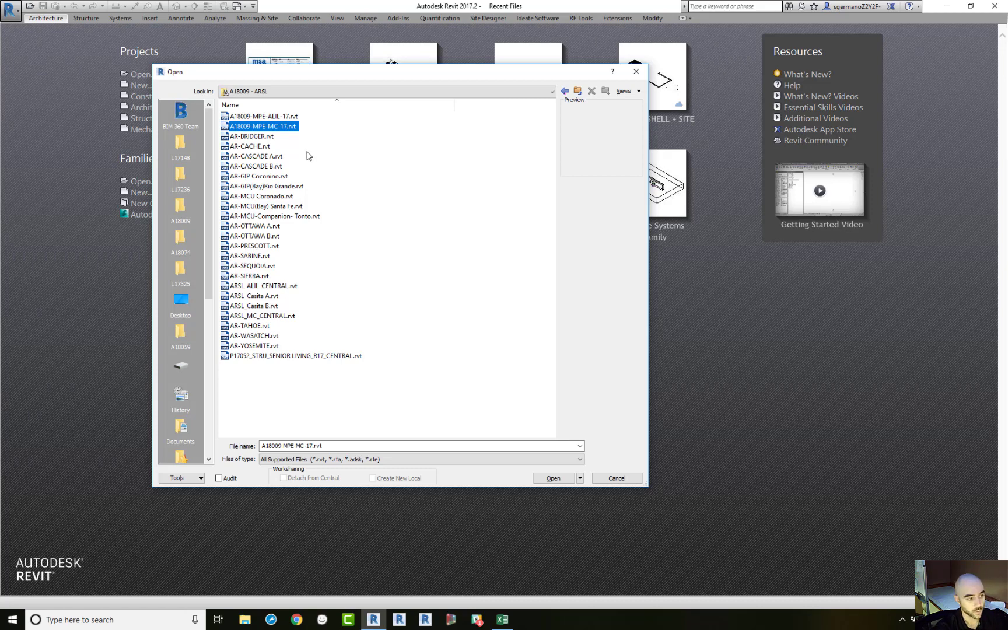
Open the model file A18009-MPE-MC-17.rvt from the A18009 - ARSL folder.
drag(348, 72, 352, 80)
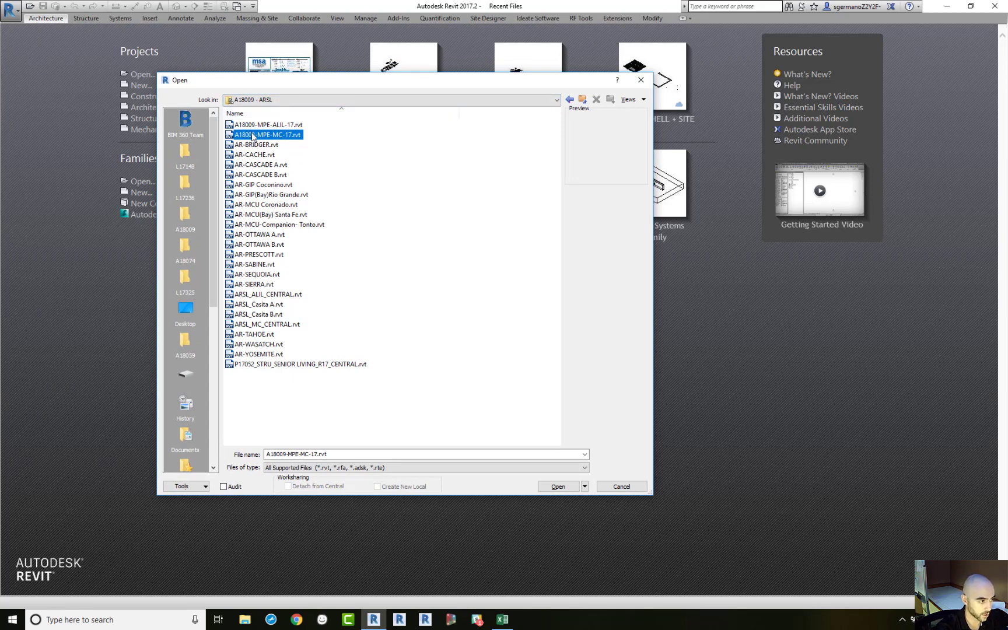
click(551, 487)
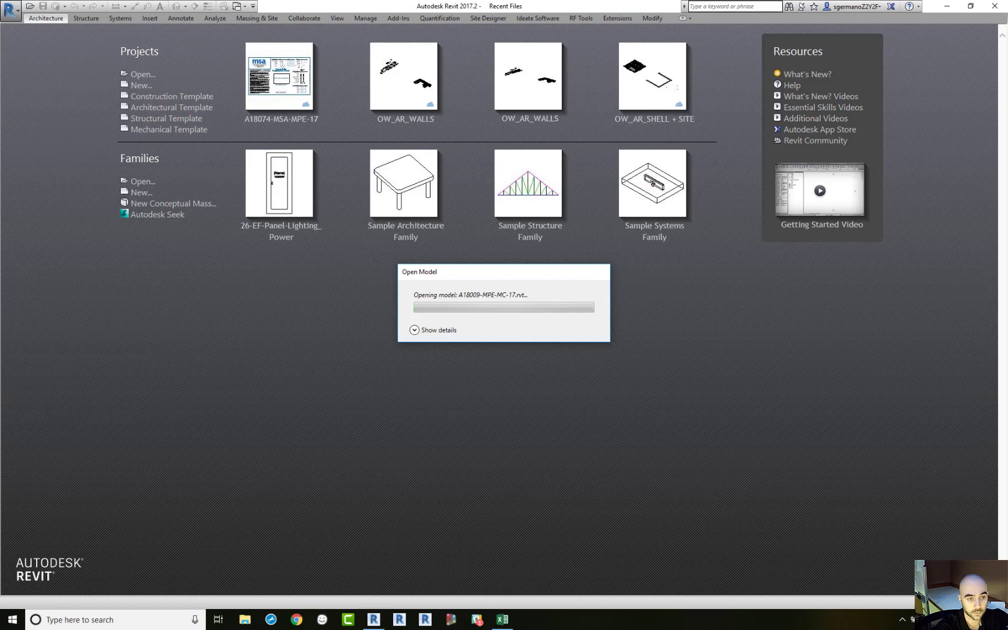
Switch to Gmail and read the American Ridge project setup request, focusing on the line about renaming sheets from the new MC index.
key(alt+Tab)
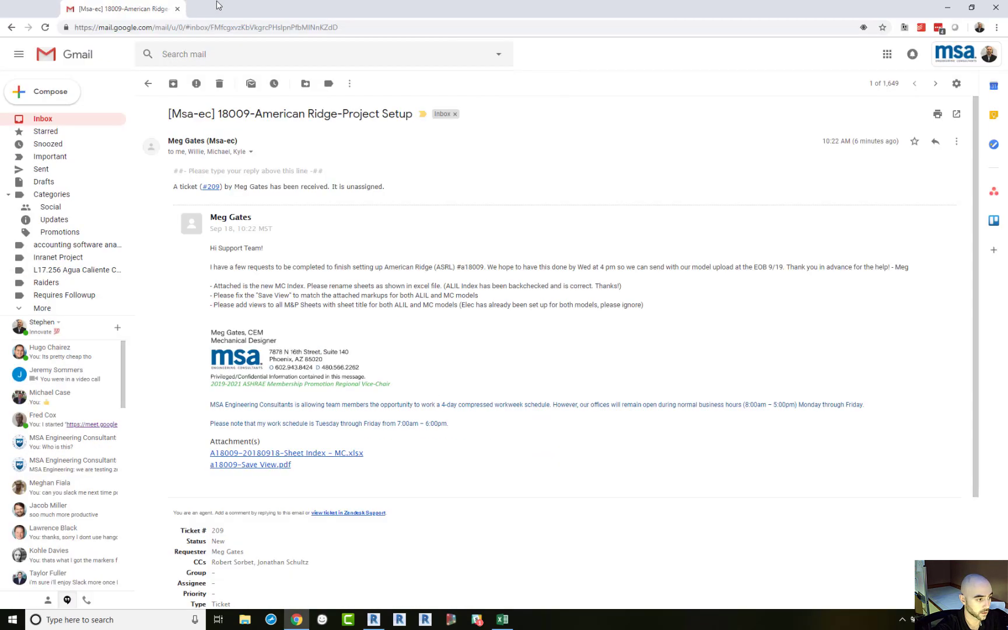
scroll(432, 315, down, 1)
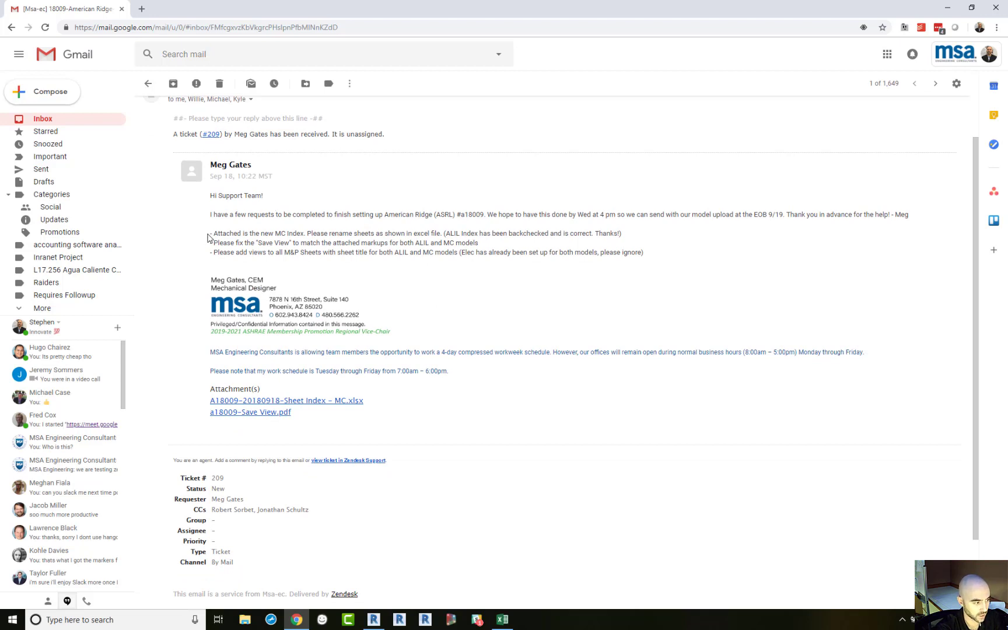
drag(212, 234, 619, 231)
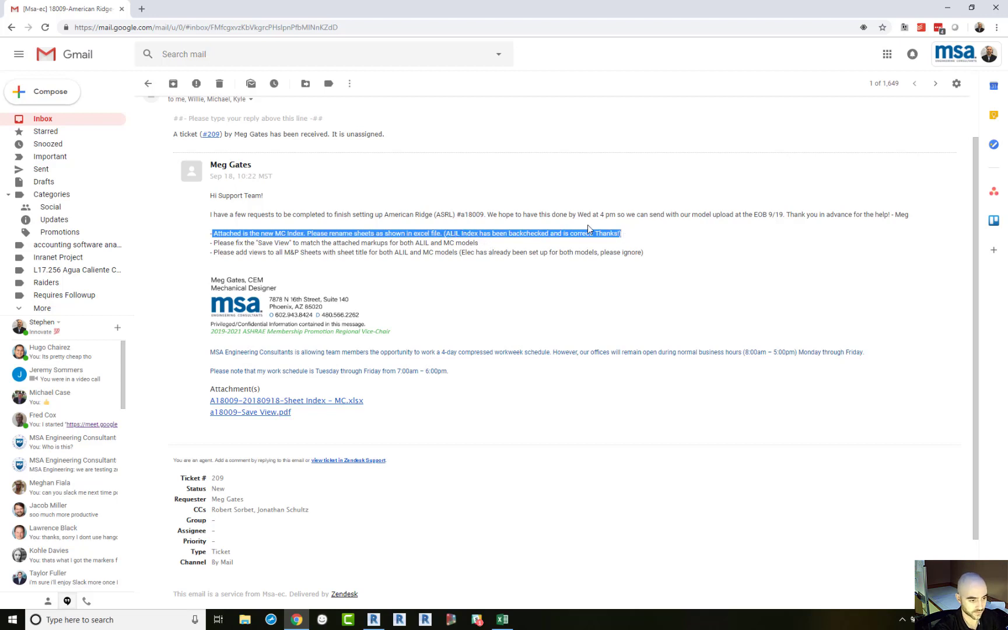
click(631, 237)
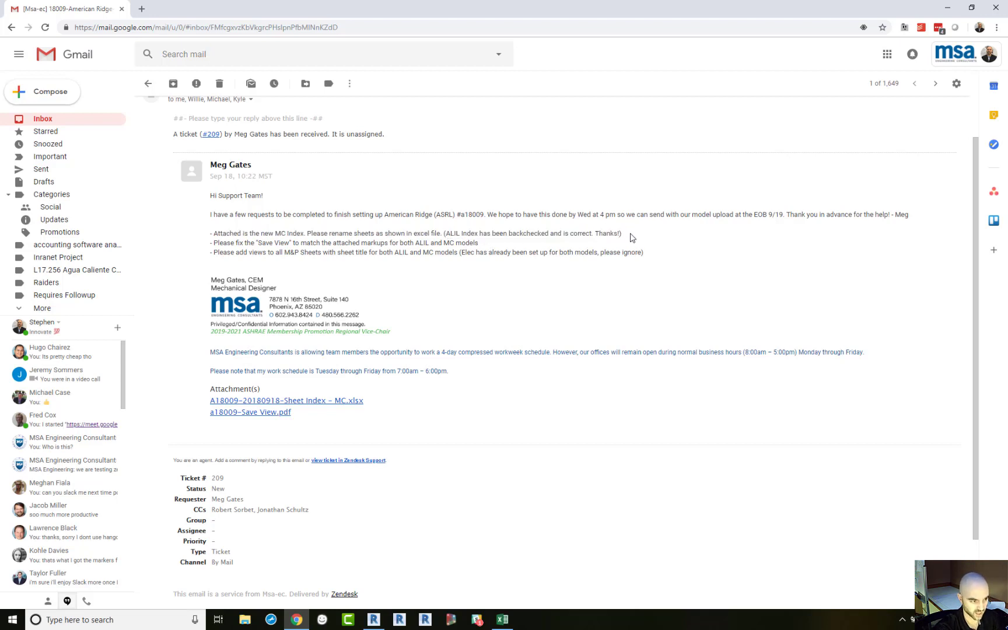
click(947, 9)
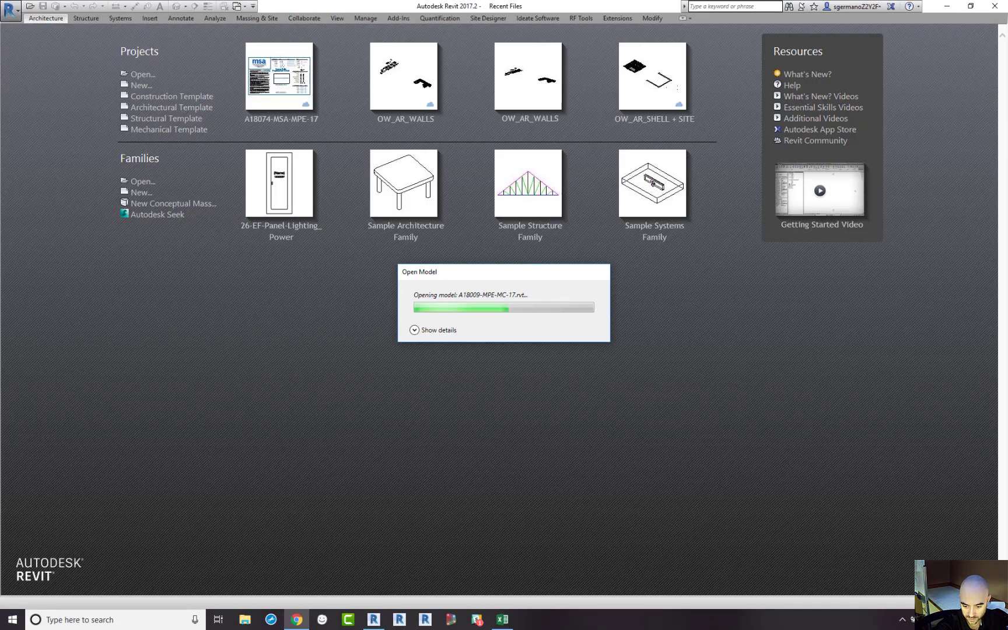
Switch to the MC sheet index workbook in Excel and compare the Existing and New/Updated sheet names, including the sheets marked for removal.
click(503, 619)
double_click(321, 90)
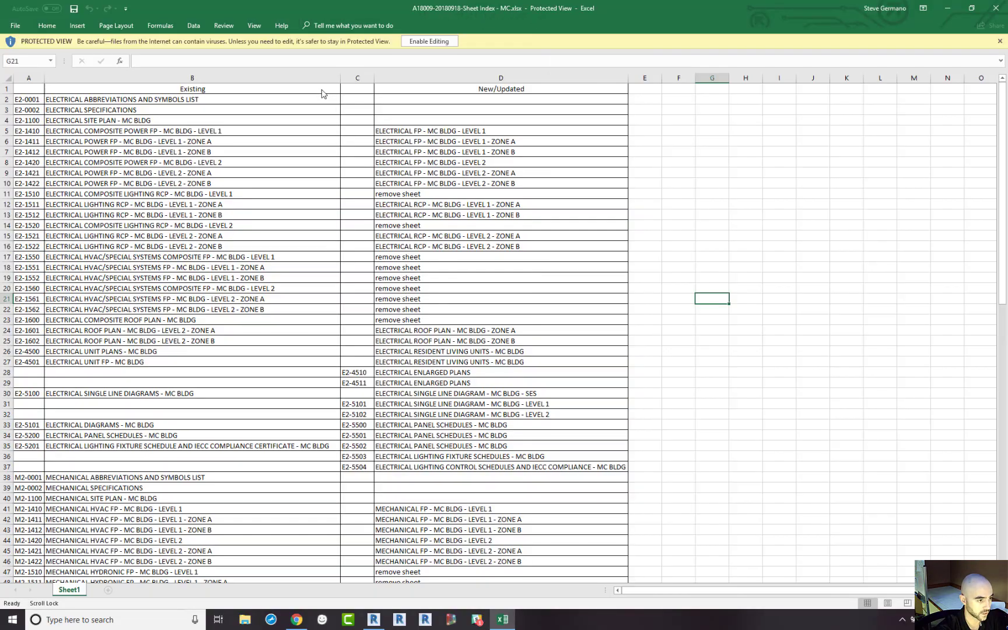
scroll(259, 165, down, 1)
scroll(240, 160, up, 1)
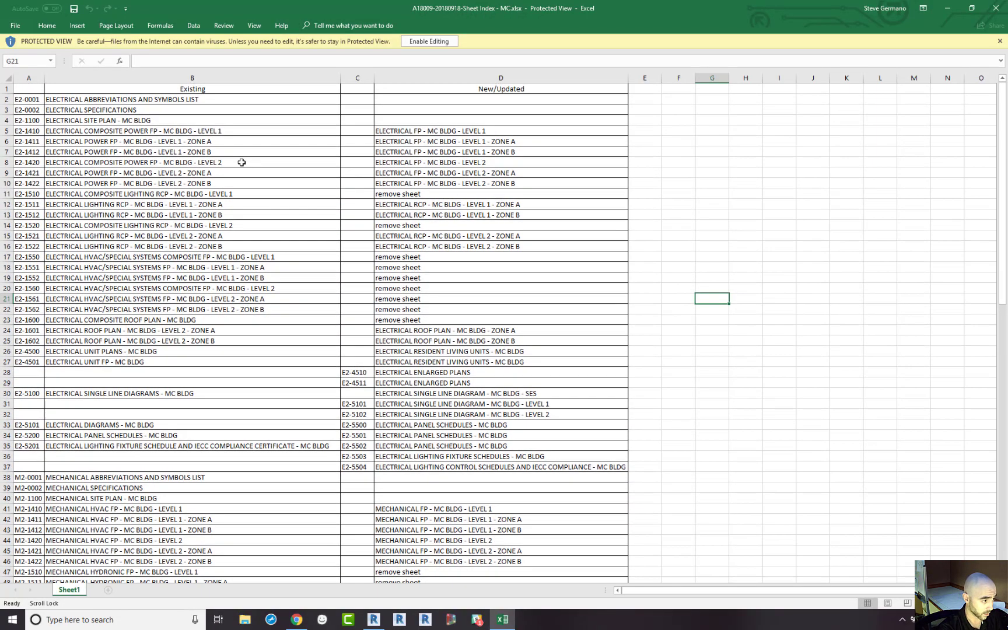
click(150, 77)
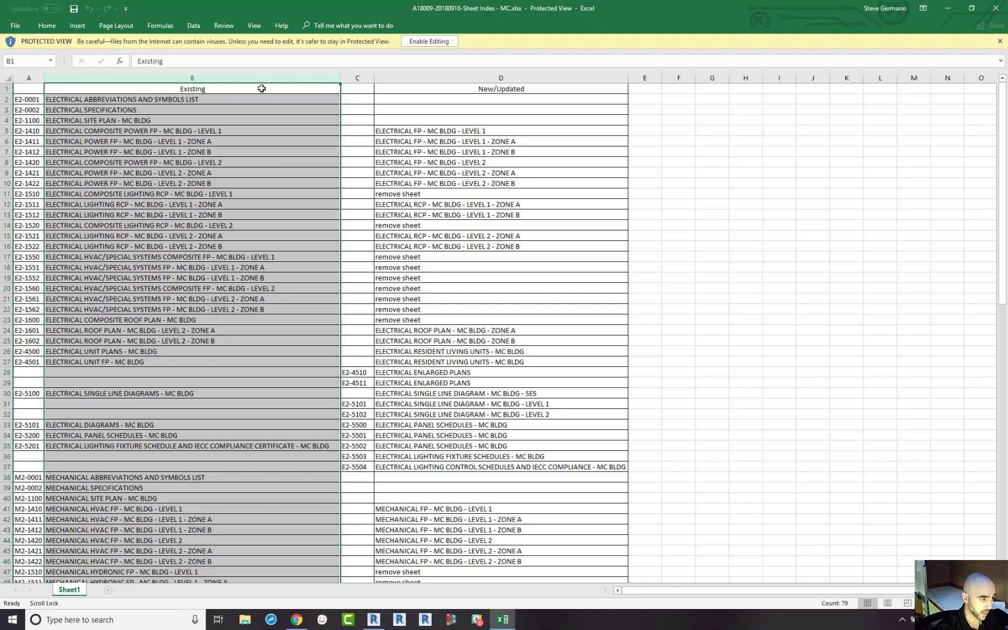
click(431, 75)
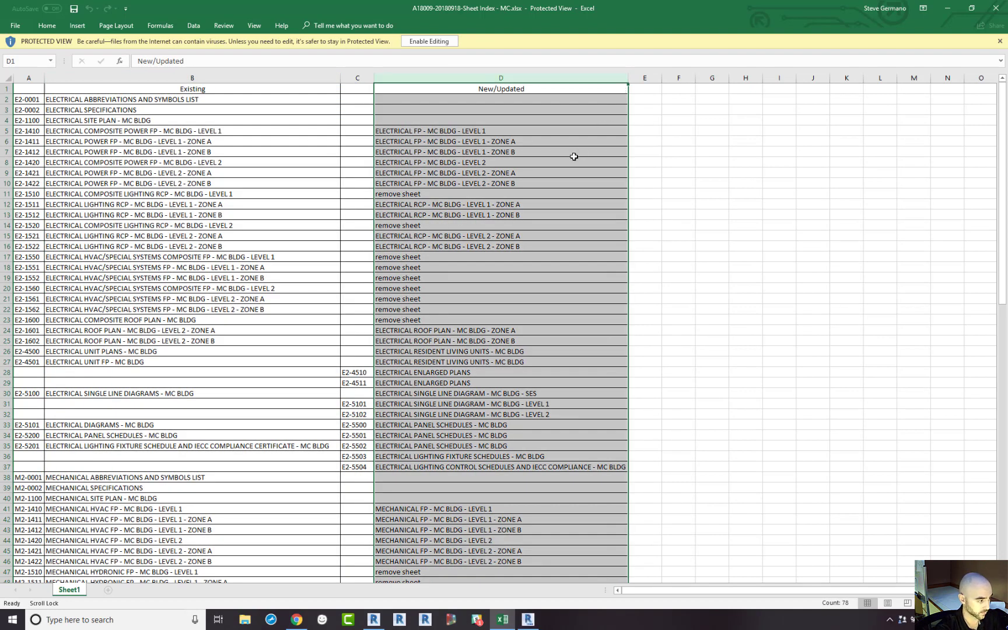
drag(23, 257, 192, 318)
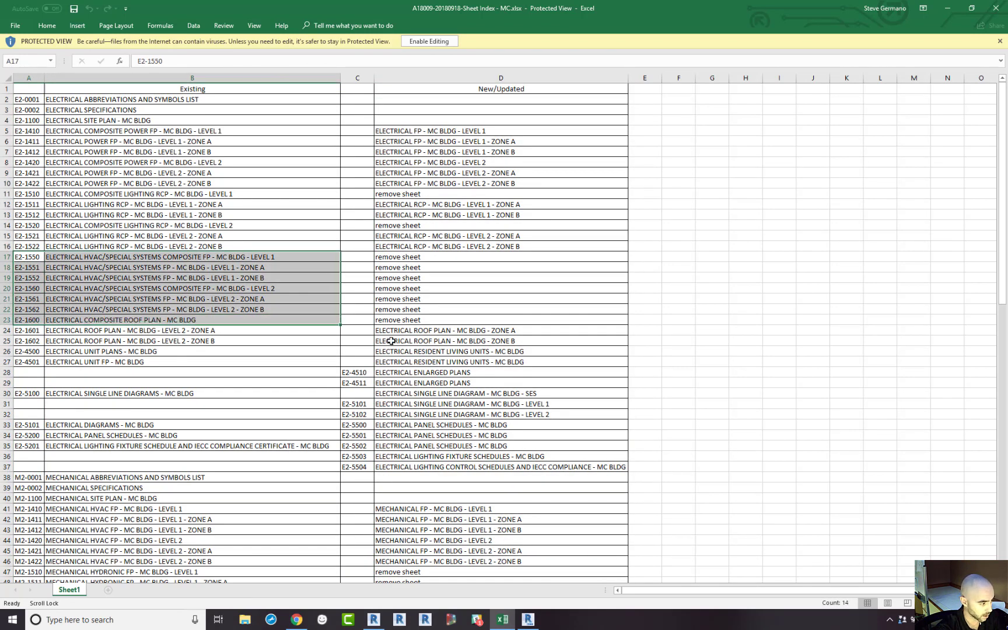
drag(430, 331, 430, 361)
click(194, 330)
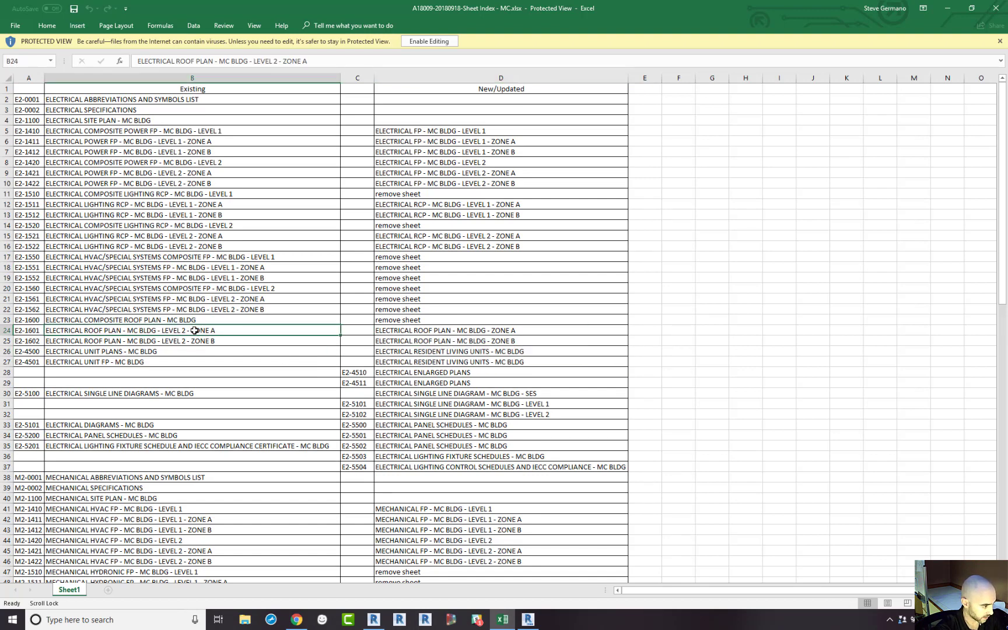
click(434, 331)
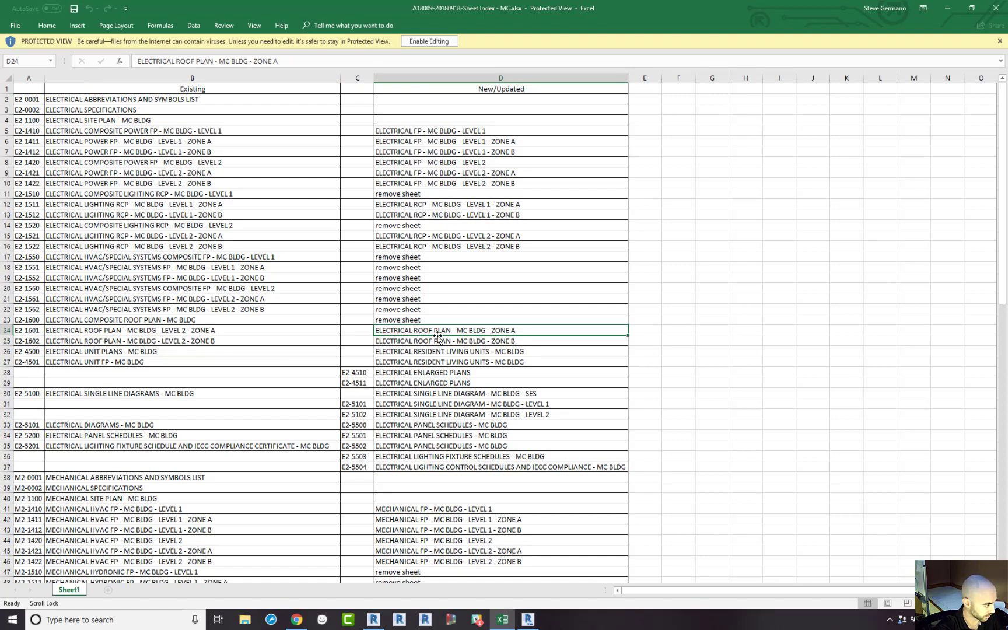
scroll(424, 355, down, 1)
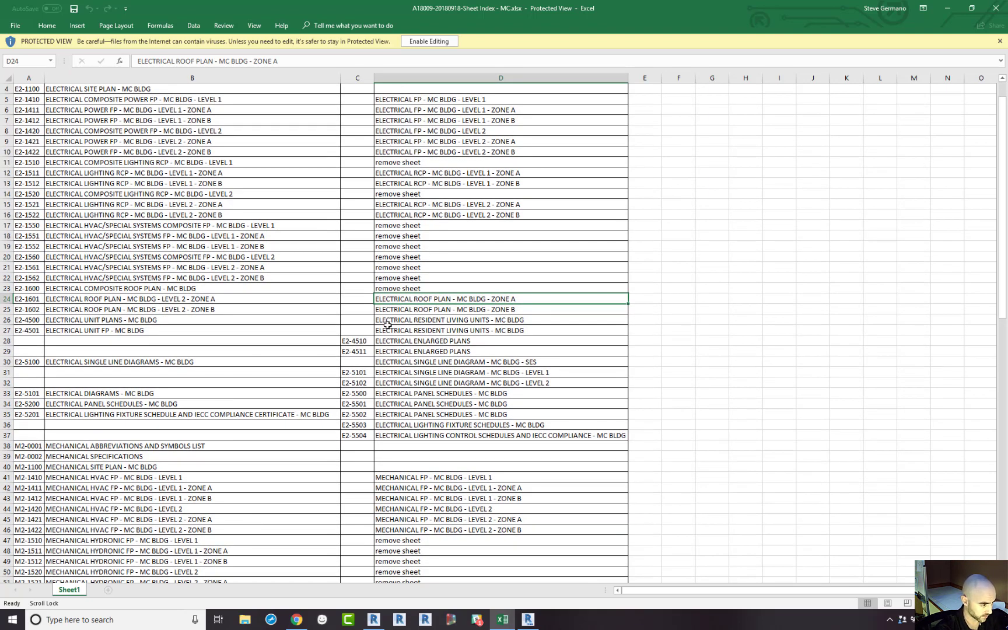
Try to copy the existing sheet numbers in A24:A27 into column C beside the updated names.
click(31, 298)
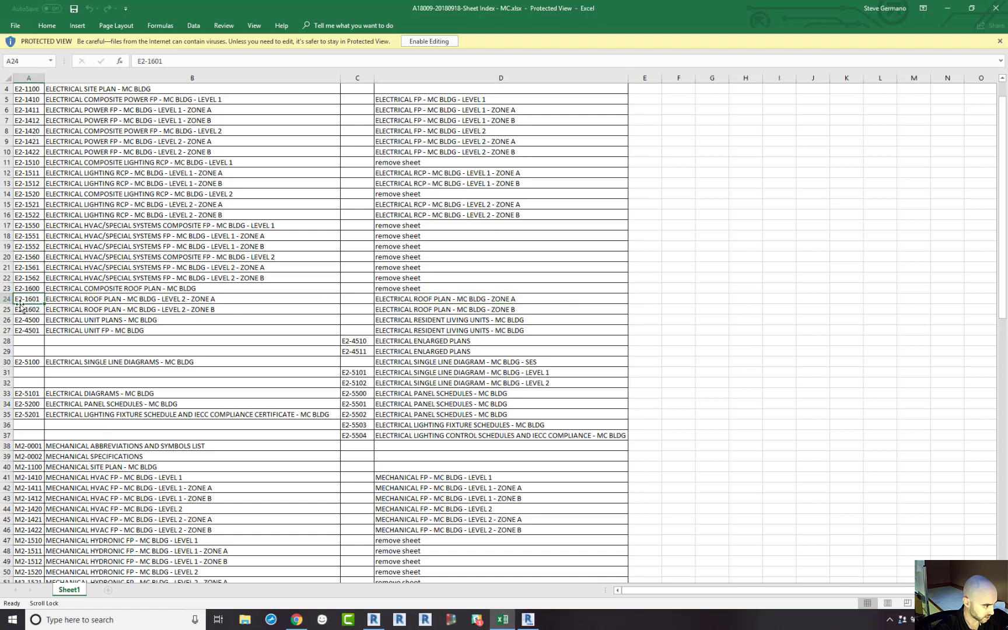
click(360, 299)
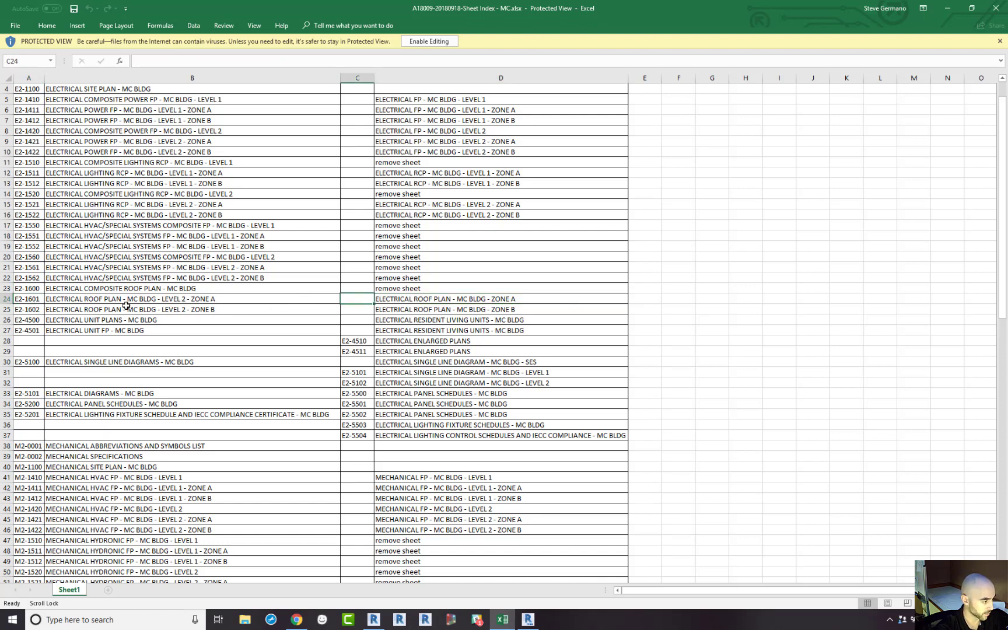
drag(27, 299, 28, 327)
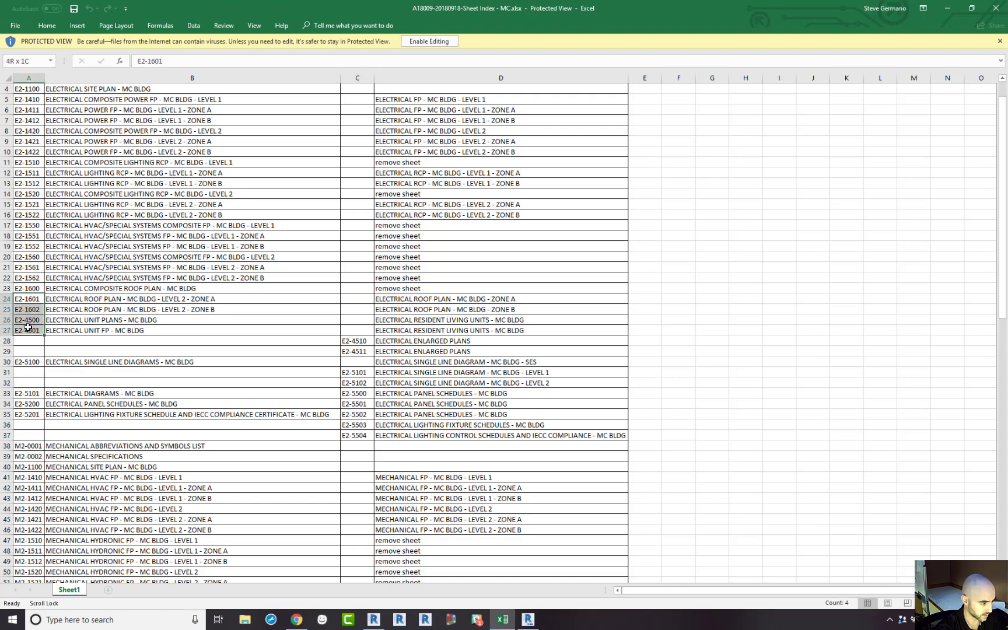
key(ctrl+c)
click(355, 297)
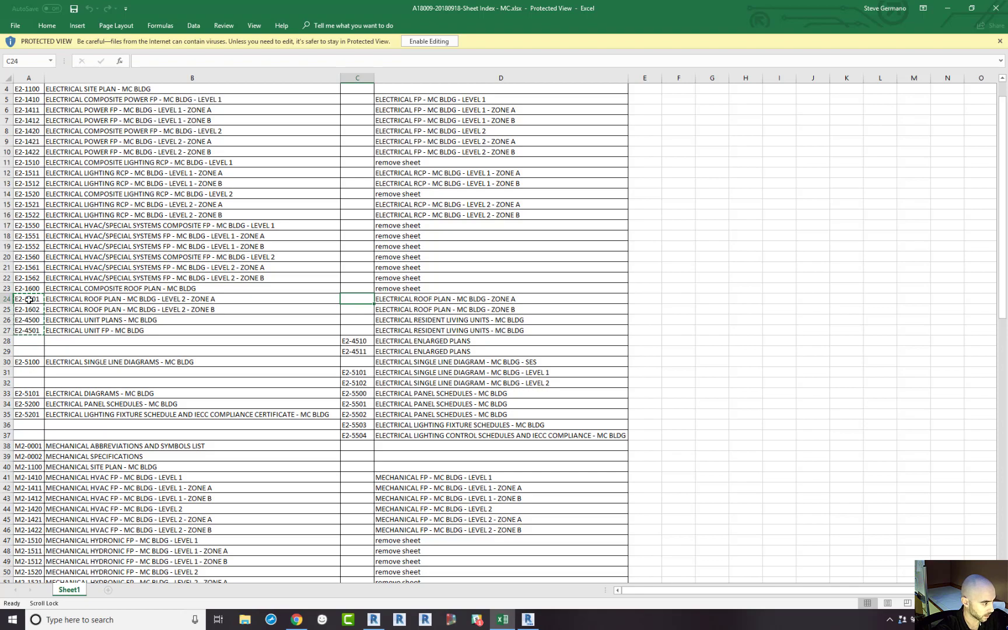
drag(28, 299, 28, 330)
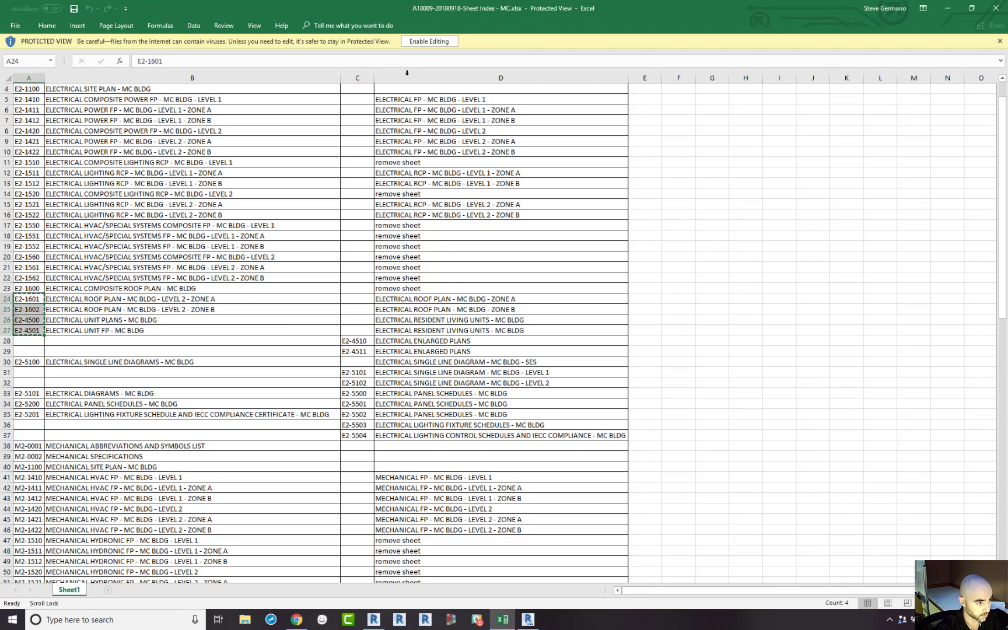
Enable editing of the sheet index workbook and move its window away to reveal the Revit model.
click(426, 43)
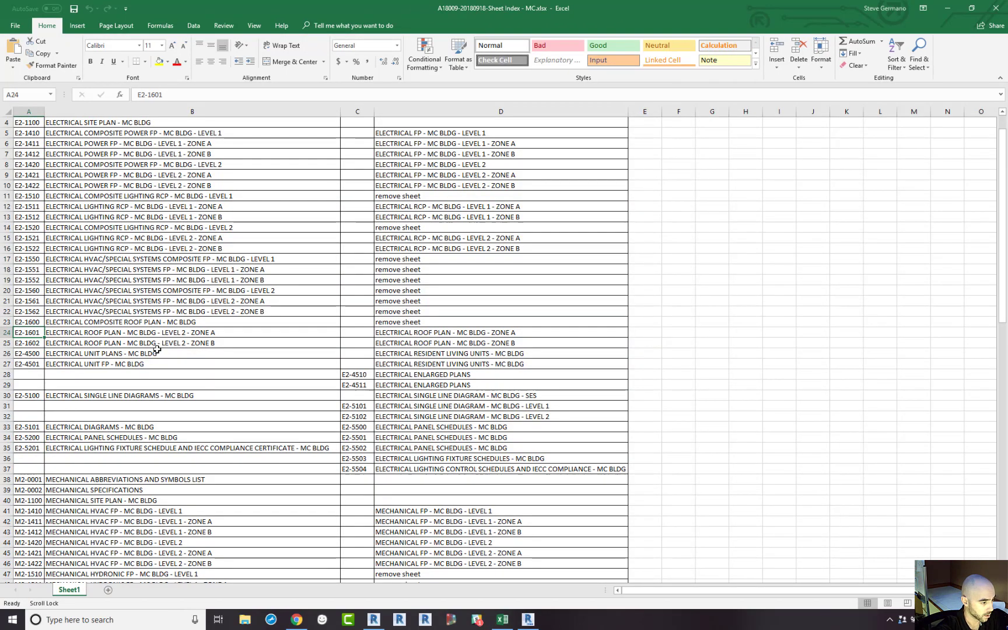
scroll(192, 363, up, 1)
click(275, 280)
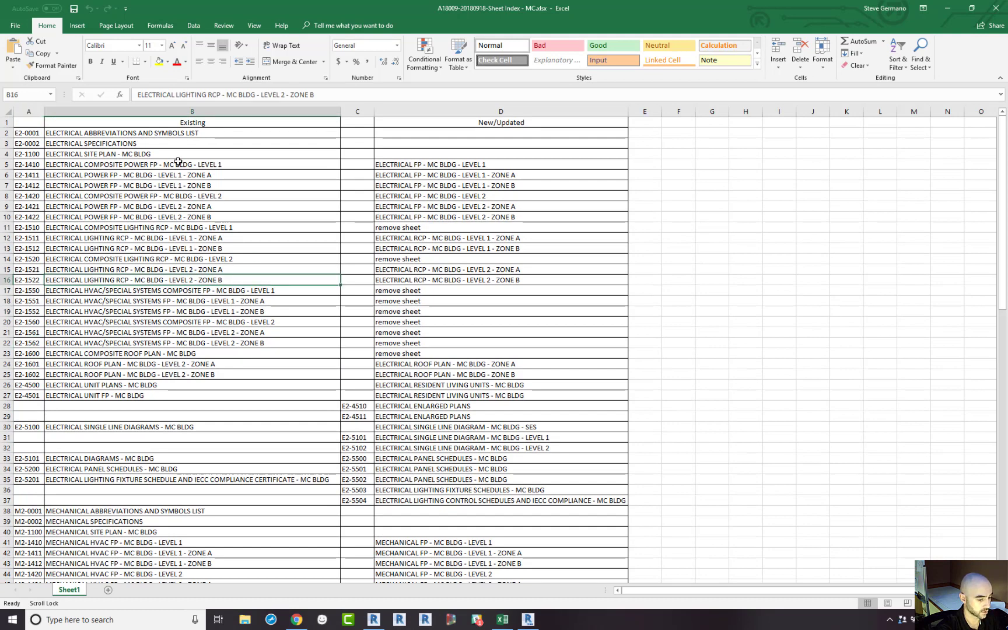
click(151, 110)
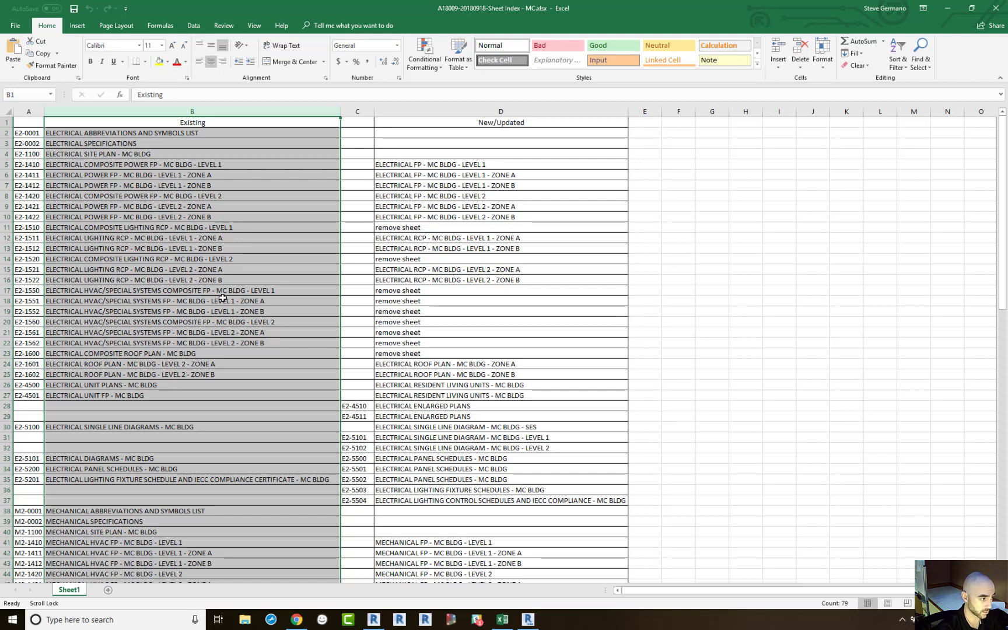
click(448, 109)
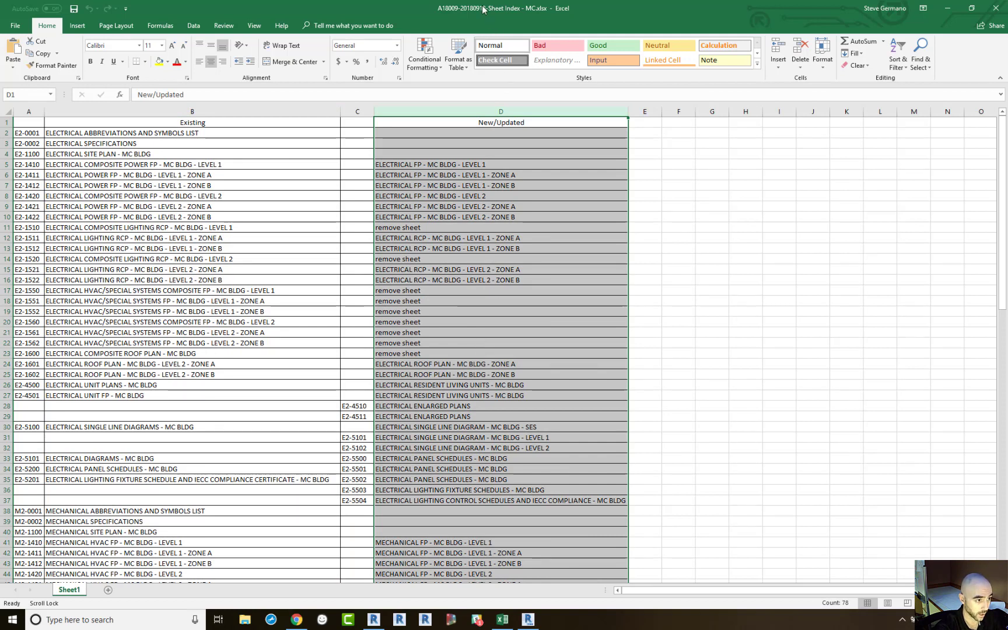
drag(483, 8, 1007, 103)
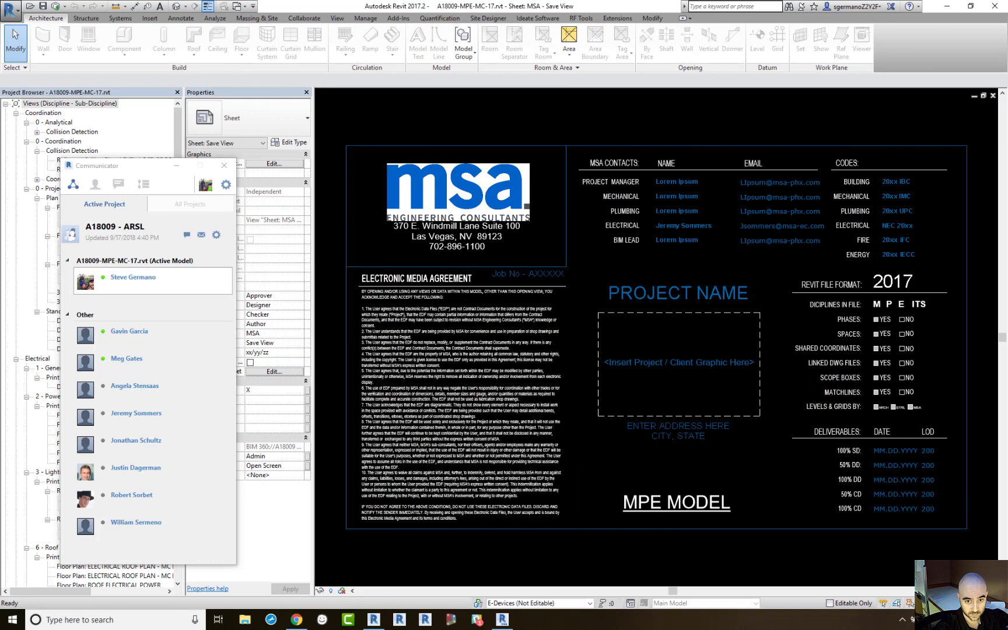
Dismiss the Communicator window and launch Dynamo 2.0.1, placing its window over the model.
click(177, 167)
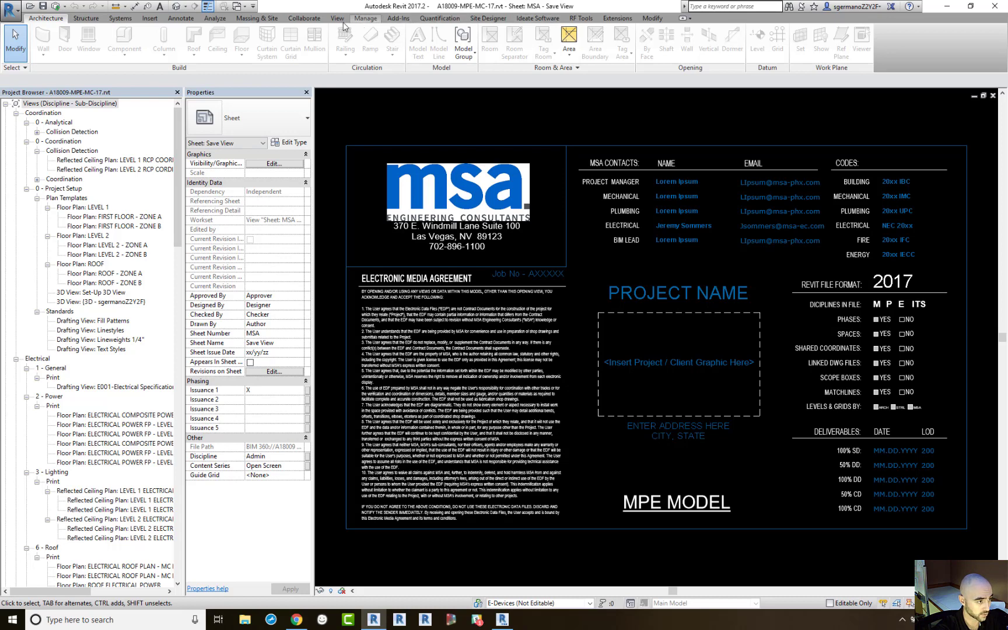
click(365, 21)
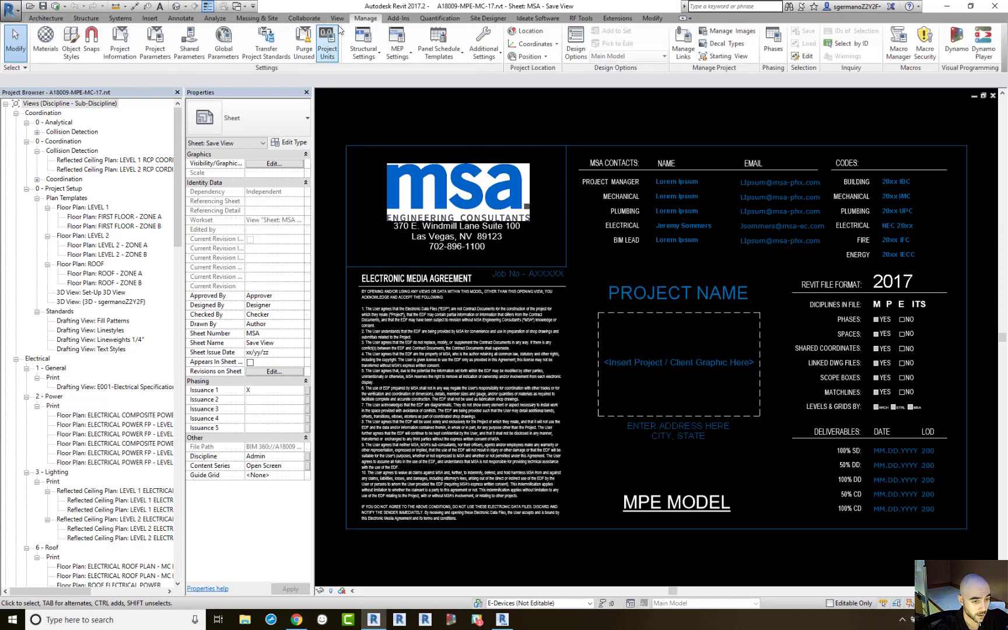
click(957, 49)
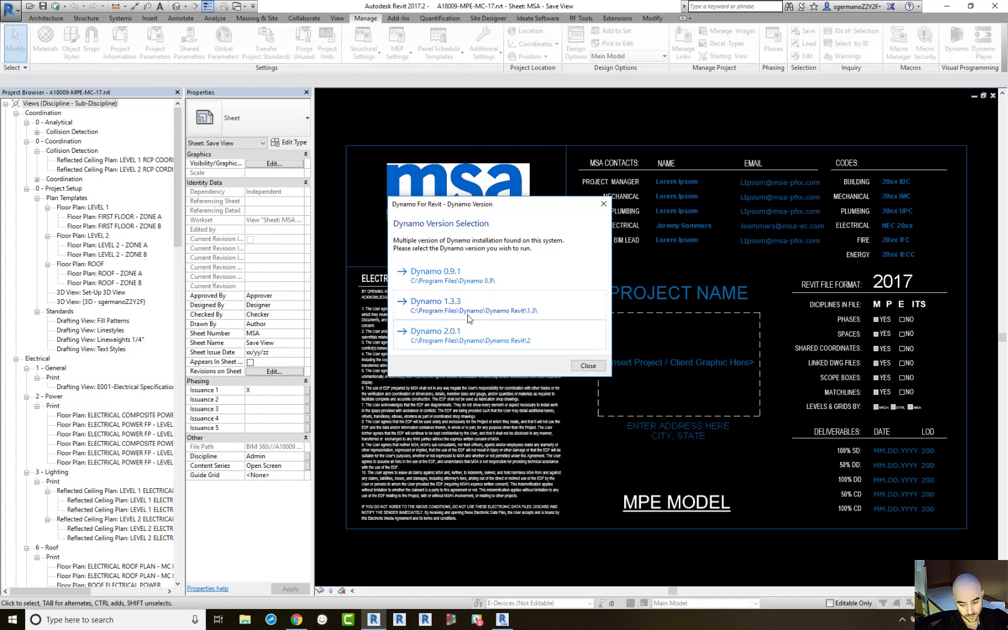
click(499, 339)
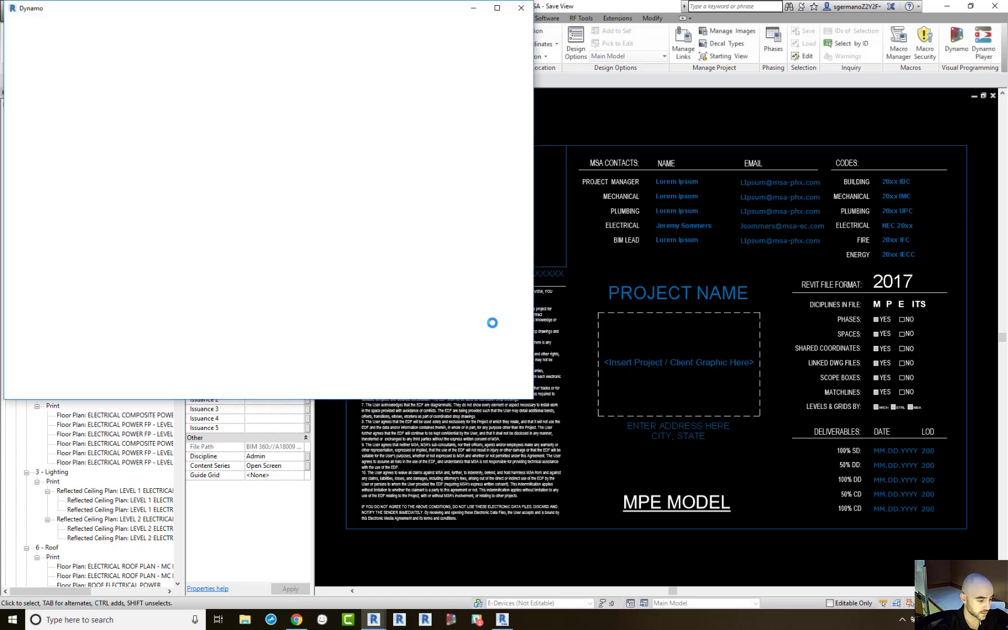
drag(209, 10, 443, 59)
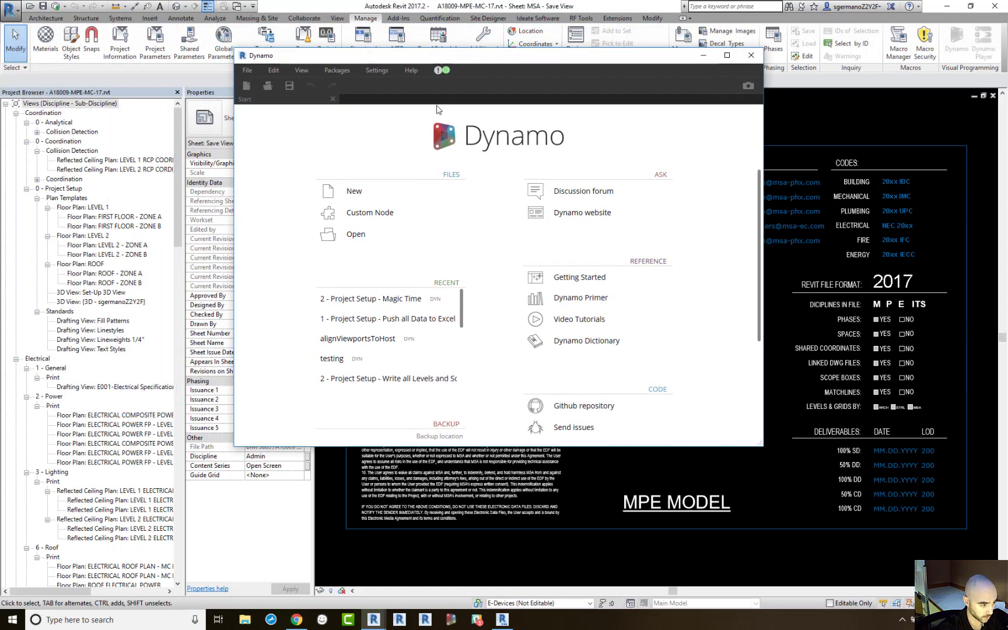
Open Sheet Renumbering.dyn from Team Drives > MSA DTG > Alpha > Dynamo > Batch Renumber and Rename Sheets on the Google Drive.
click(355, 234)
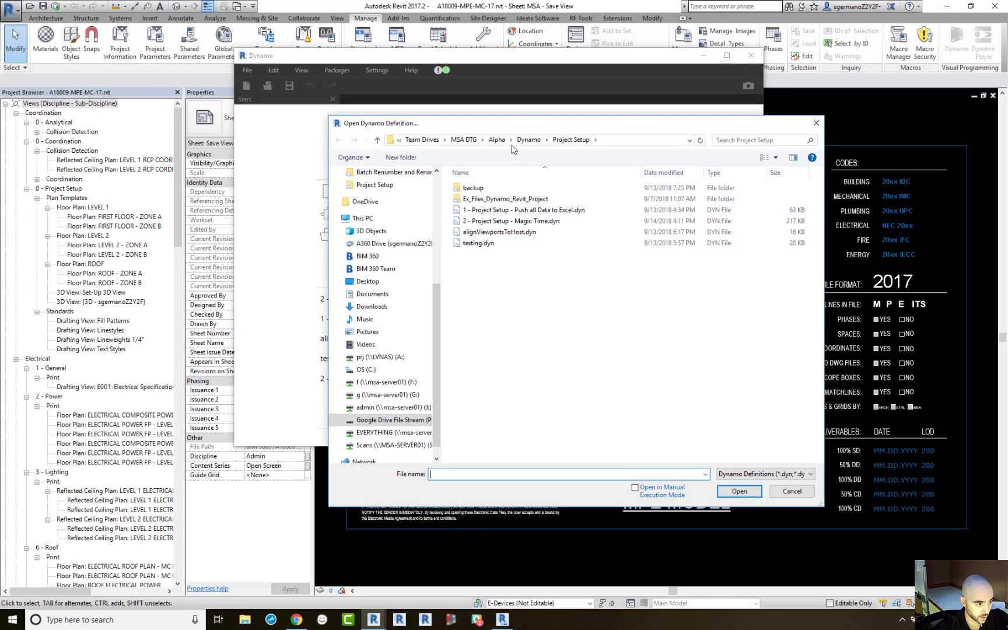
click(421, 140)
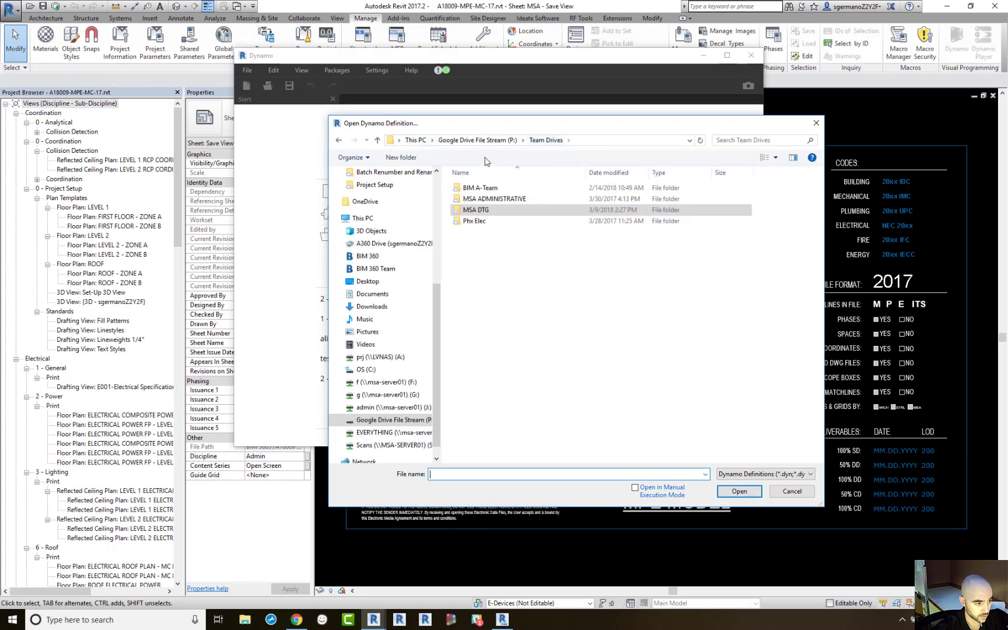
click(477, 141)
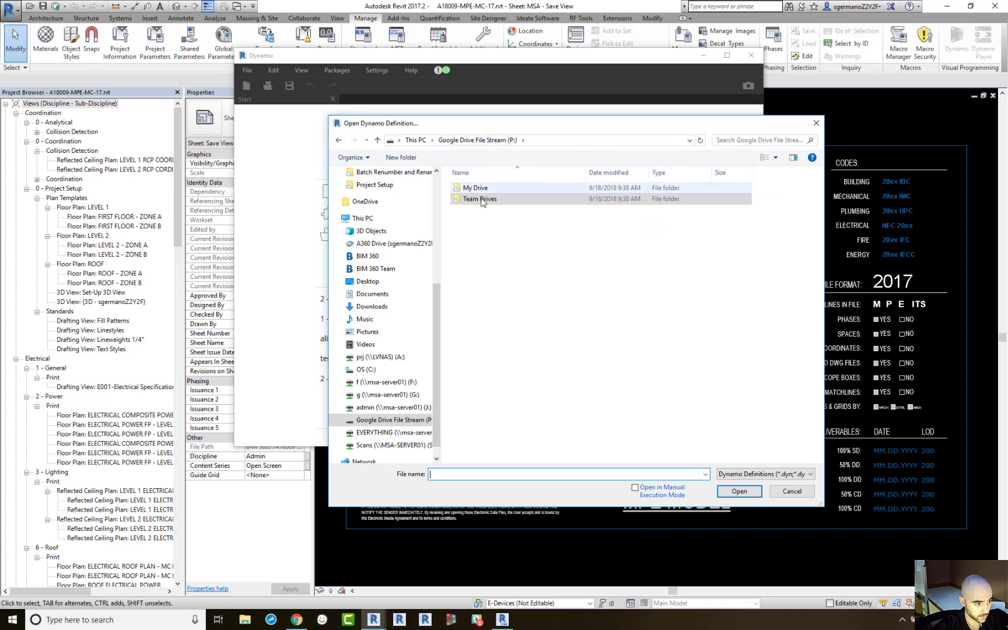
double_click(482, 198)
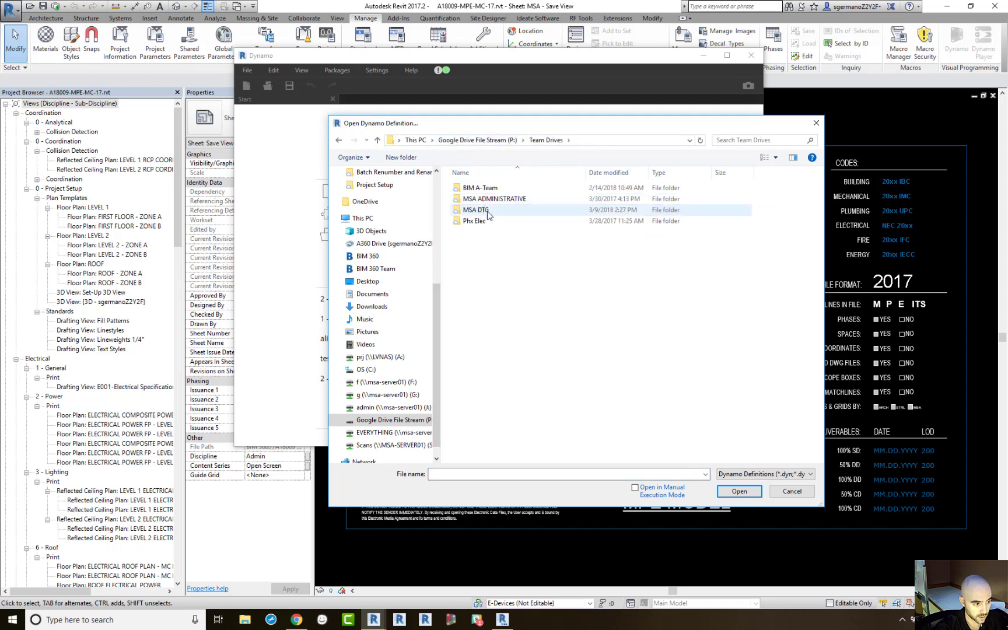
double_click(488, 211)
double_click(483, 200)
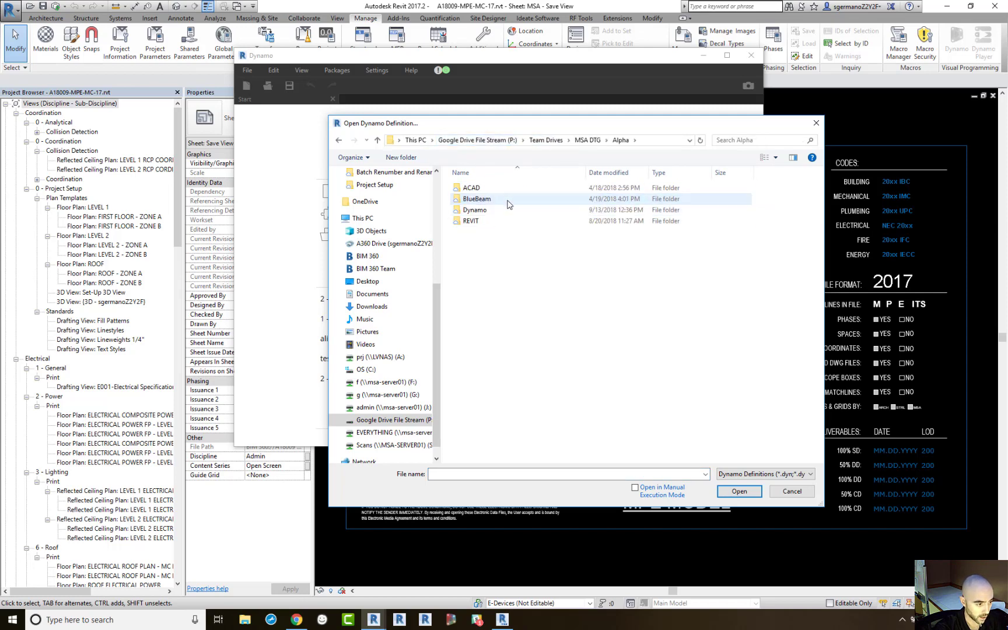
double_click(508, 202)
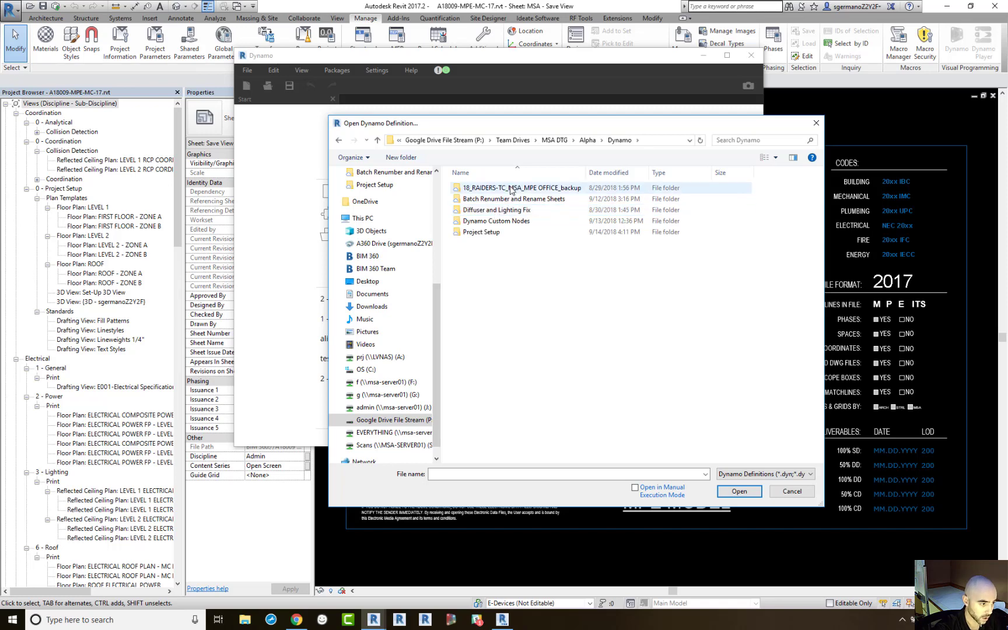
click(510, 202)
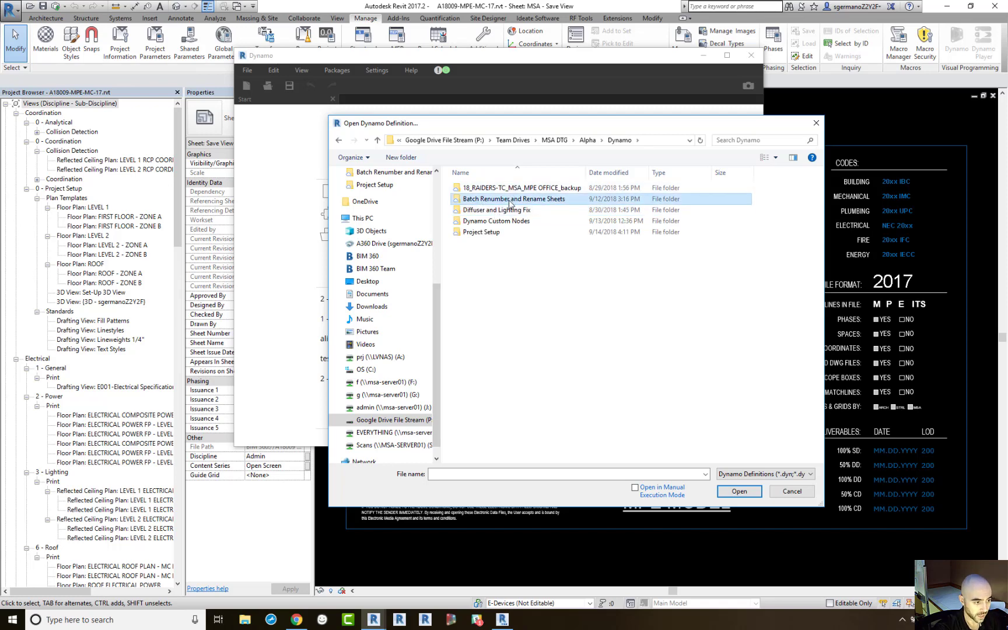
double_click(550, 200)
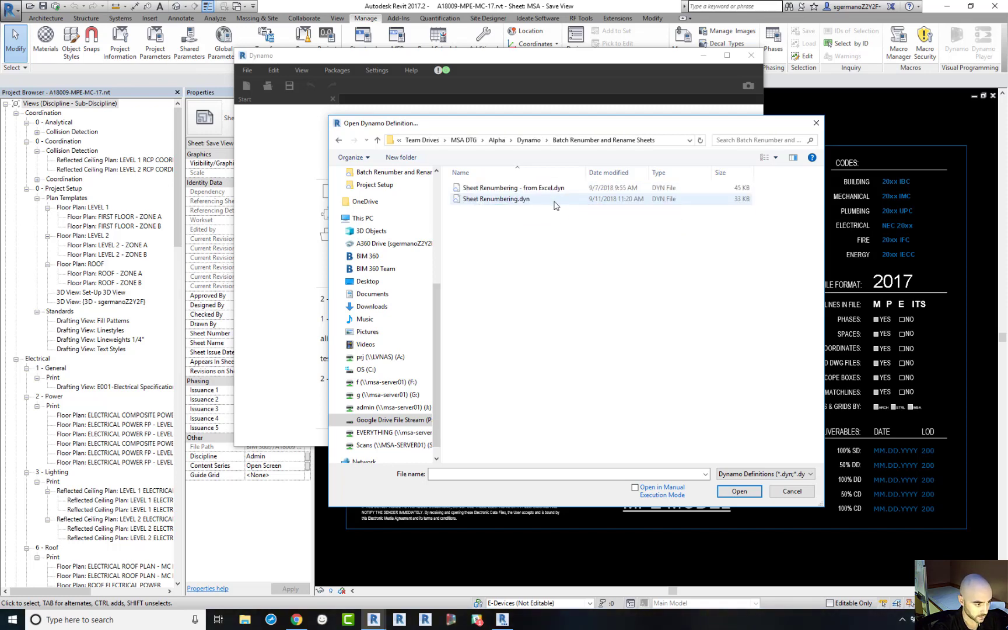
click(488, 199)
click(739, 491)
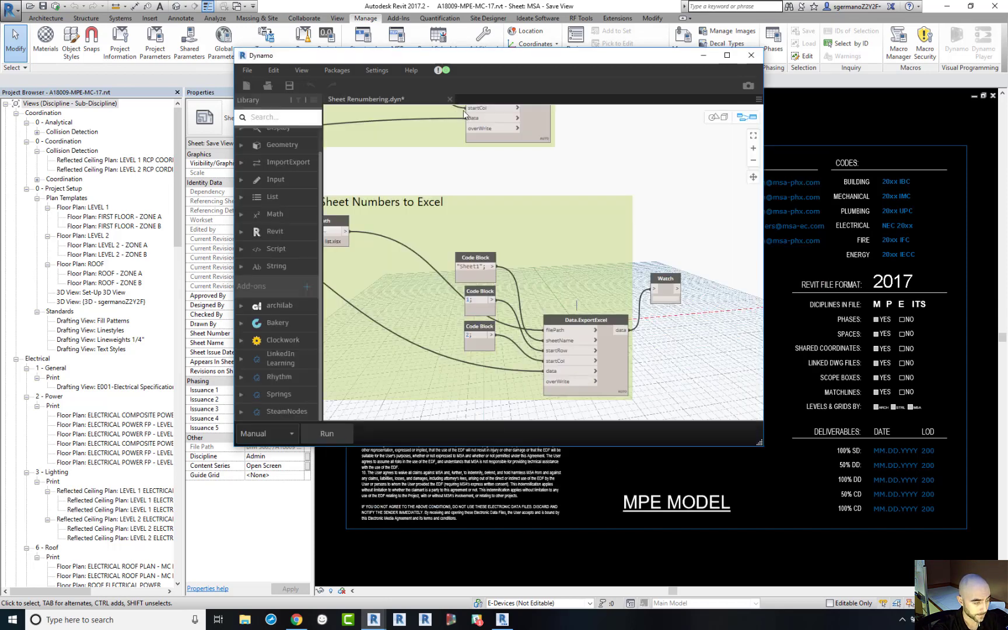
Maximize the Dynamo window and recolour the Get Sheets group pink.
double_click(491, 57)
drag(407, 126, 641, 191)
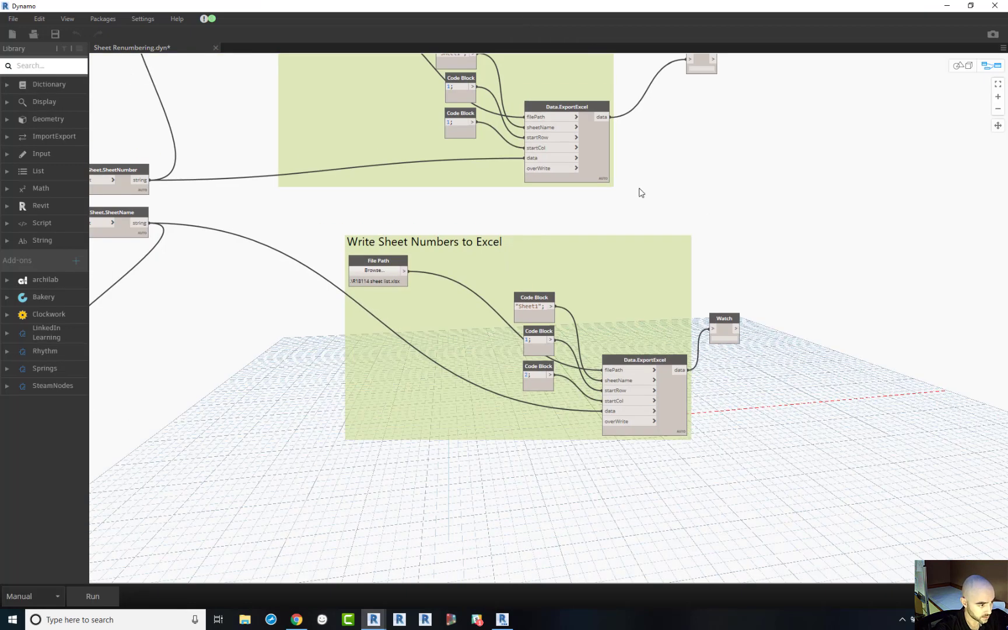
scroll(641, 192, down, 3)
drag(456, 317, 585, 425)
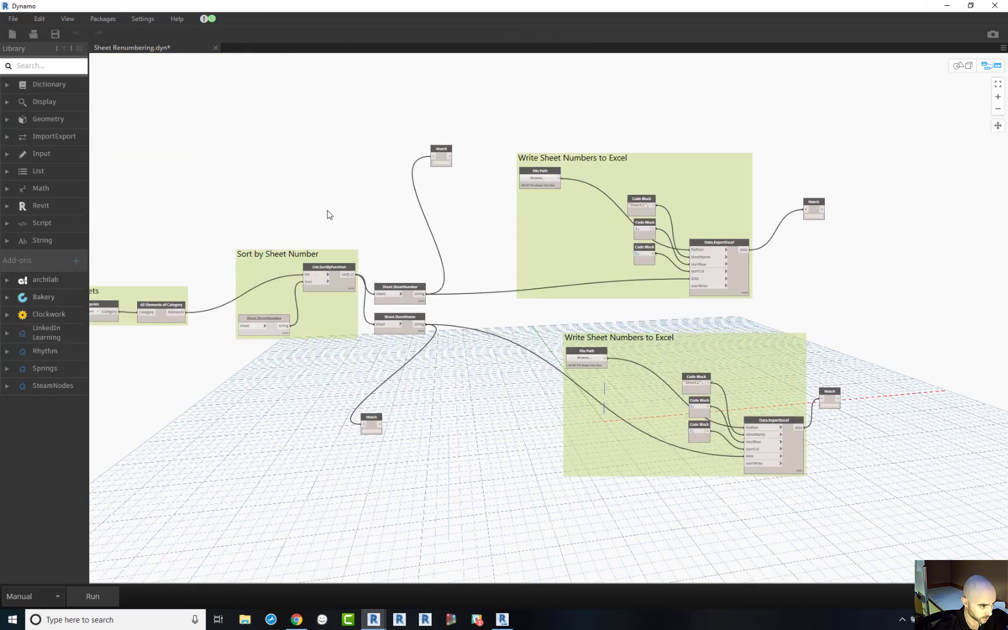
scroll(331, 209, down, 3)
drag(335, 200, 385, 209)
scroll(251, 275, up, 3)
scroll(250, 274, up, 3)
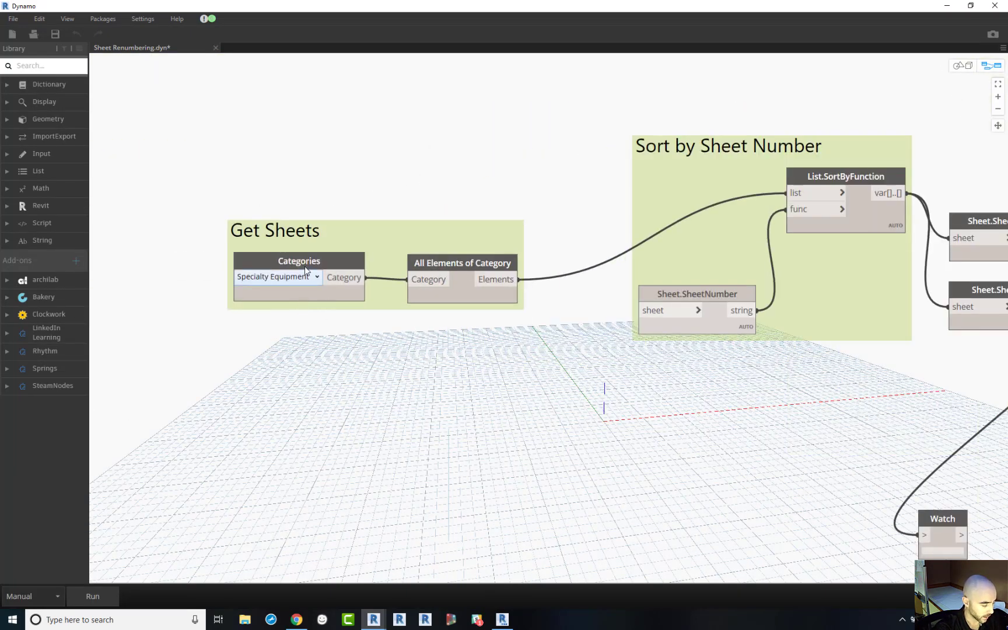
click(366, 233)
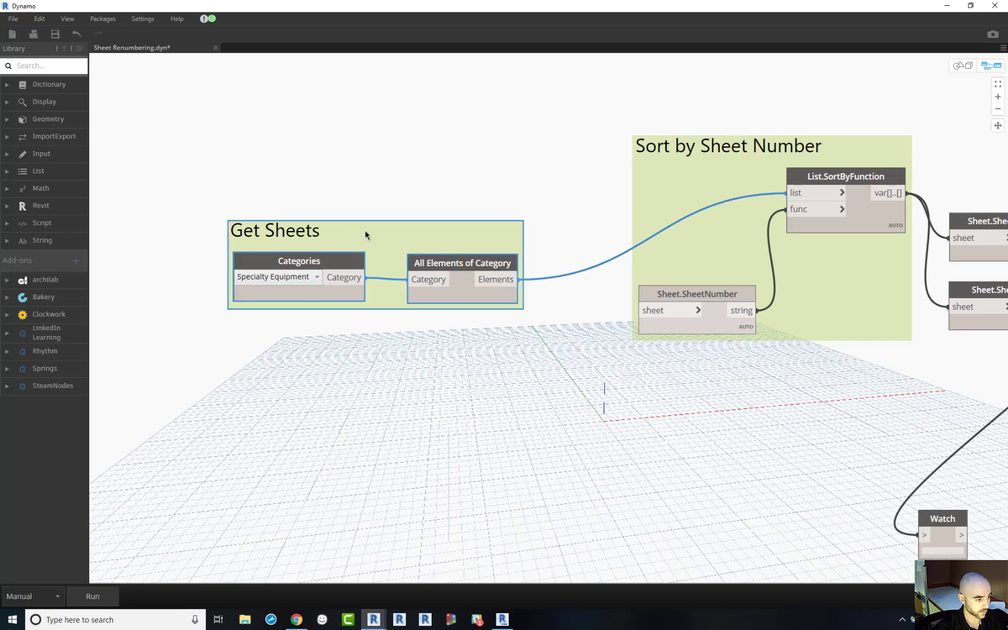
right_click(366, 232)
click(402, 289)
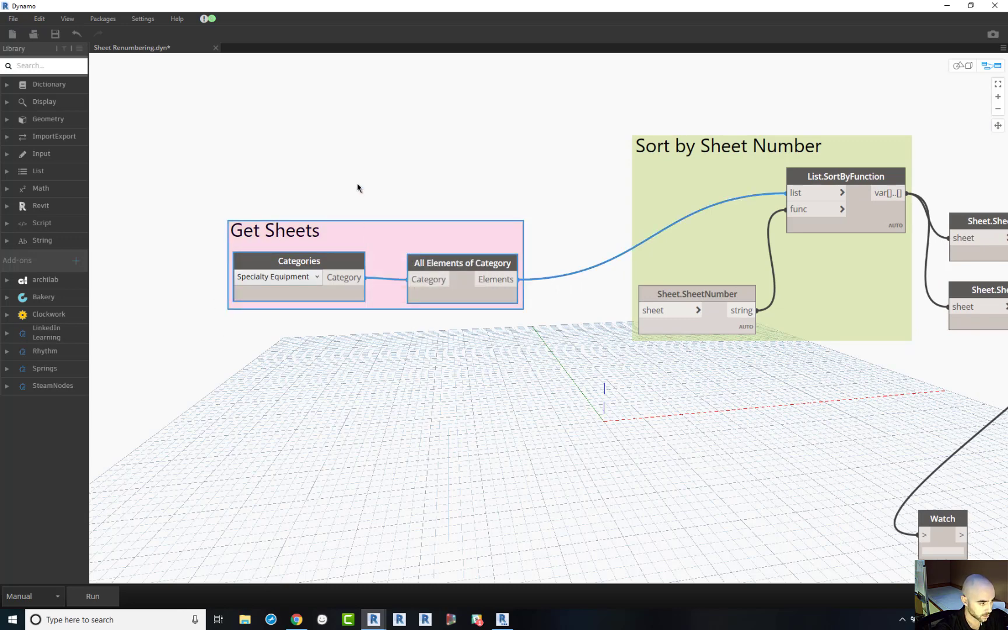
click(353, 193)
Set the Categories node in the Get Sheets group to Sheets.
drag(268, 323, 332, 321)
scroll(427, 232, down, 2)
scroll(427, 234, down, 3)
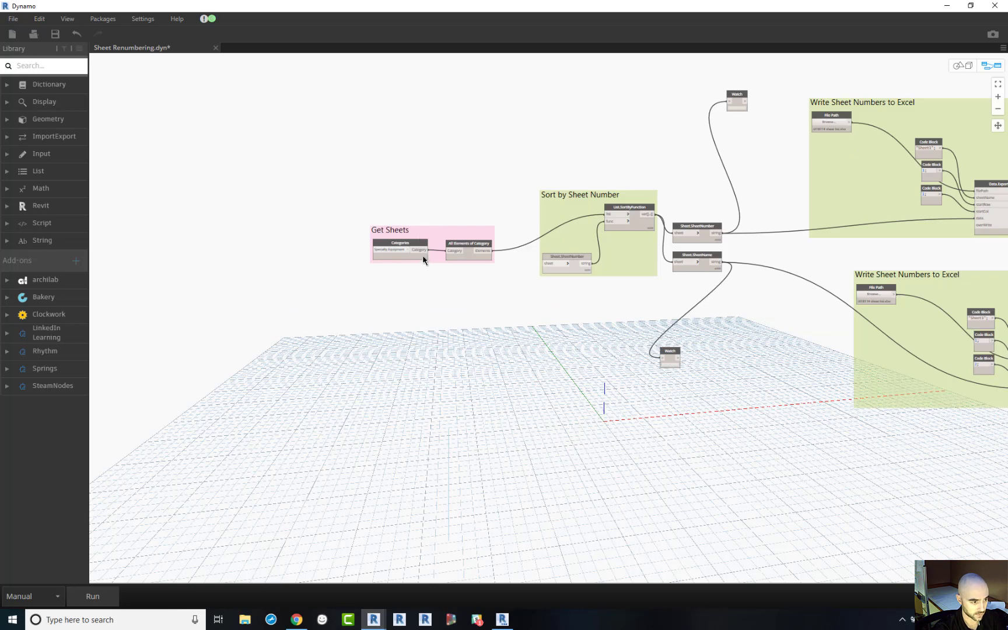
drag(431, 227, 405, 249)
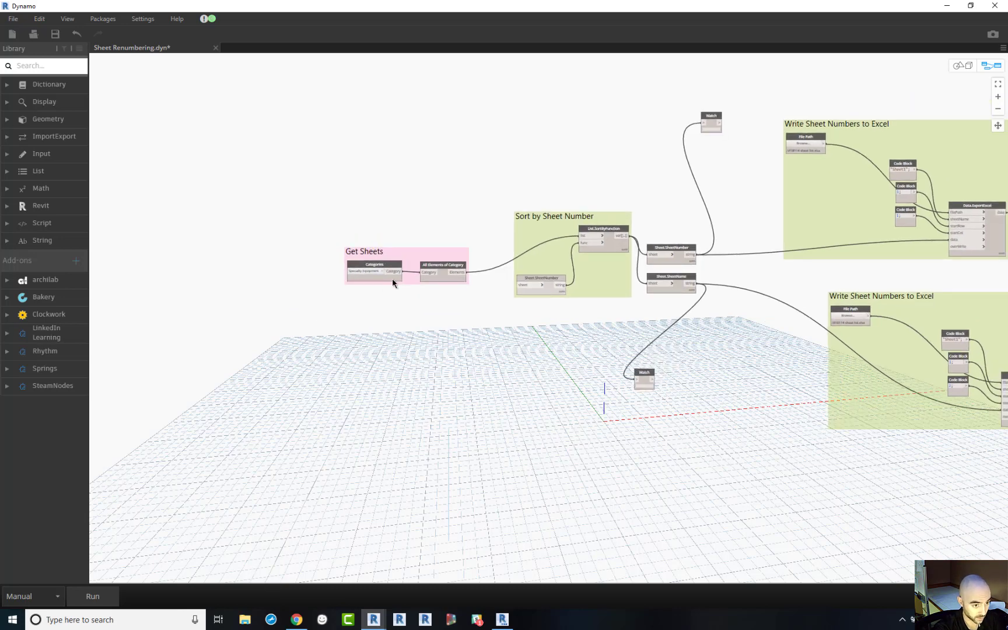
scroll(393, 283, up, 4)
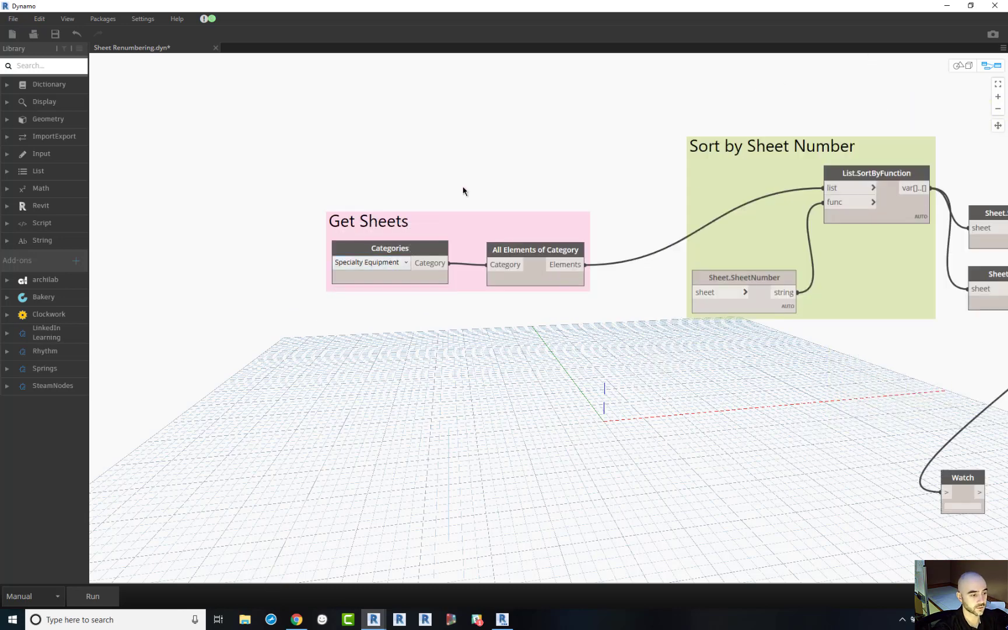
click(402, 267)
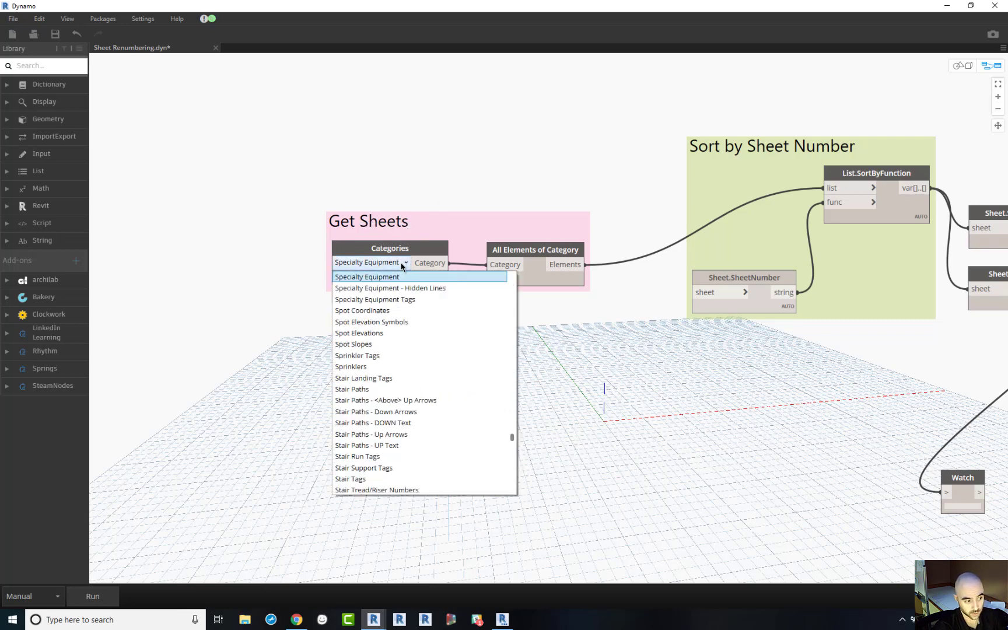
scroll(401, 309, up, 2)
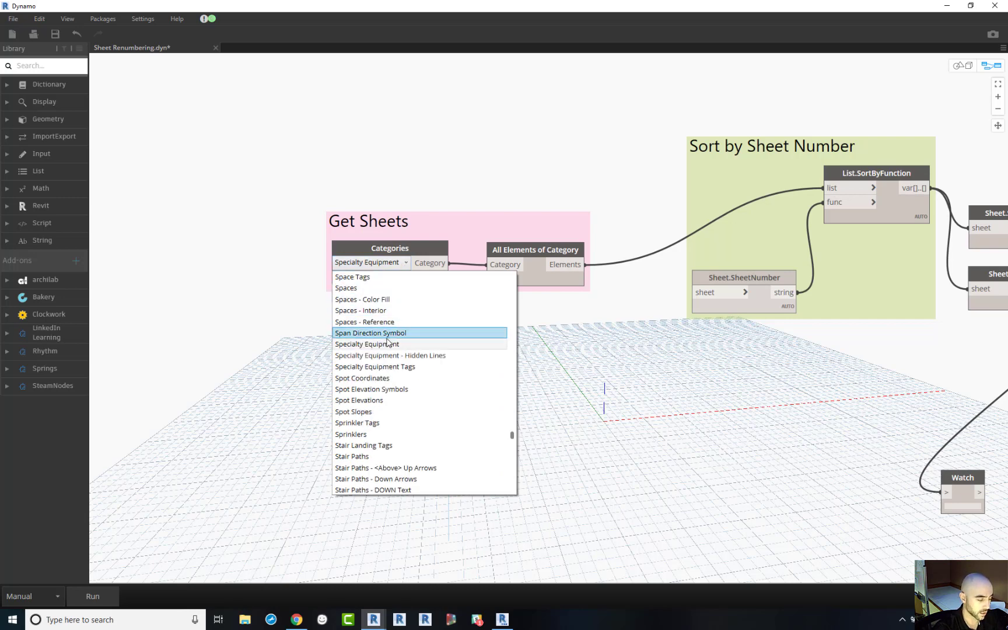
scroll(380, 344, up, 3)
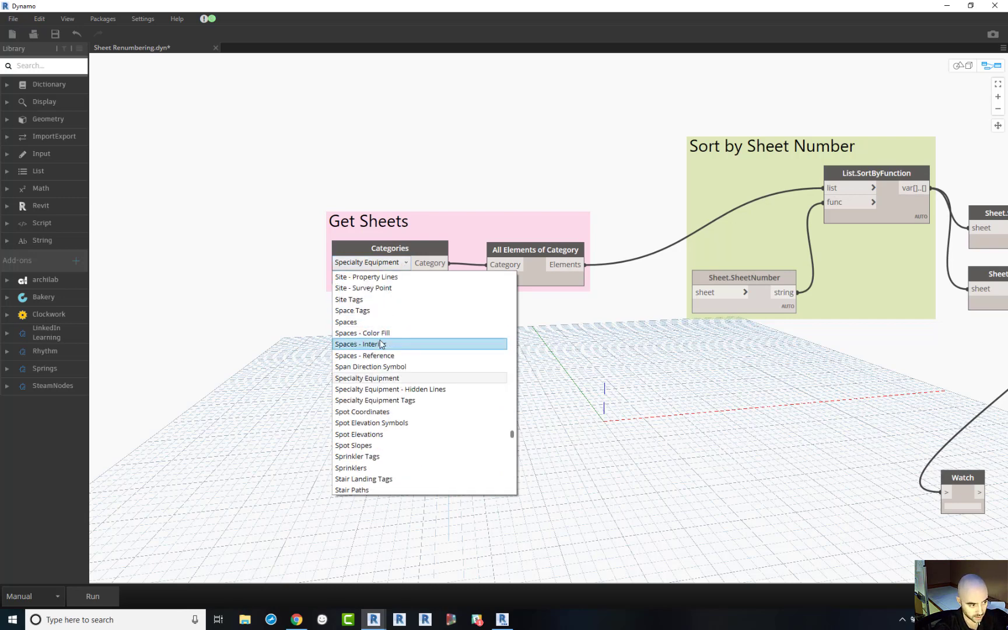
scroll(383, 346, up, 1)
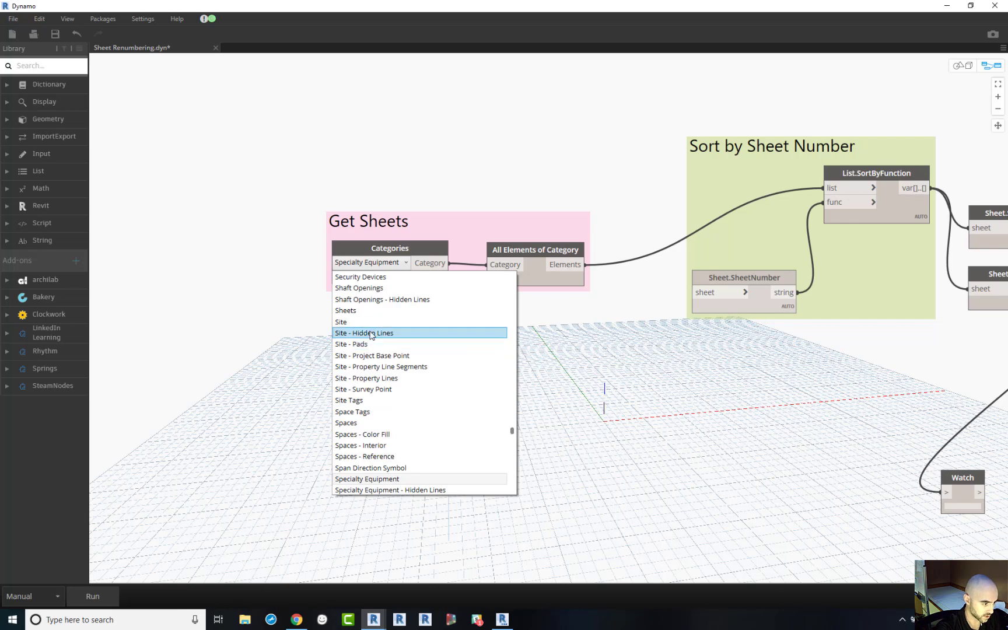
click(366, 311)
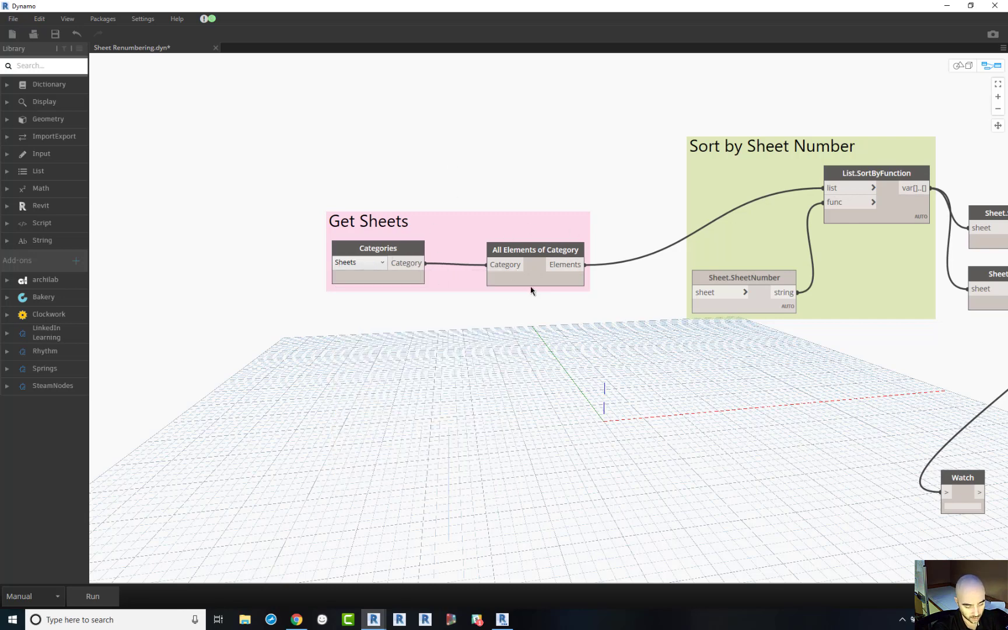
Examine the graph from the Sort by Sheet Number group through to the two Write Sheet Numbers to Excel groups.
scroll(530, 289, down, 2)
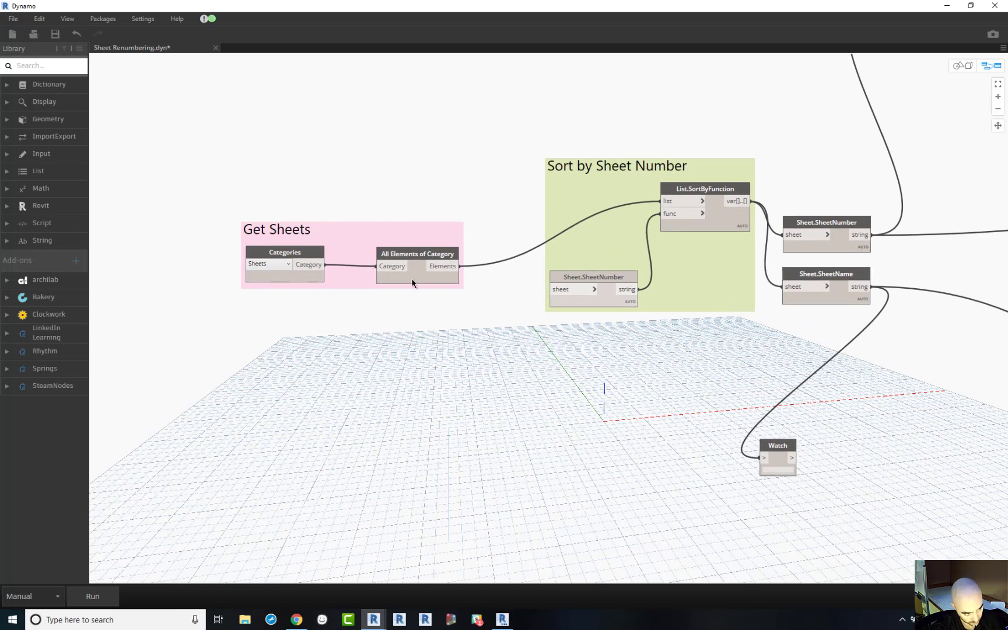
drag(534, 329, 401, 328)
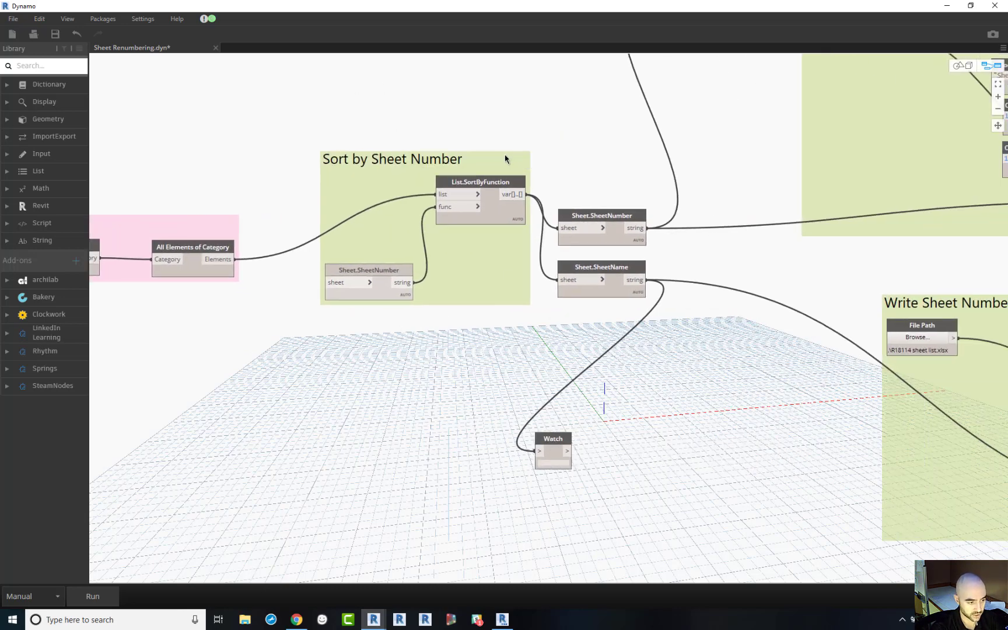
scroll(506, 159, down, 2)
drag(688, 258, 476, 276)
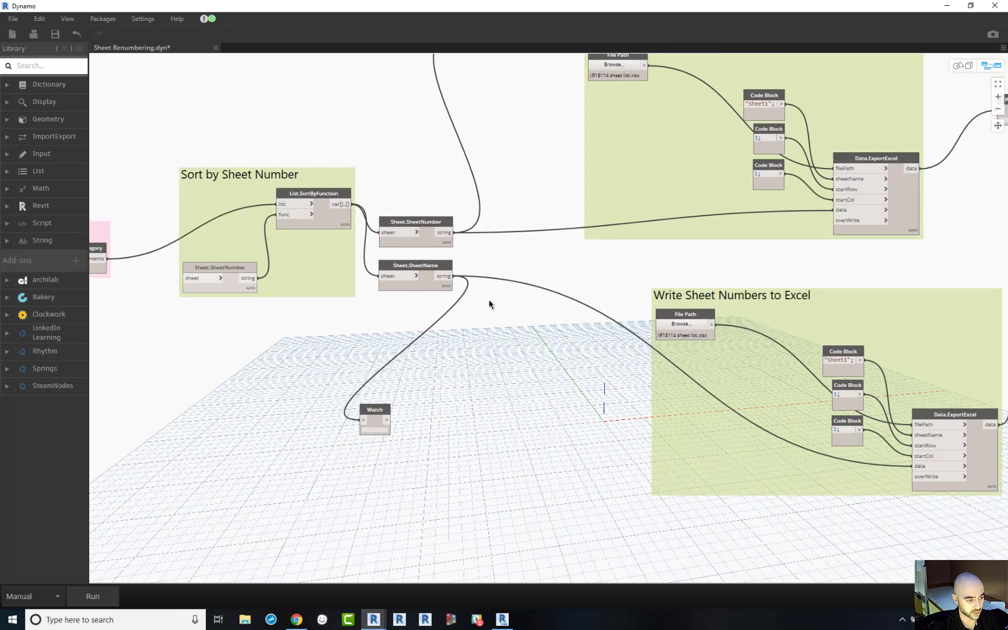
scroll(499, 301, down, 2)
drag(515, 314, 441, 341)
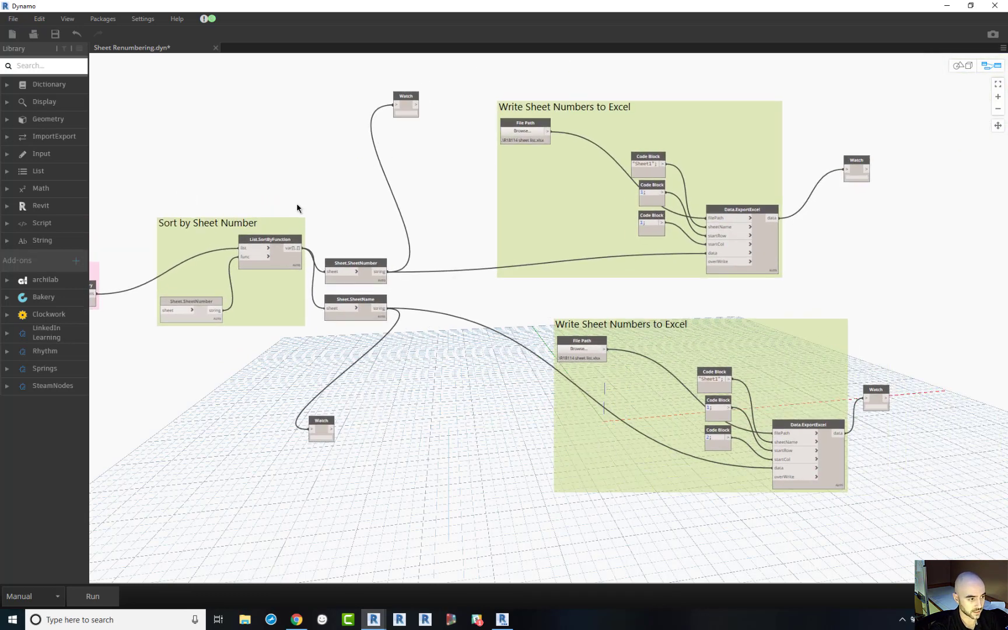
click(690, 157)
click(781, 351)
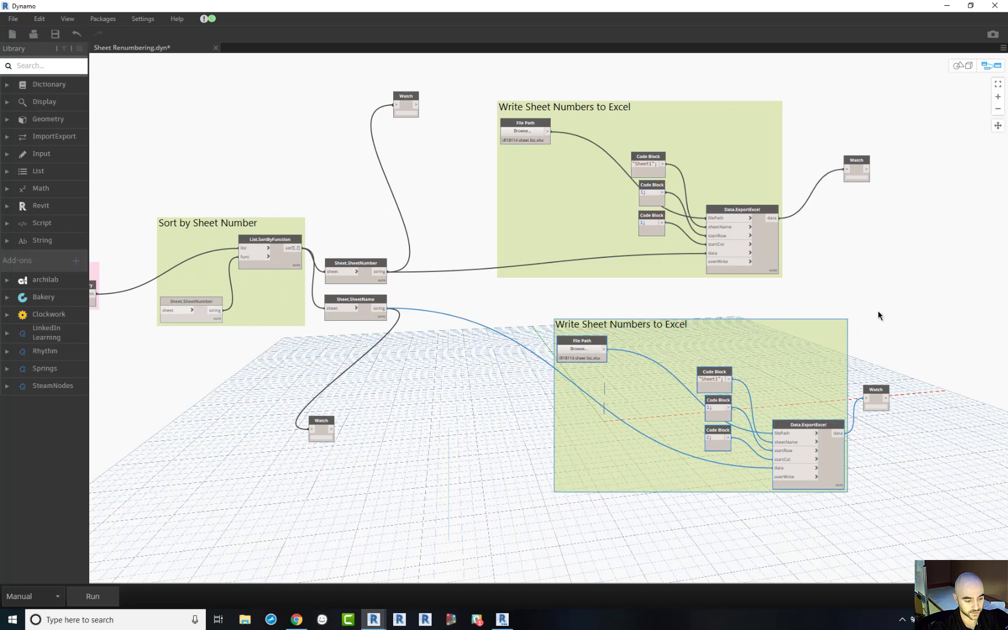
drag(877, 315, 820, 311)
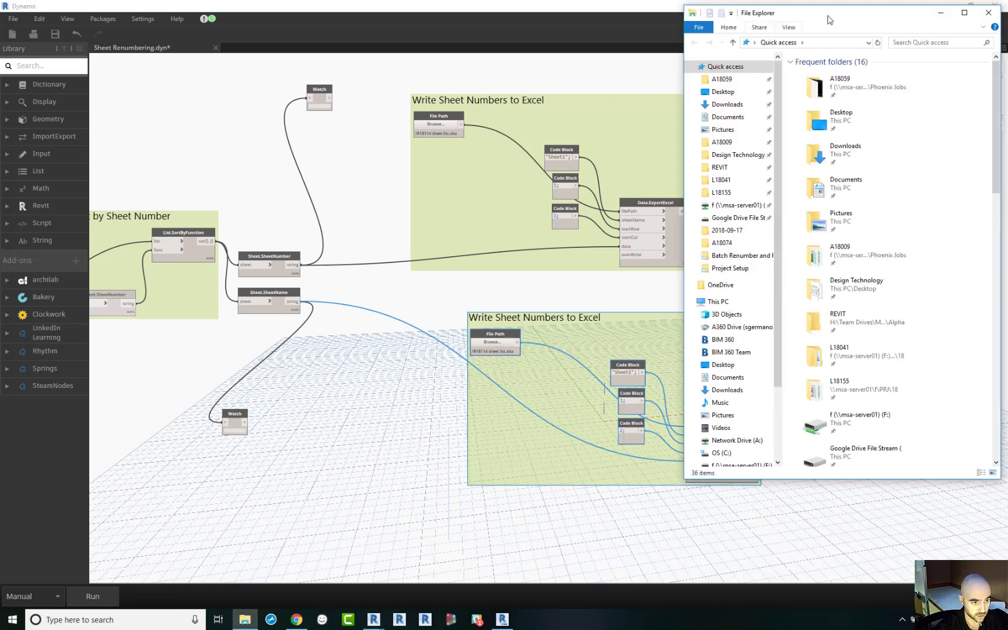
Switch to File Explorer and select raiders sheet list.xlsx in the Batch Renumber and Rename Sheets folder on the Google Drive.
drag(830, 20, 626, 32)
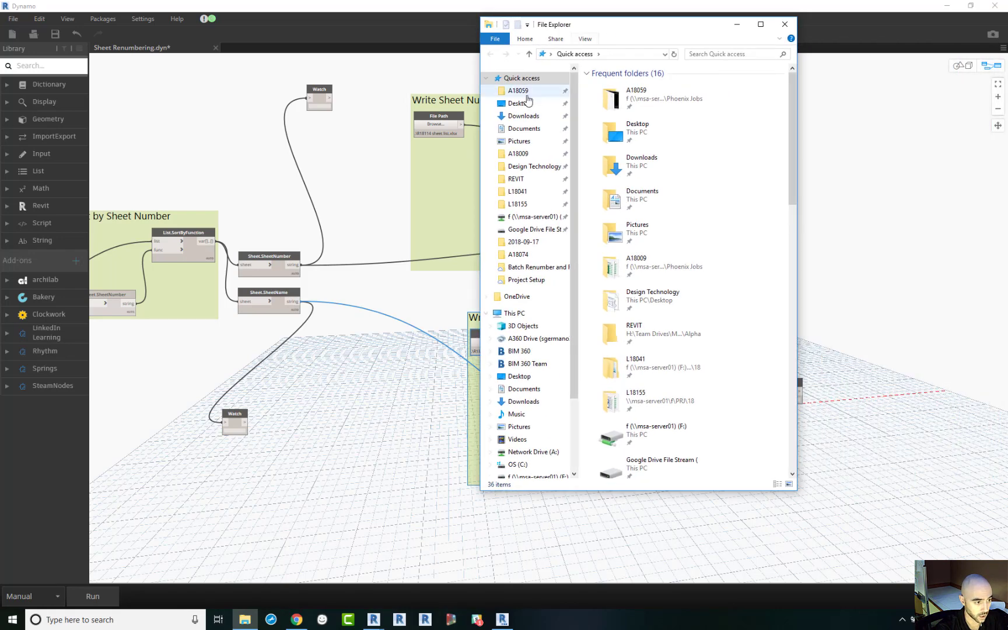
click(526, 232)
click(614, 99)
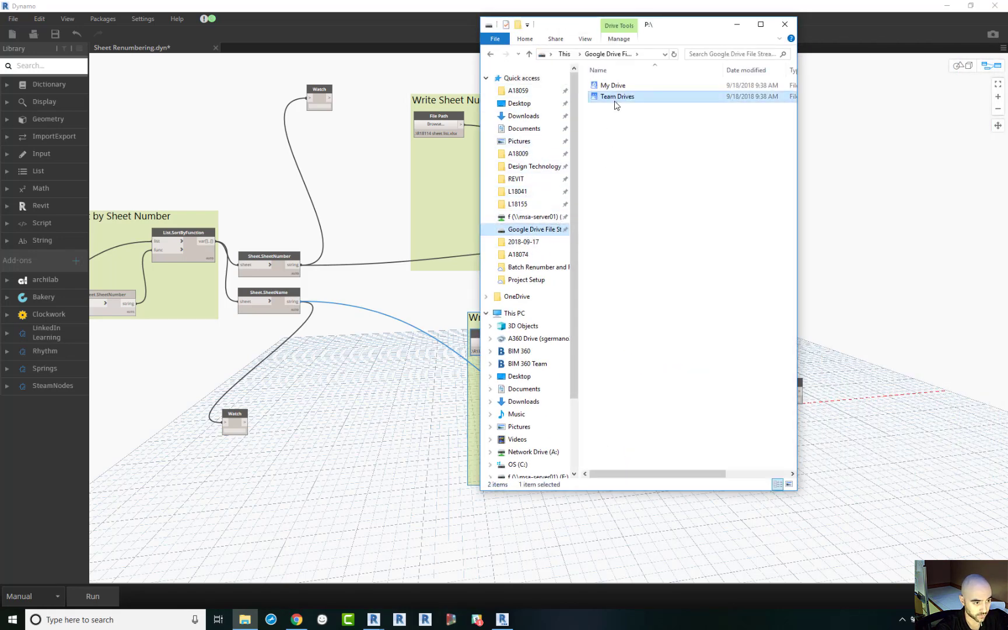
double_click(614, 100)
double_click(611, 107)
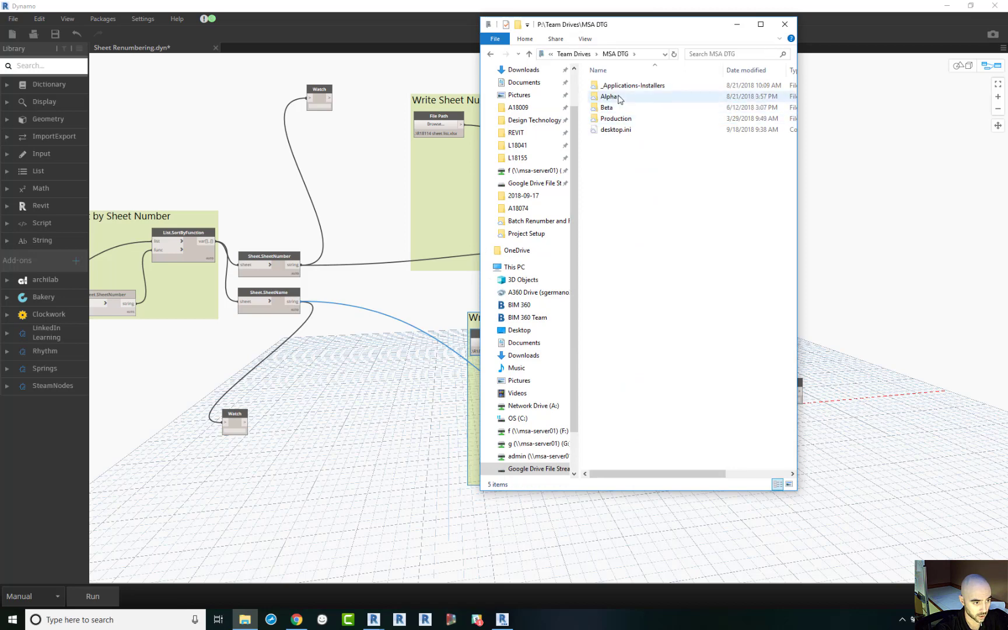
double_click(619, 99)
click(622, 110)
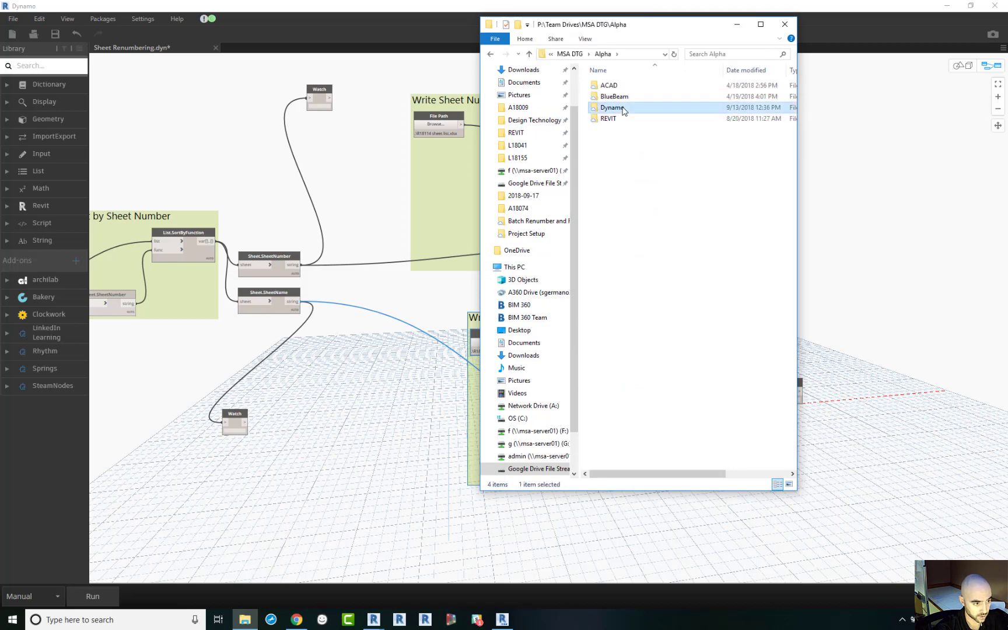
double_click(622, 109)
double_click(630, 97)
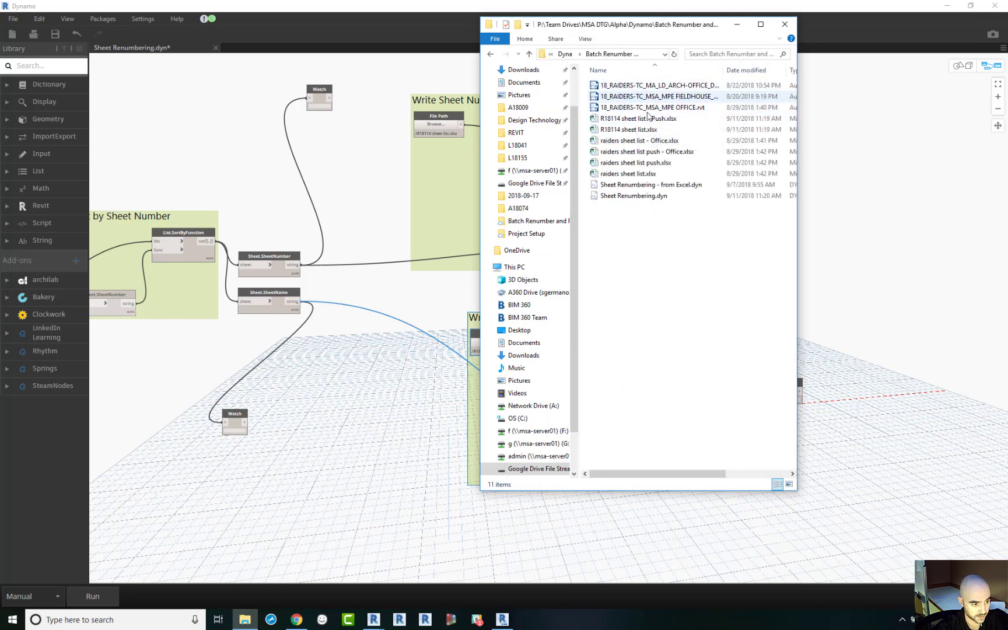
click(638, 175)
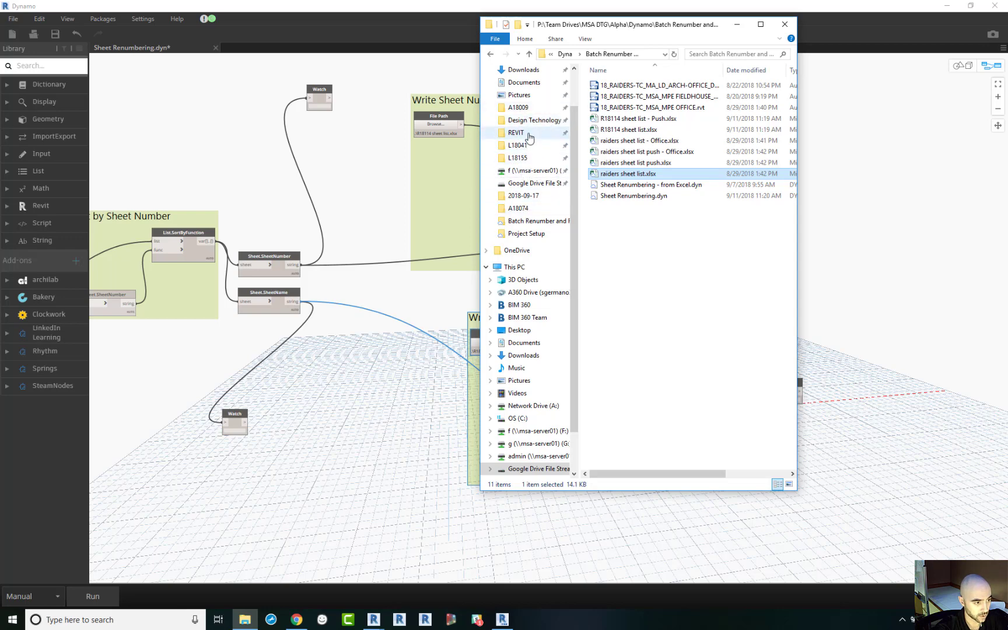
Go to the A18009 project folder in File Explorer and open A18009 Sheet Index.xlsx in a maximized Excel window.
click(519, 208)
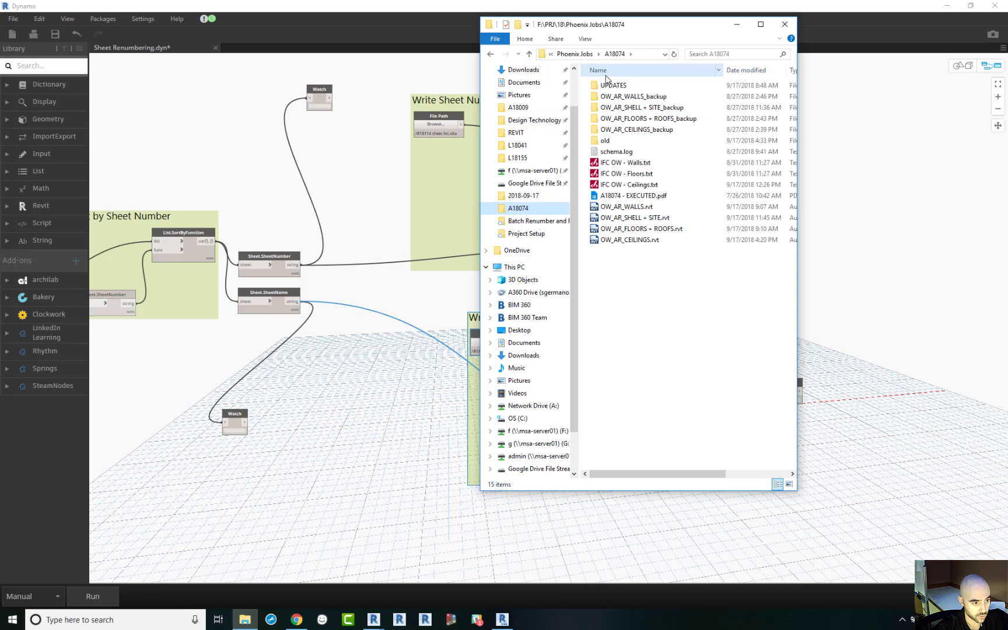
click(519, 108)
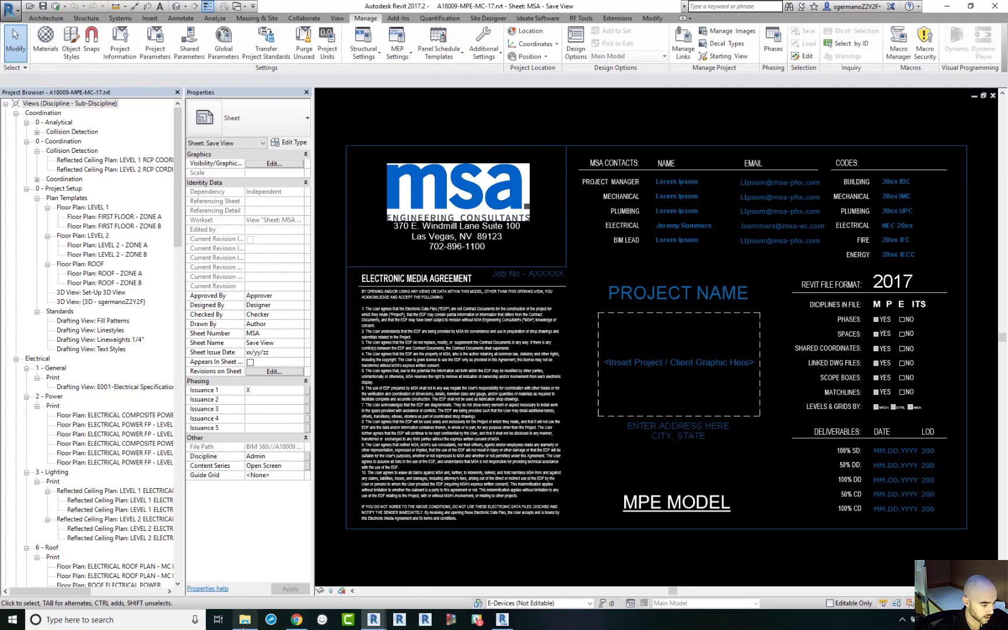
click(244, 619)
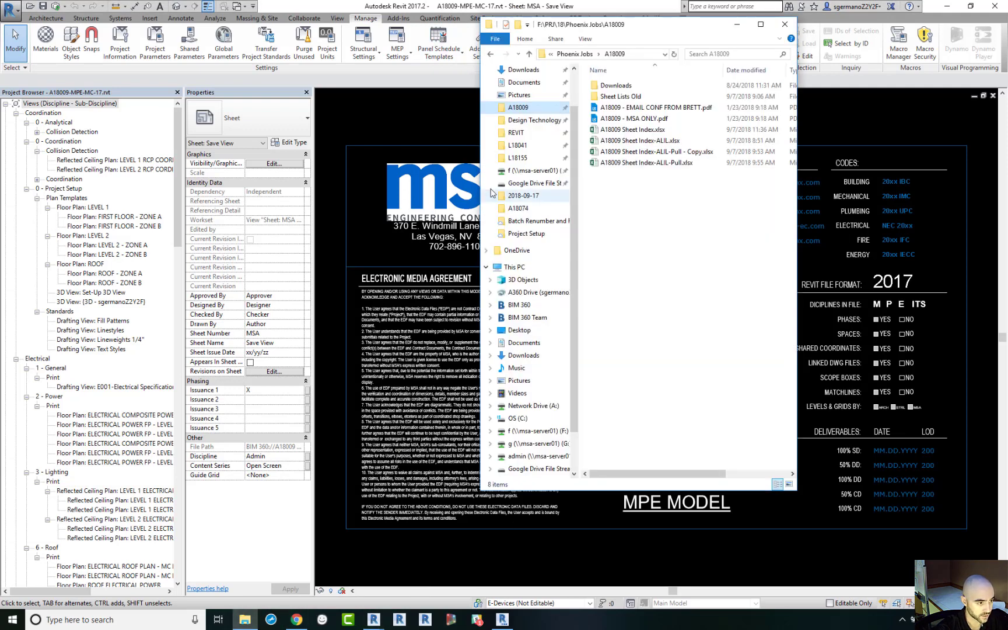
double_click(628, 131)
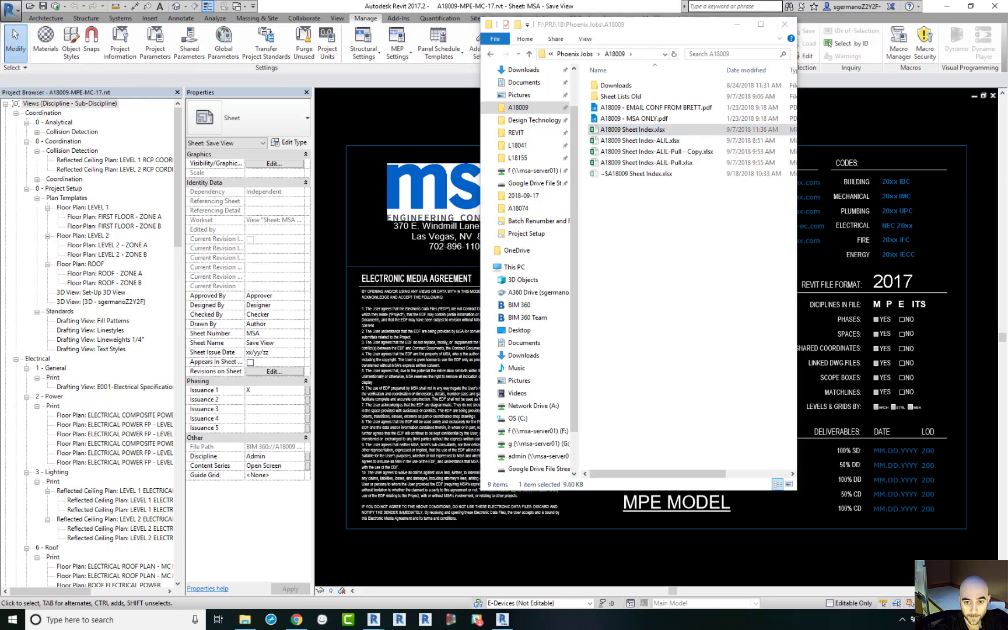
drag(420, 115, 411, 37)
double_click(411, 37)
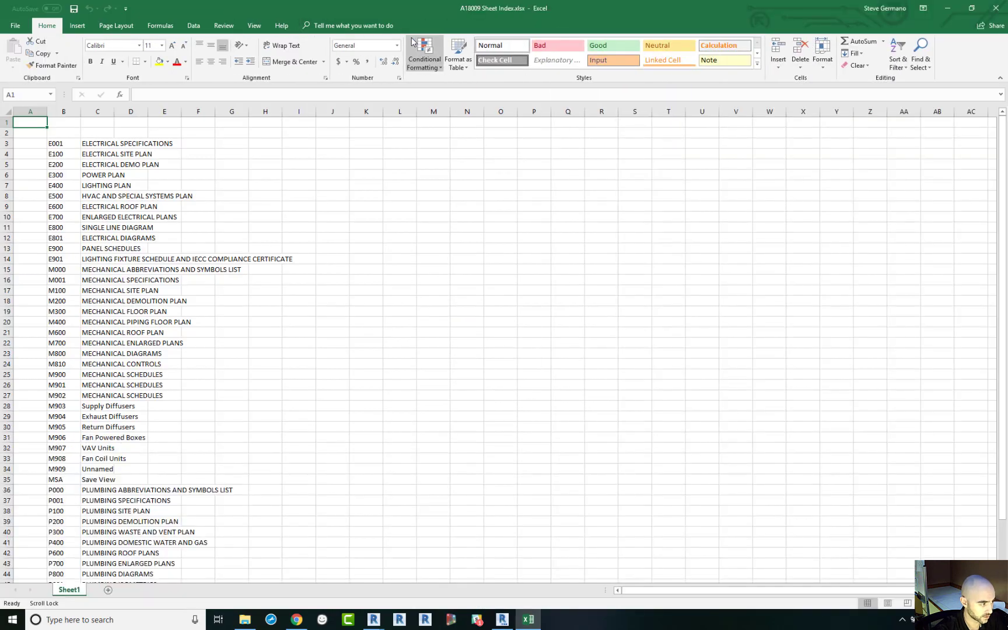
Clear the entire old sheet list from Sheet1 of the sheet index, then save and close the workbook.
scroll(267, 309, down, 6)
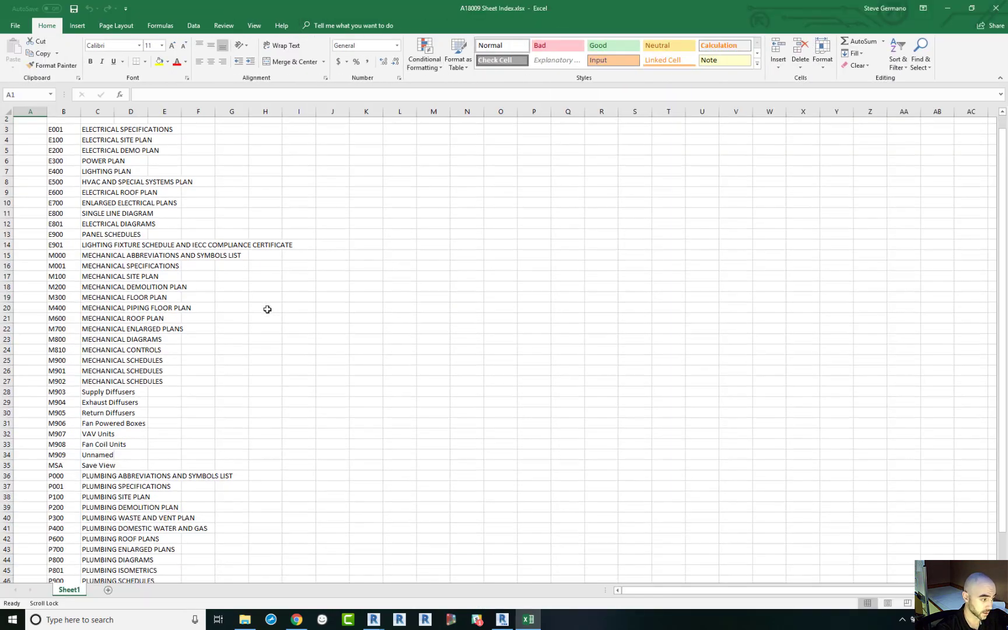
scroll(267, 309, up, 6)
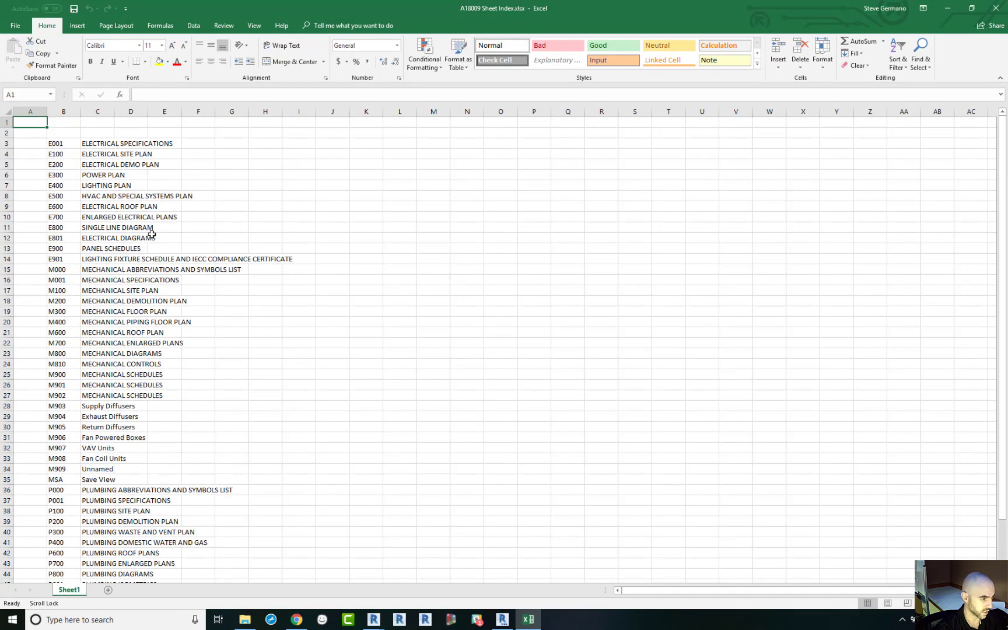
drag(46, 140, 222, 543)
key(Delete)
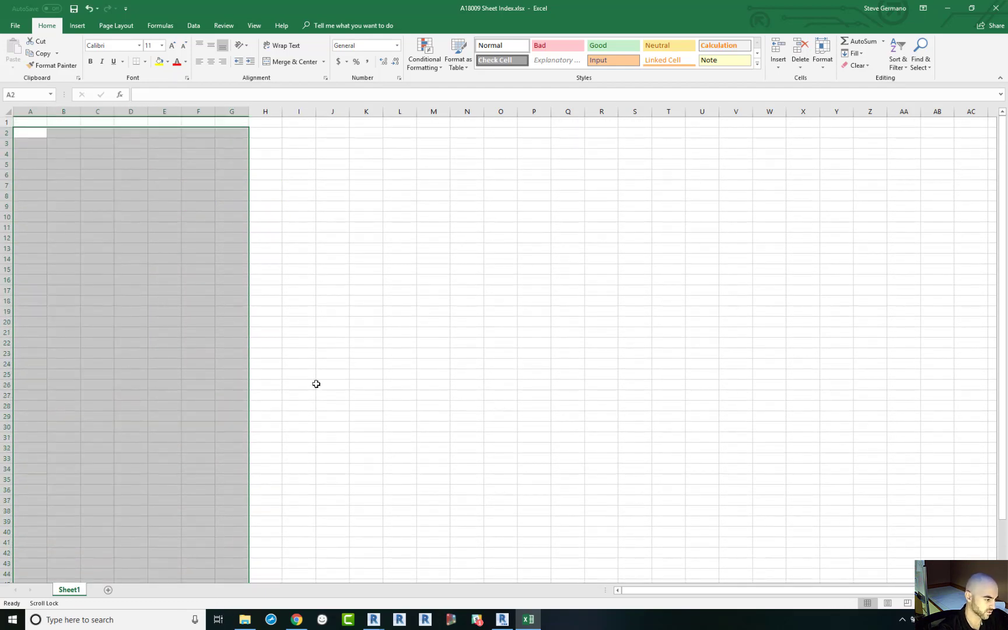
click(318, 384)
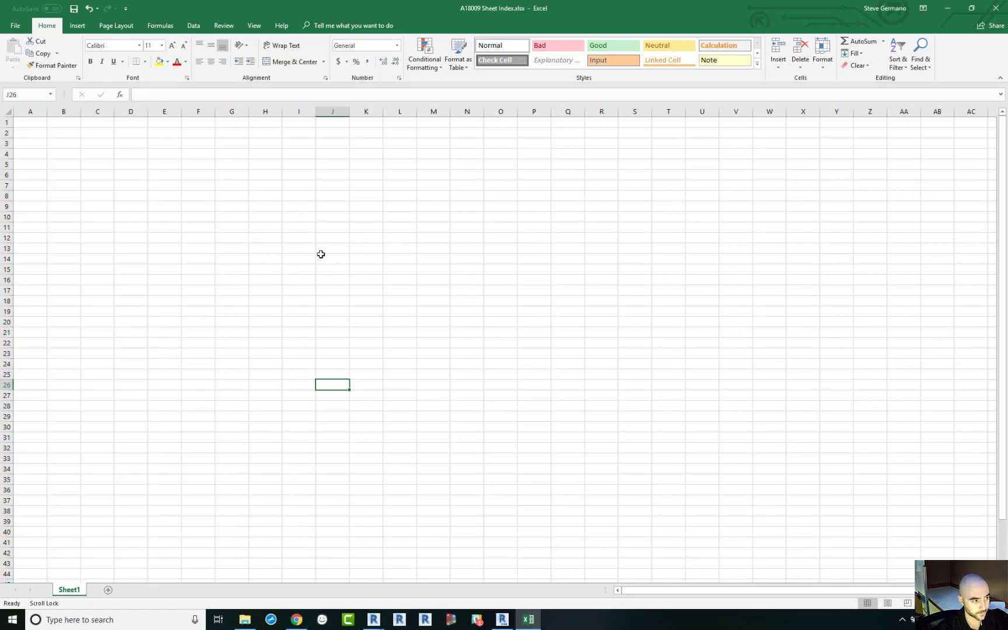
click(73, 10)
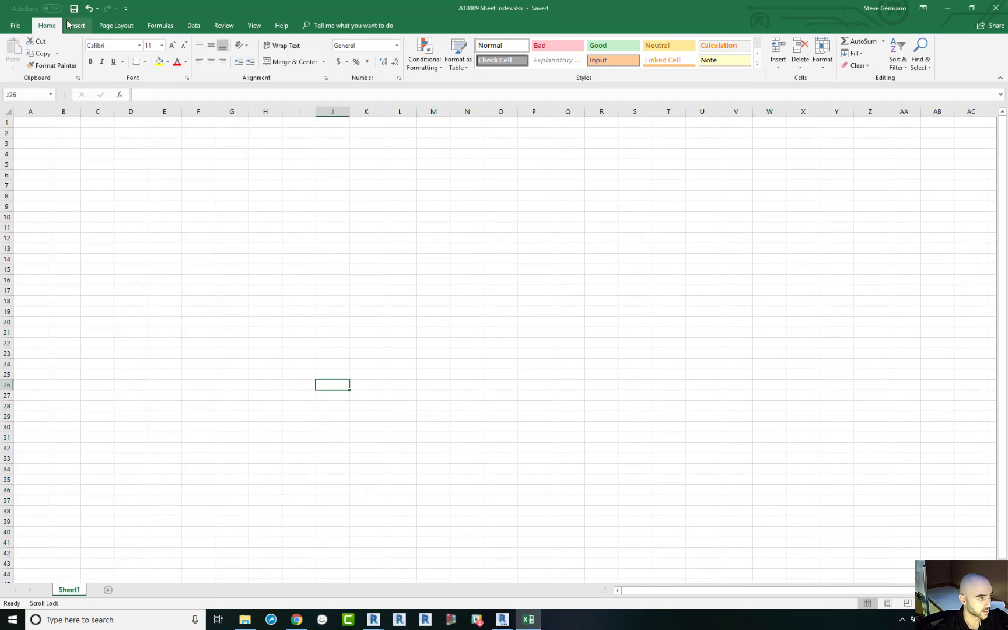
click(995, 8)
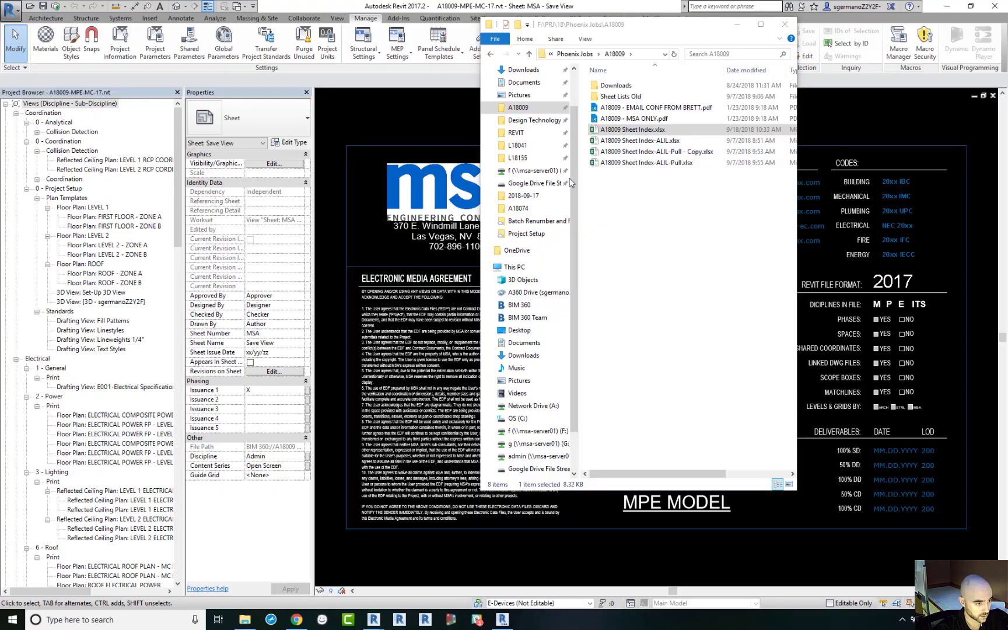
Rename the emptied sheet index file as A18009 Sheet Index-MC.xlsx.
right_click(650, 136)
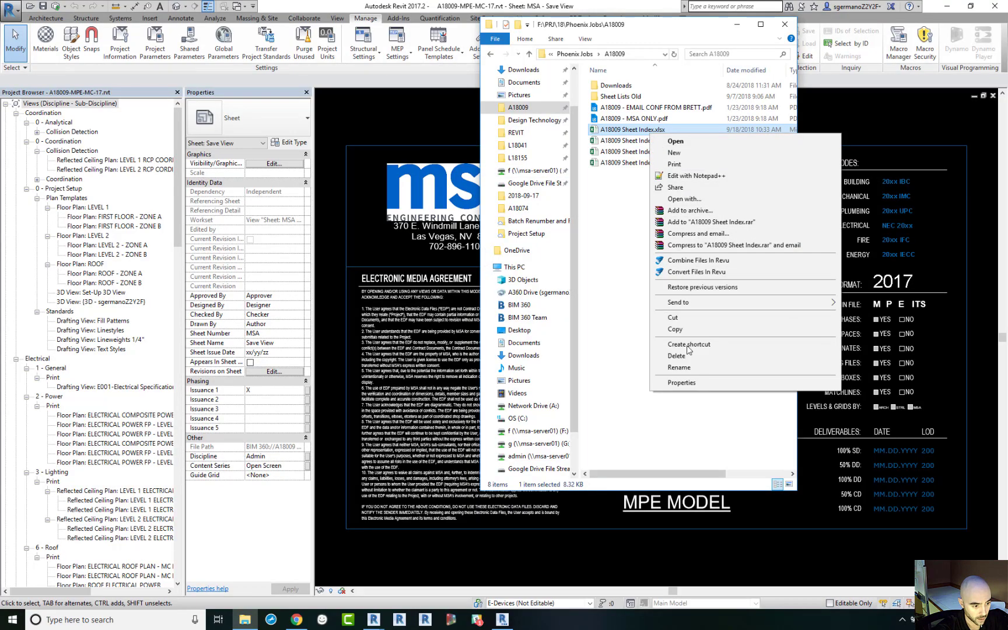
click(679, 367)
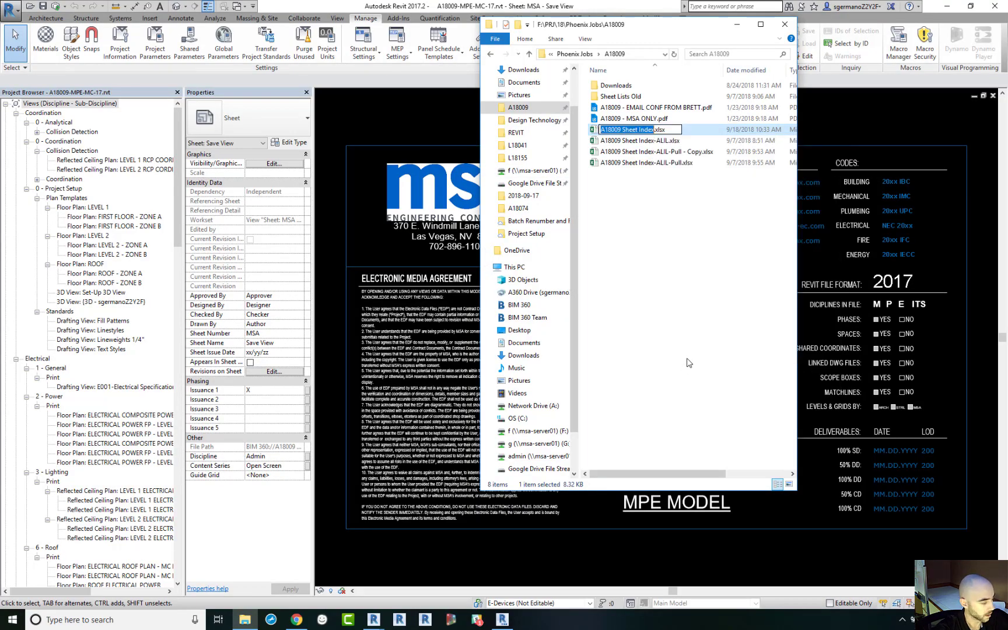
click(653, 130)
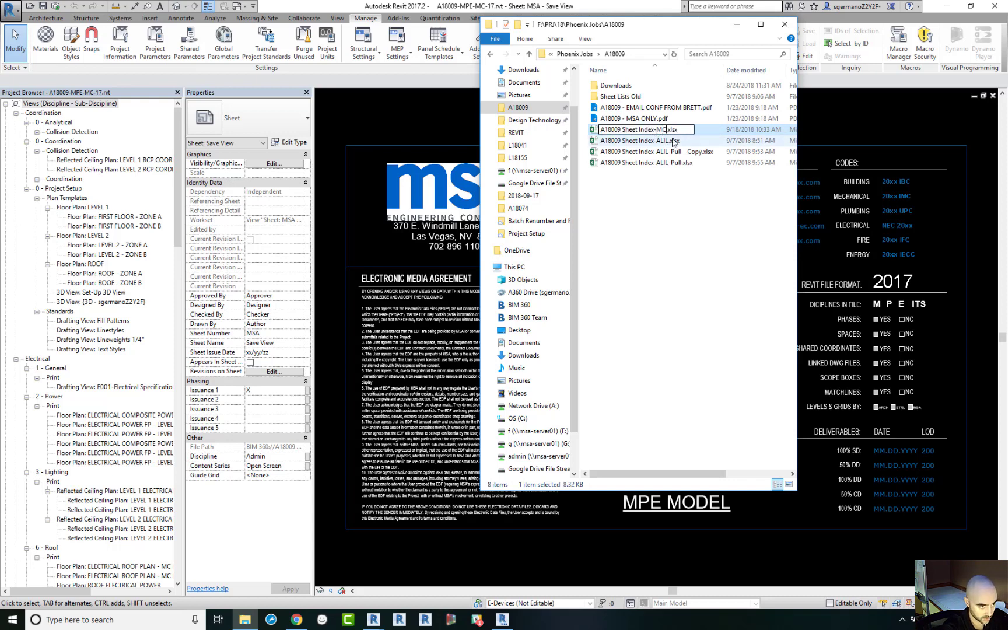
text(-MC)
key(Return)
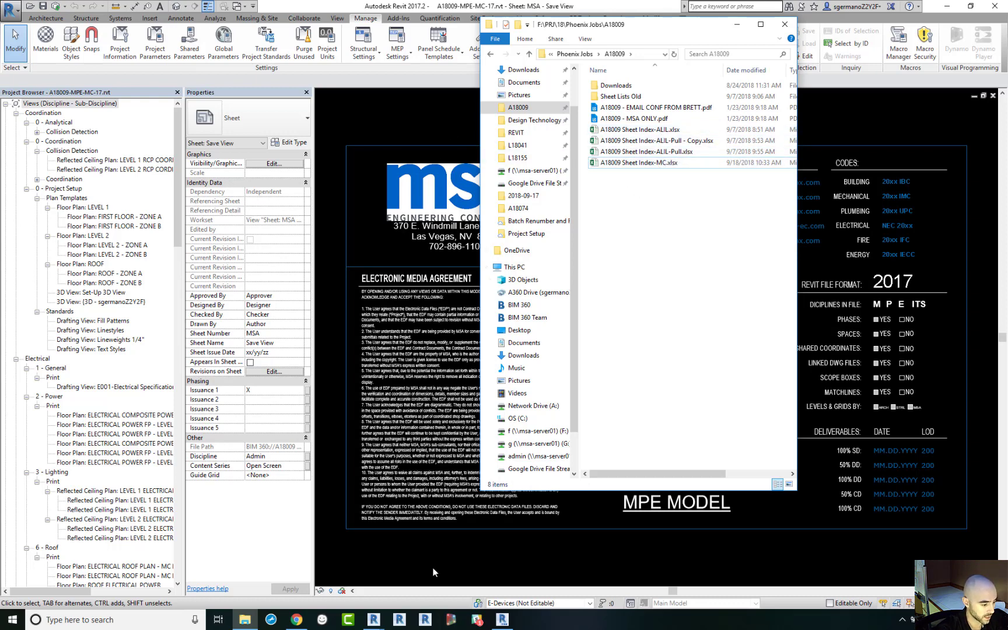
Switch to Dynamo and take the File Path node out of the upper Write Sheet Numbers to Excel group, moving it clear of the group.
click(508, 621)
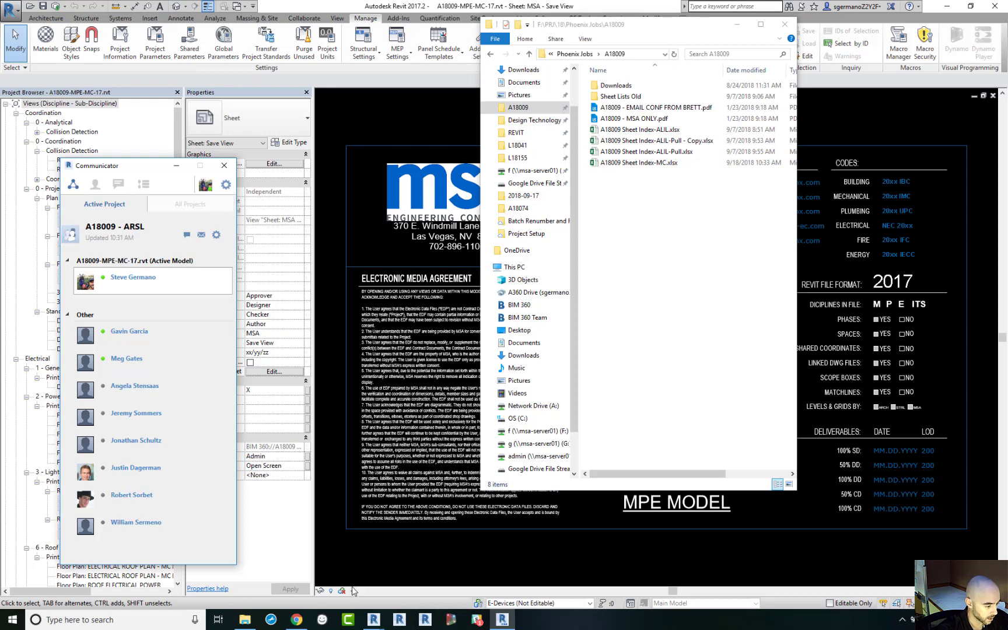
click(375, 620)
click(419, 576)
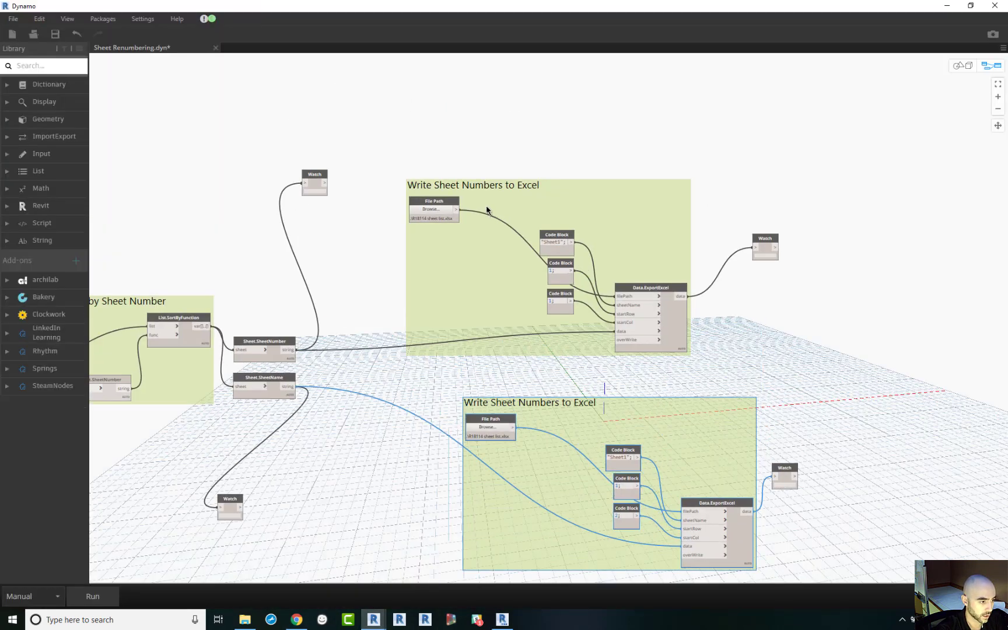
scroll(486, 200, up, 3)
click(423, 229)
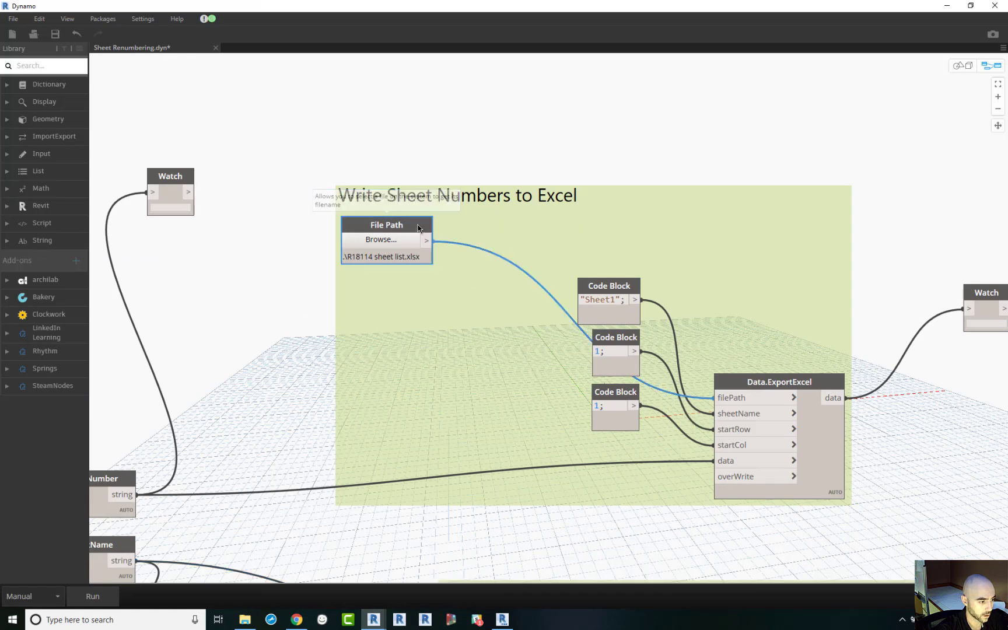
right_click(418, 226)
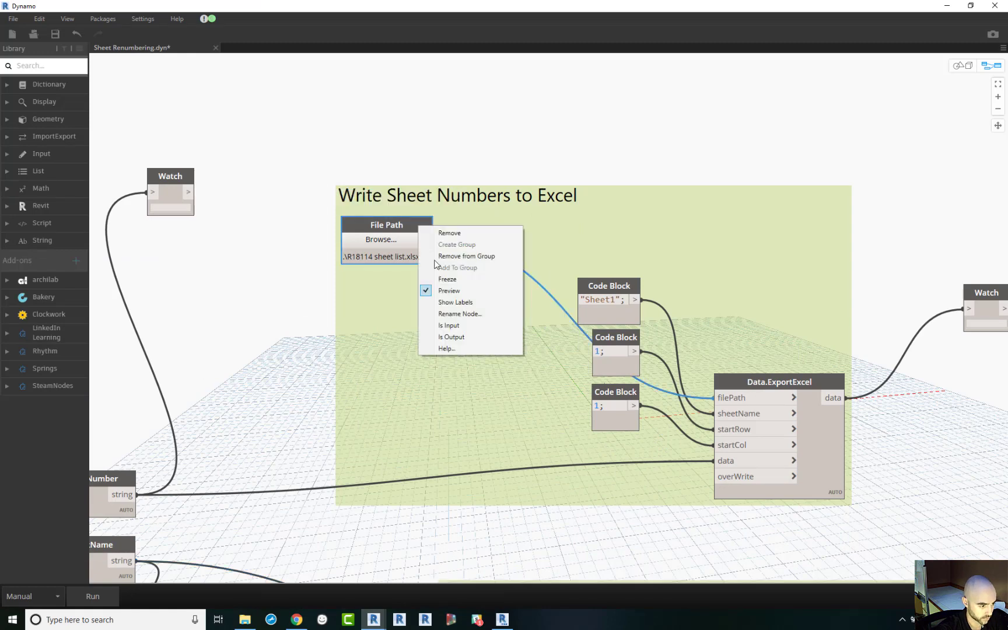
click(466, 257)
drag(419, 230, 375, 301)
drag(474, 333, 493, 175)
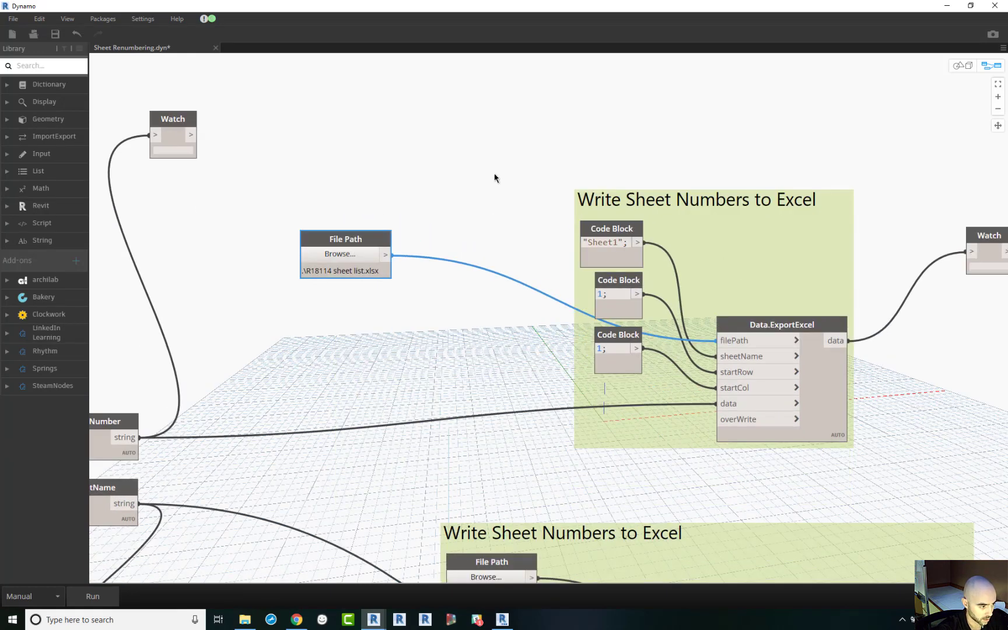
Remove the File Path node from the lower Write Sheet Numbers to Excel group and delete it.
scroll(494, 175, down, 3)
click(509, 358)
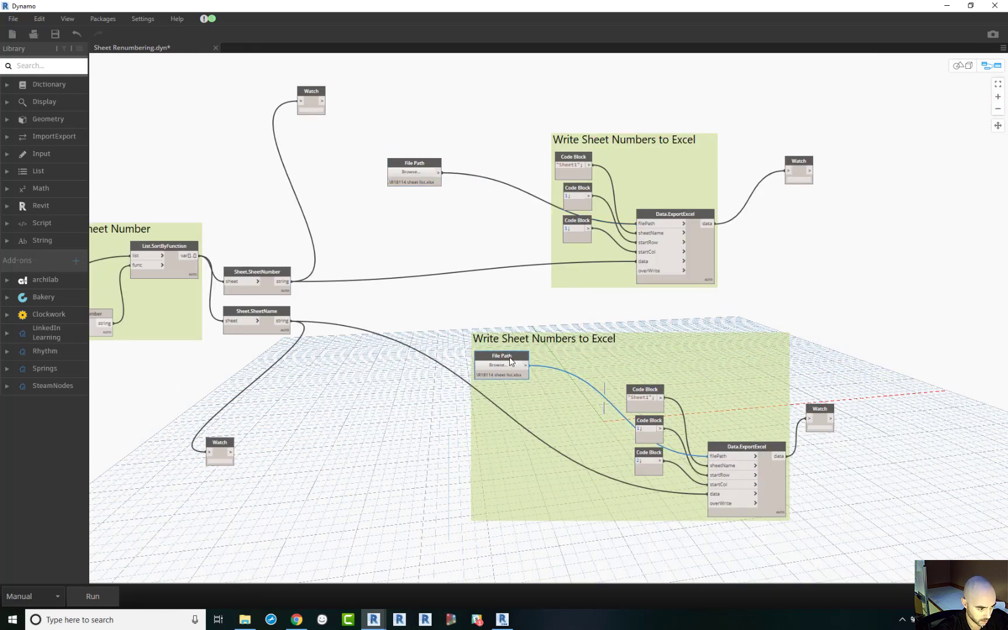
right_click(510, 356)
click(555, 386)
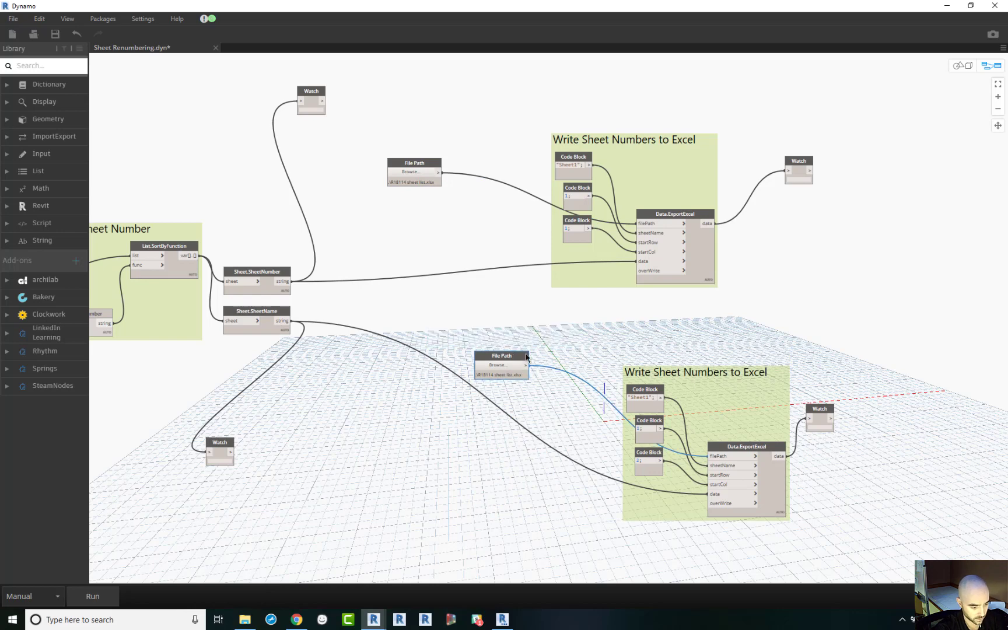
key(Delete)
Move the remaining File Path node beside the Get Sheets group, add it to that group and place it above All Elements of Category.
scroll(479, 257, down, 5)
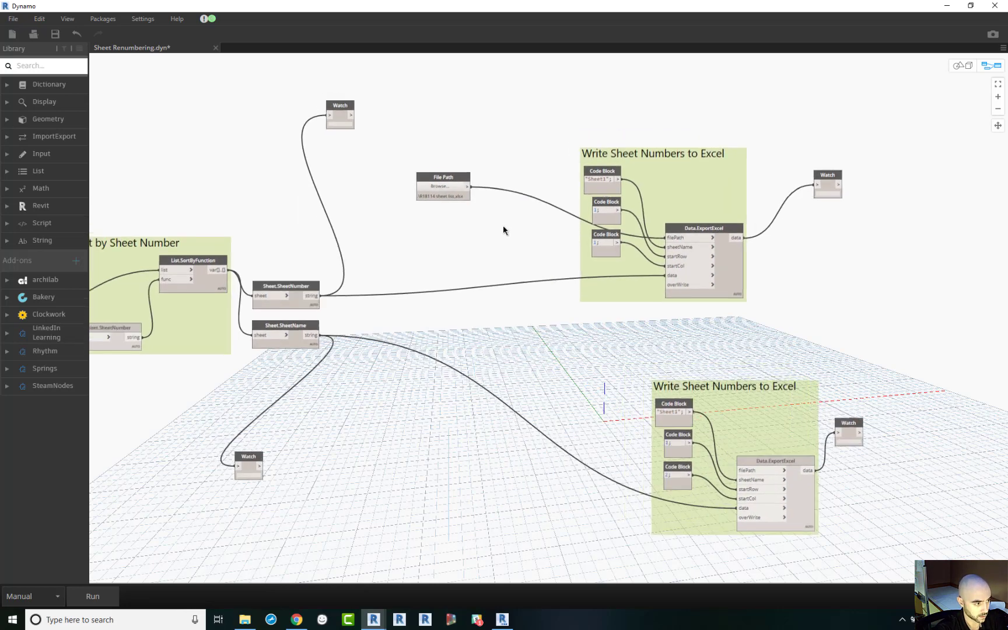
drag(480, 257, 537, 259)
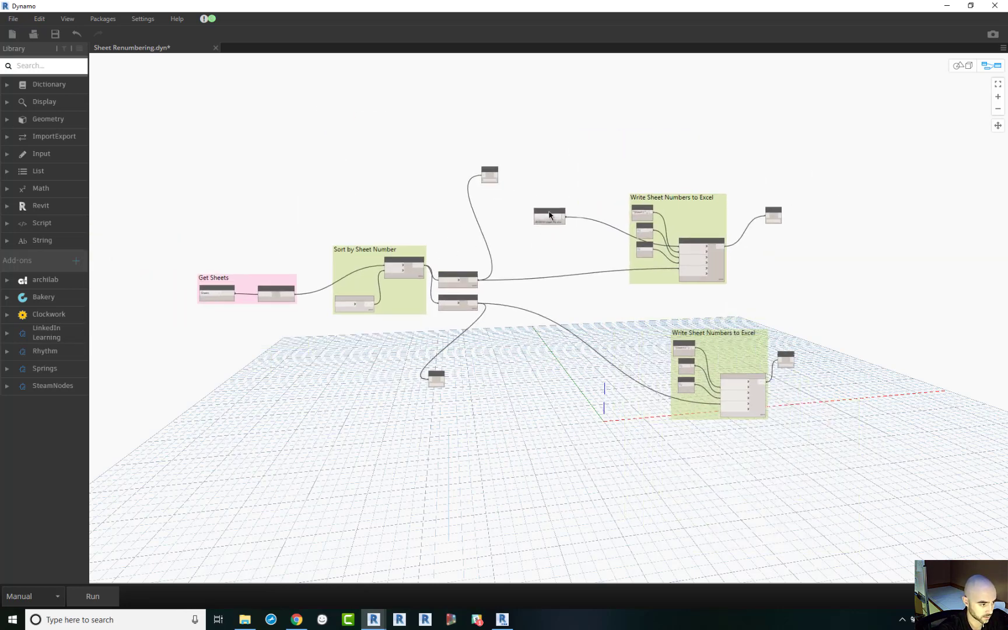
drag(548, 215, 234, 199)
drag(239, 291, 215, 228)
scroll(207, 205, up, 3)
drag(117, 154, 354, 328)
right_click(273, 191)
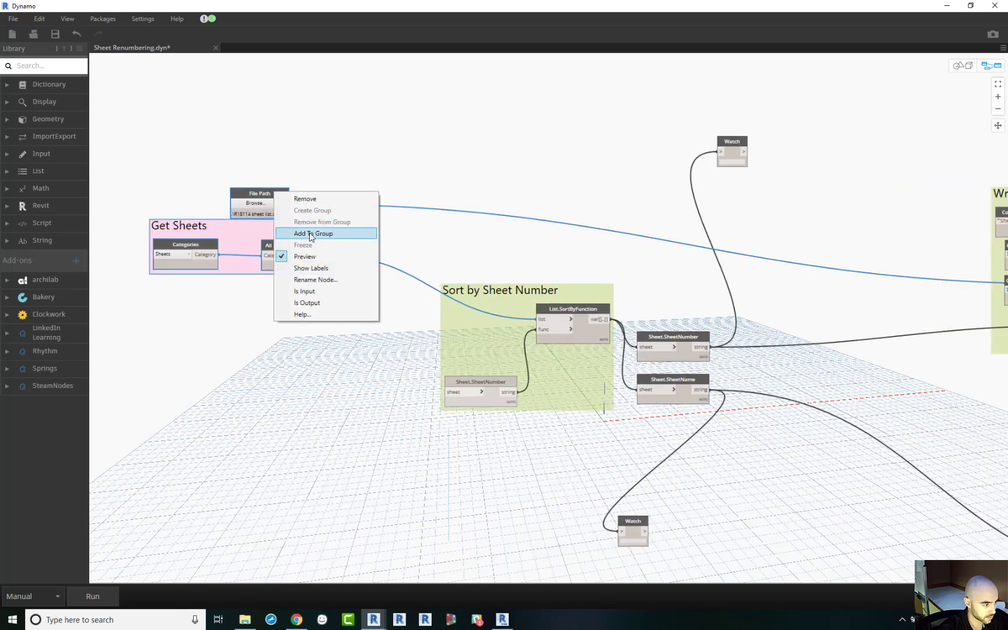
click(311, 234)
drag(265, 194, 313, 160)
click(352, 150)
Connect the File Path output to the filePath input of the lower group's Data.ExportExcel node as well.
scroll(376, 186, down, 2)
click(348, 180)
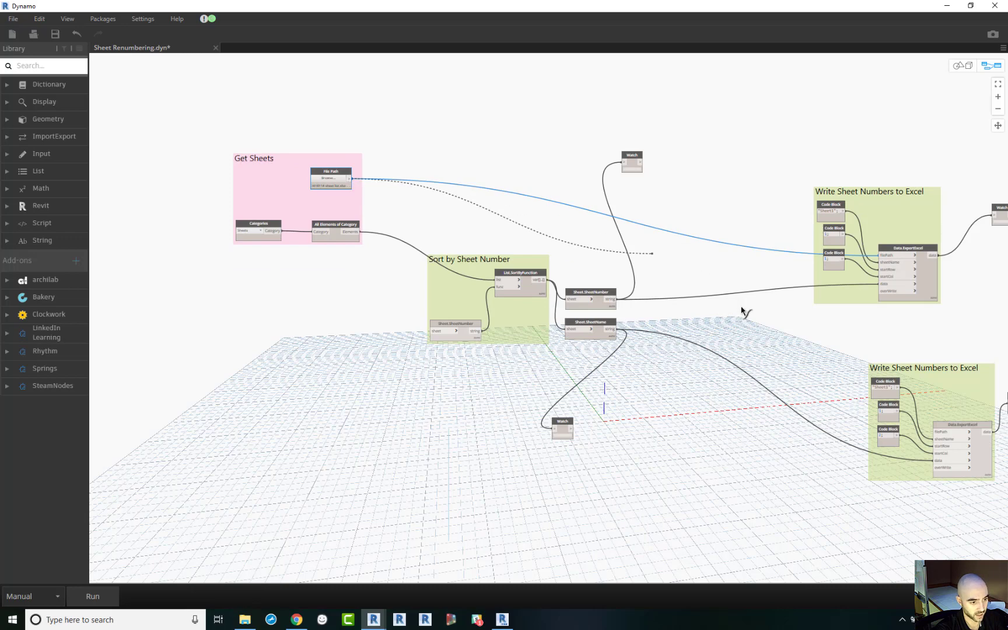
drag(846, 353, 713, 317)
scroll(757, 366, up, 5)
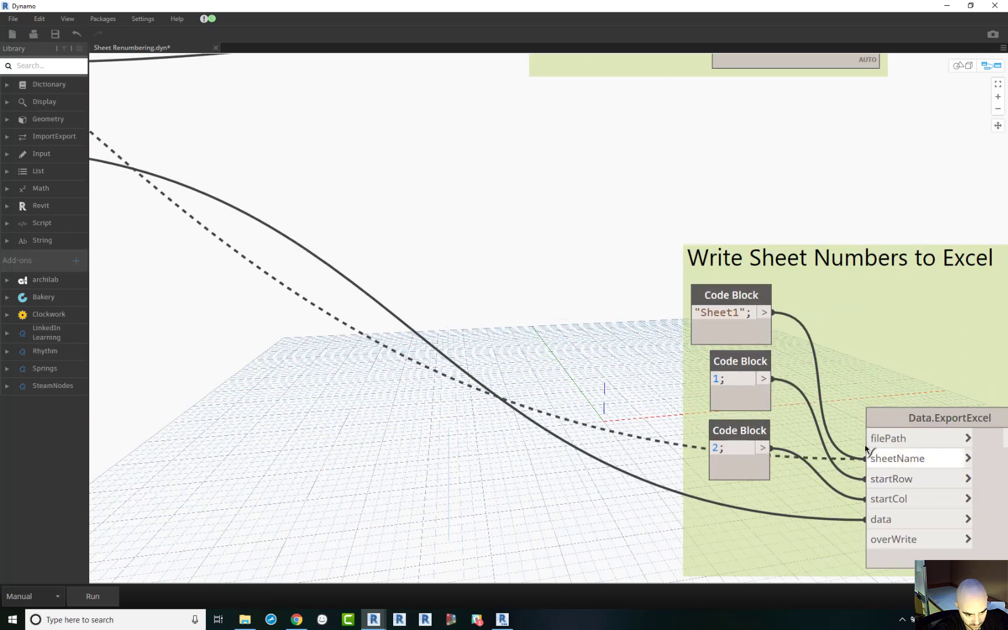
click(864, 441)
scroll(801, 417, down, 5)
scroll(703, 347, down, 2)
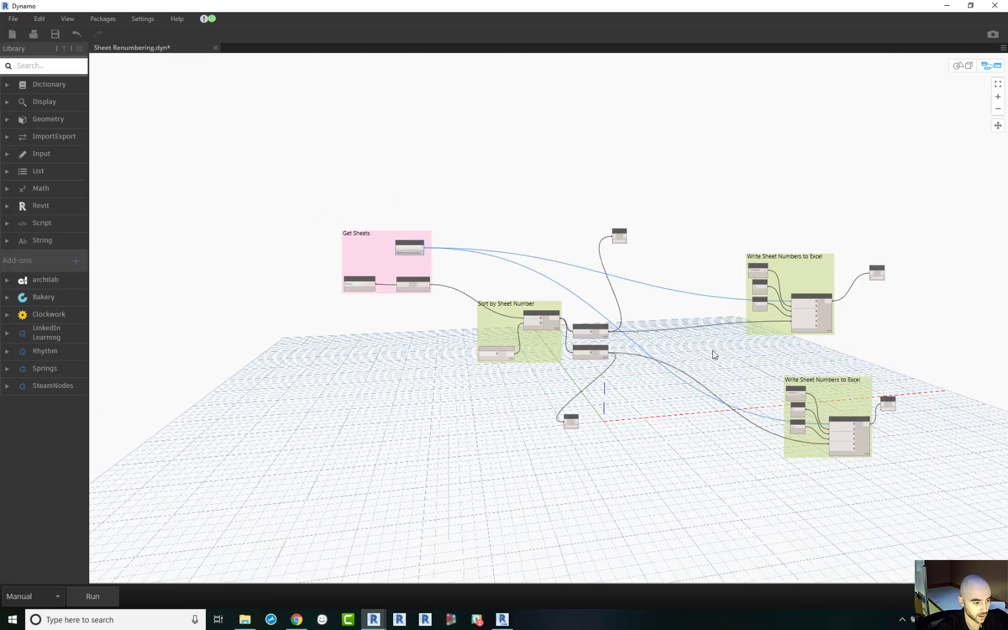
Move both Write Sheet Numbers to Excel groups higher on the canvas.
drag(821, 263, 807, 206)
drag(828, 418, 807, 336)
click(540, 220)
Delete the Watch node connected to the Sheet.SheetNumber output.
scroll(628, 242, up, 5)
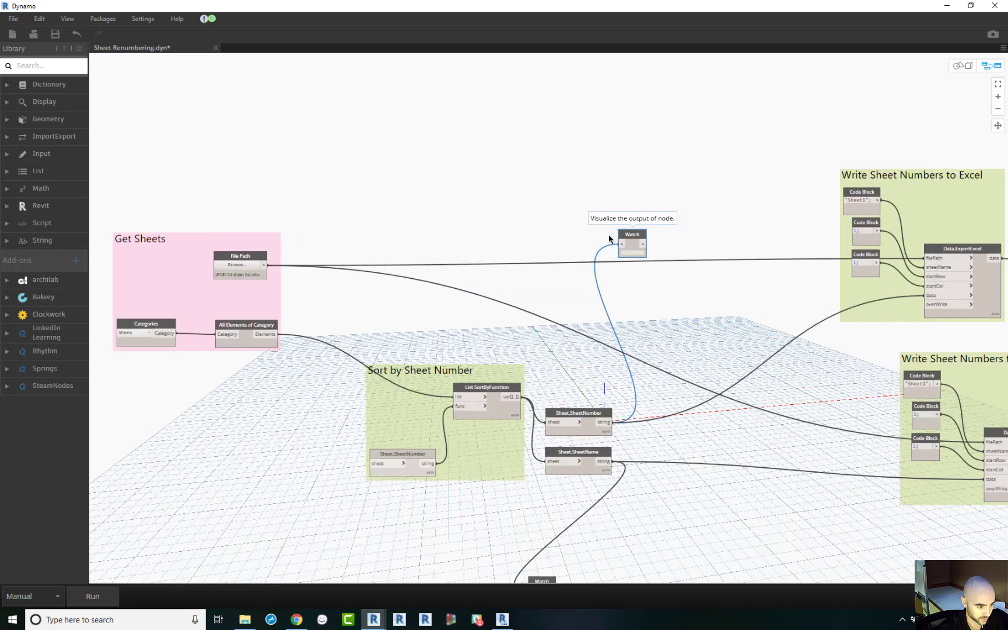
click(629, 240)
key(Delete)
scroll(569, 221, down, 2)
scroll(571, 227, down, 2)
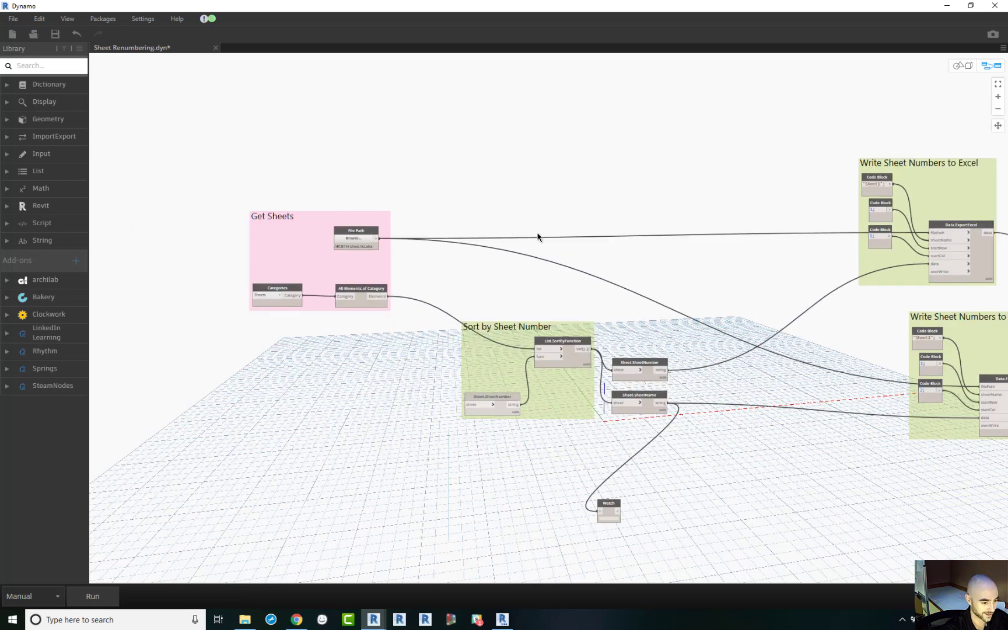
Set the File Path node to A18009 Sheet Index-MC.xlsx in the A18009 project folder.
scroll(371, 249, up, 2)
scroll(436, 257, up, 4)
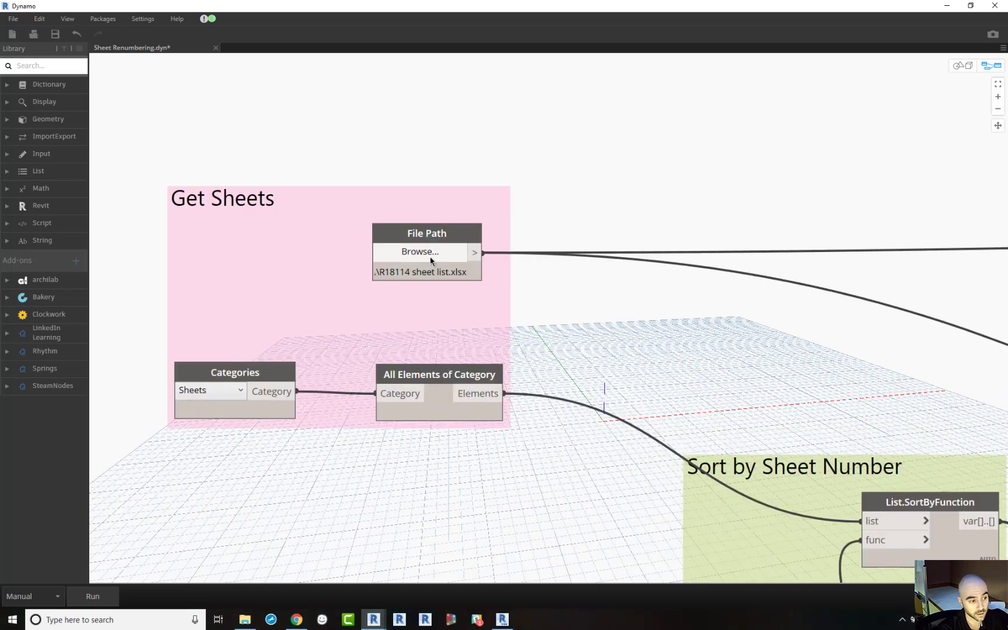
click(431, 261)
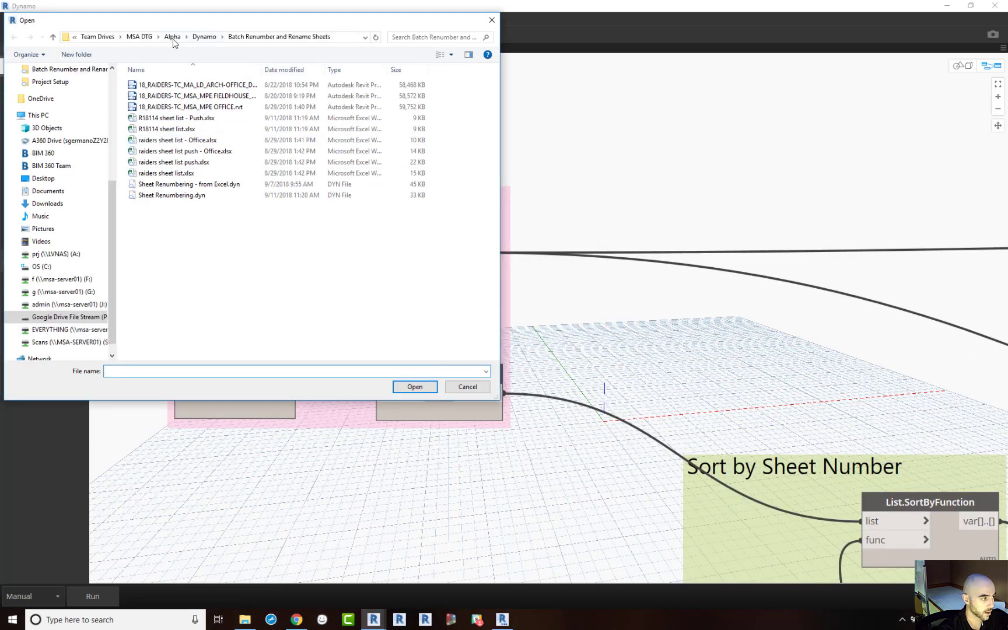
scroll(67, 216, up, 4)
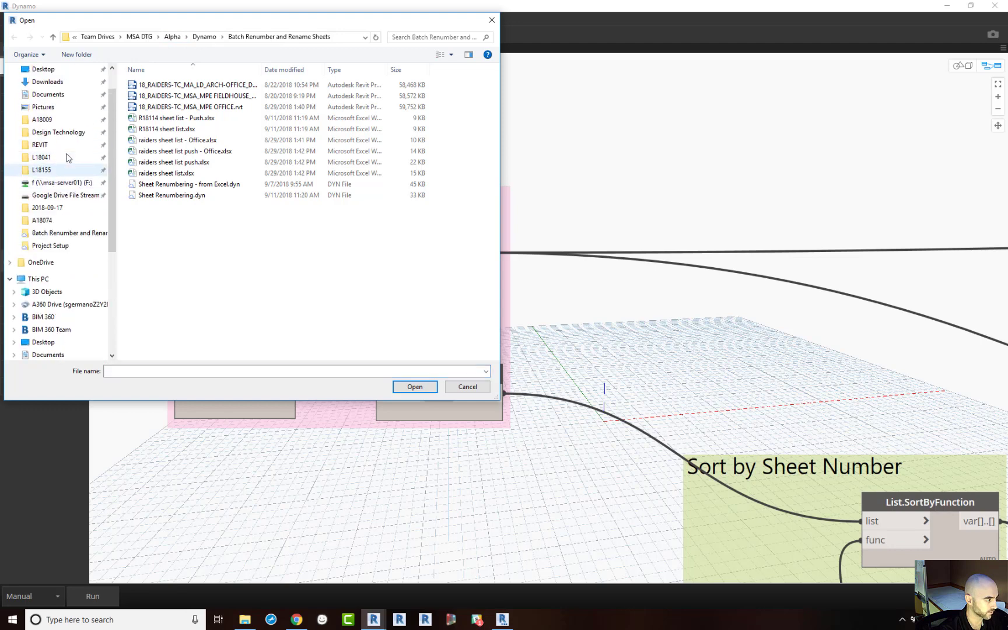
click(51, 153)
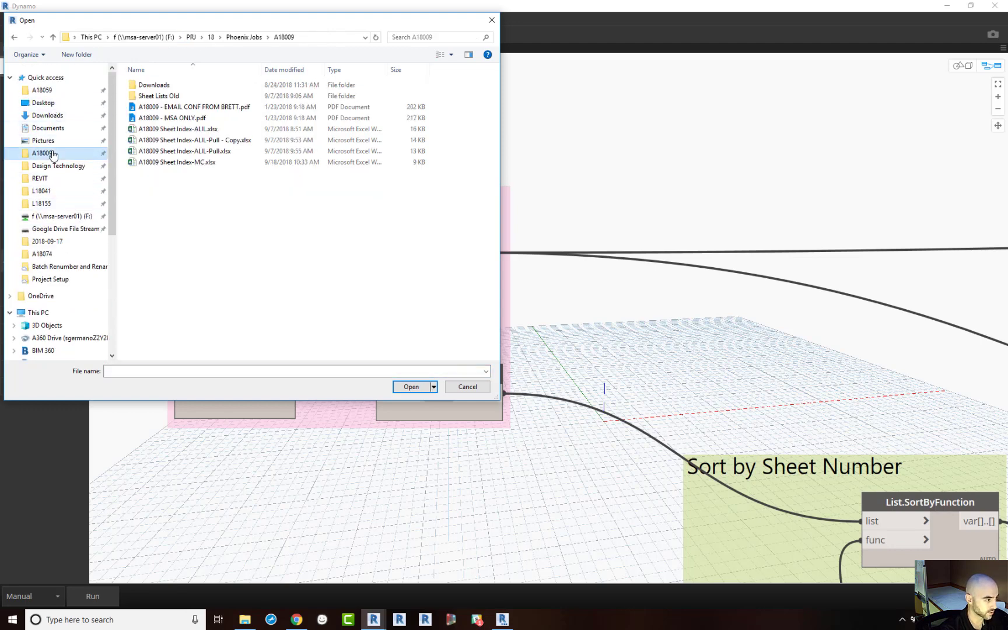
click(178, 162)
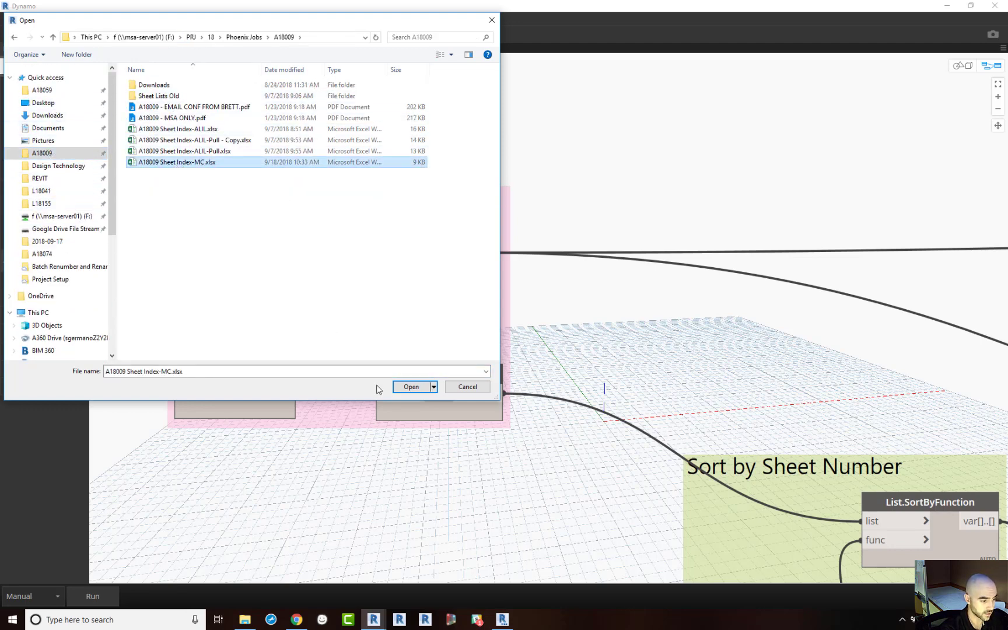
click(406, 387)
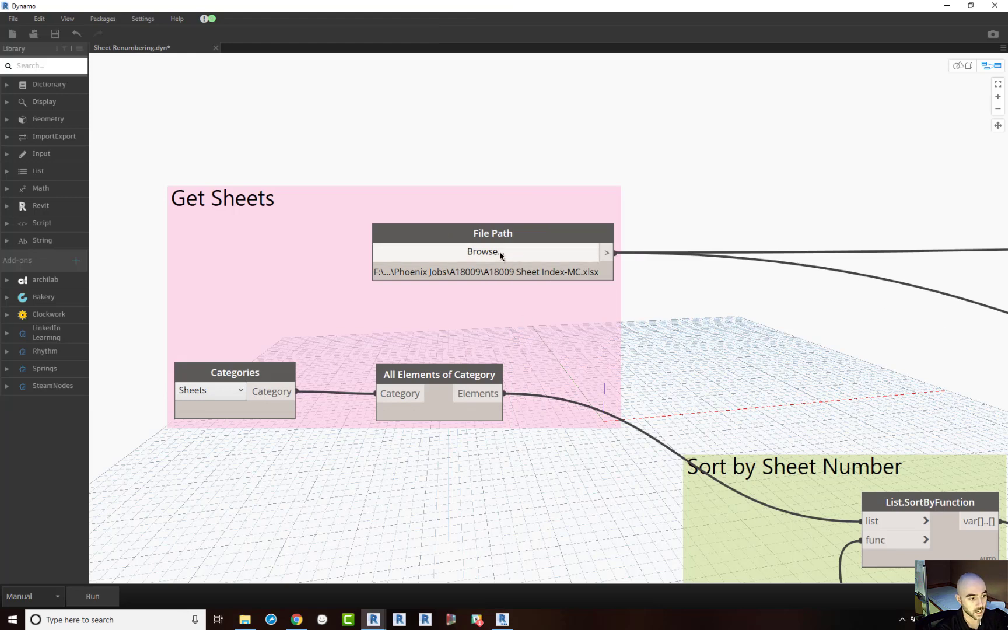
Reduce the Dynamo window so Revit shows behind it, and run the Sheet Renumbering script.
scroll(499, 253, down, 3)
drag(676, 233, 262, 213)
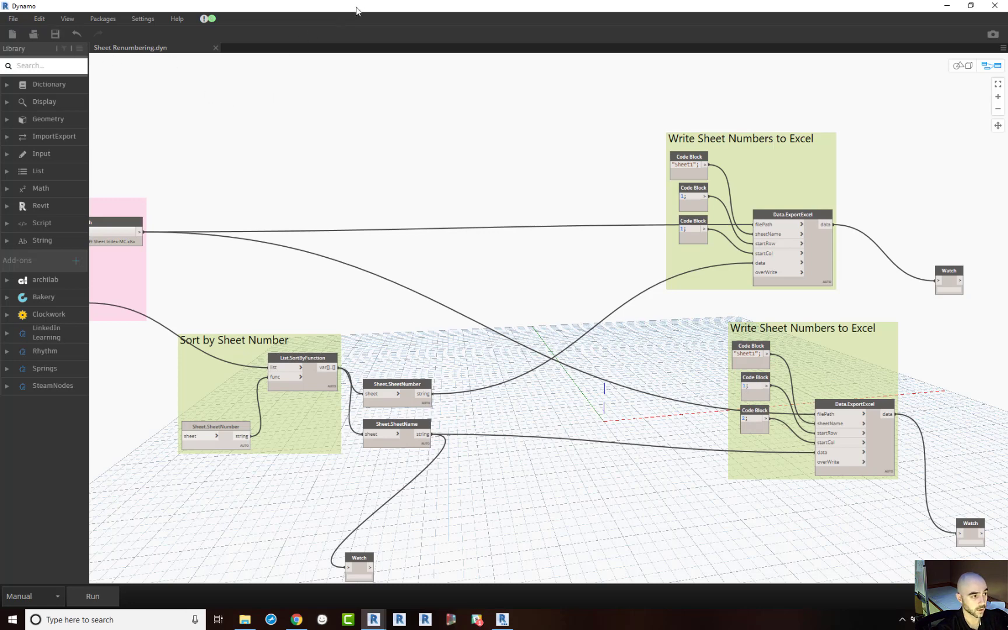
drag(357, 11, 648, 85)
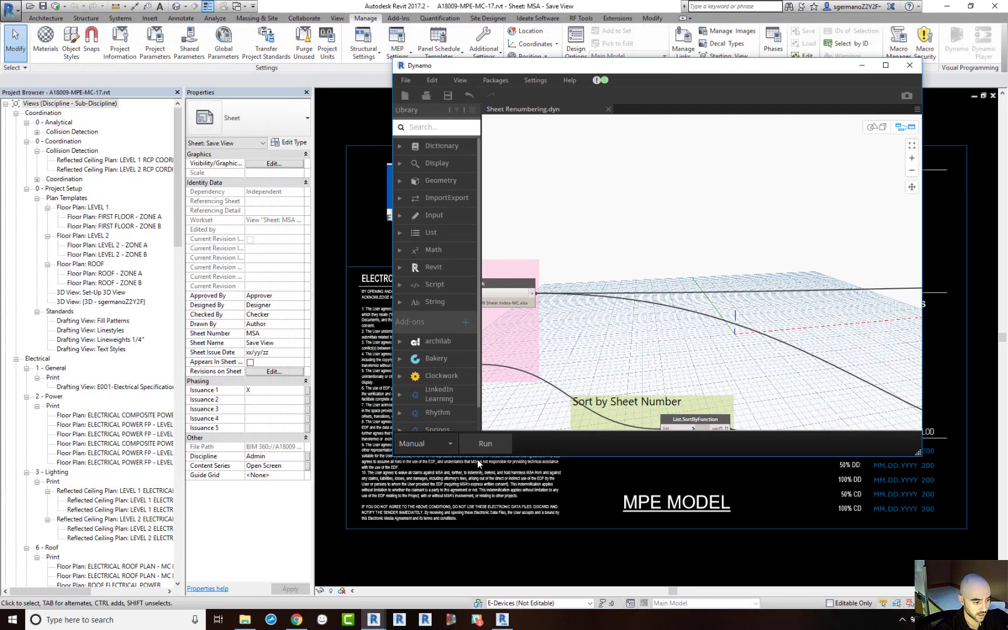
click(479, 445)
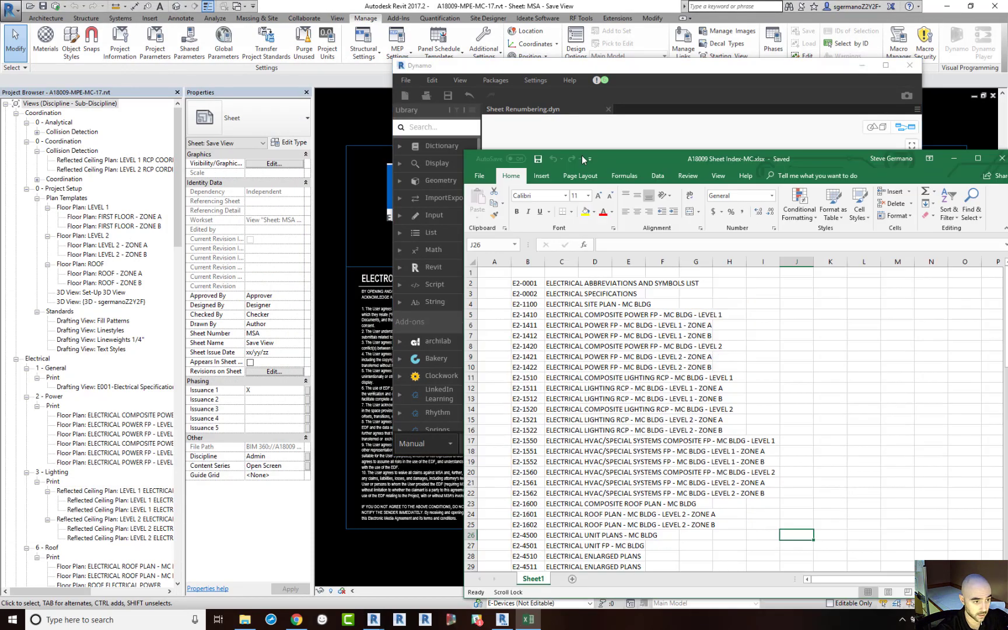
Maximize the exported A18009 Sheet Index-MC.xlsx workbook and review its full list of sheet numbers and names.
drag(582, 159, 285, 45)
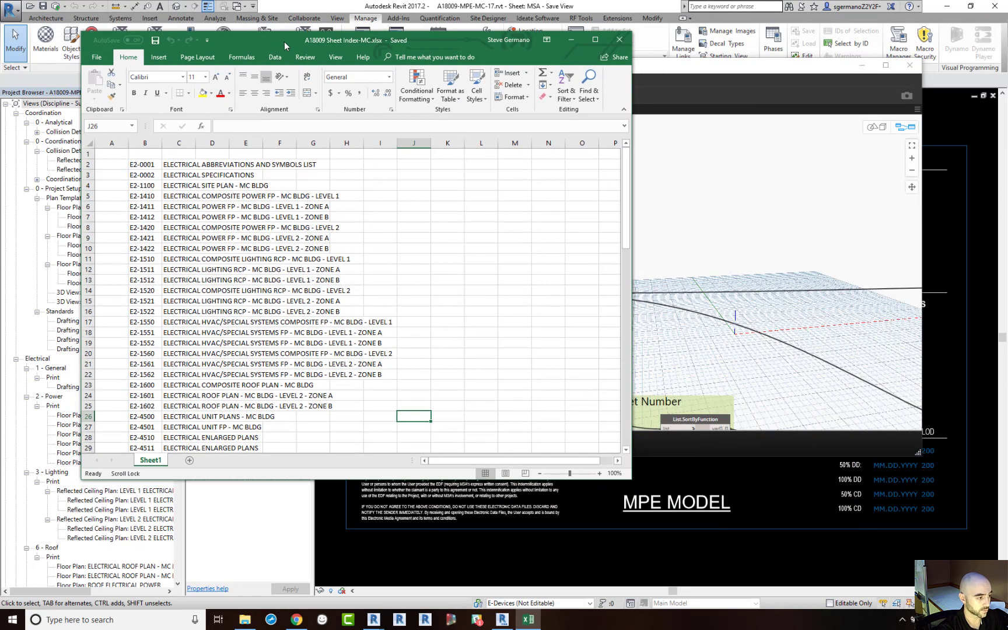
double_click(271, 36)
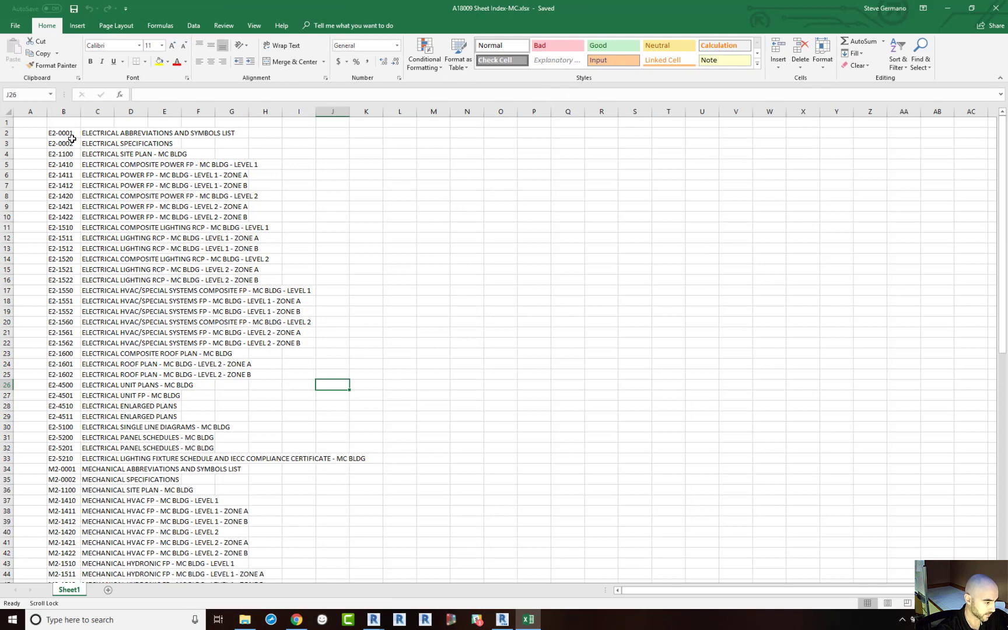
scroll(103, 310, down, 12)
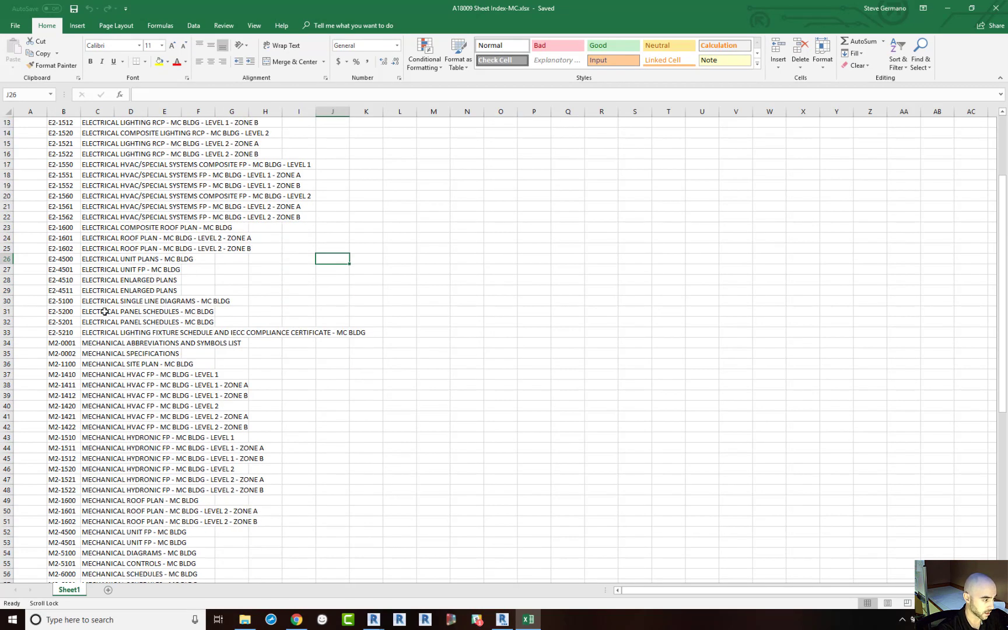
scroll(169, 305, down, 6)
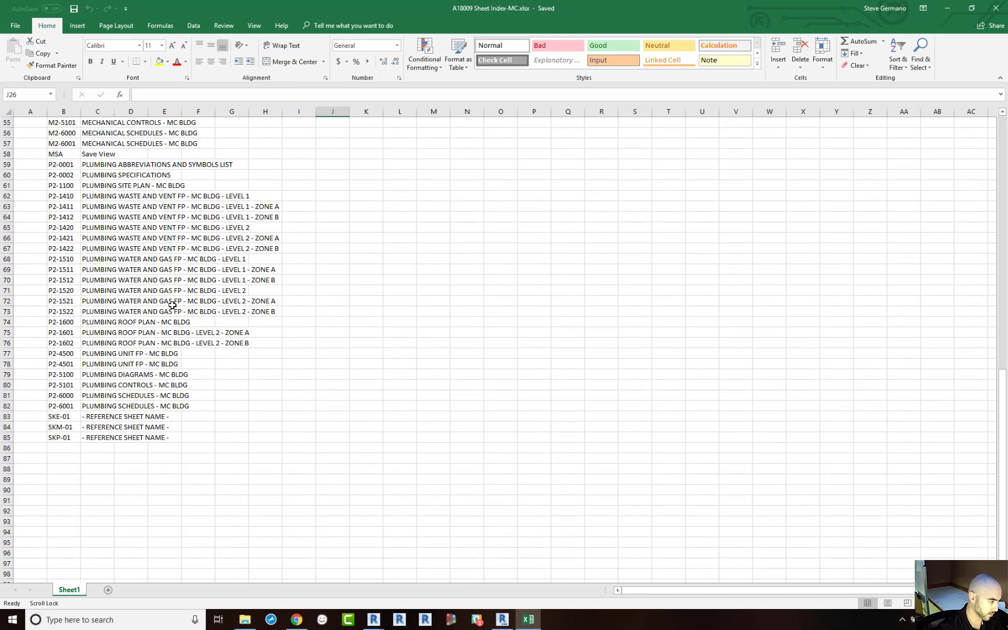
scroll(172, 305, up, 18)
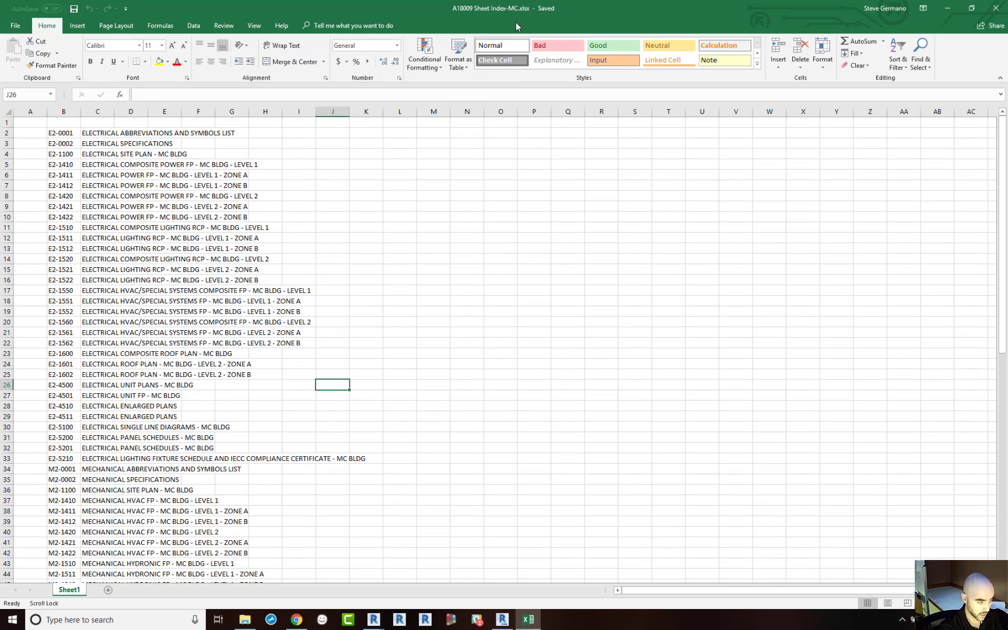
key(super+Left)
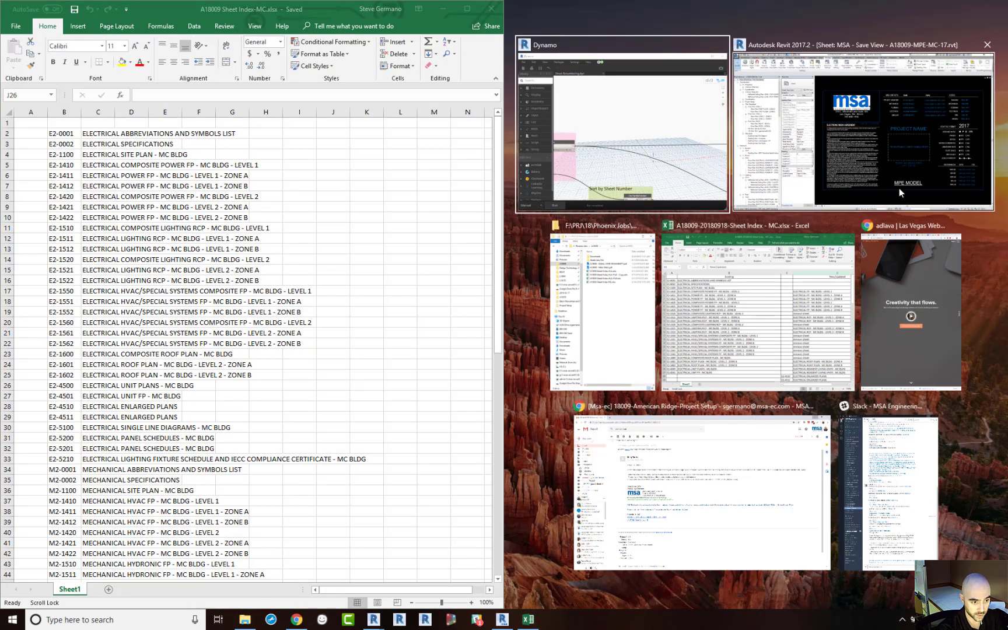
click(801, 252)
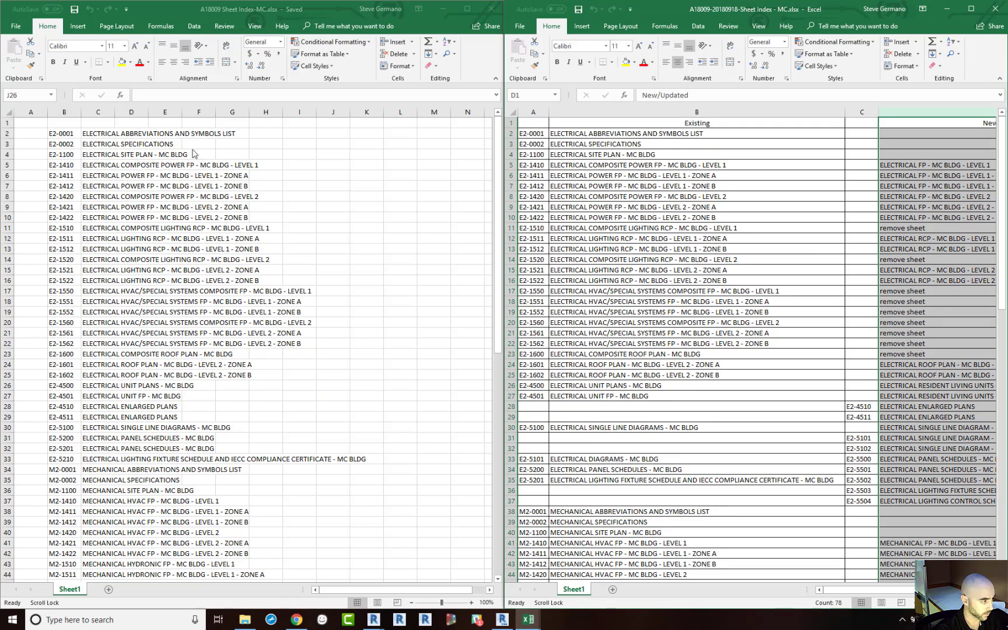
click(62, 133)
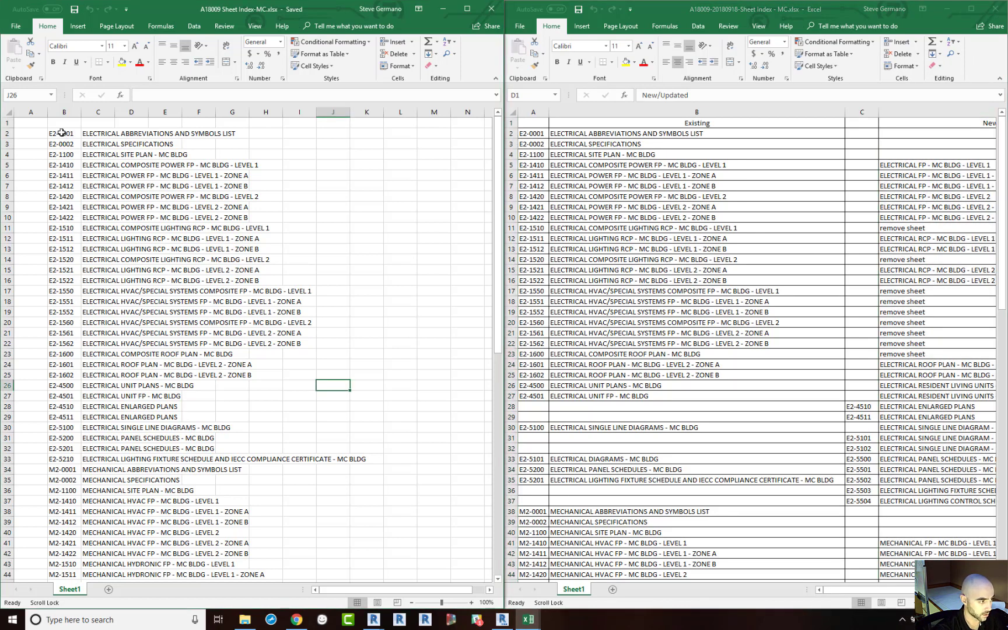
click(637, 108)
click(644, 108)
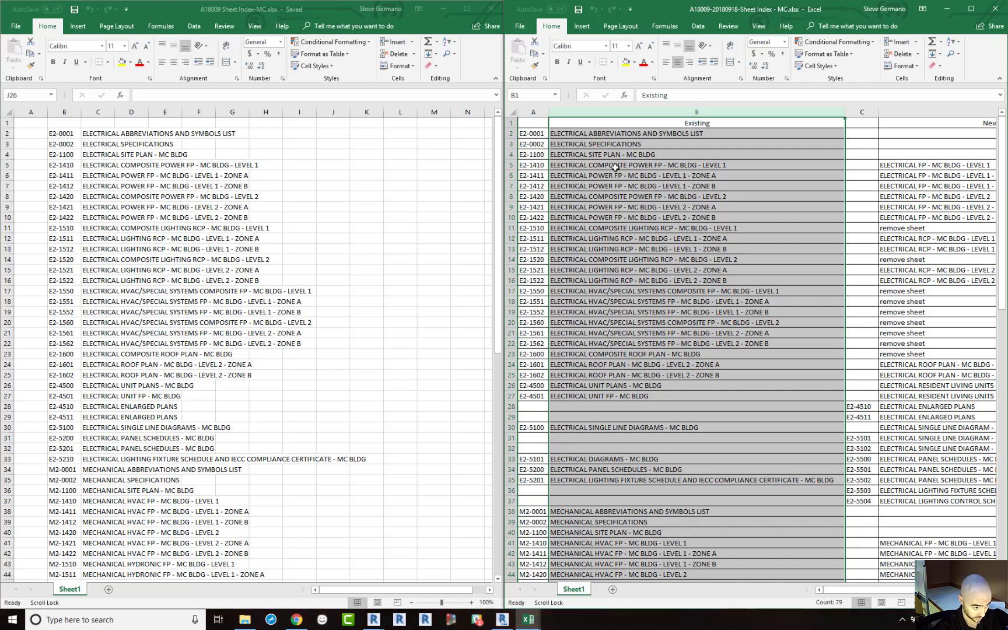
click(535, 113)
right_click(534, 112)
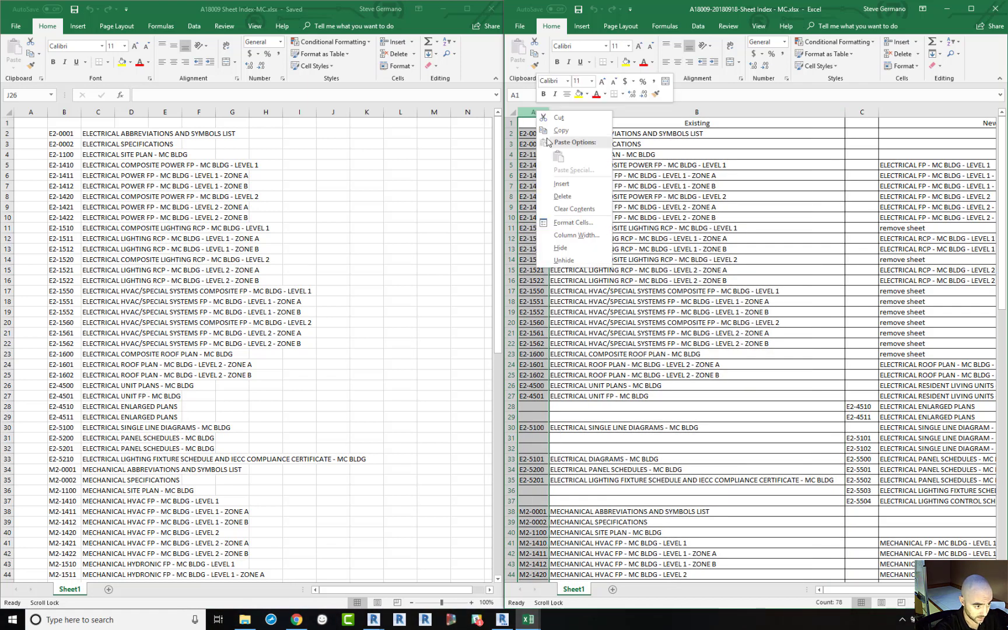
click(569, 183)
right_click(538, 111)
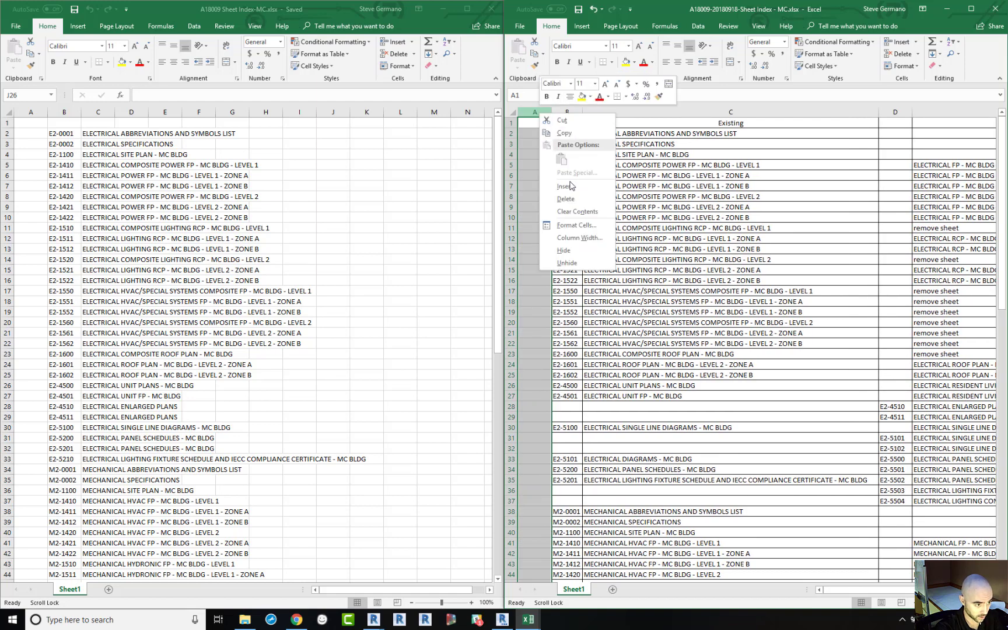
click(572, 186)
click(58, 133)
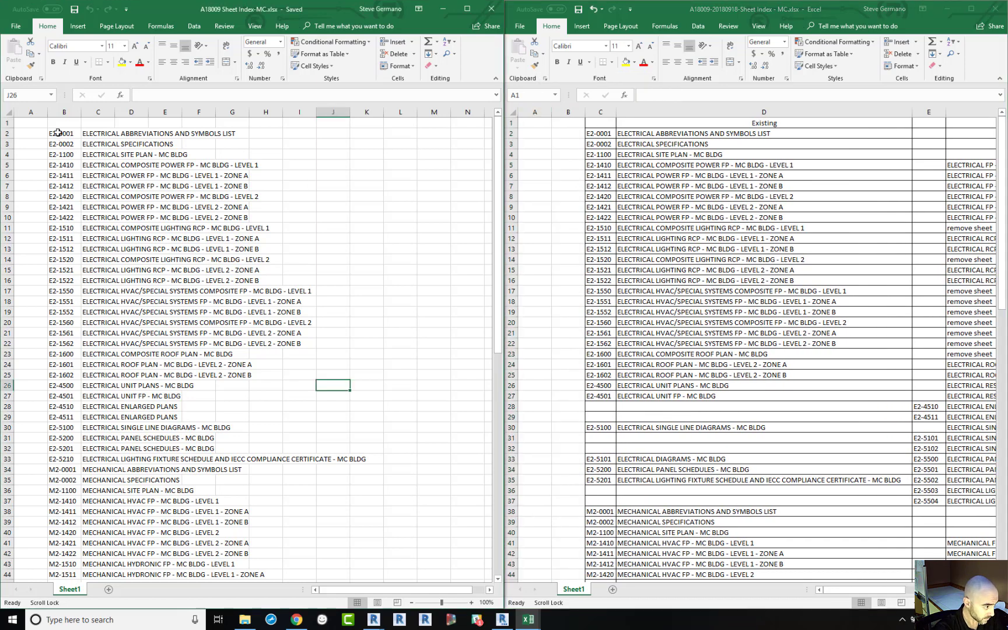
click(59, 133)
scroll(127, 220, down, 5)
scroll(128, 222, down, 10)
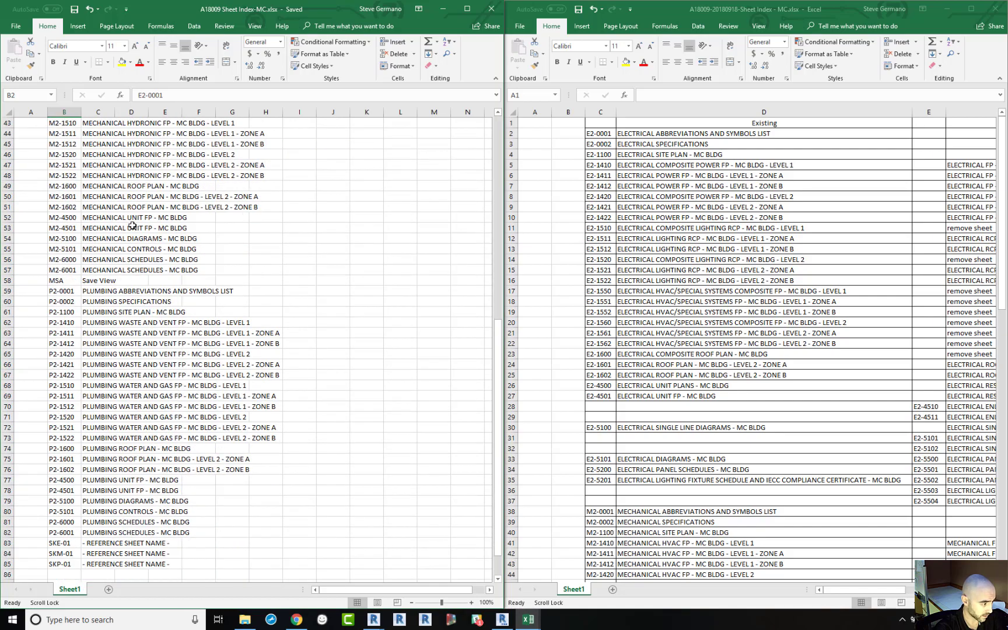
key(ctrl+v)
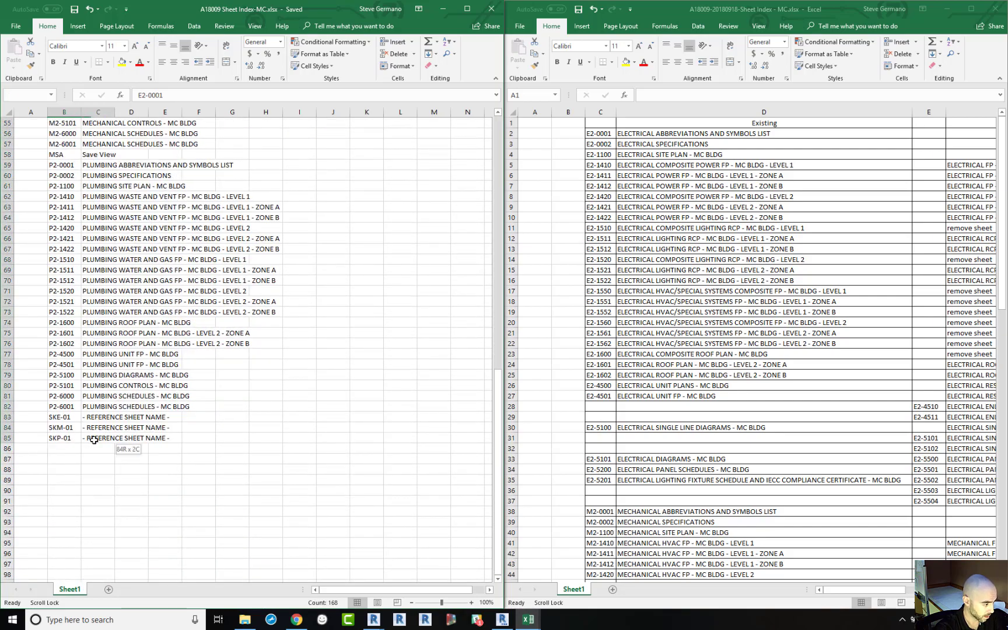
key(ctrl+c)
scroll(570, 246, up, 18)
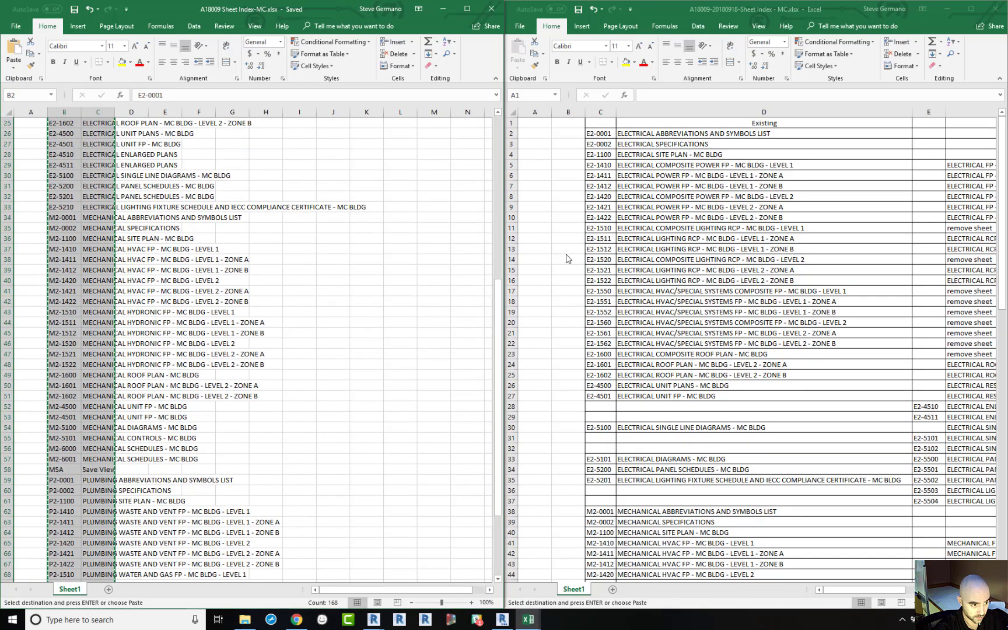
click(527, 135)
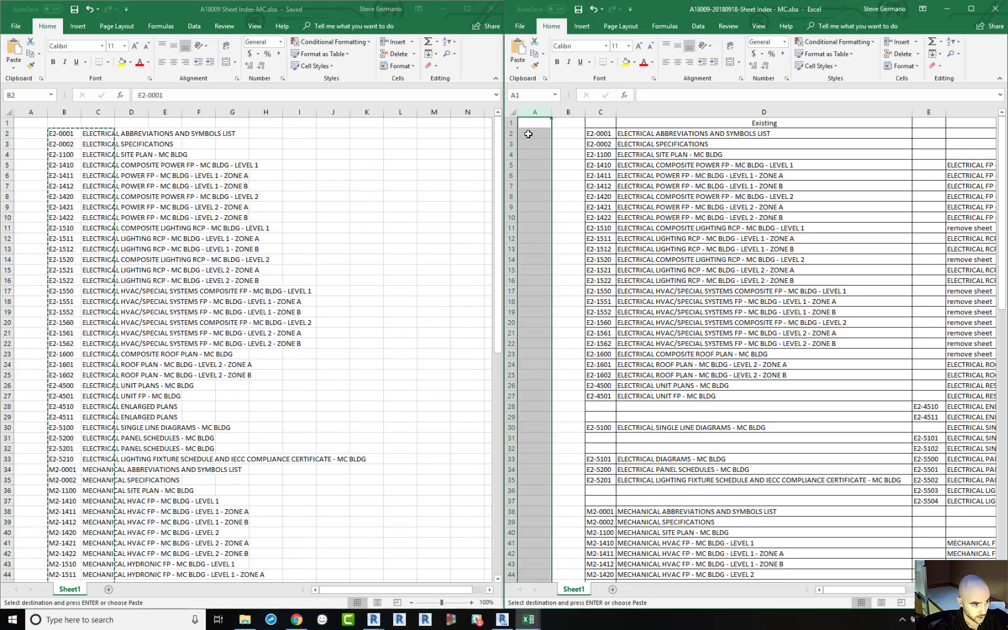
key(ctrl+v)
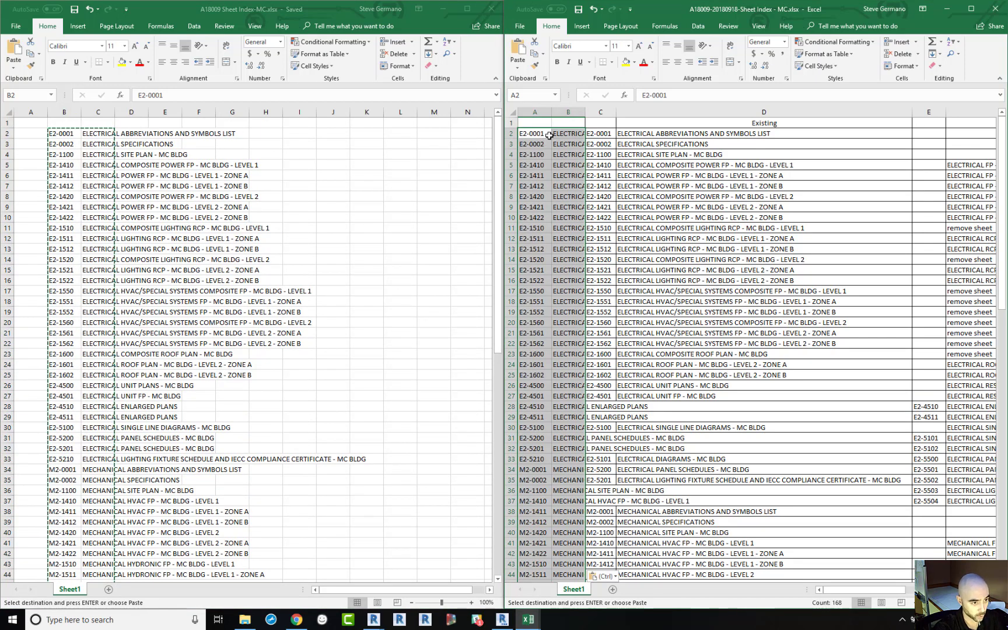
click(481, 11)
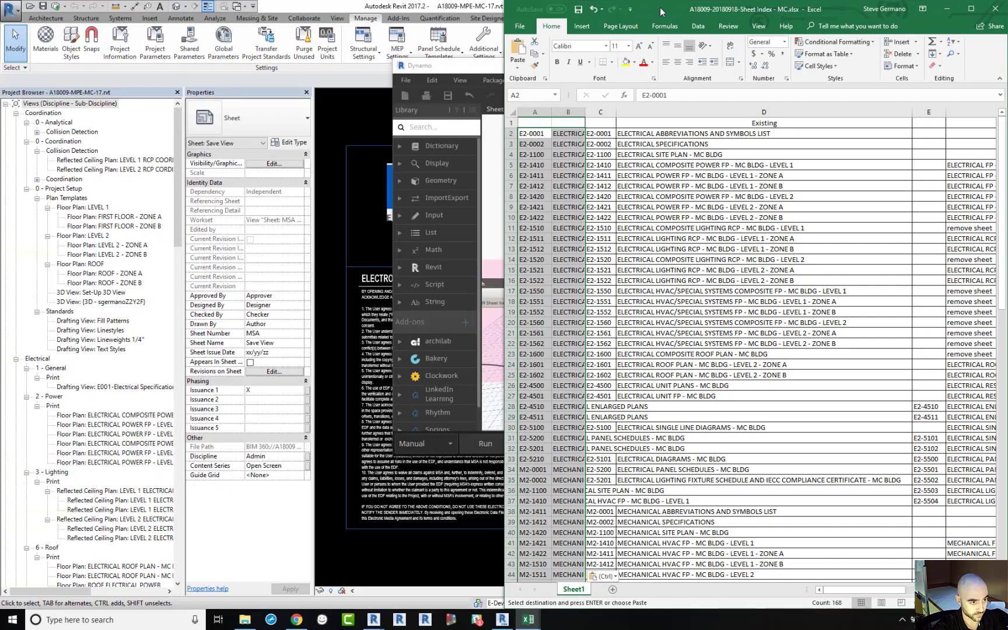
double_click(660, 7)
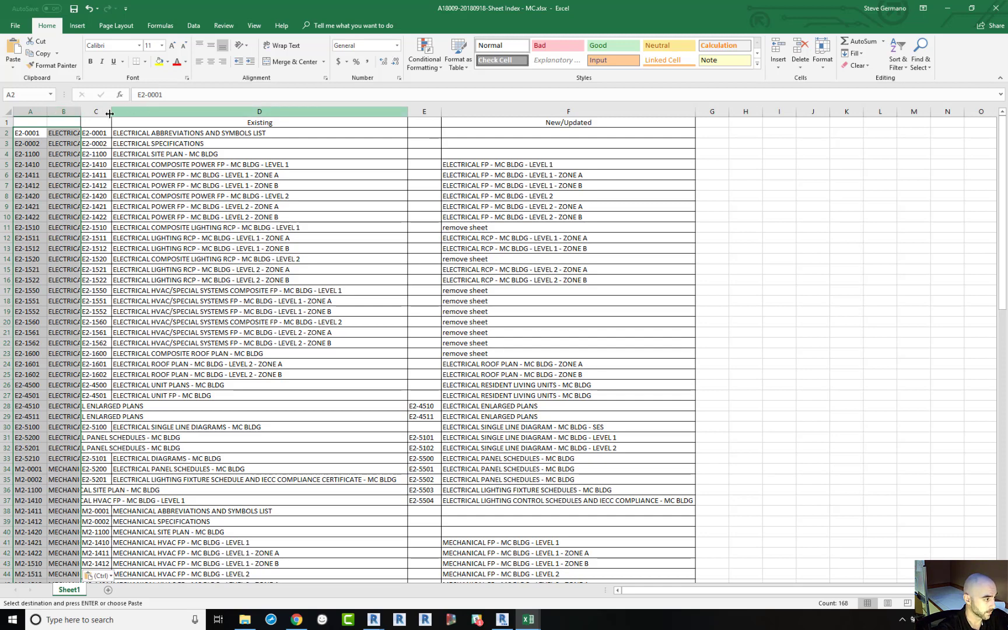
drag(82, 114, 182, 114)
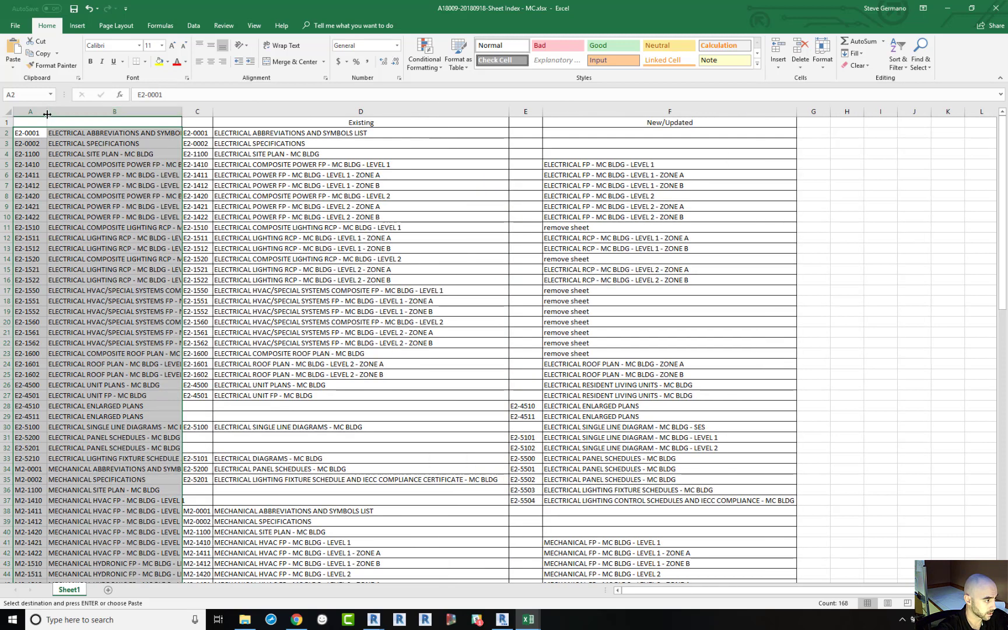
drag(46, 114, 68, 114)
drag(203, 111, 319, 147)
click(361, 187)
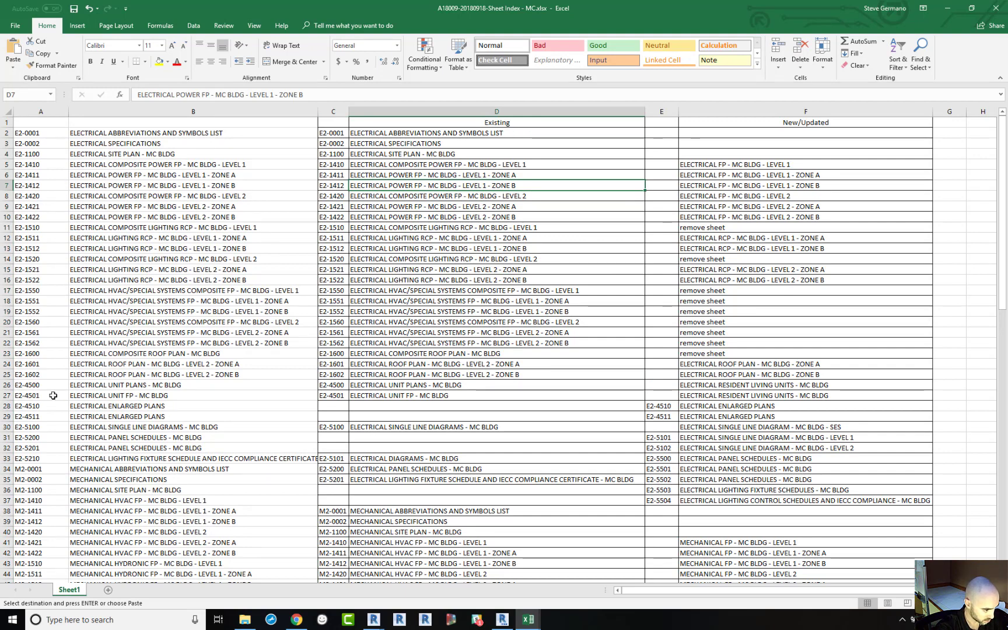
Compare the pasted sheets with the Existing and New/Updated columns, checking rows 27 to 30 and the HVAC/special systems sheets.
drag(54, 395, 636, 396)
scroll(318, 375, down, 2)
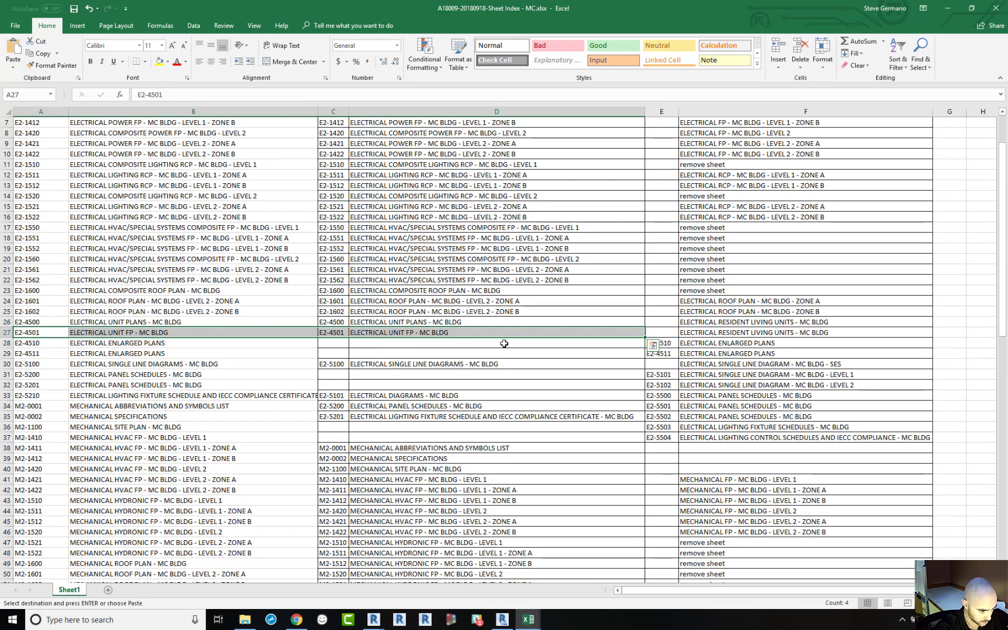
click(731, 344)
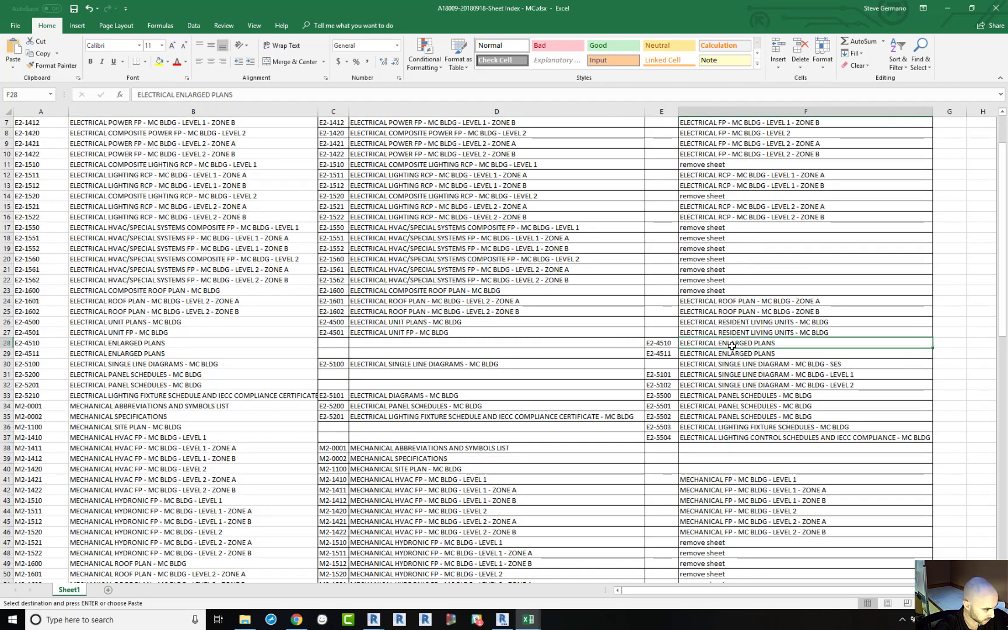
drag(702, 346, 35, 363)
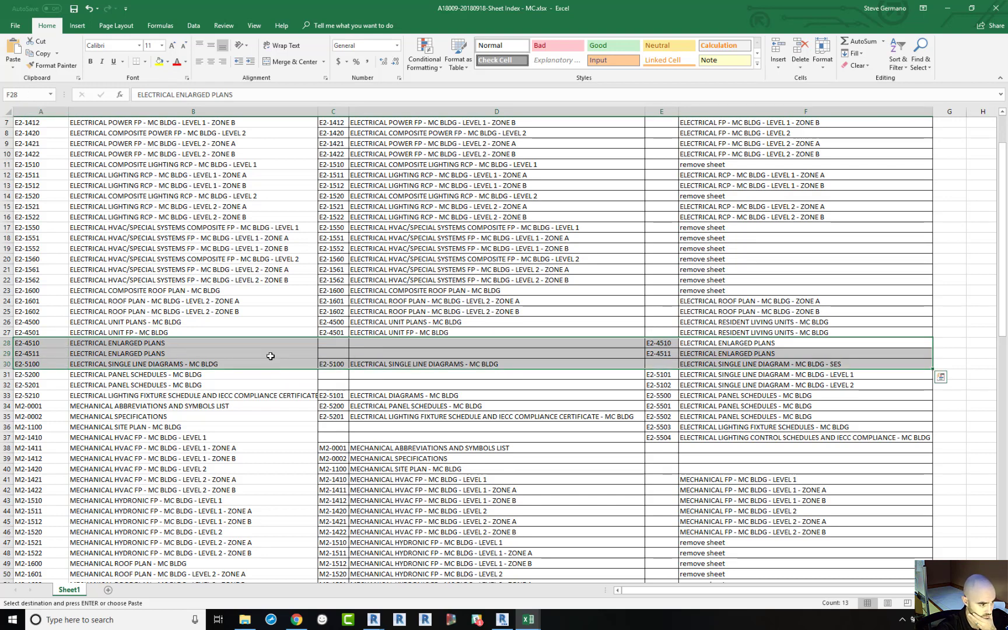
drag(22, 228, 131, 282)
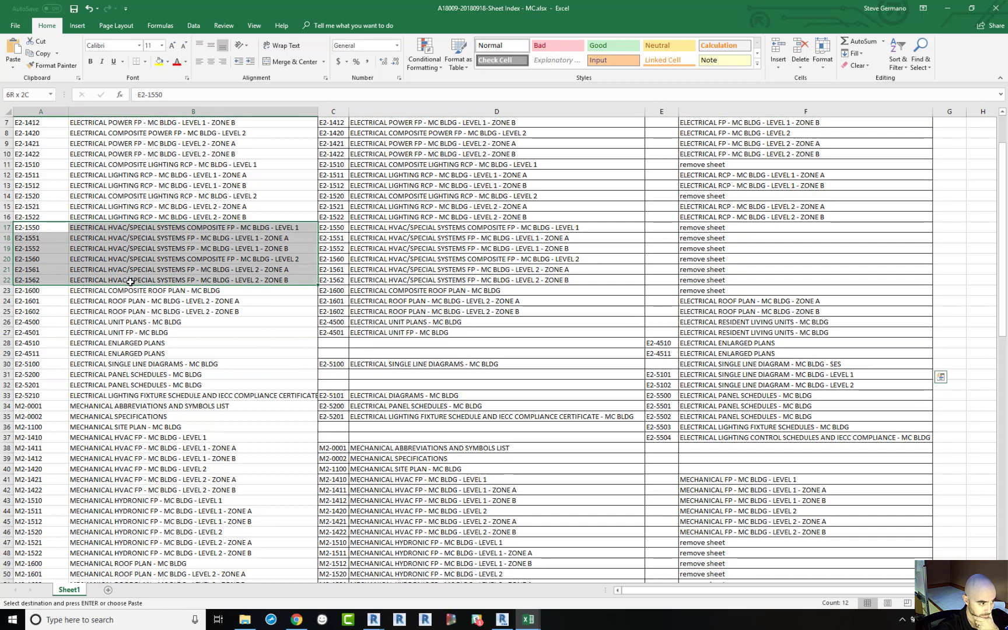
drag(131, 282, 131, 281)
scroll(129, 257, up, 2)
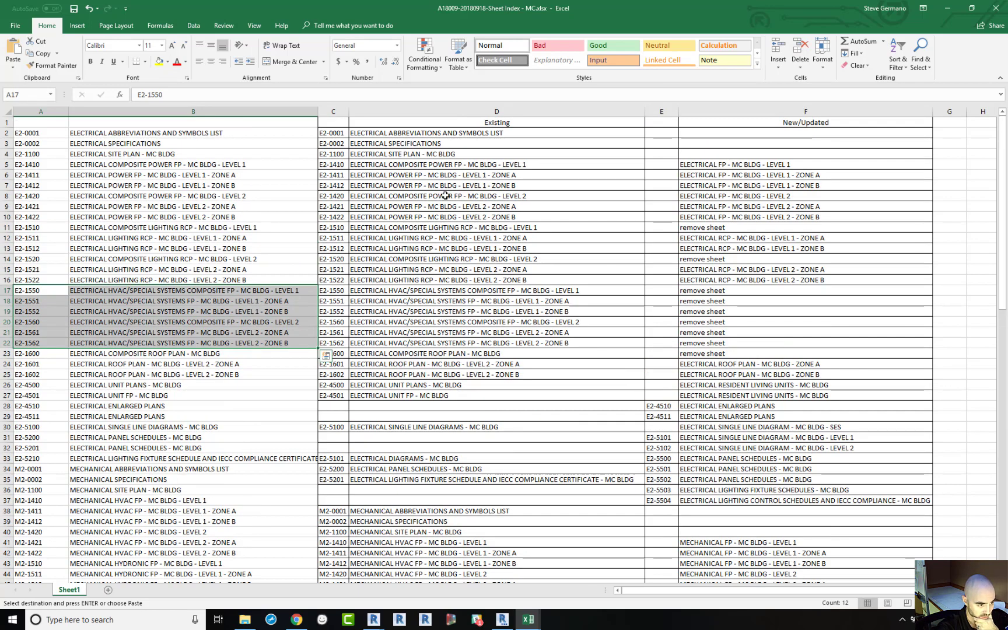
Apply the Bad cell style to the "remove sheet" rows 11, 14 and 17 to 23.
click(5, 227)
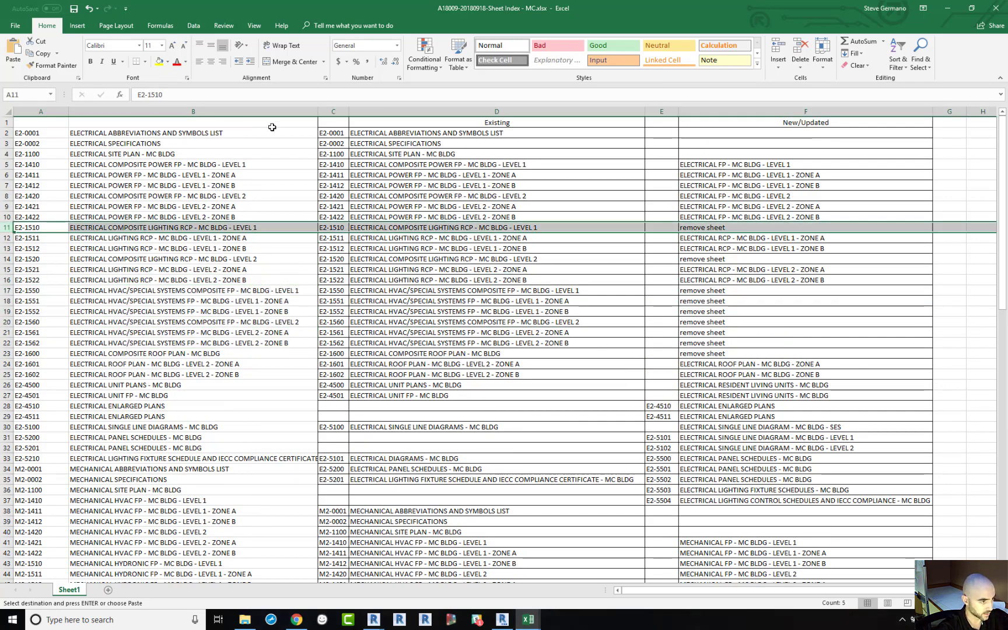
click(556, 46)
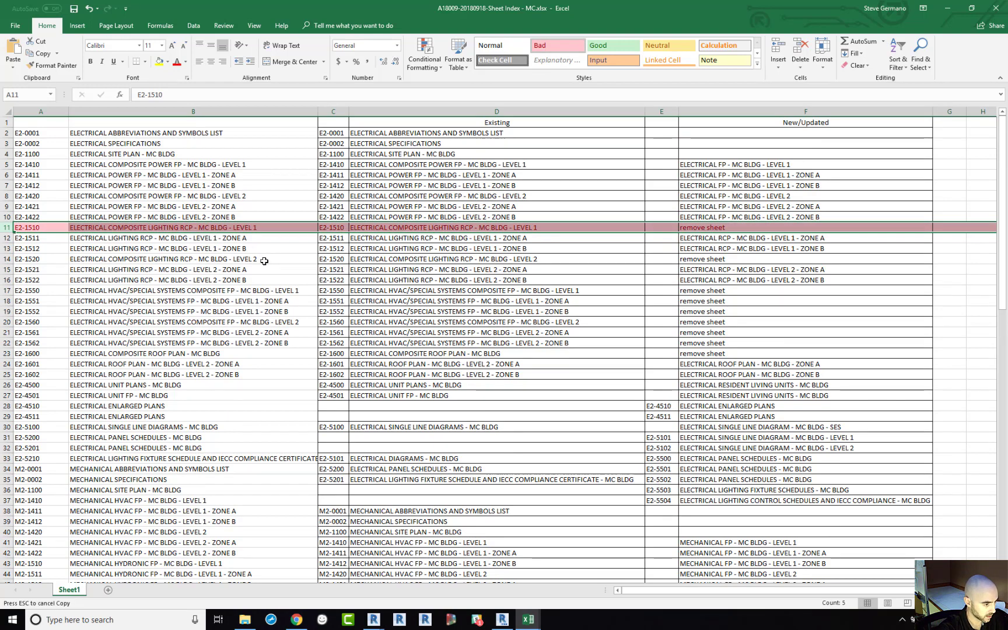
click(7, 259)
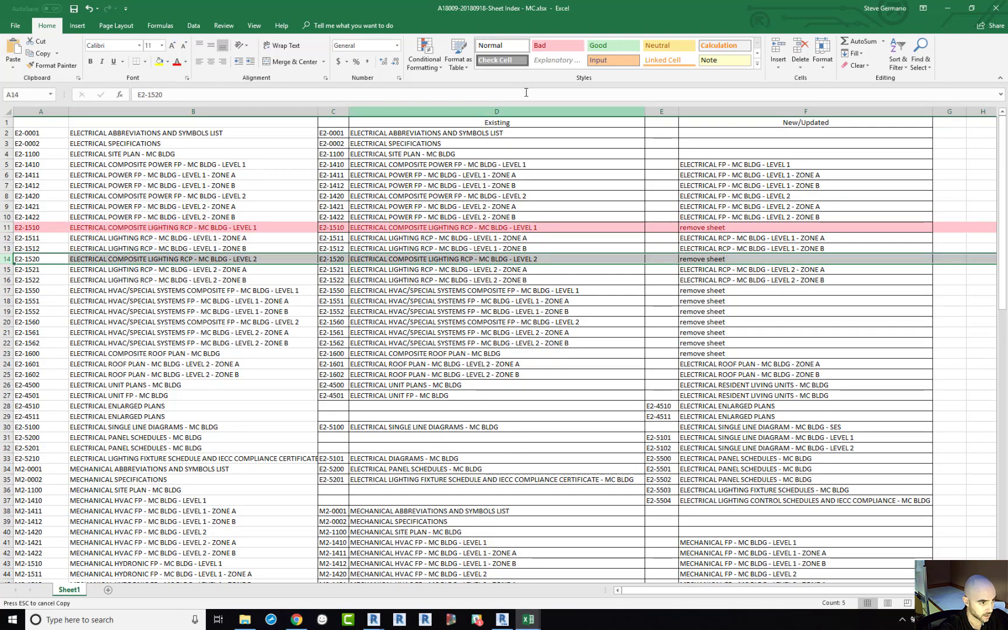
click(557, 45)
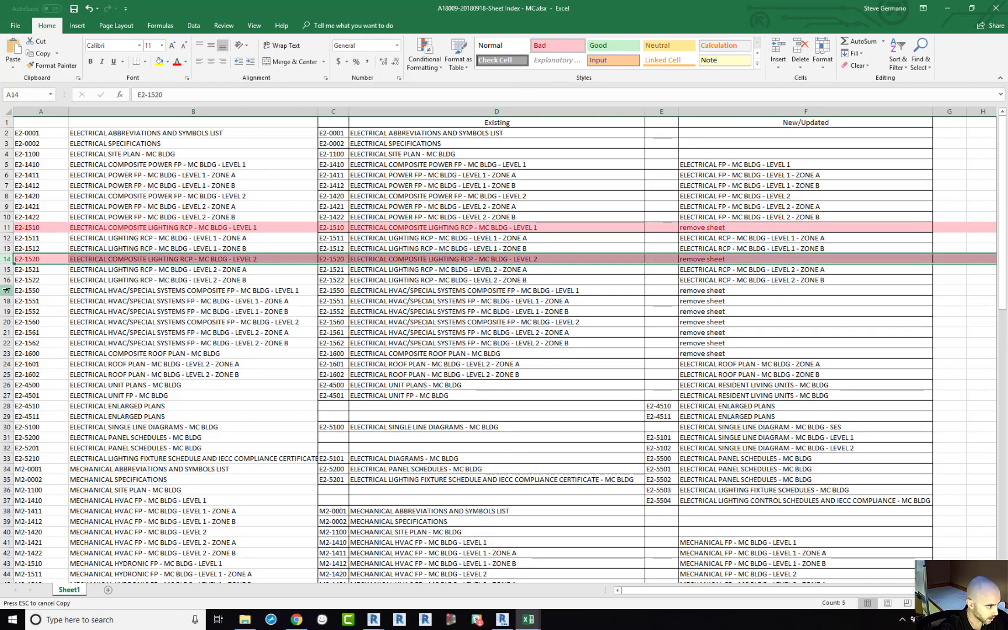
drag(6, 291, 7, 353)
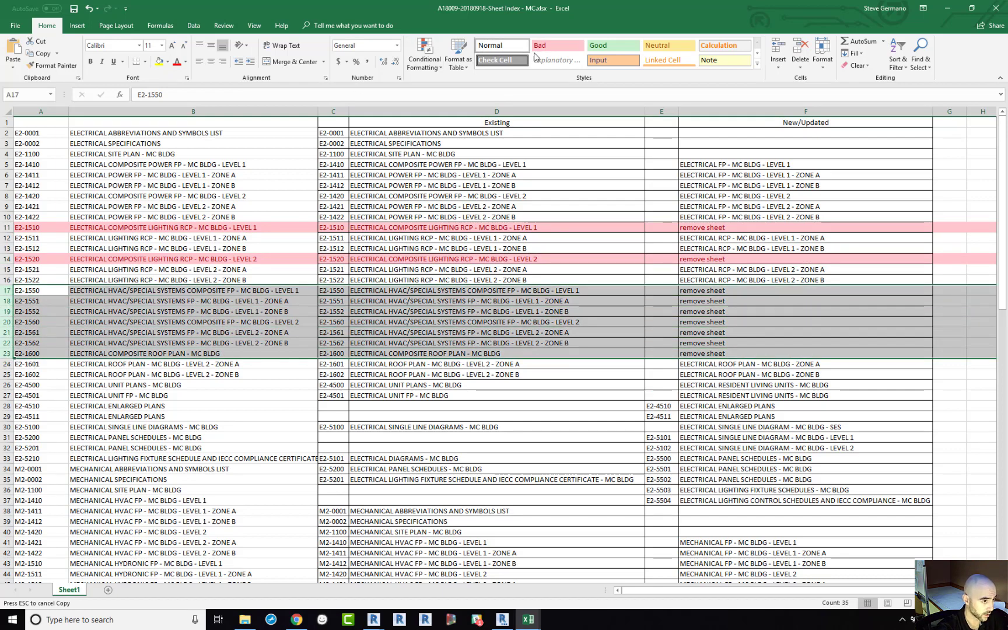
click(557, 45)
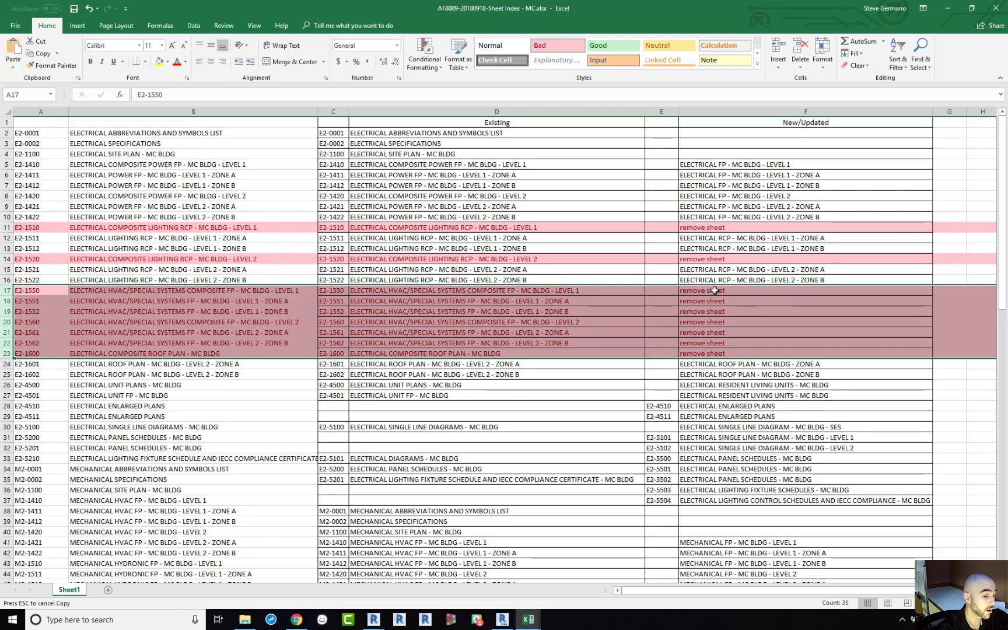
Check the enlarged plans in rows 28 and 29, and copy sheet number E2-5100 from C30 into E30.
scroll(428, 327, down, 2)
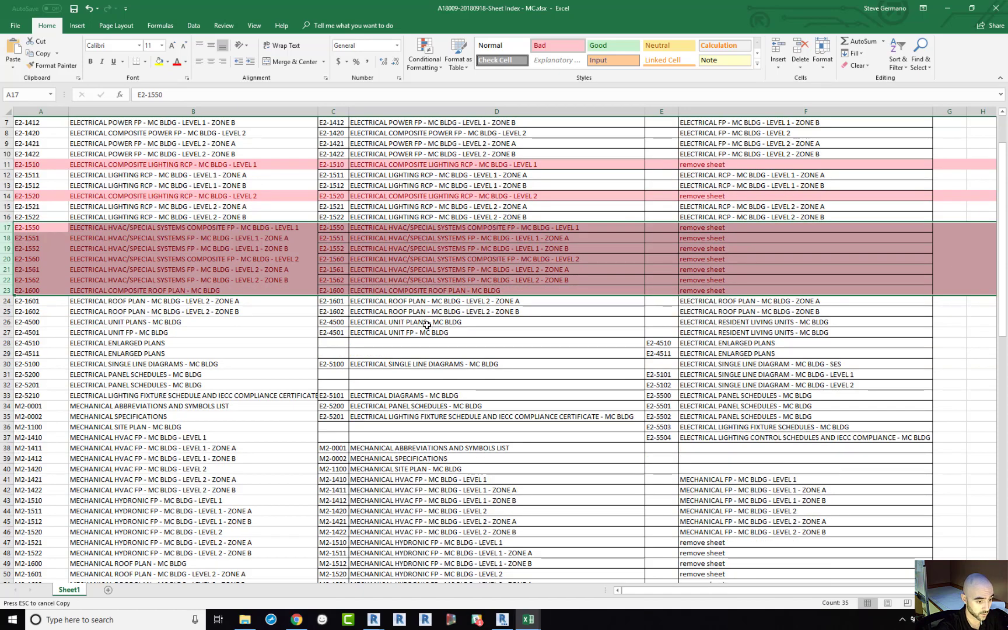
scroll(428, 323, down, 1)
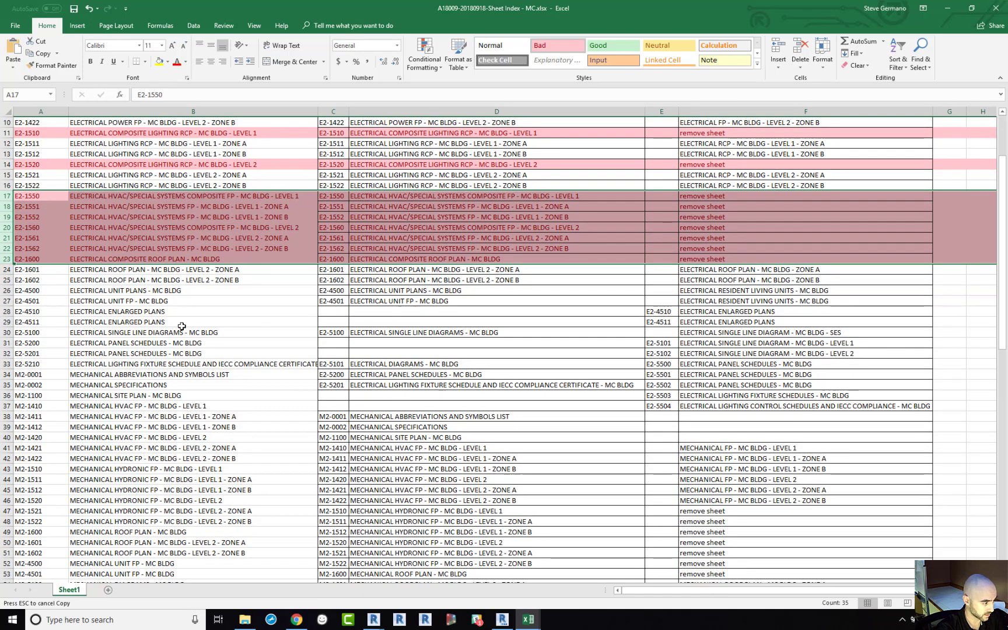
drag(7, 311, 7, 324)
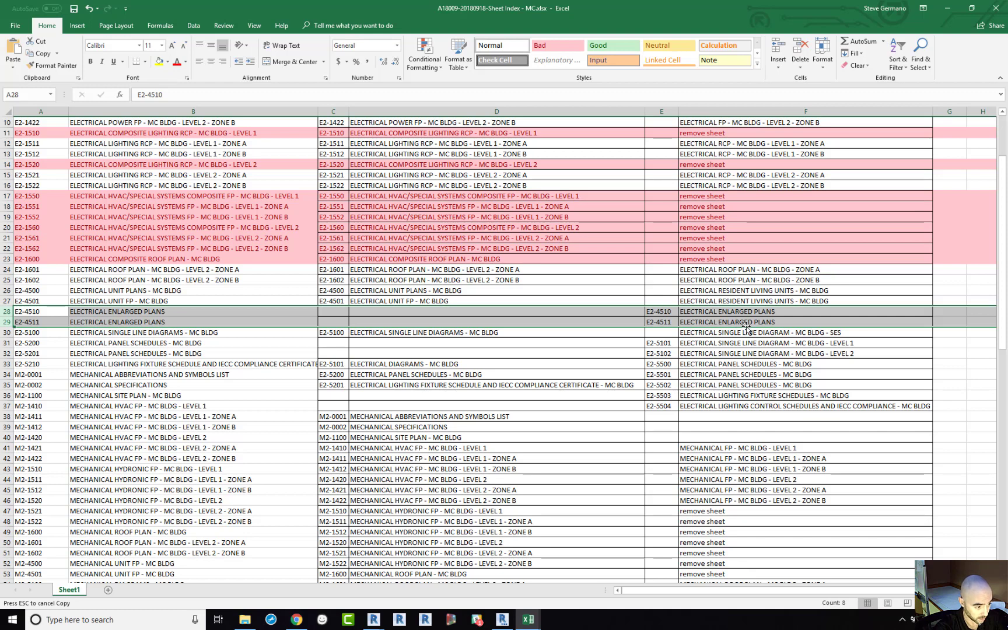
drag(363, 316, 385, 321)
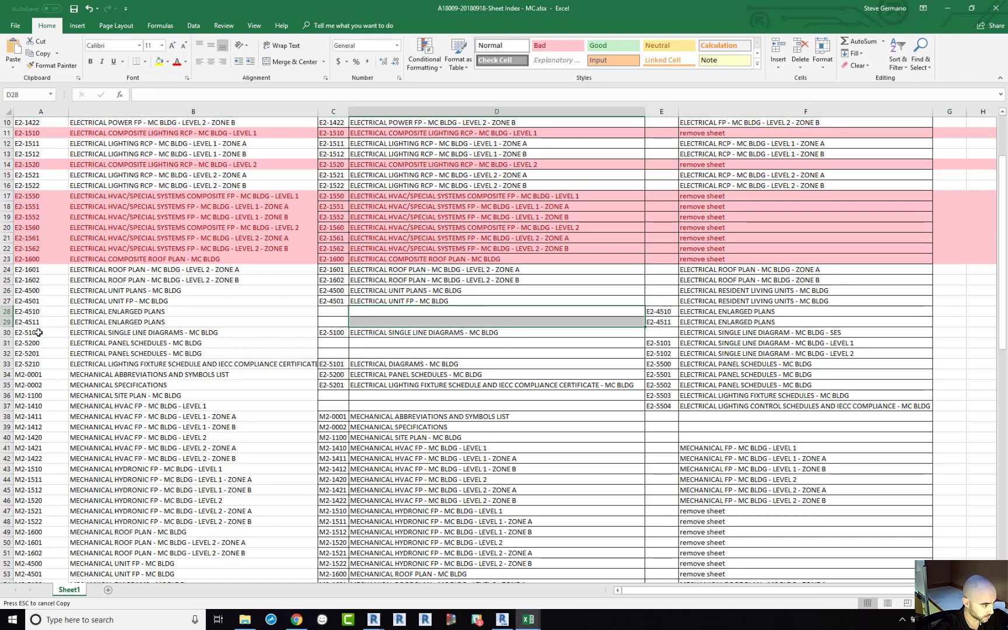
click(5, 332)
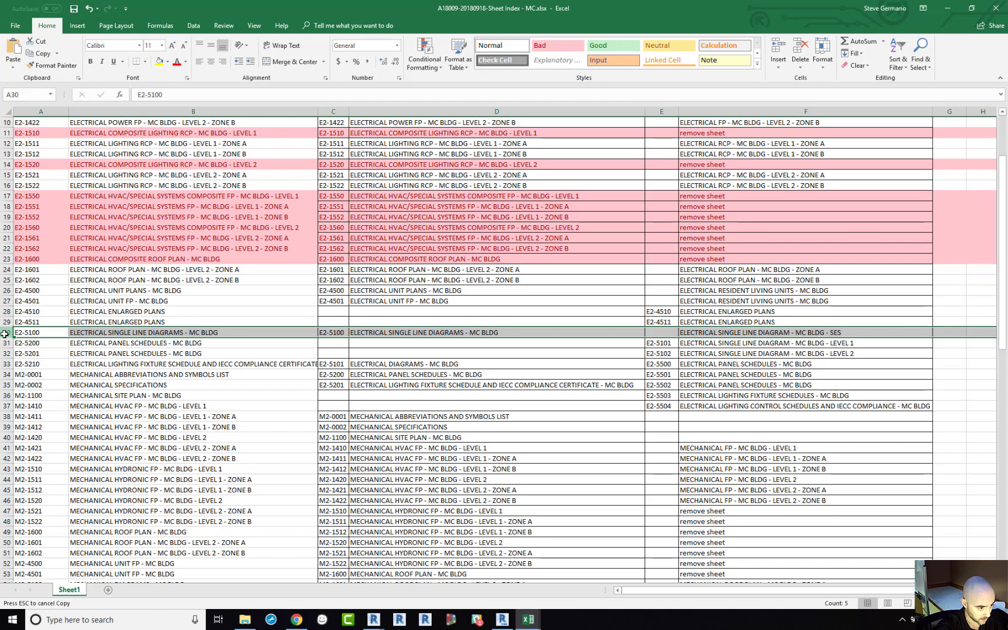
click(332, 333)
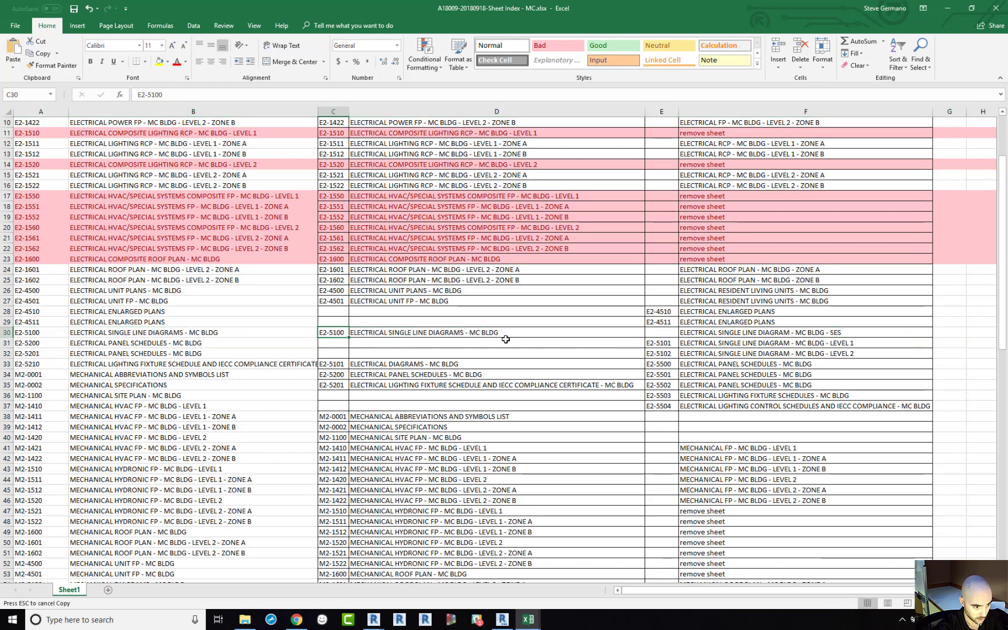
click(658, 334)
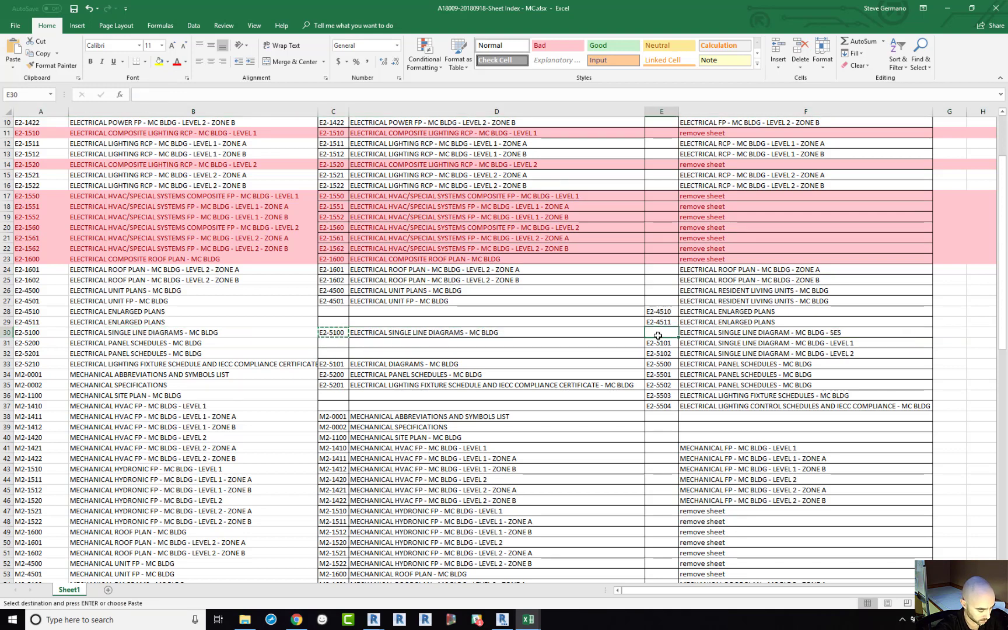
text(E2-5100)
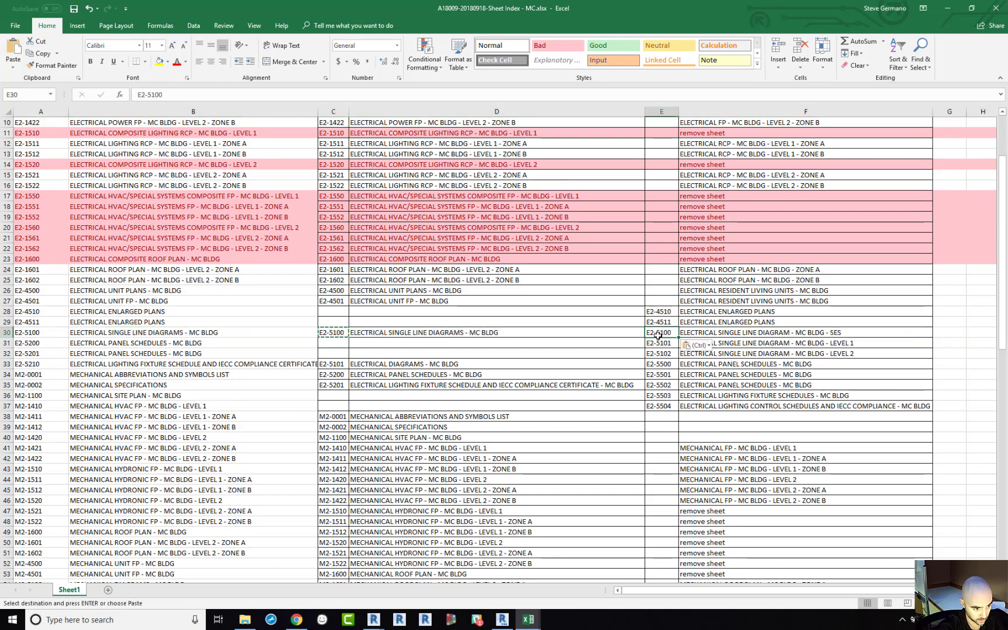
Copy the existing sheet numbers E2-1601 to E2-4501 in C24:C27 into the New/Updated number column starting at E24.
click(332, 272)
drag(333, 271, 333, 302)
key(ctrl+c)
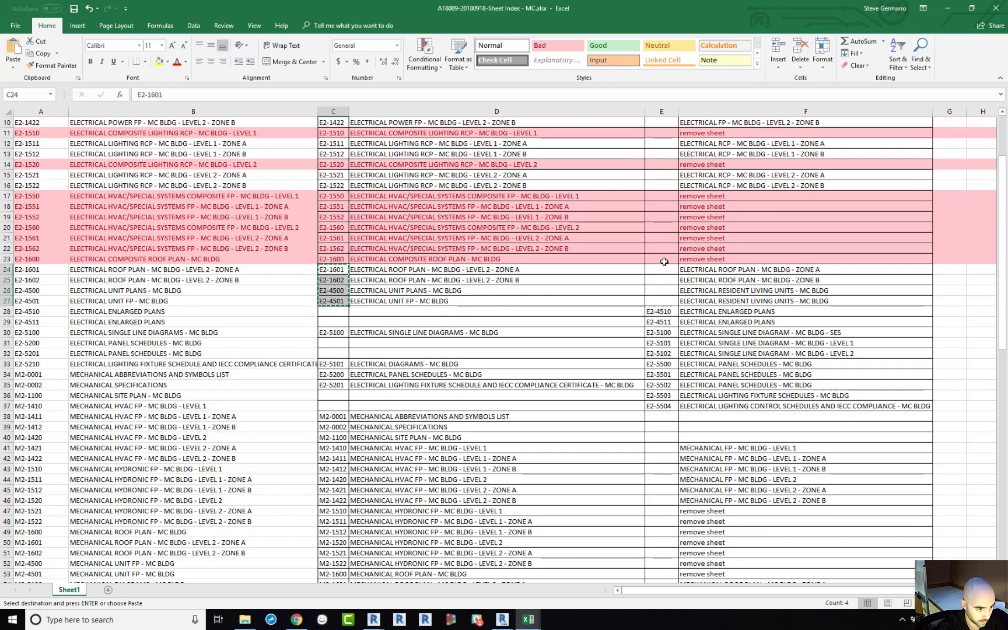
click(662, 272)
key(ctrl+v)
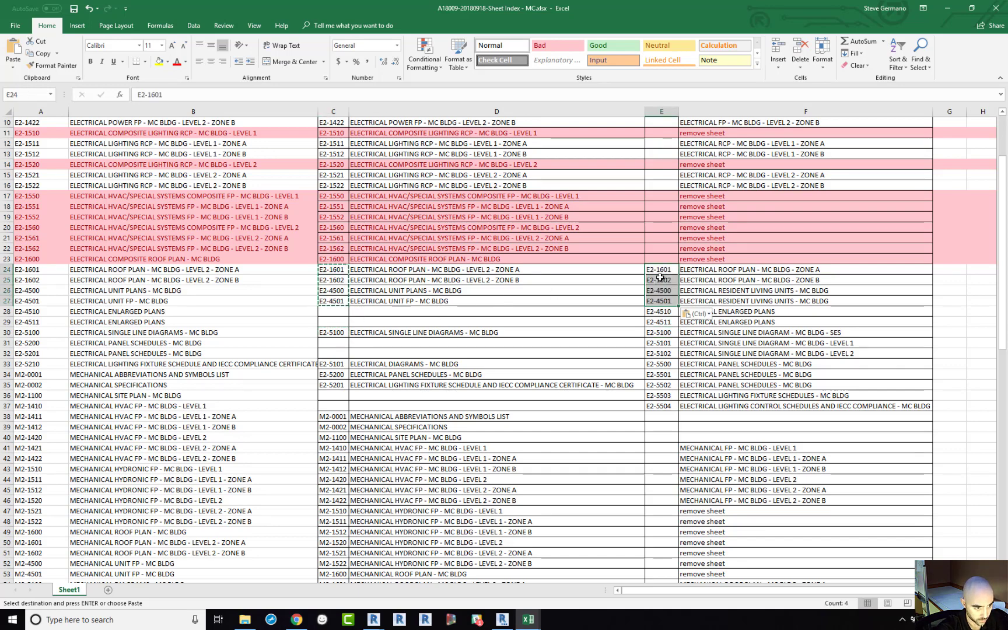
Copy the existing sheet numbers and names in C2:D4 into the New/Updated columns starting at E2.
scroll(660, 278, up, 3)
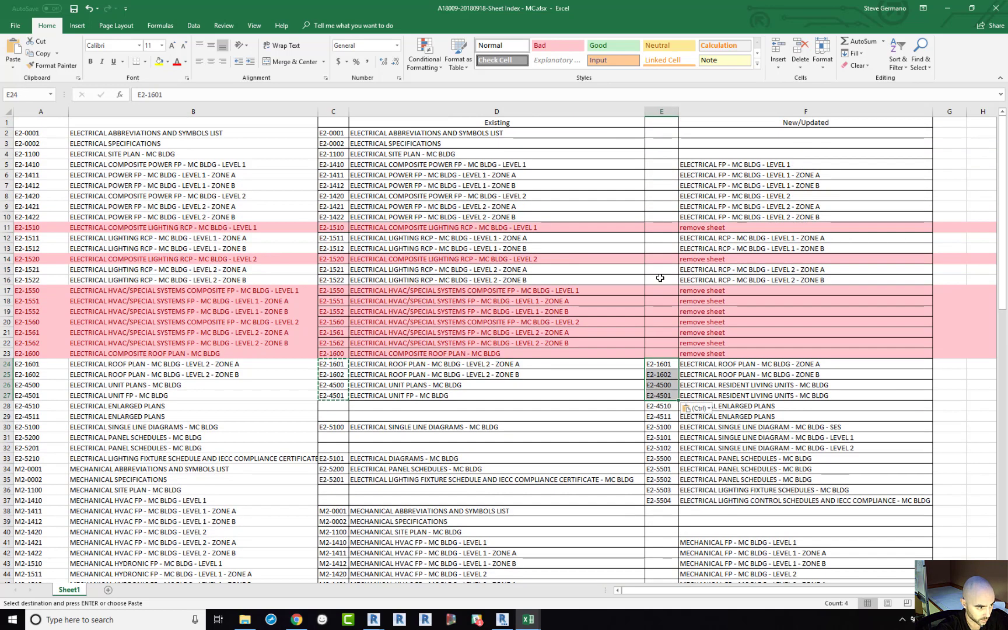
click(331, 133)
drag(331, 133, 486, 150)
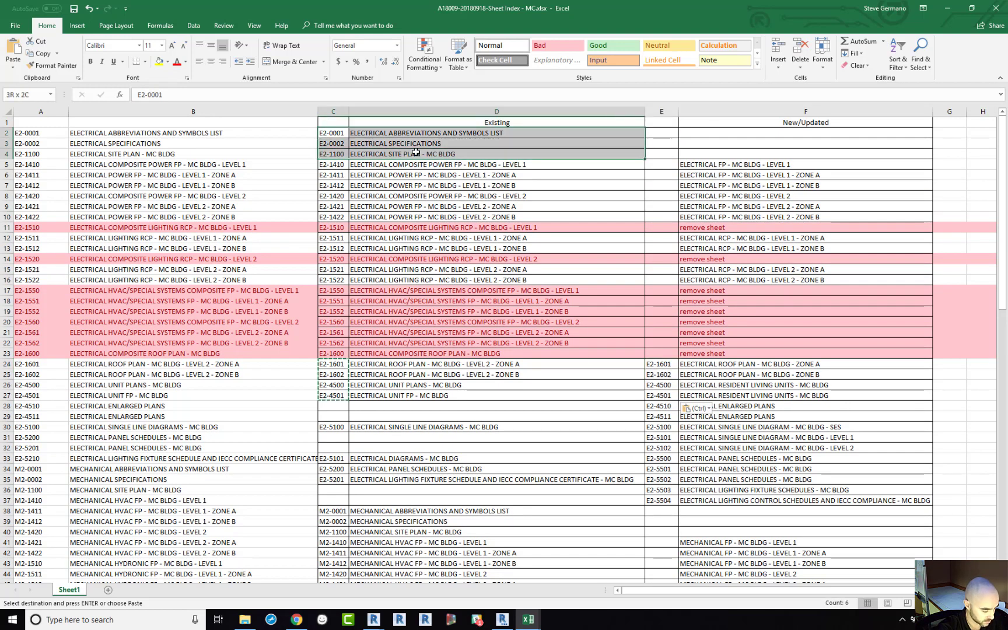
key(ctrl+c)
click(661, 134)
key(ctrl+v)
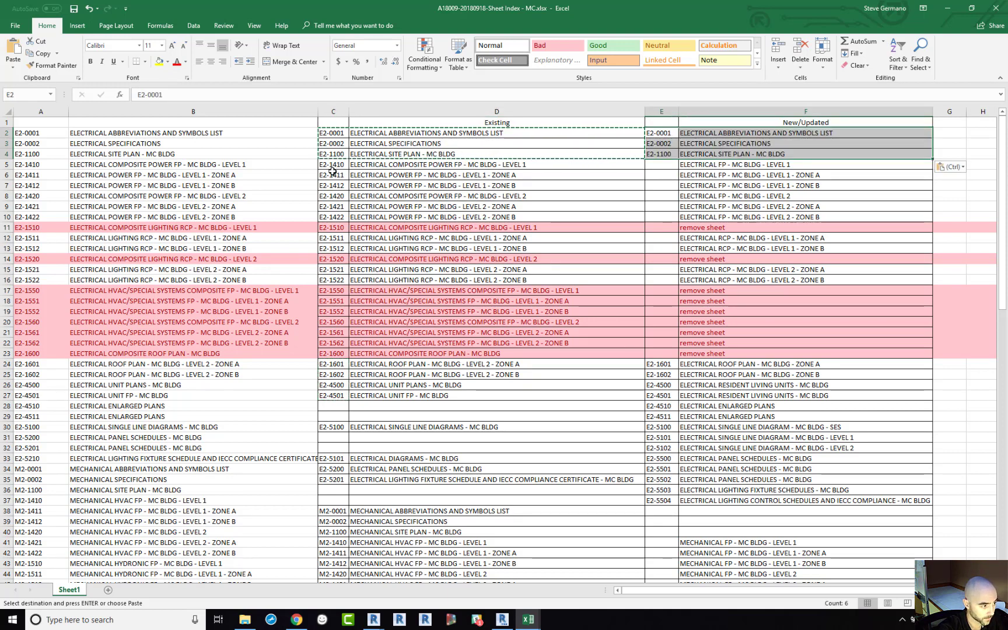
Copy the power plan sheet numbers E2-1410 to E2-1422 in C5:C10 into column E starting at E5.
drag(331, 165, 331, 213)
key(ctrl+c)
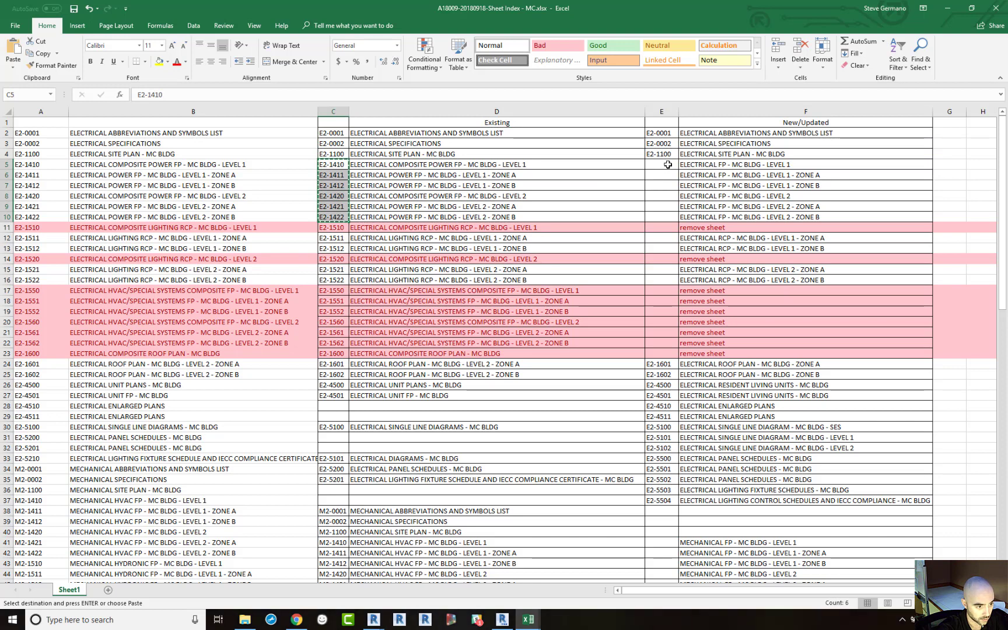
click(666, 165)
key(ctrl+v)
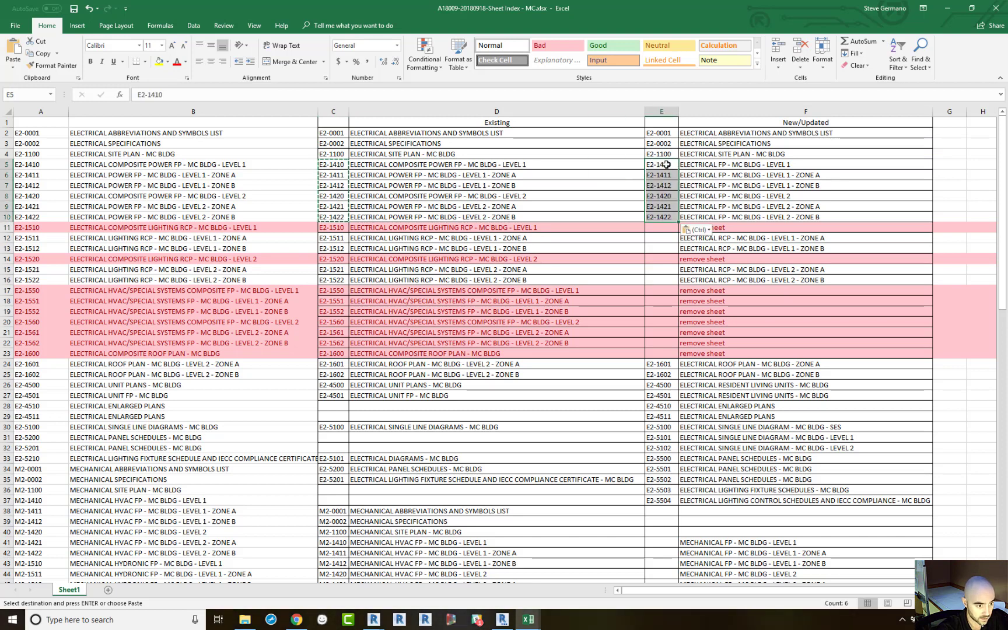
Copy the lighting RCP sheet numbers in C12:C13 and C15:C16 into the same rows of column E.
click(337, 240)
drag(339, 245, 341, 248)
key(ctrl+c)
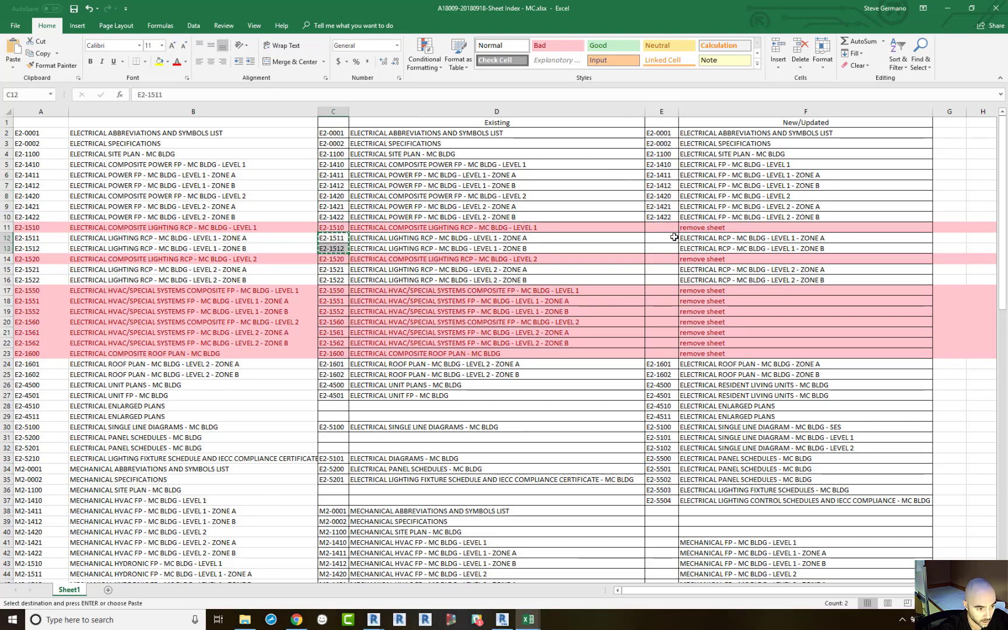
click(669, 236)
key(ctrl+v)
drag(341, 271, 341, 281)
key(ctrl+c)
click(669, 269)
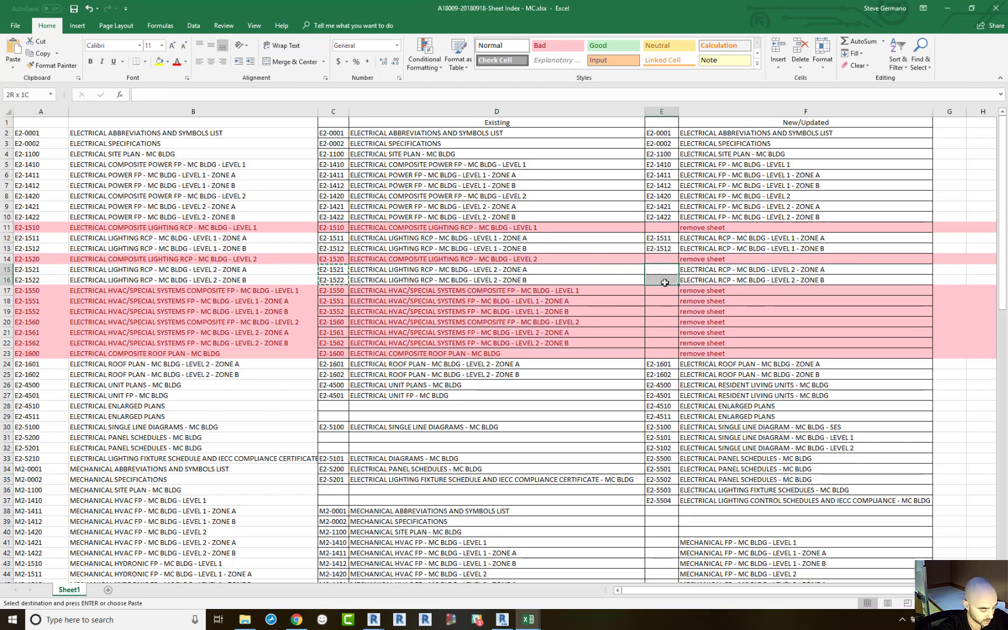
key(ctrl+v)
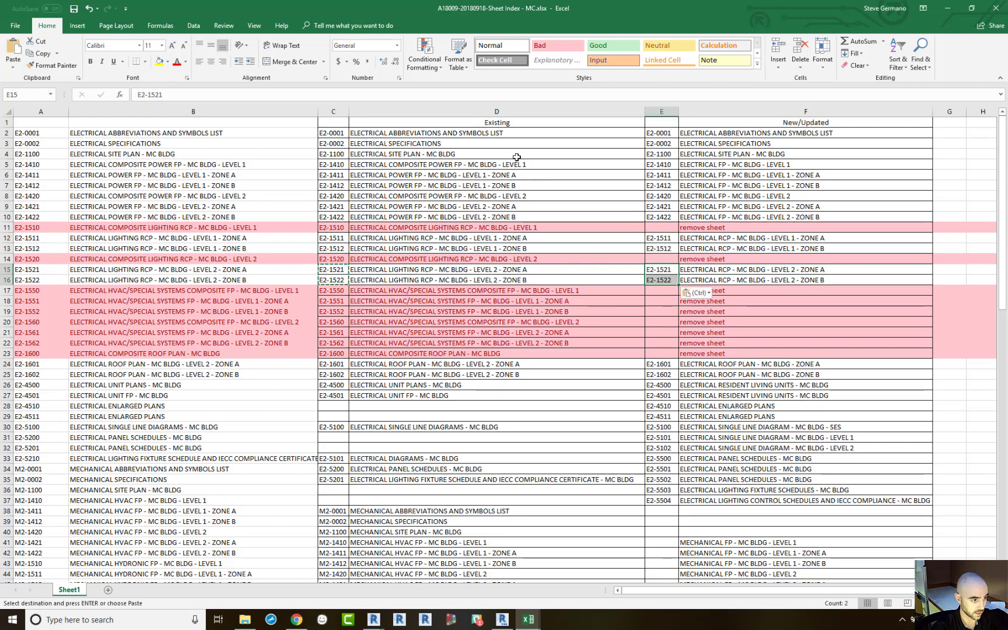
Compare the existing sheets in columns A to D with the New/Updated columns E and F, checking the mechanical sheets from row 38 down.
drag(513, 111, 31, 107)
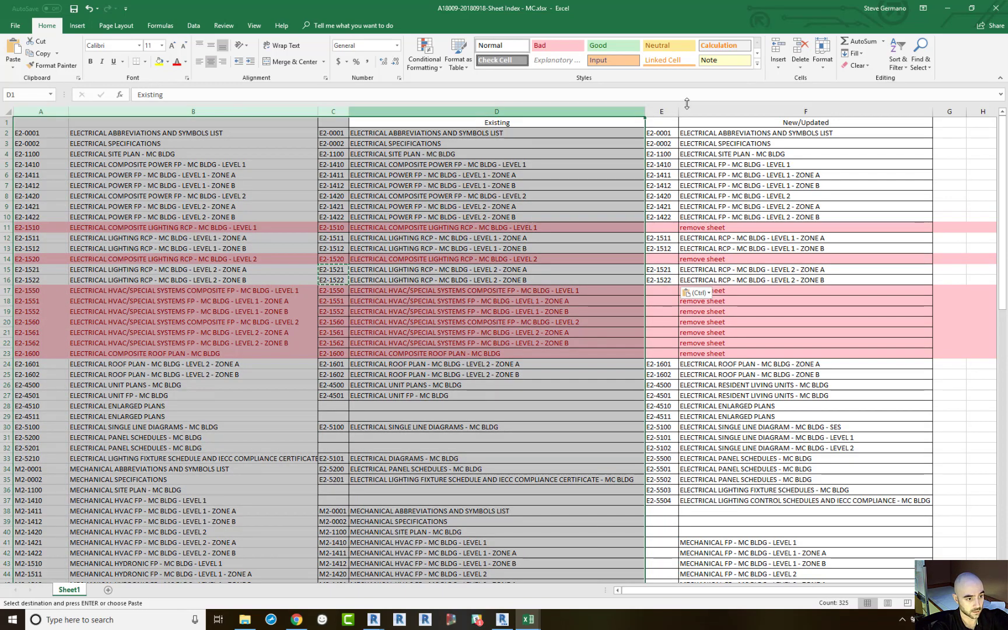
drag(661, 112, 706, 113)
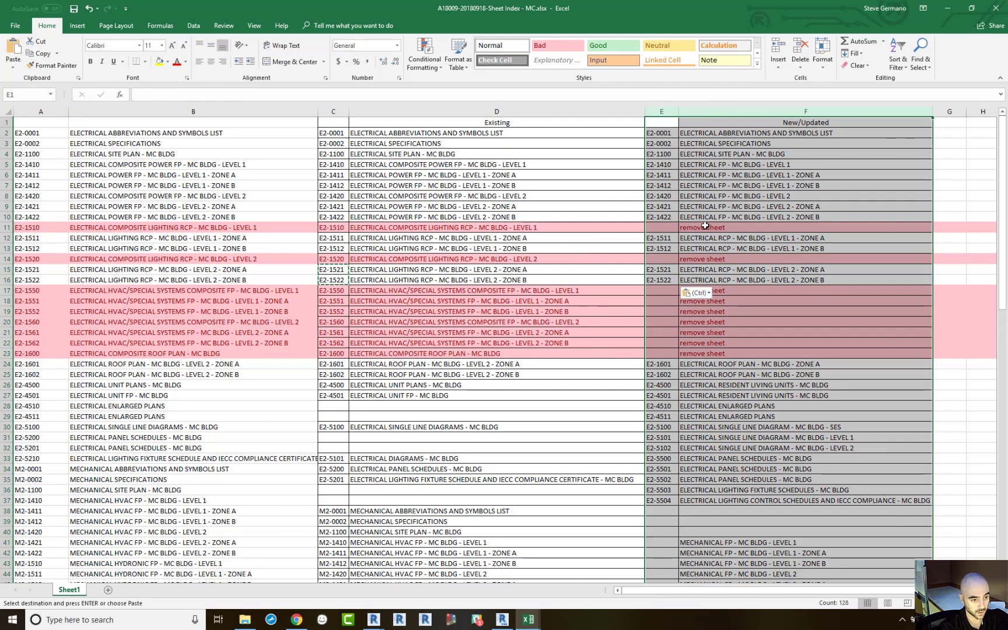
click(598, 252)
scroll(597, 254, down, 2)
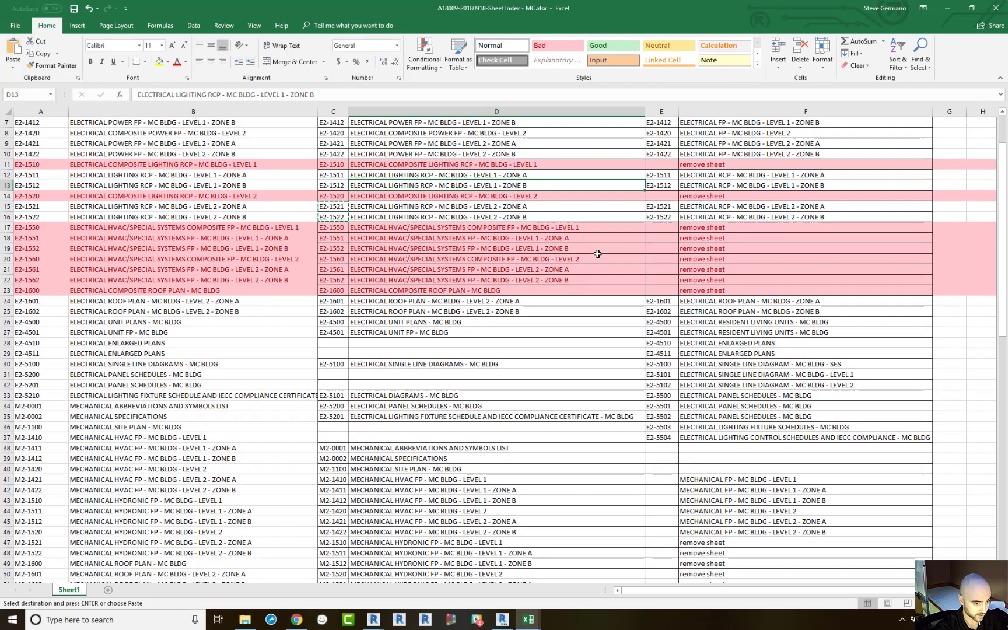
scroll(548, 294, down, 3)
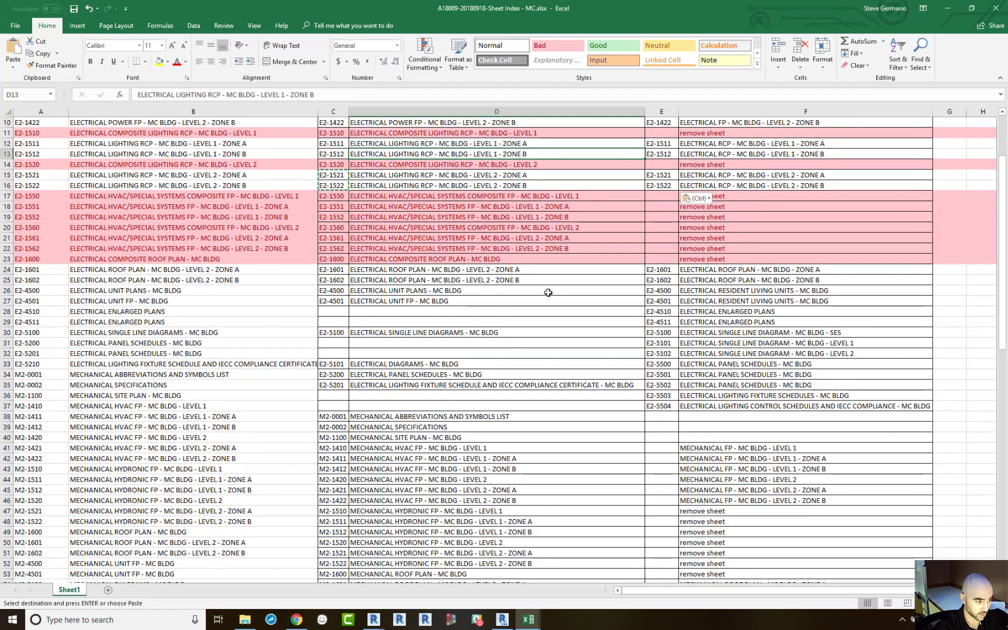
scroll(557, 297, down, 2)
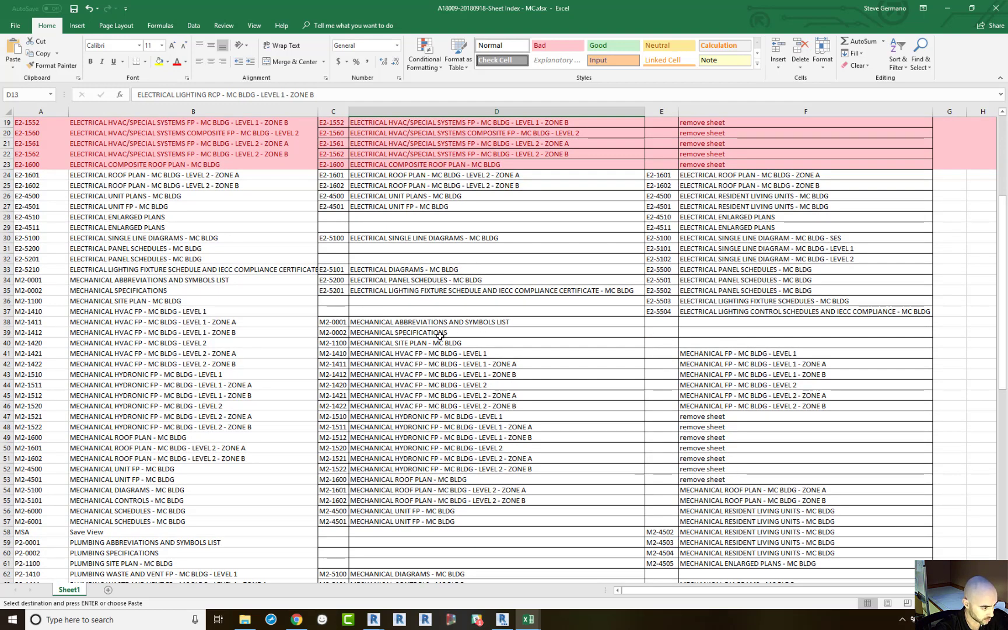
drag(331, 322, 332, 332)
key(ctrl+c)
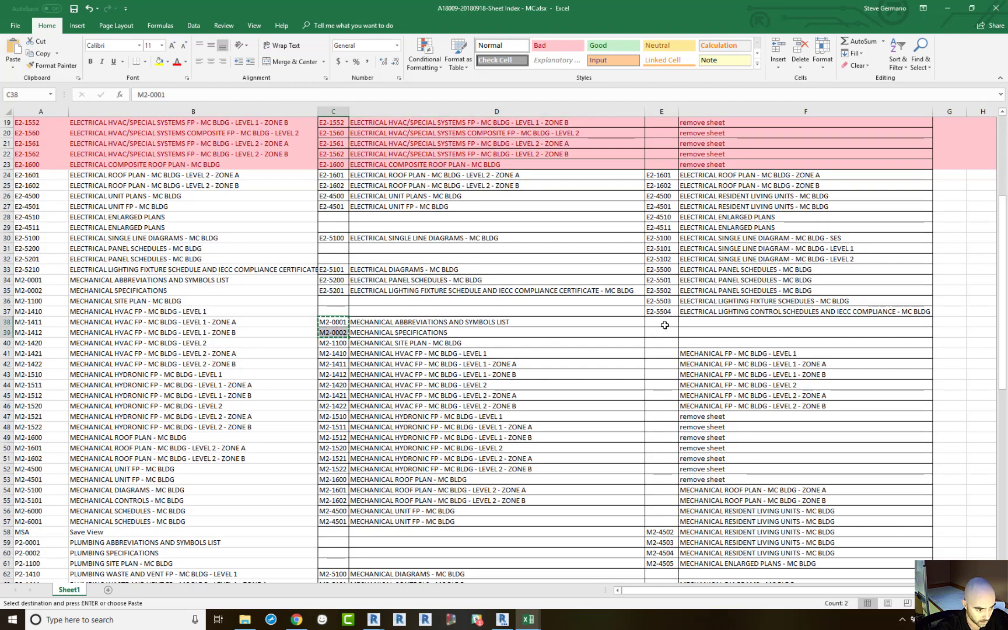
click(618, 332)
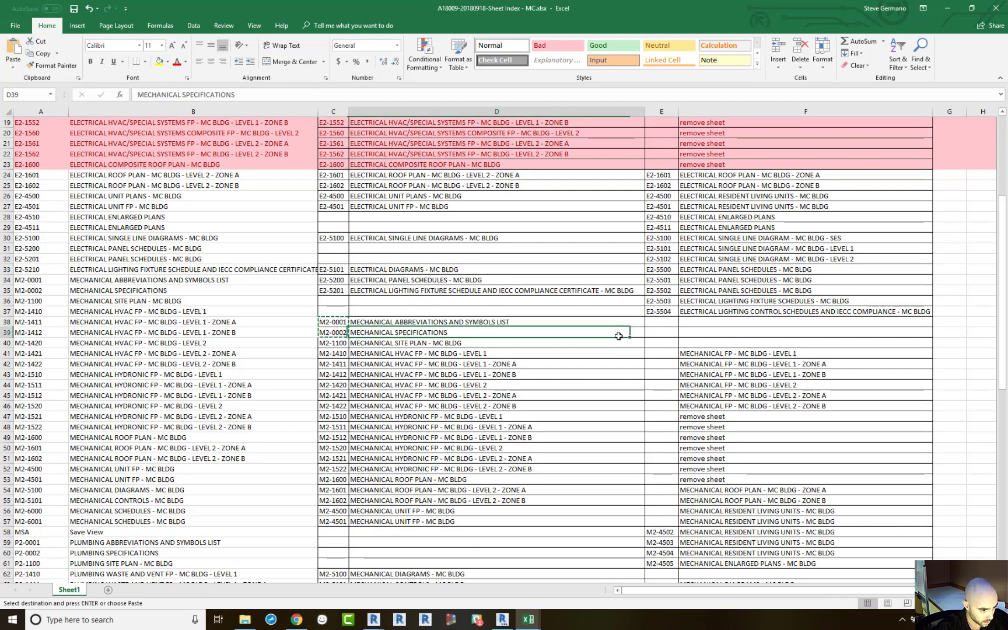
click(688, 325)
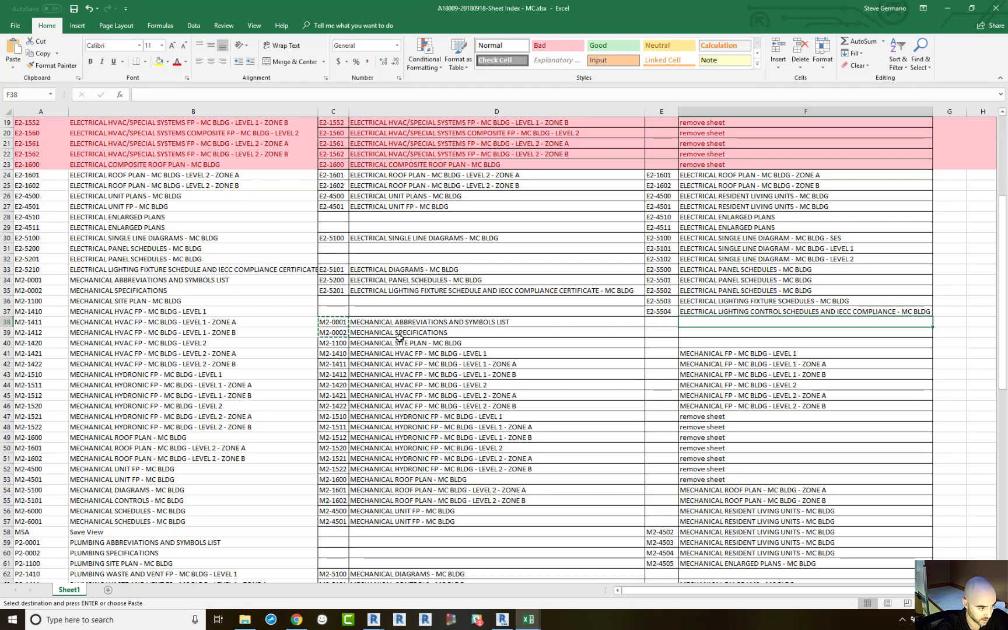
scroll(399, 338, up, 6)
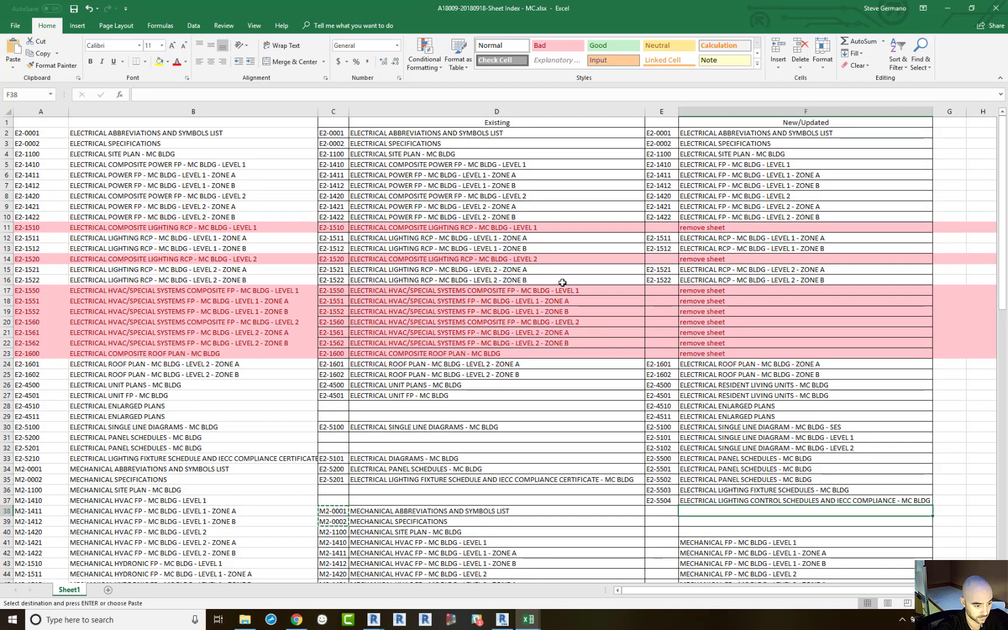
scroll(495, 311, down, 4)
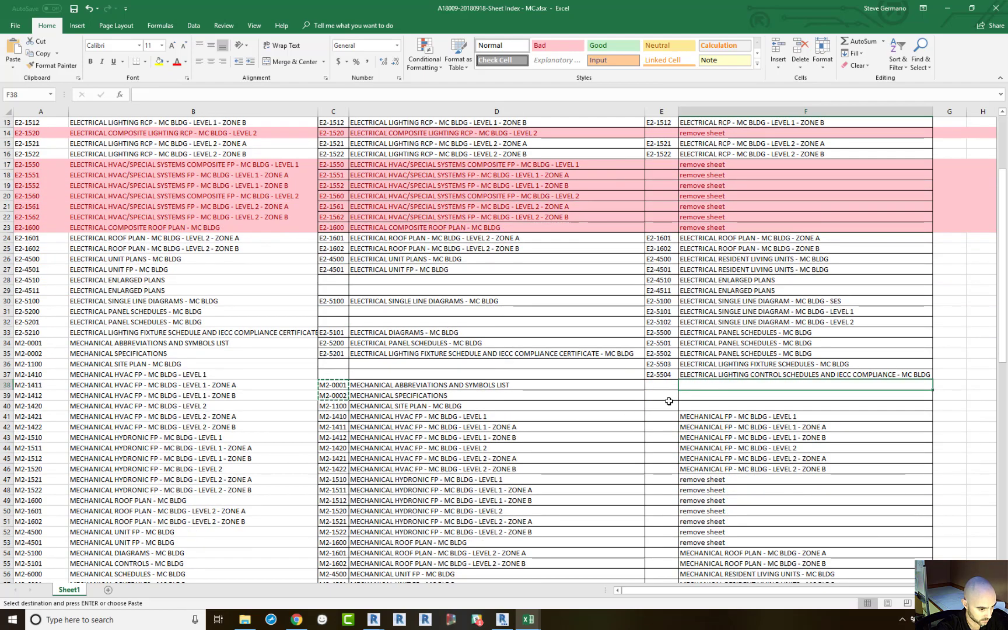
scroll(713, 382, down, 1)
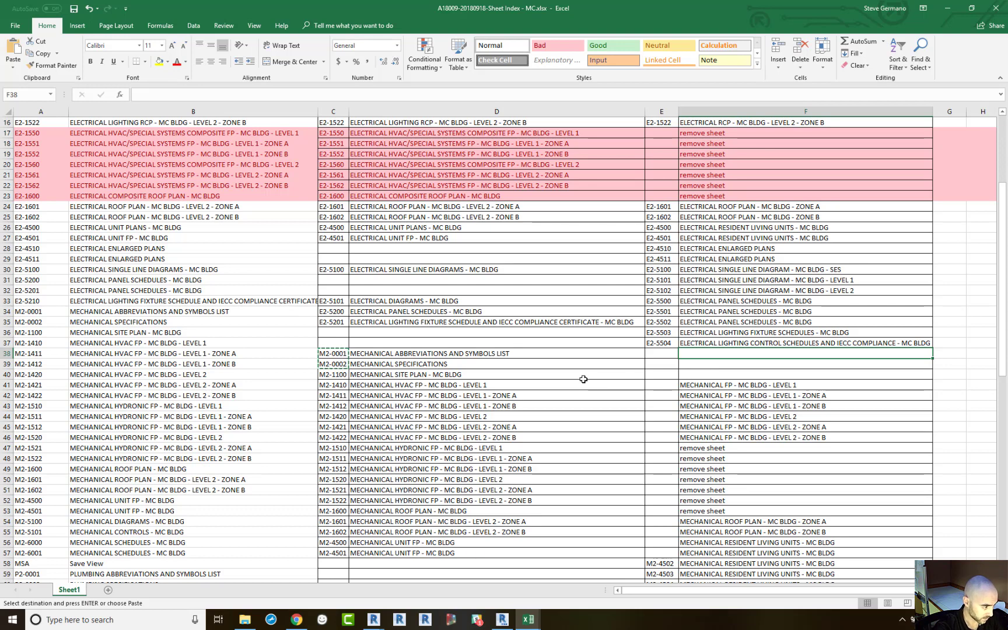
Compare the existing single line, panel and lighting schedule sheets in rows 30 to 33 with the new sheet numbers in E31:E35.
key(Escape)
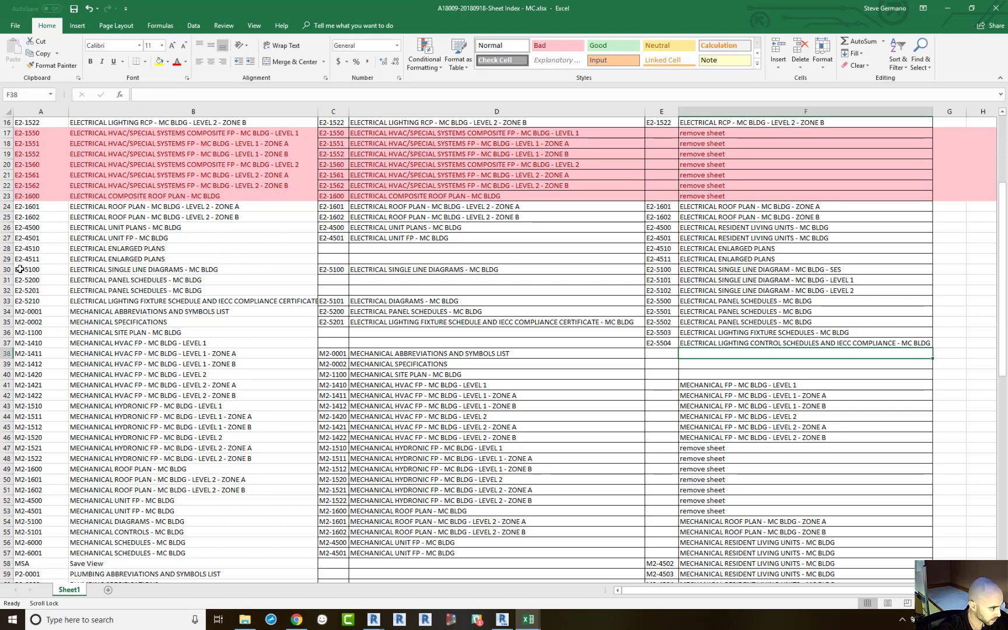
drag(7, 269, 10, 285)
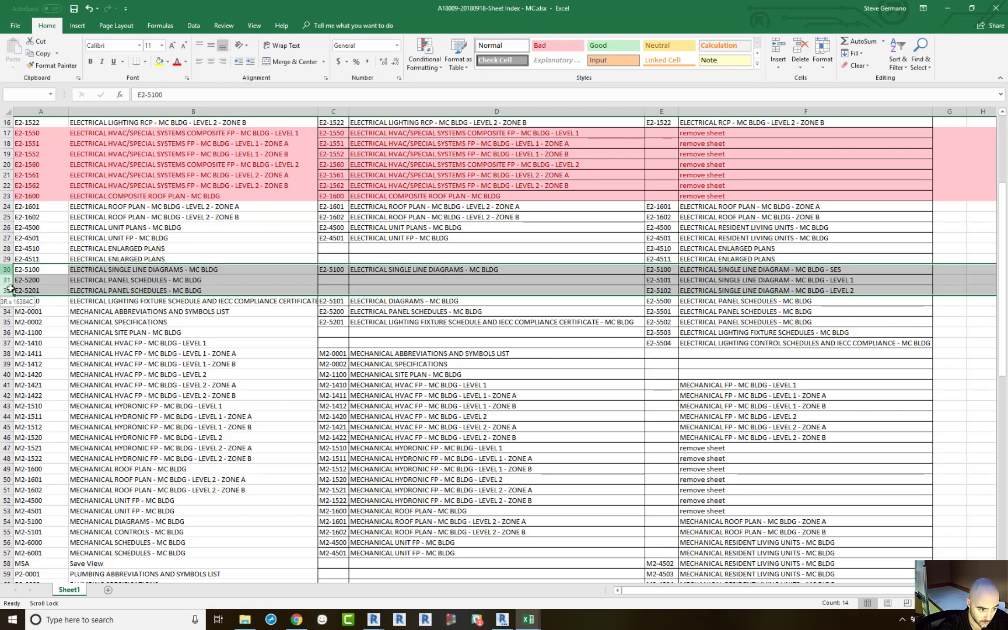
drag(10, 290, 10, 290)
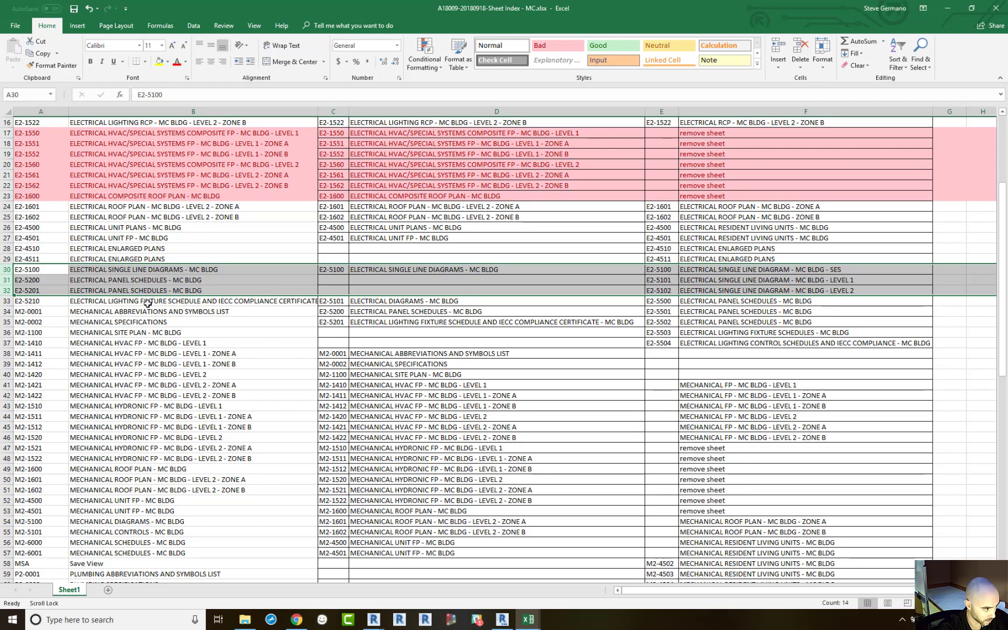
click(28, 303)
click(757, 301)
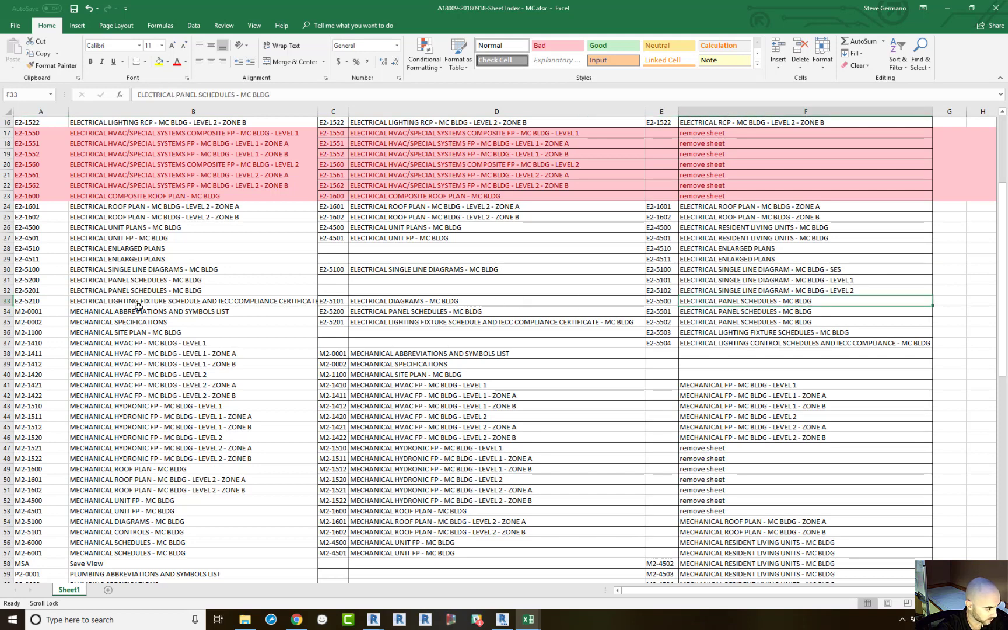
drag(104, 279, 110, 303)
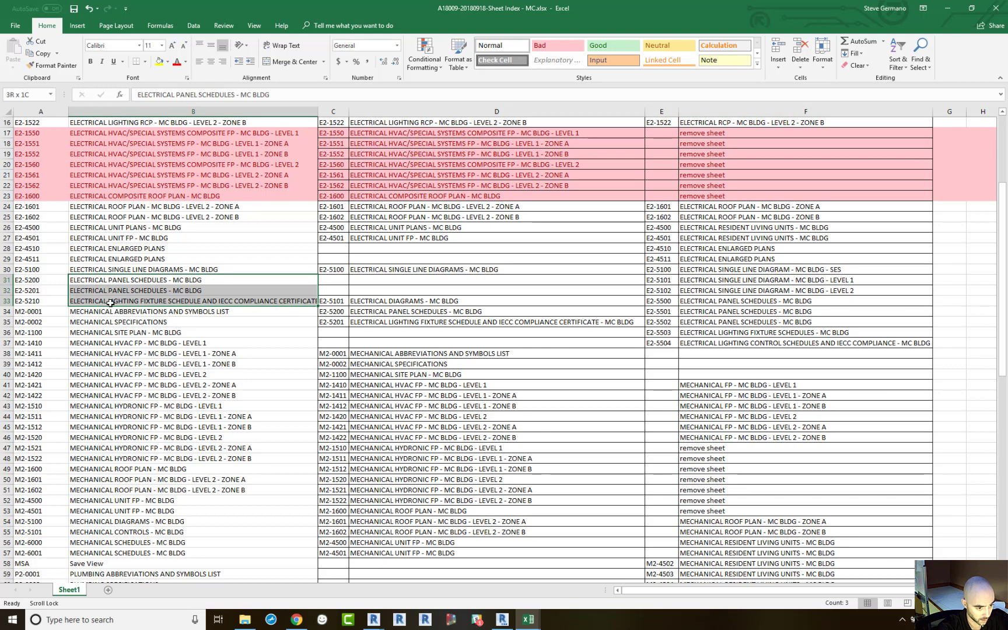
drag(110, 303, 110, 302)
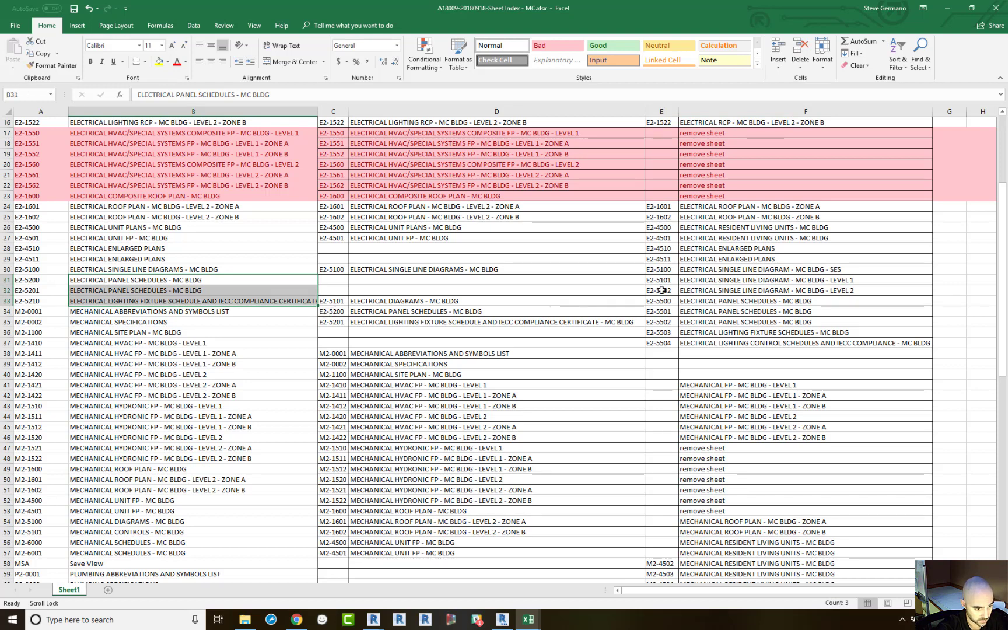
drag(662, 299, 663, 316)
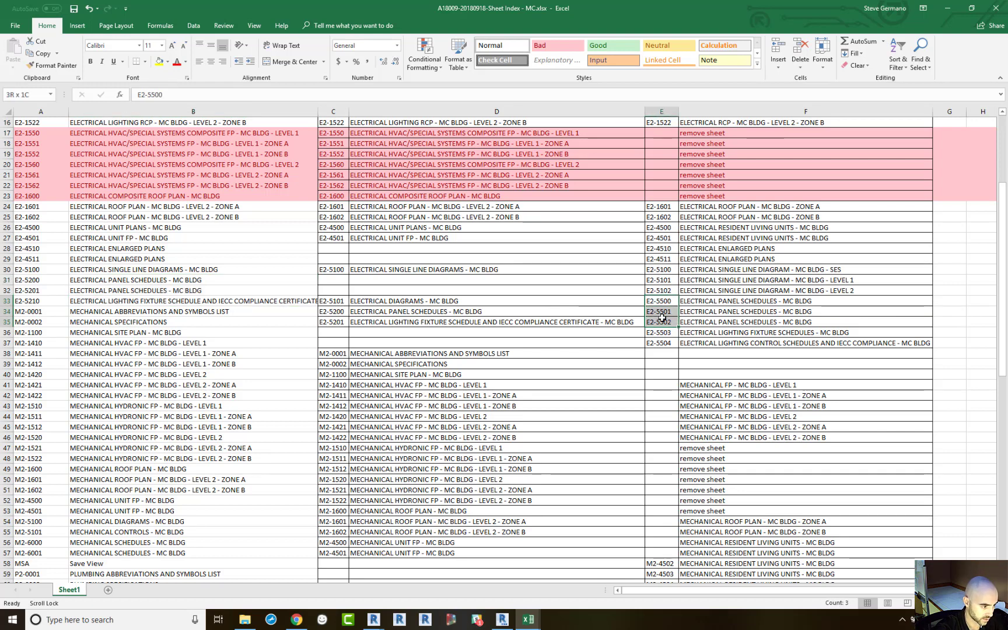
drag(662, 317, 661, 320)
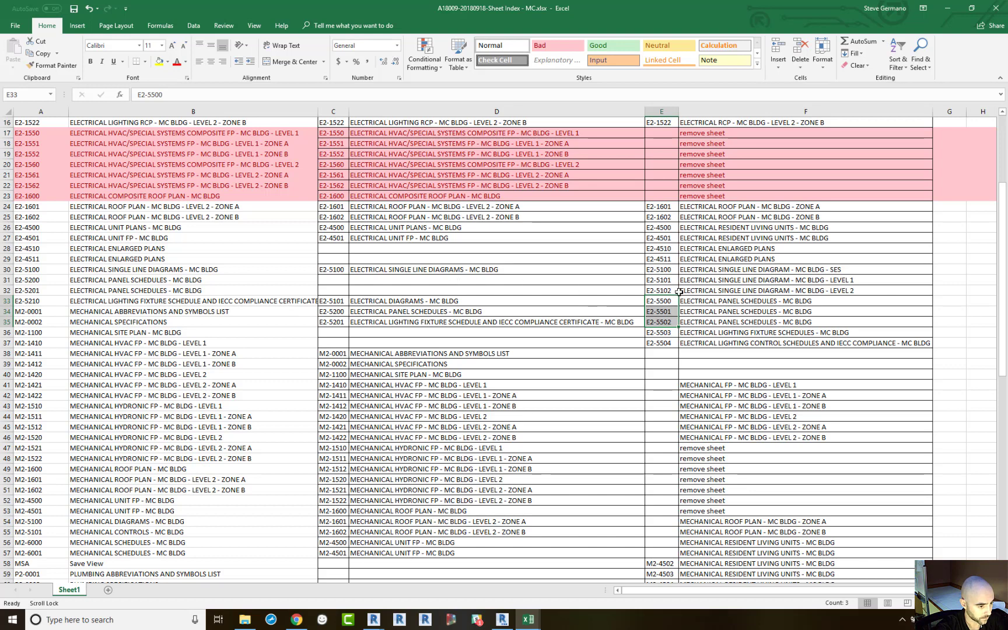
click(121, 282)
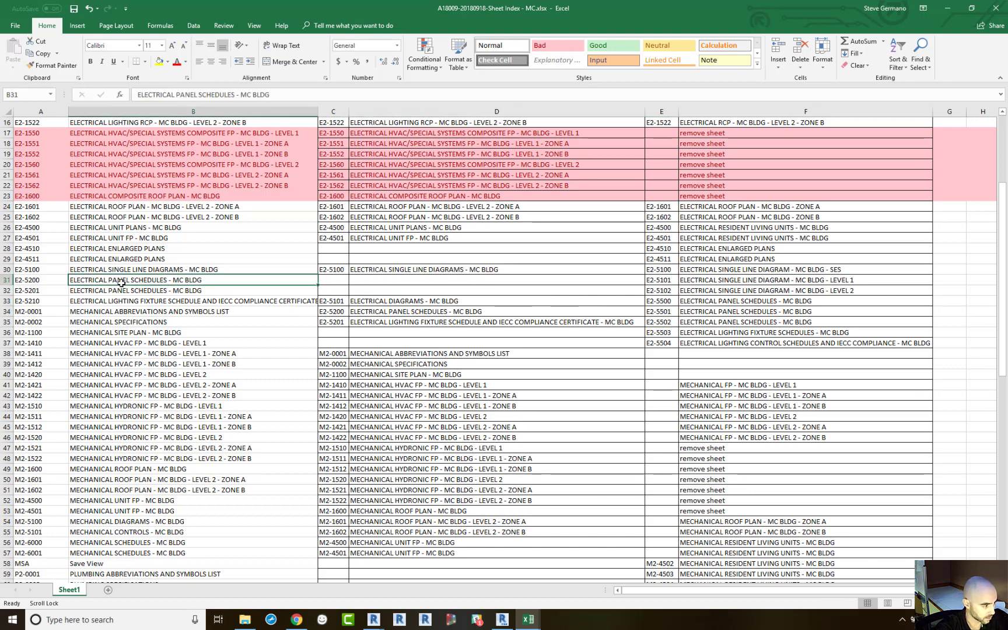
click(129, 271)
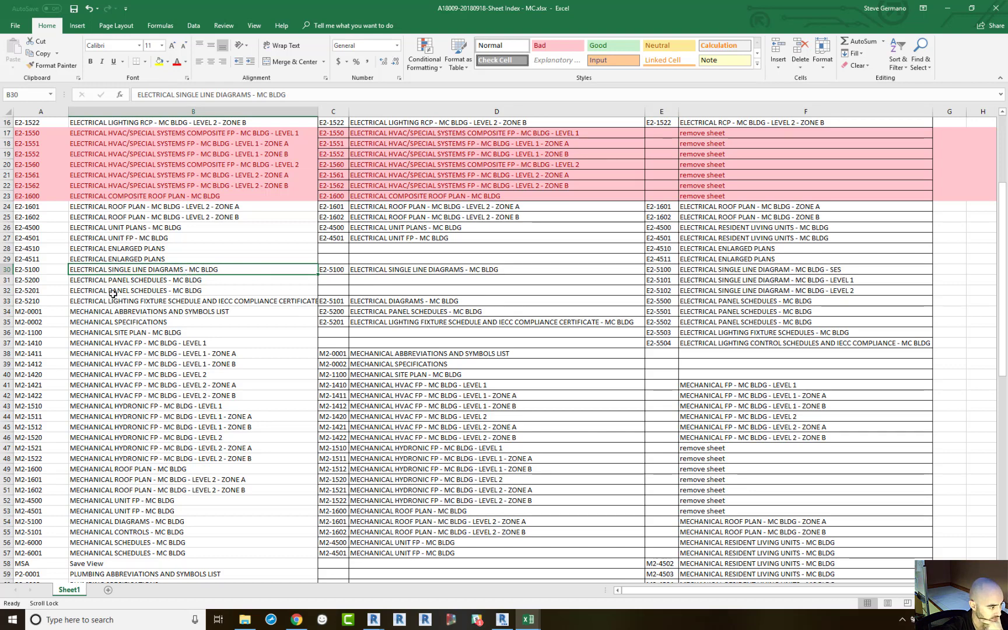
click(31, 271)
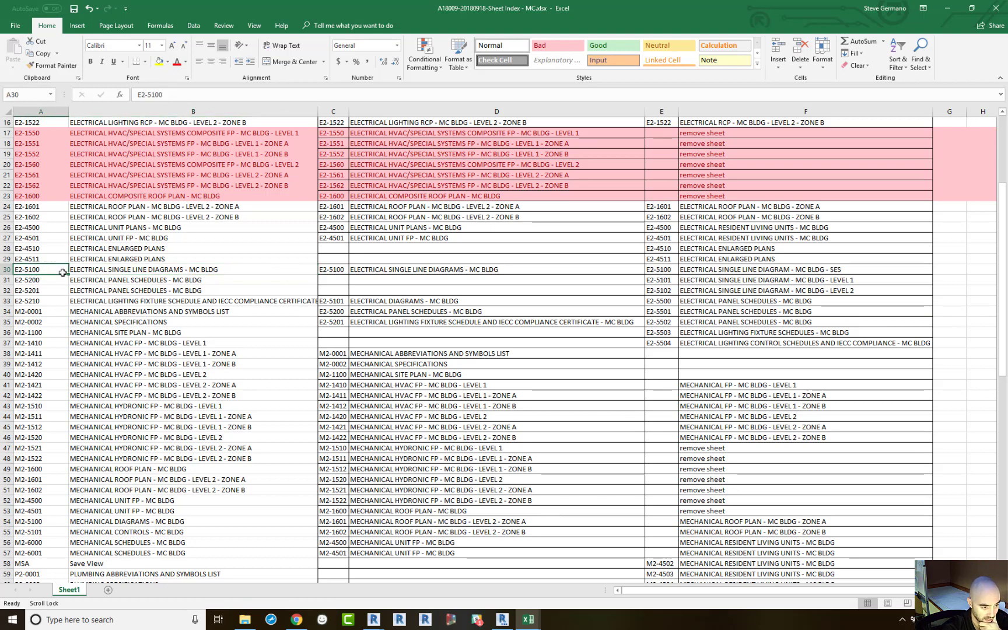
drag(668, 281, 666, 290)
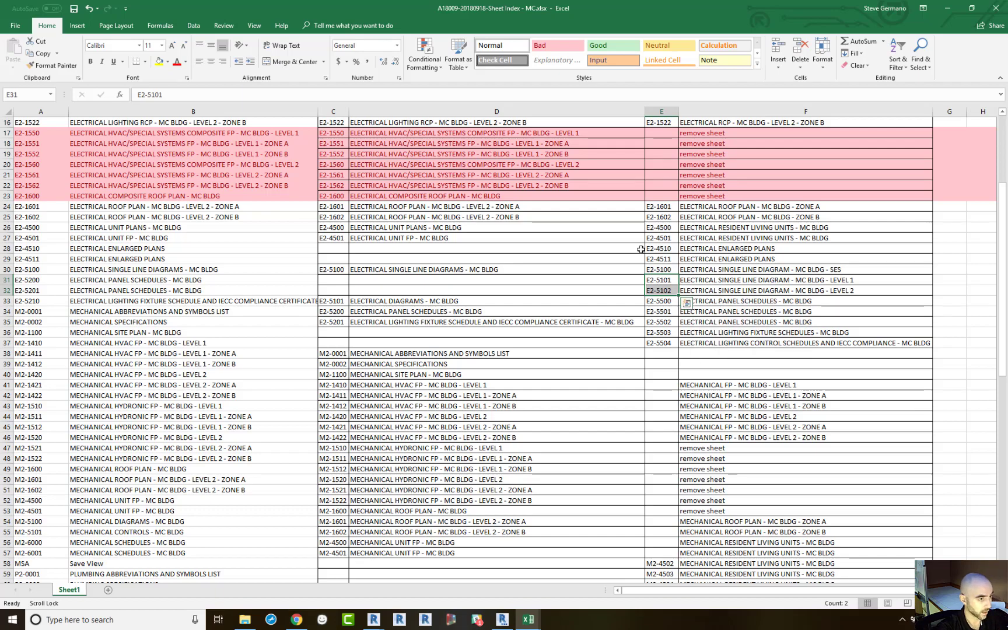
Switch to Revit, minimize Dynamo and open the sheet creation page of the RF Tools Project Setup.
drag(440, 21, 570, 138)
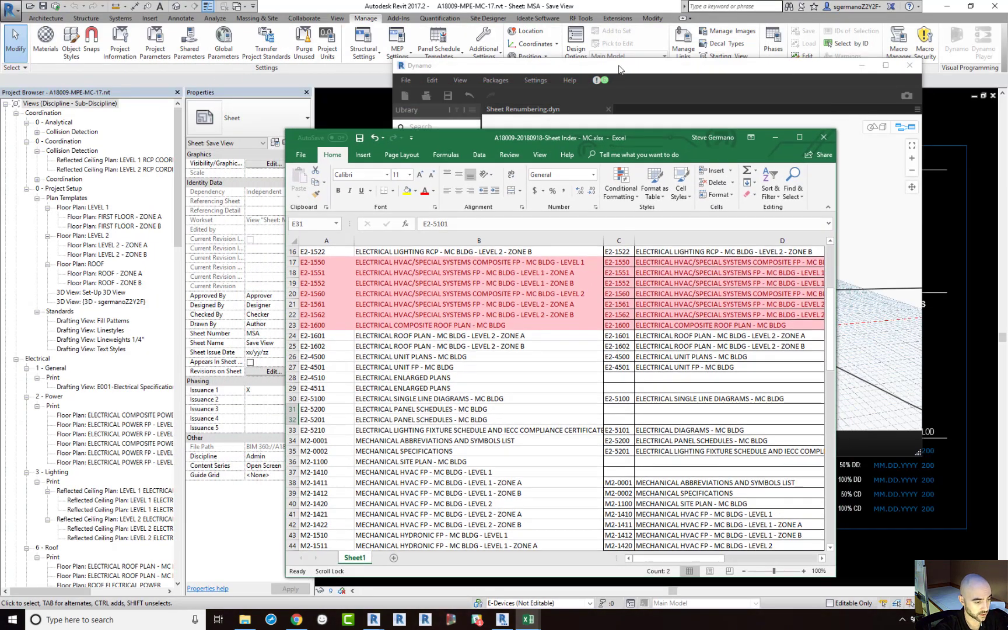
click(638, 68)
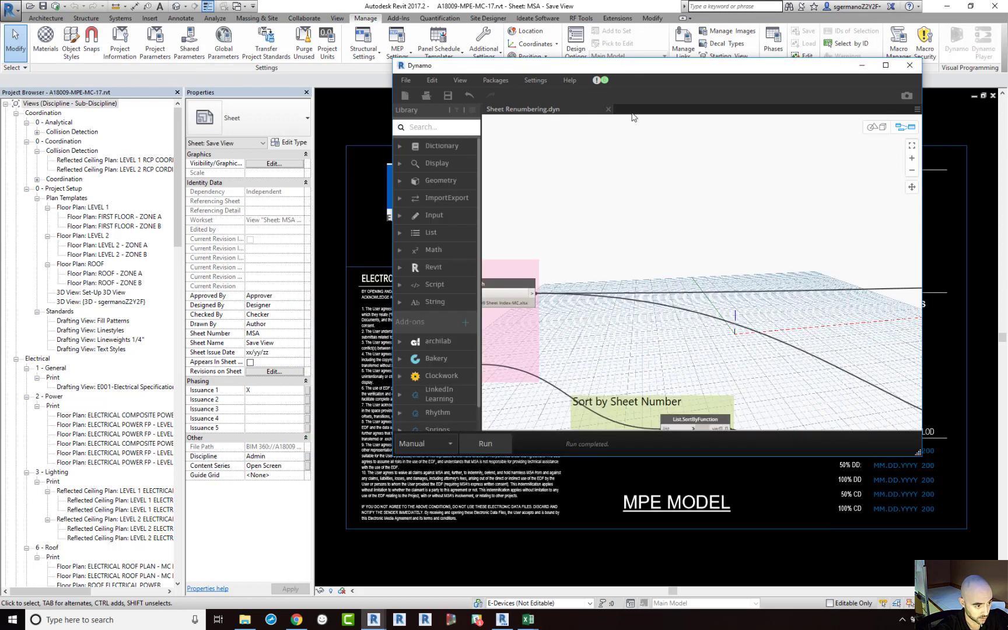
click(861, 65)
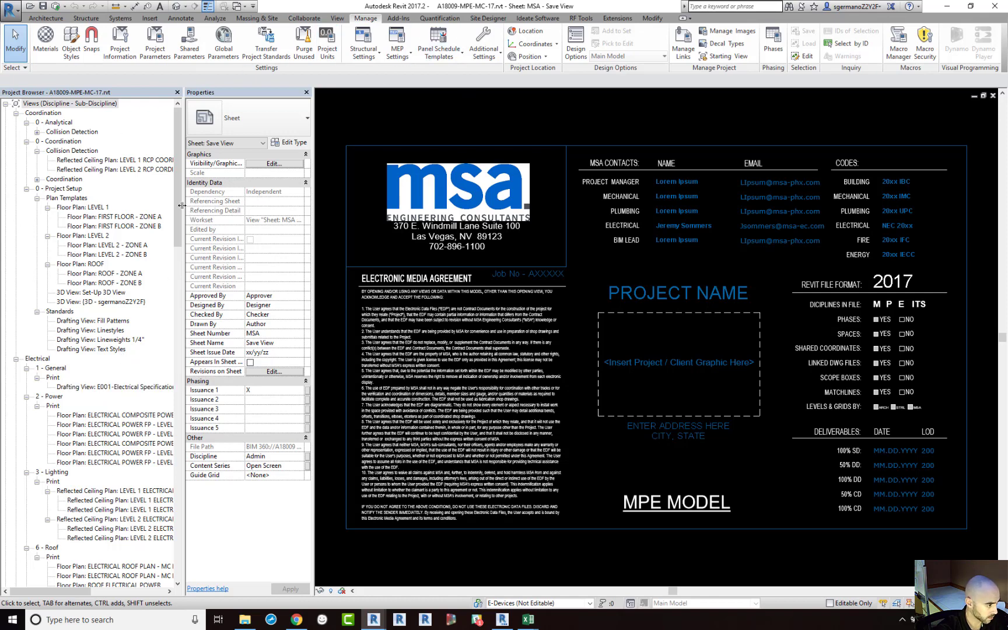
mouse_move(178, 206)
mouse_down()
mouse_move(178, 235)
mouse_move(178, 200)
mouse_up()
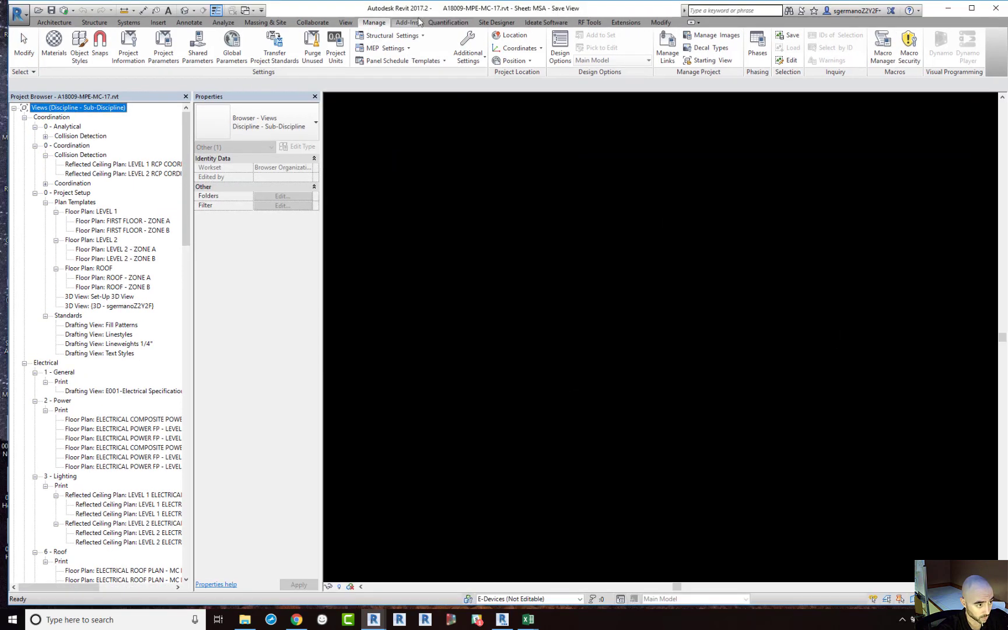
click(415, 22)
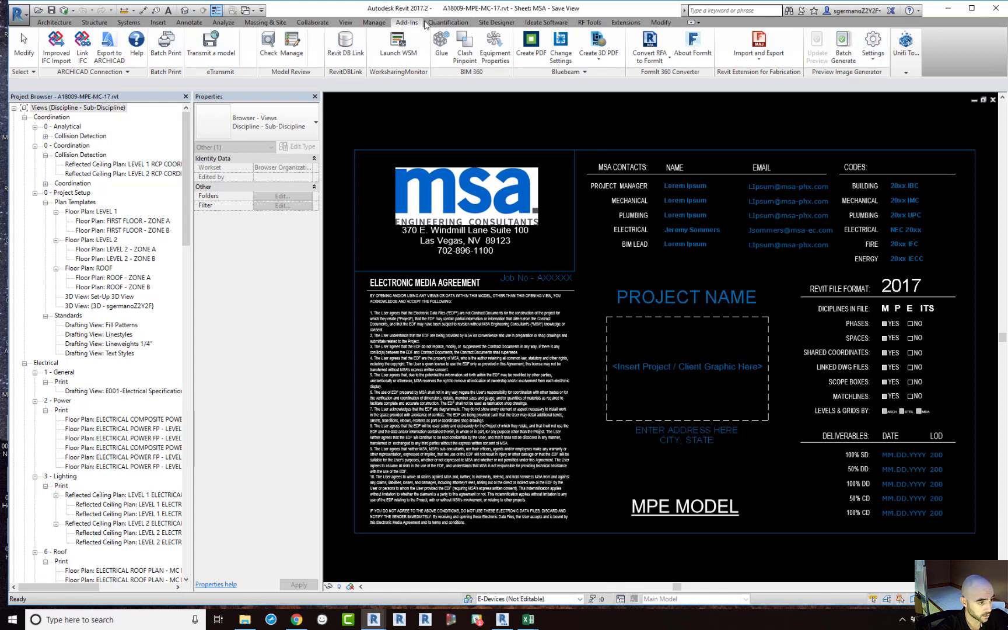
click(589, 22)
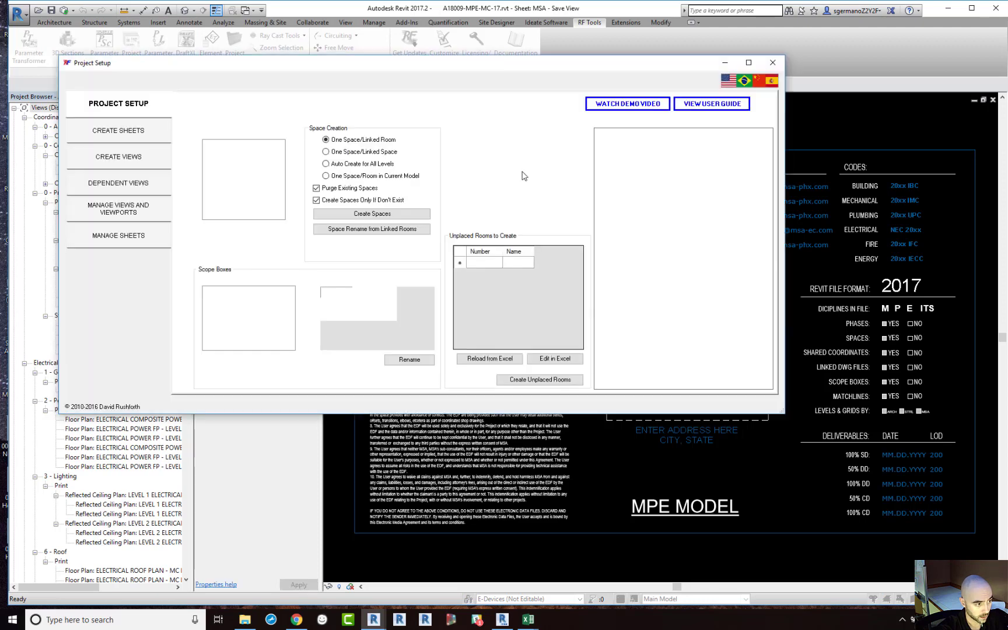
click(127, 131)
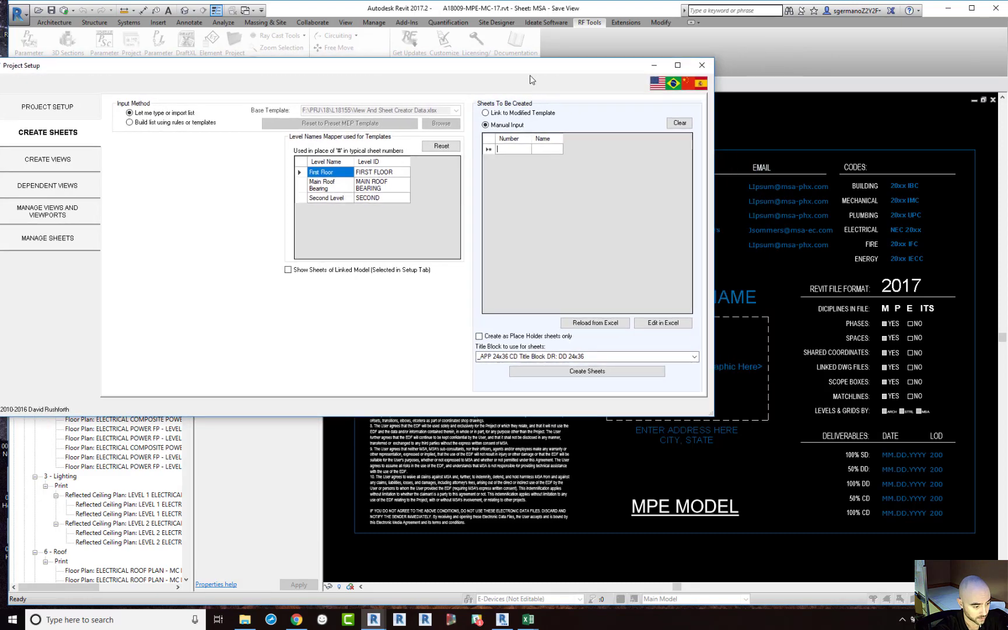
Try to copy the panel schedule sheets E2-5200 and E2-5201 with their names from Excel A31:B32 into the sheets to be created.
mouse_move(527, 619)
click(556, 559)
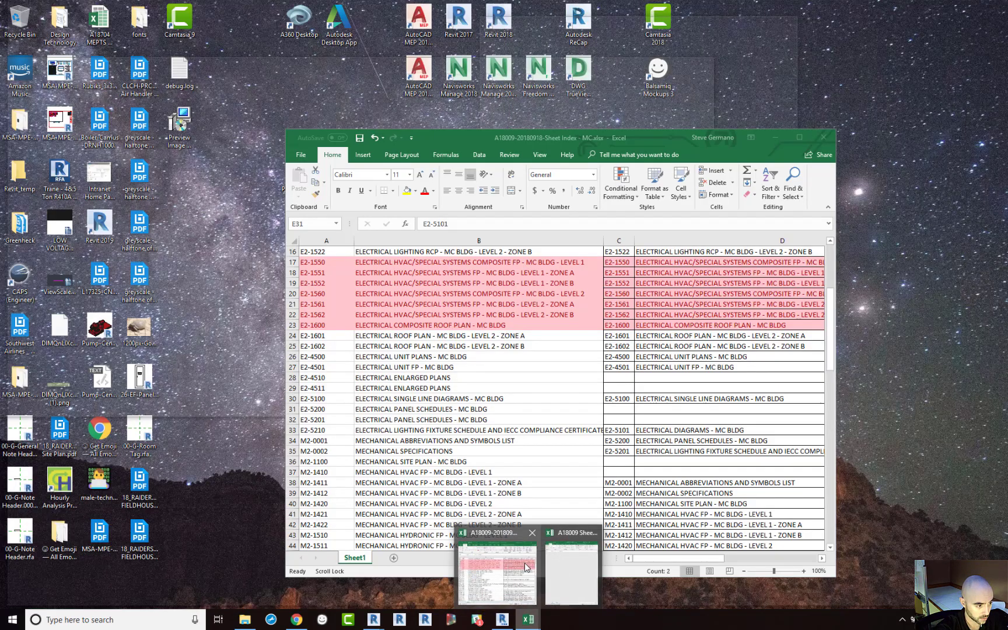
click(497, 571)
drag(539, 143, 700, 74)
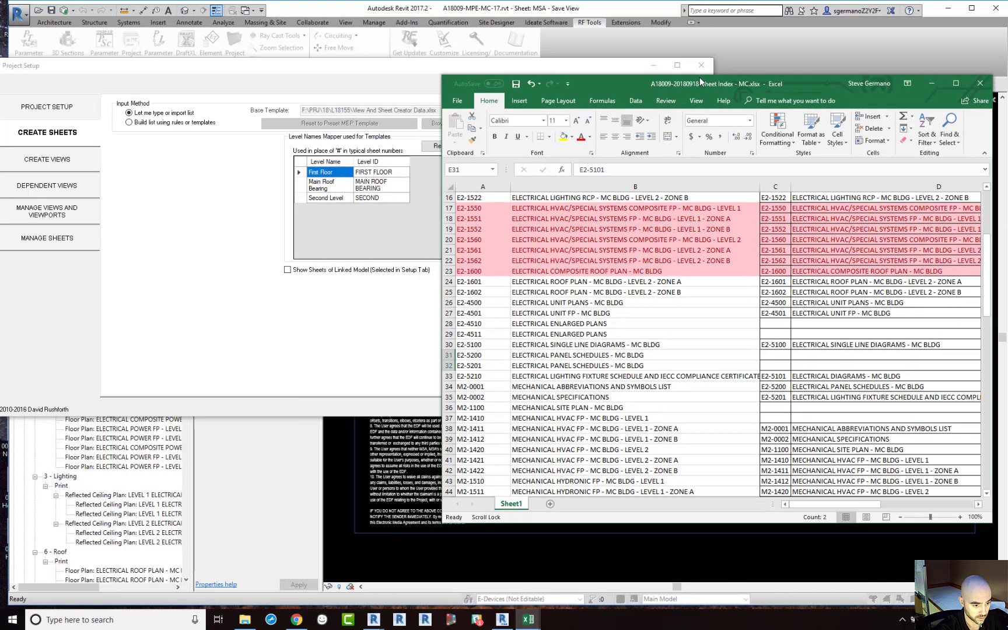
drag(477, 342, 532, 346)
key(ctrl+c)
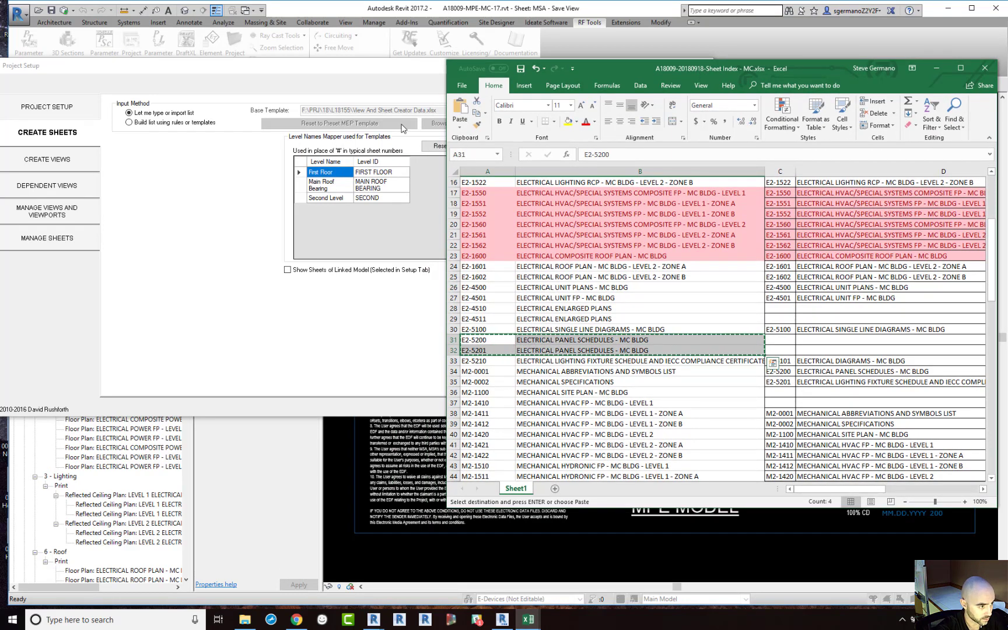
click(413, 71)
key(ctrl+v)
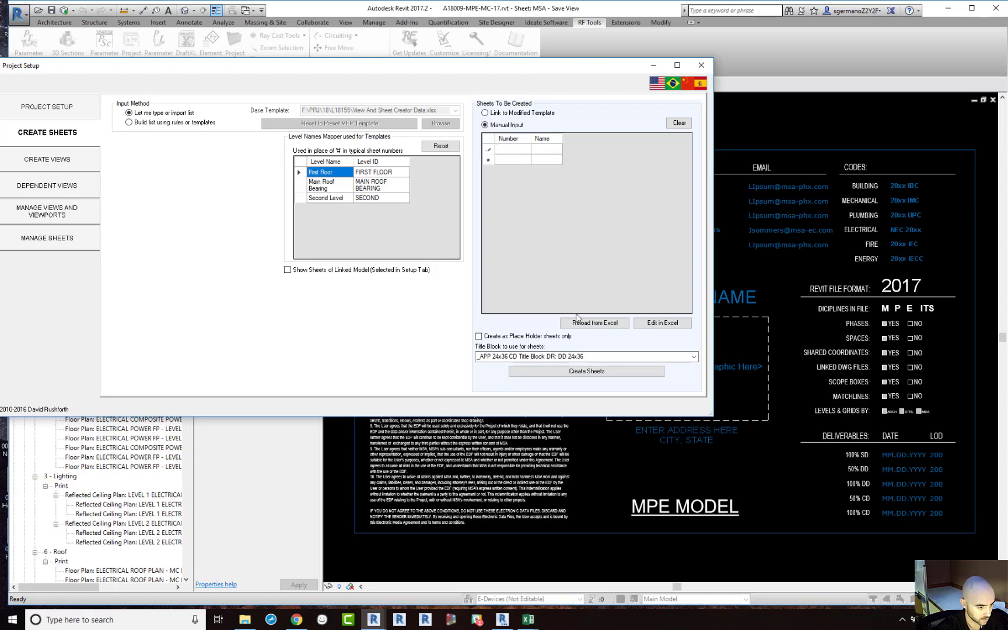
Copy only the sheet number E2-5200 from Excel cell A31 into the Number cell of the sheets to be created.
click(527, 619)
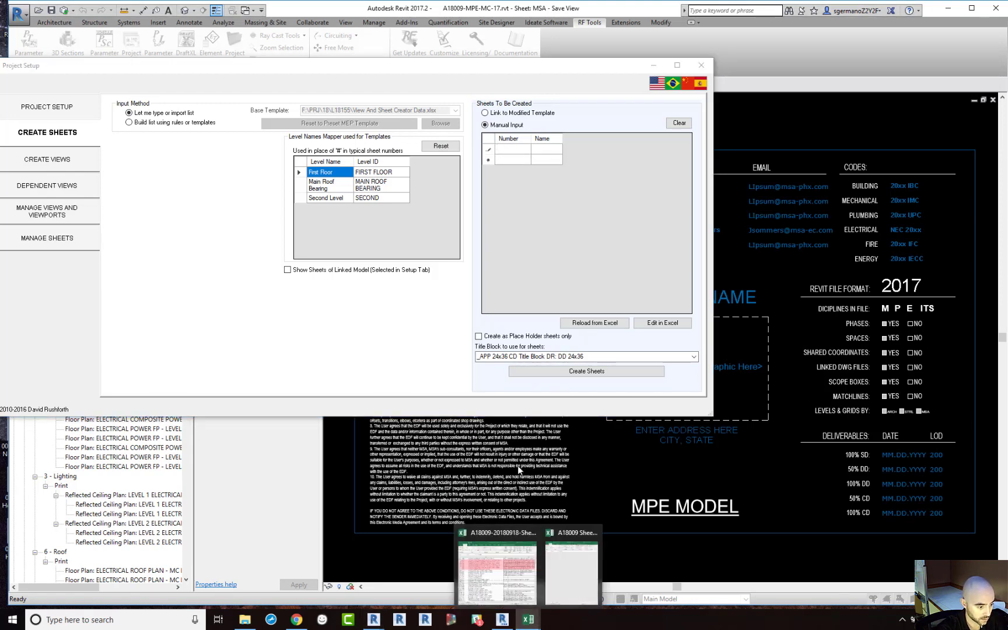
click(492, 565)
drag(607, 67, 754, 118)
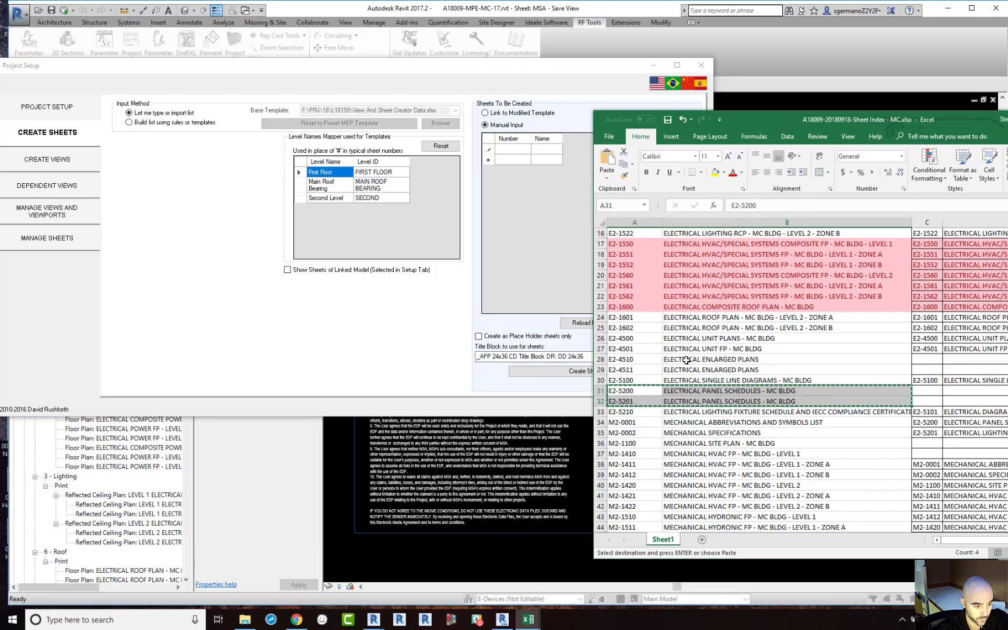
click(656, 391)
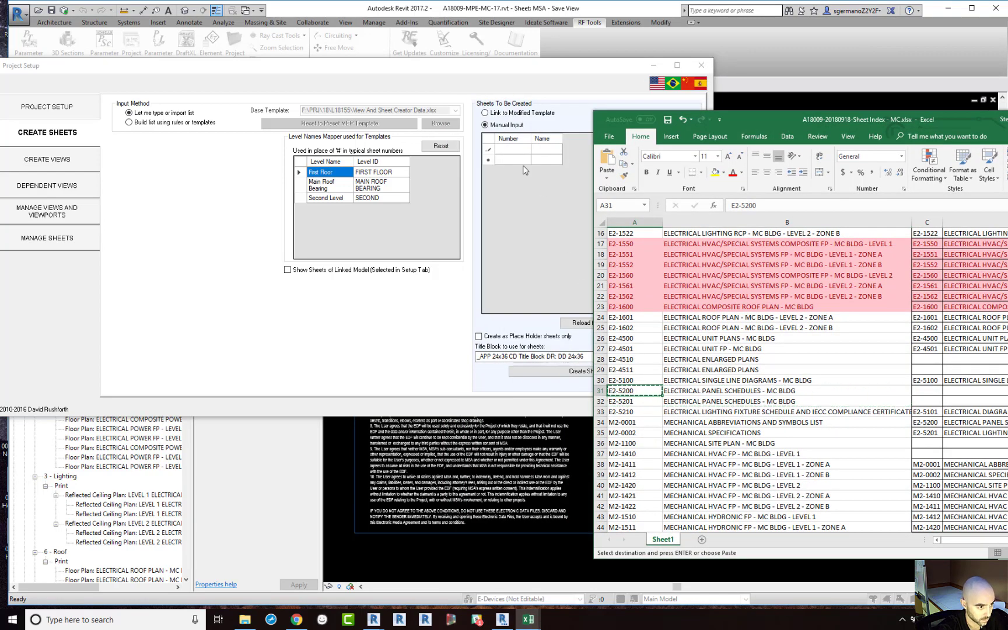
click(516, 149)
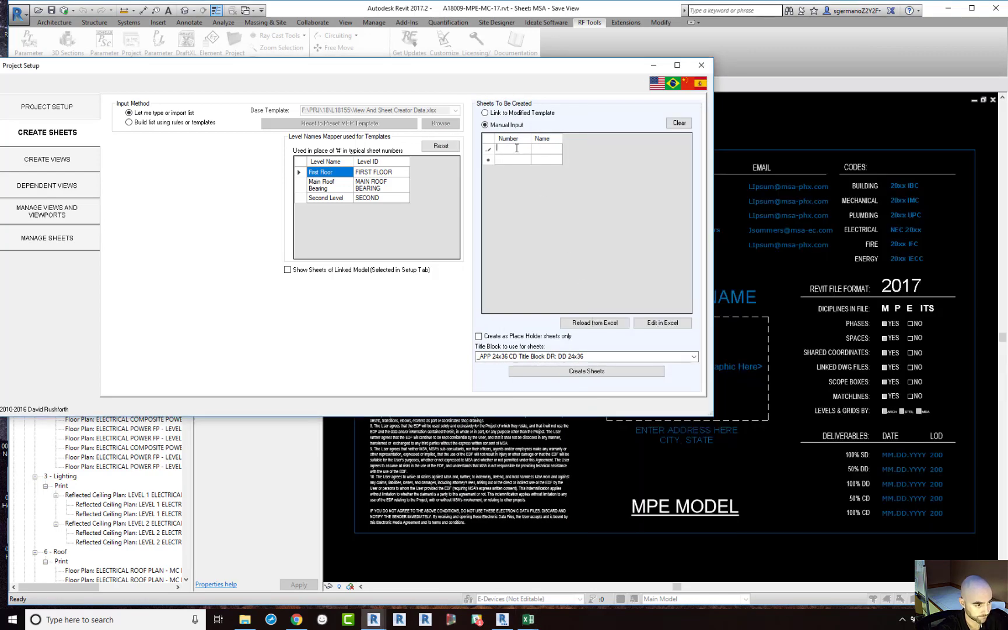
click(679, 123)
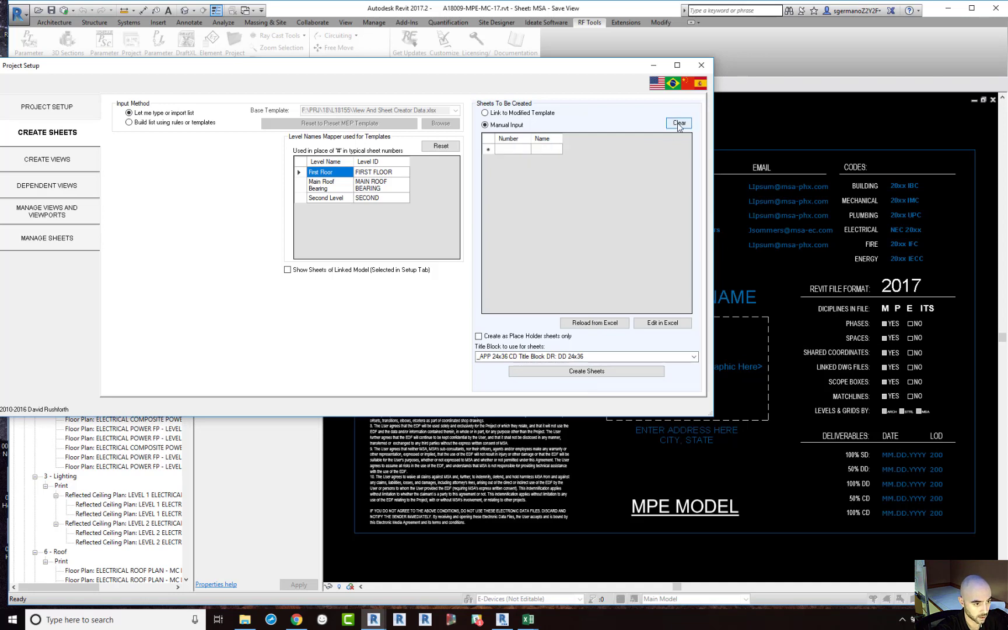
click(512, 150)
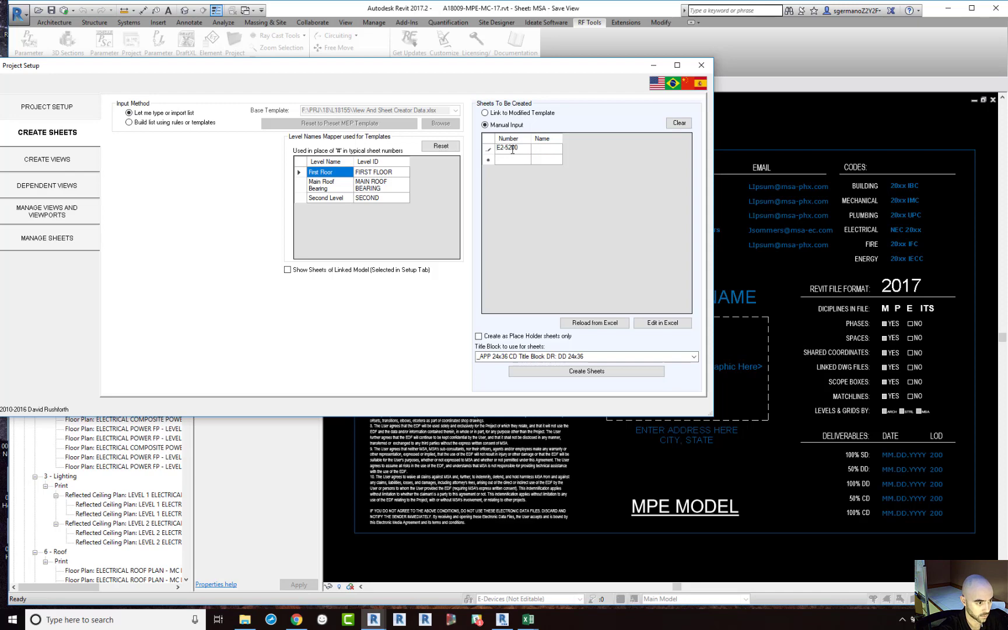
Copy Excel range A31:B32 again, clear the list of sheets to be created and paste the copied range into its first Number cell.
mouse_move(526, 620)
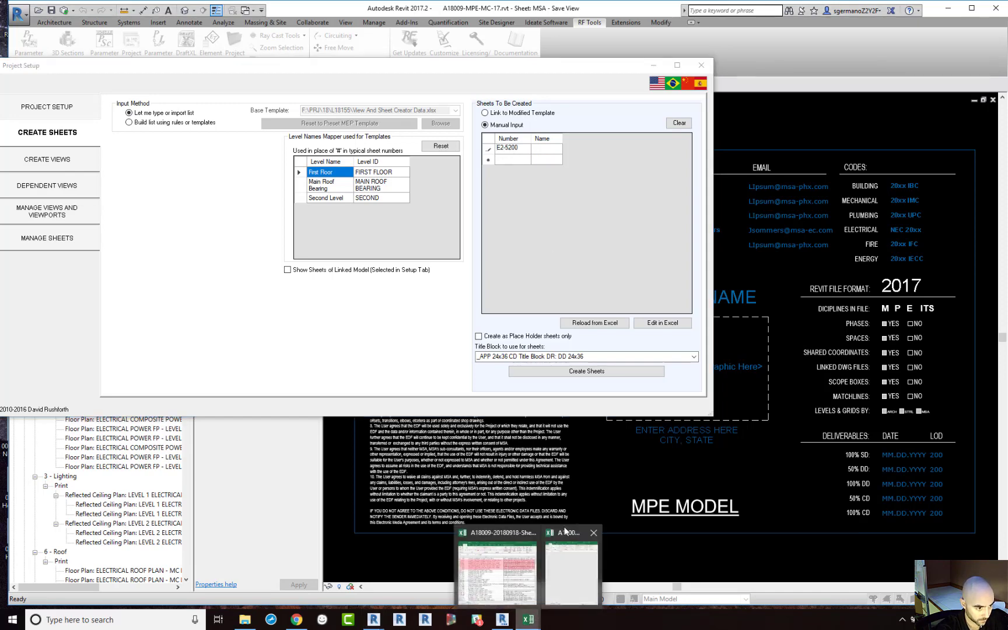
click(528, 563)
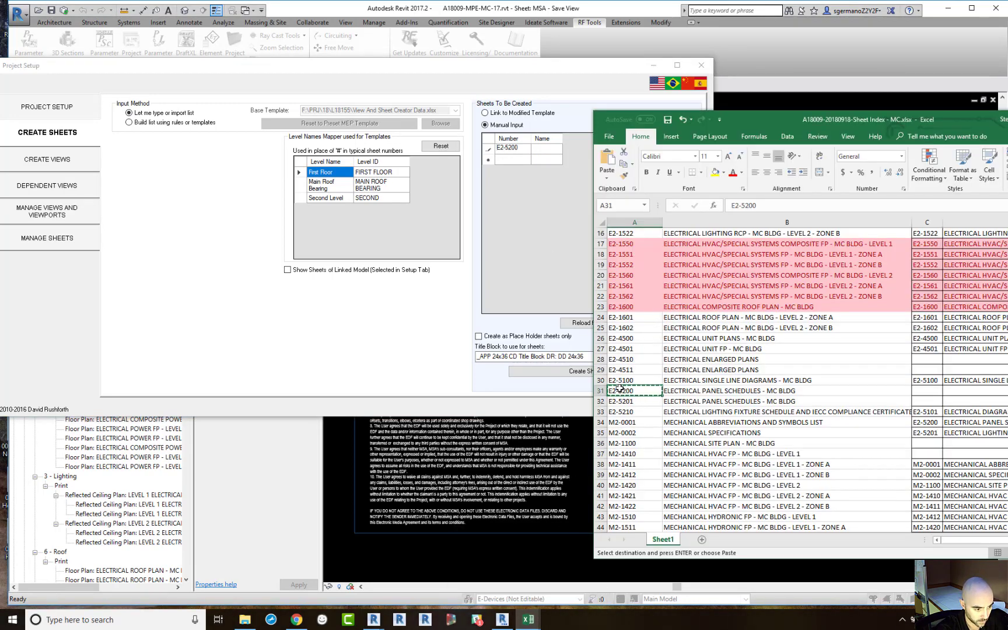
drag(635, 390, 712, 402)
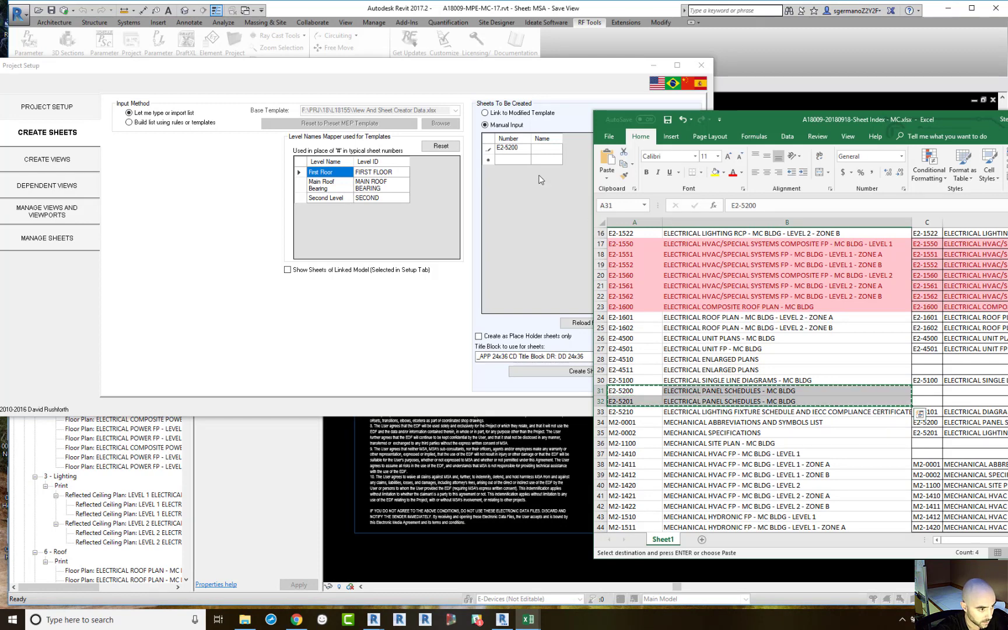
click(523, 151)
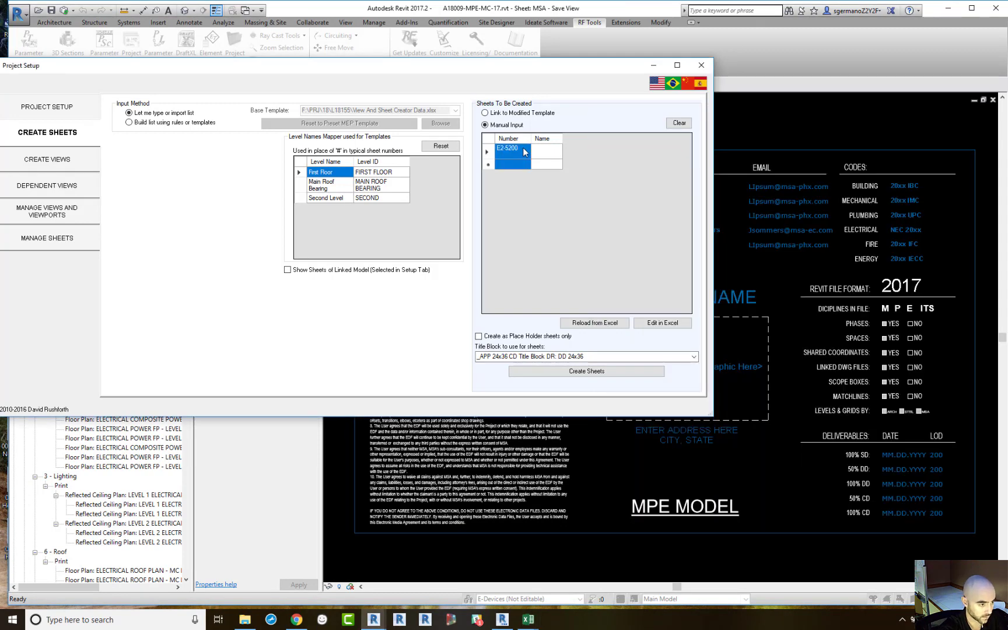
click(523, 147)
click(679, 122)
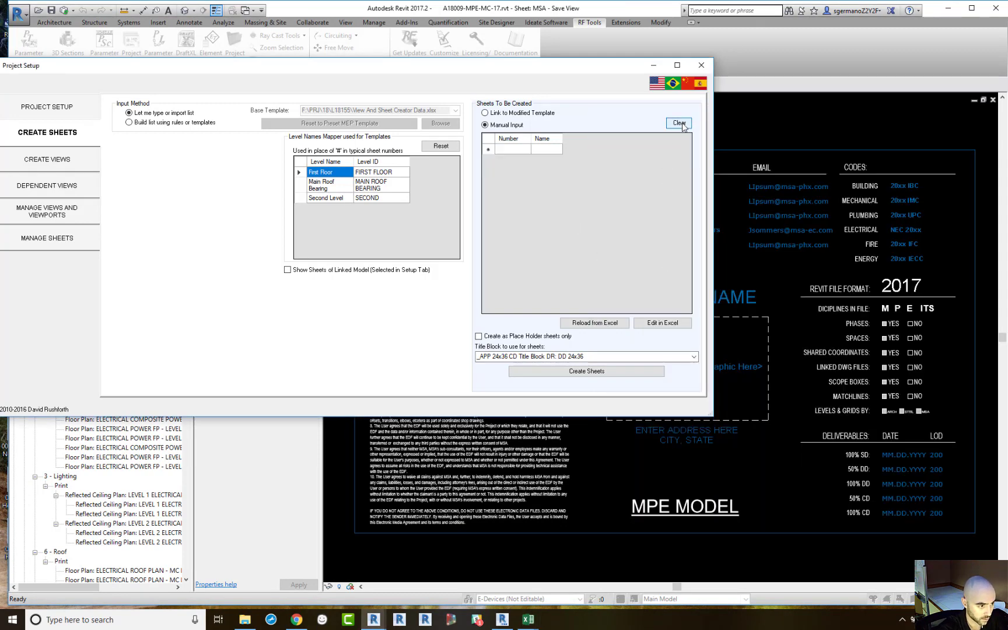
click(520, 150)
key(ctrl+v)
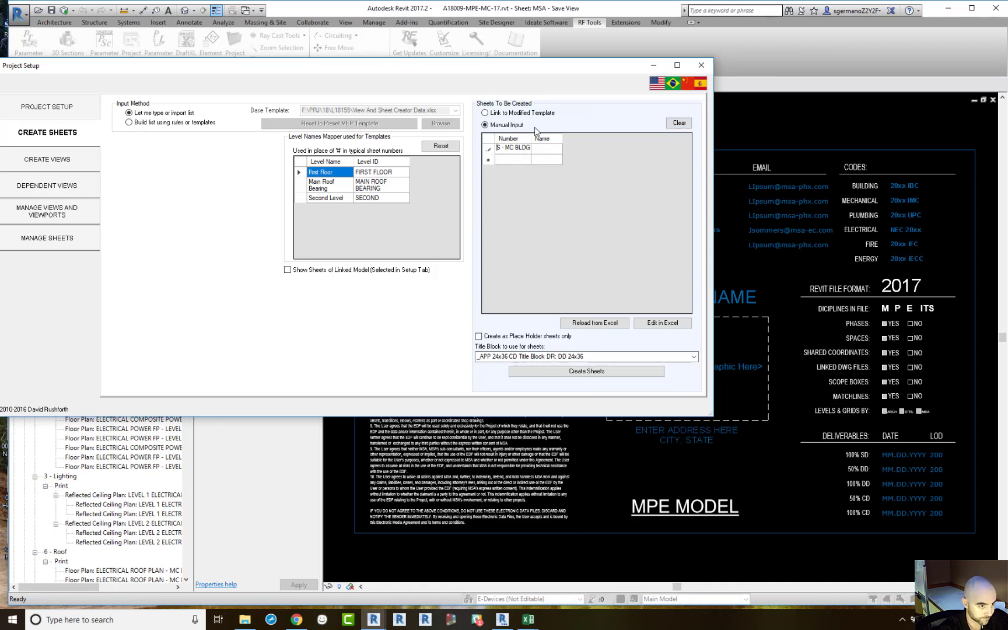
Clear the sheets to be created, reload the list from Excel and open its source workbook for editing.
click(676, 123)
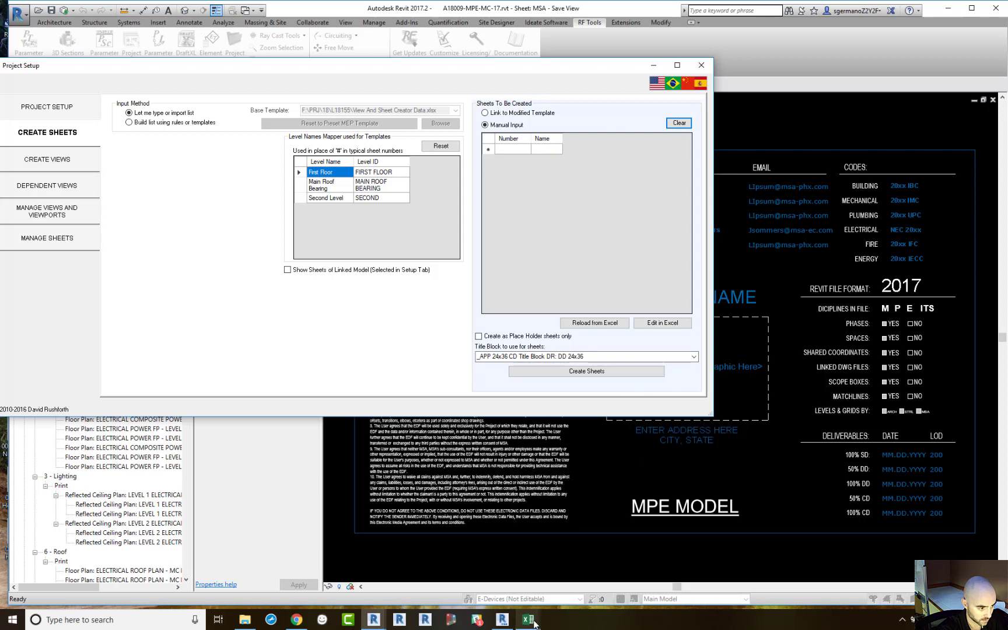
click(604, 327)
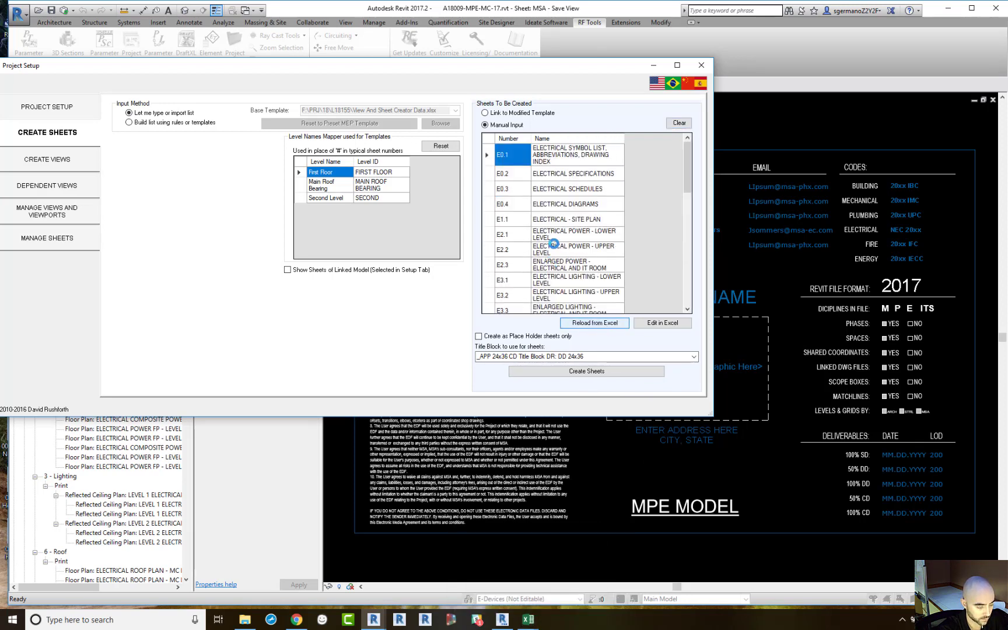
click(375, 261)
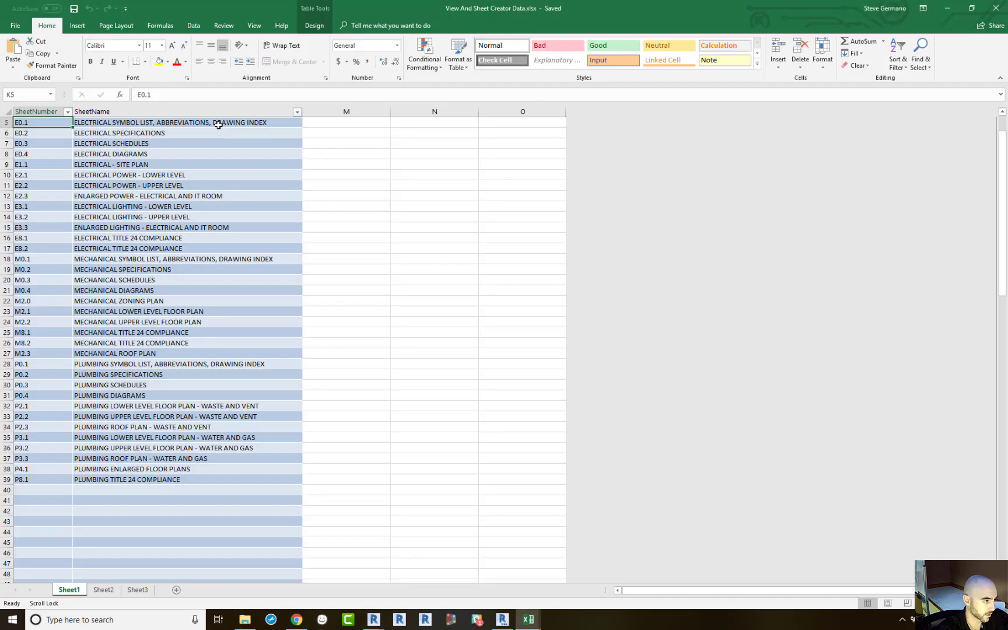
Delete all sheet numbers and names in rows 5 to 39 of the SHEETS TO BE CREATED table.
drag(33, 123, 164, 475)
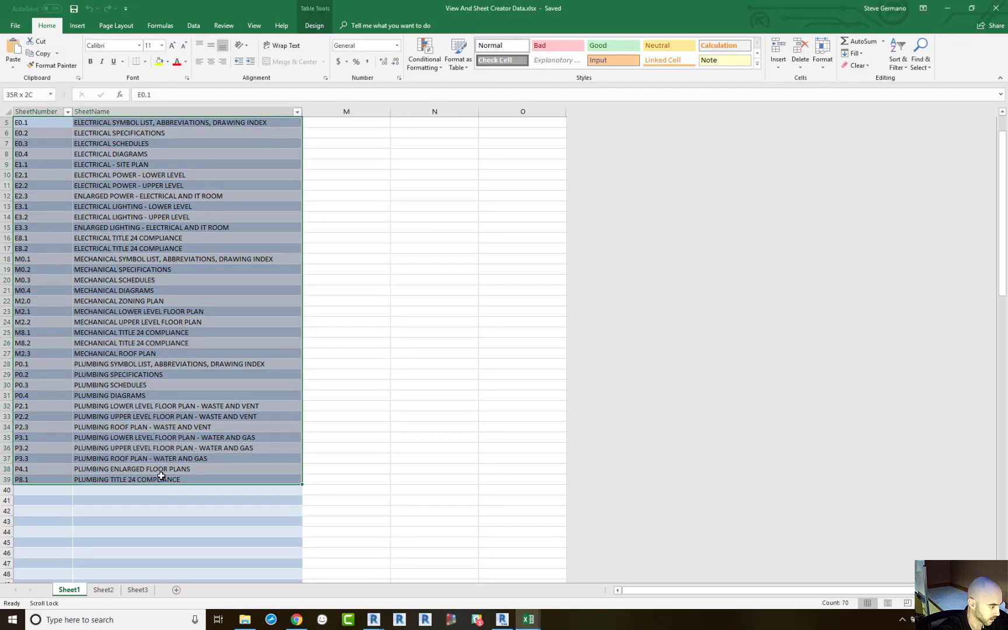
key(ctrl+q)
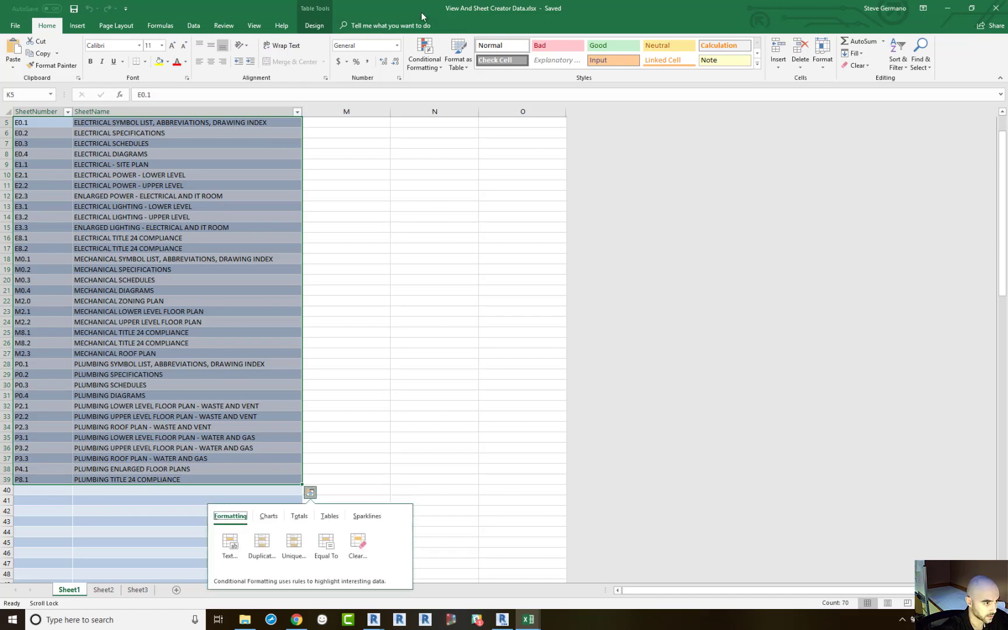
key(Escape)
key(Delete)
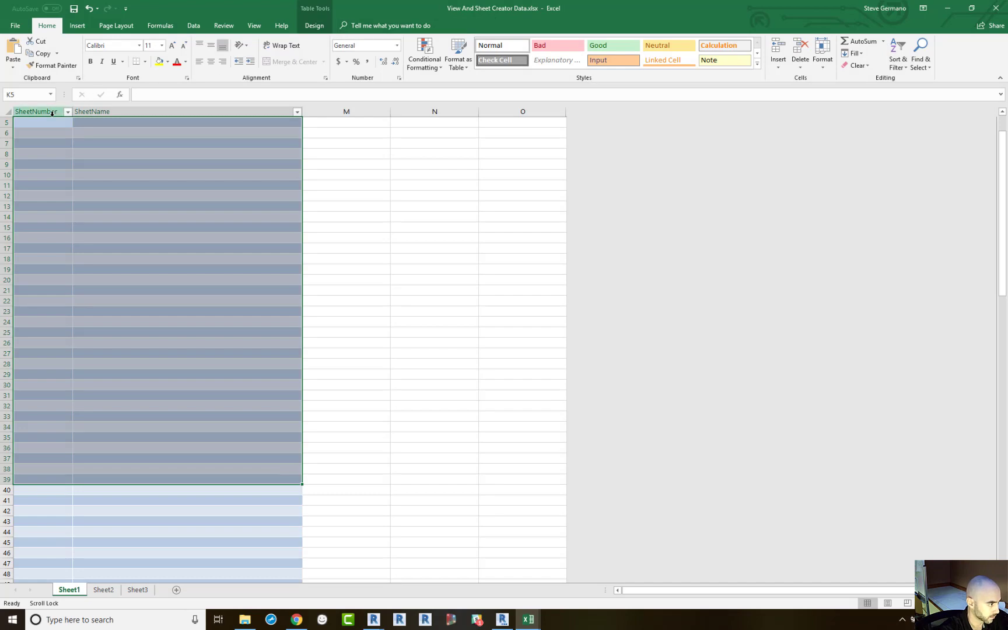
Paste the copied panel schedule sheets E2-5200 and E2-5201 with their names into the SHEETS TO BE CREATED table, starting at K5.
click(40, 131)
scroll(32, 147, up, 2)
click(32, 167)
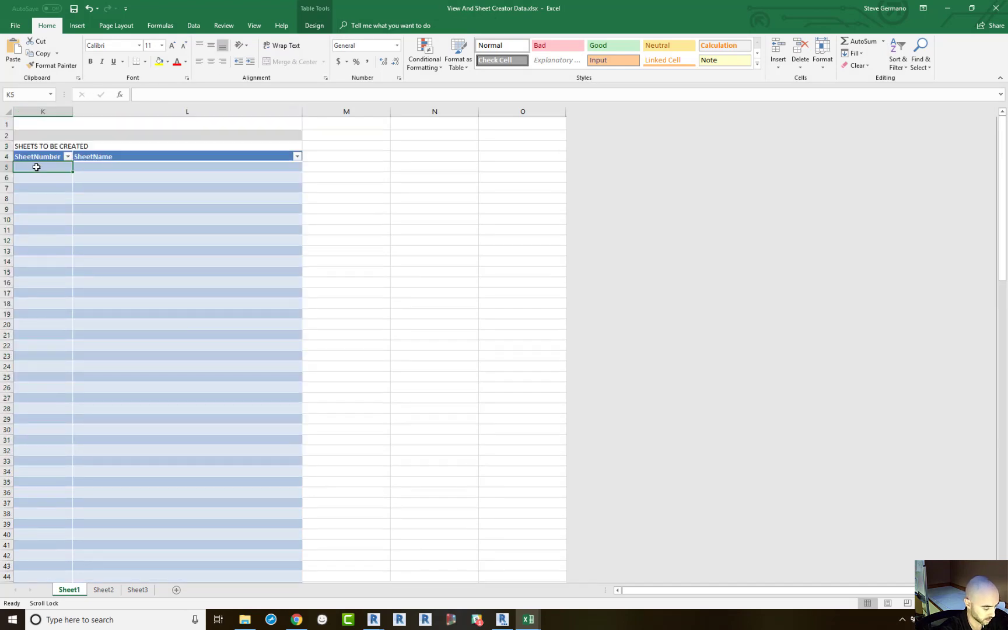
key(ctrl+v)
click(437, 169)
Minimize the Project Setup window and arrange the sheet creator workbook and the MC sheet index workbook side by side, widening the index.
drag(559, 8, 311, 76)
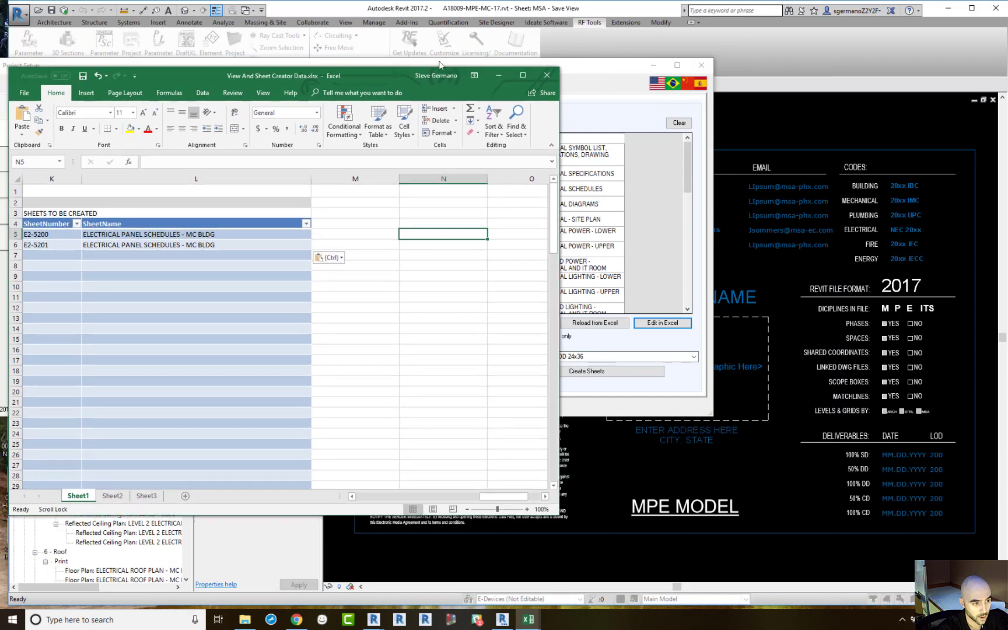
click(647, 66)
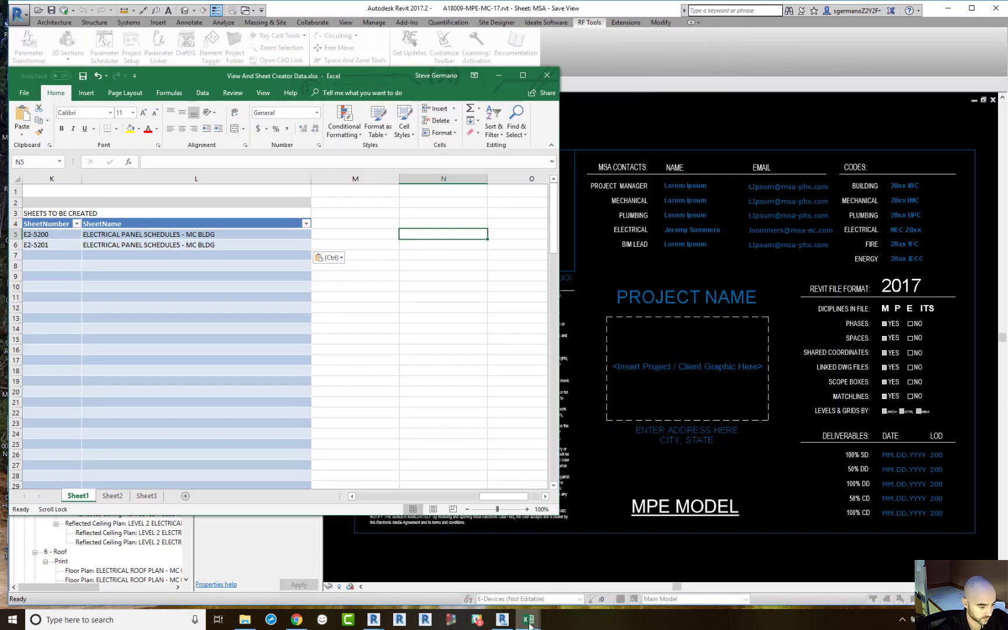
mouse_move(529, 619)
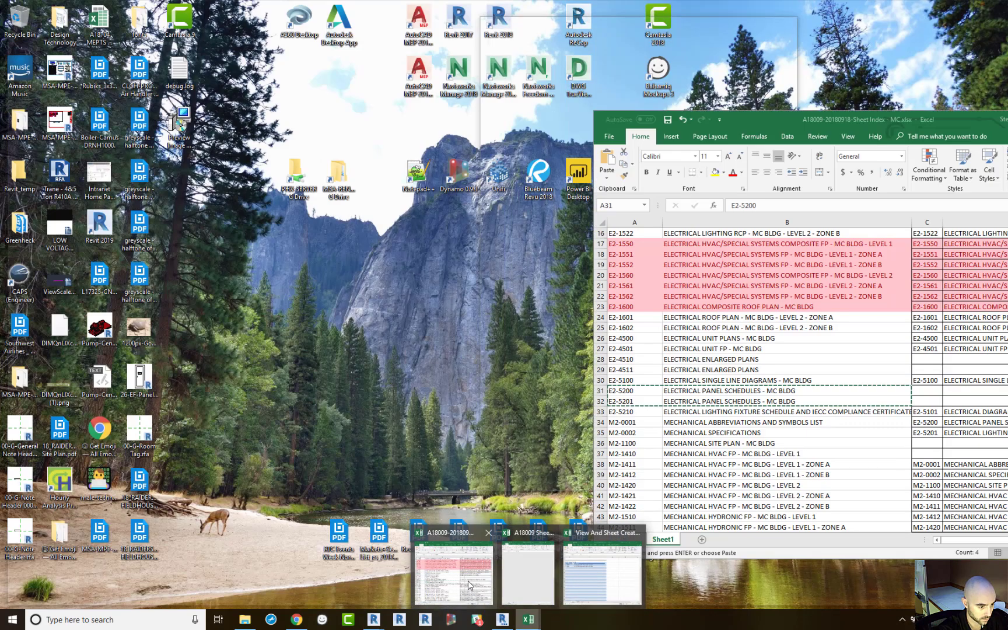
click(468, 580)
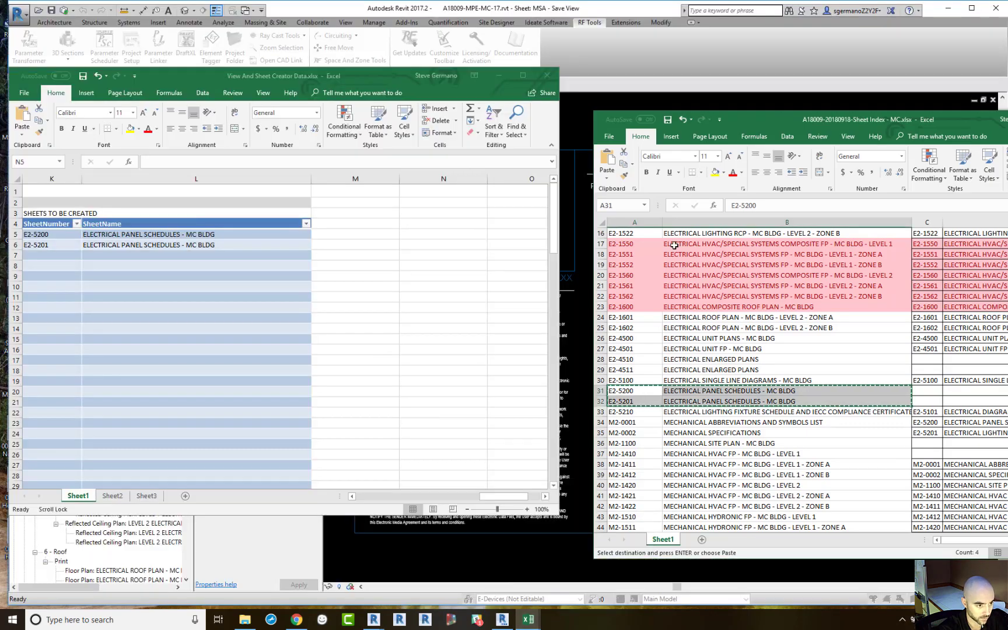
drag(756, 120, 579, 18)
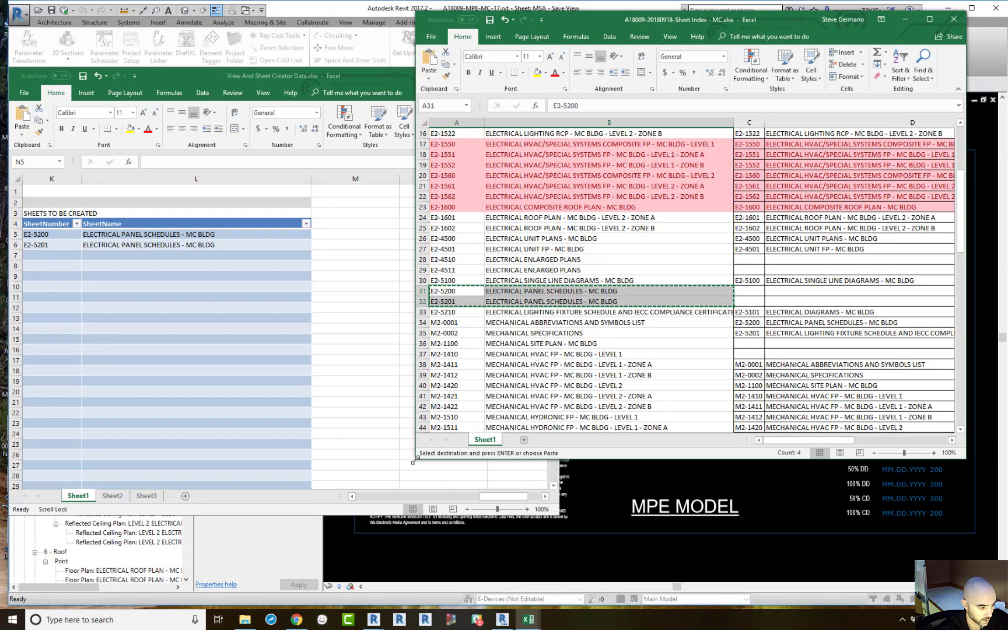
drag(421, 461, 421, 577)
key(super+Right)
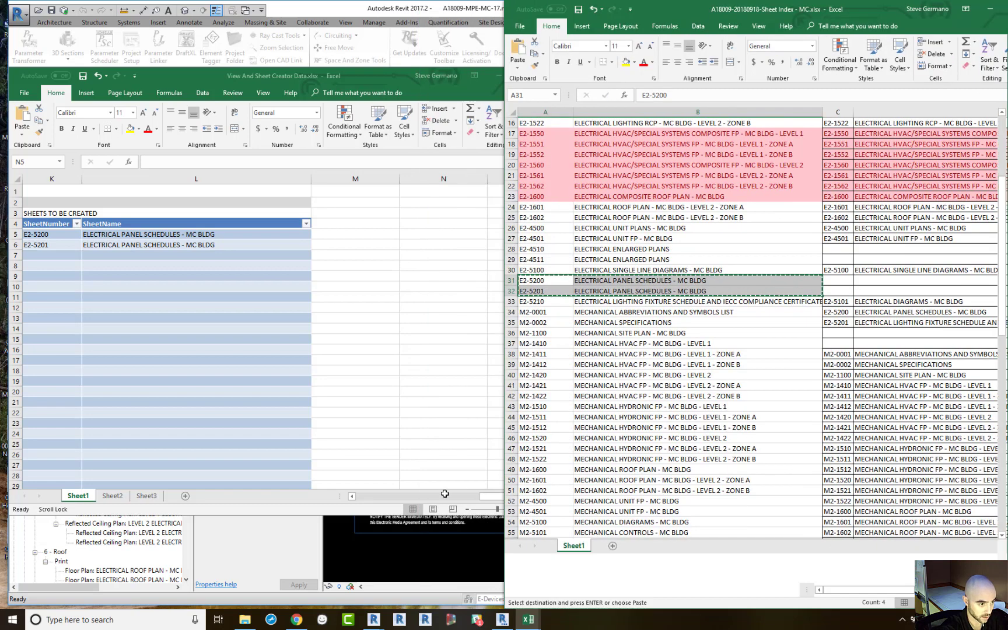
click(140, 154)
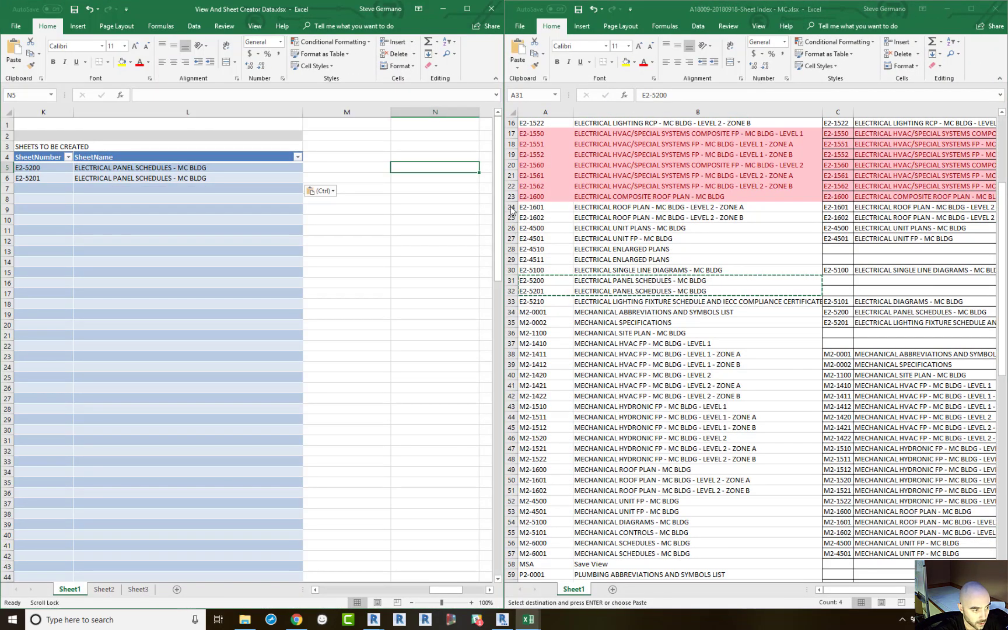
drag(479, 204, 379, 215)
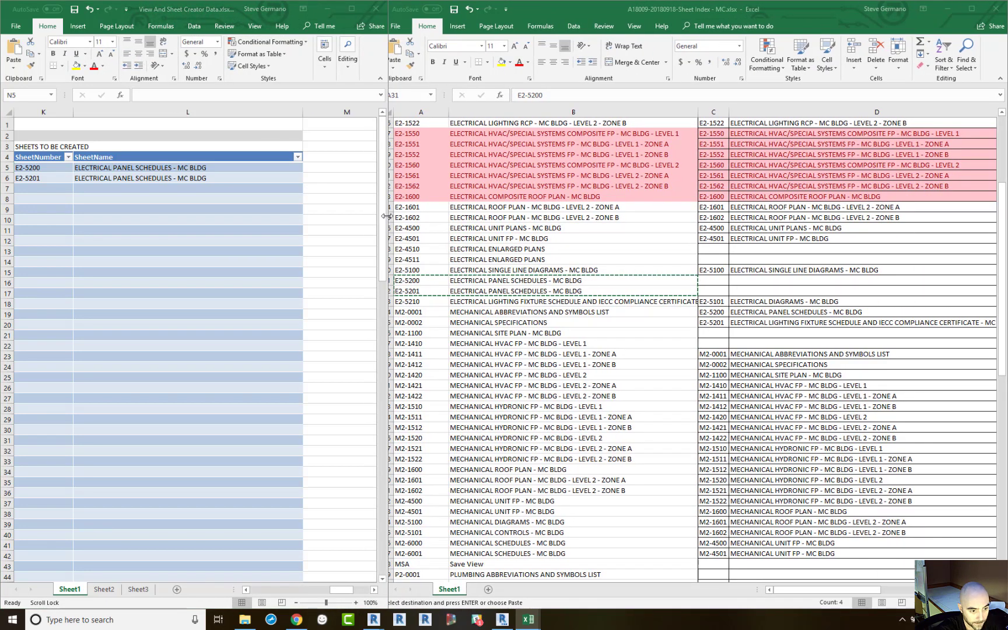
Maximize the MC sheet index workbook and apply the Good cell style to rows 31 and 32.
click(749, 259)
scroll(749, 259, up, 5)
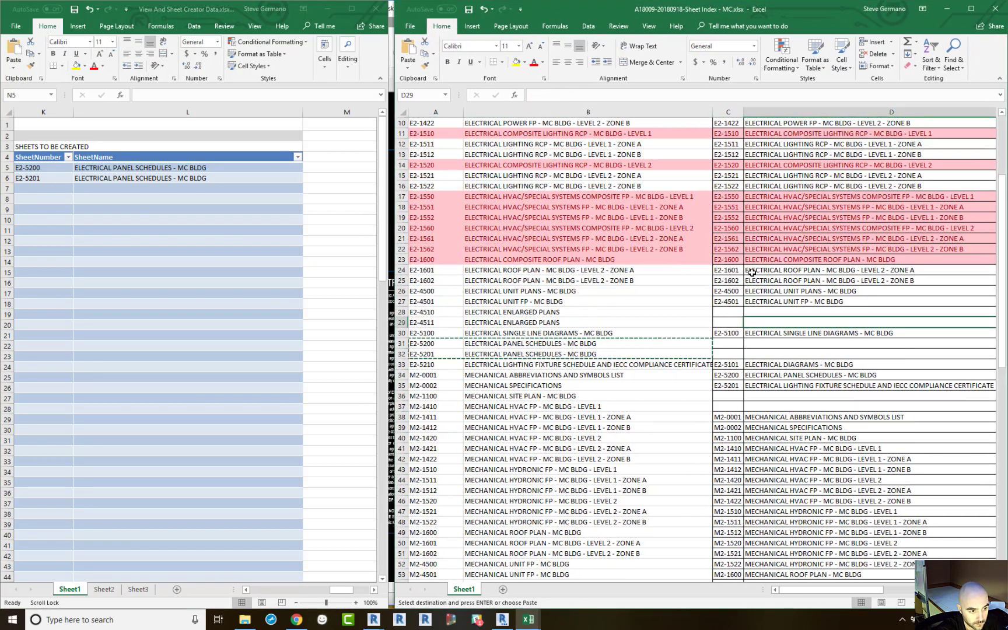
key(super+Up)
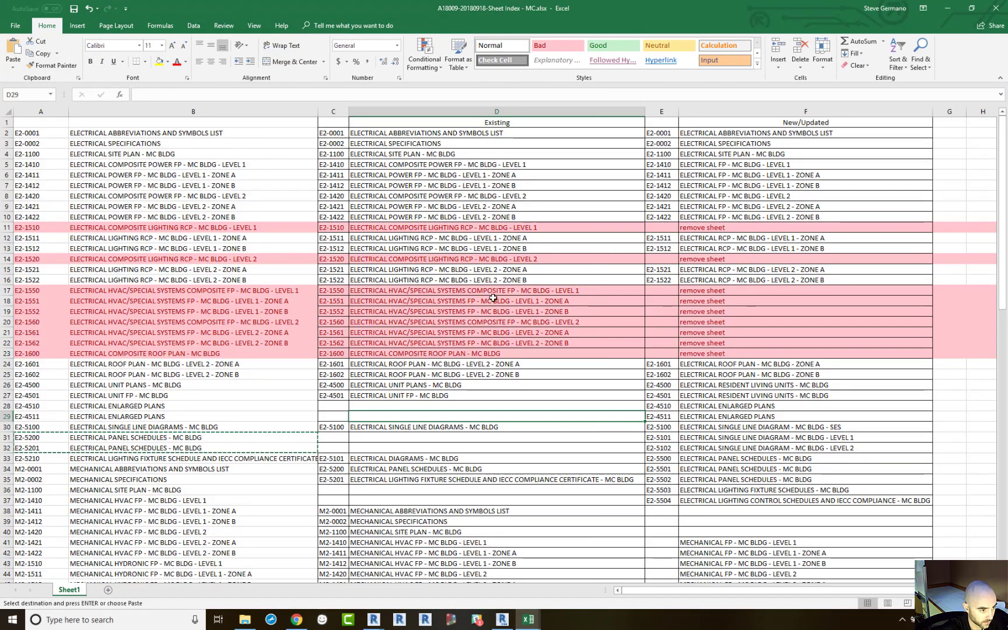
scroll(283, 444, down, 1)
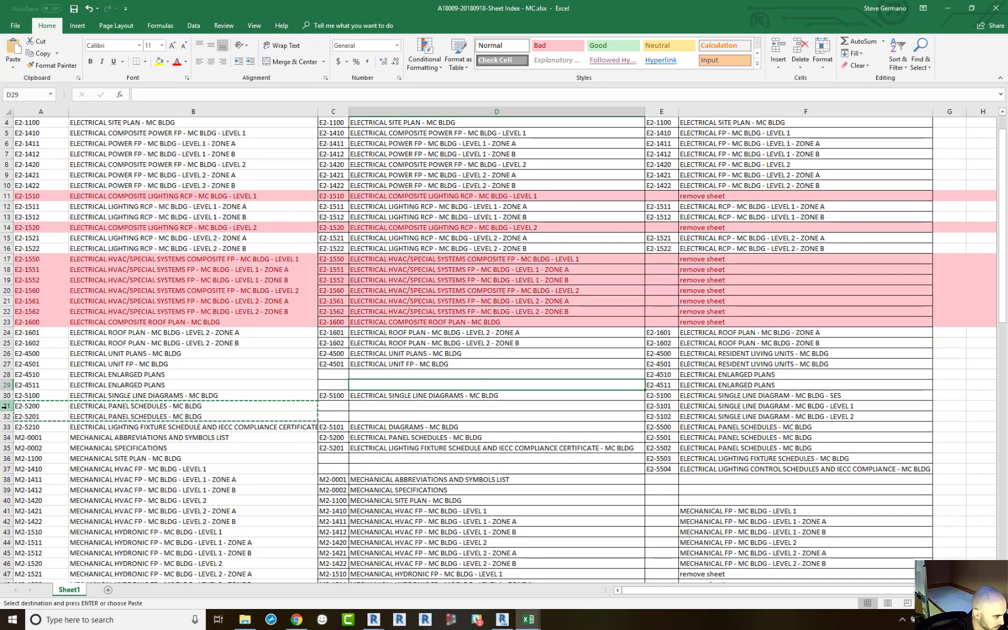
drag(6, 406, 6, 413)
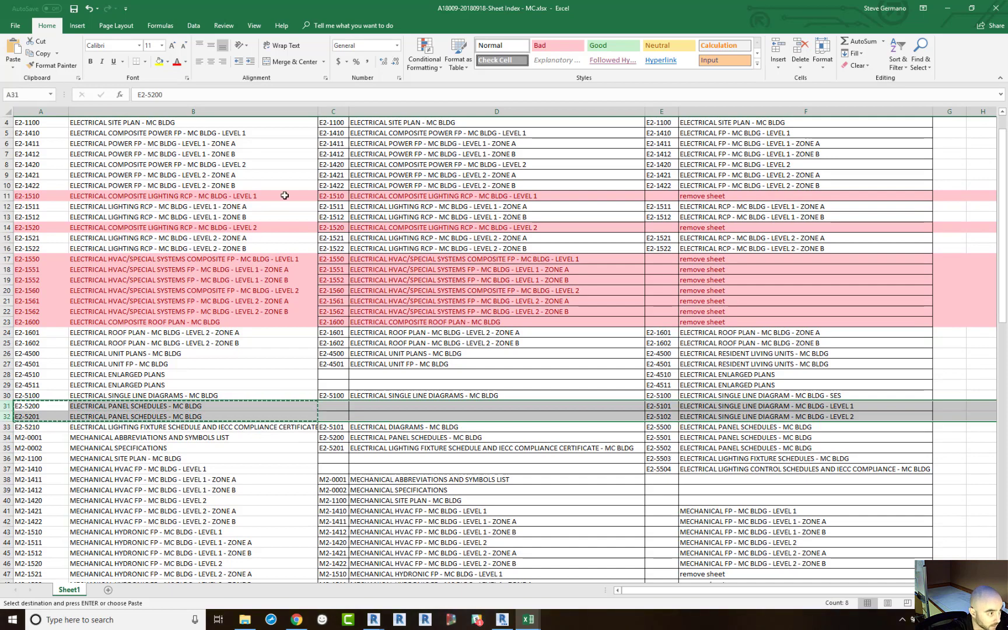
scroll(468, 360, down, 3)
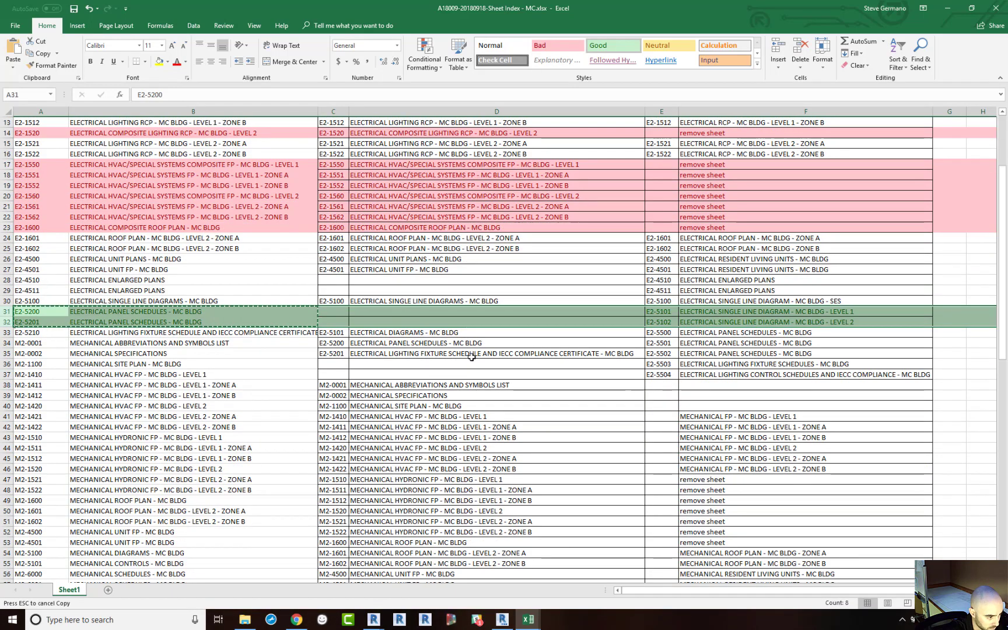
click(450, 363)
key(Escape)
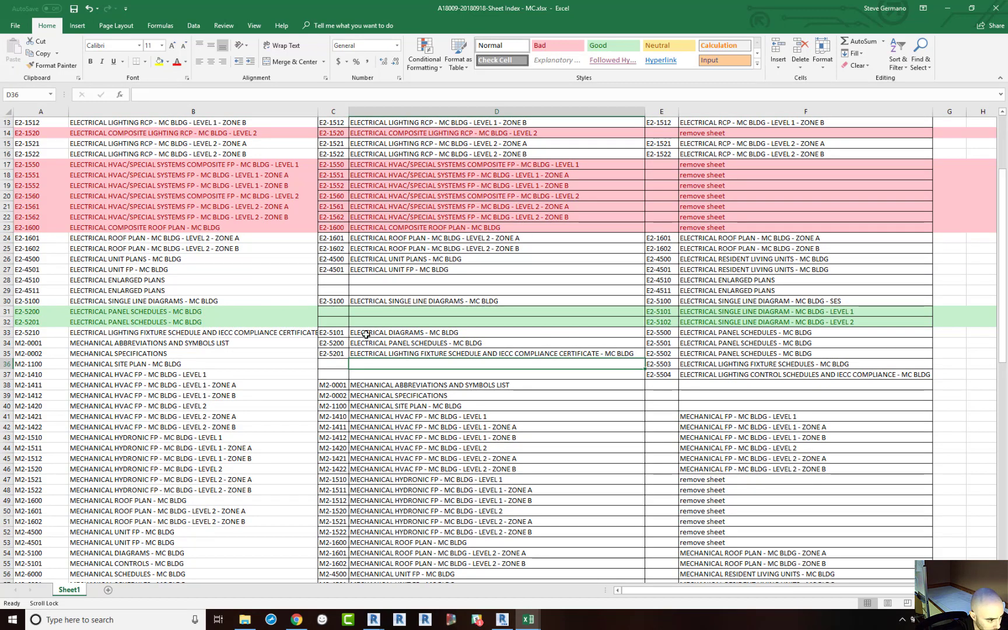
Line up the existing sheets with the client's updated index, placing E2-5101 ELECTRICAL DIAGRAMS in row 31.
drag(338, 333, 385, 337)
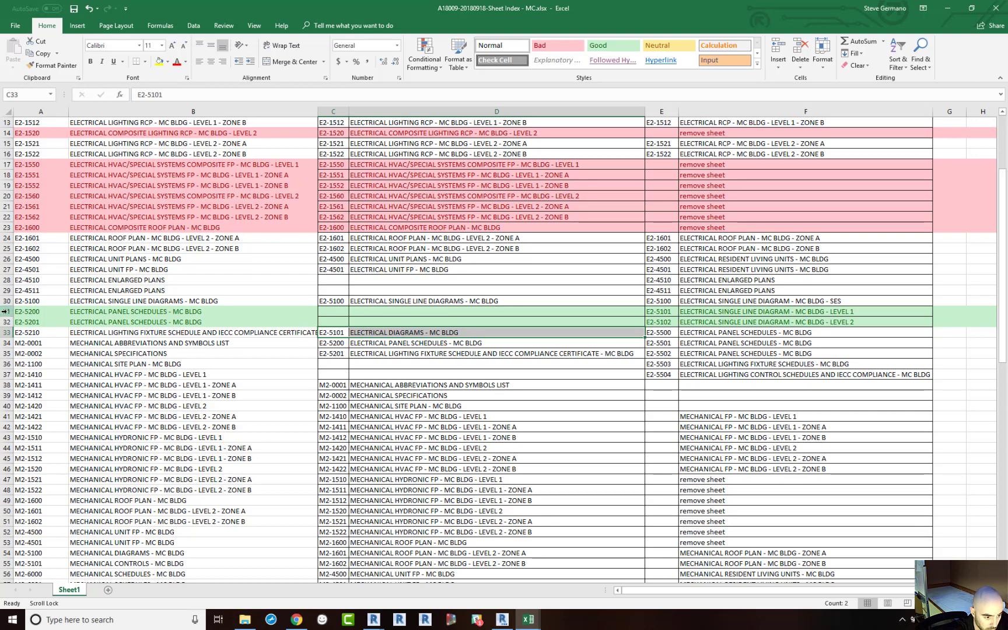
click(118, 310)
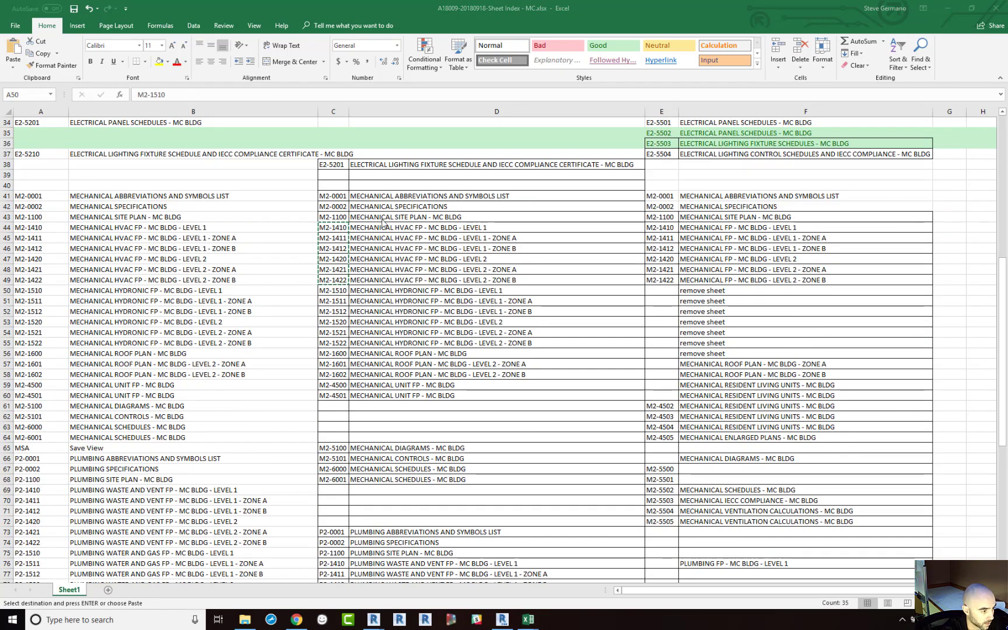
key(shift+space)
click(426, 228)
Examine the green rows 32, 35 and 36 of the index for the additional electrical sheets.
scroll(426, 228, up, 2)
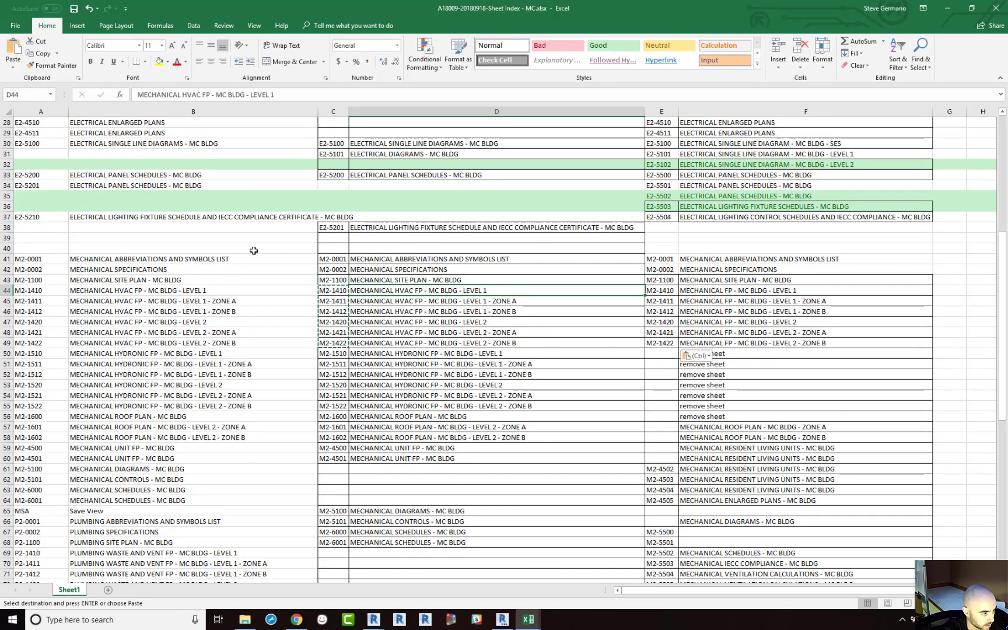
scroll(332, 247, up, 3)
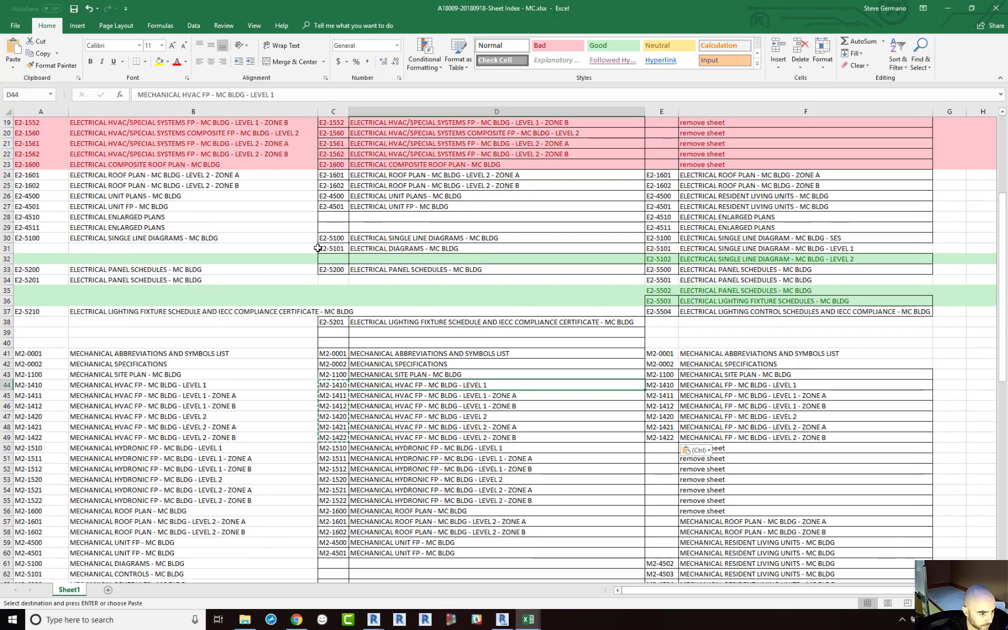
click(7, 258)
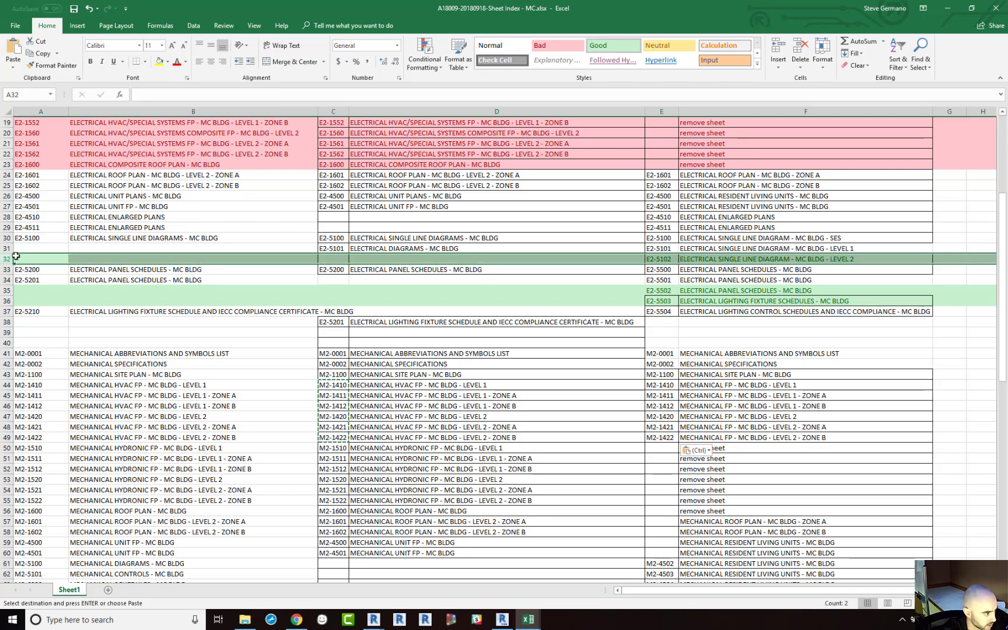
drag(6, 270, 6, 302)
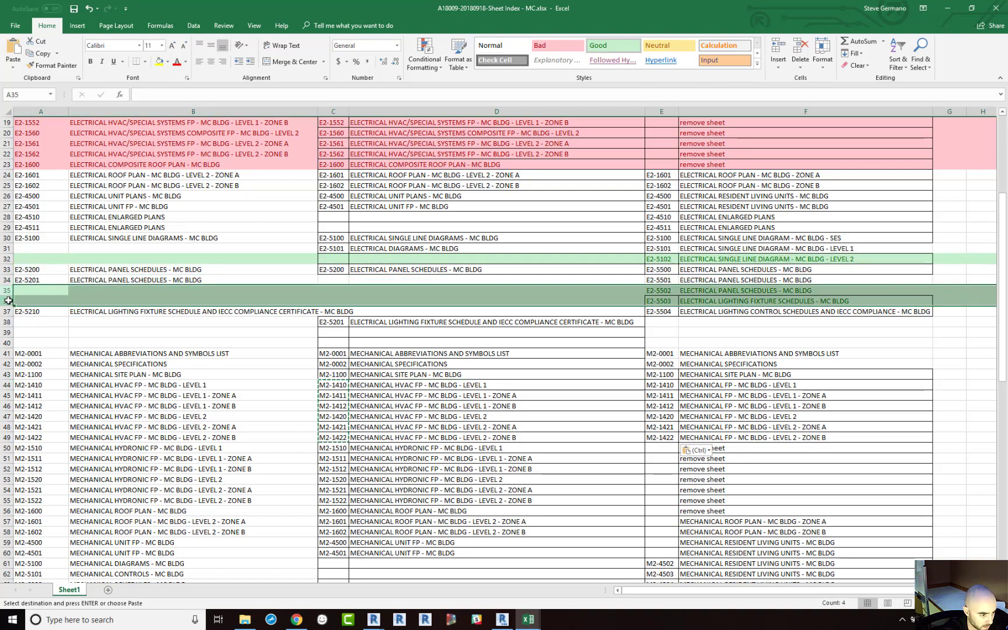
click(528, 621)
click(615, 557)
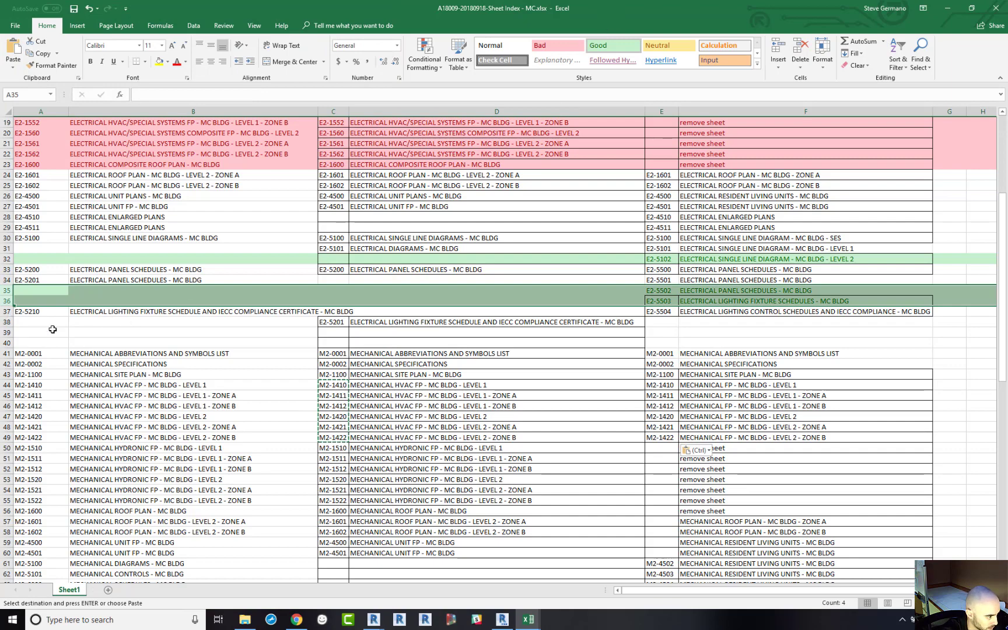
Apply the Bad cell style to rows 50 to 56, covering the remove-sheet entries M2-1510 through M2-1600.
scroll(131, 330, down, 2)
drag(6, 291, 10, 447)
click(300, 389)
click(557, 45)
Copy the mechanical sheet numbers M2-1601, M2-1602, M2-4500 and M2-4501 from C57:C60 into E57:E60.
scroll(488, 260, down, 1)
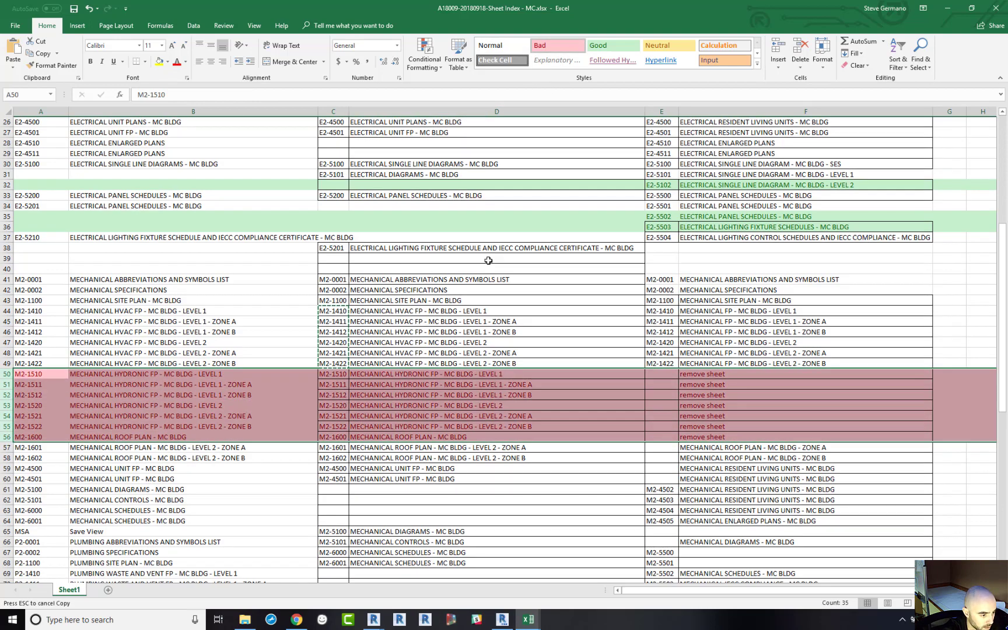
scroll(488, 260, down, 5)
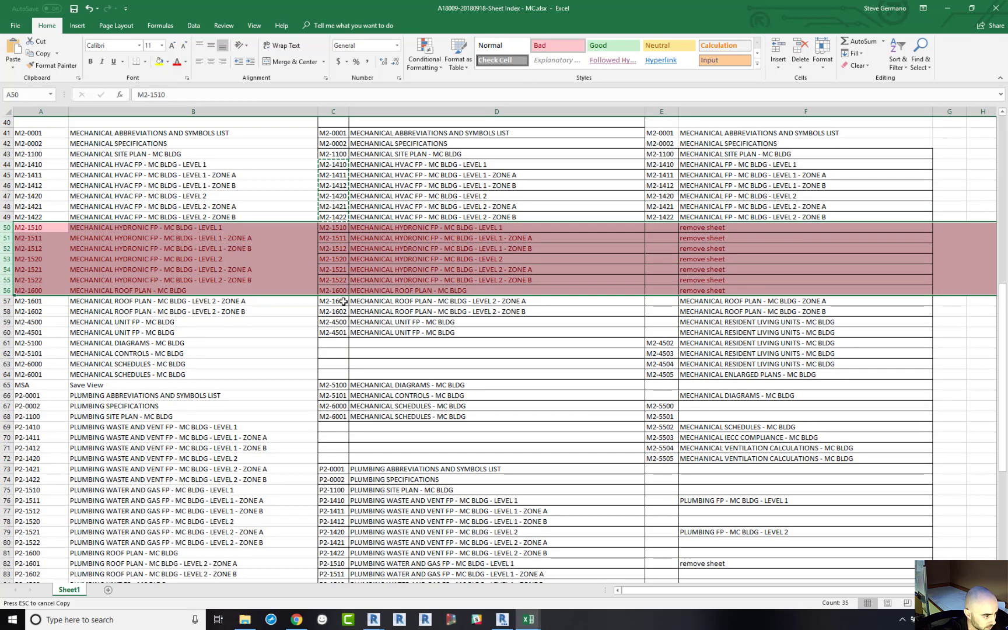
drag(344, 302, 337, 332)
key(ctrl+c)
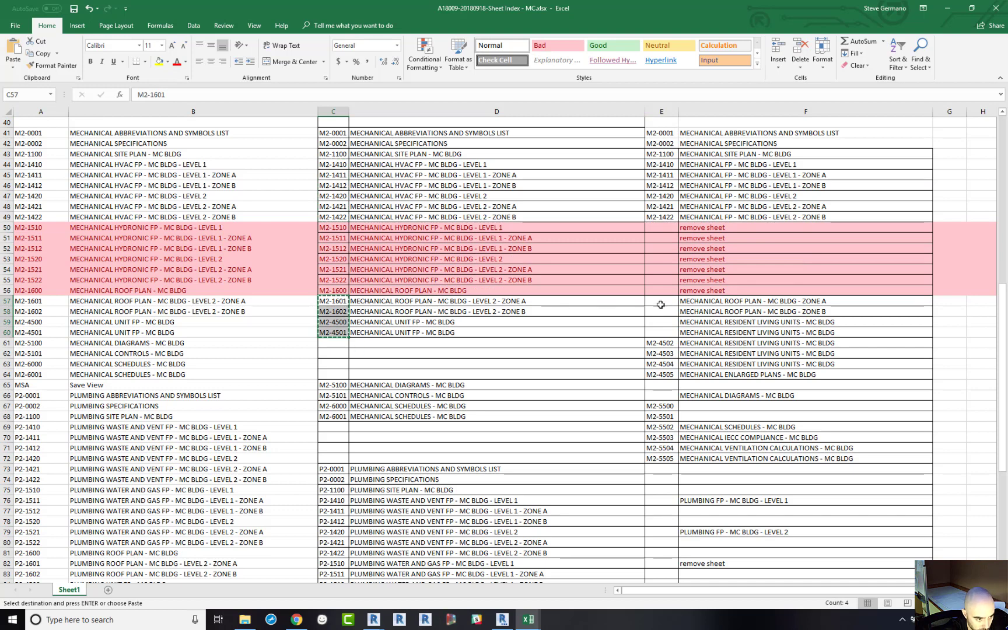
drag(661, 304, 661, 334)
key(ctrl+v)
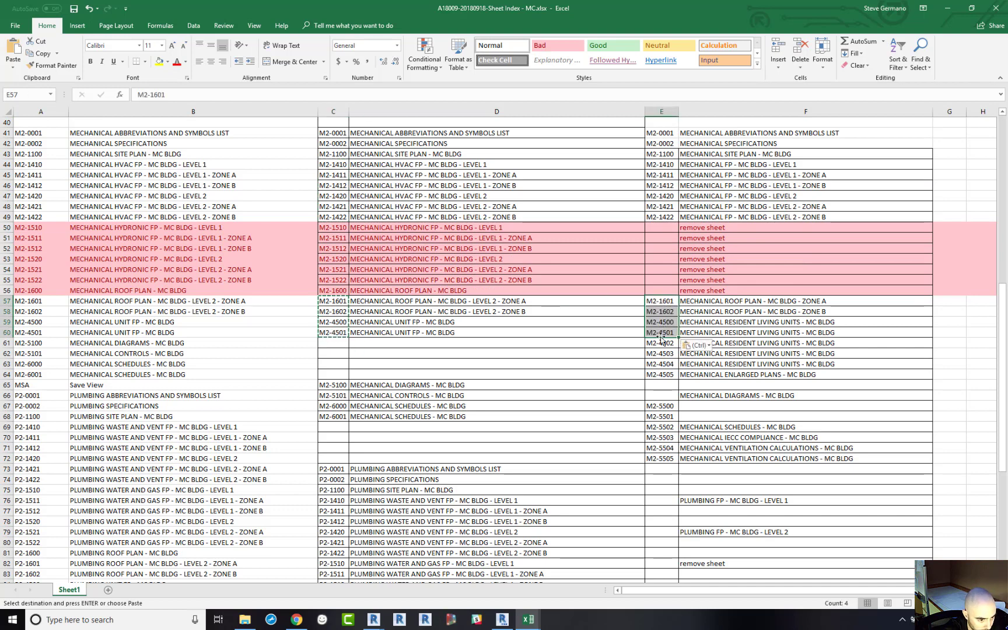
click(614, 350)
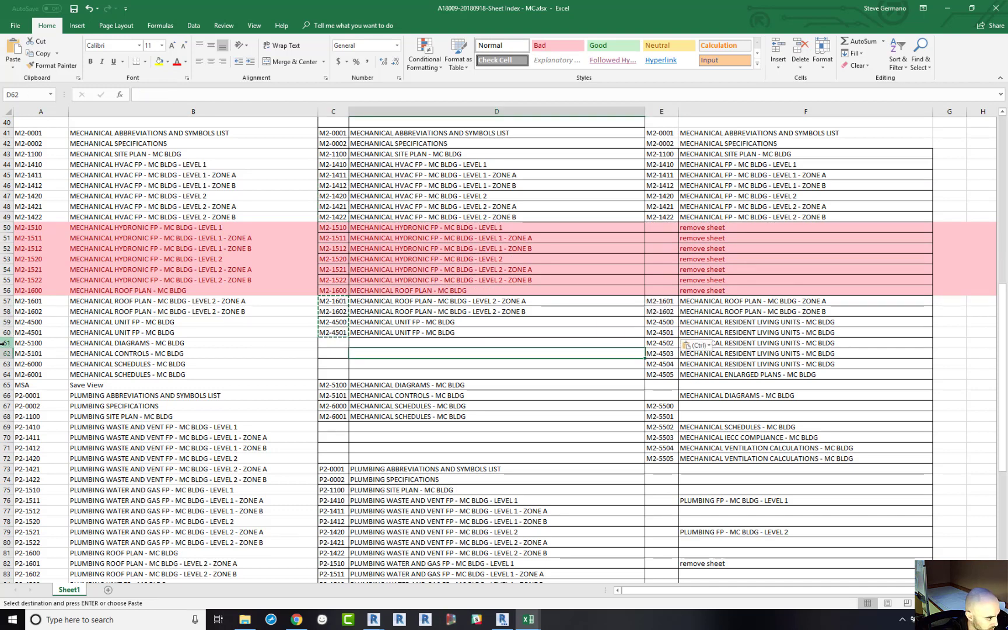
drag(4, 342, 6, 374)
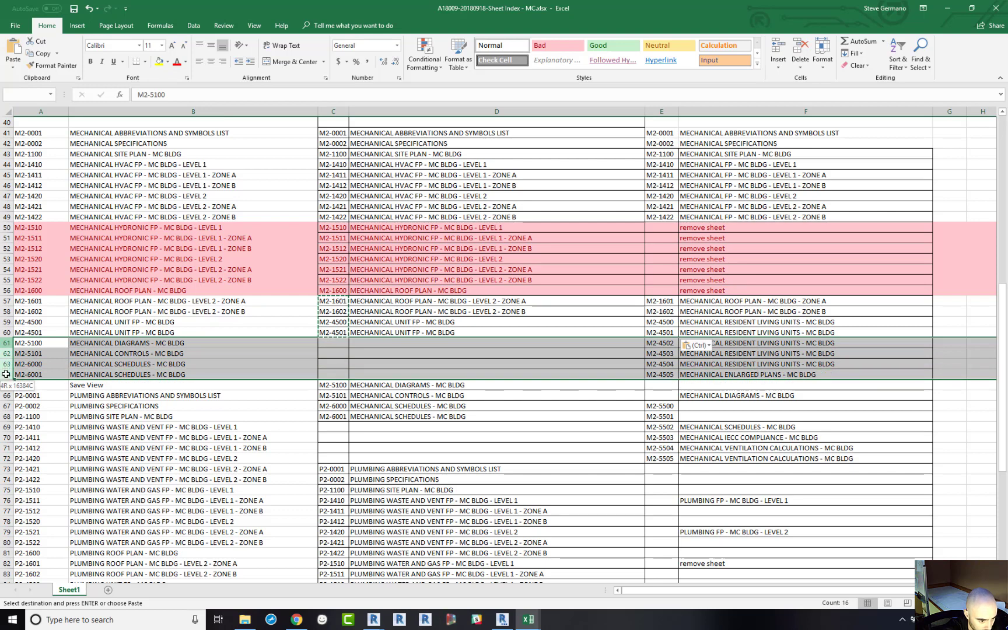
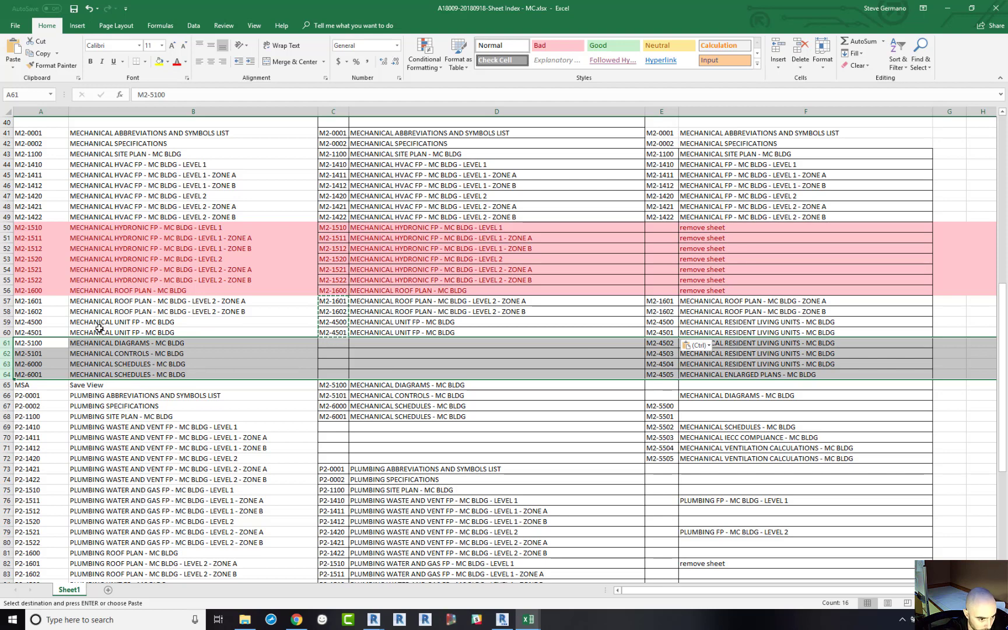
drag(22, 321, 769, 334)
key(Escape)
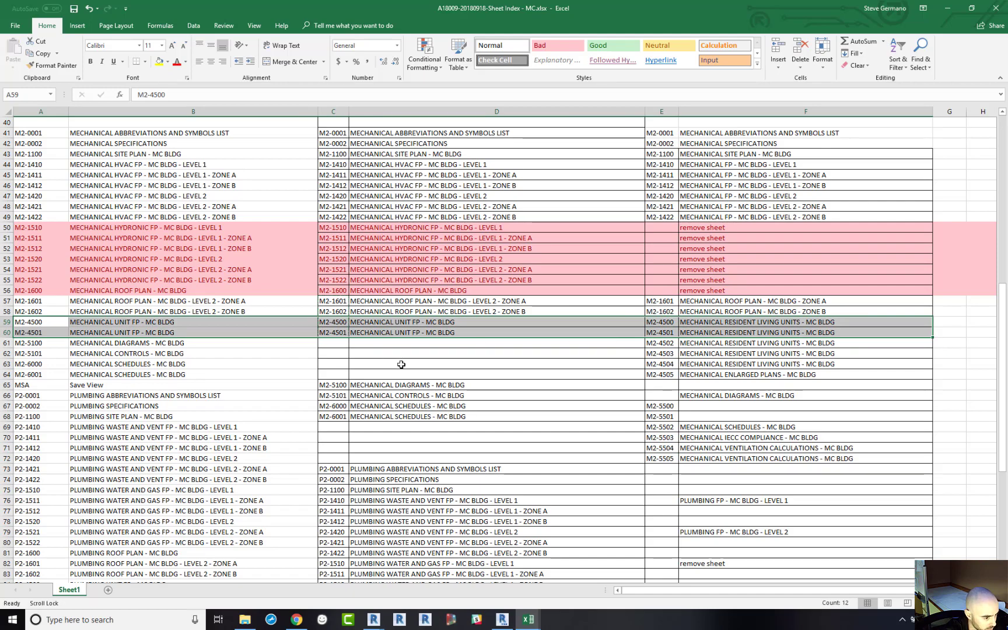
Move the existing sheet entries M2-5100 through SKP-01 in A61:B92 down four rows so they start at A65.
click(39, 343)
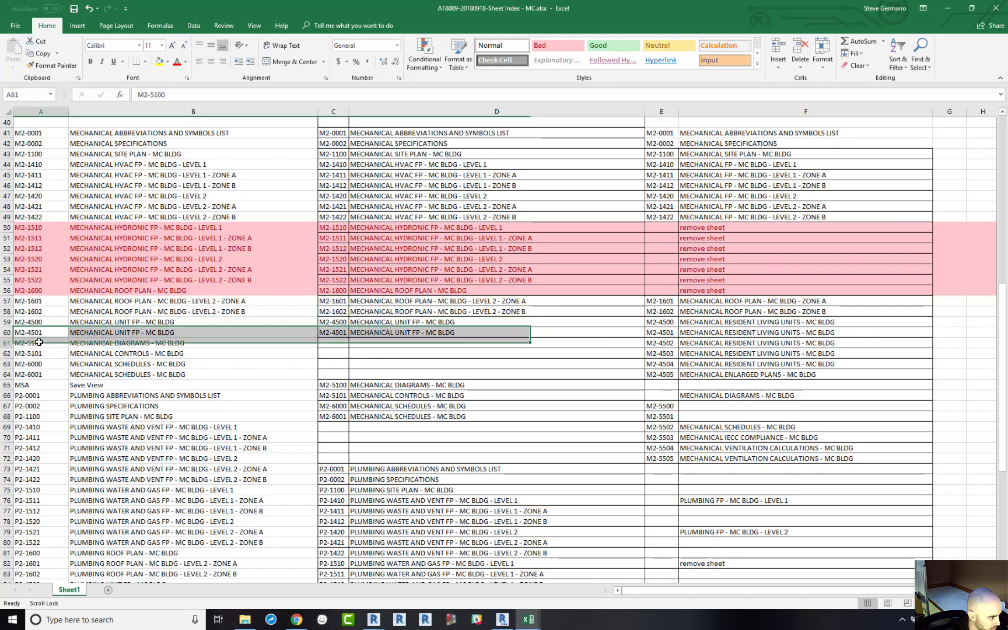
scroll(143, 425, down, 8)
shift+click(139, 412)
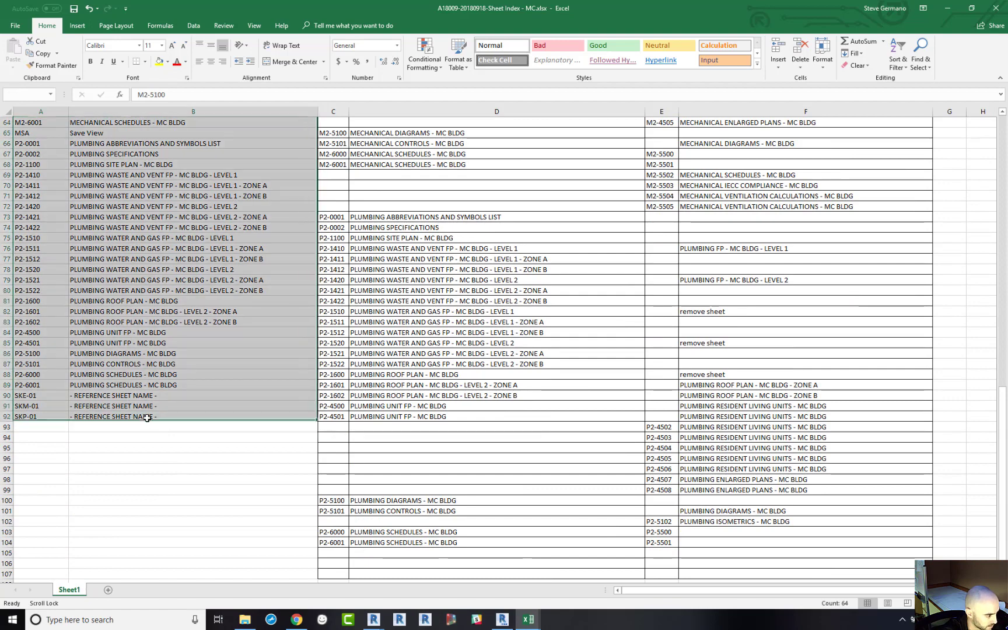
scroll(140, 411, up, 4)
key(ctrl+c)
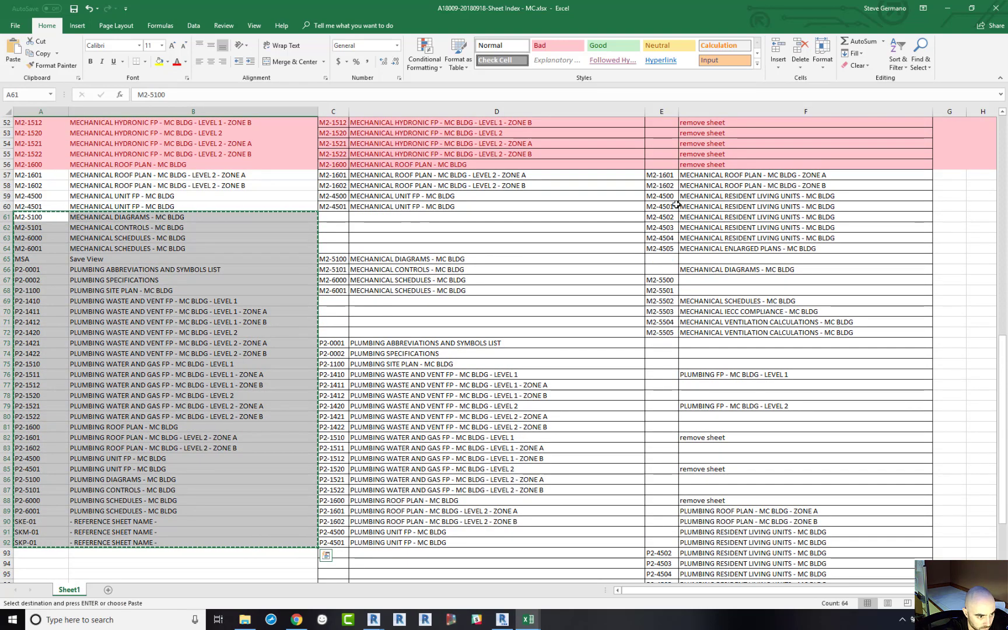
click(666, 255)
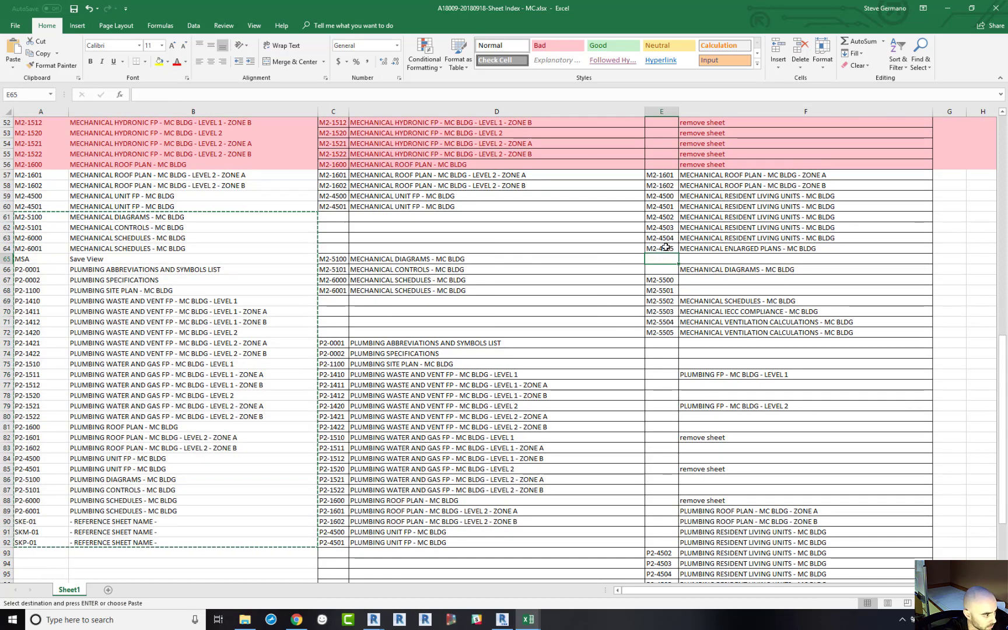
click(665, 248)
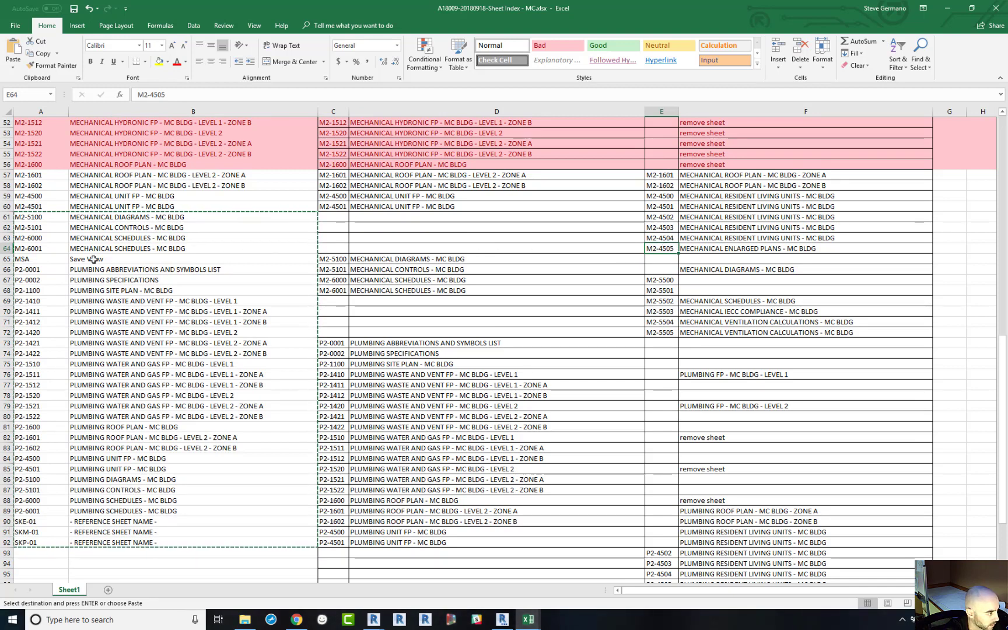
click(35, 259)
key(ctrl+v)
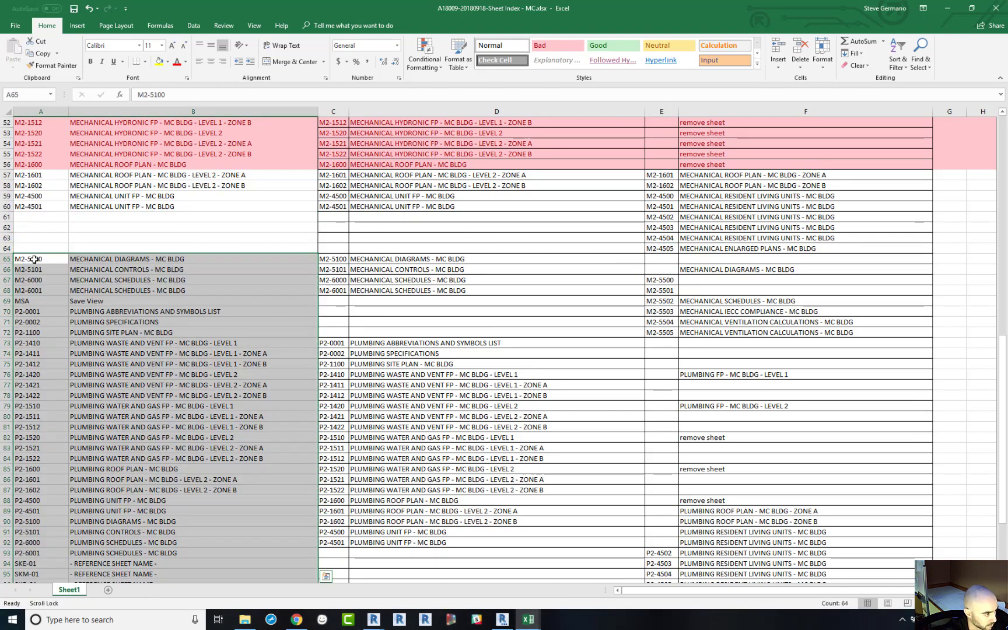
click(80, 229)
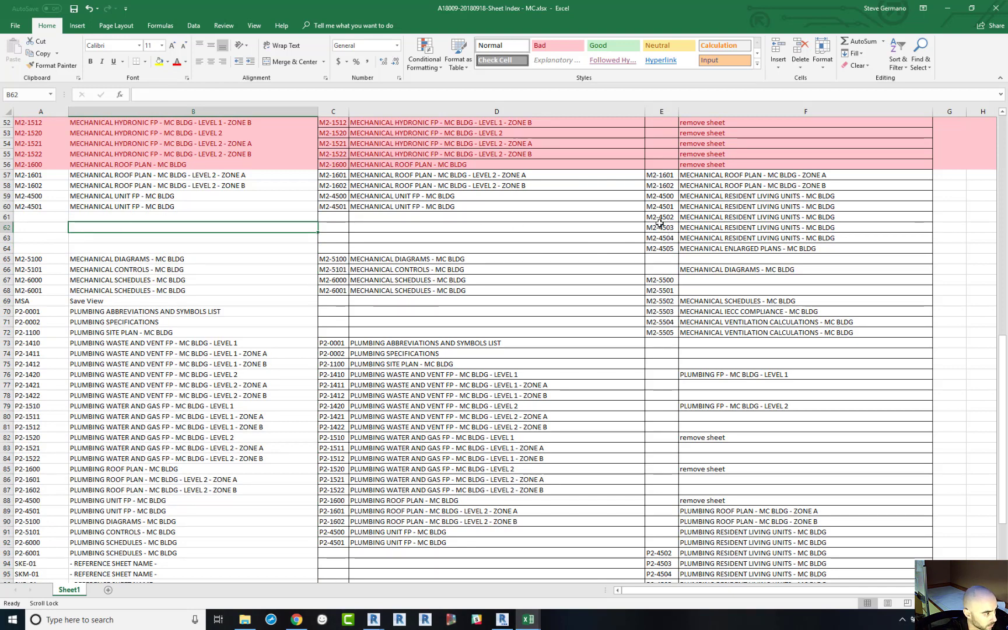
Copy sheets M2-4502 through M2-4505 with their names from E61:F64 into K8 of the View And Sheet Creator Data workbook's sheets-to-be-created table.
drag(37, 217, 738, 249)
key(ctrl+c)
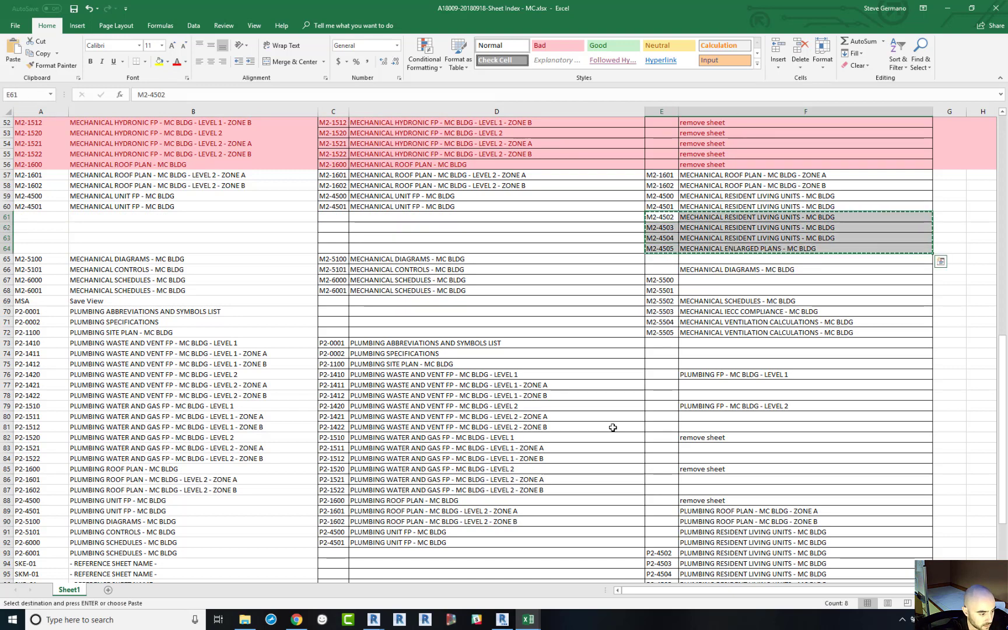
click(528, 619)
click(613, 573)
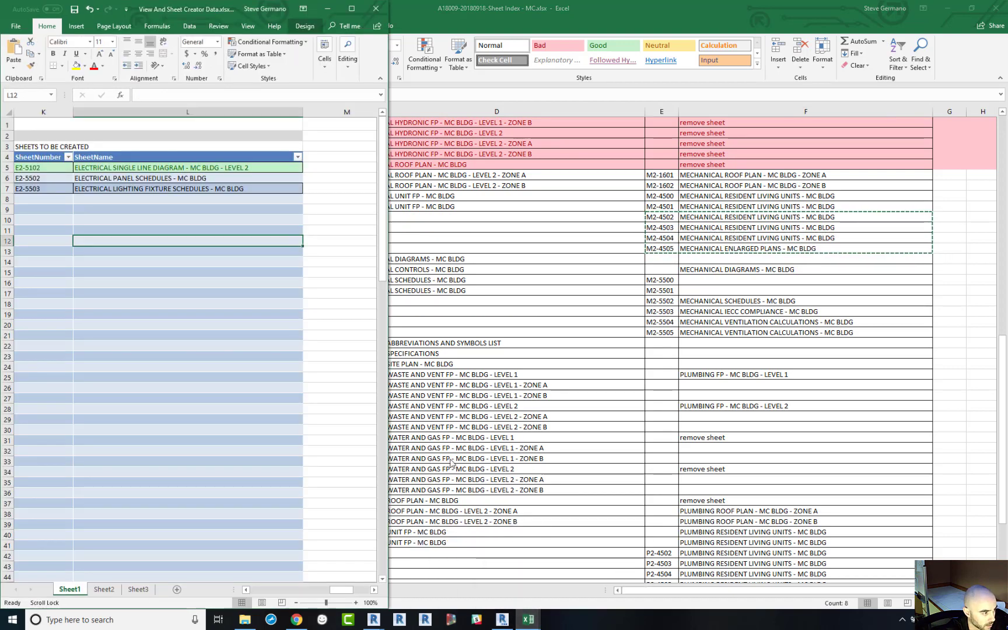
click(44, 199)
key(ctrl+v)
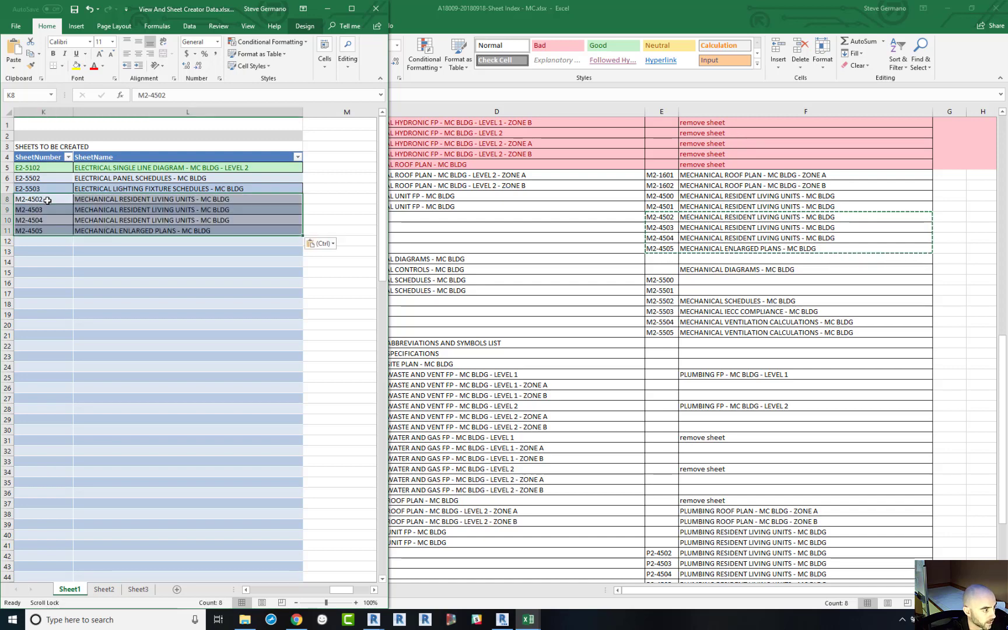
Return to the Sheet Index workbook and apply the Good cell style to rows 61 to 64.
key(alt+Tab)
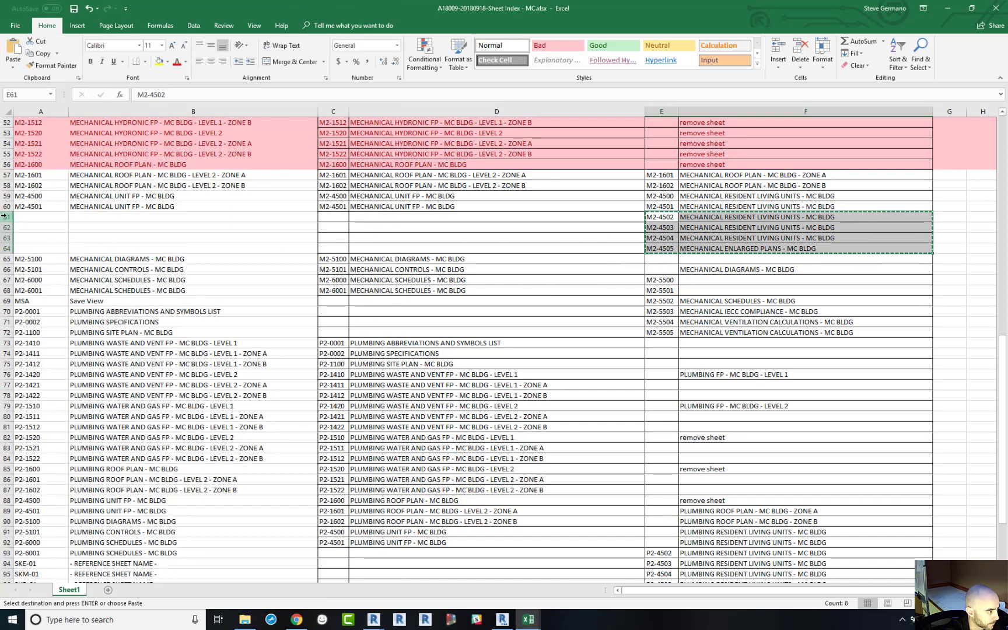
drag(7, 217, 6, 249)
click(617, 45)
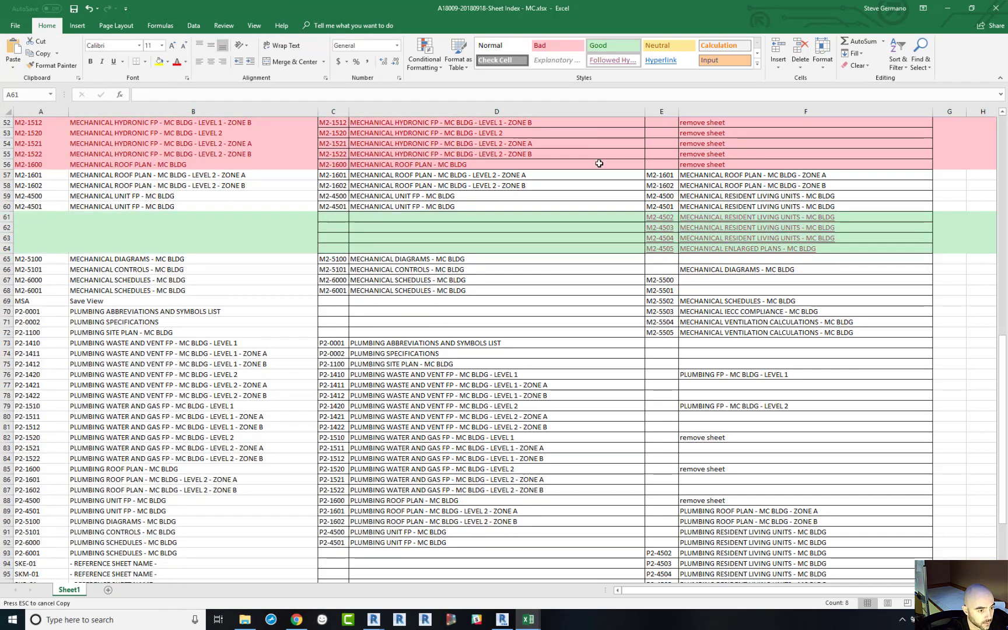
click(598, 163)
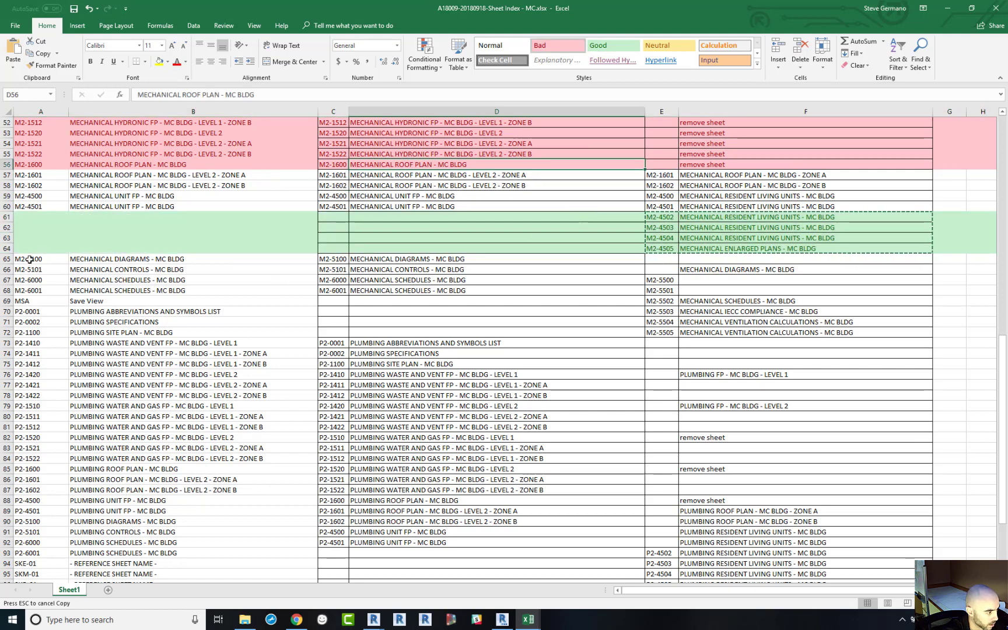
Copy the sheet number M2-5101 from C66 into E66 beside the client's MECHANICAL DIAGRAMS entry.
drag(29, 259, 670, 268)
click(670, 269)
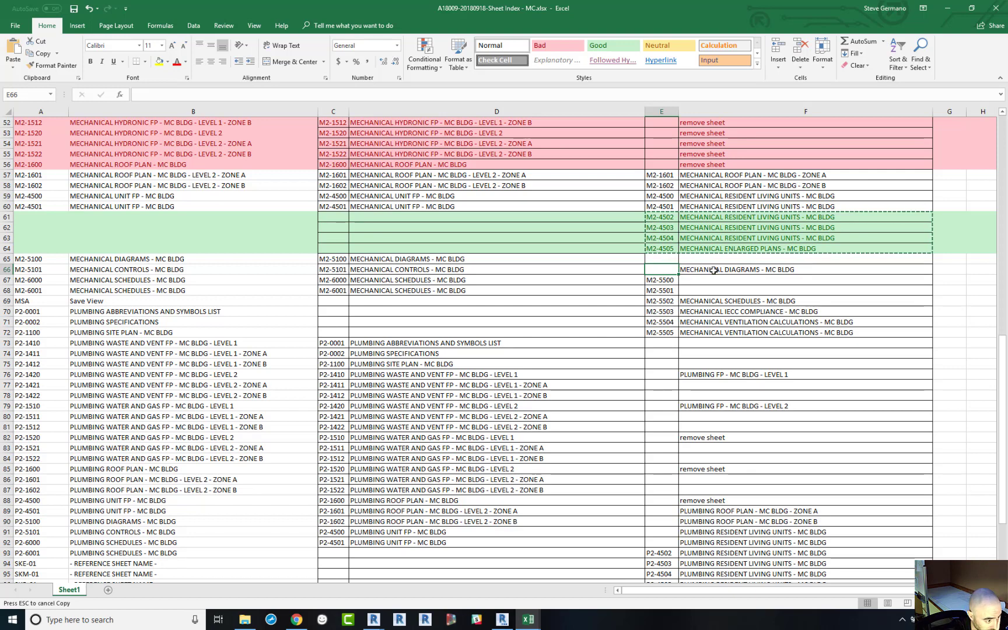
key(Left)
key(Left)
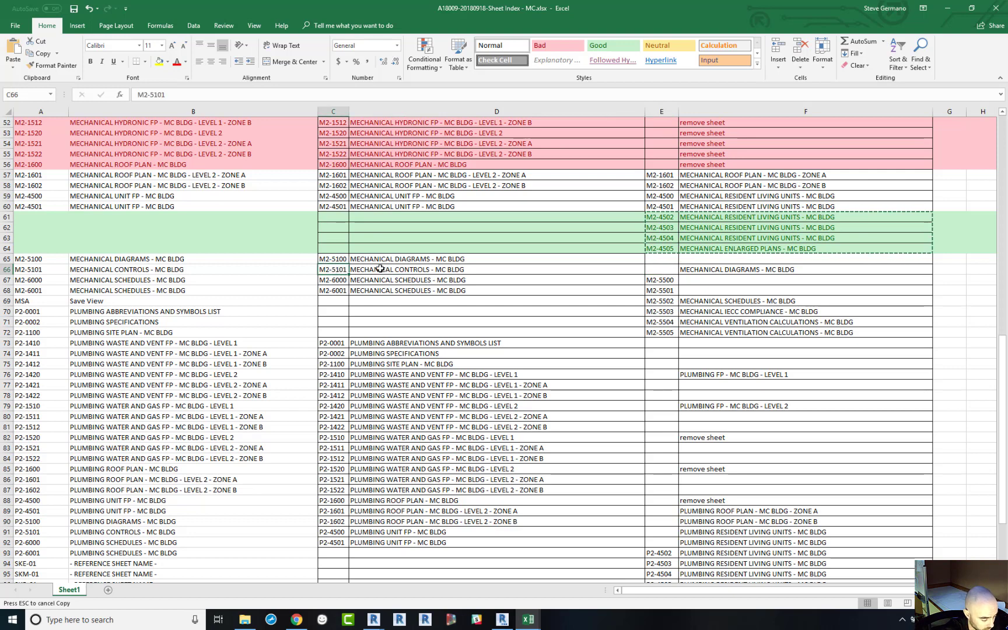
key(ctrl+c)
click(662, 271)
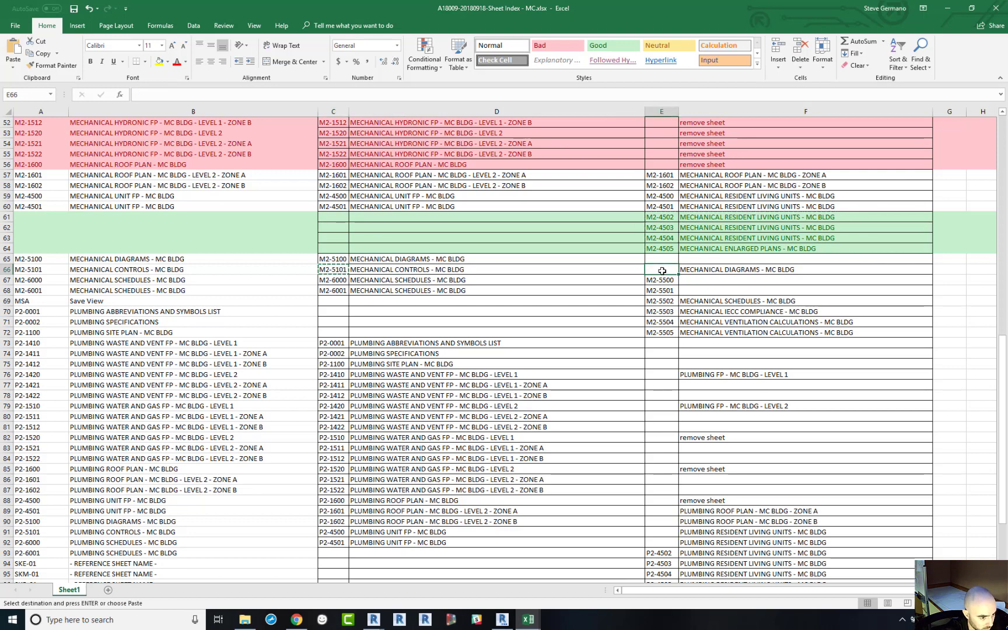
key(ctrl+v)
Copy M2-5100 MECHANICAL DIAGRAMS - MC BLDG from C65:D65 into the client's updated index at E65:F65.
drag(330, 259, 426, 259)
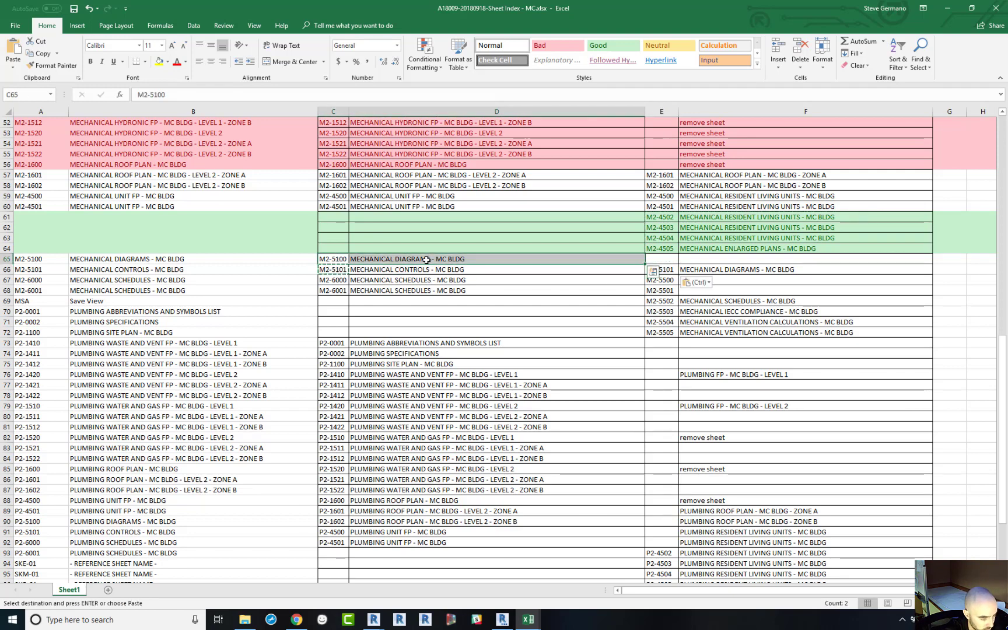
key(ctrl+c)
click(661, 260)
key(ctrl+v)
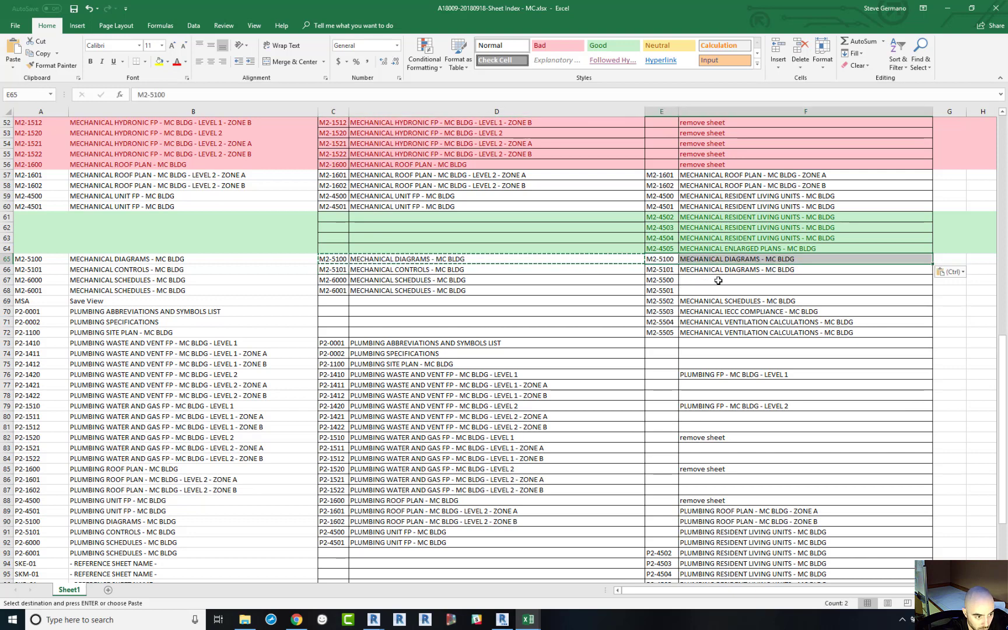
click(714, 282)
drag(28, 259, 139, 269)
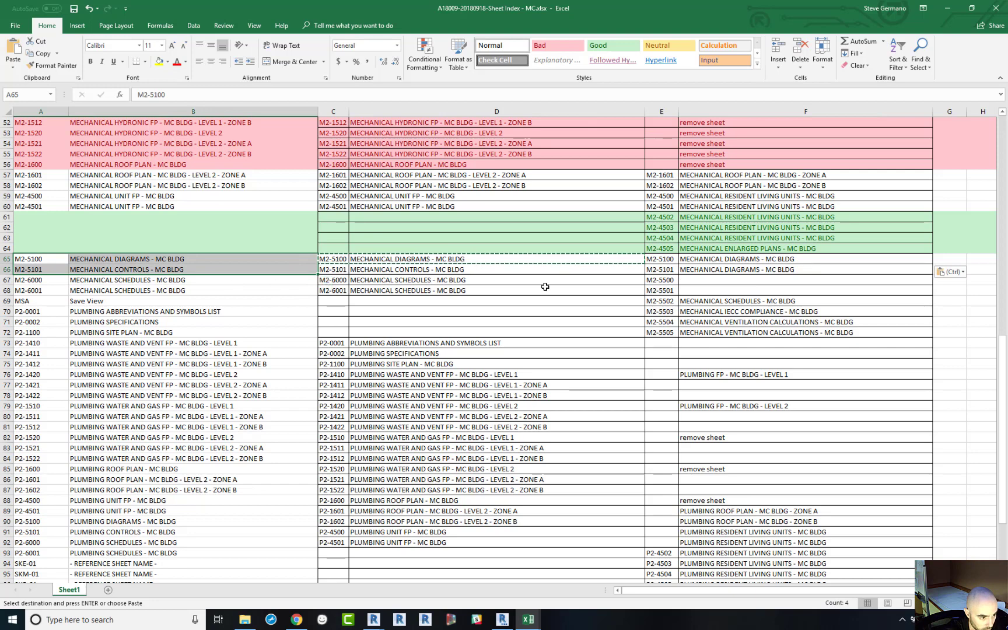
click(376, 289)
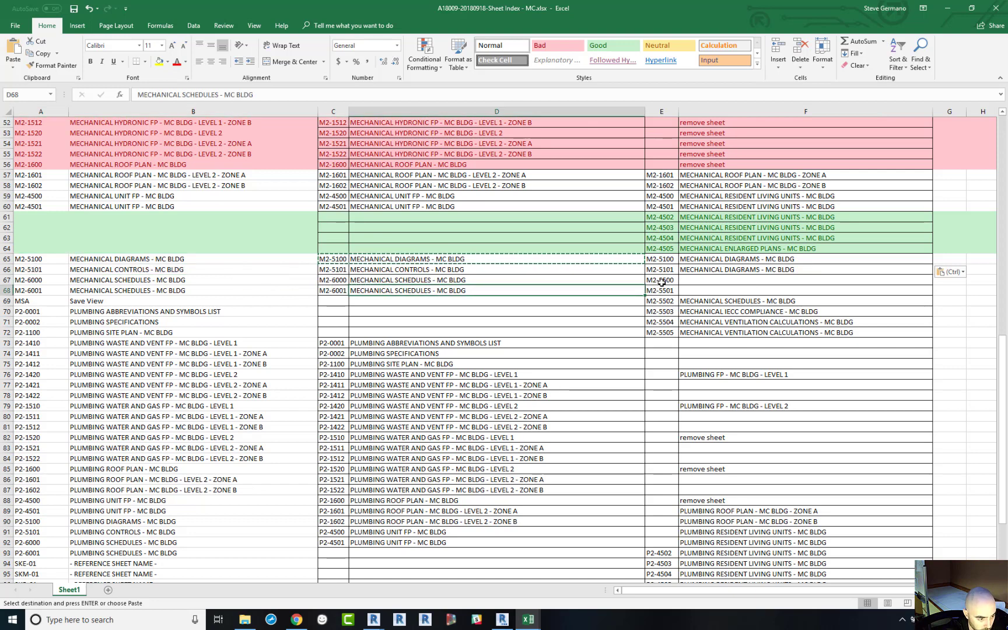
Copy the name MECHANICAL SCHEDULES - MC BLDG from F69 into F67 and F68 for sheets M2-5500 and M2-5501.
drag(661, 283, 666, 291)
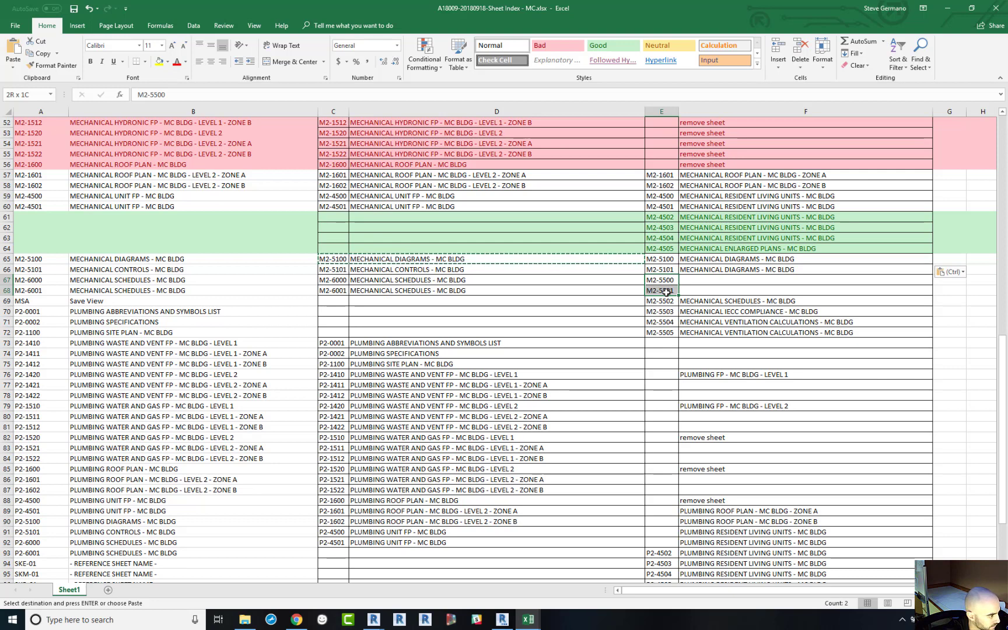
mouse_move(666, 291)
mouse_down()
mouse_move(744, 294)
mouse_move(709, 289)
mouse_up()
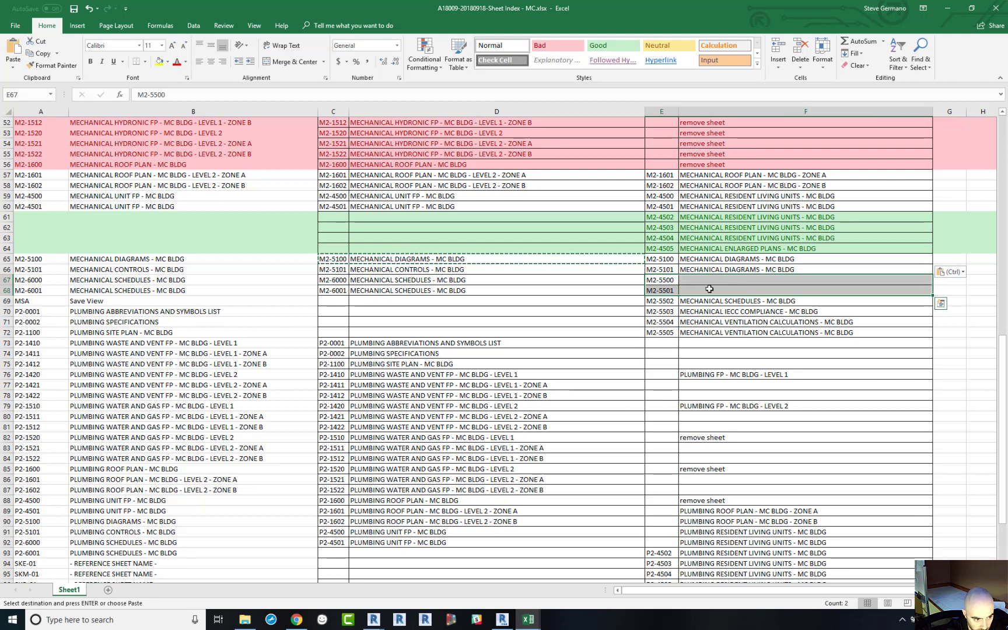
click(722, 301)
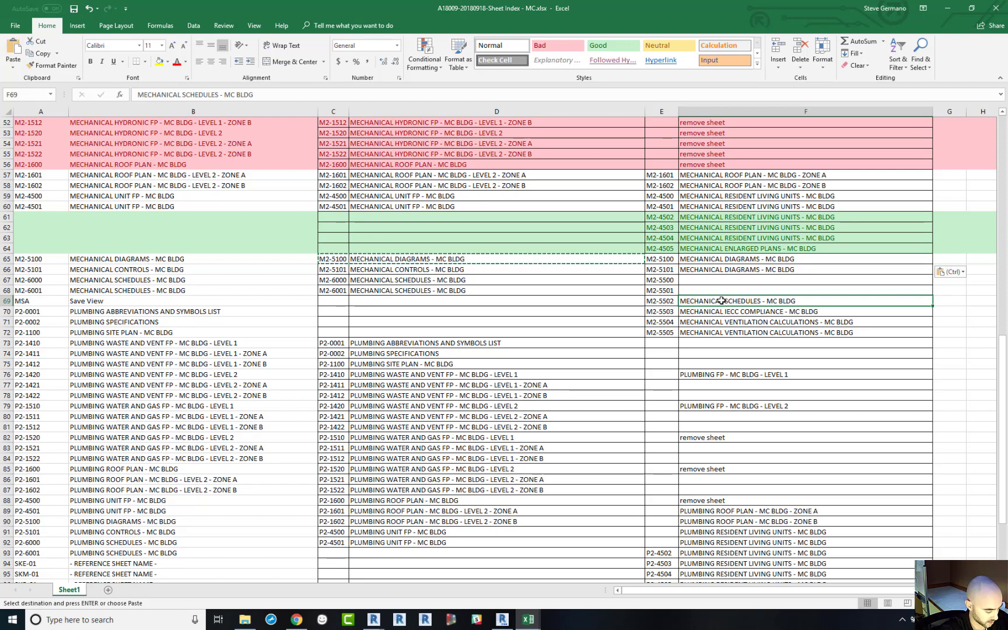
click(701, 280)
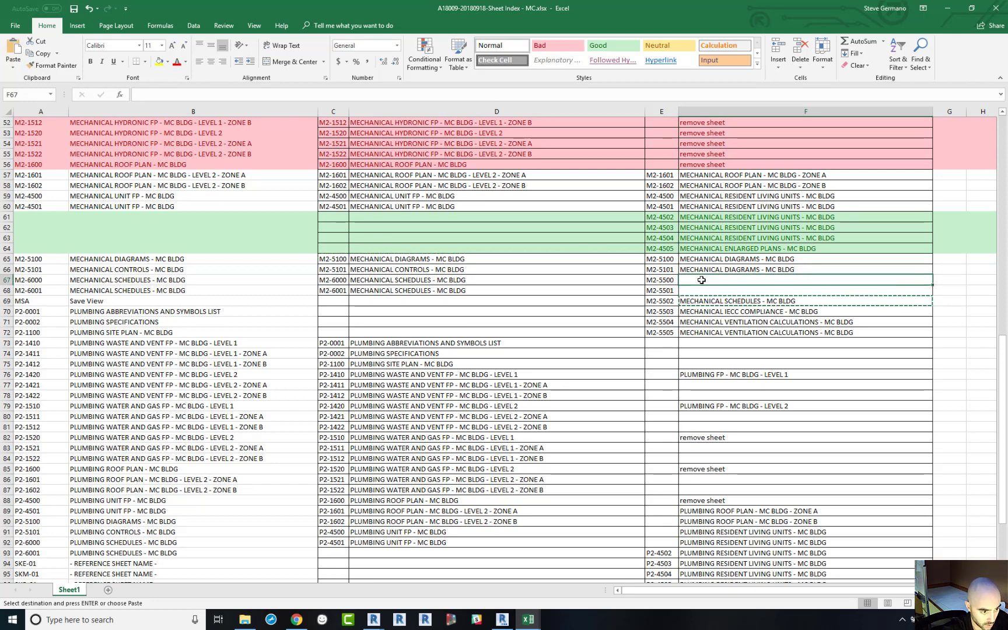
key(ctrl+v)
click(703, 292)
key(ctrl+v)
drag(653, 281, 694, 291)
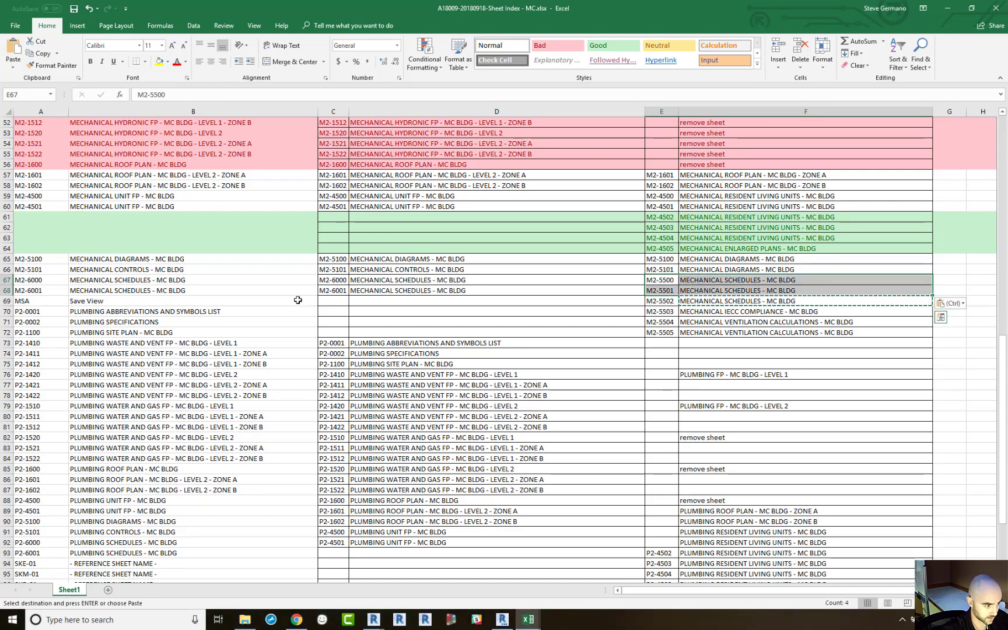
click(22, 280)
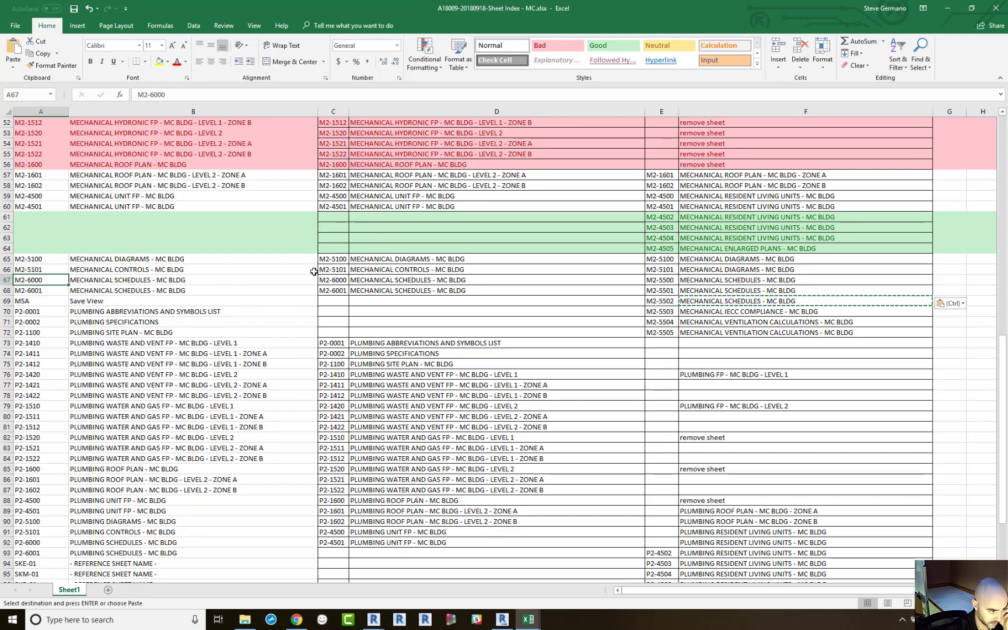
drag(336, 281, 728, 295)
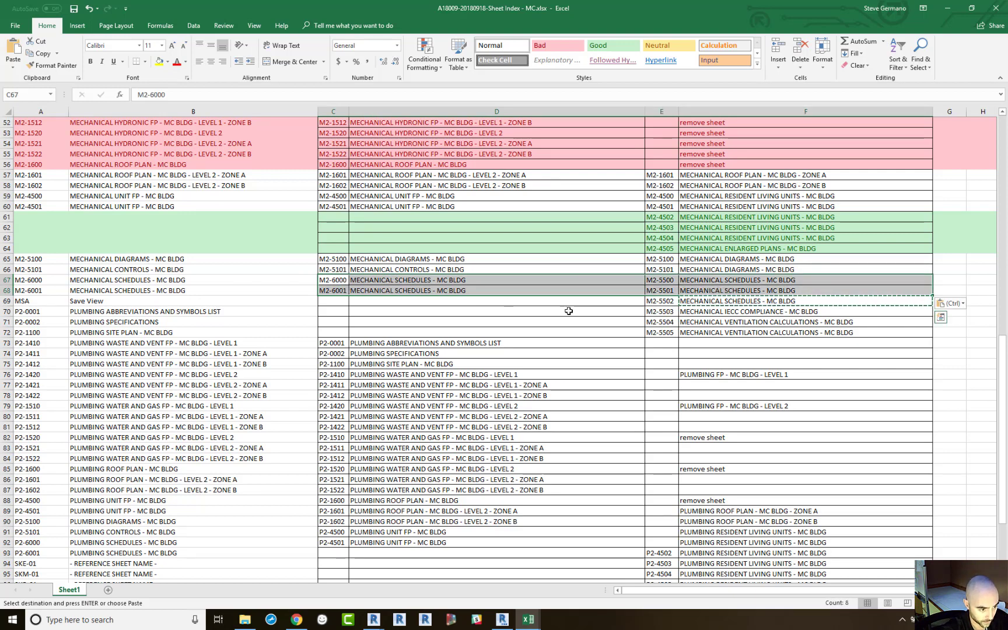
Copy sheets M2-5502 to M2-5505 from E69:F72 into the View And Sheet Creator Data workbook's sheets-to-be-created table, starting at K12.
click(664, 302)
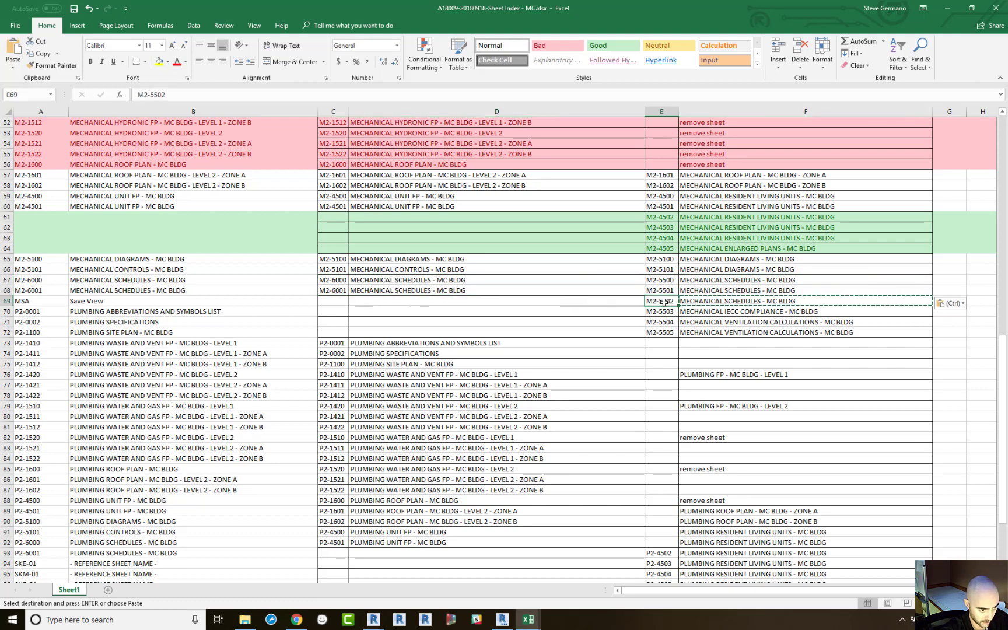
drag(664, 302, 770, 309)
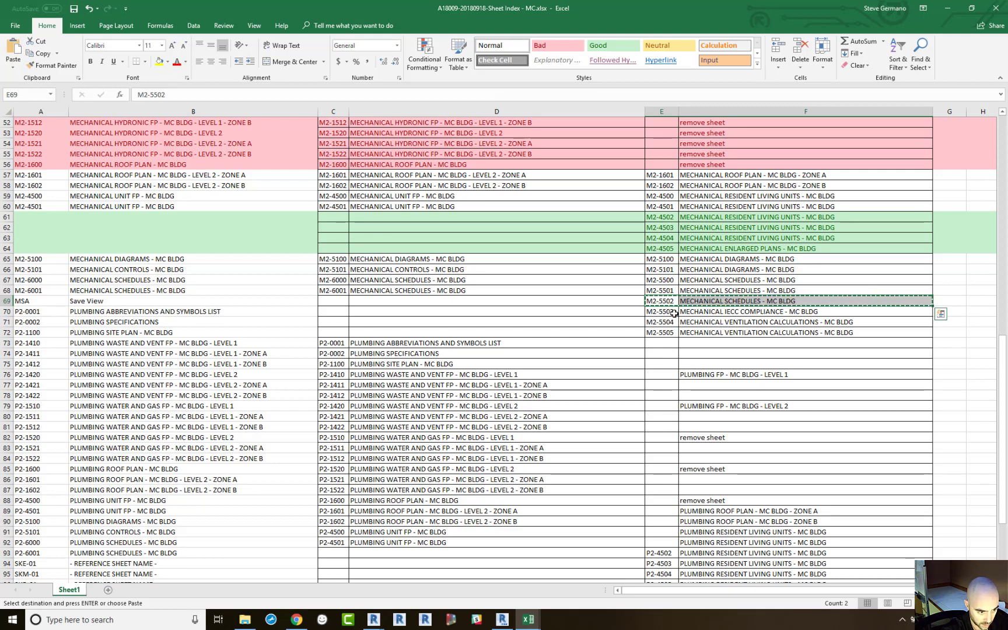
drag(661, 302, 773, 333)
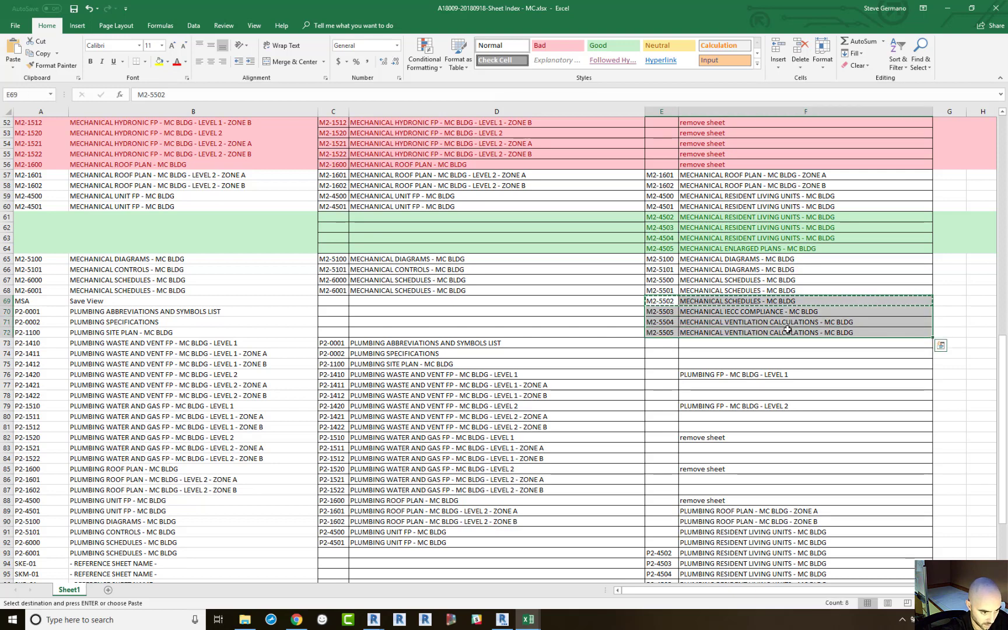
click(527, 619)
click(613, 575)
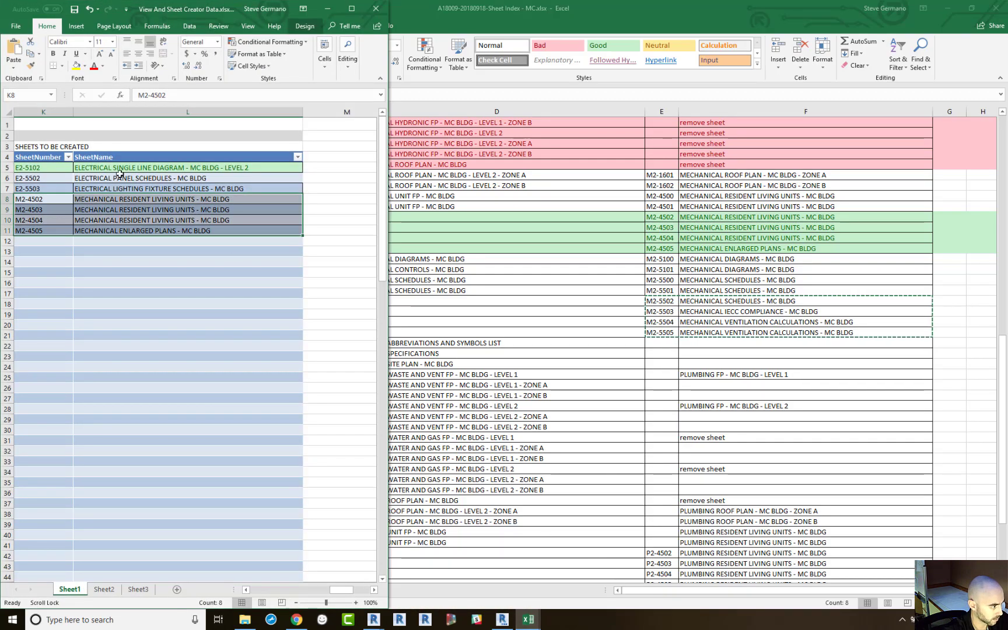
click(42, 242)
key(ctrl+v)
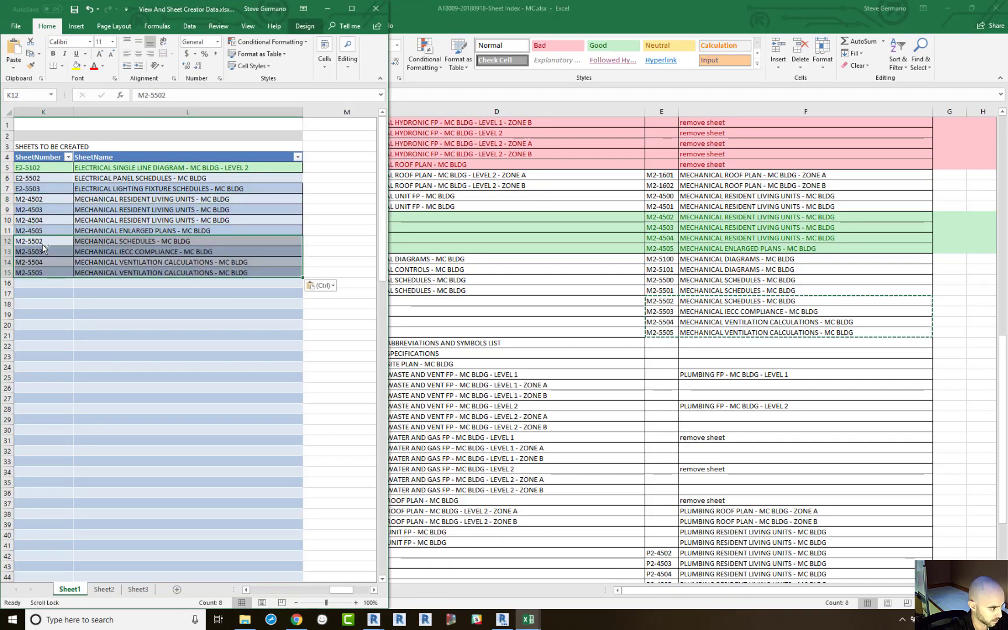
Return to the Sheet Index workbook and move the model's list from A69:B96 down to start at A73.
click(576, 27)
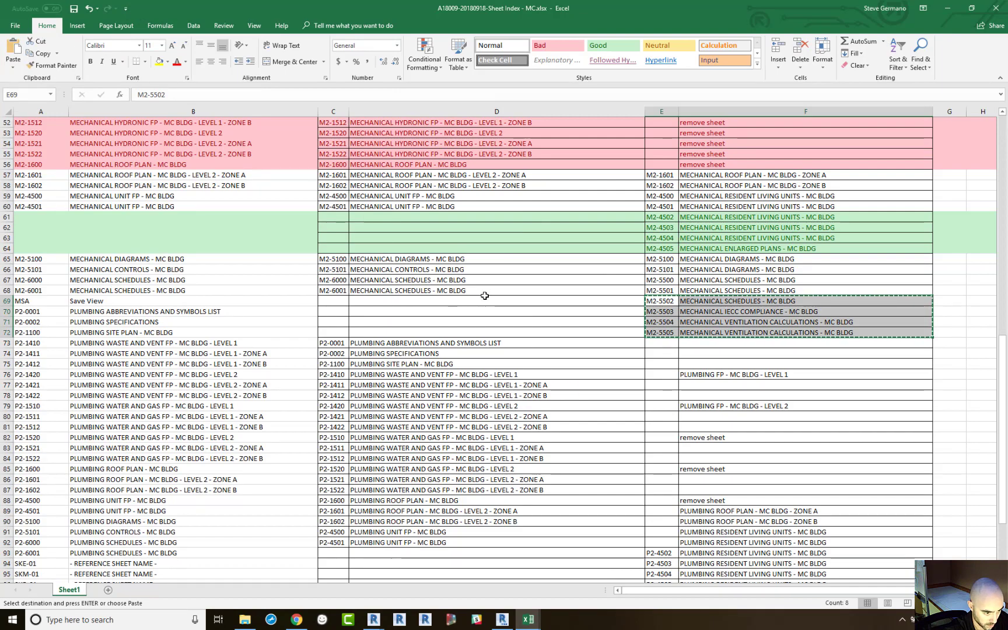
click(376, 301)
drag(376, 301, 87, 335)
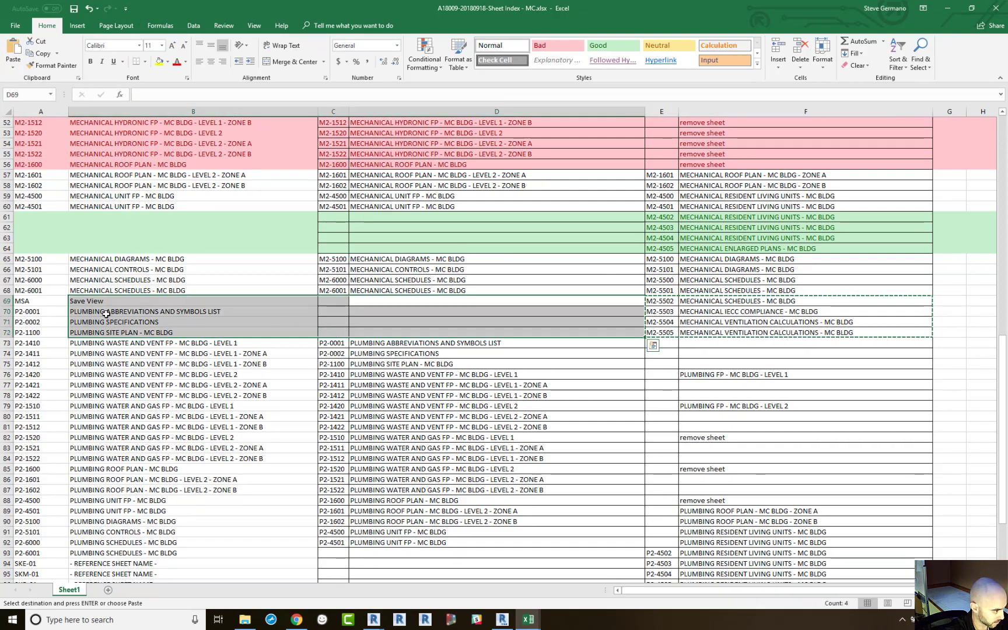
click(27, 301)
drag(27, 301, 148, 501)
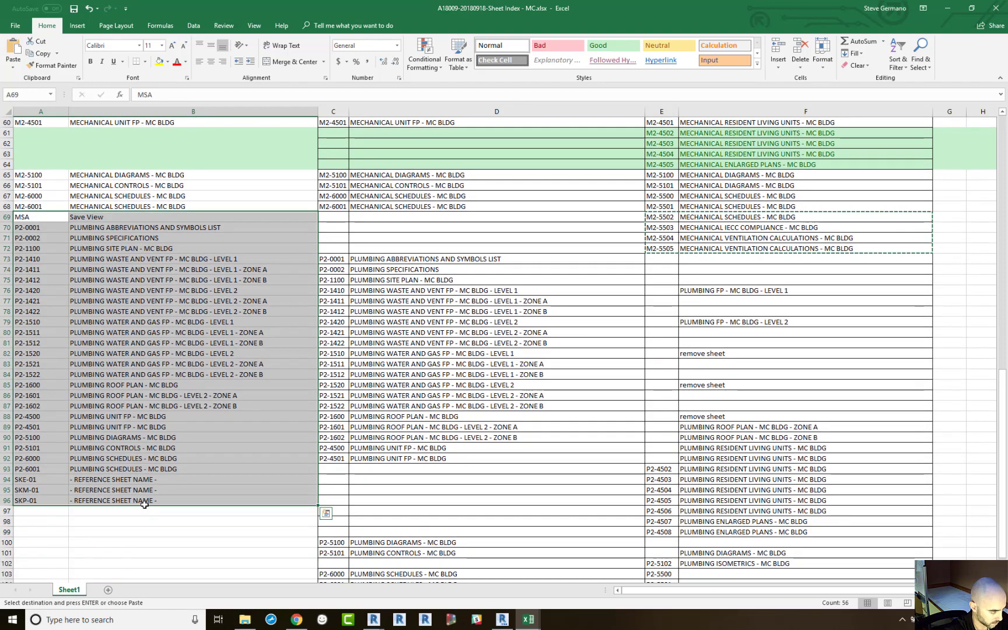
key(ctrl+c)
key(Escape)
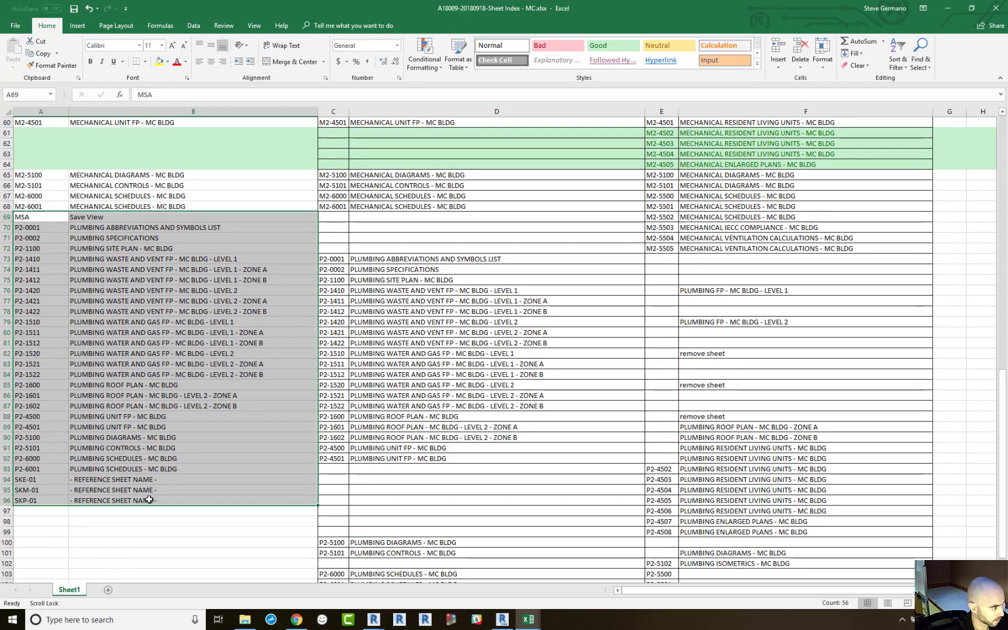
key(ctrl+c)
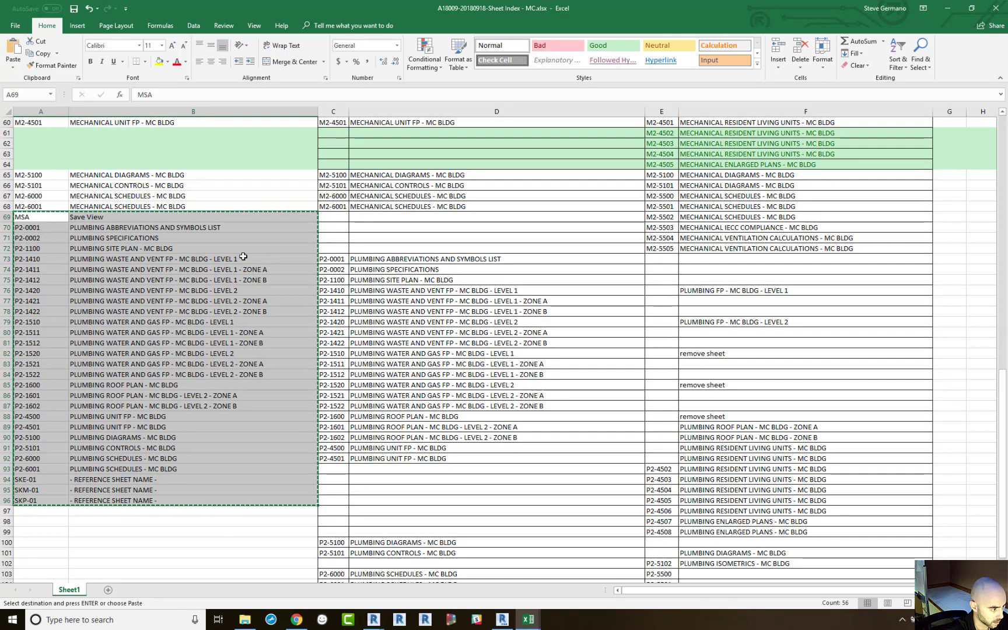
click(68, 261)
key(ctrl+v)
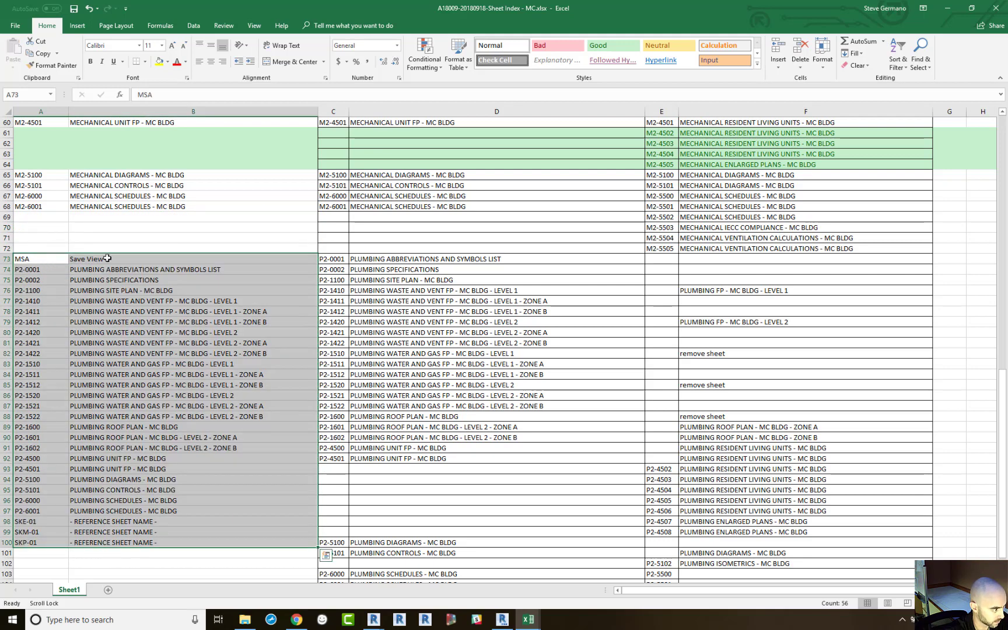
click(198, 239)
Insert a new row above row 73 and move the model's list A74:B101 back up to start at A73.
drag(22, 260, 119, 257)
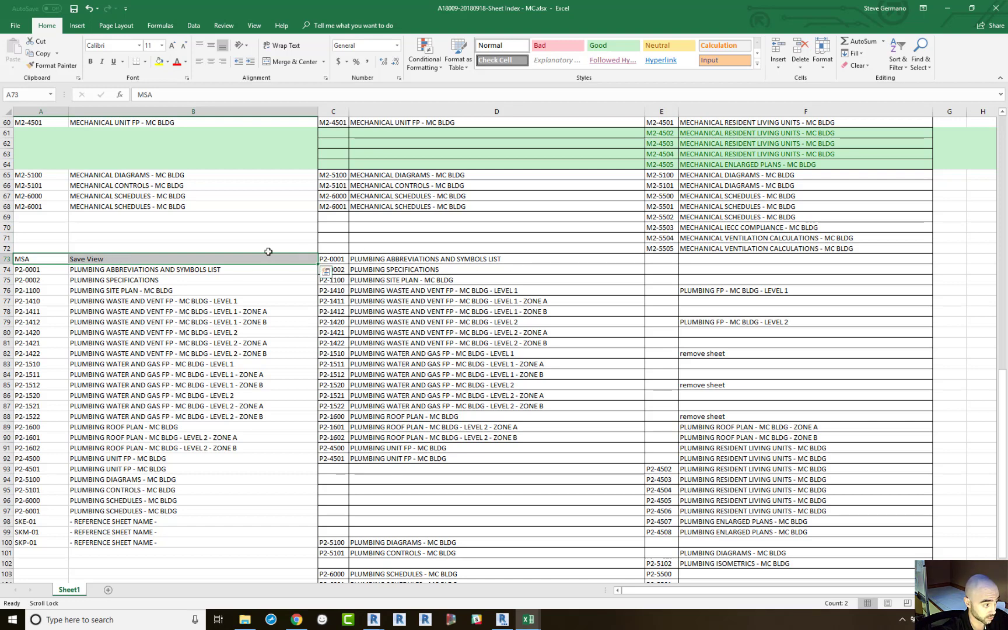
right_click(11, 257)
click(51, 333)
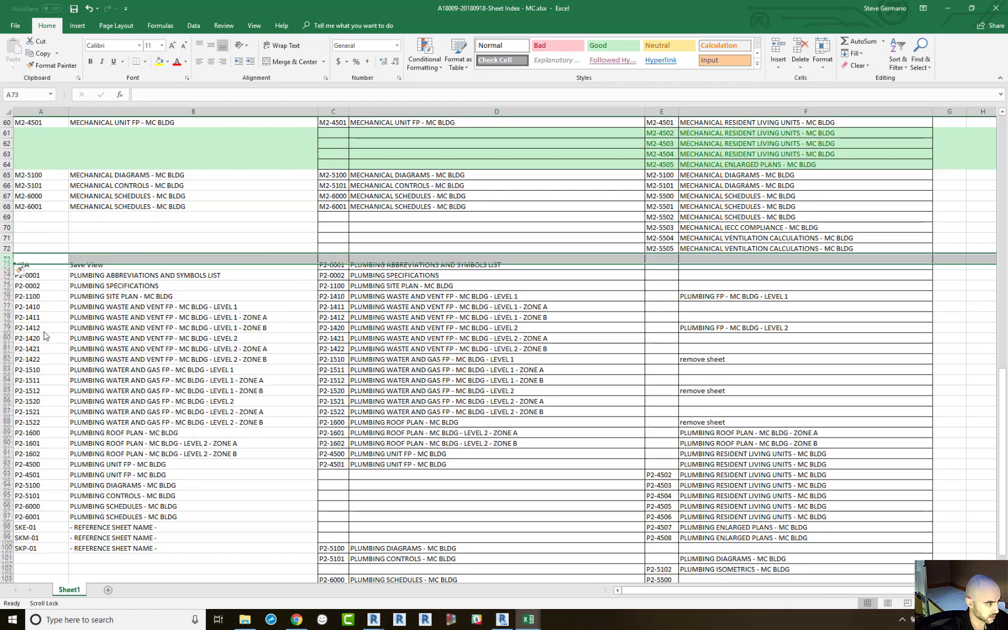
click(39, 269)
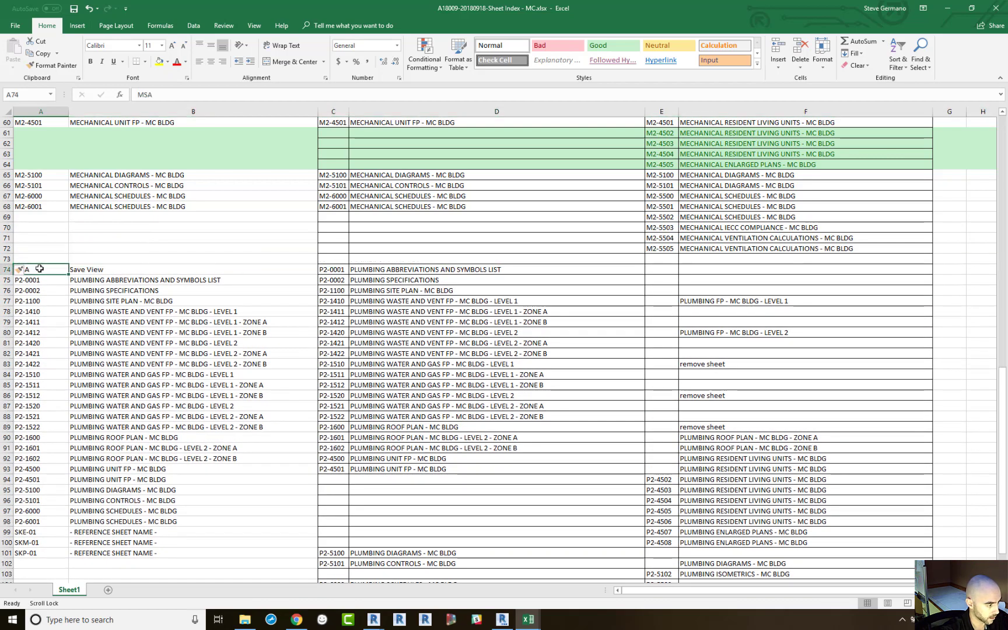
shift+click(129, 554)
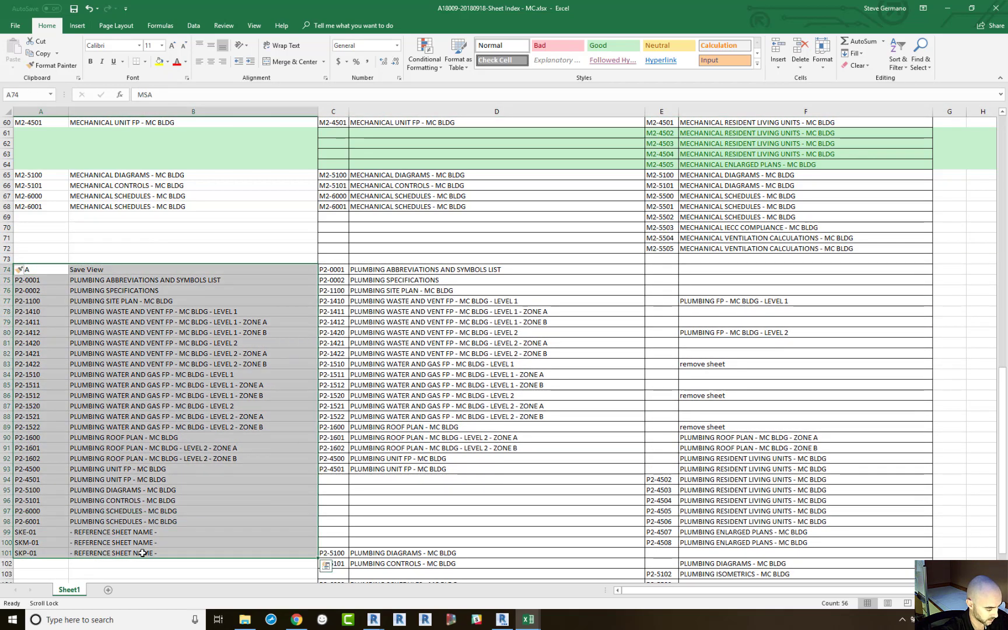
key(ctrl+x)
click(46, 257)
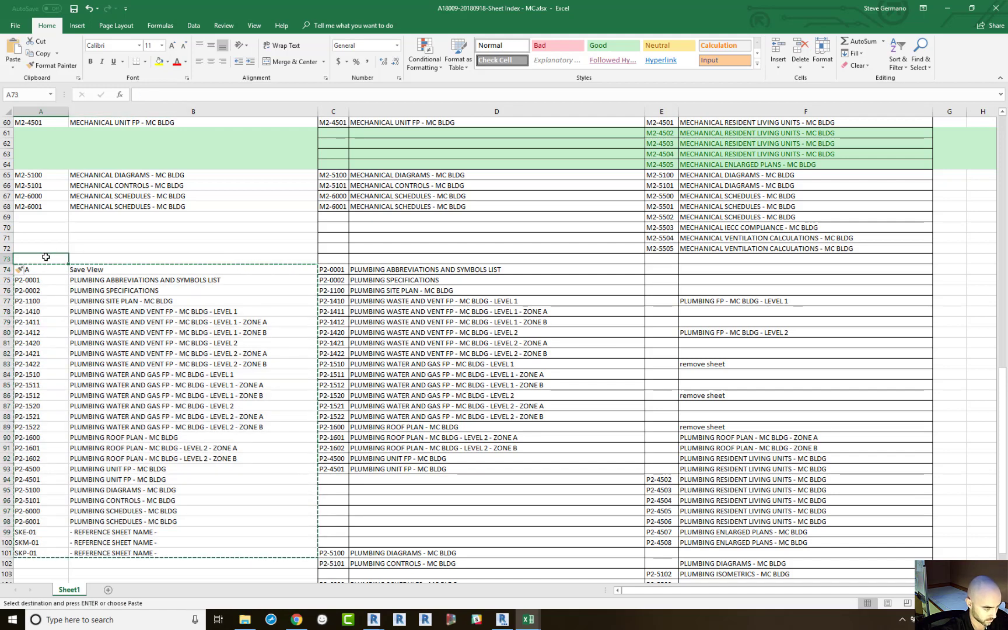
key(ctrl+v)
Copy the MSA Save View entry from A73:B73 into the client's updated index at E73:F73.
click(34, 259)
drag(33, 259, 144, 258)
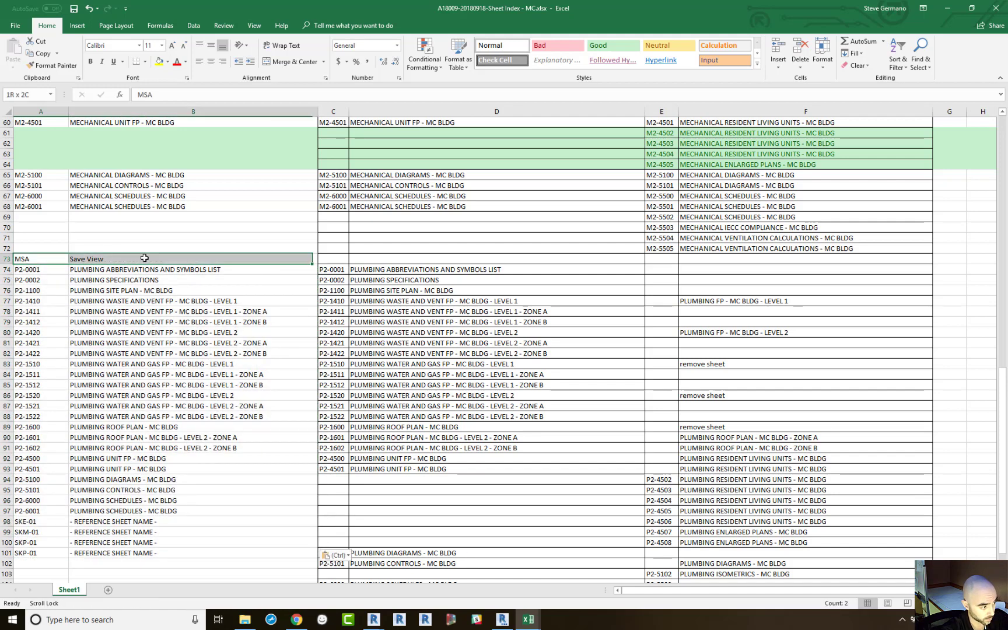
key(ctrl+c)
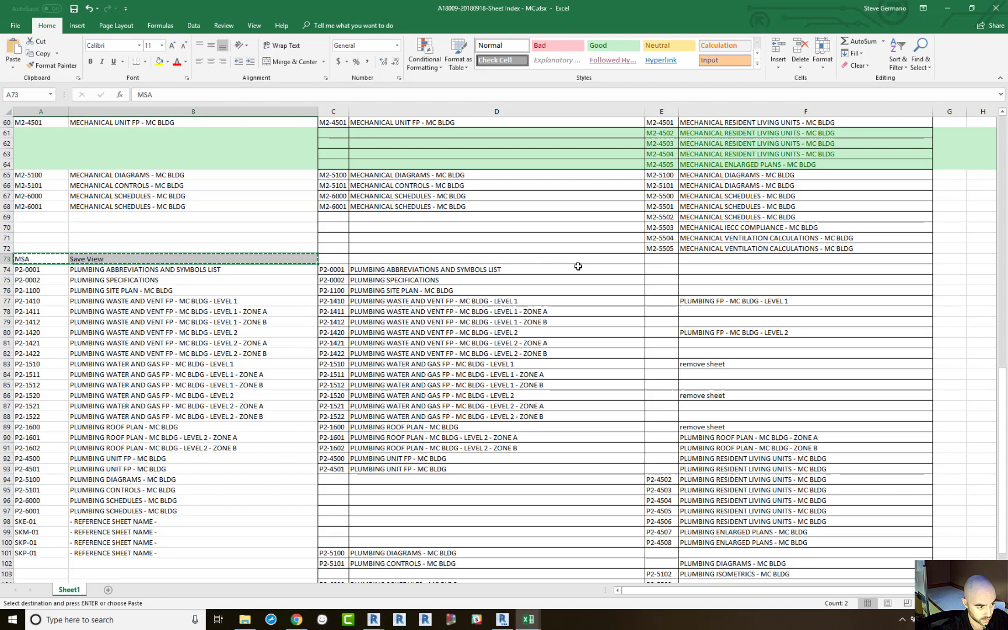
click(666, 259)
key(ctrl+v)
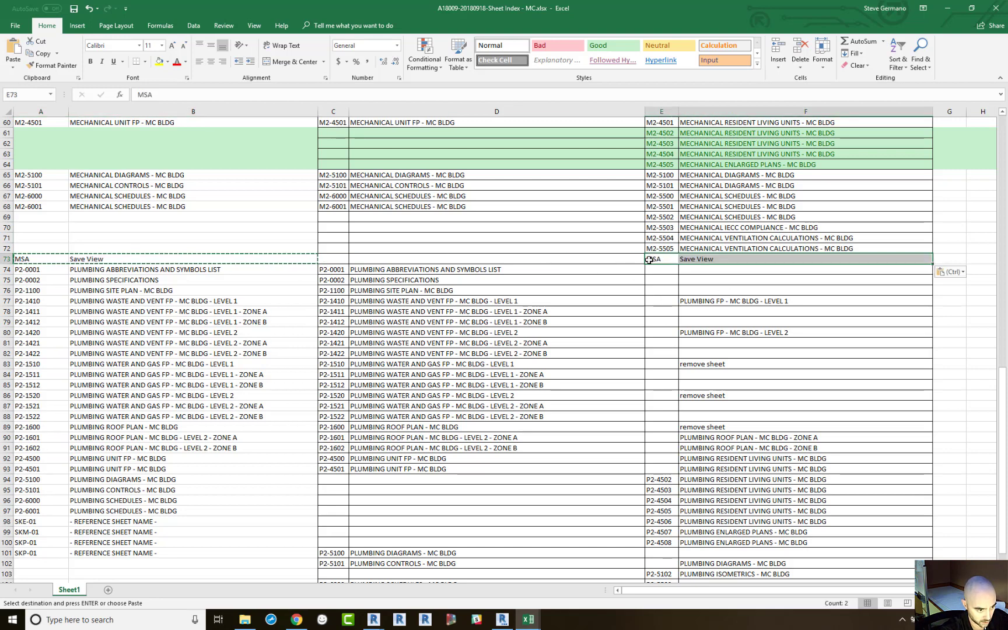
key(Left)
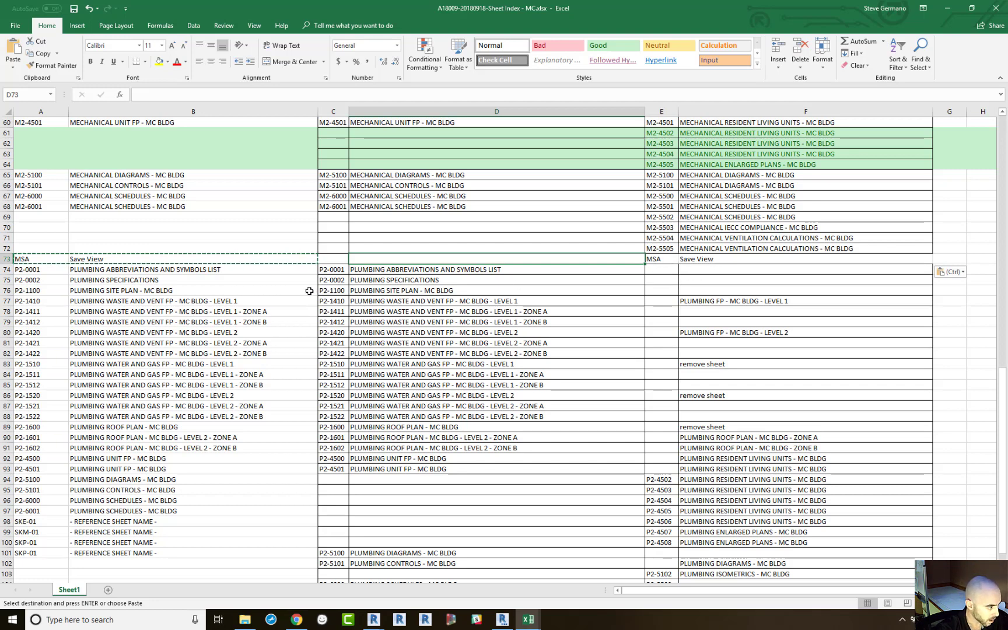
Copy the plumbing sheet numbers P2-0001 to P2-1422 from C74:C82 into E74:E82.
drag(67, 273, 751, 352)
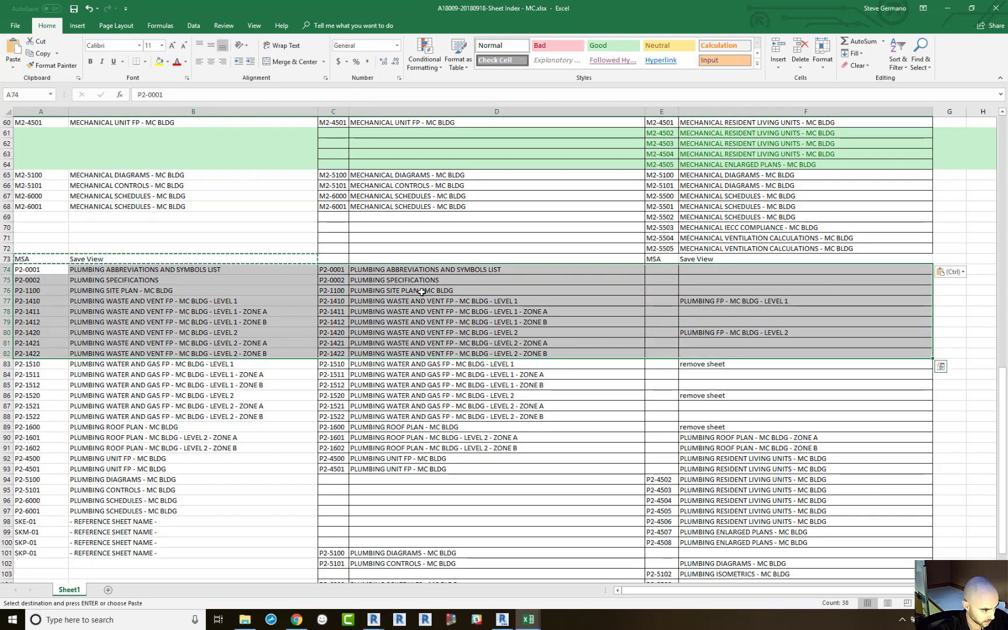
click(720, 304)
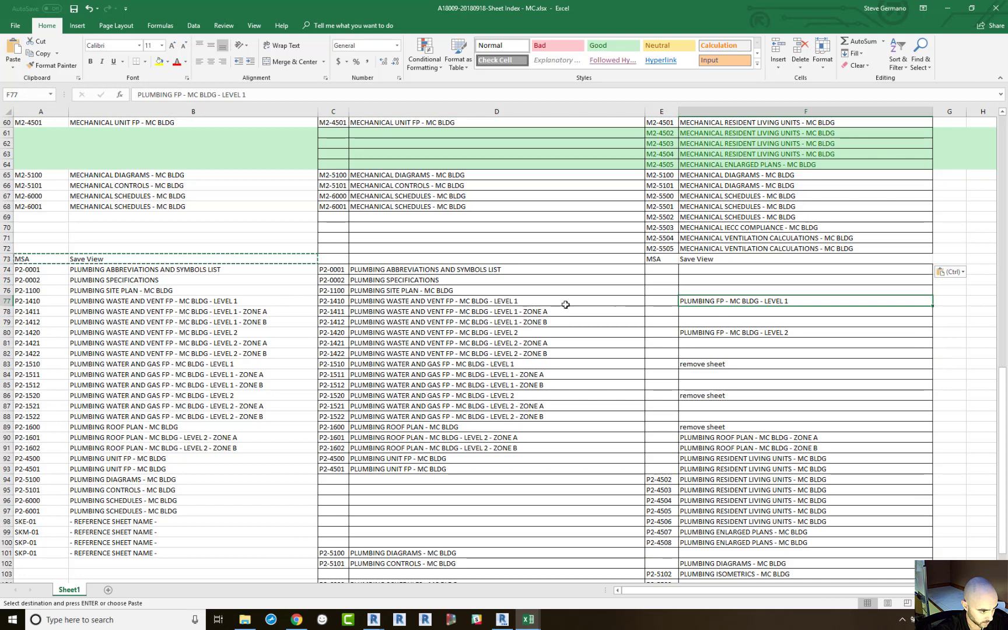
drag(337, 270, 346, 352)
key(ctrl+c)
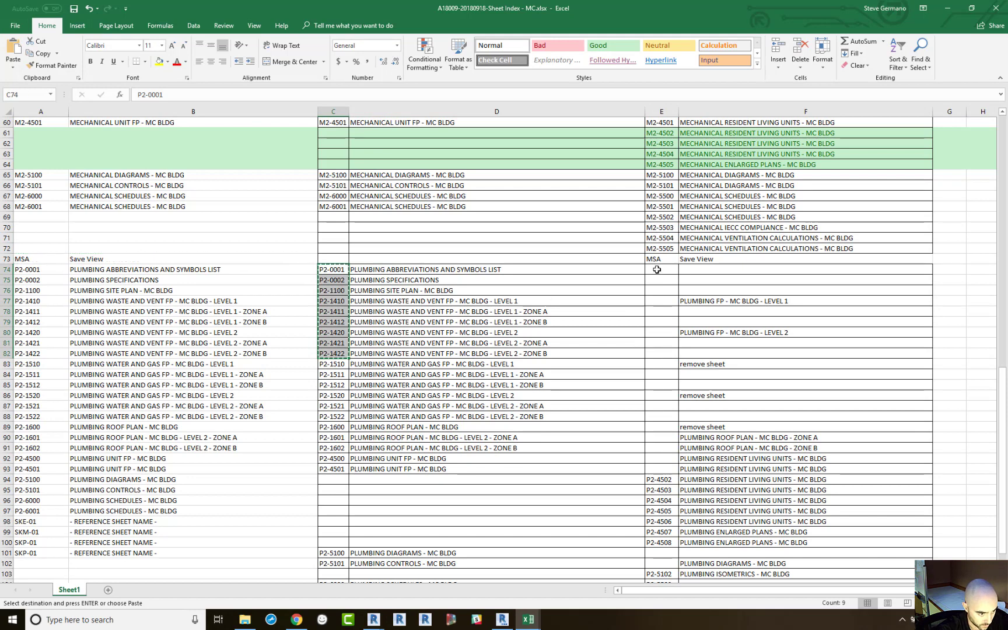
click(657, 269)
key(ctrl+v)
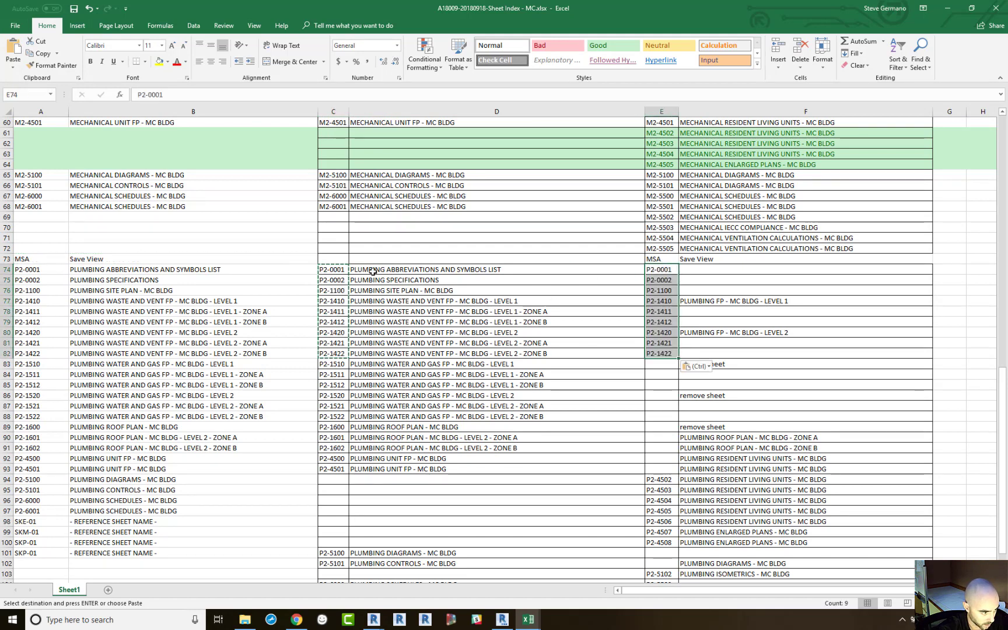
Copy the plumbing abbreviations, specifications and site plan names from D74:D76 into F74:F76.
drag(505, 269, 505, 290)
key(ctrl+c)
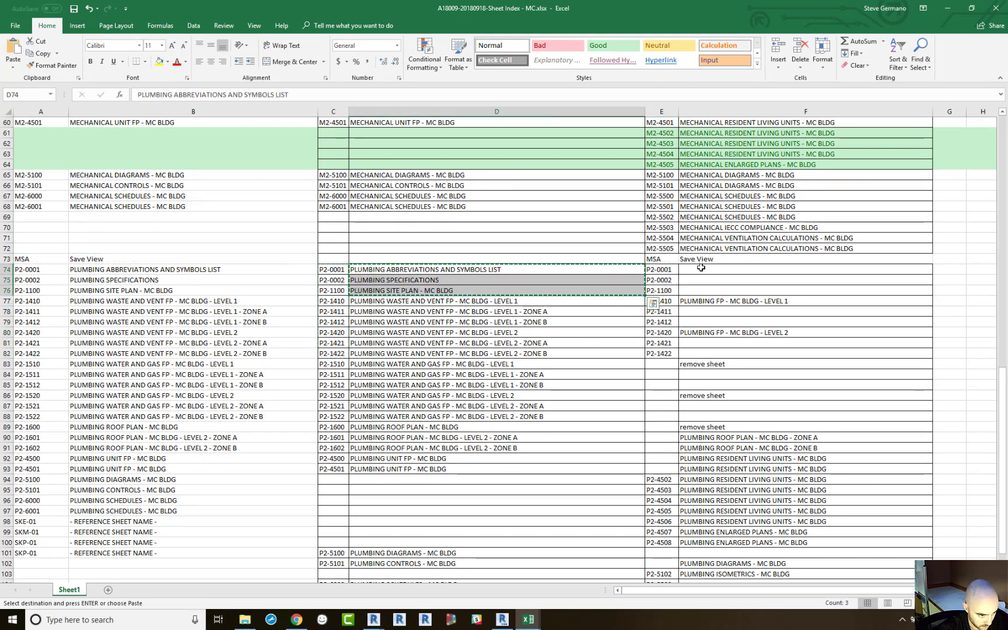
click(700, 270)
key(ctrl+v)
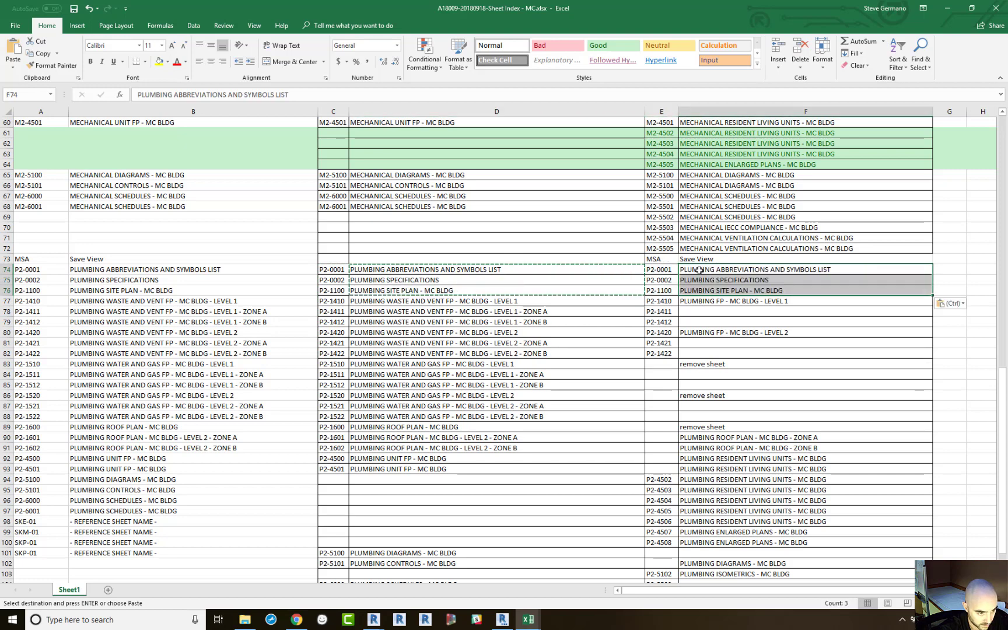
Copy the Zone A and Zone B waste and vent names from D78:D79 into F78:F79 and from D81:D82 into F81:F82.
click(707, 302)
drag(531, 316, 519, 321)
key(ctrl+c)
click(697, 315)
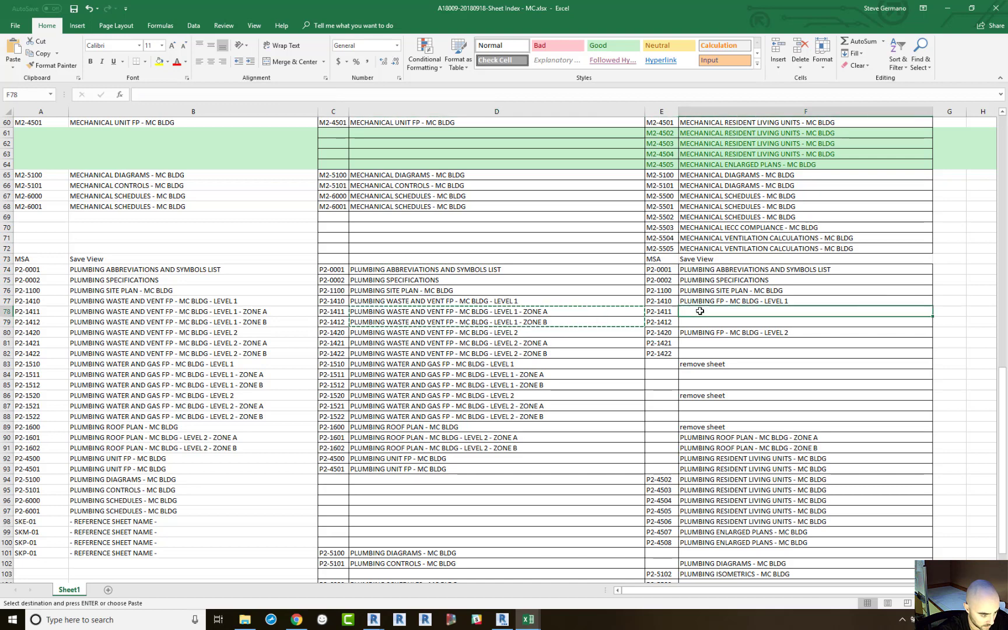
key(ctrl+v)
drag(540, 342, 541, 353)
key(ctrl+c)
click(708, 344)
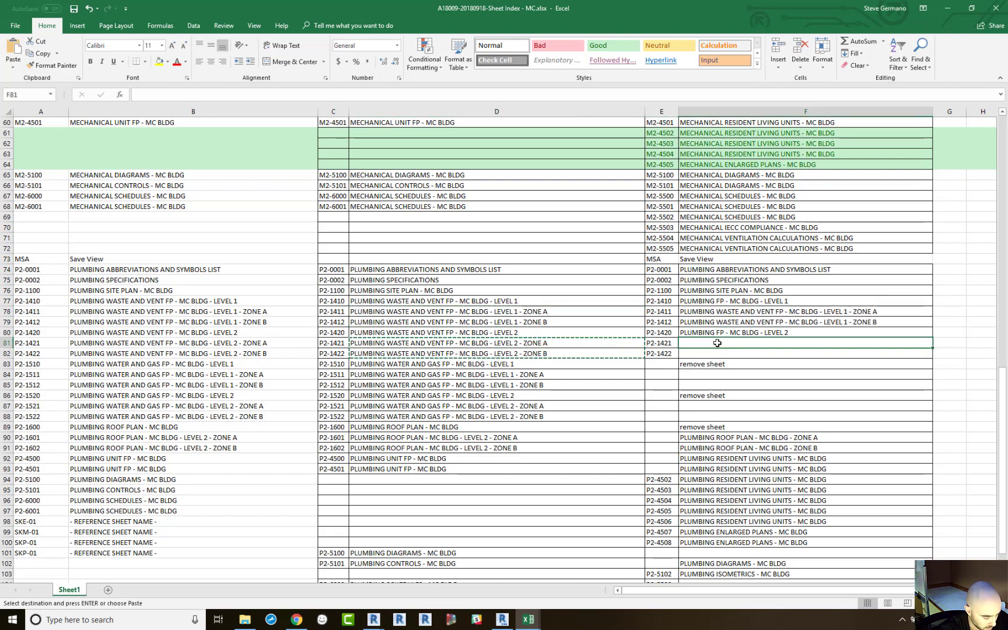
key(ctrl+v)
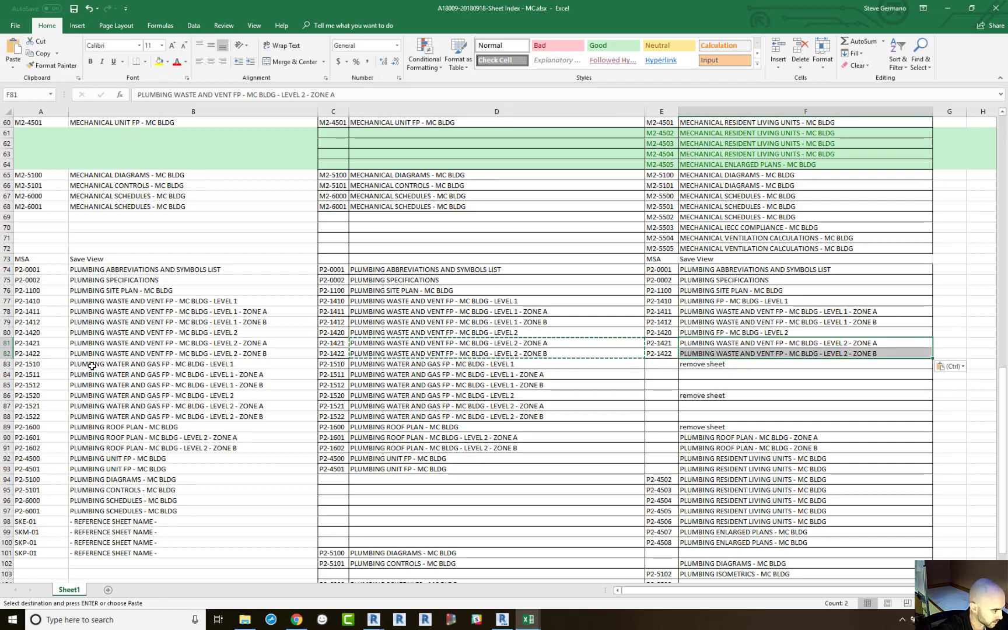
Apply the Bad cell style to row 83 for the removed sheet P2-1510.
click(7, 364)
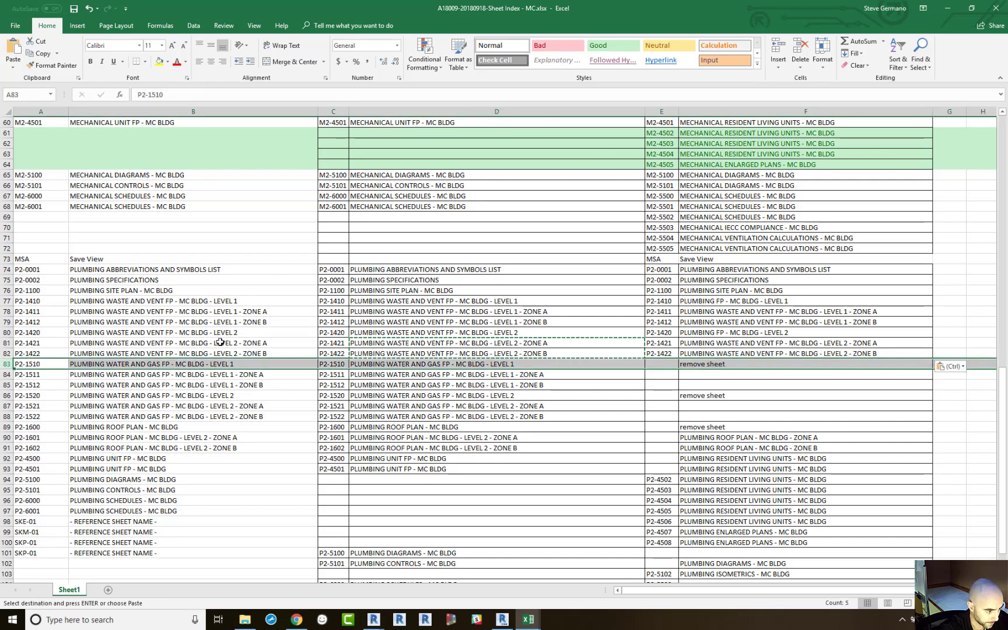
click(558, 49)
scroll(502, 337, down, 1)
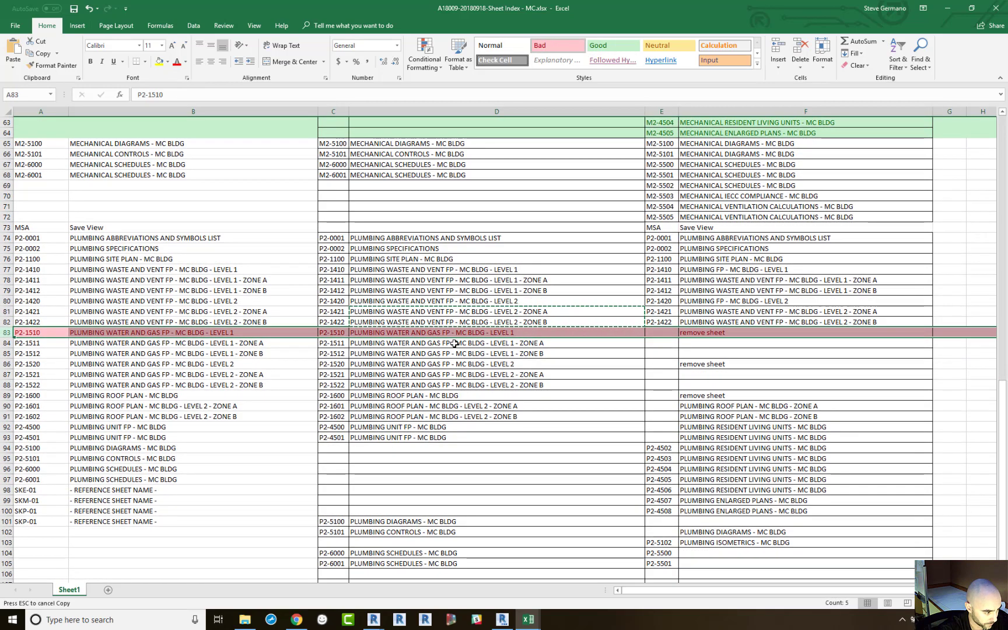
Copy the P2-1511 and P2-1512 water and gas sheets from C84:D85 into the client's updated index at E84:F85.
drag(333, 343, 388, 356)
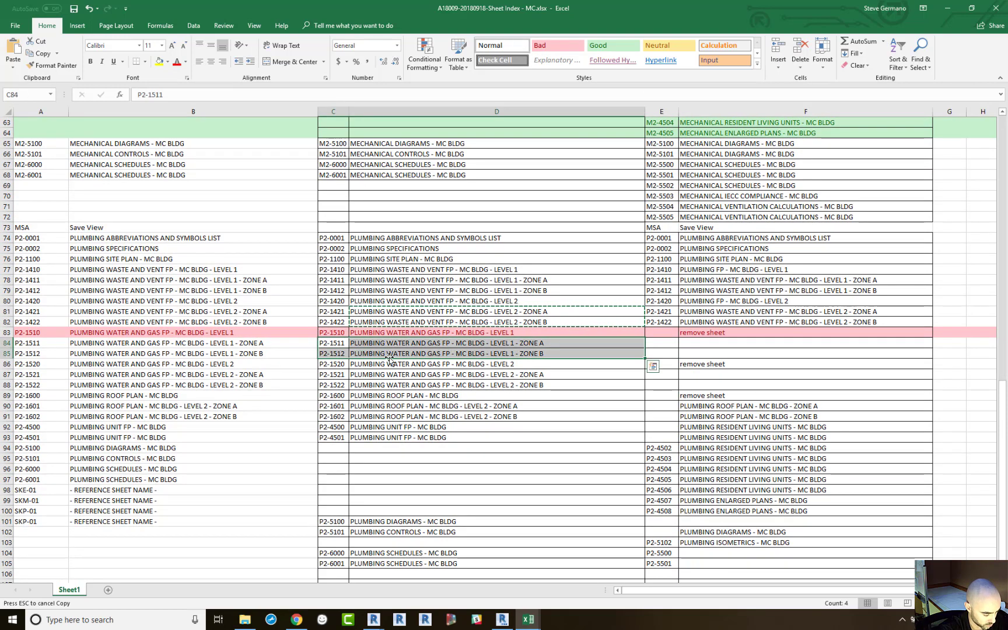
key(ctrl+c)
click(666, 343)
key(ctrl+v)
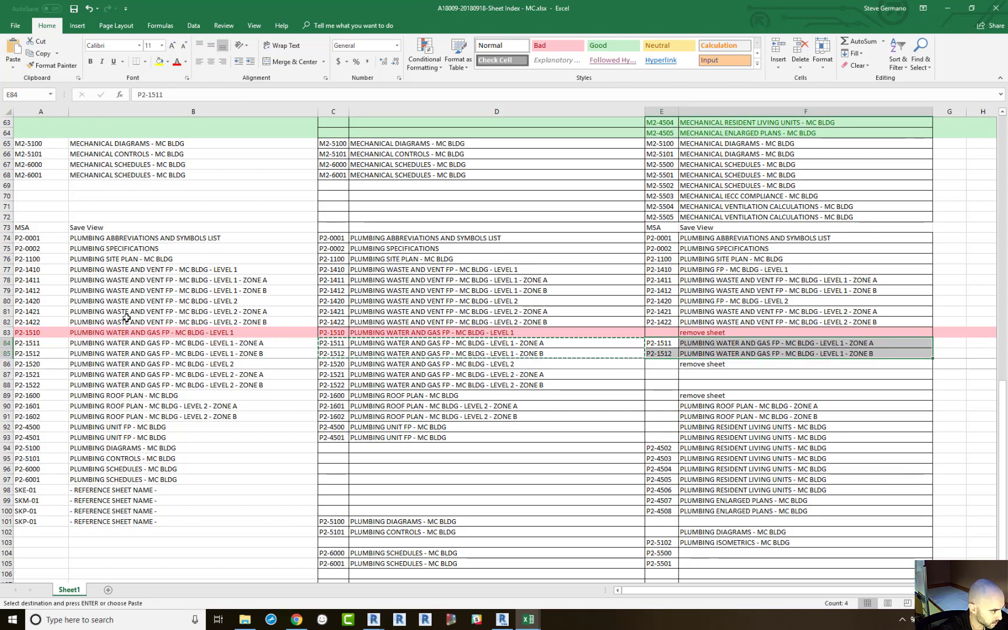
Apply the Bad cell style to rows 86 and 89 for the removed sheets P2-1520 and P2-1600.
click(8, 365)
click(555, 46)
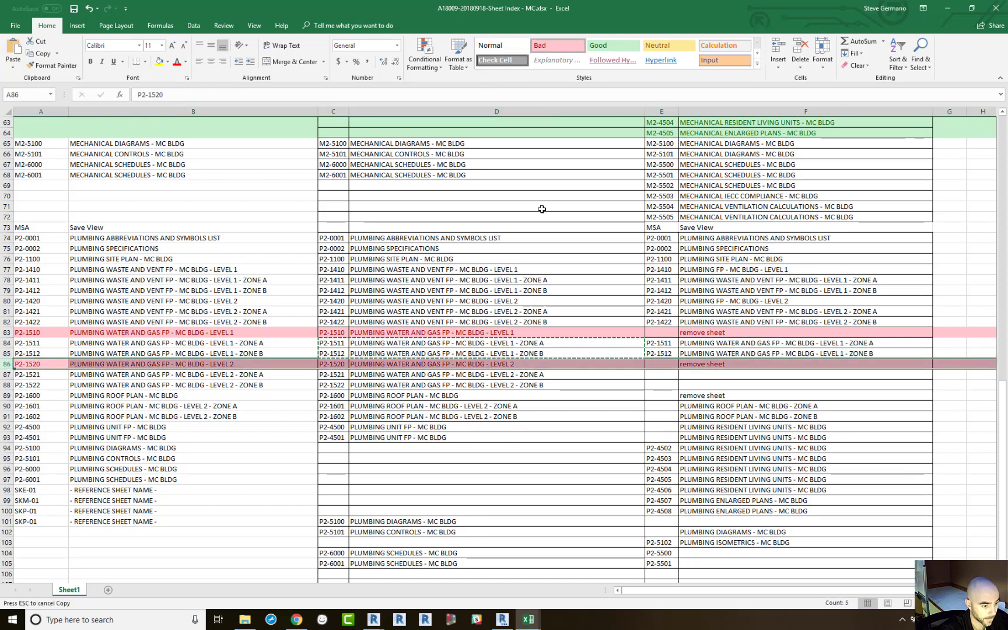
click(7, 395)
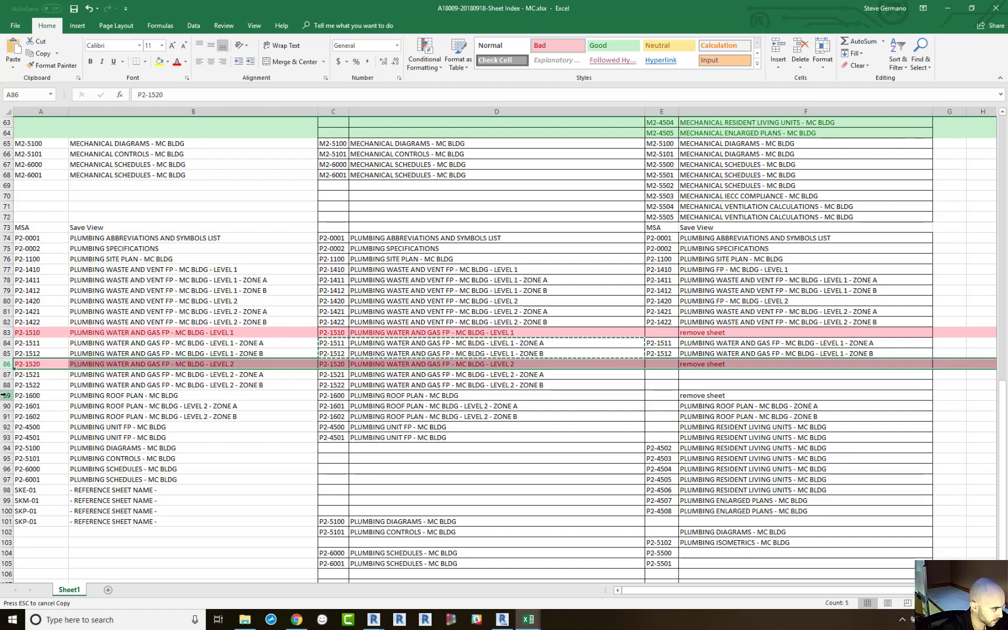
click(557, 46)
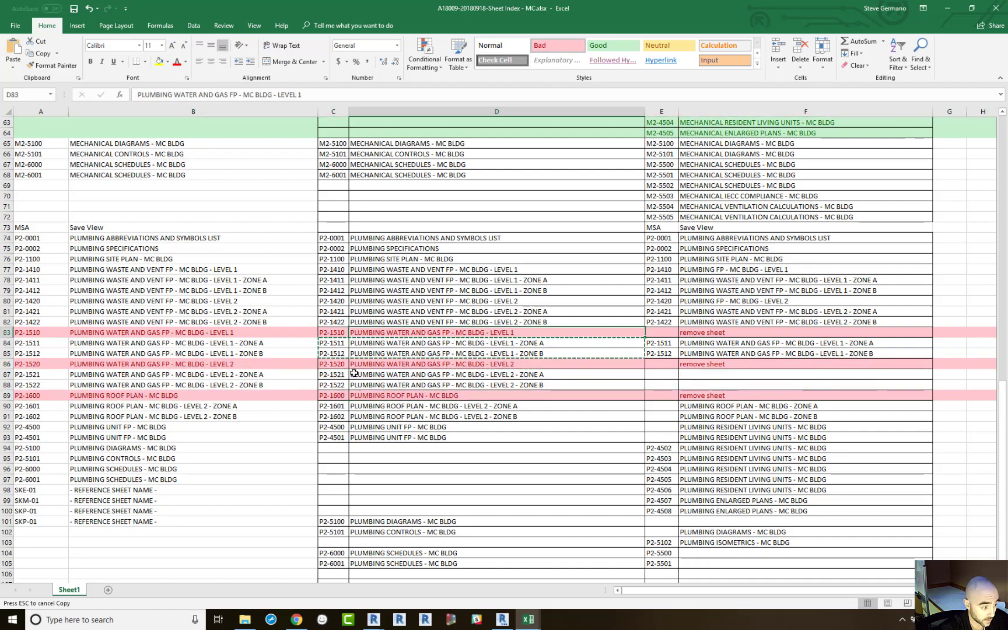
Copy the P2-1521 and P2-1522 water and gas sheets from C87:D88 into the updated index at E87:F88.
drag(332, 374, 401, 383)
key(ctrl+c)
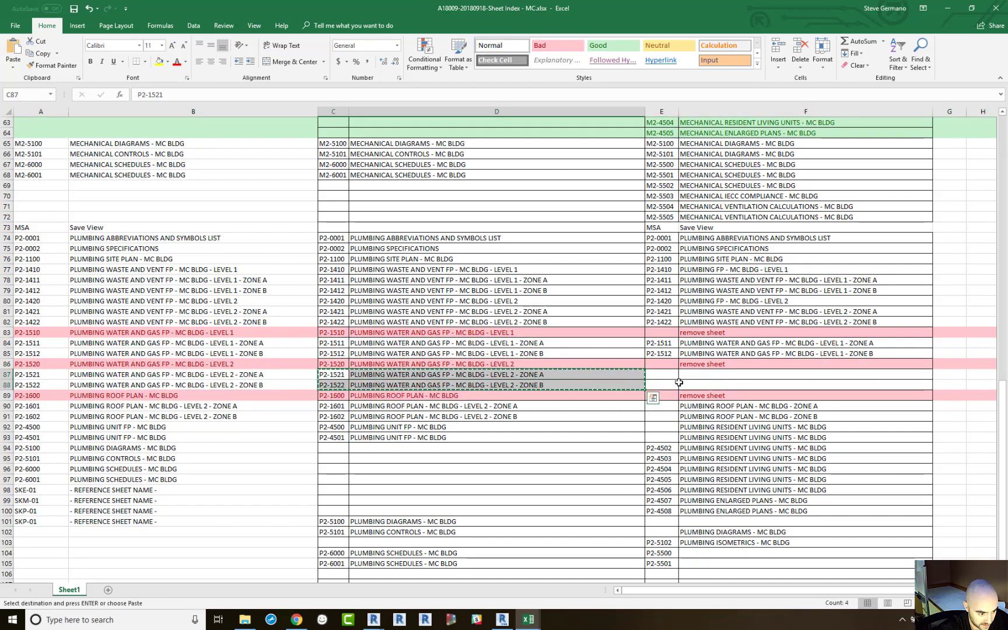
click(676, 378)
key(ctrl+v)
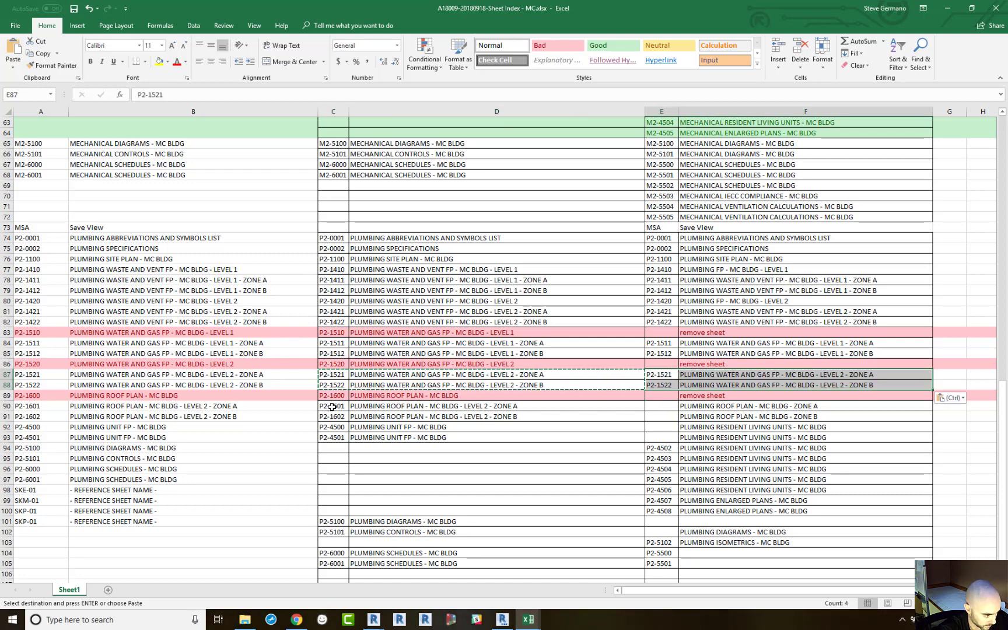
Copy the roof plan sheet numbers P2-1601 and P2-1602 from C90:C91 into E90:E91.
drag(333, 406, 332, 416)
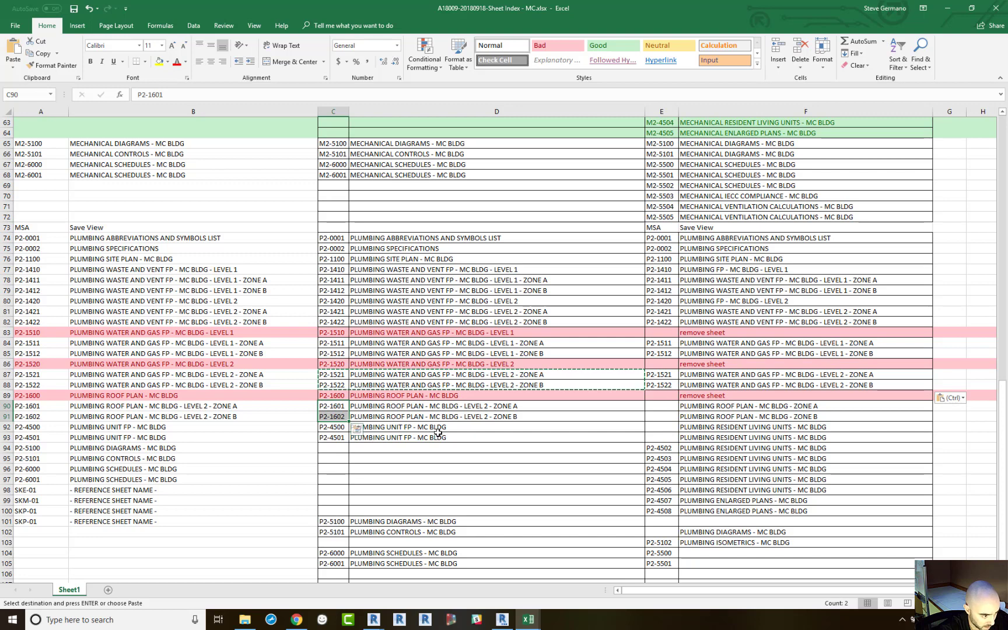
key(ctrl+c)
click(665, 406)
key(ctrl+v)
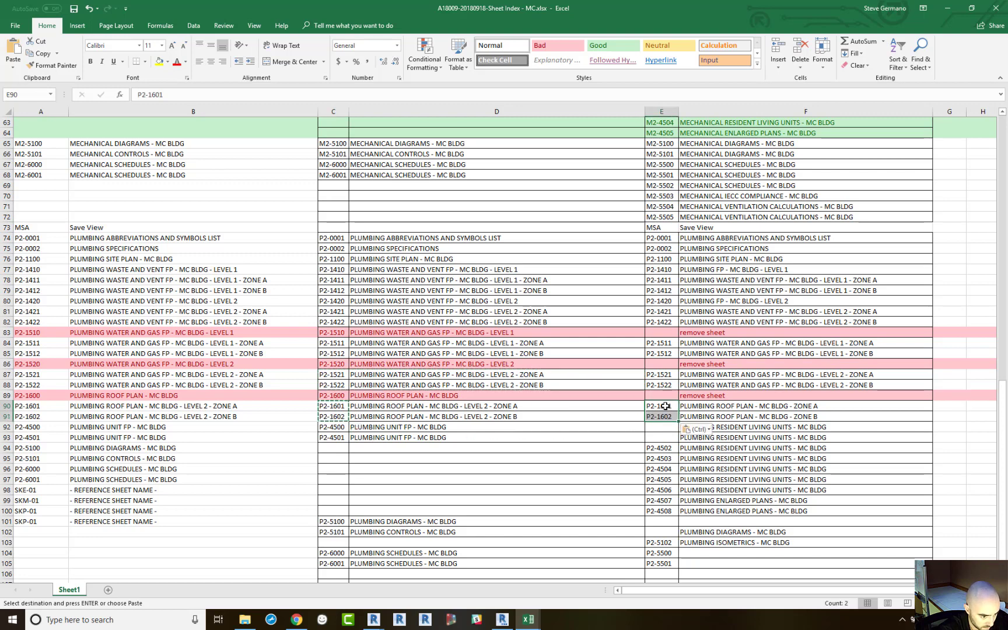
Copy the unit plan sheet numbers P2-4500 and P2-4501 from C92:C93 into E92:E93.
click(763, 429)
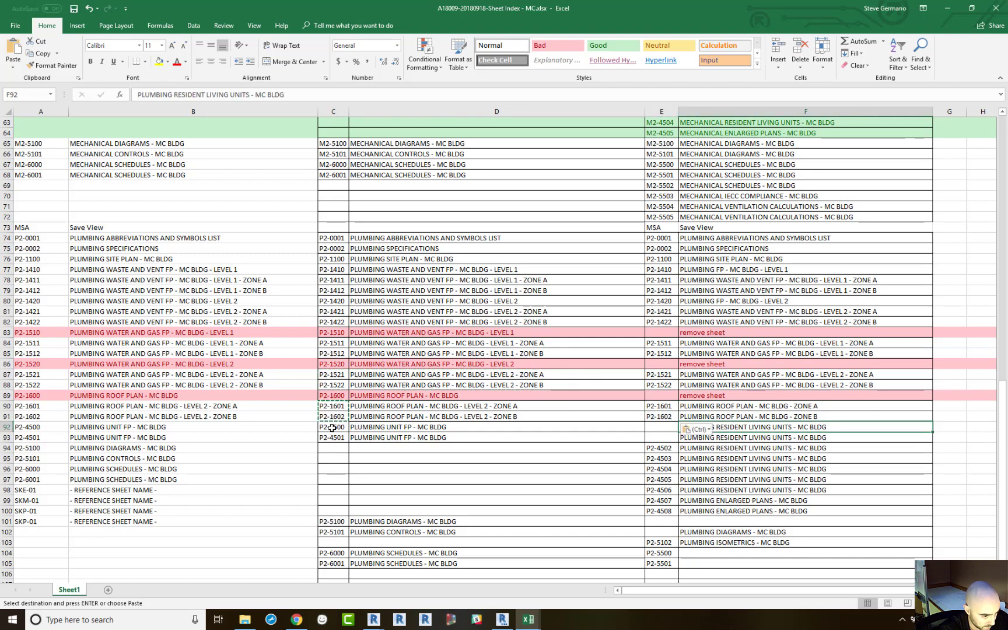
drag(332, 428, 333, 437)
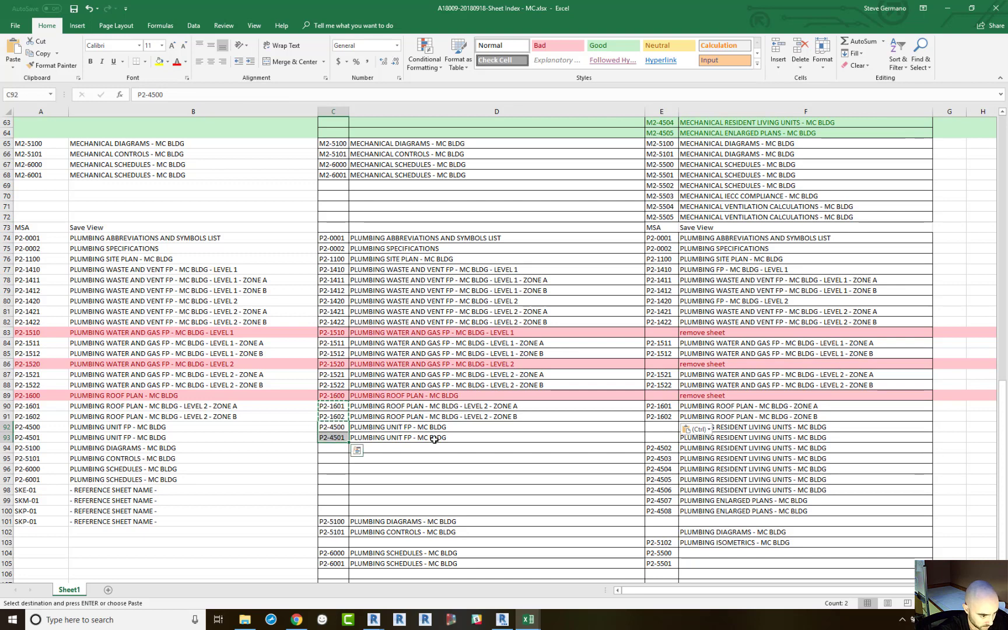
key(ctrl+c)
click(664, 427)
key(ctrl+v)
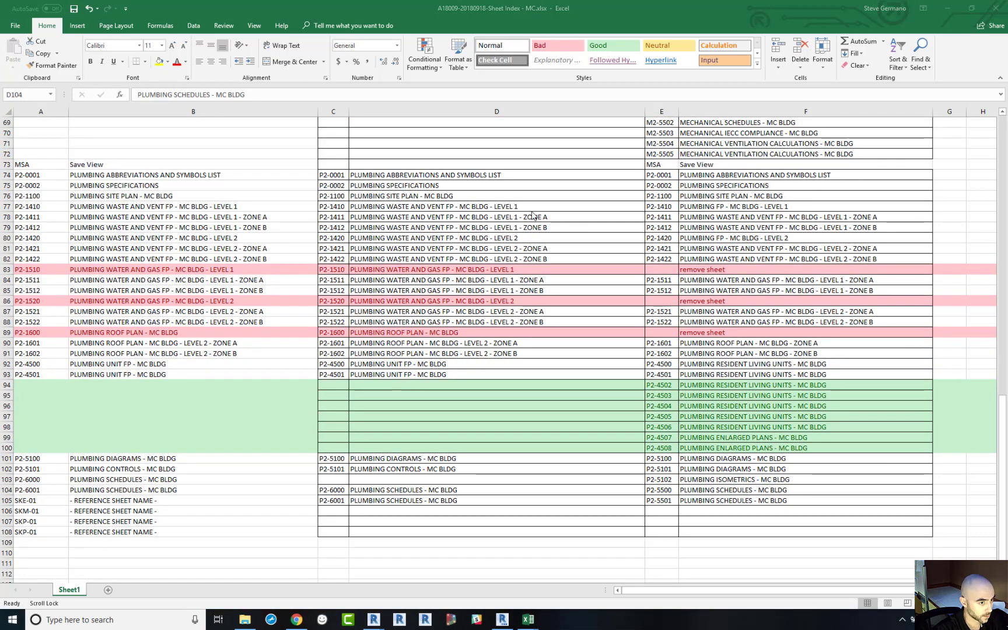
Review the plumbing, electrical and mechanical rows of the index for removed sheets, new sheets and leftover gaps.
click(589, 11)
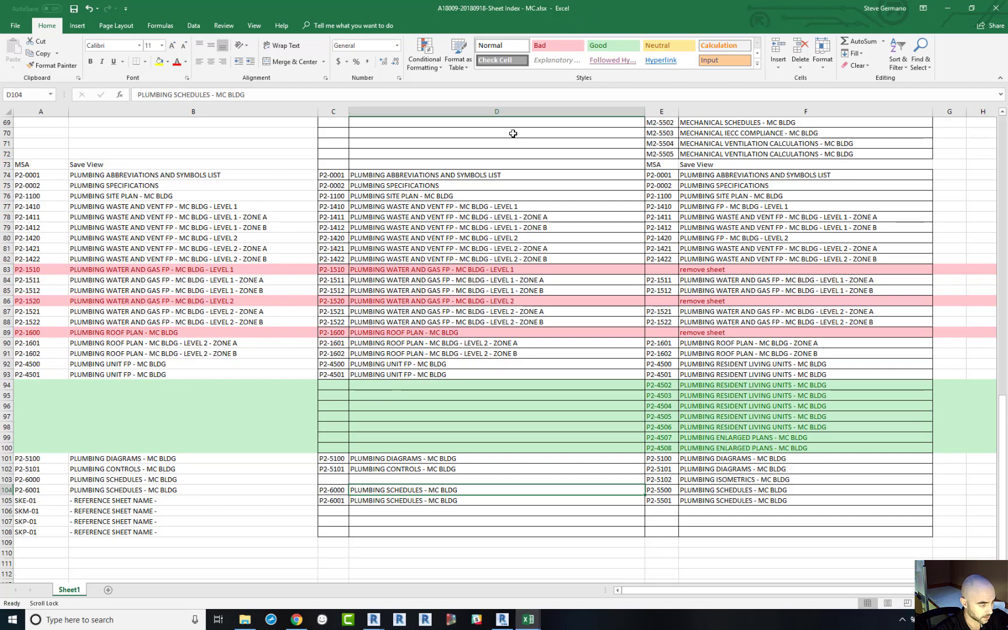
click(443, 387)
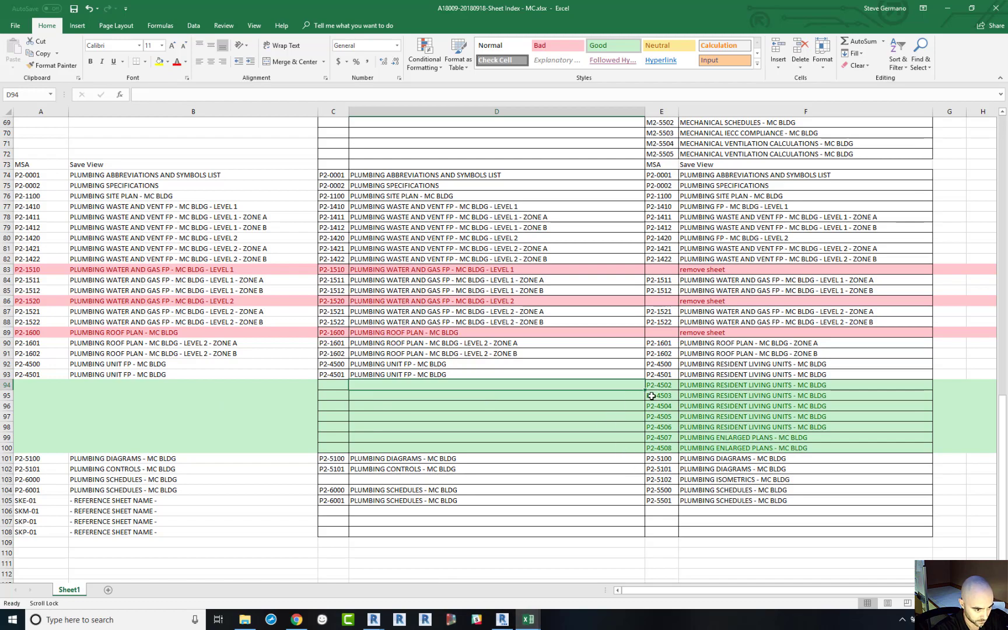
scroll(705, 462, up, 5)
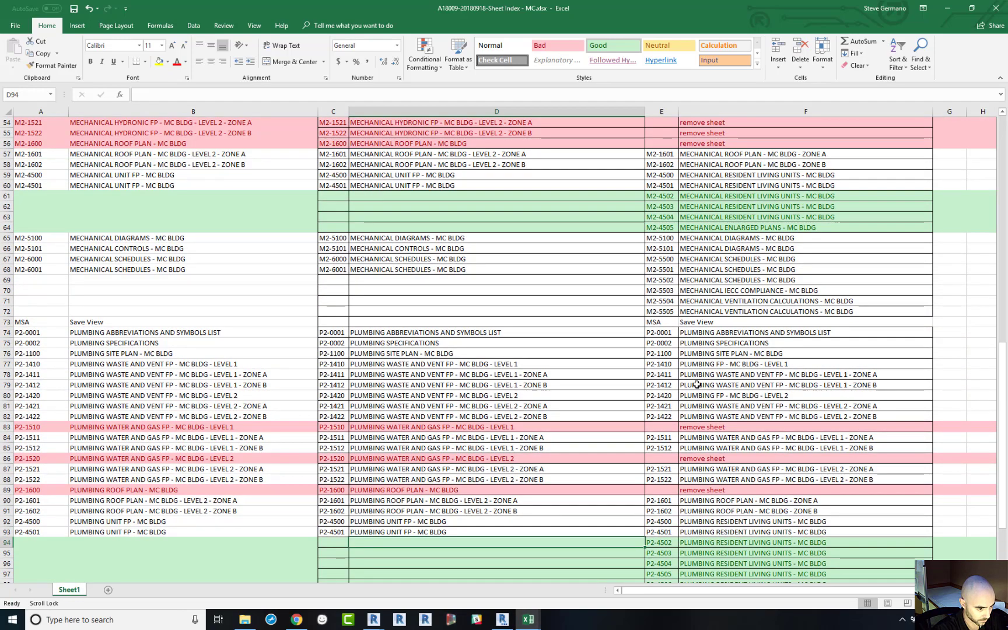
scroll(709, 377, up, 12)
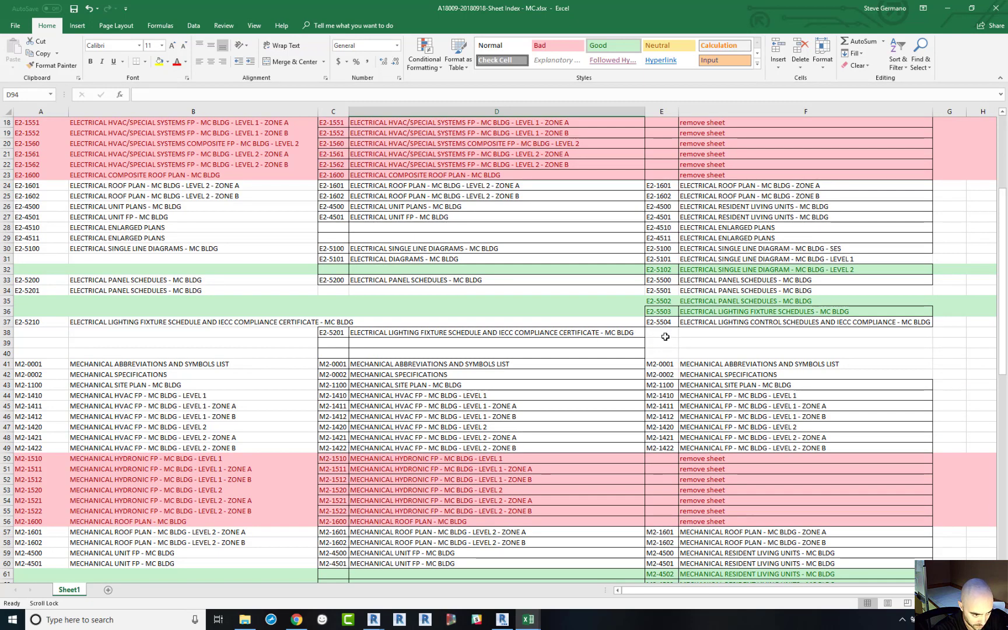
scroll(665, 337, up, 6)
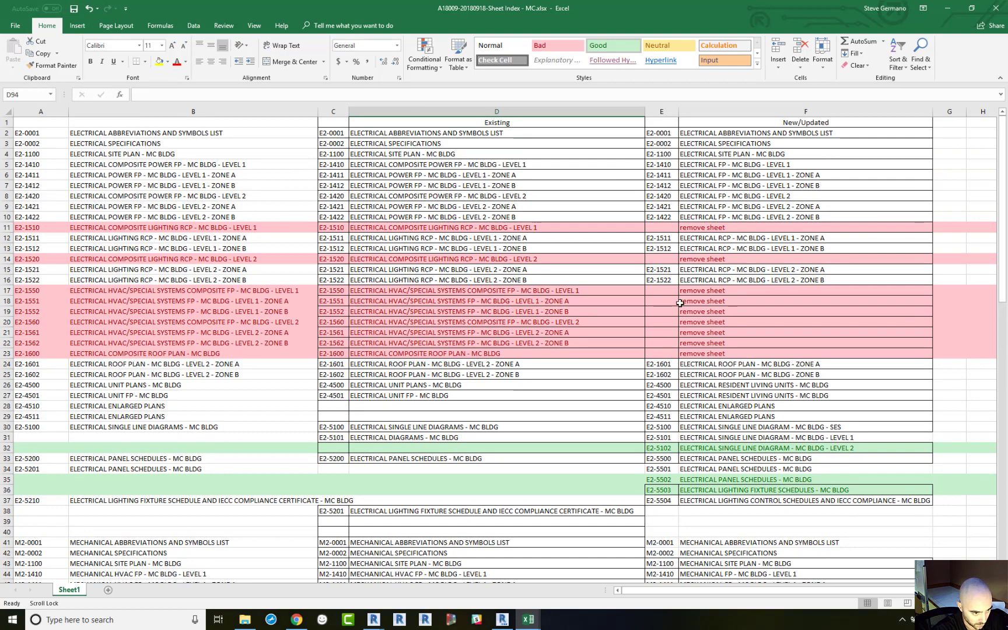
scroll(719, 443, down, 3)
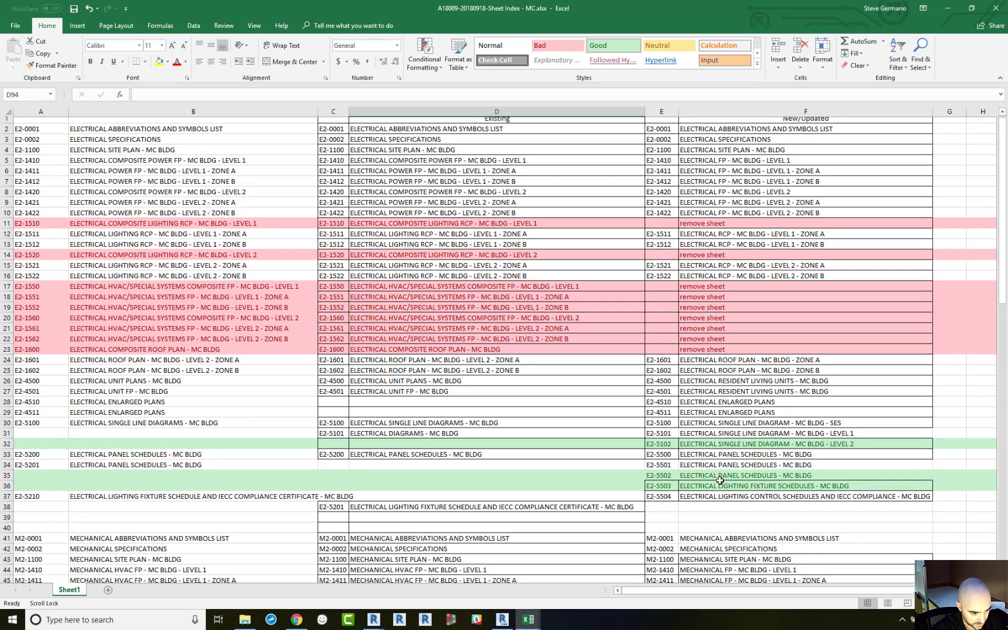
drag(663, 418, 666, 442)
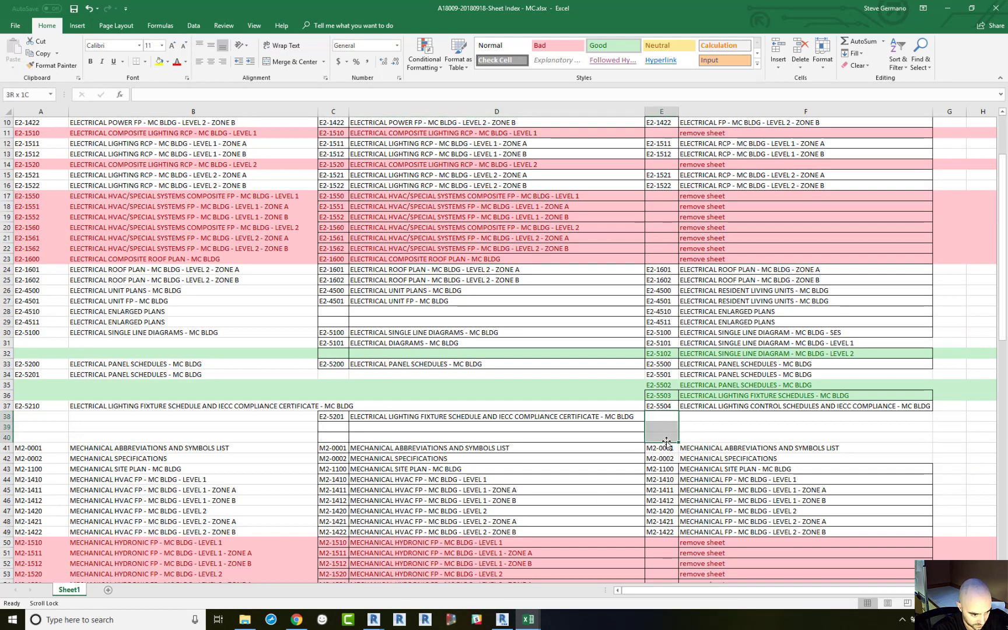
click(697, 436)
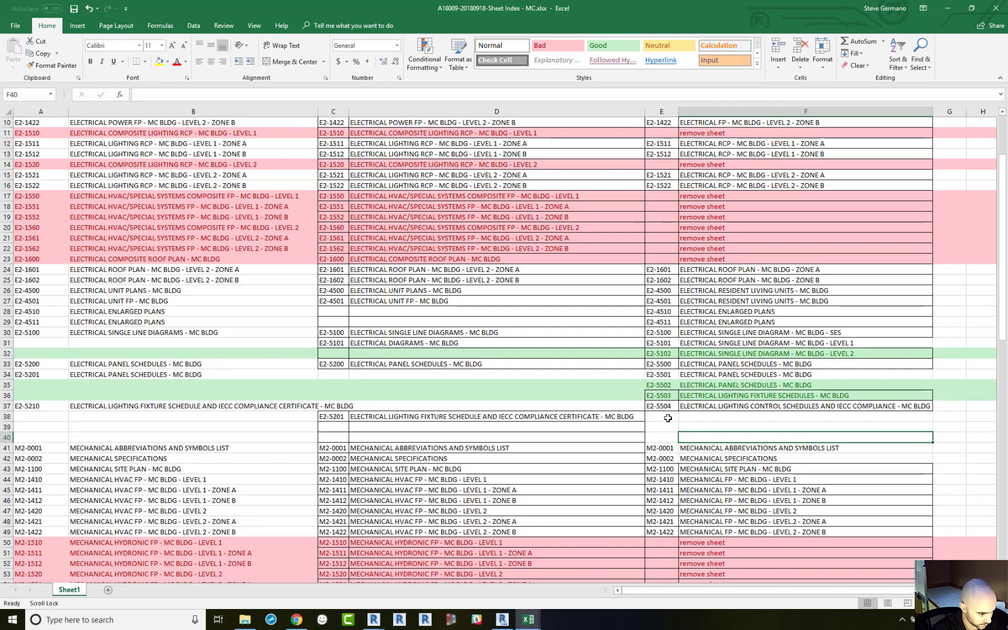
scroll(668, 417, down, 2)
click(654, 385)
scroll(699, 397, down, 5)
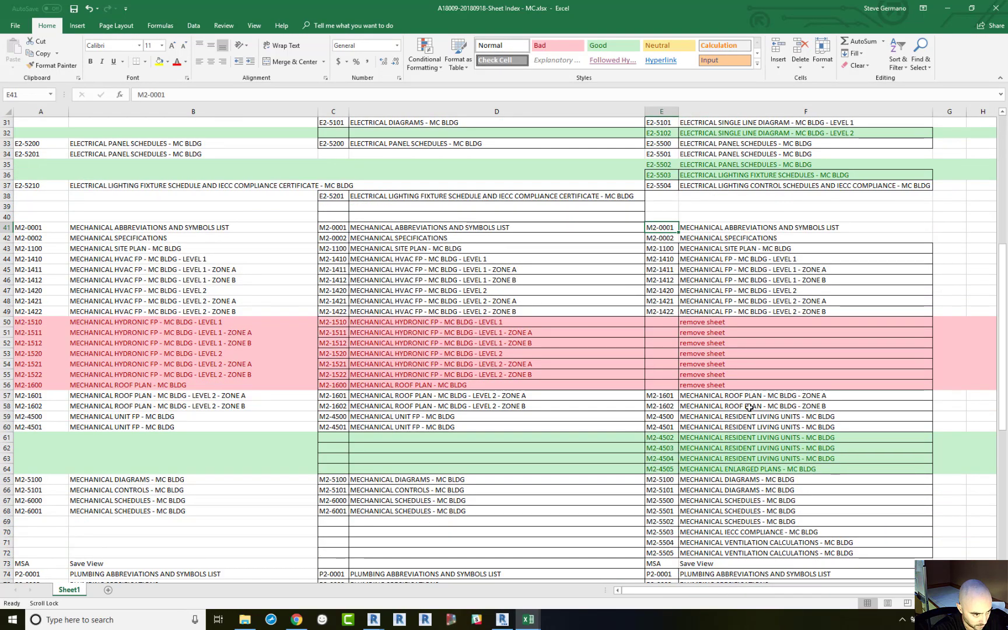
Move the existing E2-5201 lighting fixture schedule entry from C38:D38 up to C37:D37.
scroll(324, 217, up, 2)
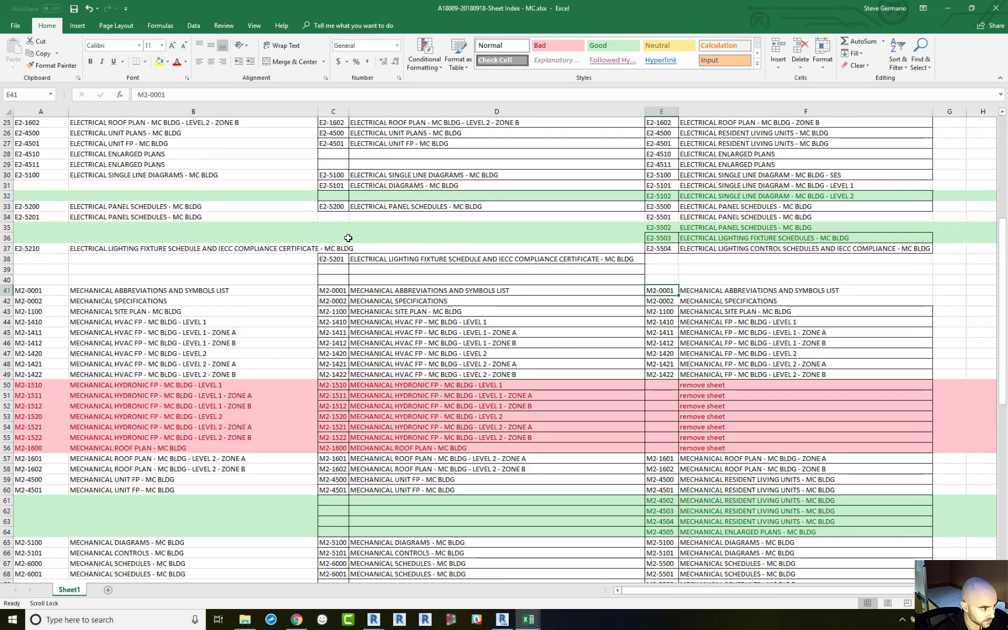
drag(325, 258, 398, 251)
click(383, 282)
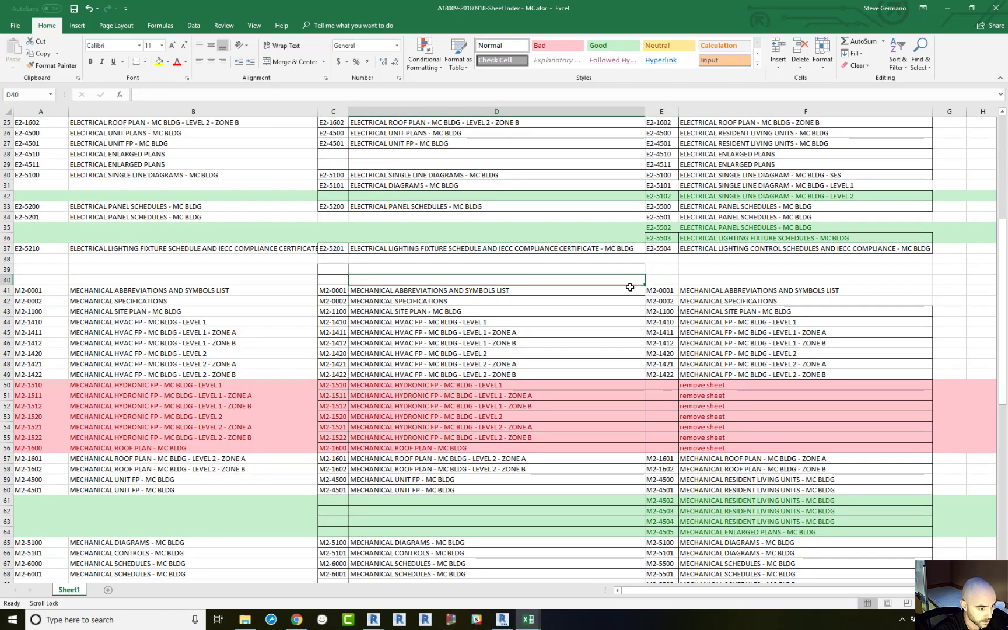
Shift the mechanical and plumbing block A41:F105 up to start at A38, closing the blank rows below the electrical sheets.
click(44, 290)
scroll(525, 378, down, 17)
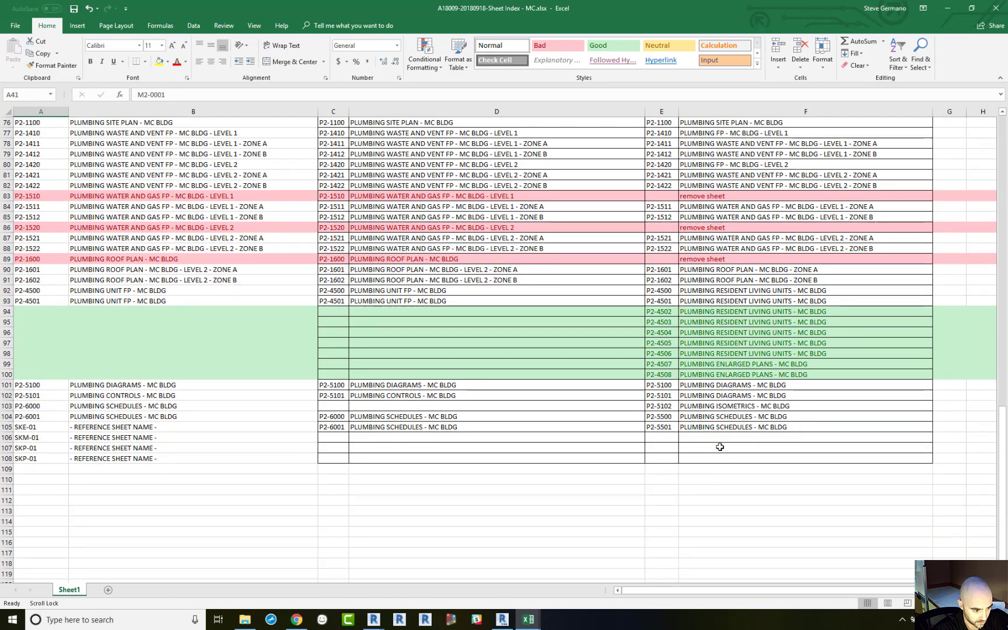
shift+click(725, 425)
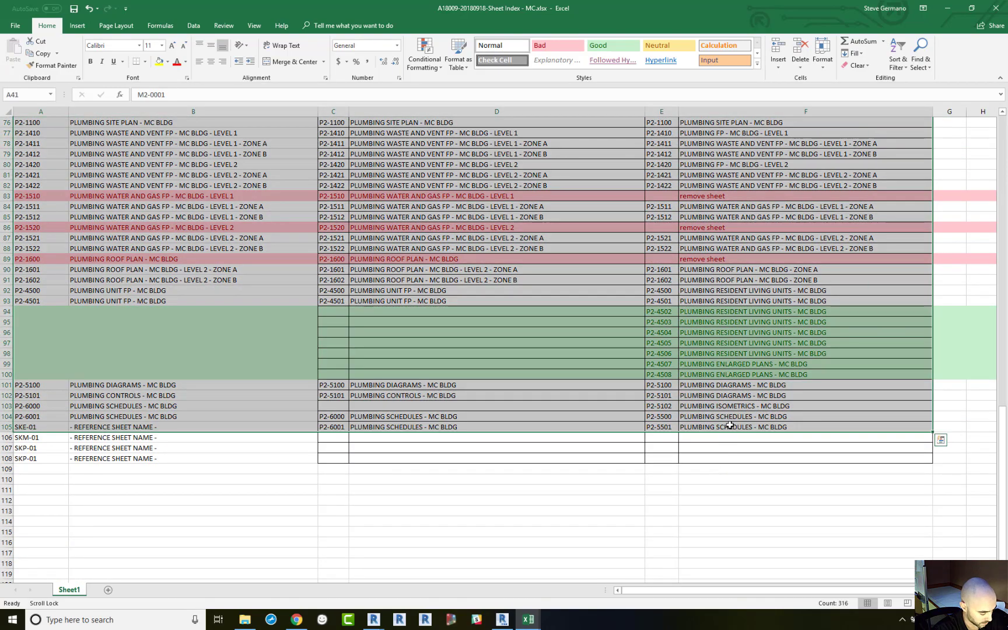
key(ctrl+c)
scroll(724, 425, up, 20)
key(Up)
key(Up)
key(Up)
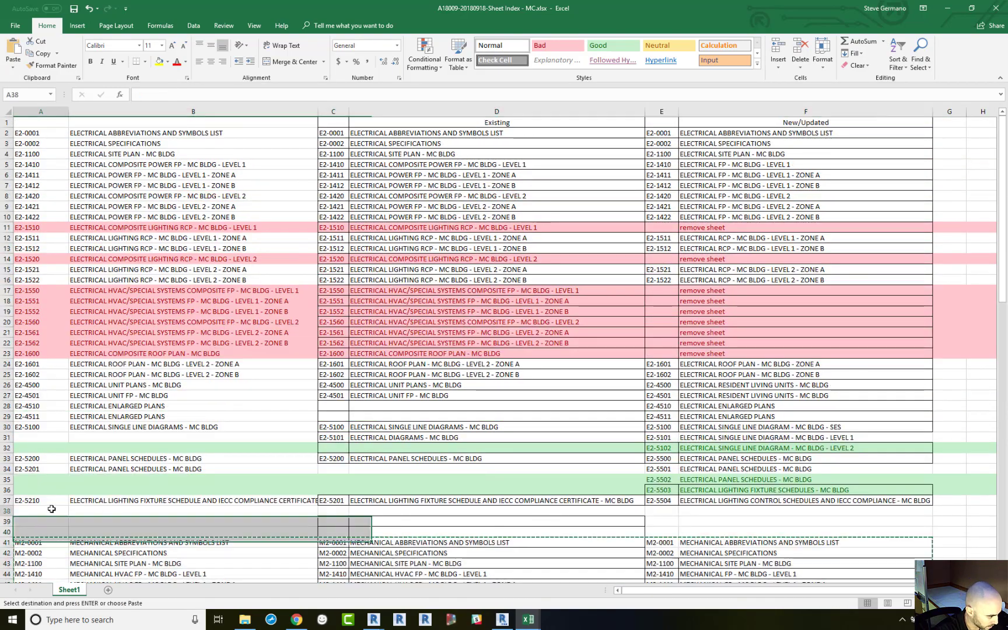
key(Return)
click(772, 521)
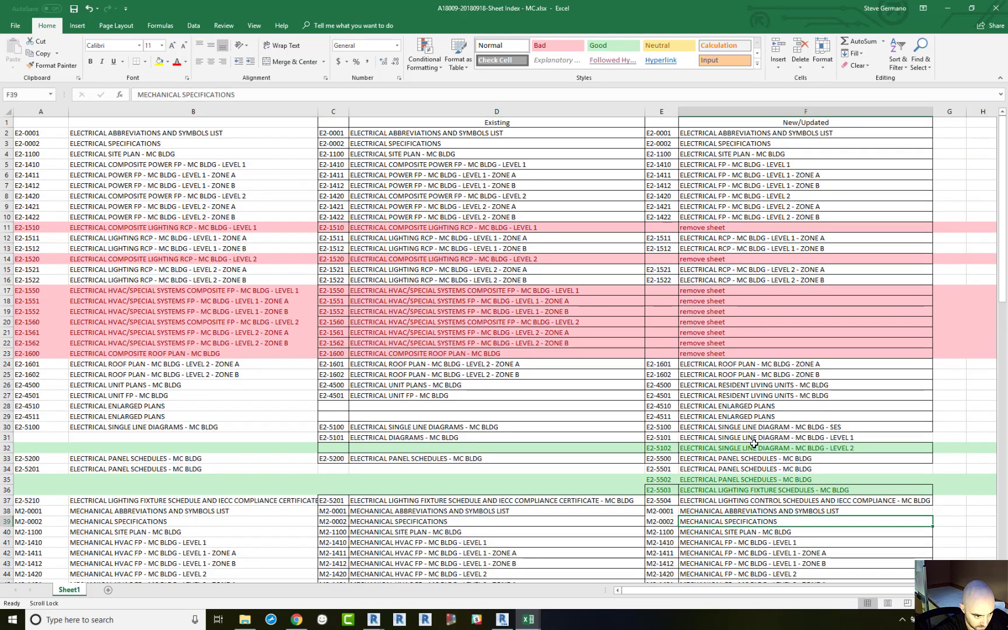
scroll(732, 247, down, 11)
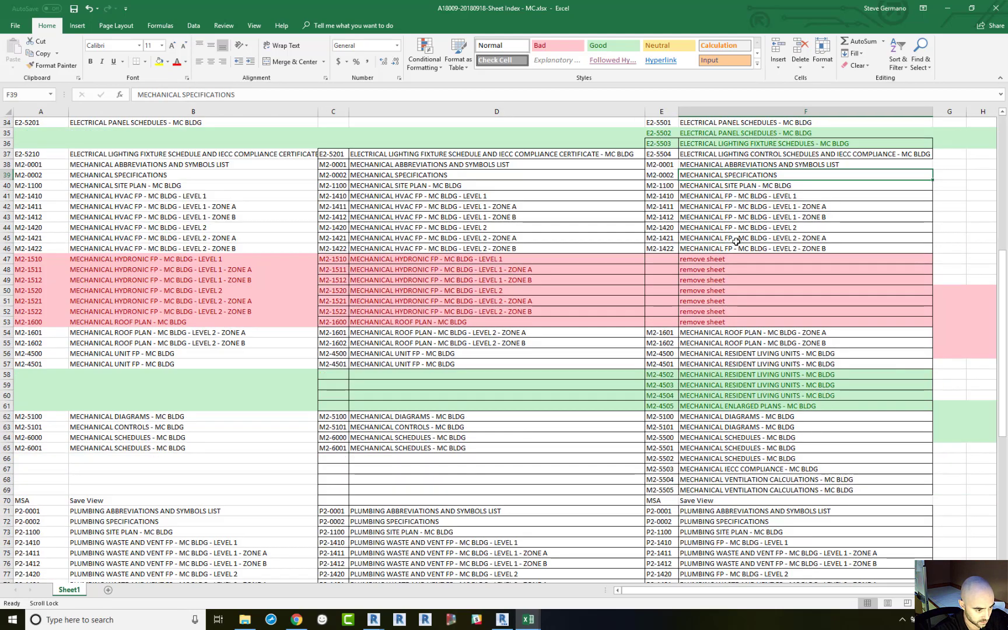
scroll(728, 253, up, 11)
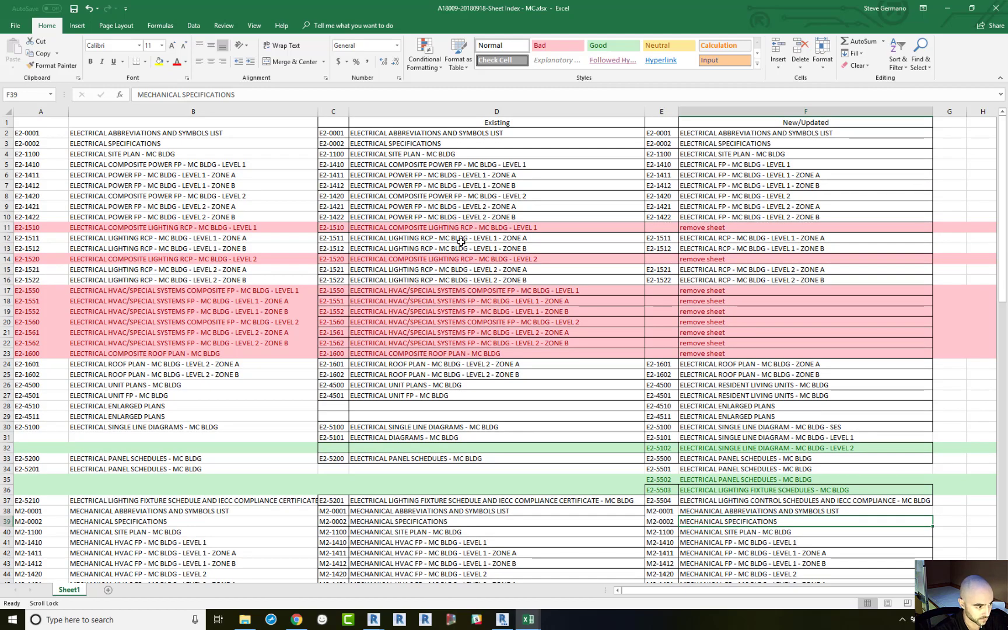
Switch to Revit's Project Setup window and reload the sheets-to-be-created list from the View And Sheet Creator Data workbook.
drag(466, 15, 692, 29)
click(210, 10)
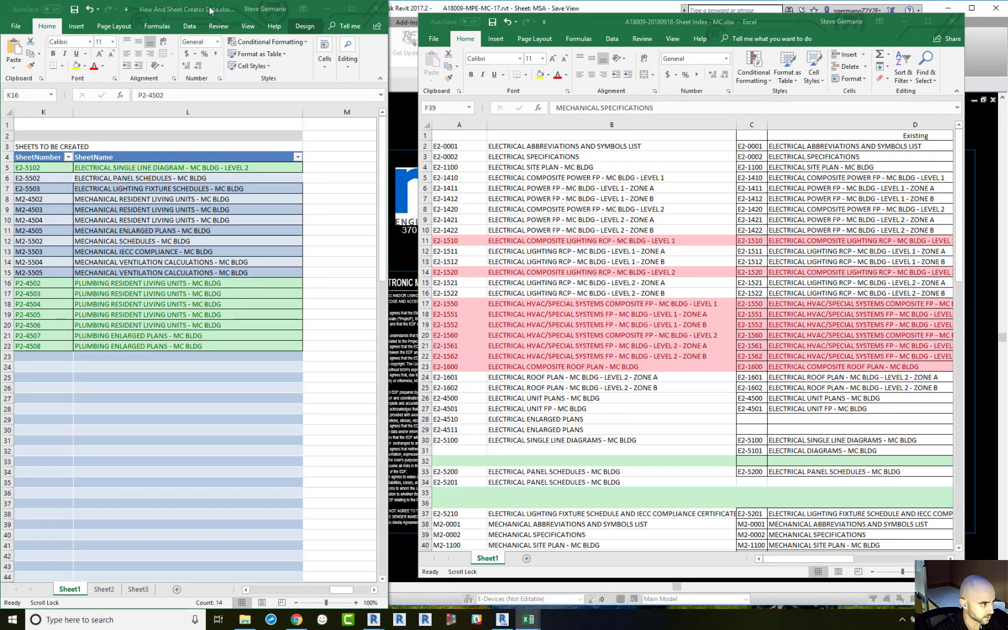
click(46, 170)
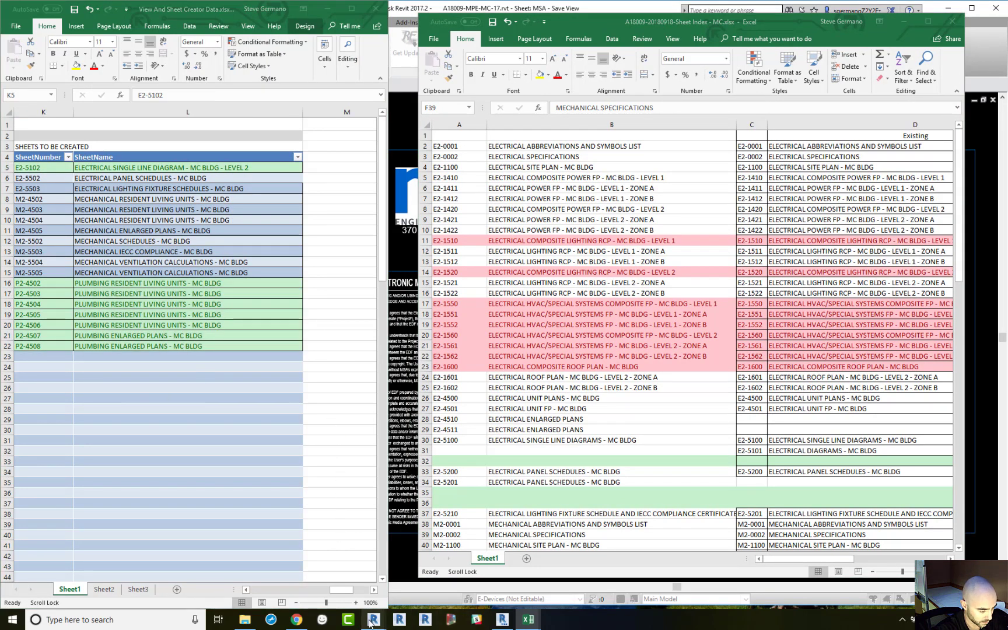
mouse_move(373, 619)
click(473, 585)
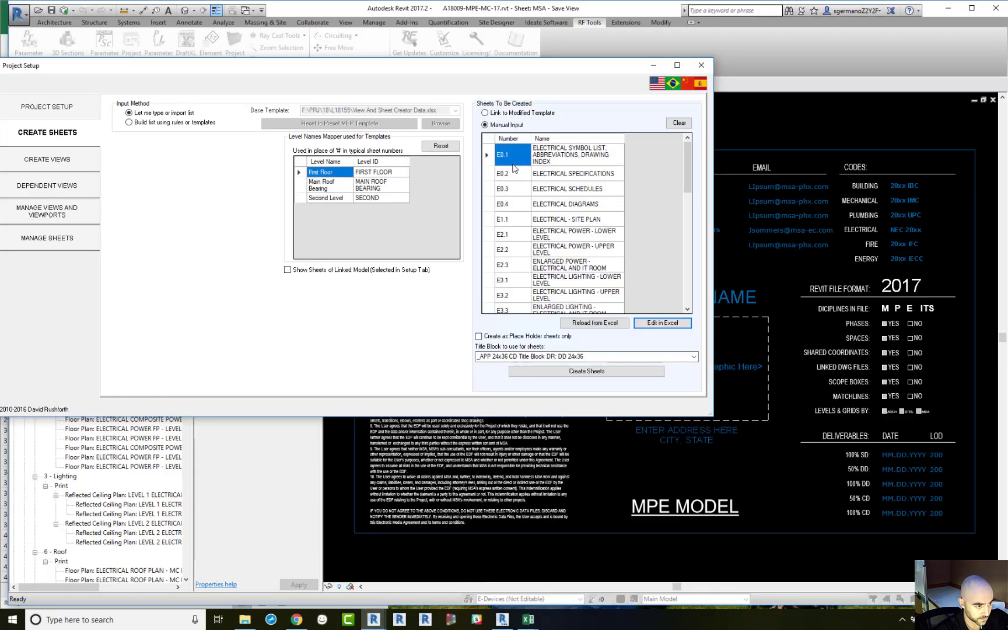
click(603, 325)
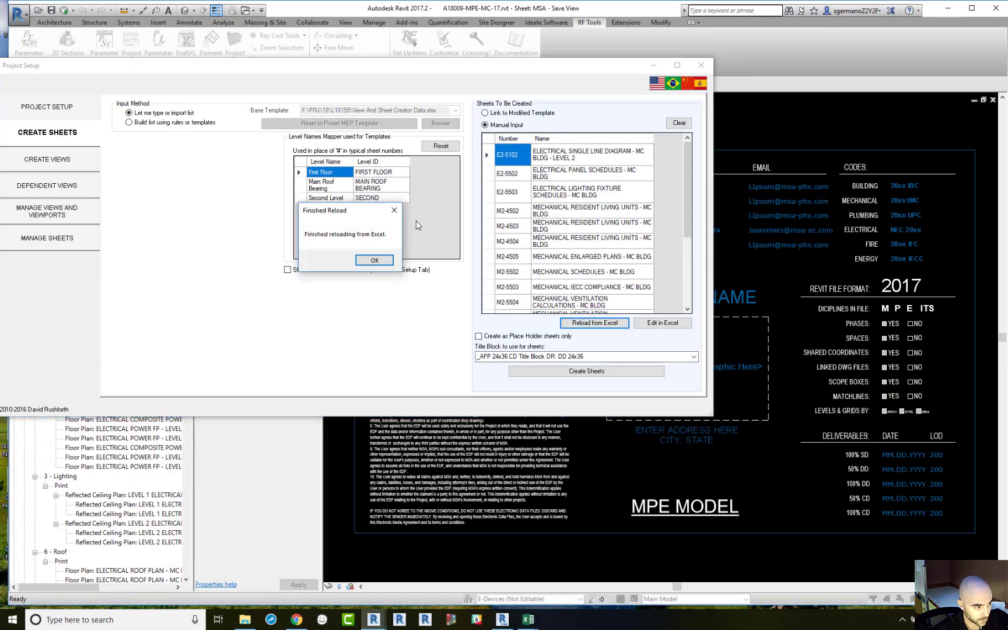
click(375, 261)
scroll(575, 231, down, 3)
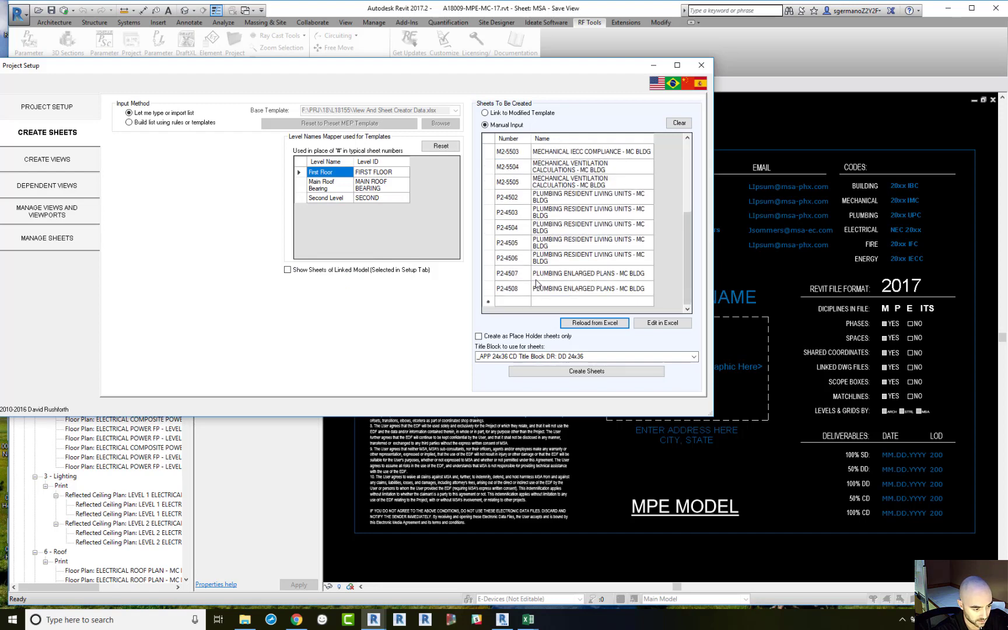
Create the listed sheets with the A+PP 30x42 CD Title Block: 30x42 and close Project Setup.
click(687, 358)
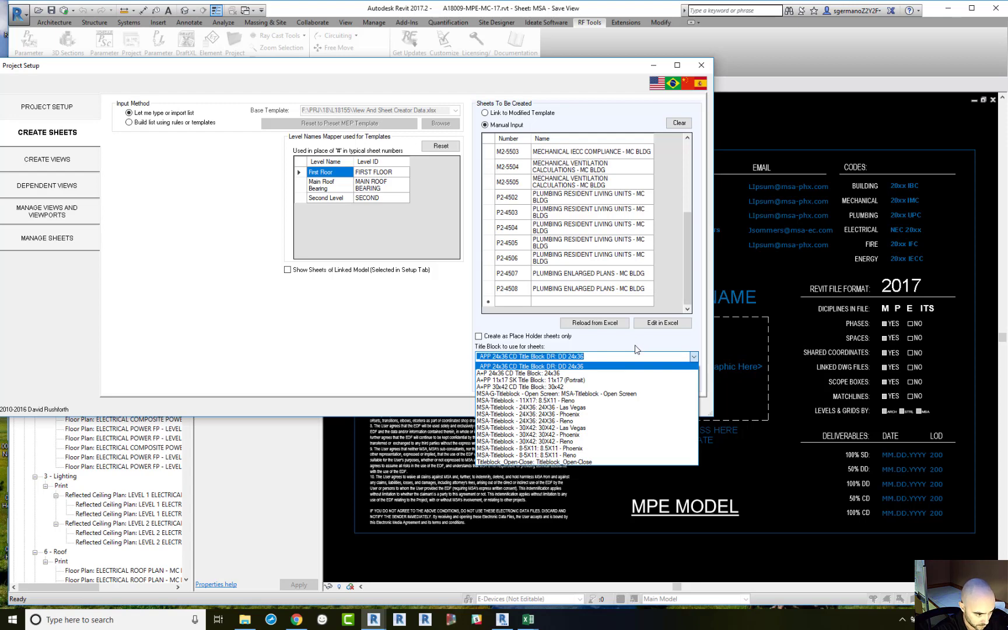
click(554, 386)
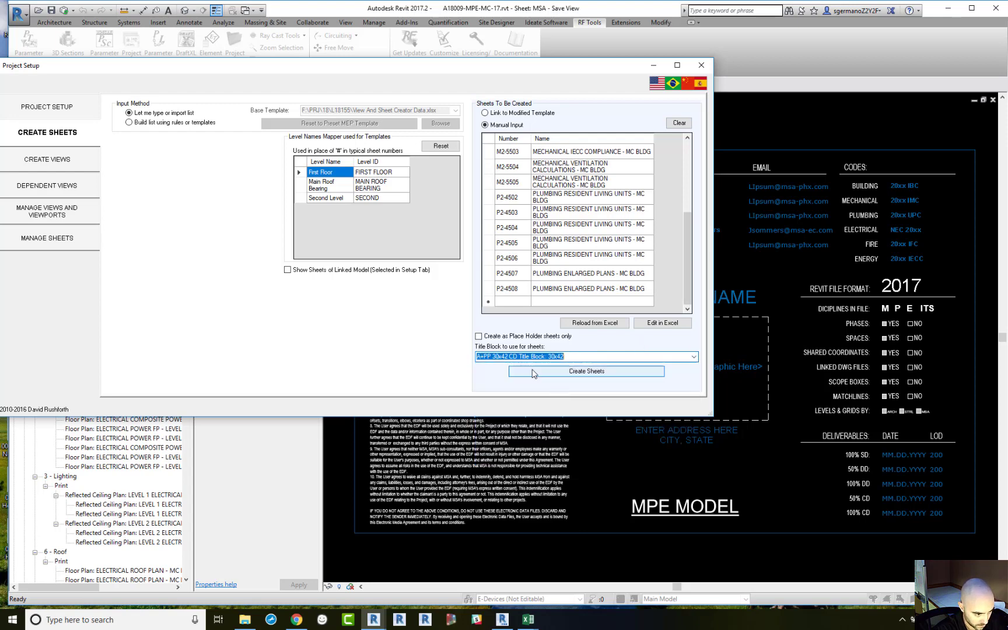
click(592, 374)
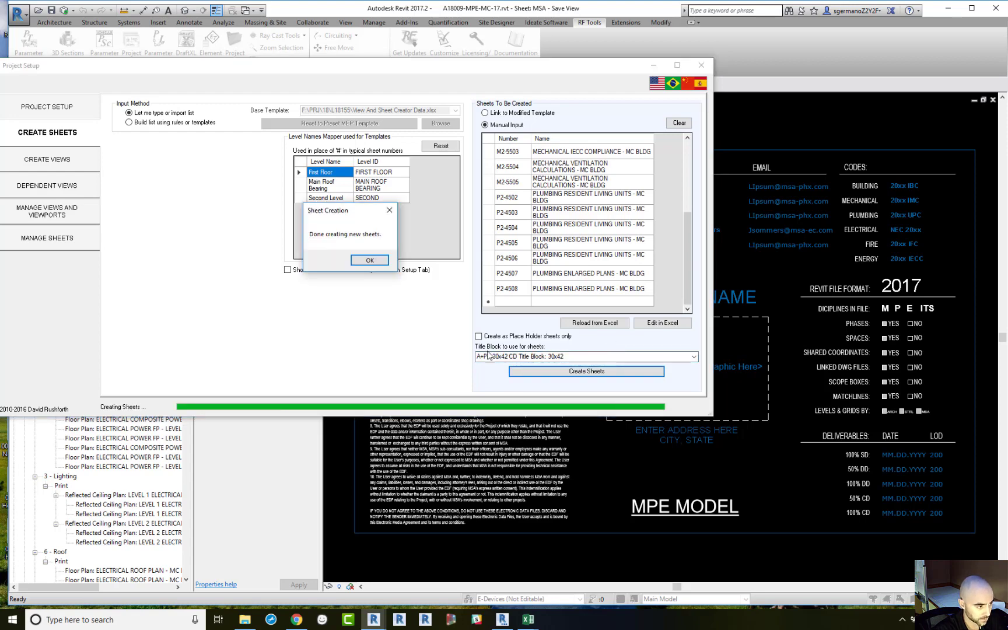
click(370, 261)
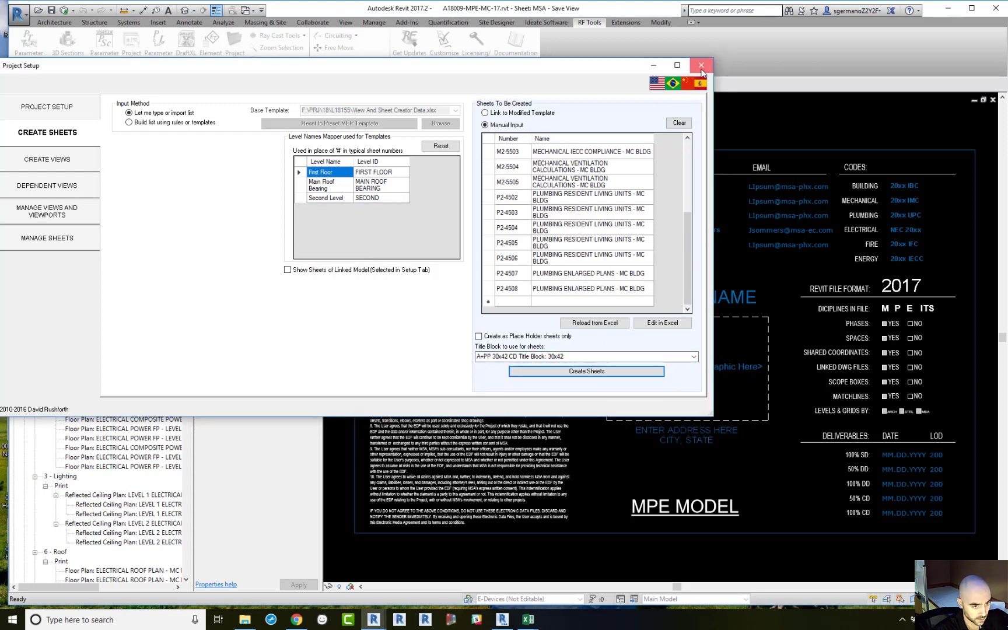
click(700, 65)
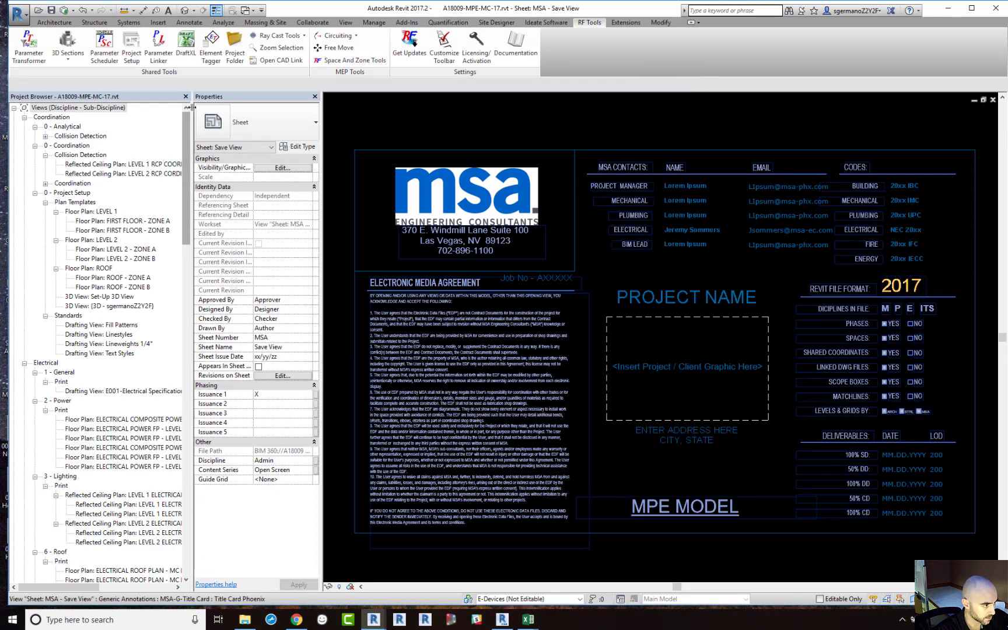
double_click(373, 7)
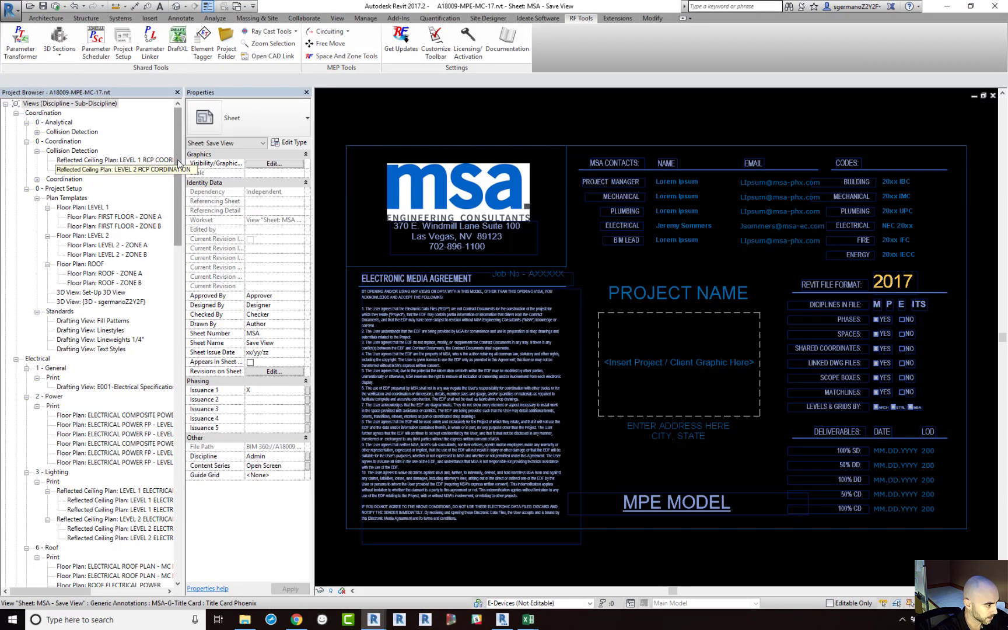
Switch to the sheet index workbook in Excel and review the plumbing sheet rows against the revised sheet list.
drag(177, 155, 157, 370)
scroll(158, 373, down, 10)
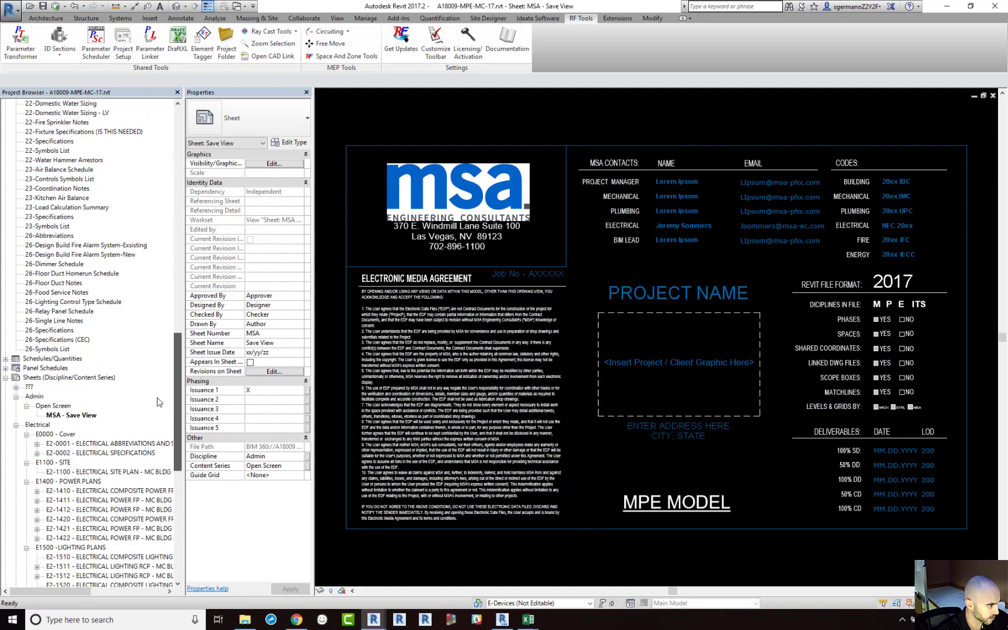
click(162, 465)
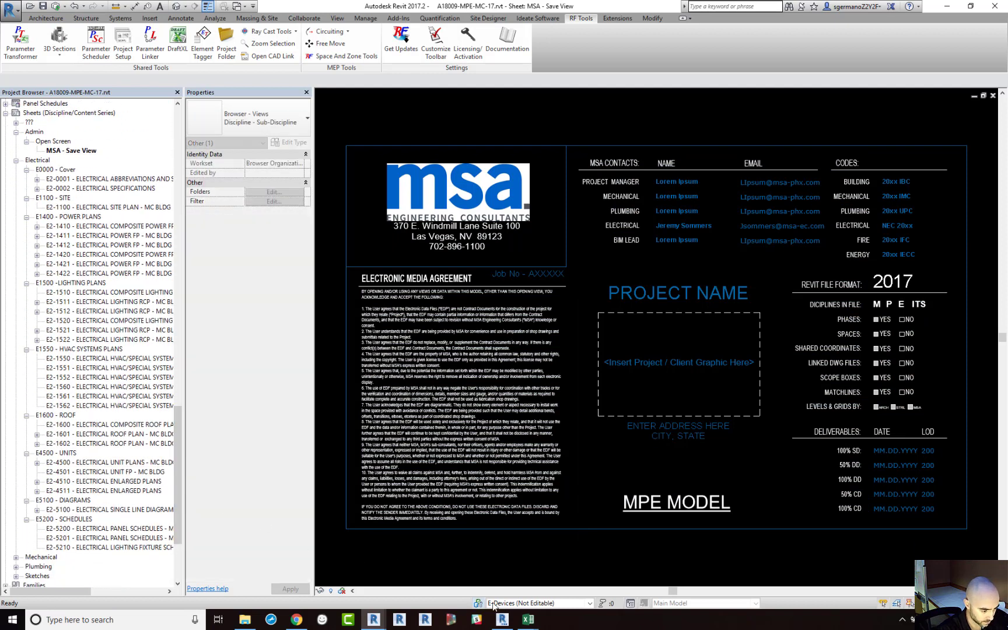
mouse_move(527, 619)
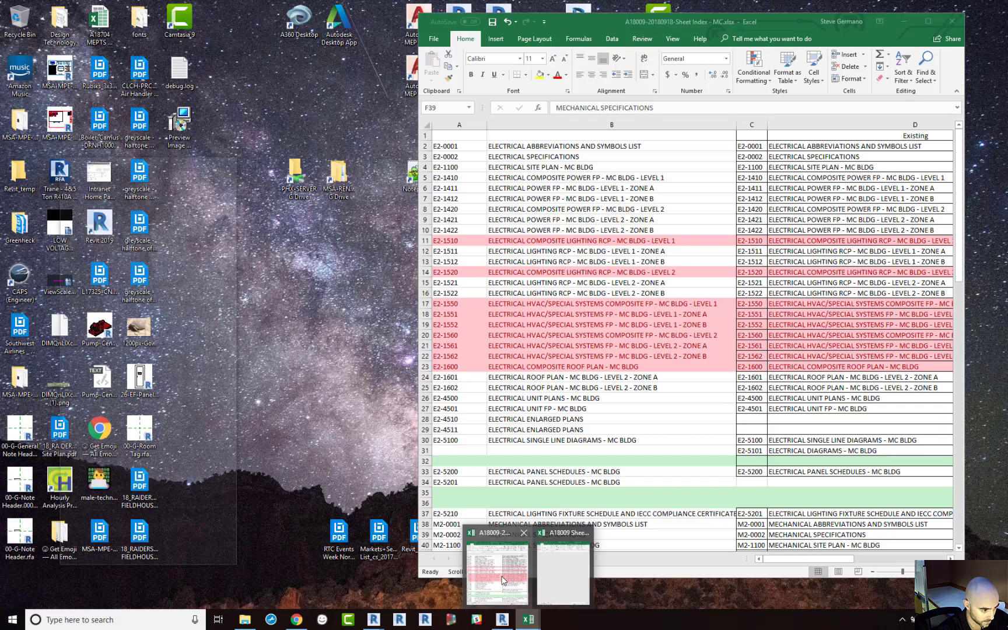
click(502, 579)
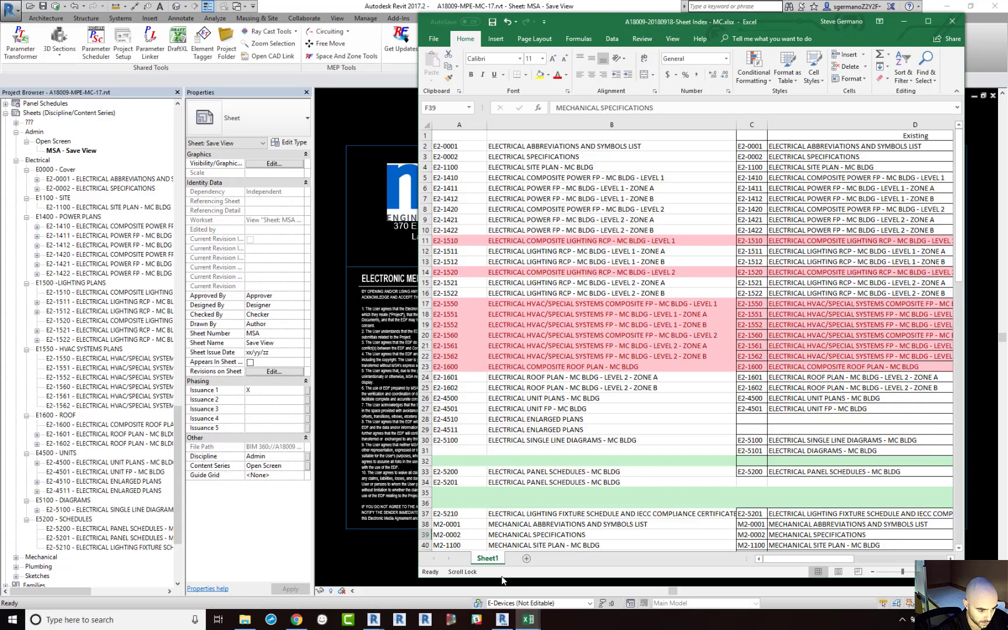
scroll(612, 499, down, 16)
scroll(606, 562, down, 5)
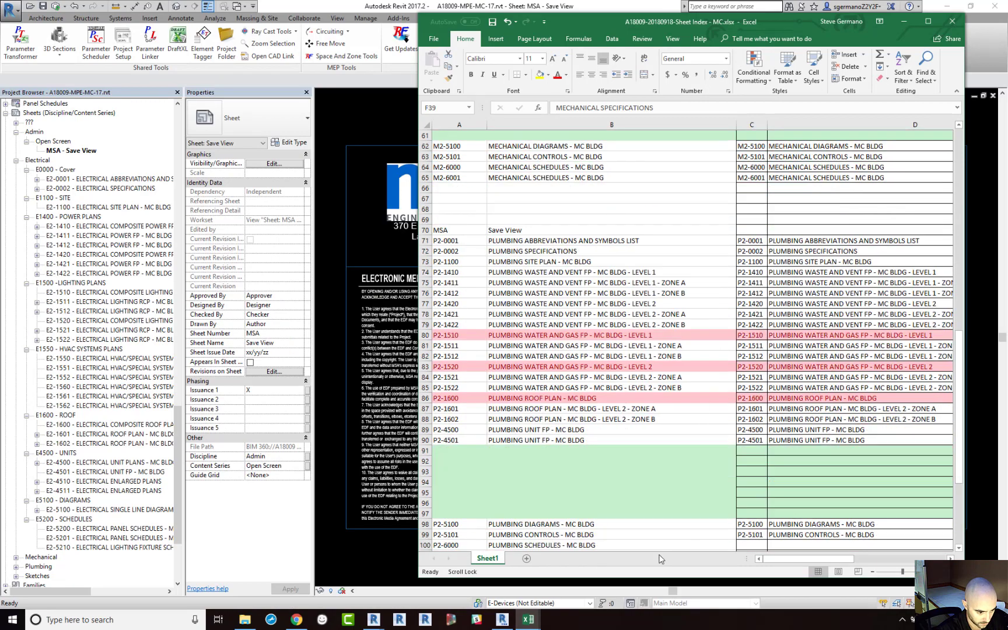
drag(780, 558, 869, 561)
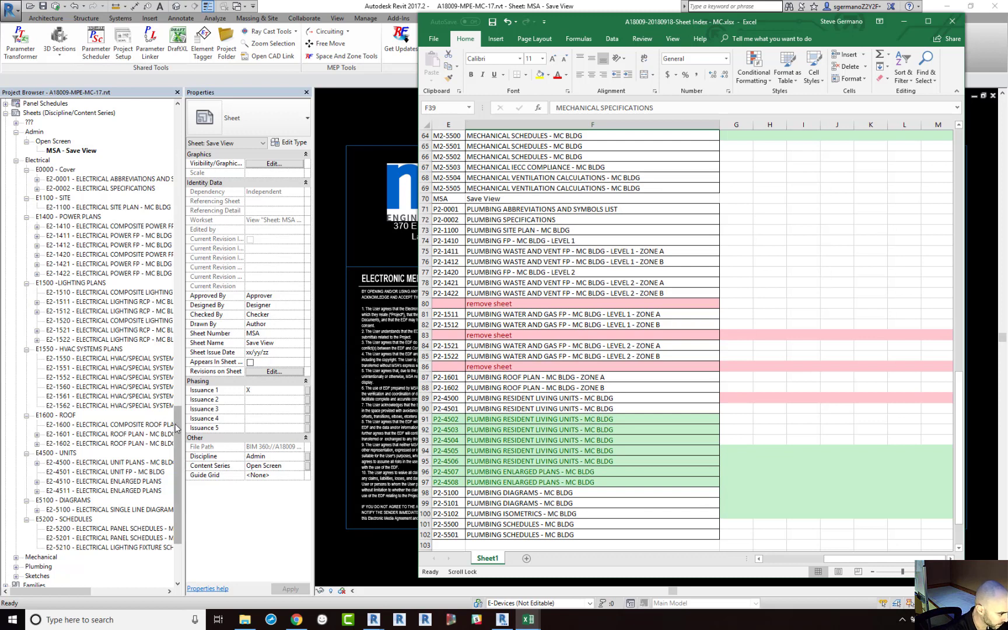
Return to the Revit project, expand the Plumbing sheets and inspect the properties of sheet P2-4500.
drag(176, 431, 159, 477)
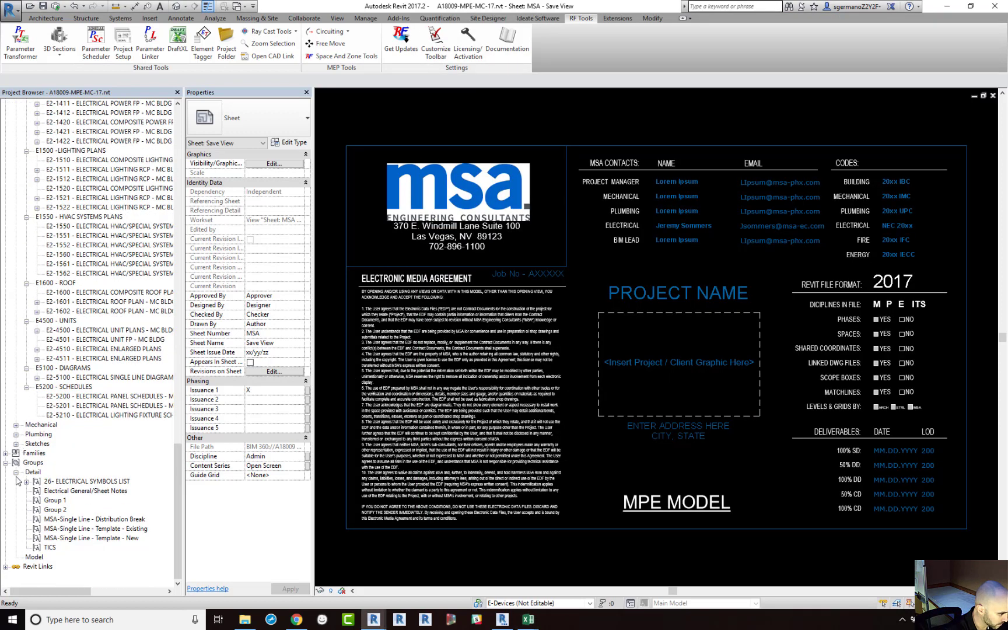
click(5, 462)
click(16, 538)
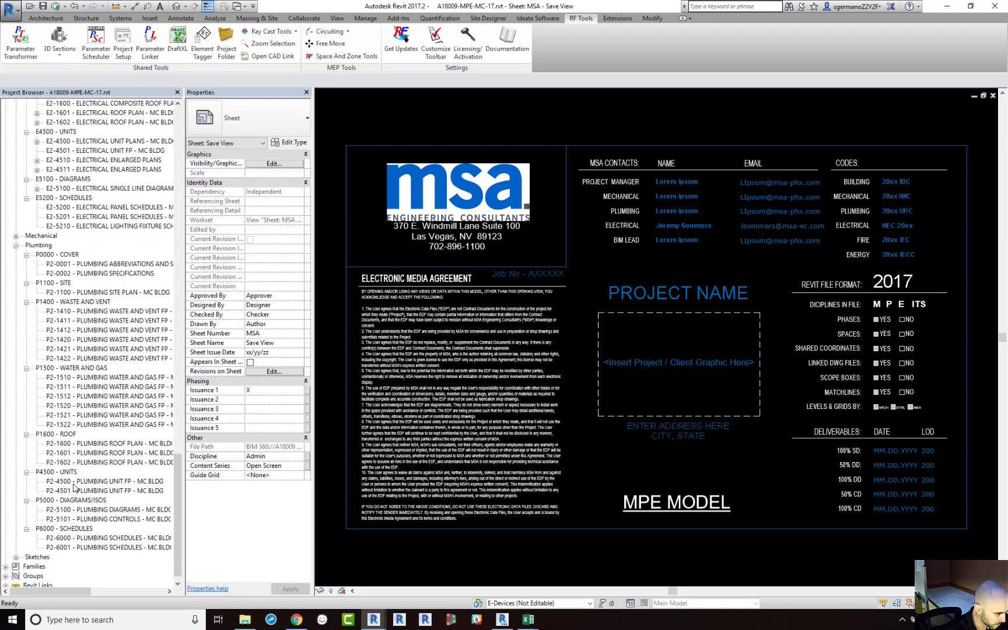
click(74, 482)
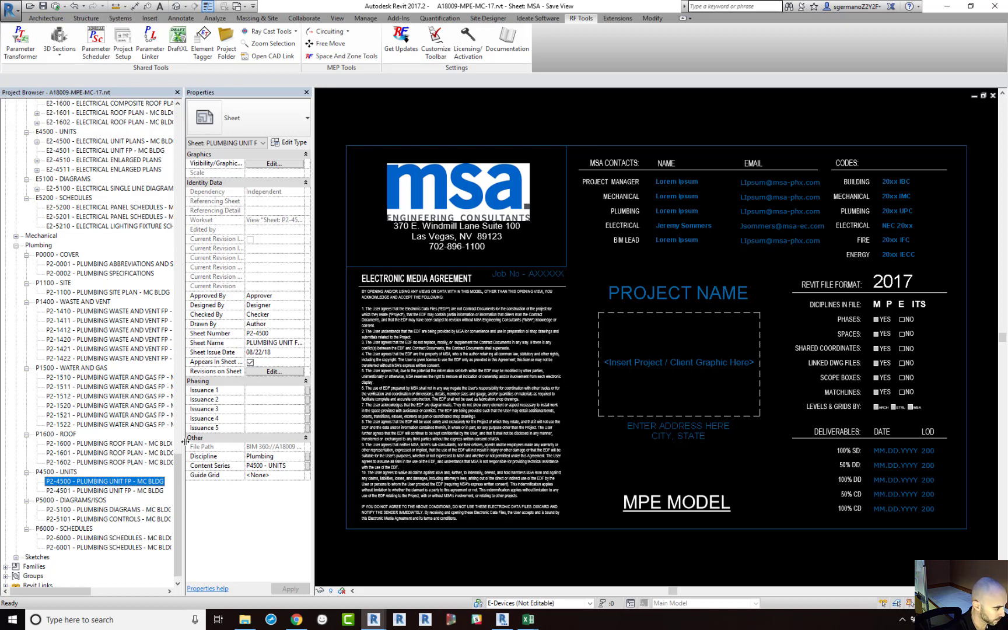
Expand the unassigned ??? sheet group and its subgroup, and widen the Project Browser to show the full sheet names.
drag(180, 467, 179, 353)
click(16, 236)
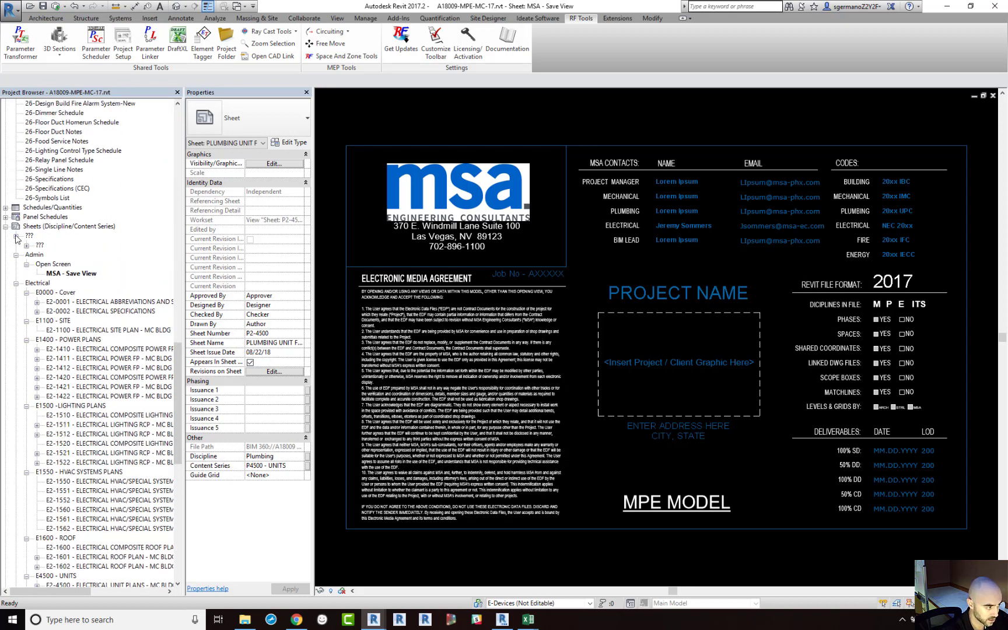
click(26, 246)
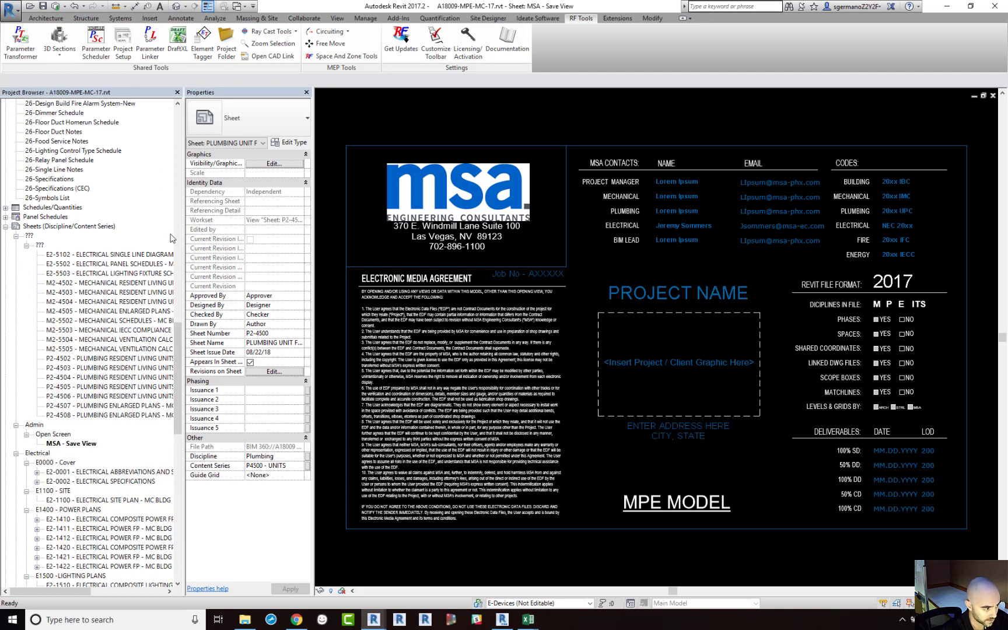
drag(183, 232, 222, 234)
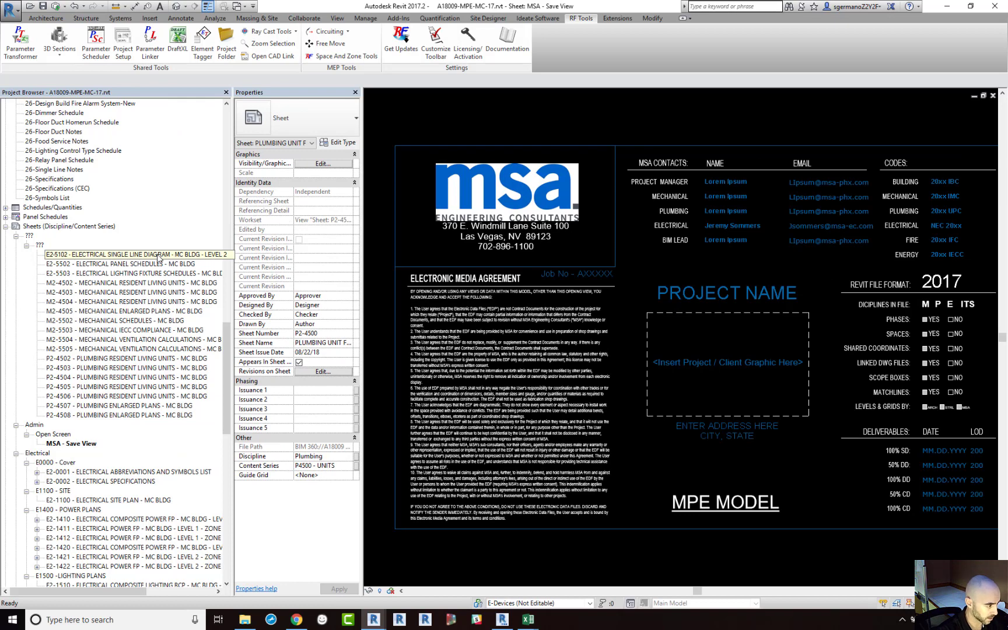
Set sheet E2-5102's Discipline to Electrical and its Content Series to E5100 - DIAGRAMS.
click(93, 257)
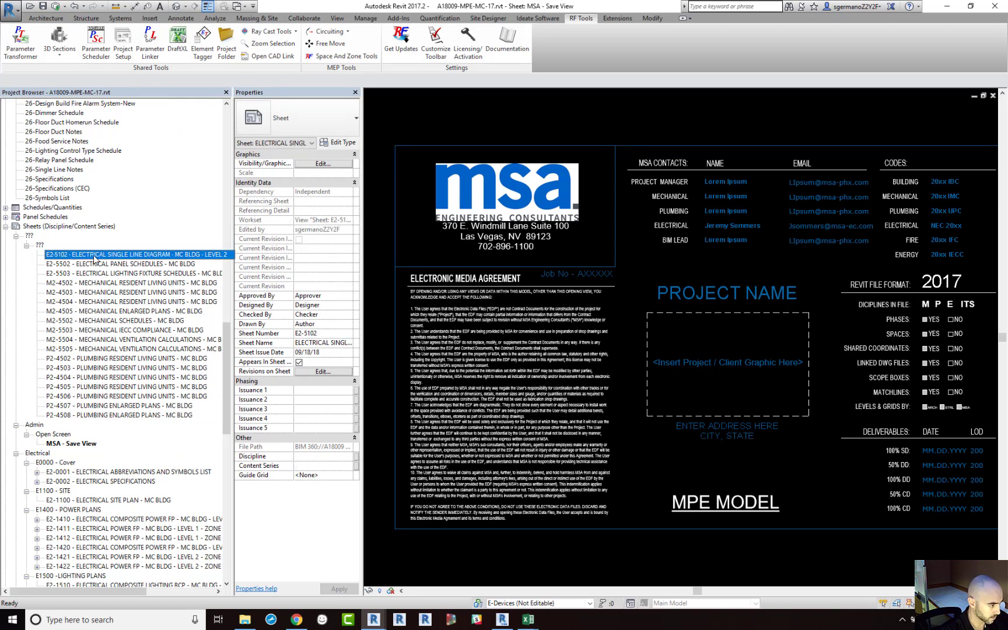
click(338, 456)
click(348, 457)
click(327, 473)
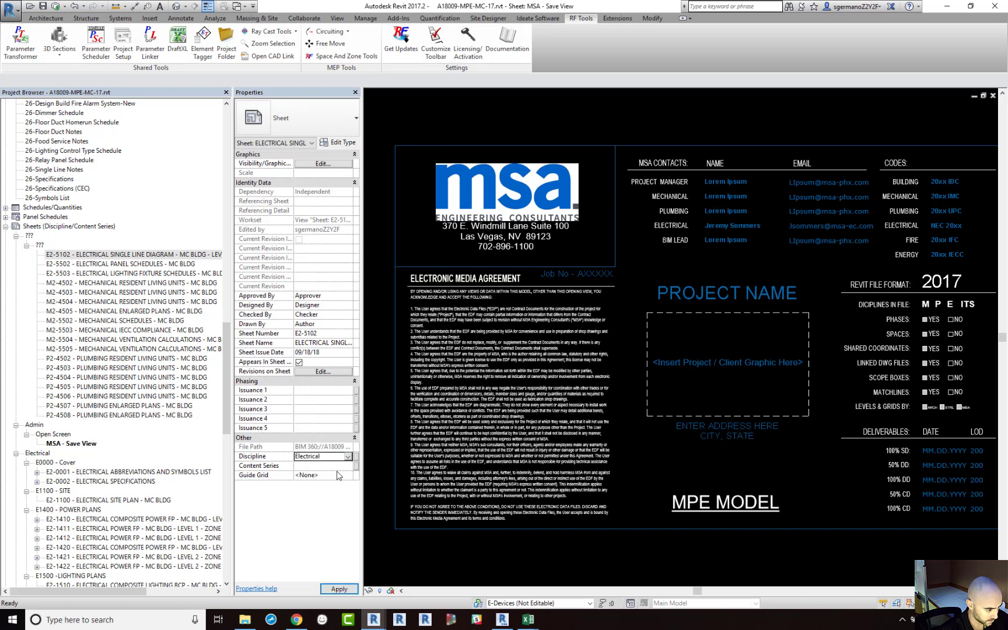
click(343, 467)
click(348, 466)
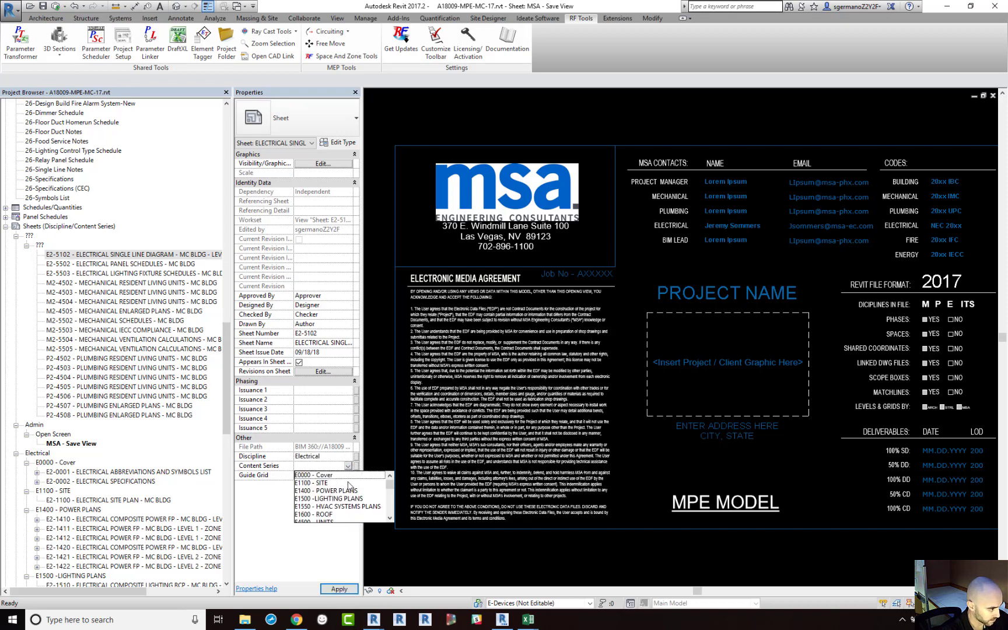
drag(389, 484, 389, 497)
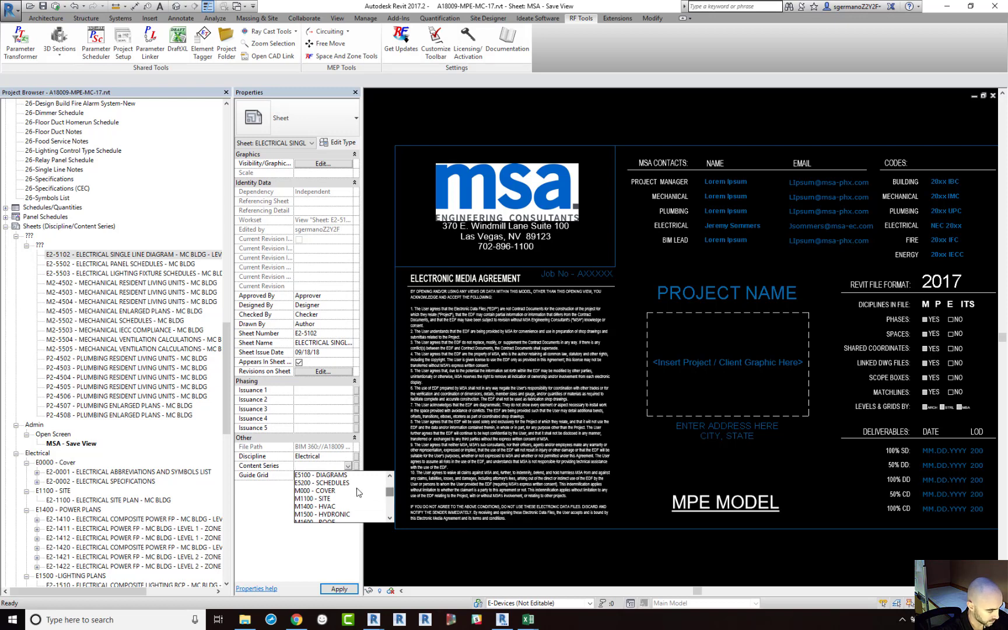
click(330, 476)
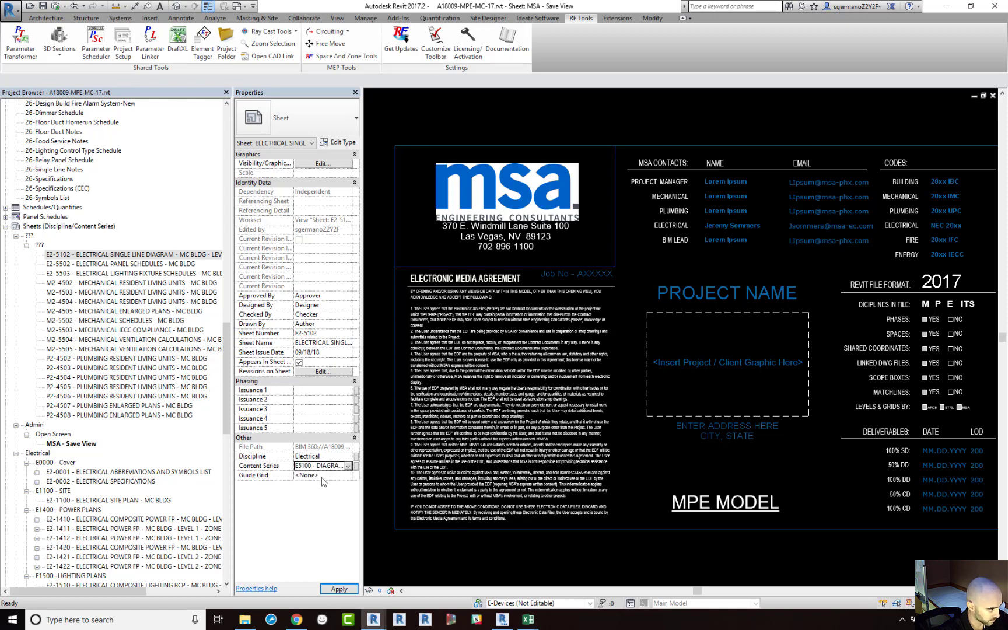
Set the Discipline of sheets E2-5502 and E2-5503 together to Electrical.
click(111, 256)
shift+click(111, 263)
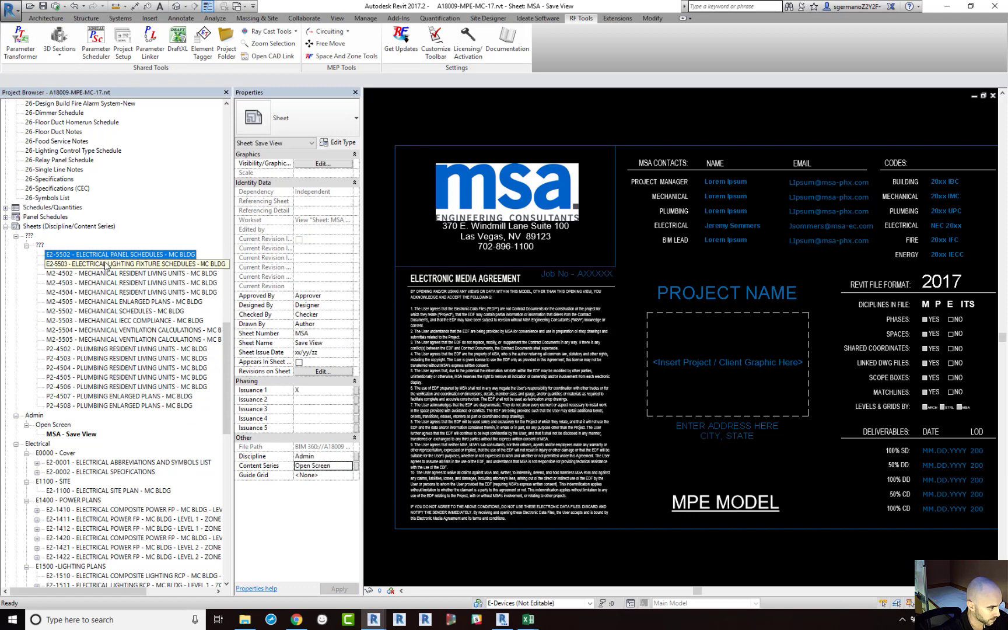
click(352, 438)
click(312, 461)
Assign the Content Series M6000 - SCHEDULES to sheets E2-5502 and E2-5503.
click(348, 447)
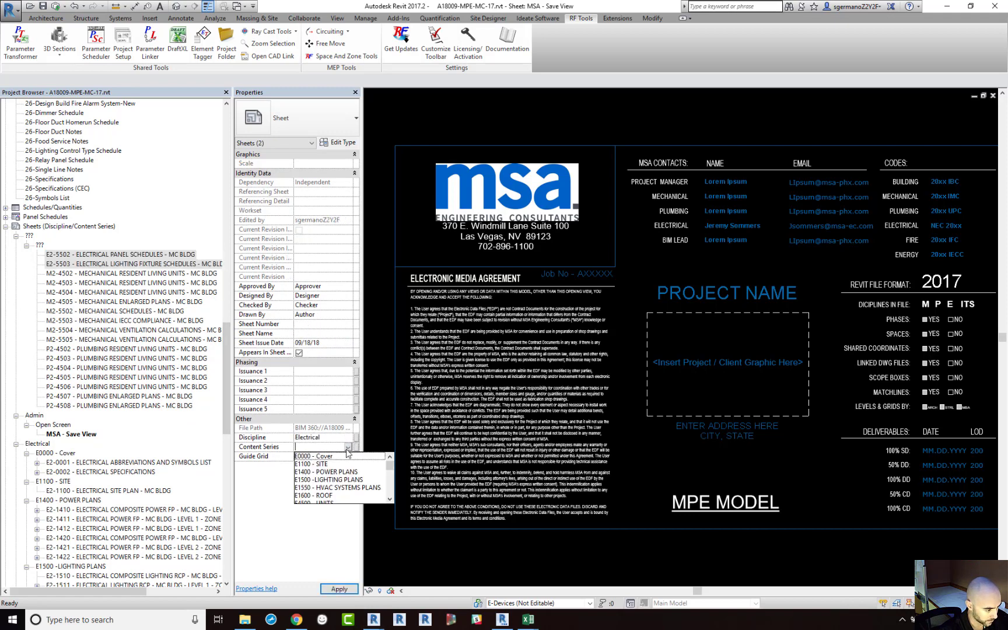
scroll(336, 481, down, 4)
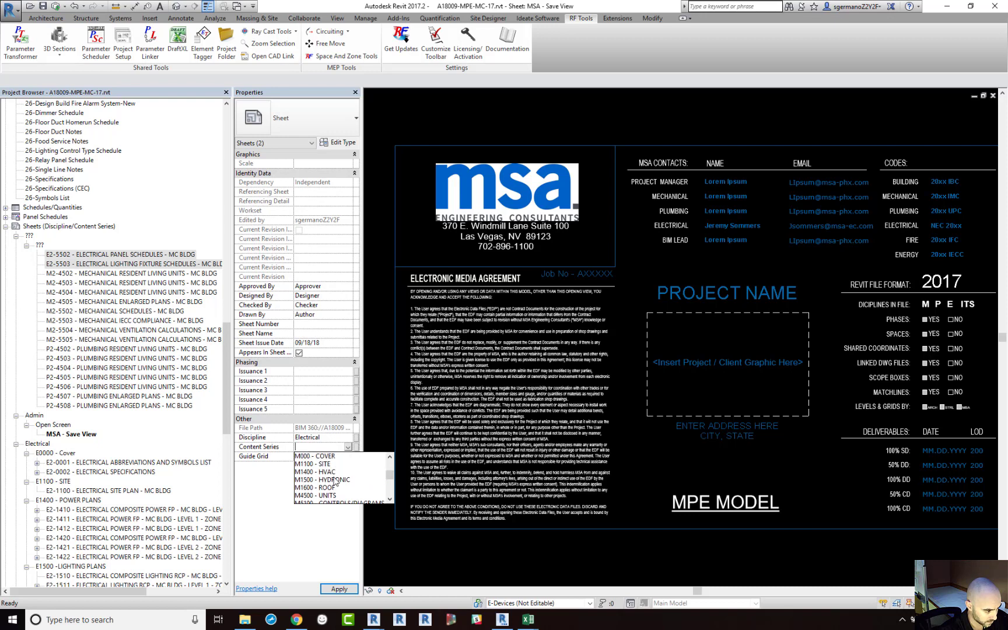
scroll(336, 481, down, 1)
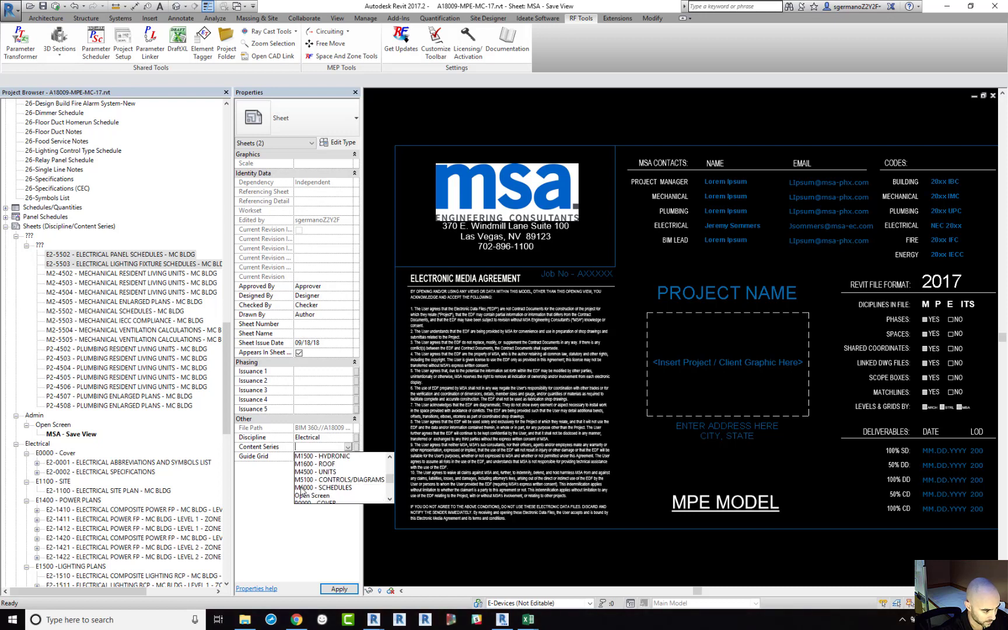
click(309, 488)
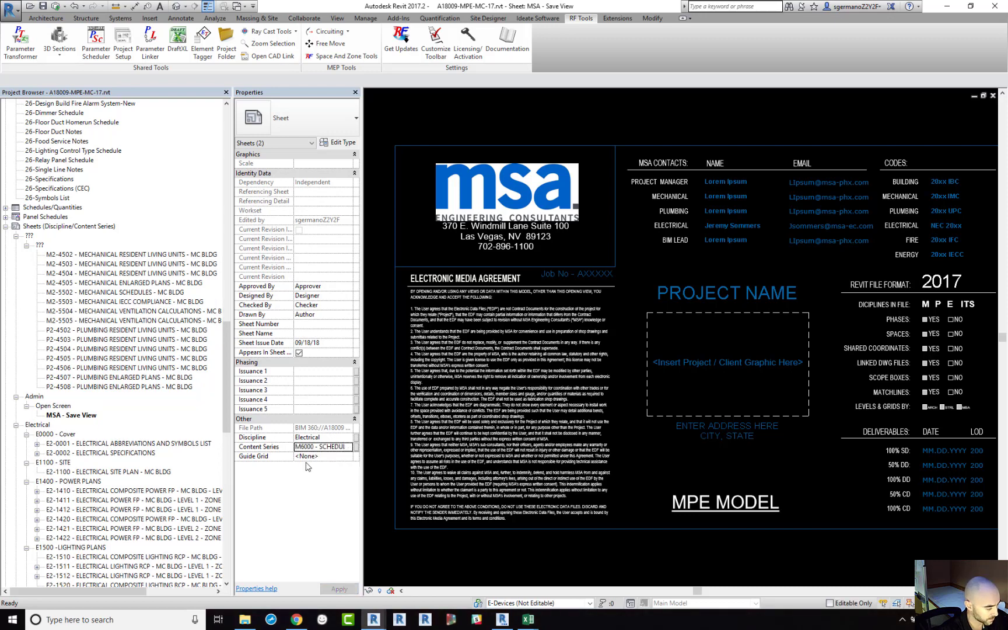
Set the Content Series of electrical schedule sheets E2-5200, E2-5201, E2-5210, E2-5502 and E2-5503 to E5500.
drag(228, 358, 229, 443)
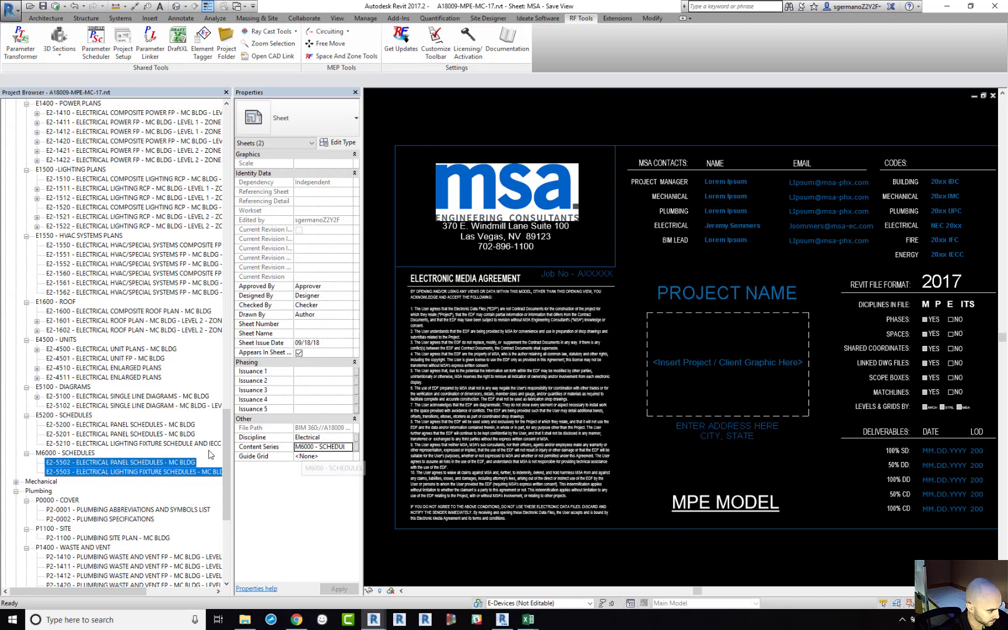
click(110, 425)
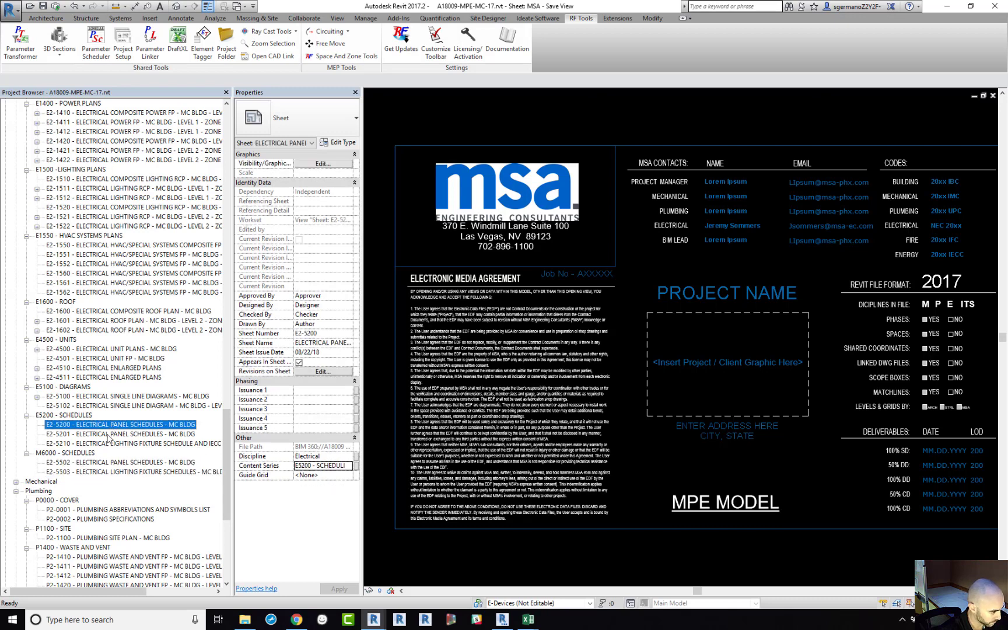
ctrl+click(108, 434)
ctrl+click(108, 443)
ctrl+click(110, 462)
ctrl+click(110, 471)
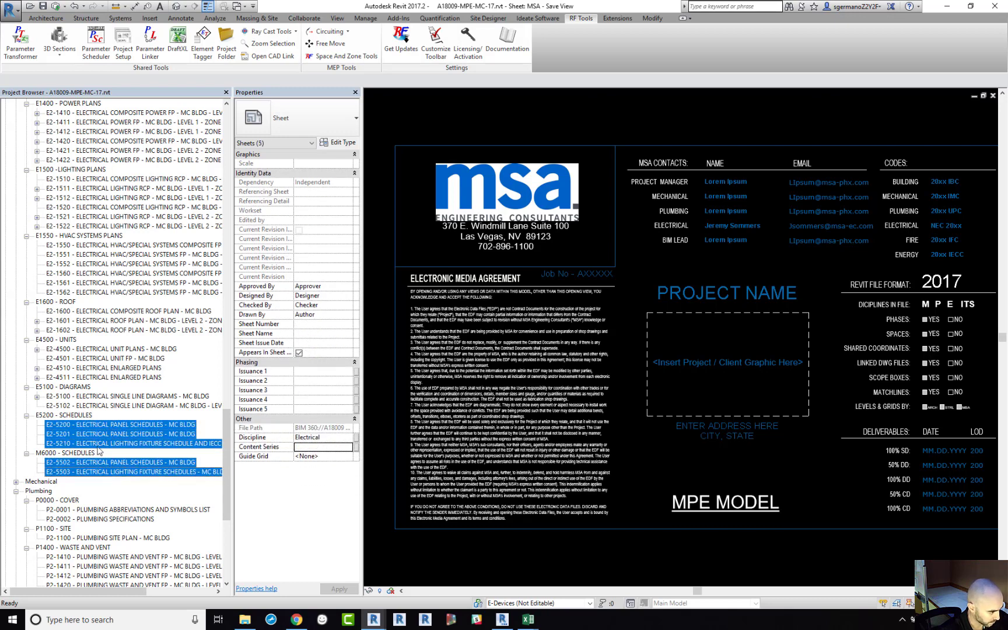
click(309, 447)
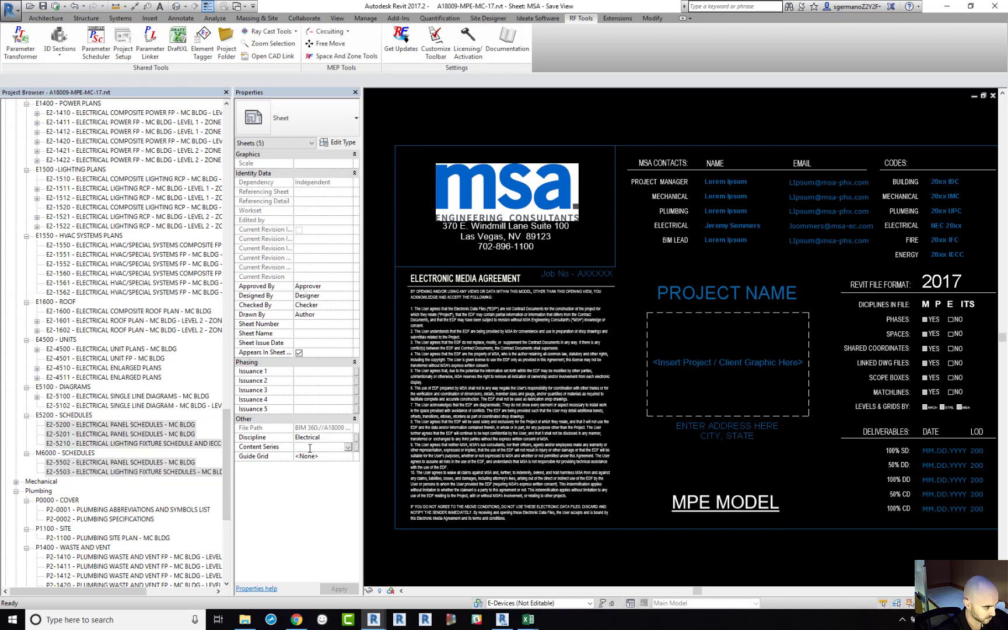
text(E)
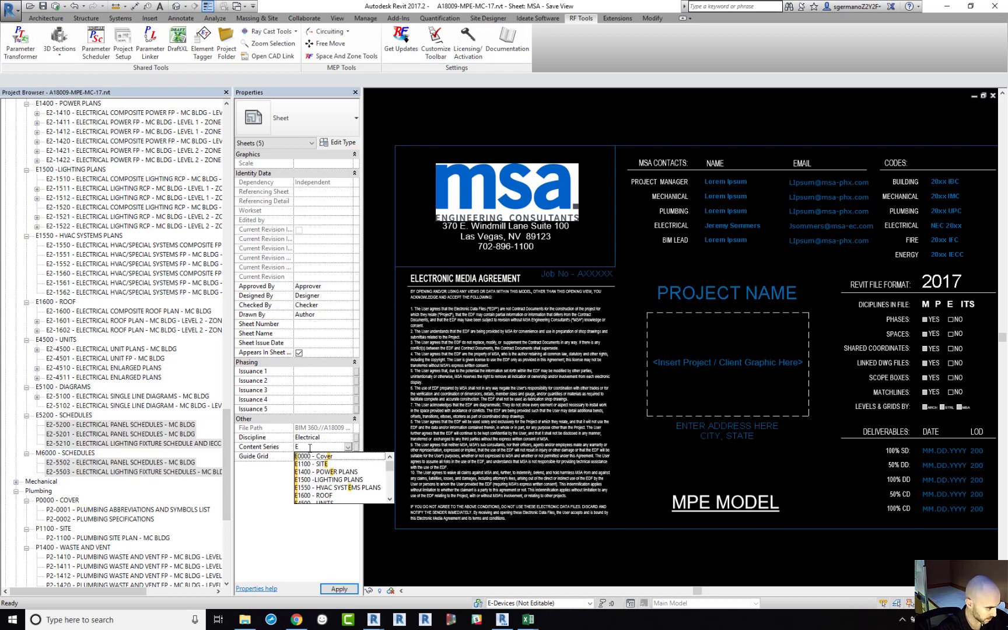
text(5500)
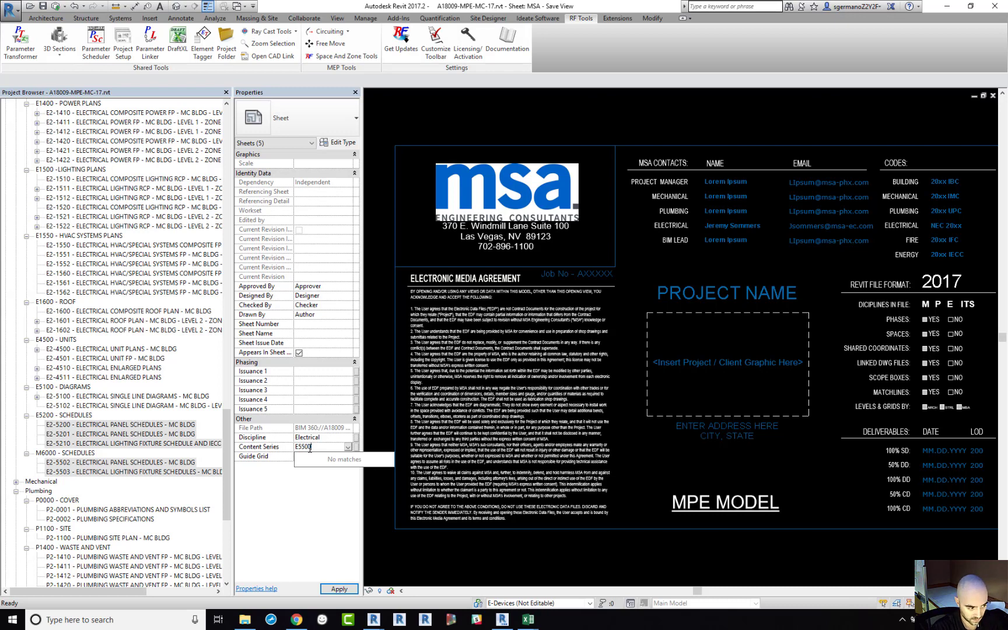
key(Return)
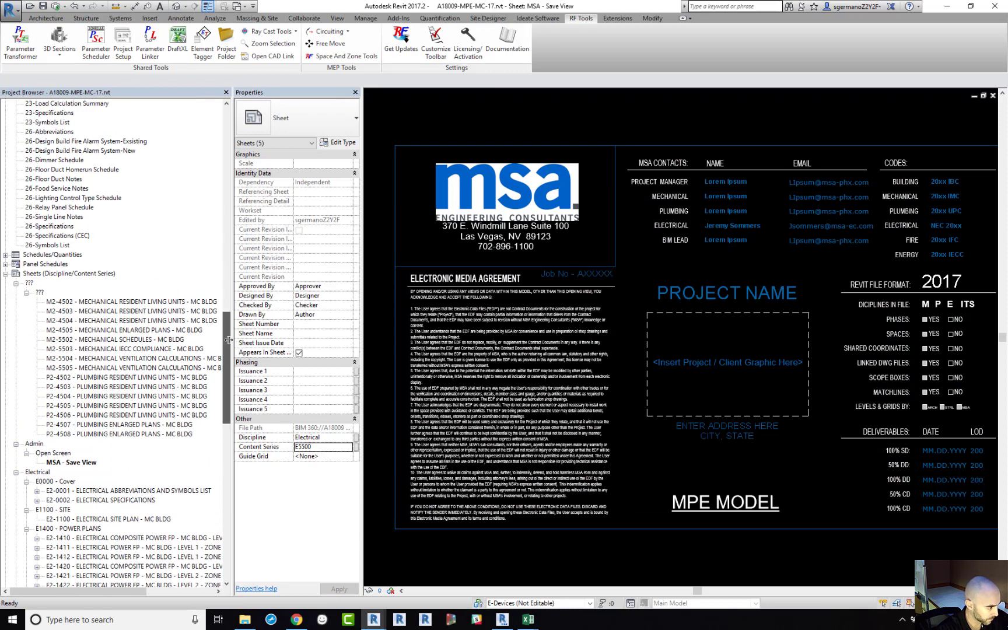
Set sheets M2-4502 through M2-4505 to Discipline Mechanical and Content Series M4500 - UNITS.
click(110, 303)
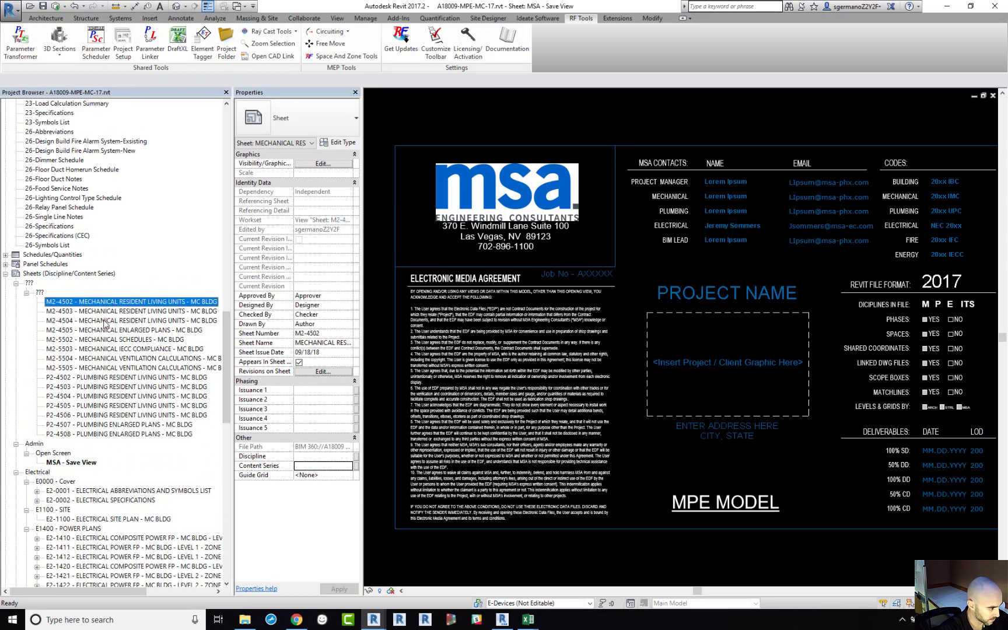
shift+click(106, 320)
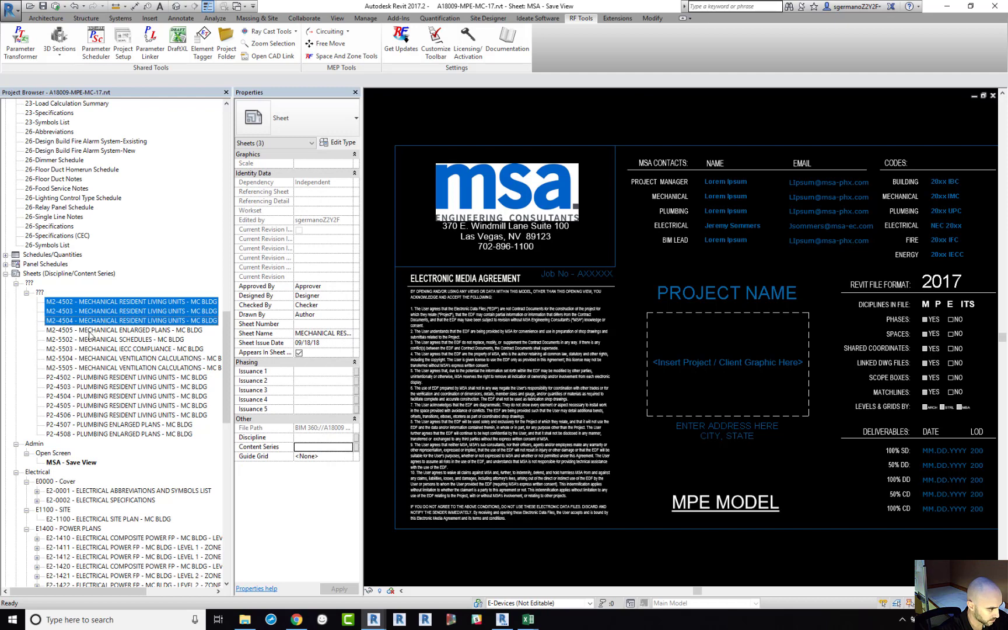
shift+click(90, 330)
click(337, 437)
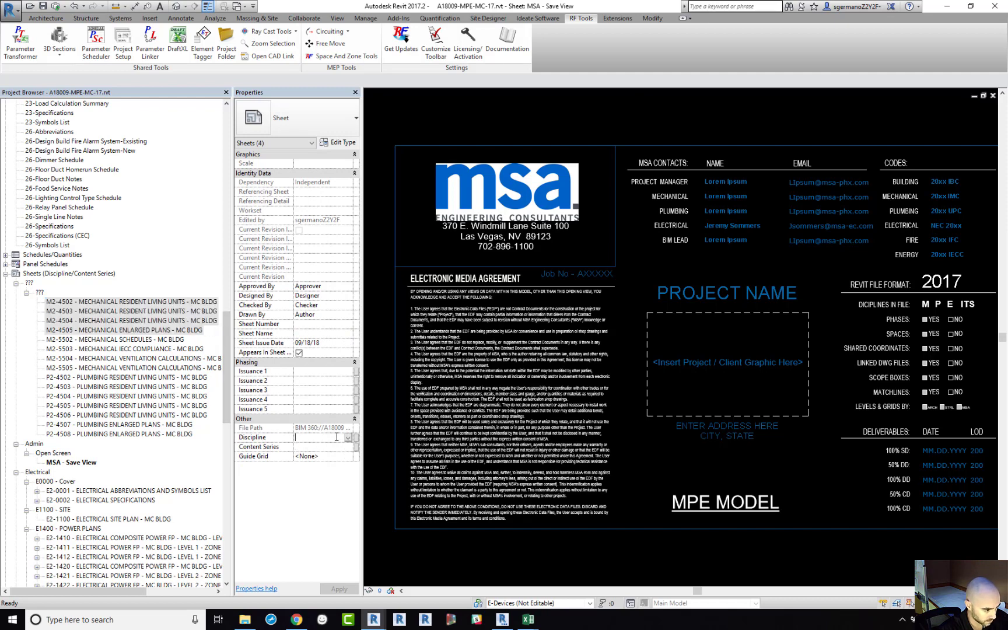
click(347, 438)
click(311, 462)
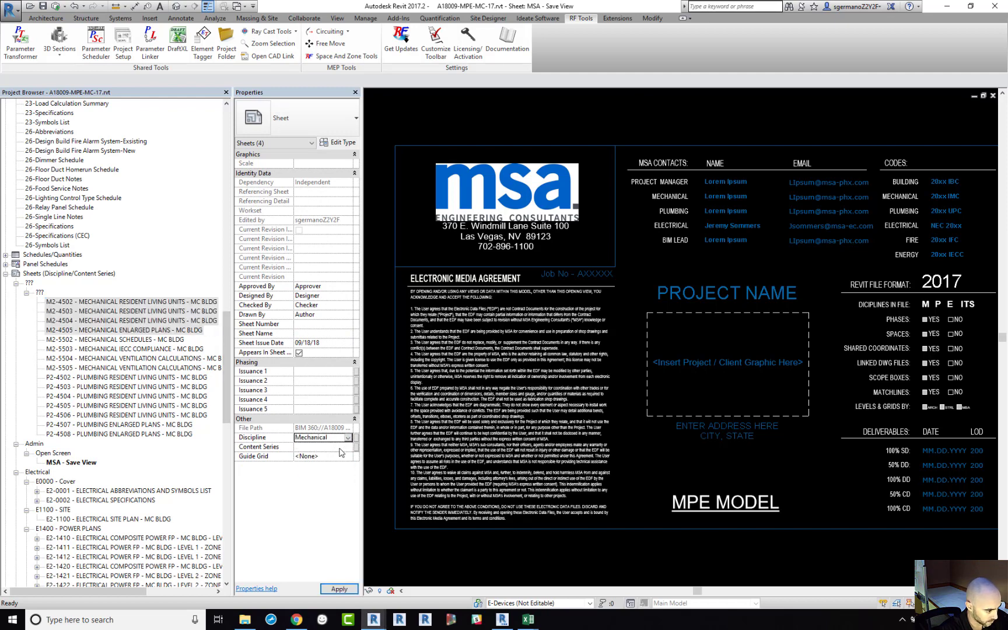
click(343, 448)
click(348, 447)
scroll(343, 474, down, 2)
scroll(342, 474, down, 3)
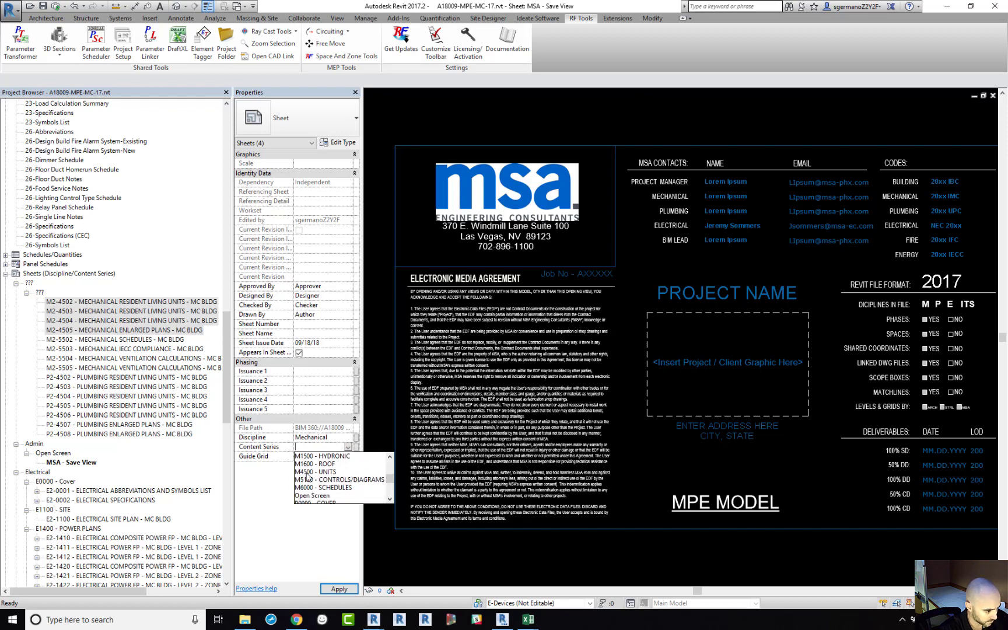
click(307, 472)
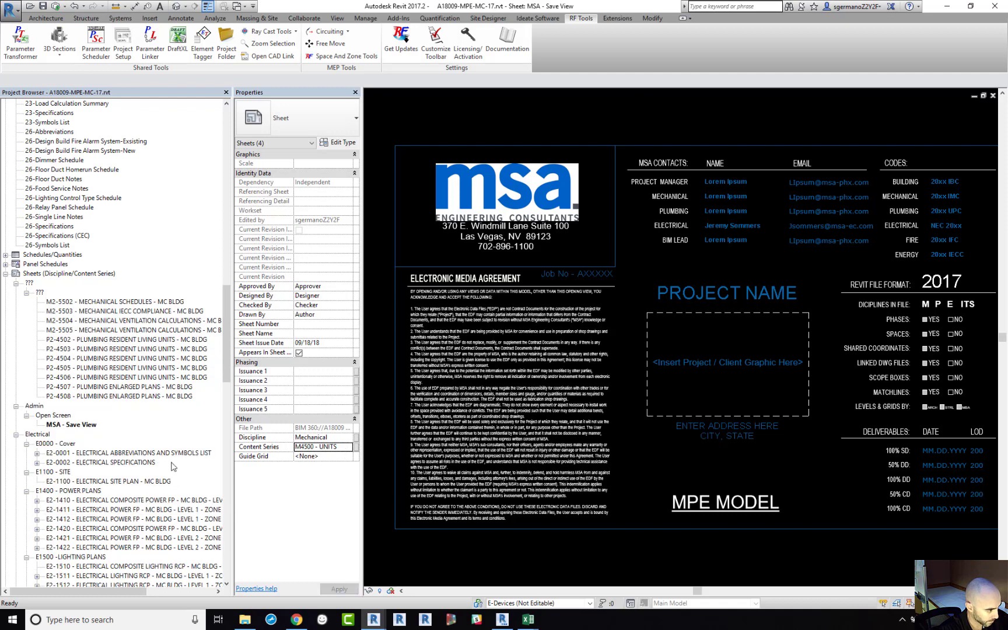
Set the Discipline of mechanical sheets M2-5502 through M2-5505 together to Mechanical.
click(93, 302)
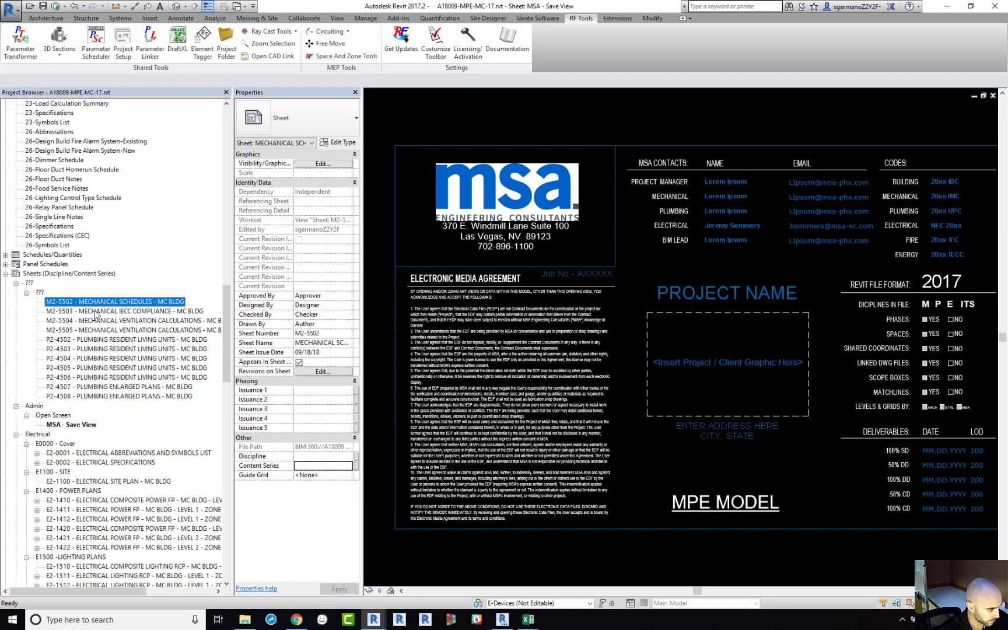
ctrl+click(95, 311)
ctrl+click(96, 320)
ctrl+click(97, 330)
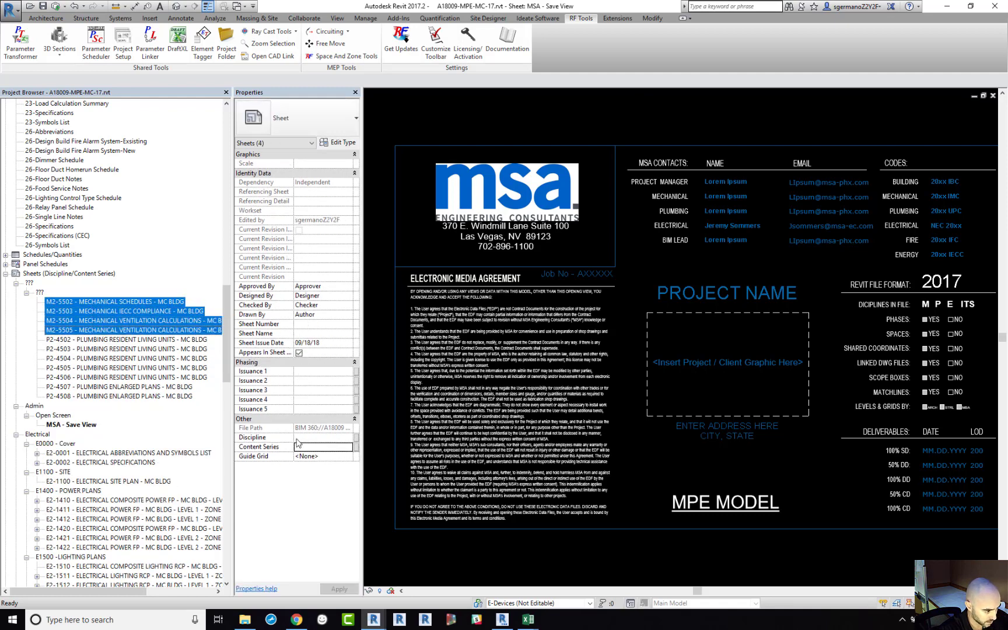
click(340, 437)
click(347, 438)
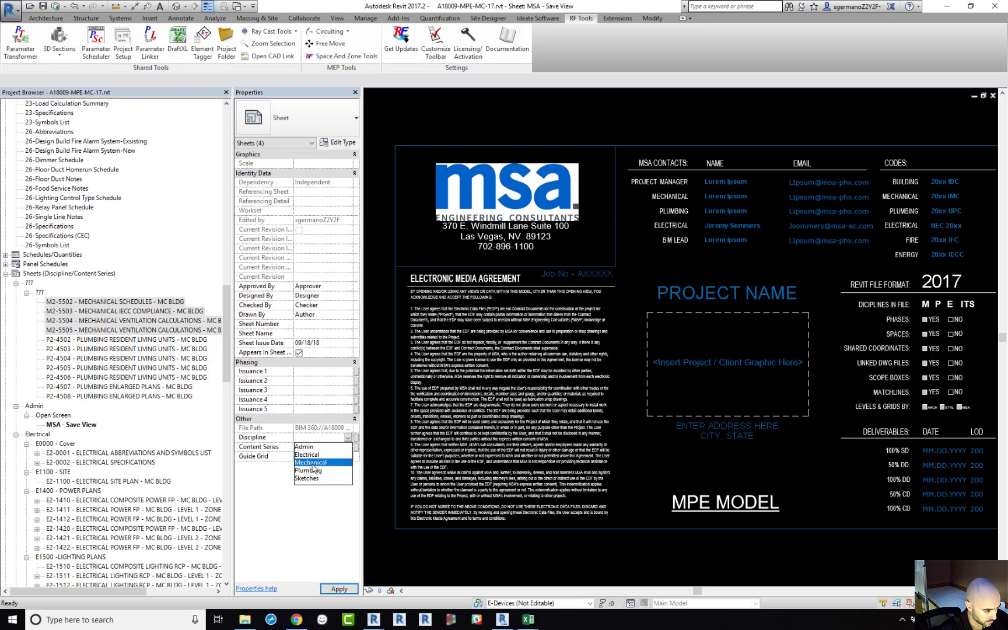
click(315, 466)
Assign the Content Series M5500 - SCHEDULES to sheets M2-5502 through M2-5505.
click(348, 447)
scroll(324, 497, down, 10)
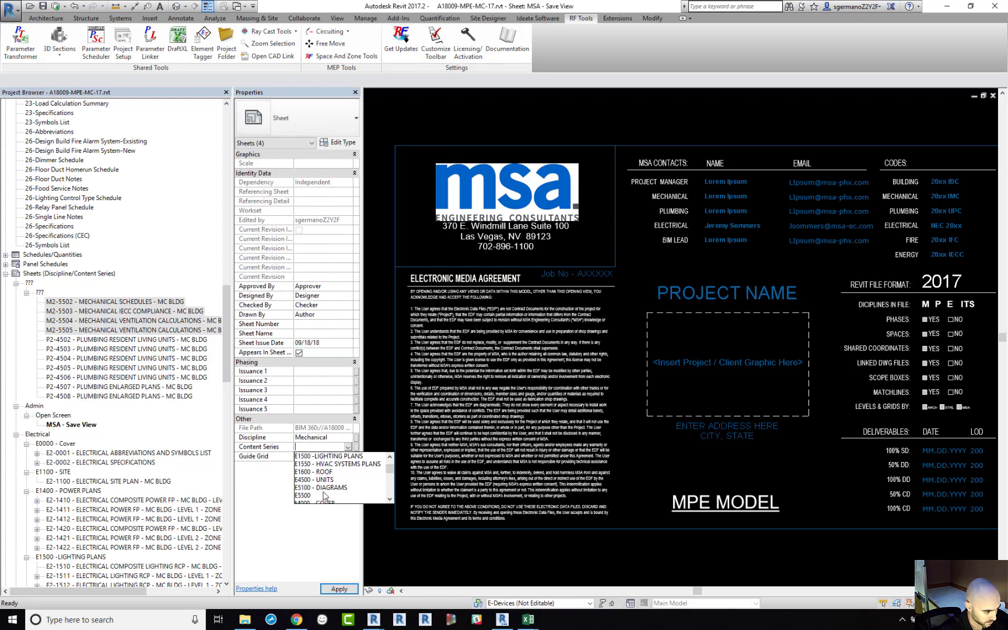
scroll(331, 486, up, 2)
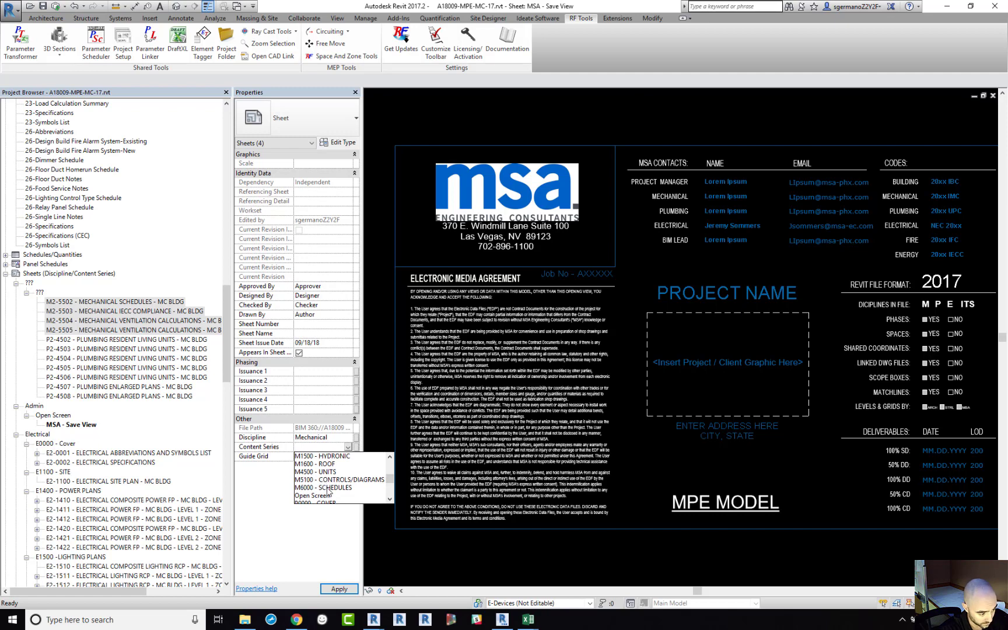
click(325, 487)
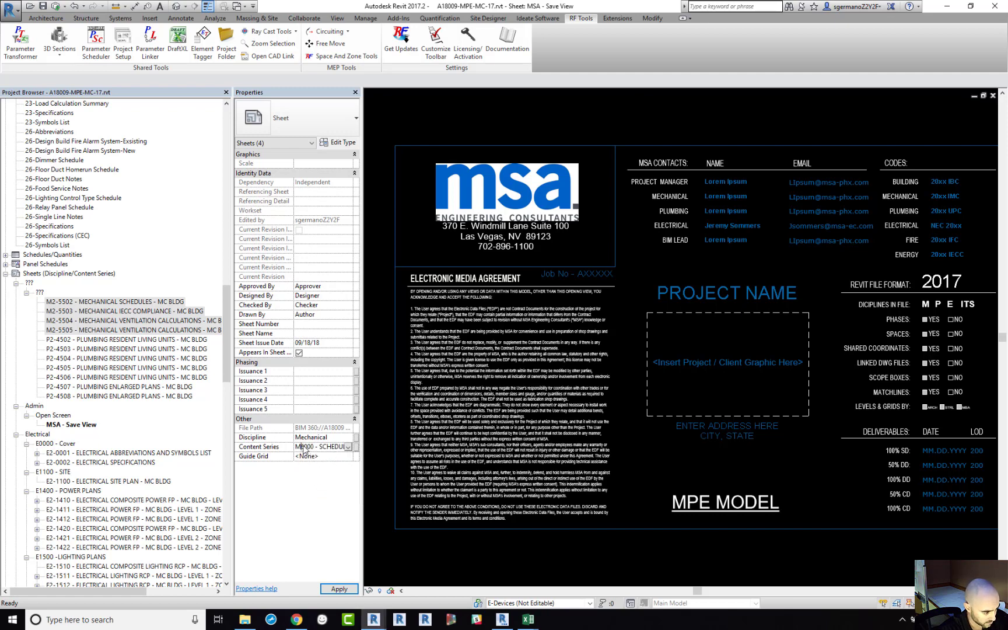
key(BackSpace)
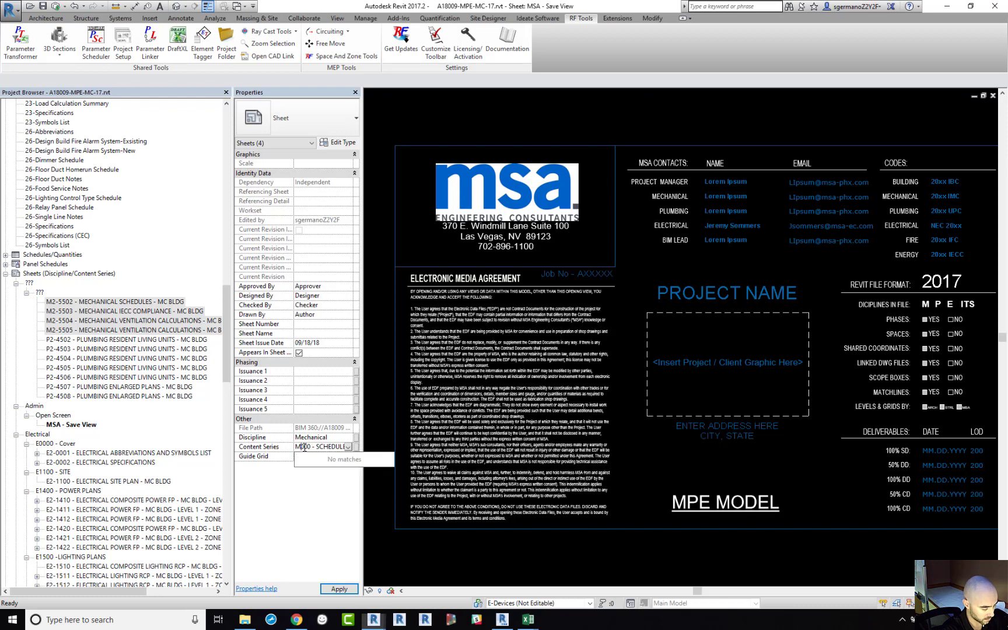
text(5)
key(Delete)
text(5)
key(Return)
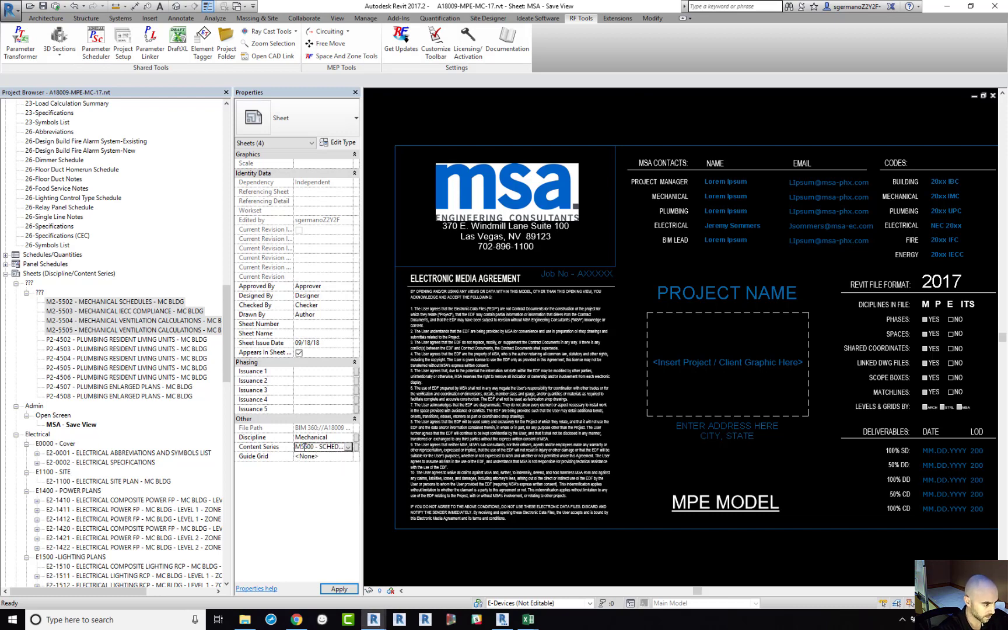
Collapse the Electrical sheet group and change the Content Series of sheets M2-6000 and M2-6001 to M5500 - SCHEDULES.
scroll(113, 343, down, 8)
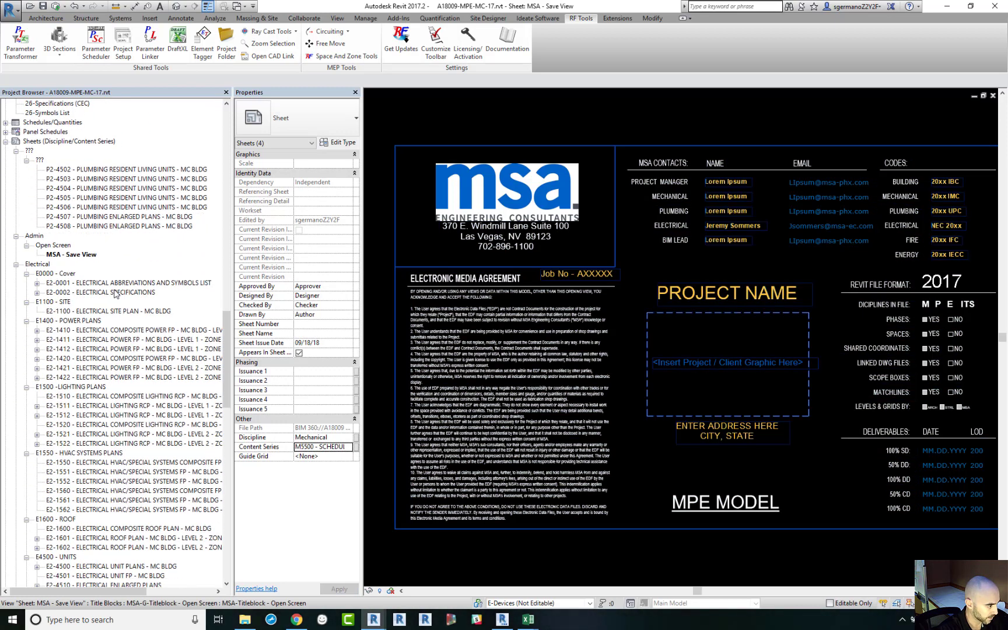
click(16, 180)
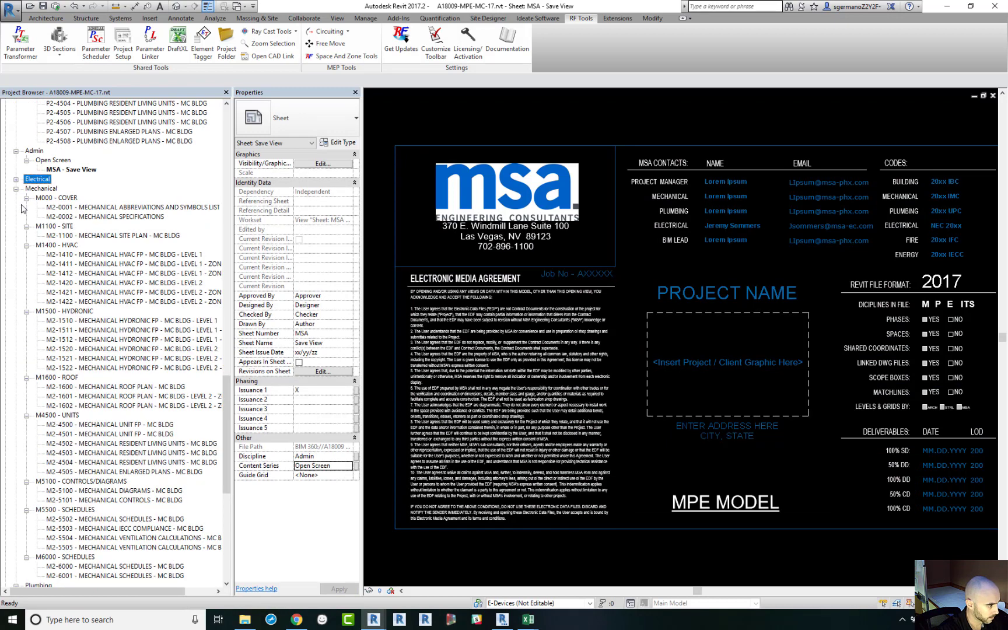
scroll(91, 423, down, 4)
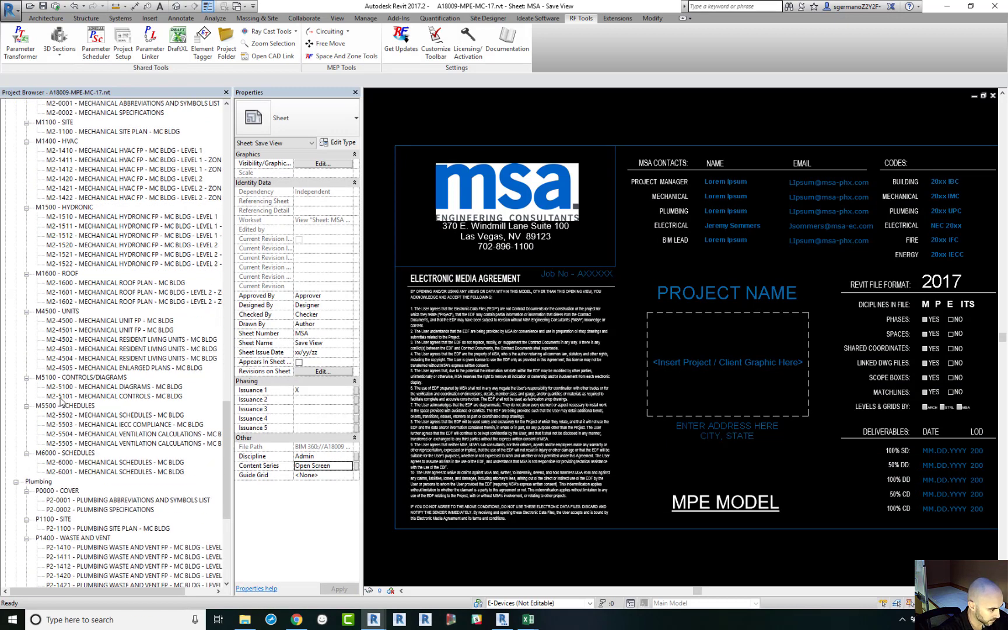
click(92, 464)
shift+click(94, 472)
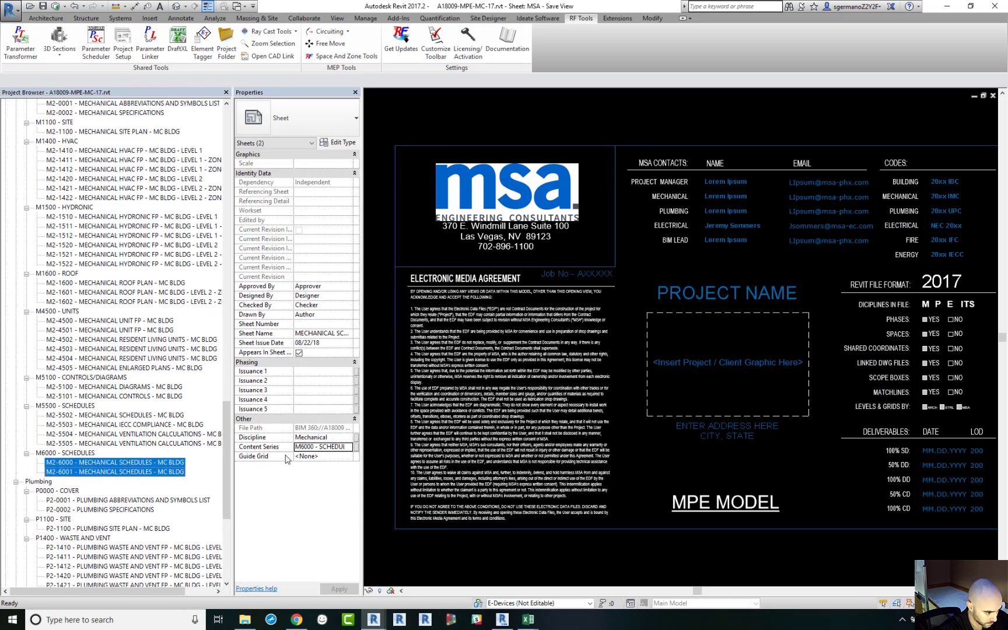
click(349, 453)
click(347, 446)
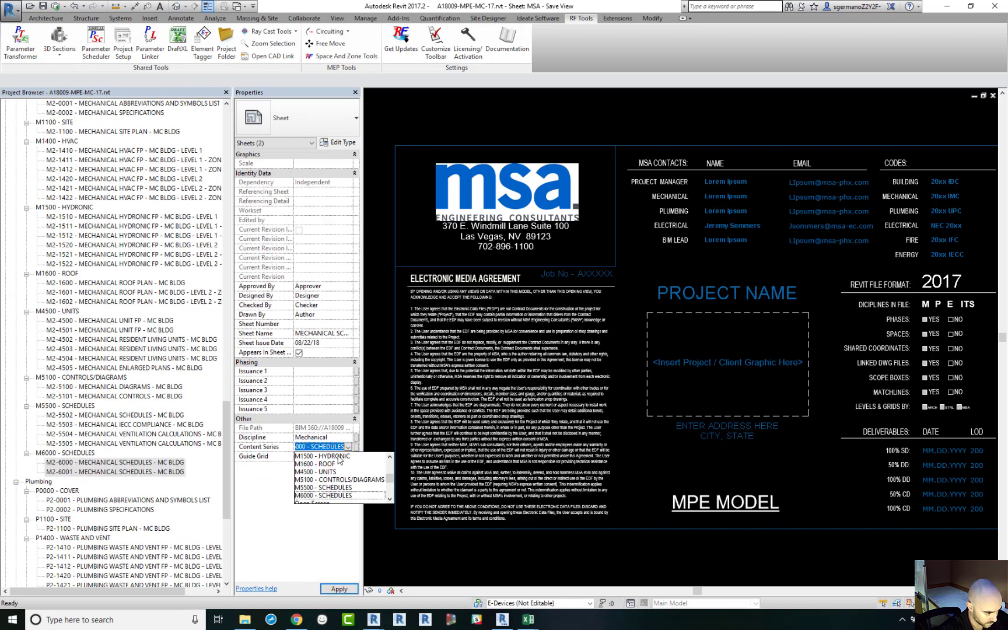
click(316, 488)
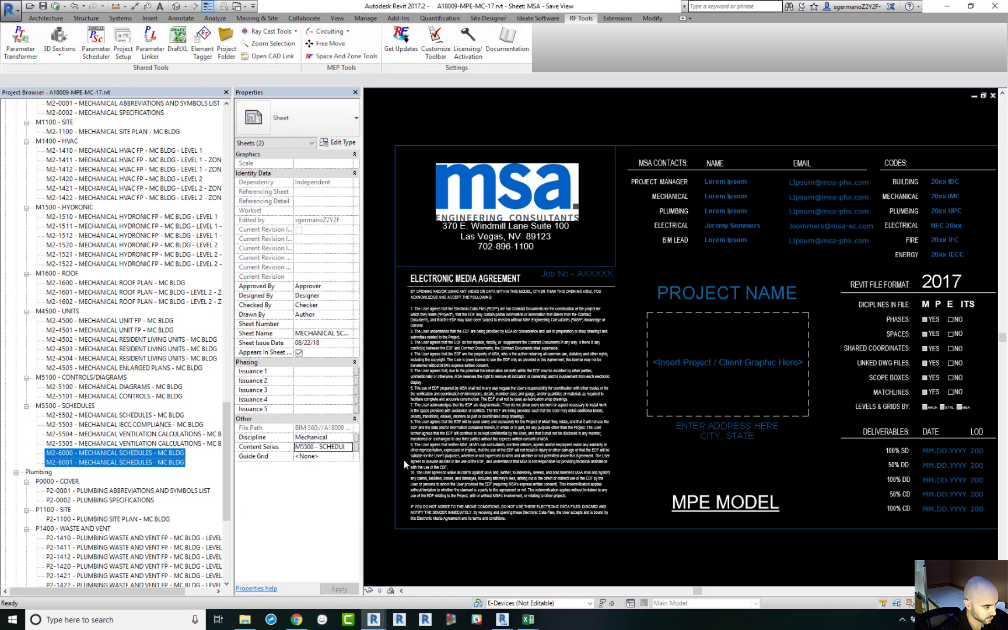
Set sheets P2-4502 through P2-4506 to Discipline Plumbing and Content Series P4500 - UNITS.
scroll(225, 419, up, 14)
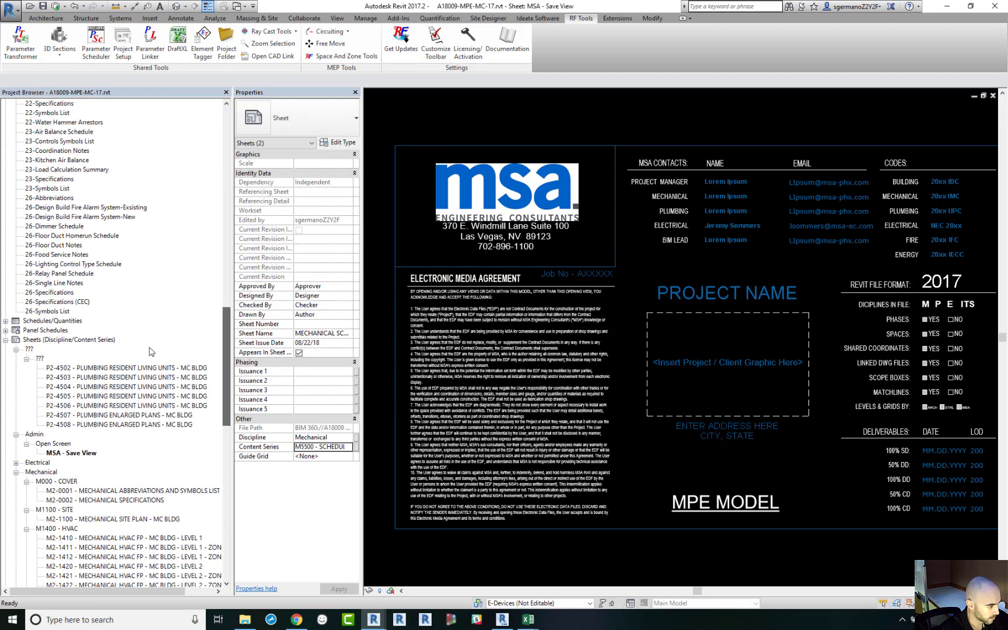
click(106, 370)
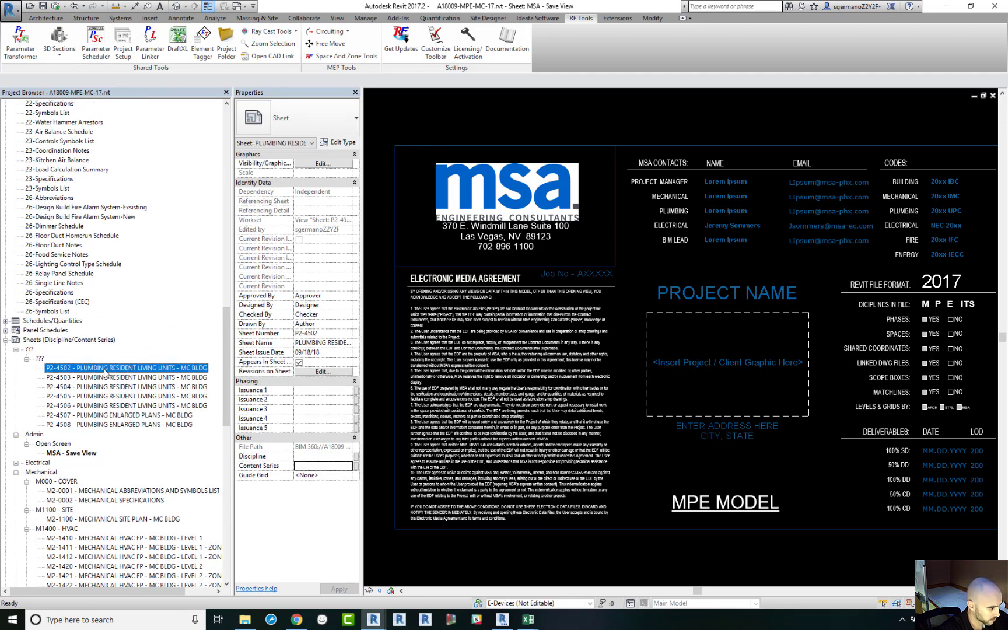
shift+click(97, 428)
shift+click(95, 408)
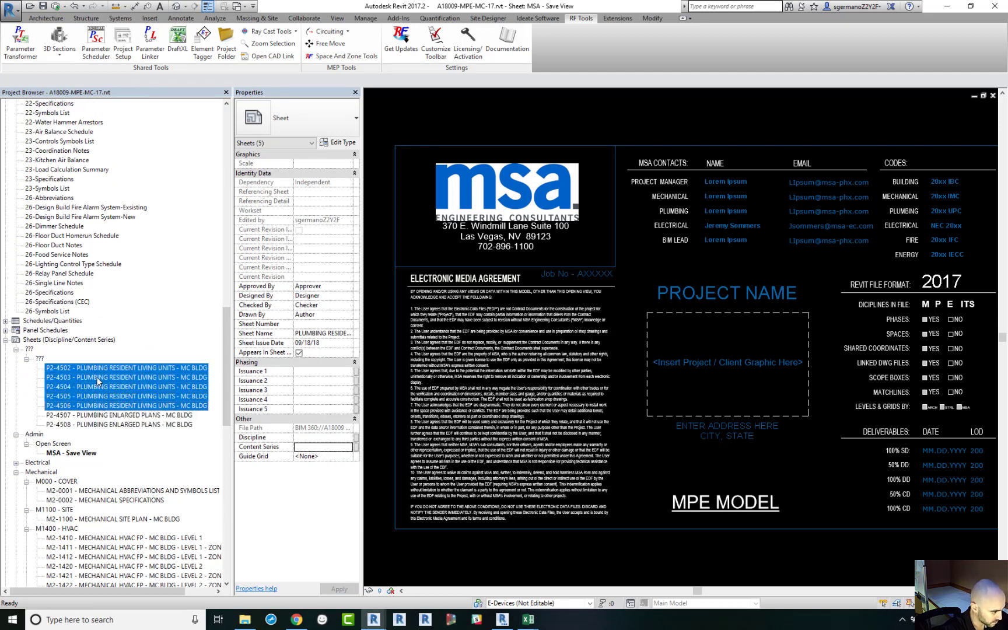
click(340, 438)
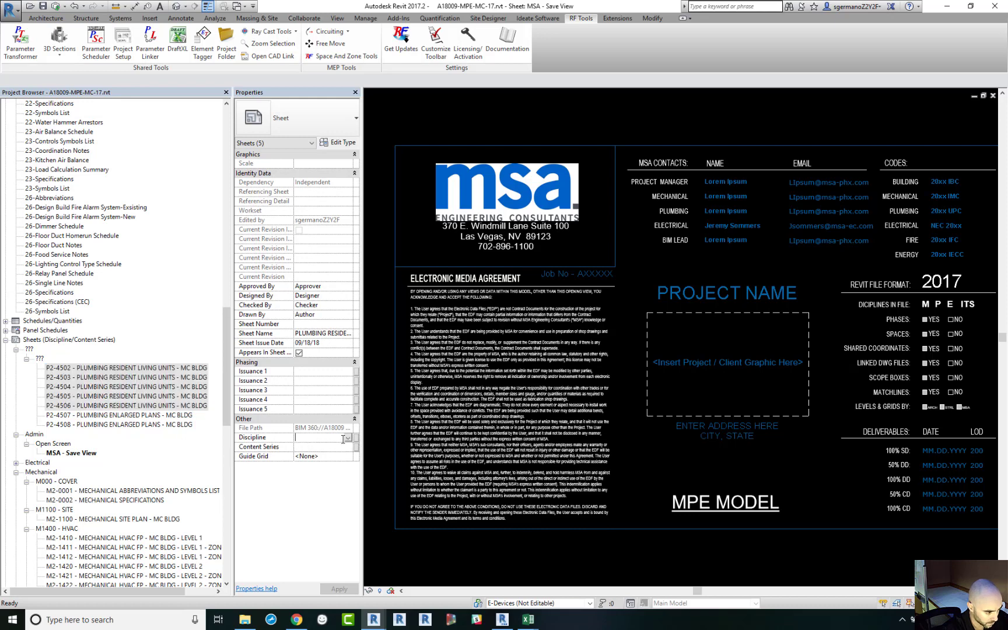
click(348, 438)
click(314, 468)
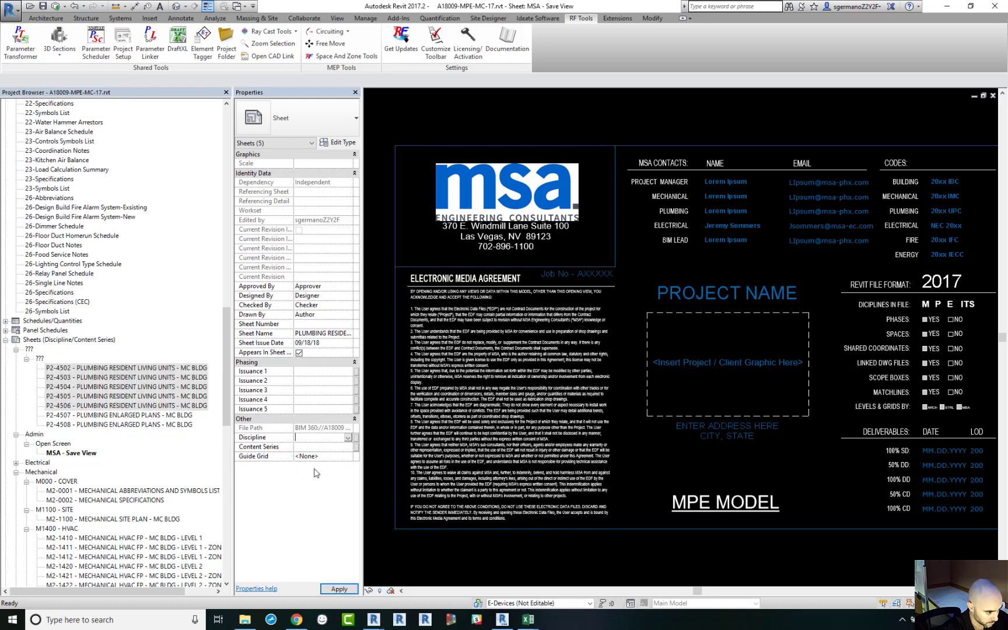
click(348, 447)
scroll(337, 477, down, 5)
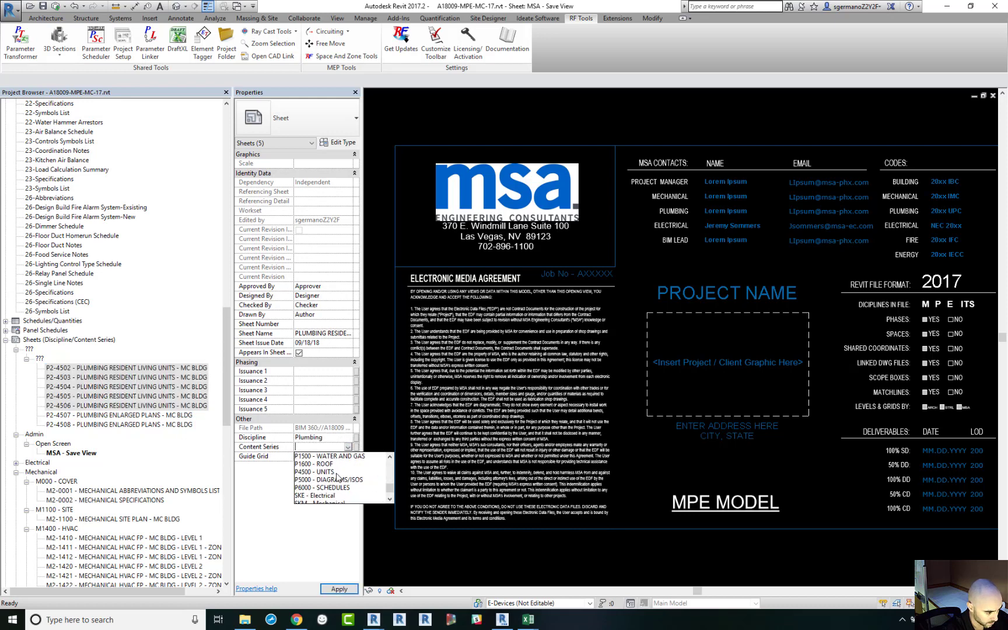
click(326, 479)
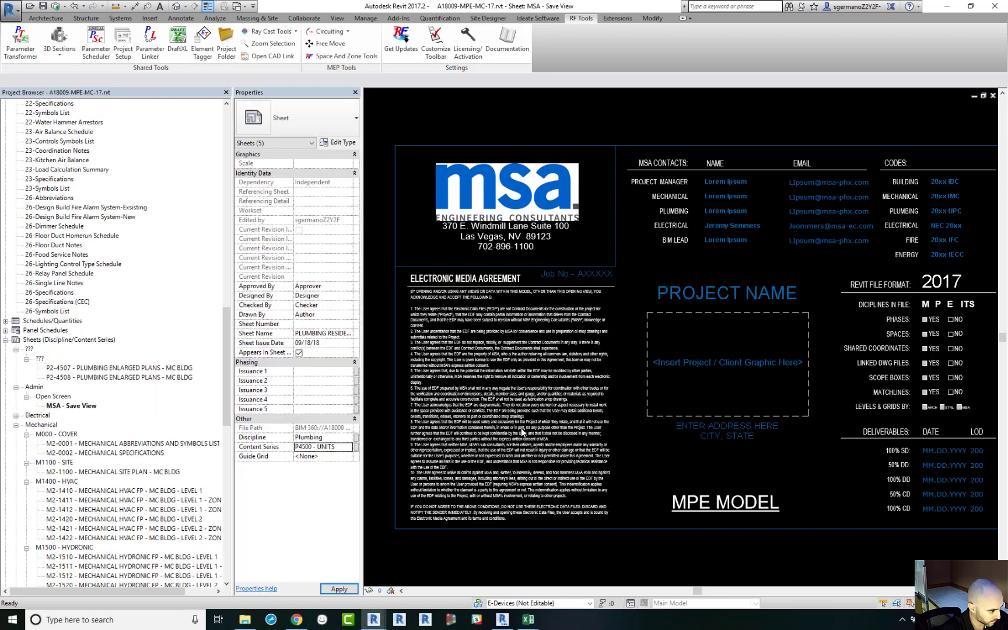
Set the plumbing enlarged plan sheets P2-4507 and P2-4508 to Discipline Plumbing and Content Series P4500 - UNITS.
click(117, 368)
shift+click(117, 377)
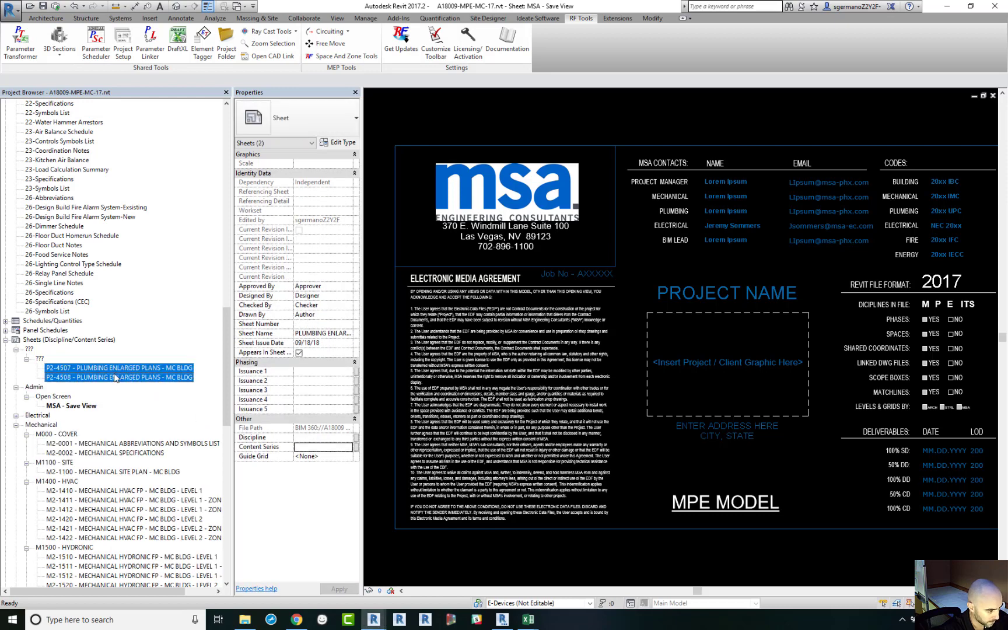
click(327, 438)
click(348, 437)
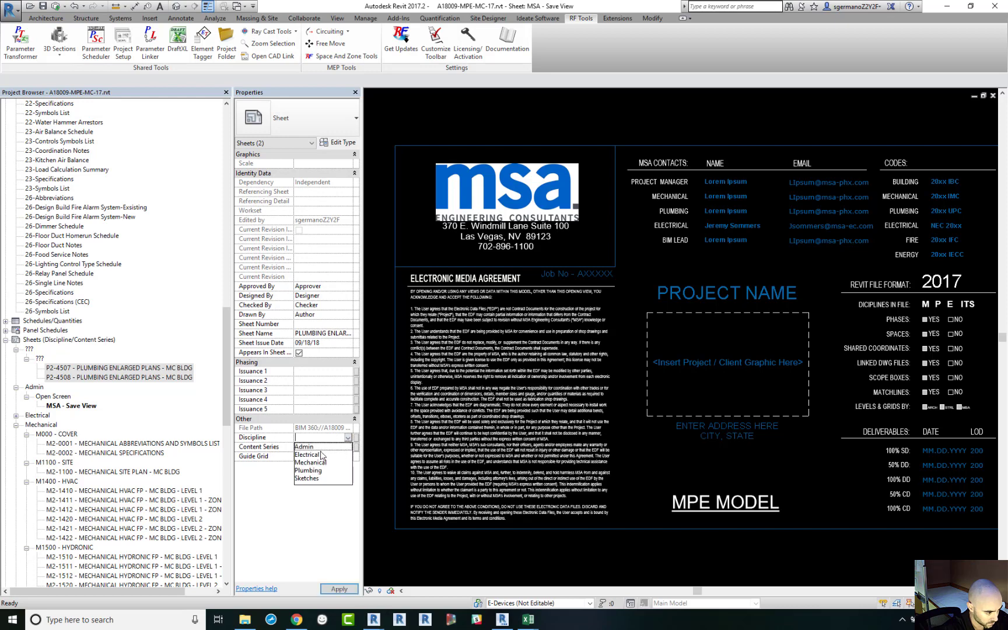
click(344, 456)
click(348, 446)
scroll(342, 475, down, 5)
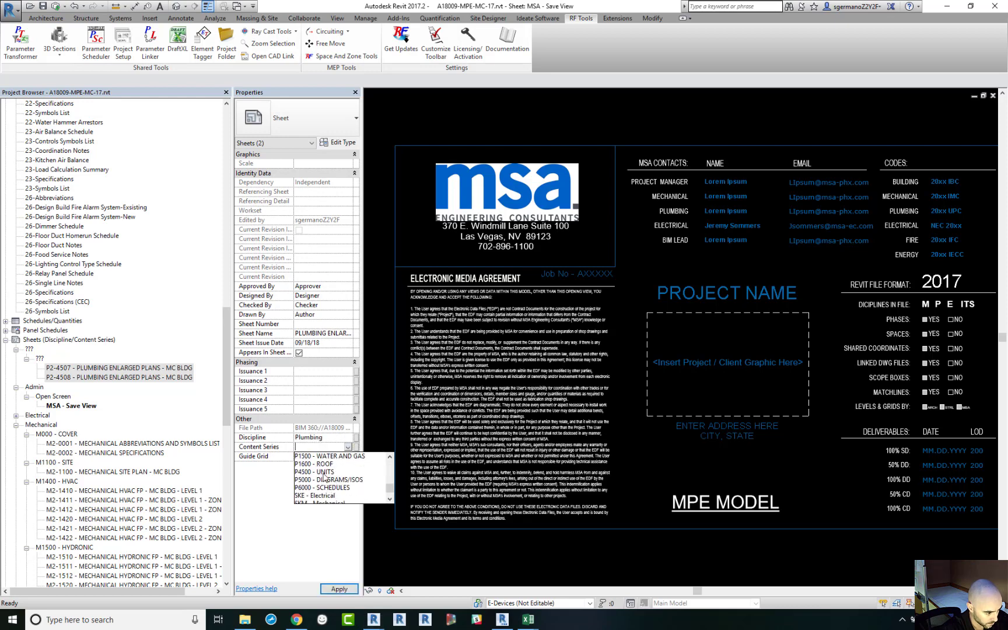
click(325, 473)
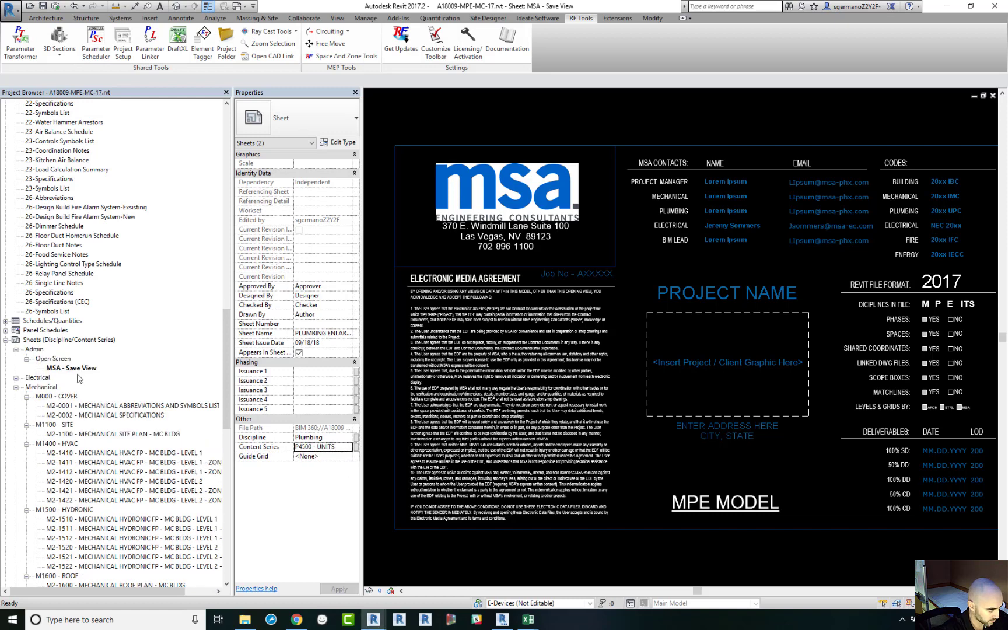
Switch to Excel and close the A18009 Sheet Index-MC.xlsx workbook.
scroll(137, 359, down, 5)
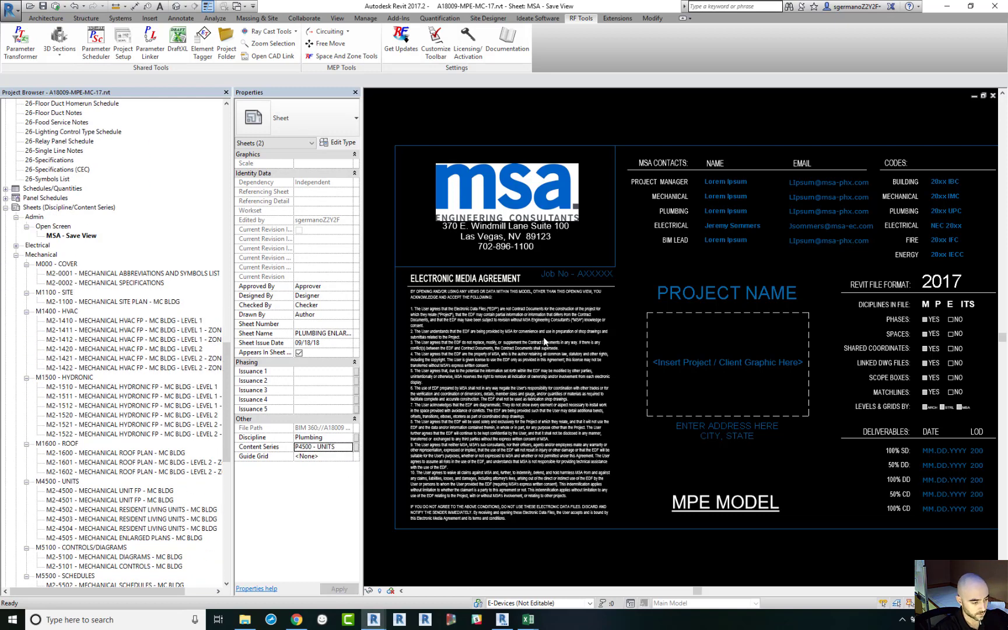
mouse_move(528, 619)
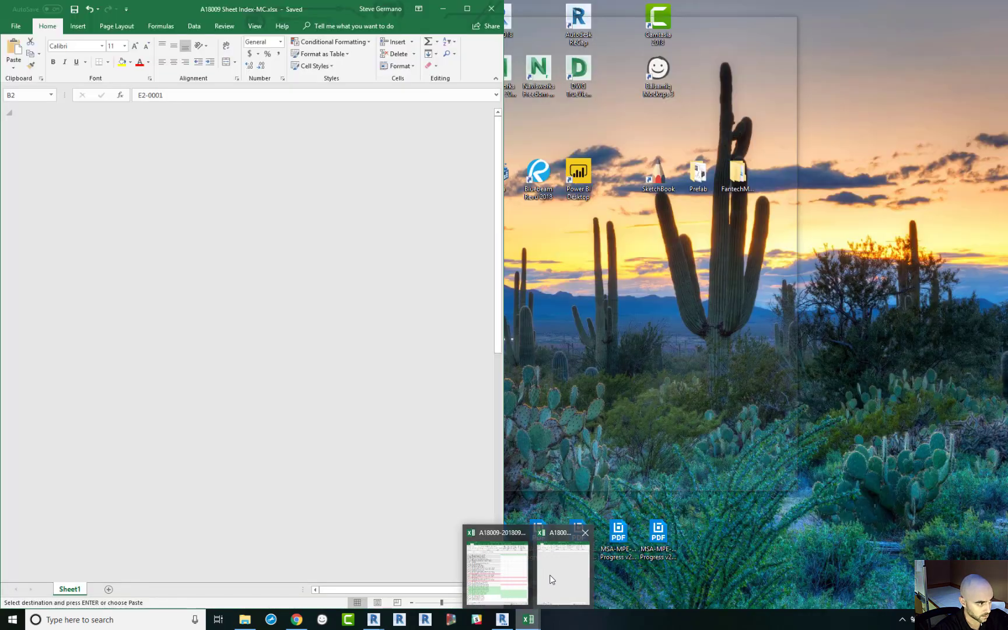
click(549, 575)
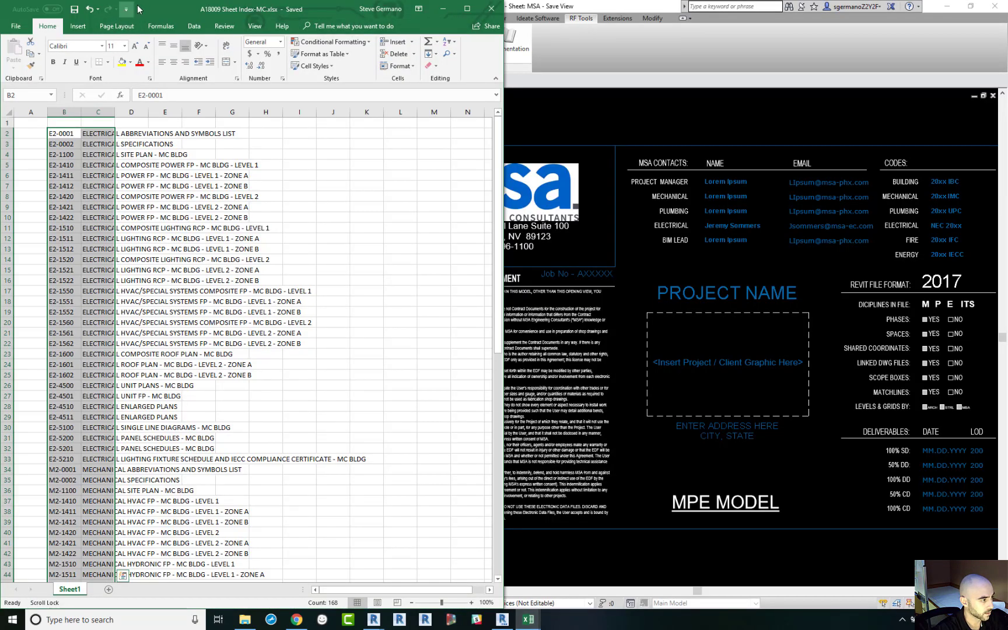
click(162, 144)
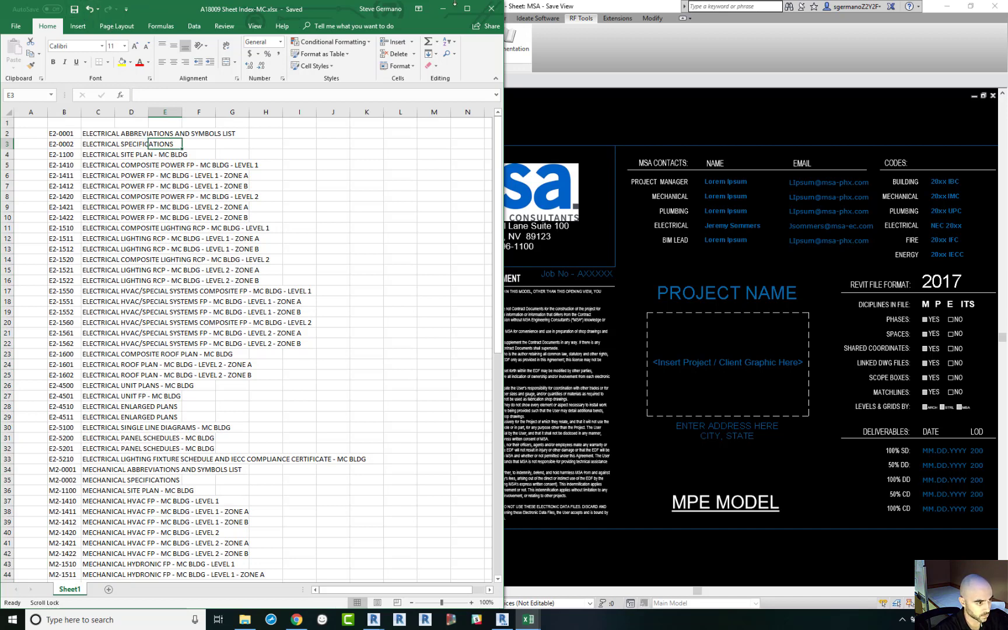
click(491, 8)
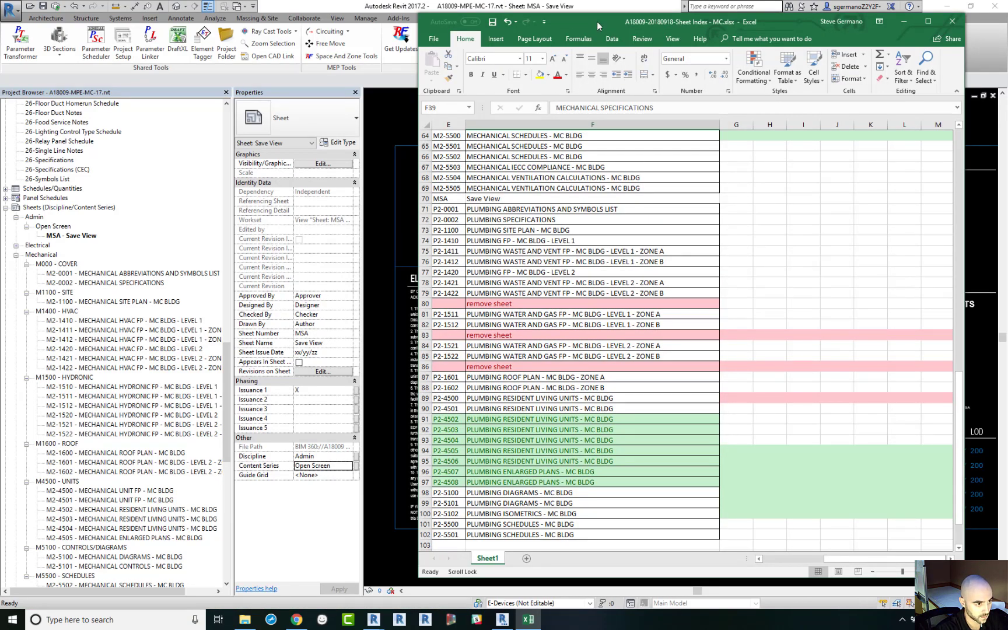
drag(597, 26, 549, 25)
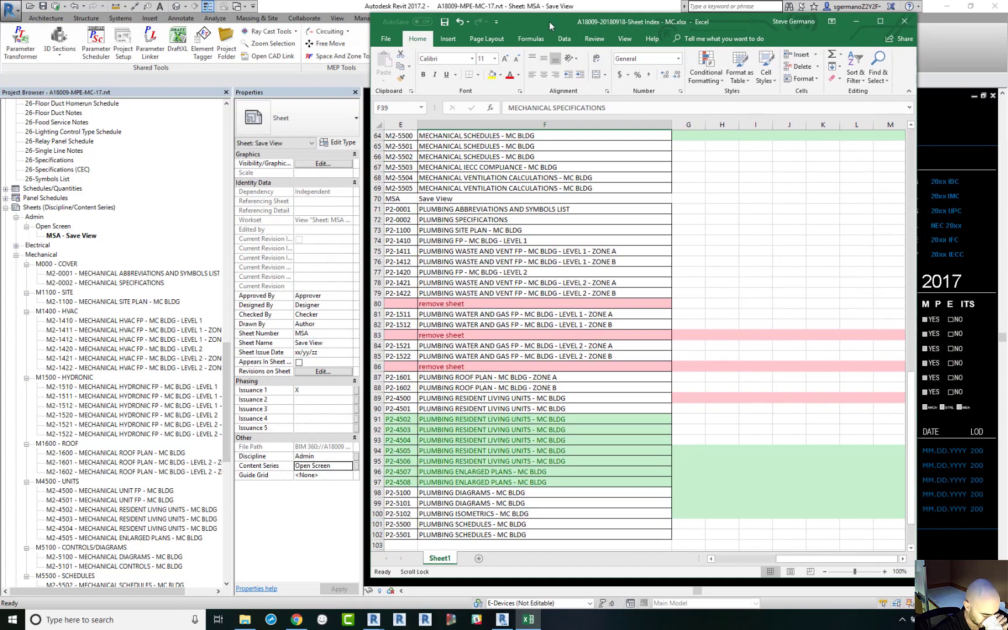
double_click(548, 25)
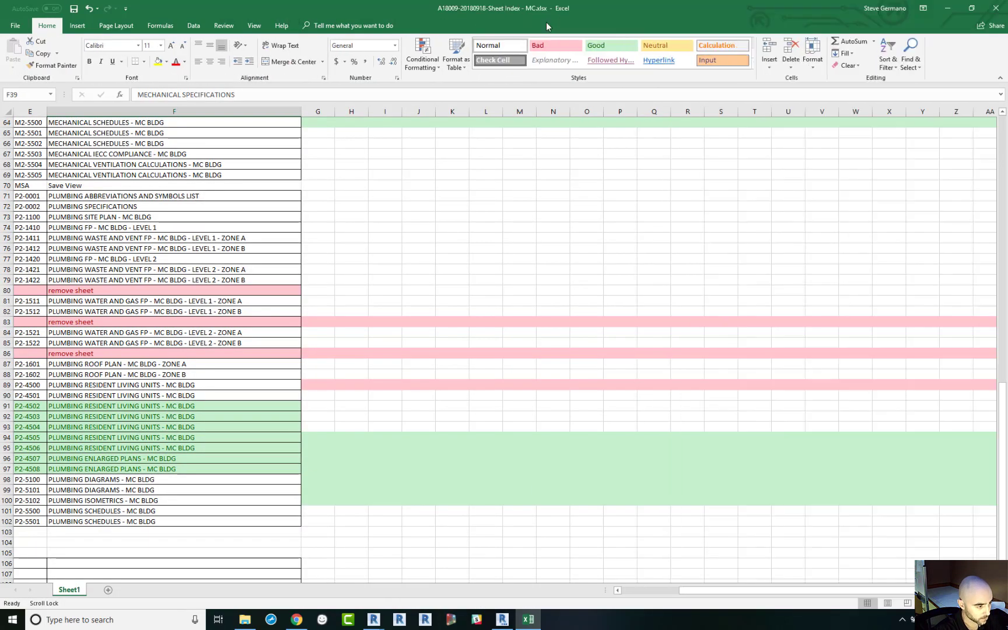
scroll(280, 303, up, 20)
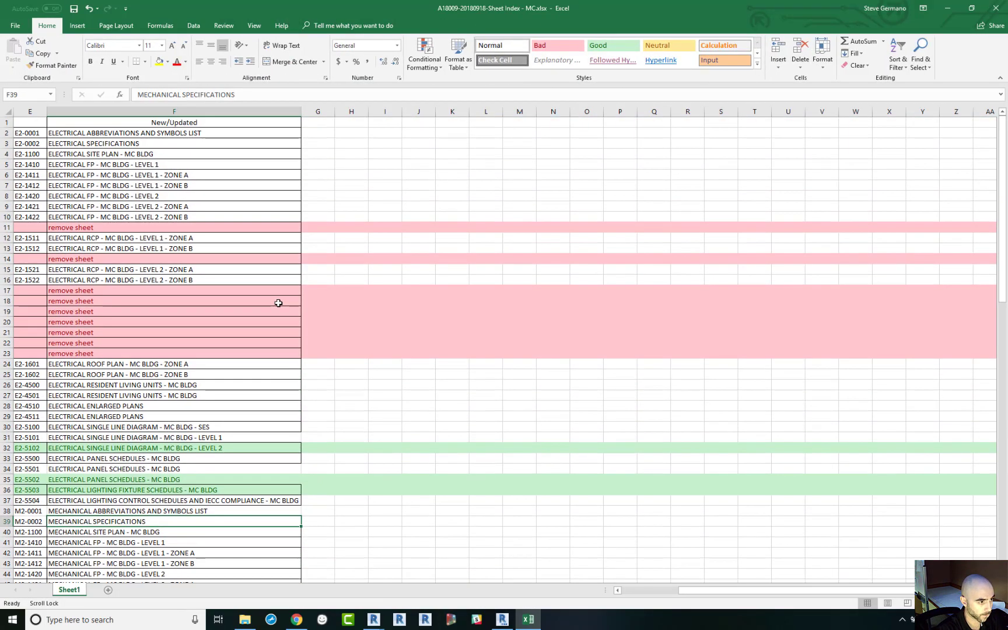
drag(701, 590, 628, 596)
drag(770, 123, 763, 142)
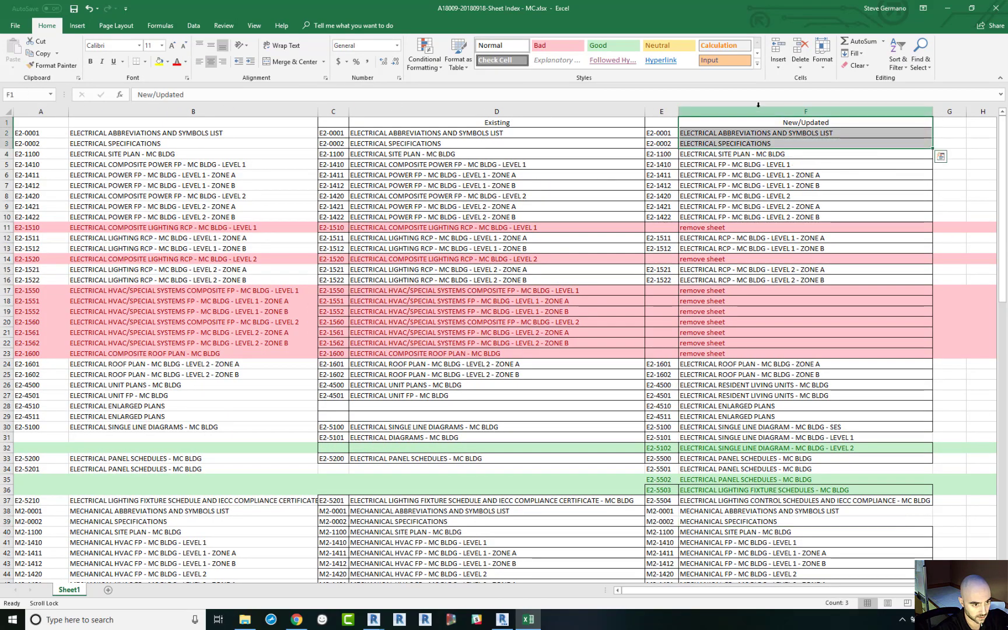
click(757, 106)
click(663, 109)
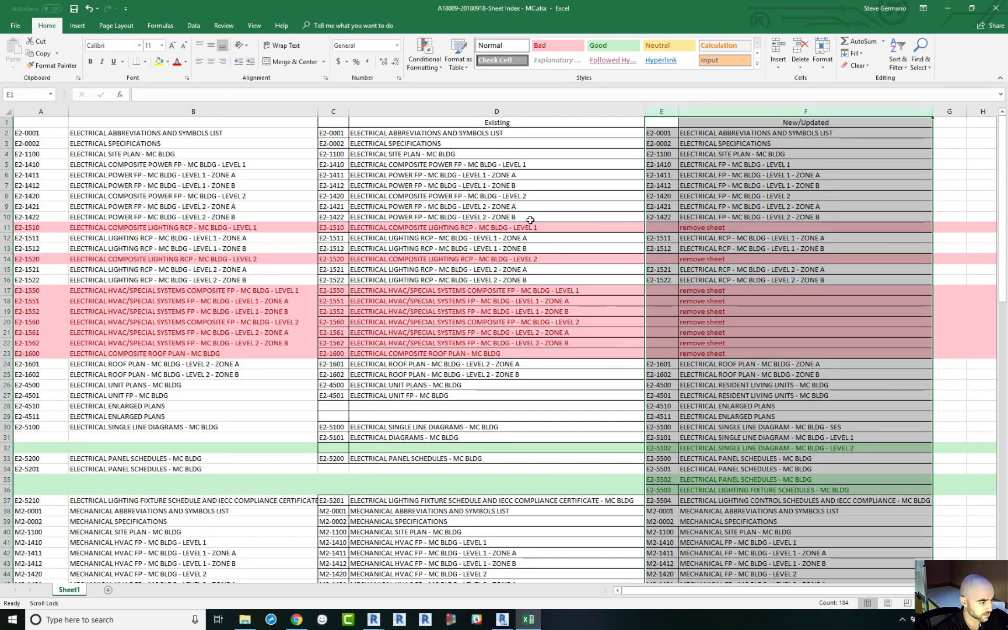
Move the Excel window off the Revit model and select sheet M2-1510 under the mechanical M1500 - HYDRONIC series.
drag(512, 8, 684, 30)
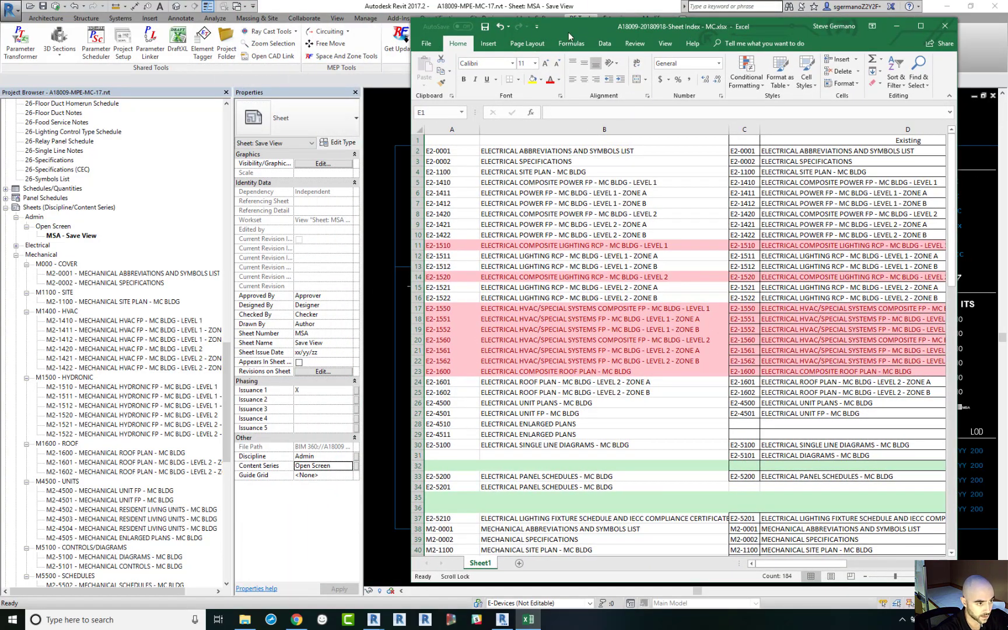
drag(583, 28, 1007, 125)
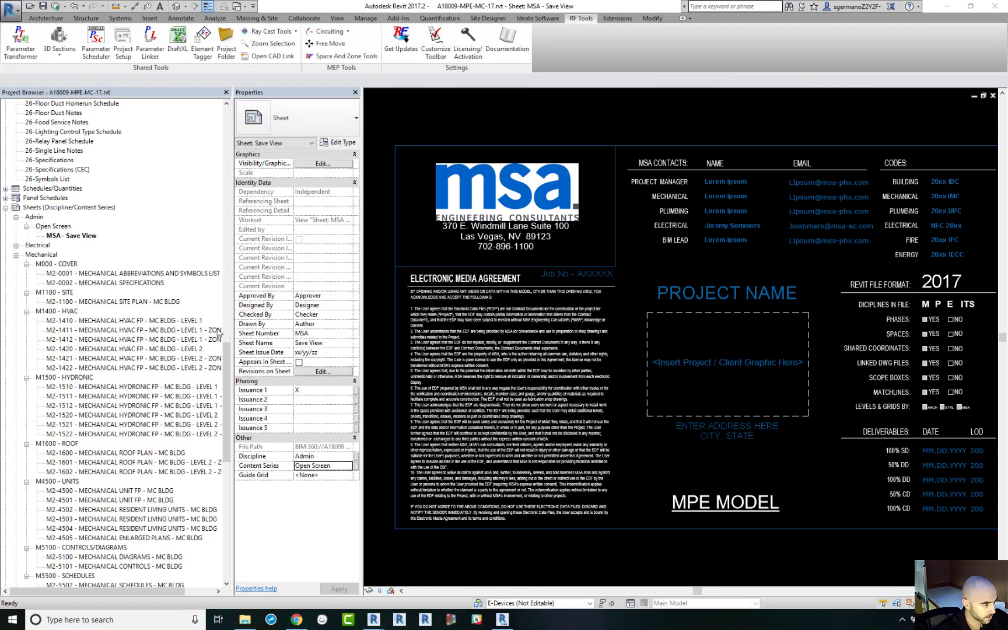
click(67, 387)
scroll(63, 382, down, 2)
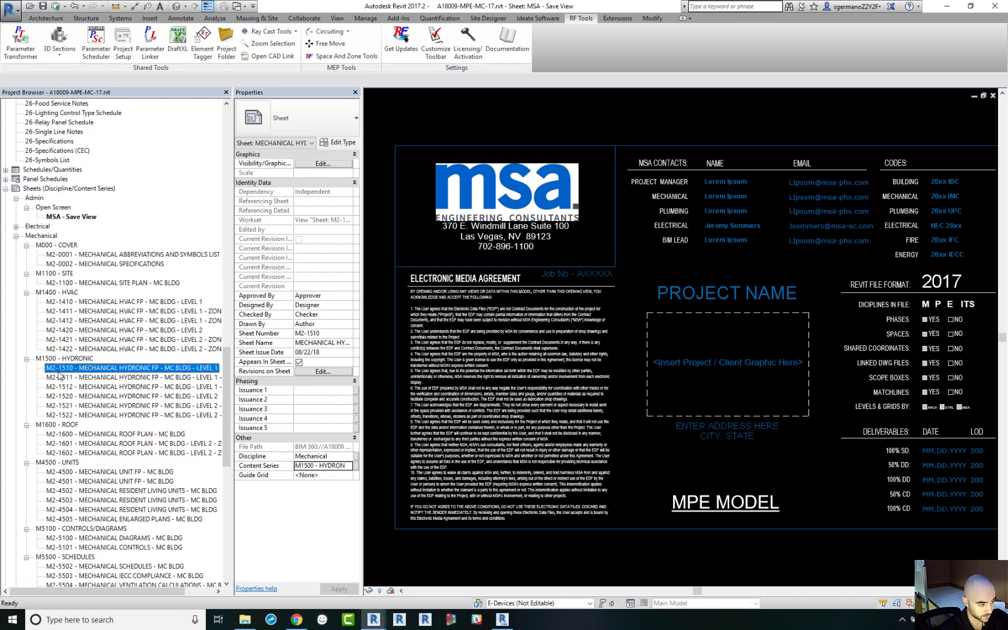
scroll(59, 376, down, 1)
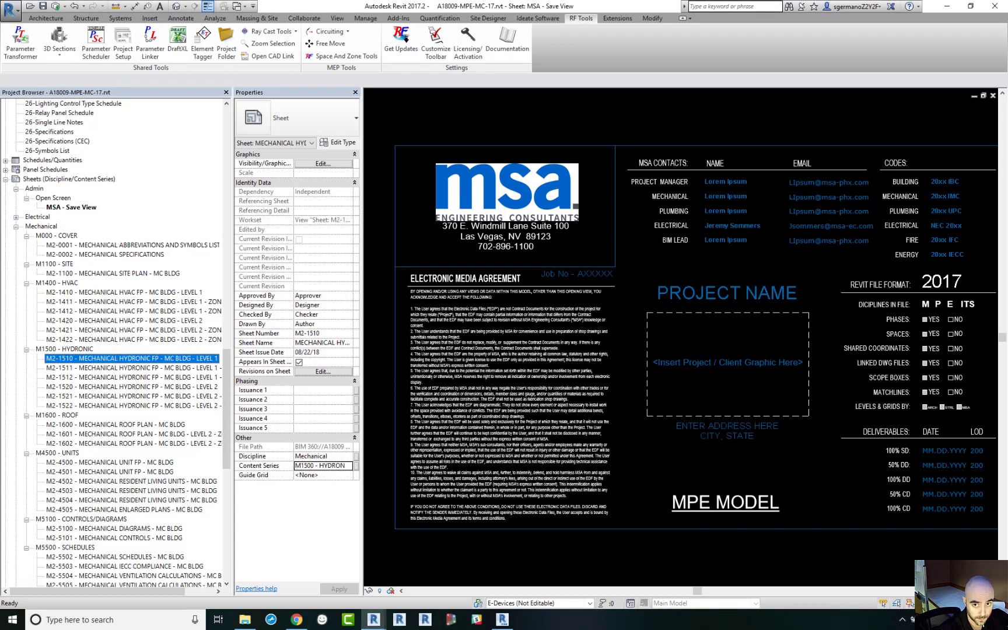
key(alt+Tab)
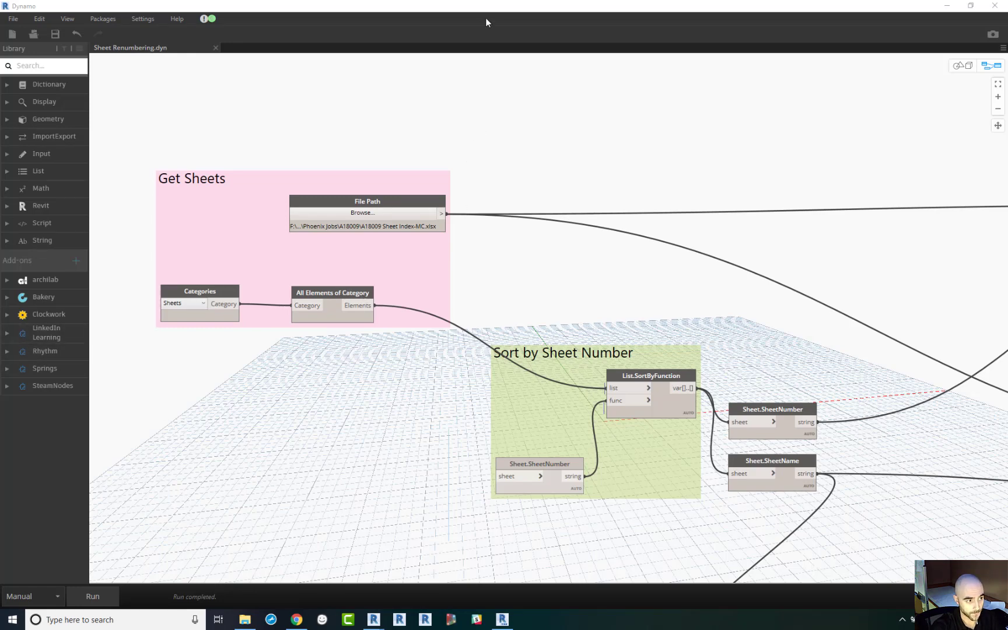
drag(476, 9, 595, 86)
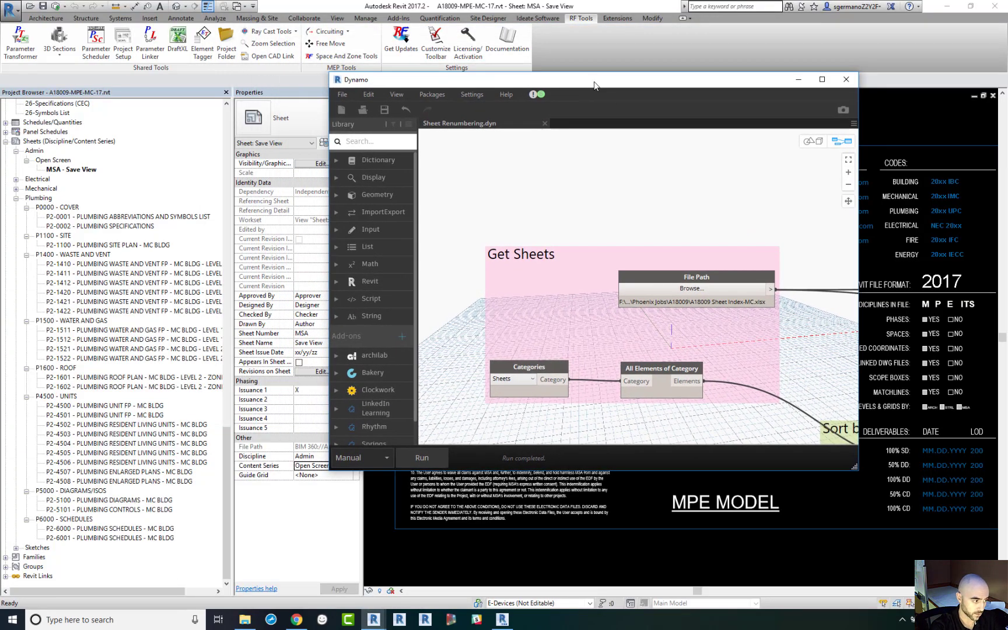
double_click(594, 86)
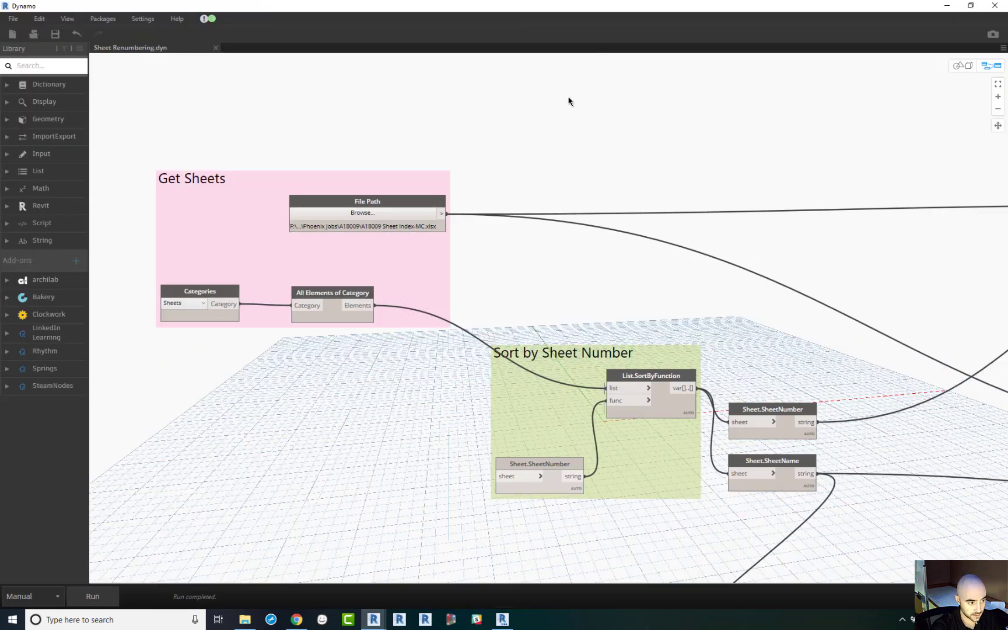
drag(1007, 100, 462, 0)
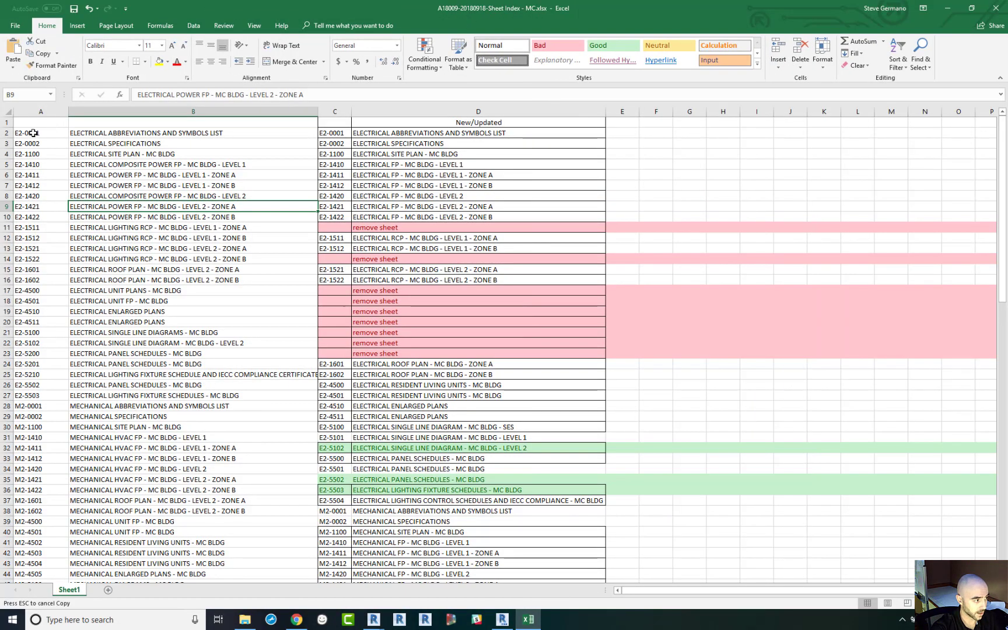
Compare the exported sheet list in columns A and B with the New/Updated list in columns C and D.
drag(34, 133, 108, 128)
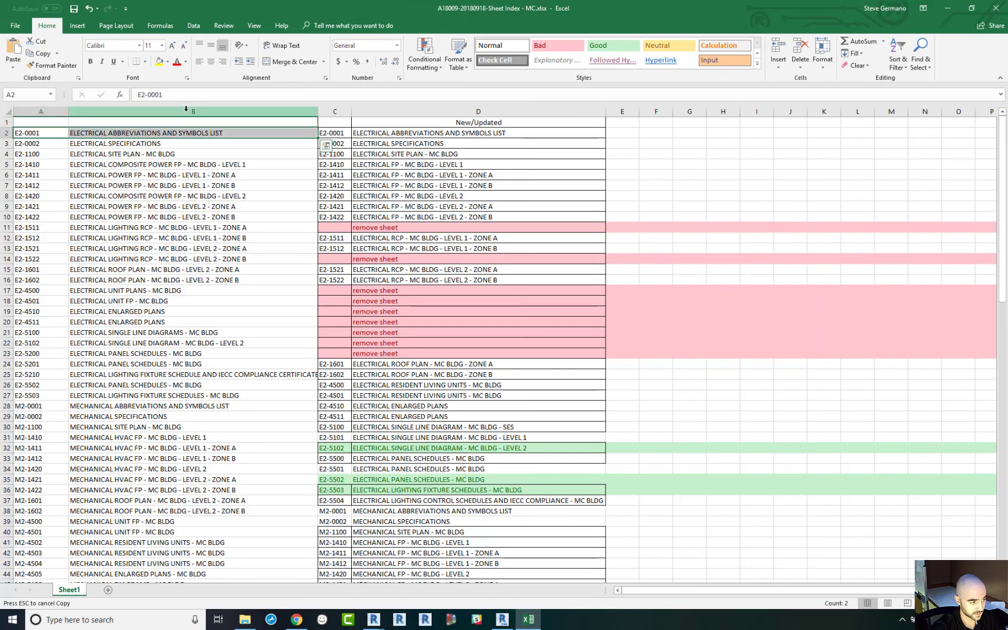
click(337, 111)
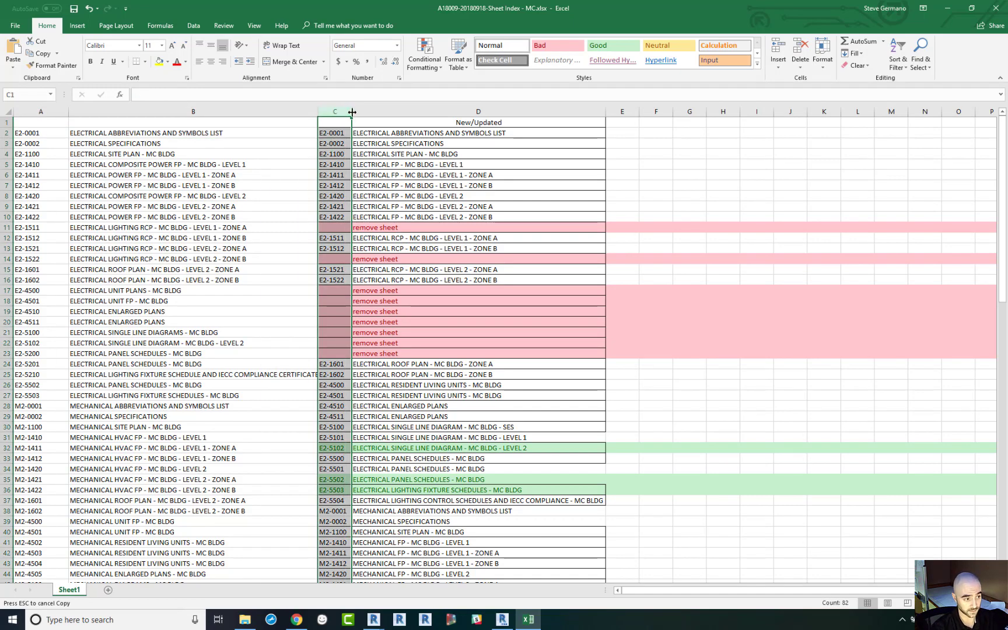
drag(40, 112, 108, 111)
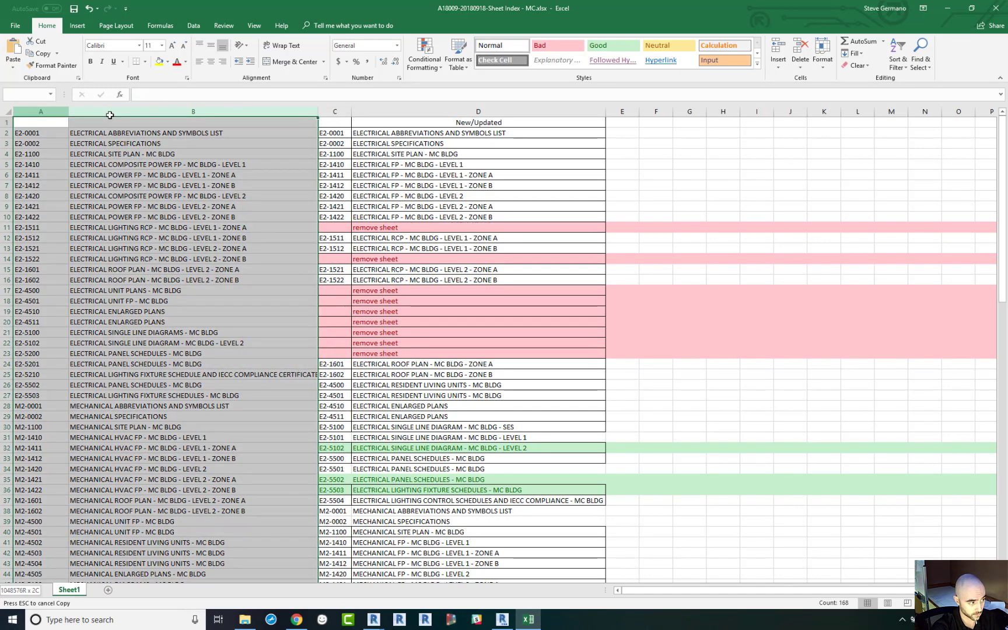
drag(334, 111, 415, 111)
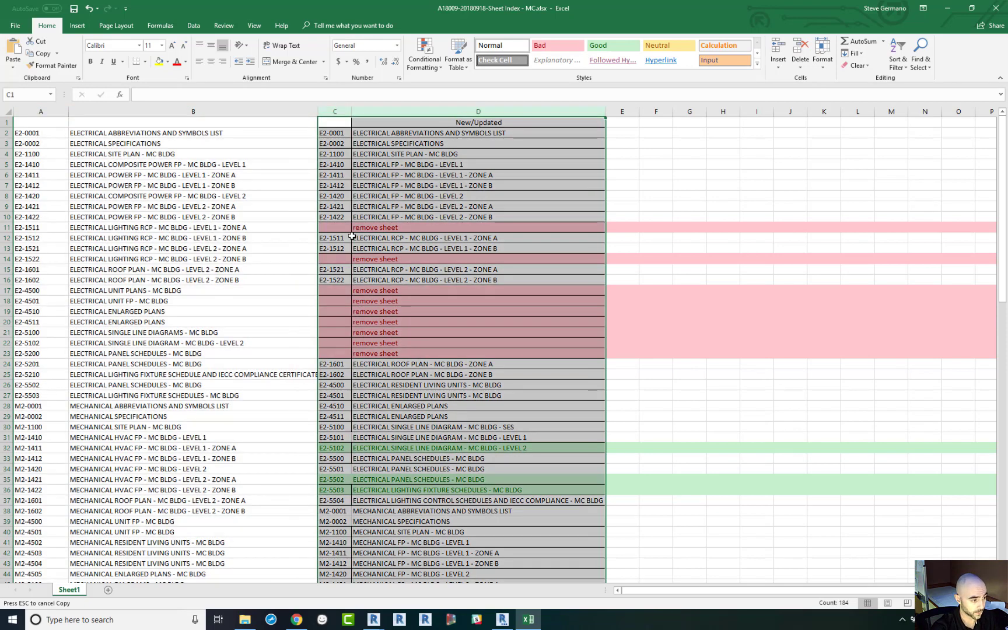
Clear the electrical "remove sheet" entries in C11:D11, C14:D14 and C17:D23 and reset those cells to the Normal style.
drag(339, 228, 474, 228)
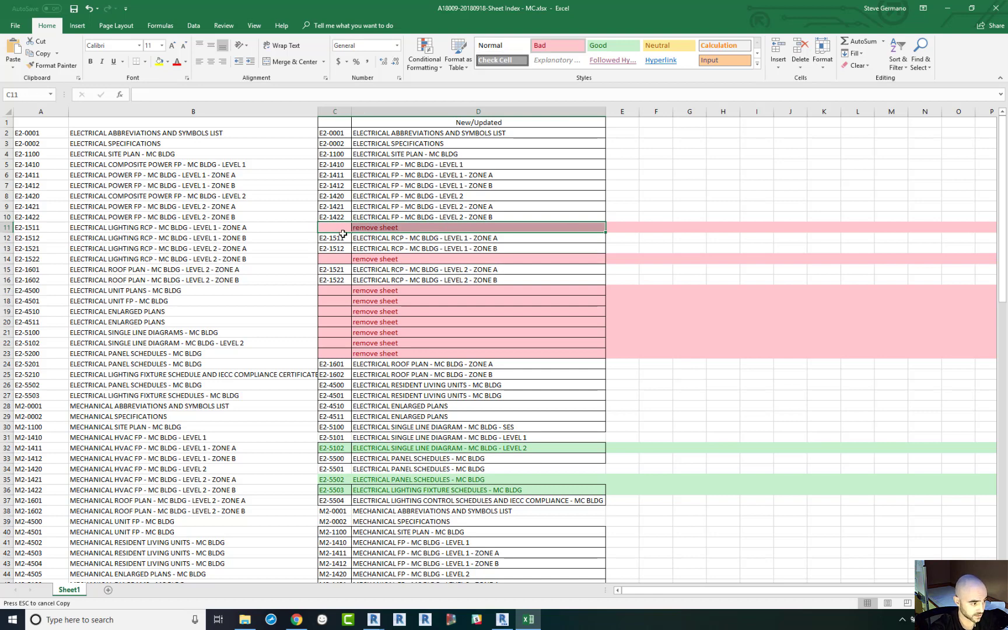
key(Delete)
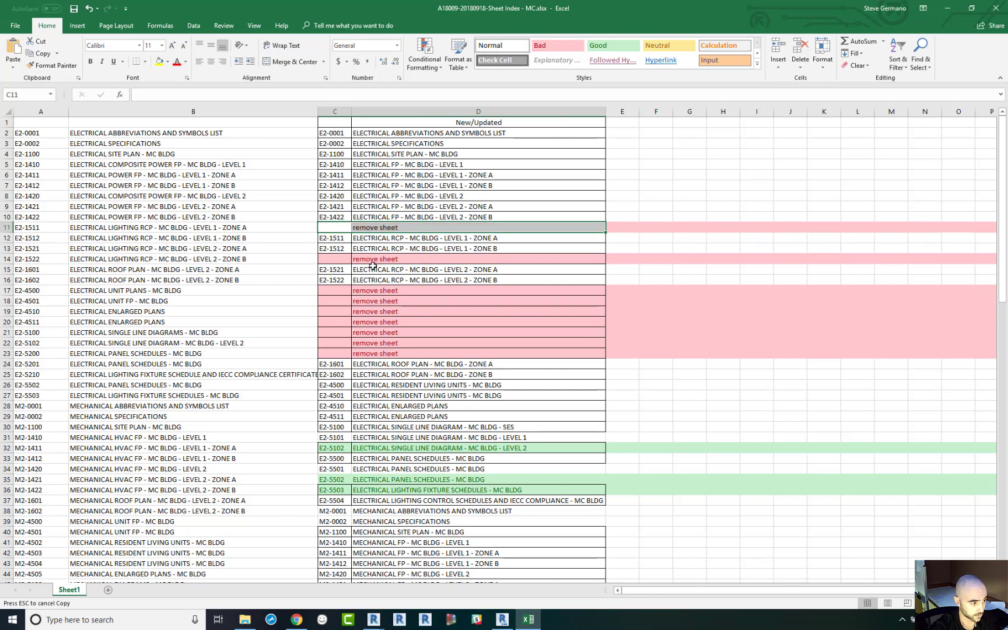
drag(337, 262, 583, 260)
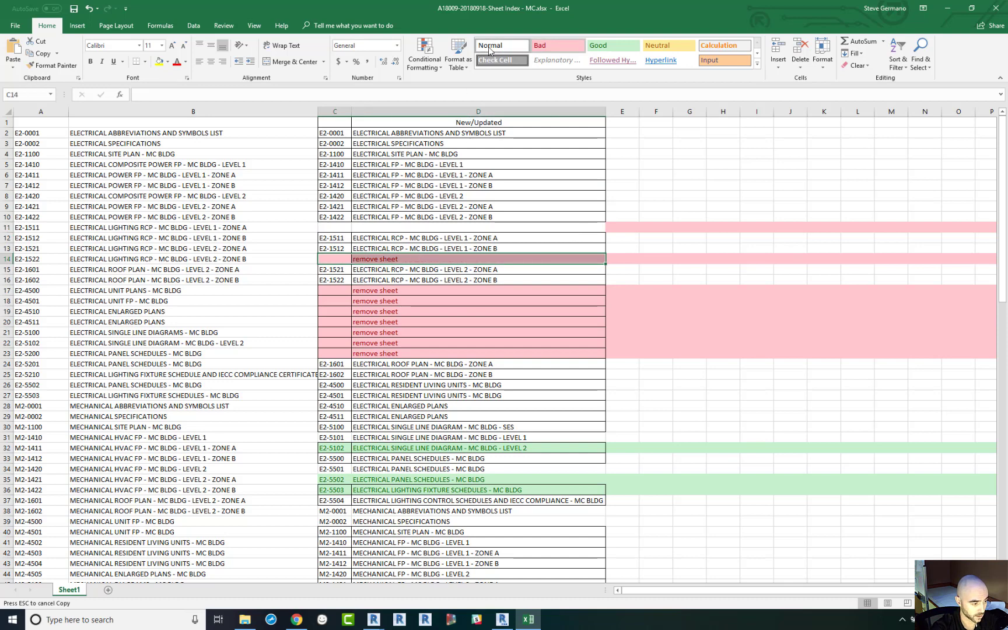
key(Delete)
drag(332, 291, 484, 353)
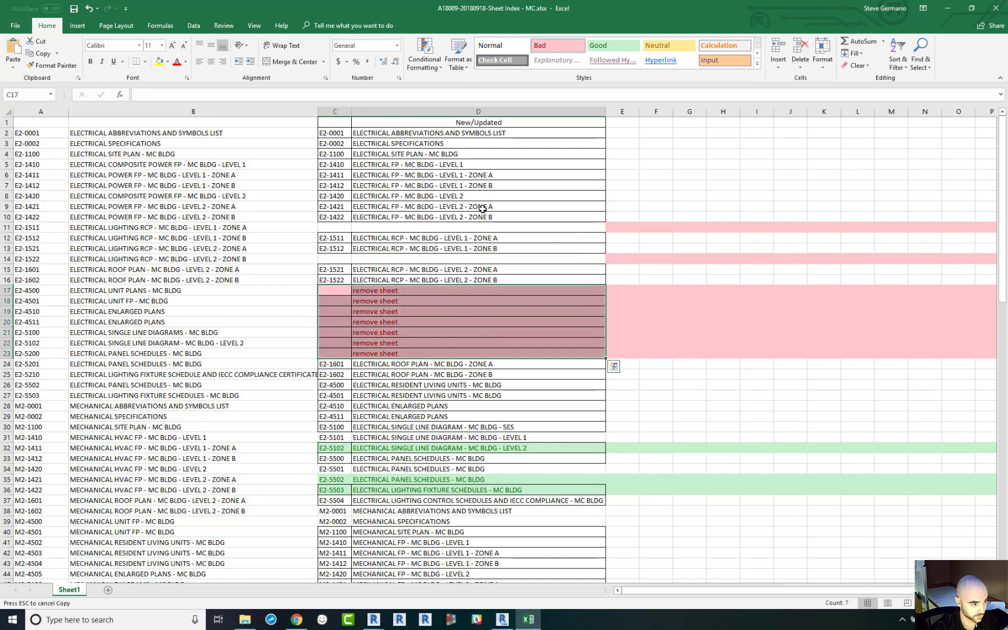
click(496, 46)
Clear the mechanical "remove sheet" entries in C47:D53 and reset the cells to the Normal style.
scroll(423, 355, down, 8)
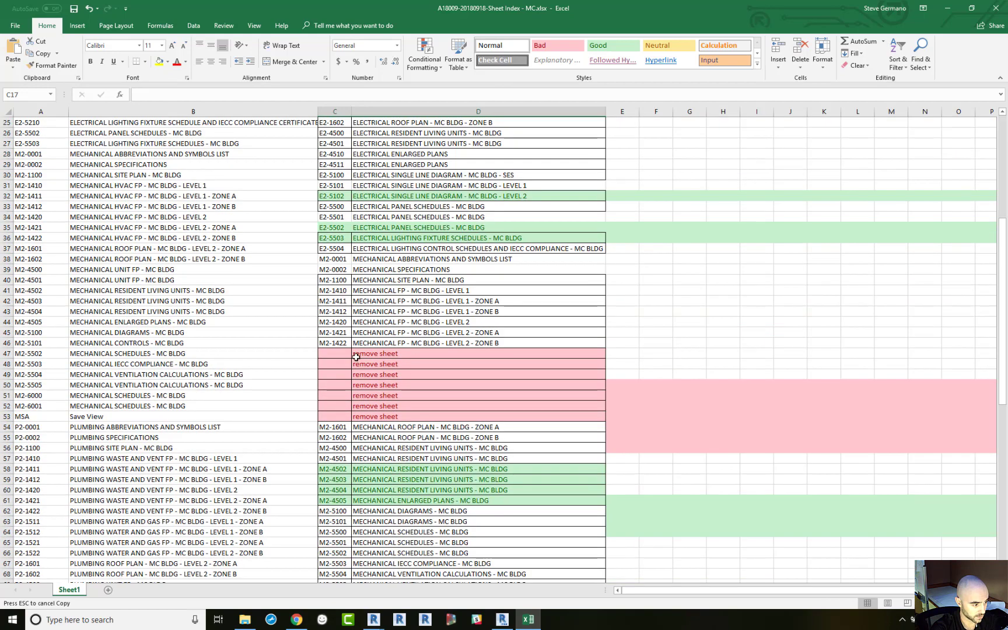
drag(329, 356, 493, 415)
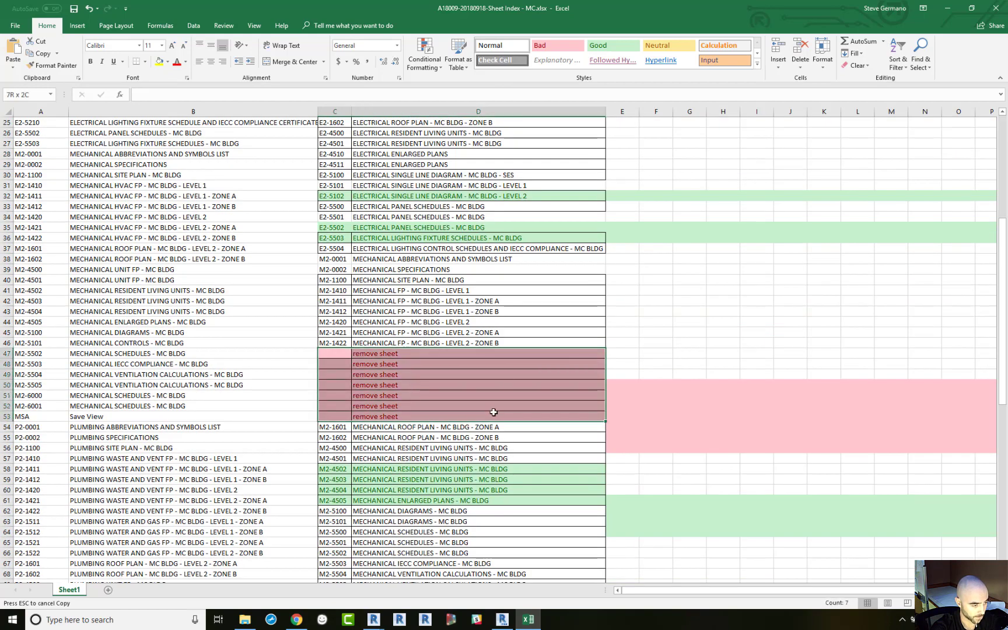
click(509, 47)
Clear the plumbing "remove sheet" entry in C80:D80 and reset the cells to the Normal style.
scroll(414, 411, down, 10)
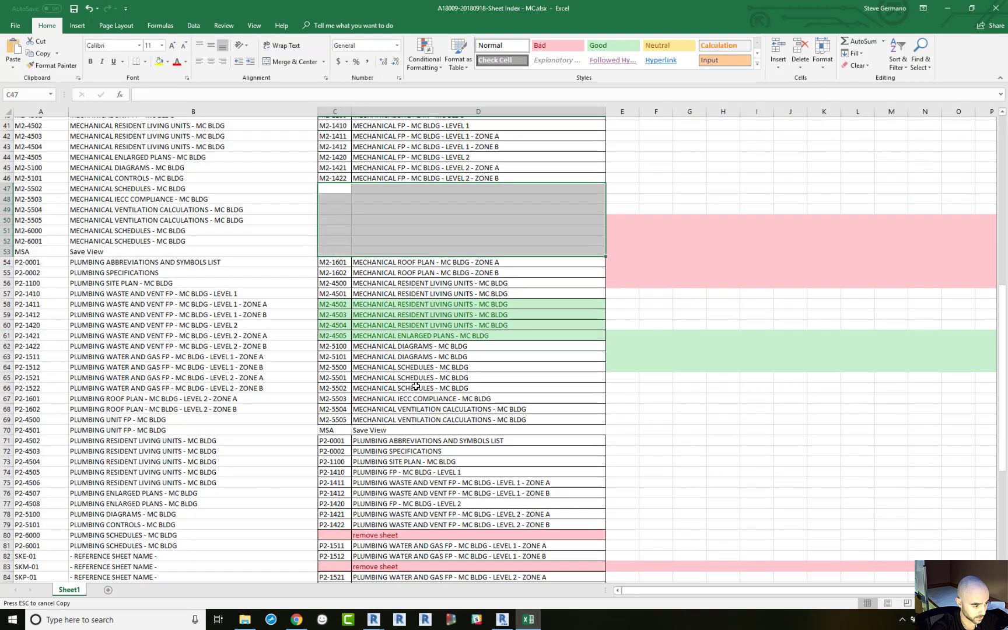
click(346, 384)
drag(402, 378, 458, 375)
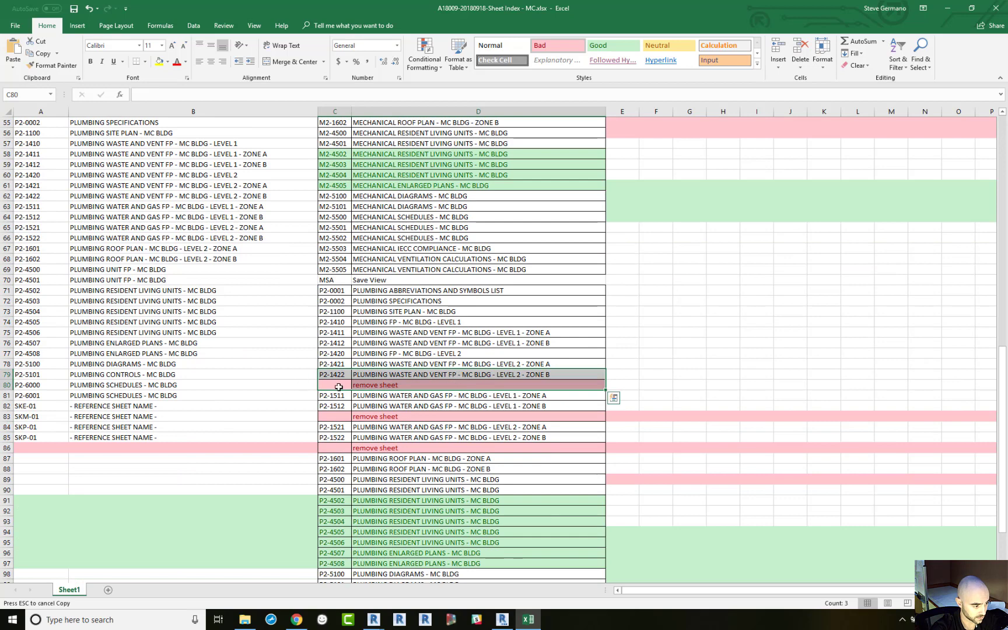
drag(341, 386, 396, 383)
key(Delete)
click(502, 48)
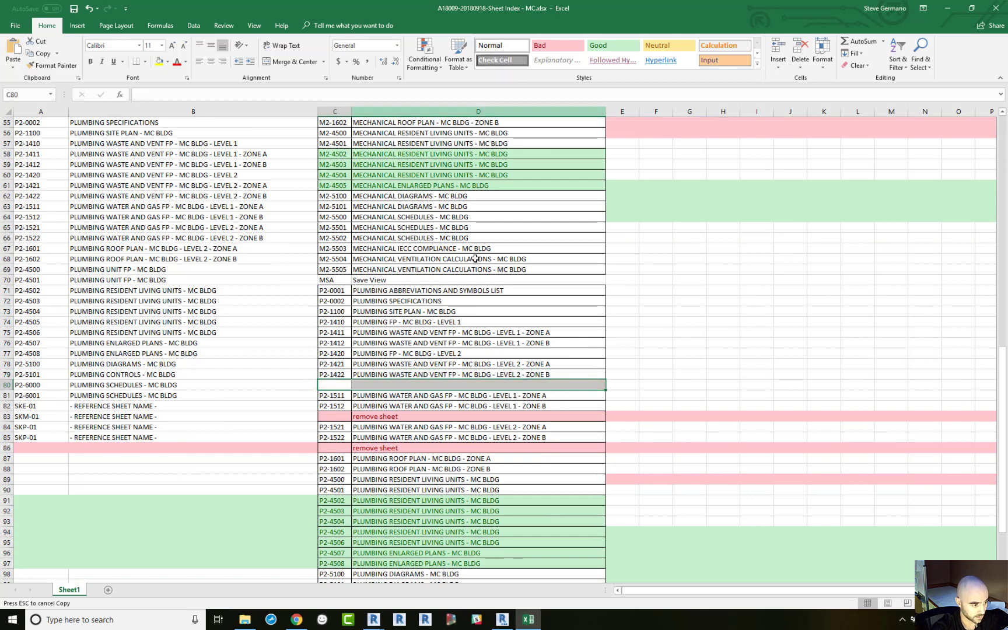
Clear the plumbing "remove sheet" entries in C83:D83 and C86:D86 and reset those cells to the Normal style.
drag(332, 415, 584, 416)
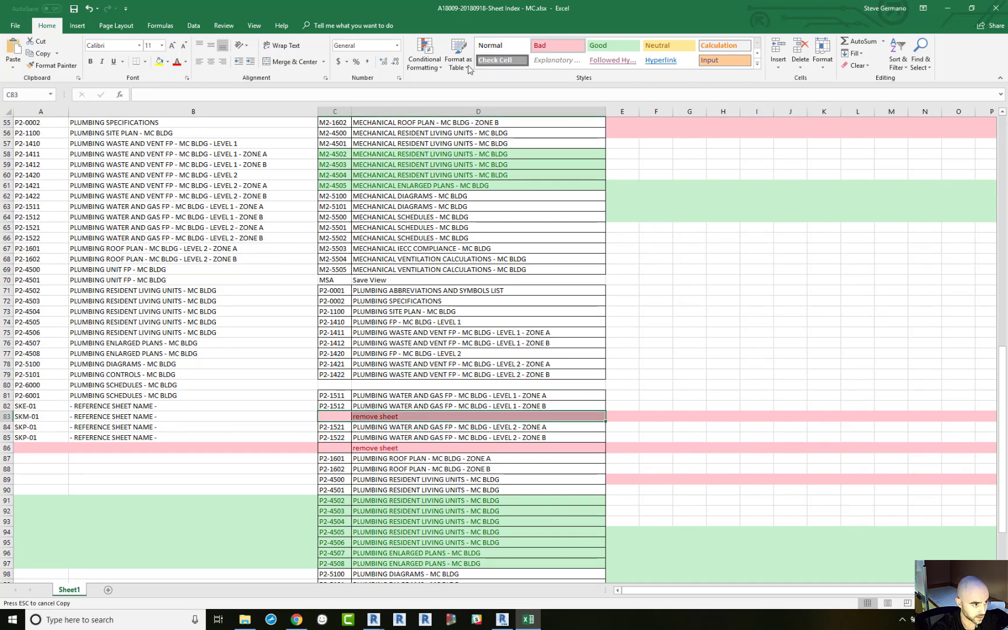
click(501, 47)
key(Delete)
drag(334, 448, 583, 447)
key(Delete)
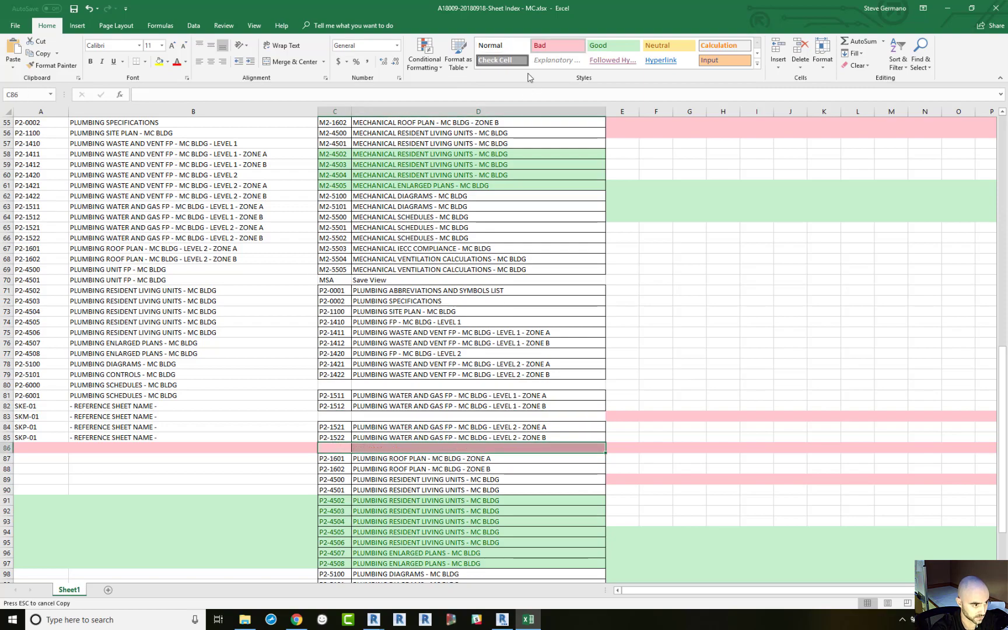
click(501, 47)
Move the New/Updated entries E2-1511 and E2-1512 up to row 11, and E2-1521 and E2-1522 up to row 13.
scroll(439, 242, down, 4)
scroll(439, 241, down, 1)
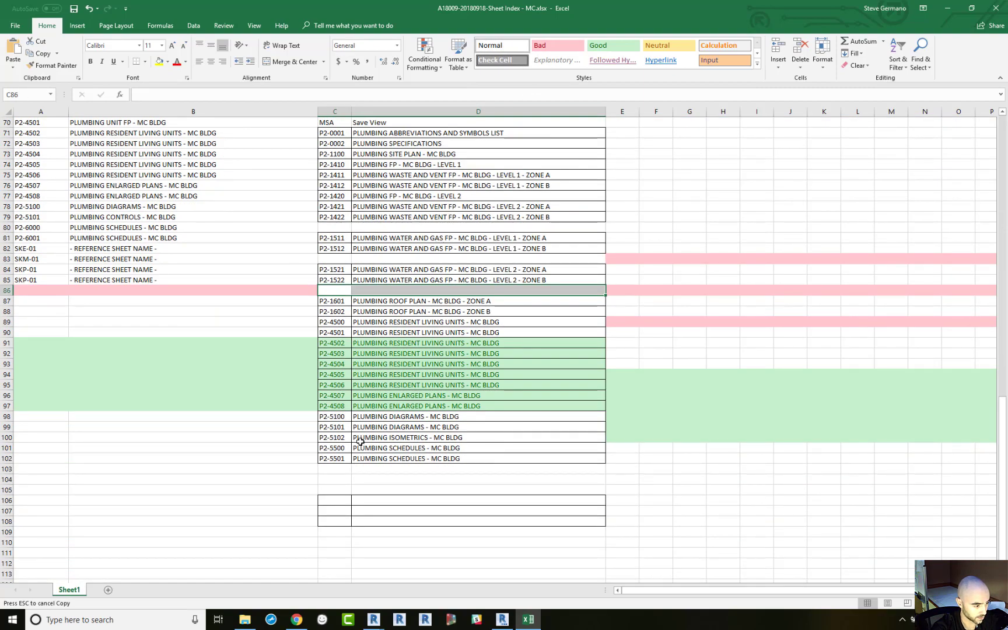
scroll(331, 321, up, 18)
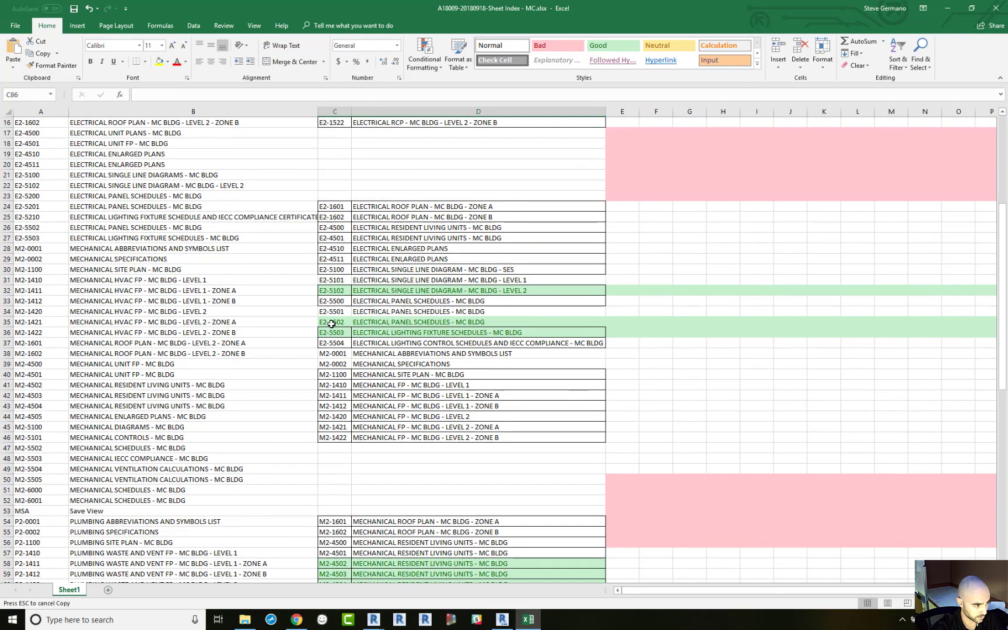
scroll(332, 324, up, 5)
drag(341, 240, 414, 250)
key(ctrl+c)
click(341, 230)
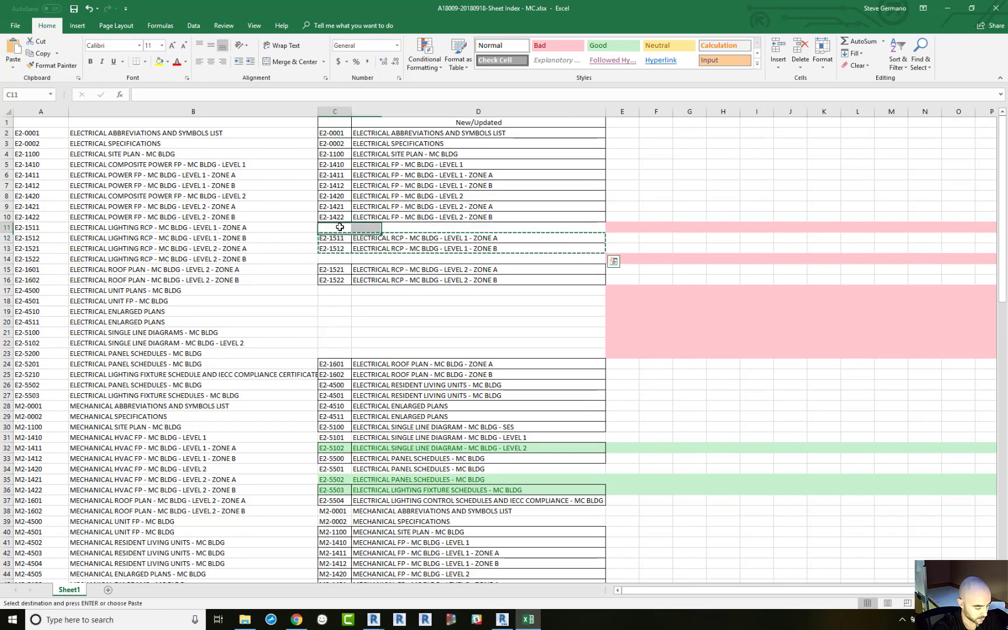
key(Return)
mouse_move(332, 270)
mouse_down()
mouse_move(377, 281)
mouse_move(337, 260)
mouse_up()
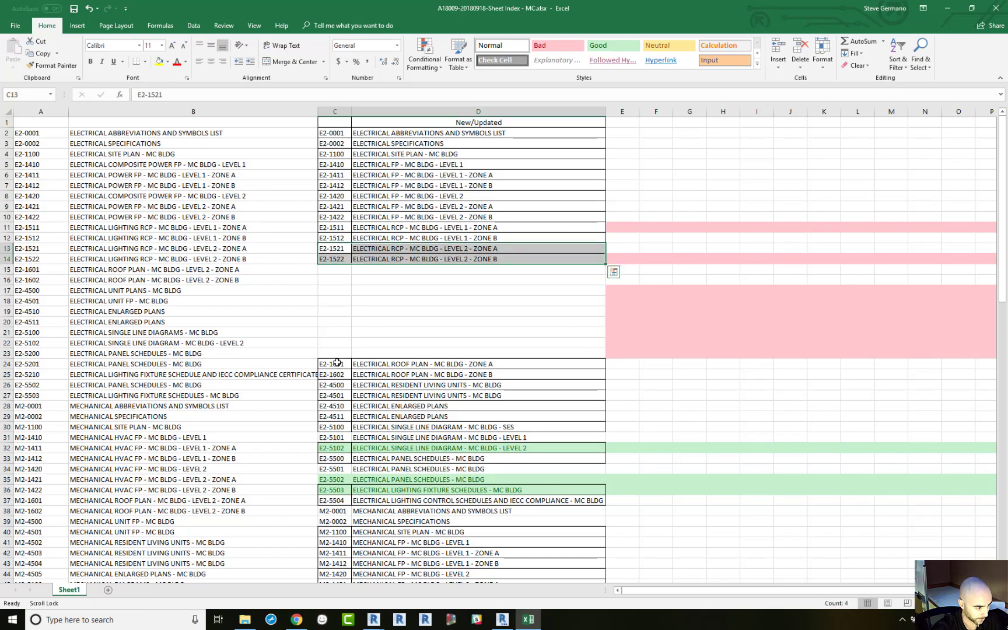
Move the New/Updated block from E2-1601 through M2-1422 up to start at cell C15, directly below E2-1522.
click(337, 362)
scroll(337, 362, down, 4)
shift+click(478, 469)
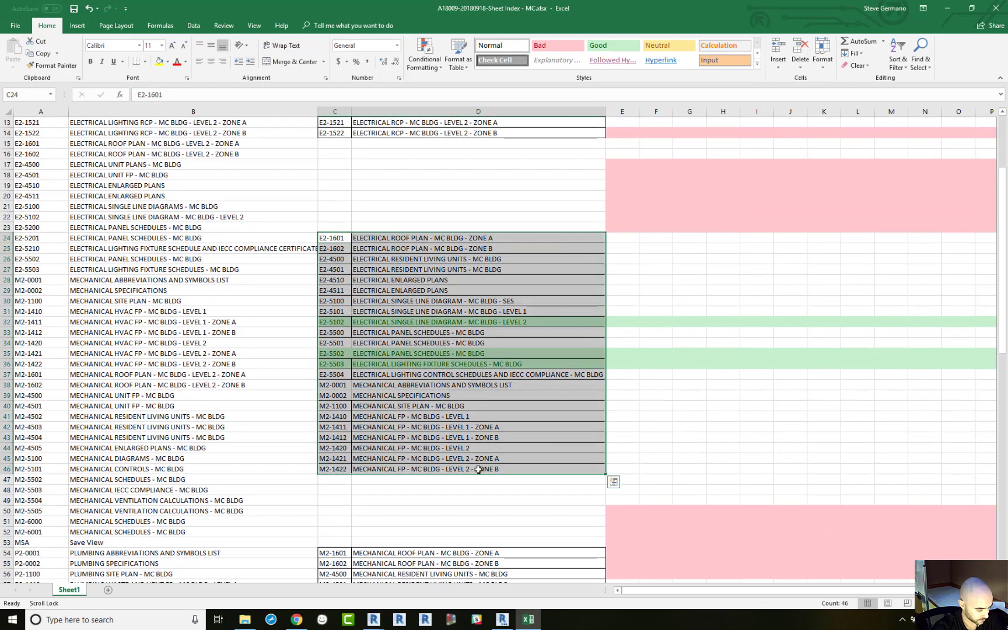
key(ctrl+x)
scroll(414, 328, up, 1)
click(340, 175)
key(ctrl+v)
scroll(364, 240, down, 2)
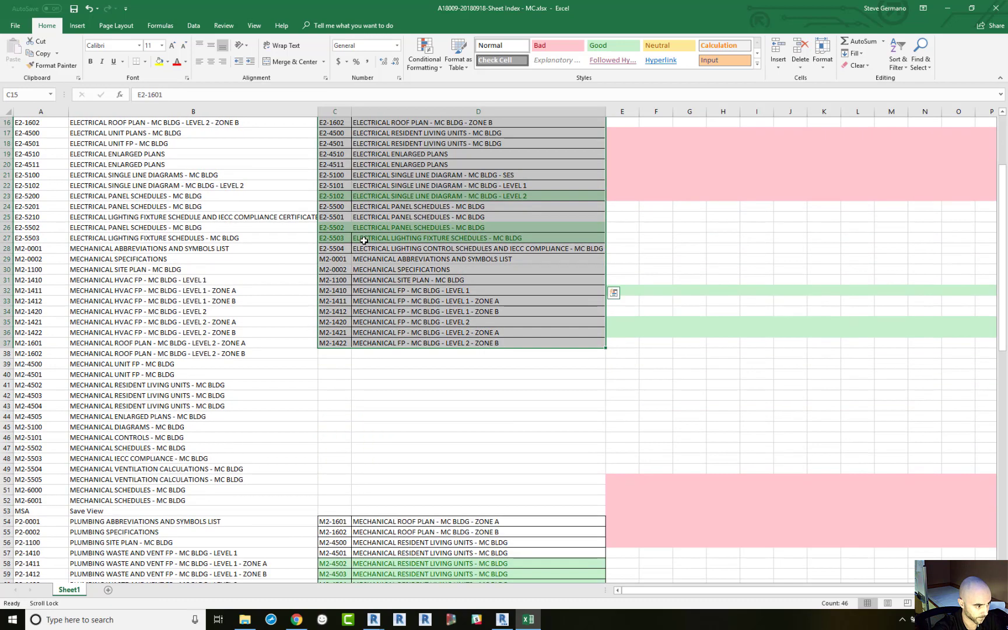
Check the New/Updated electrical and mechanical sheet numbers in column C row by row against the exported numbers in column A.
scroll(359, 384, down, 2)
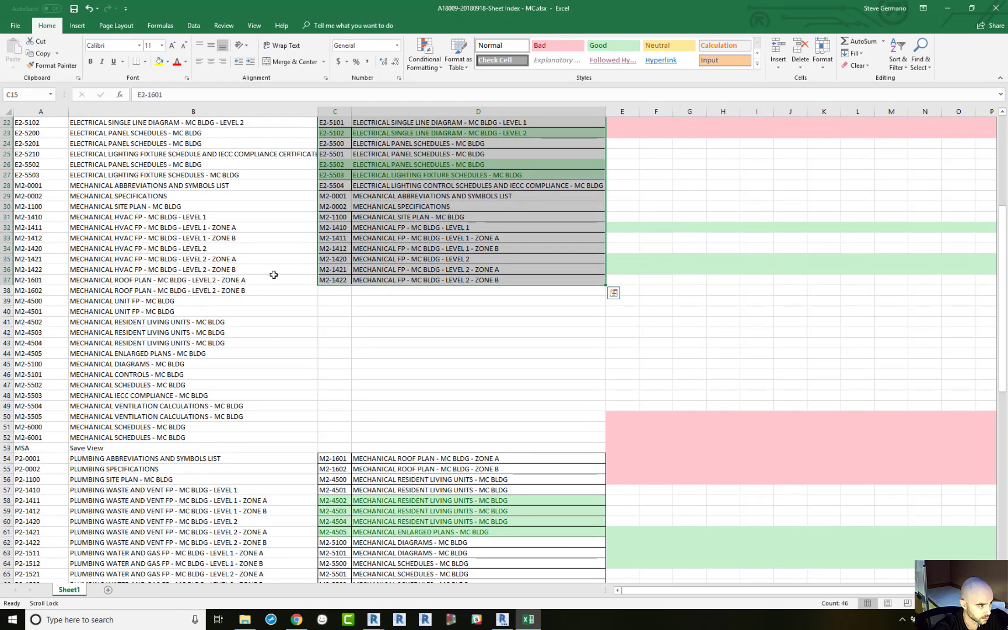
scroll(274, 275, up, 2)
scroll(274, 275, up, 2)
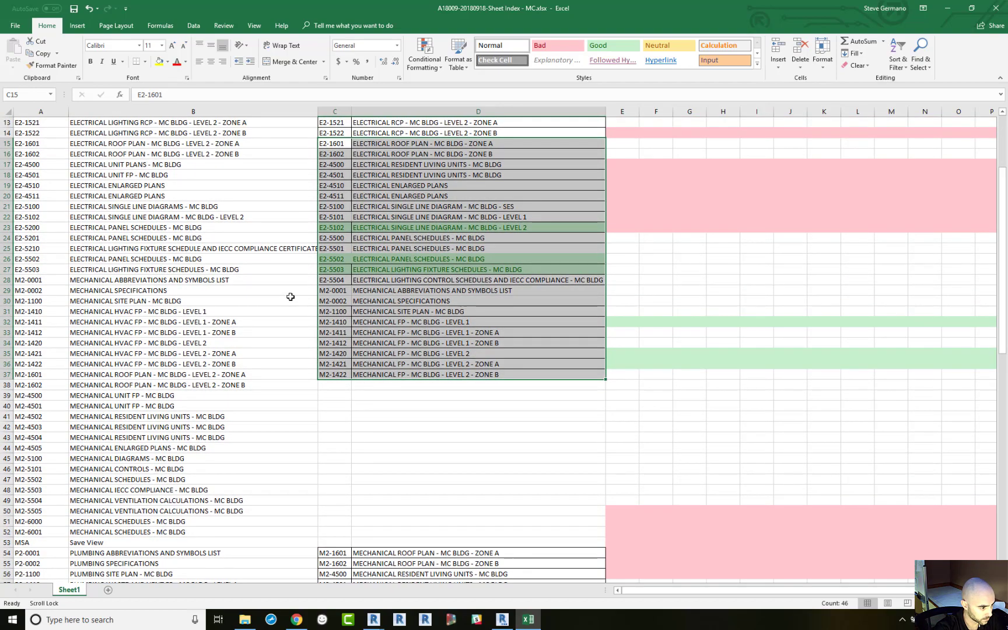
click(344, 291)
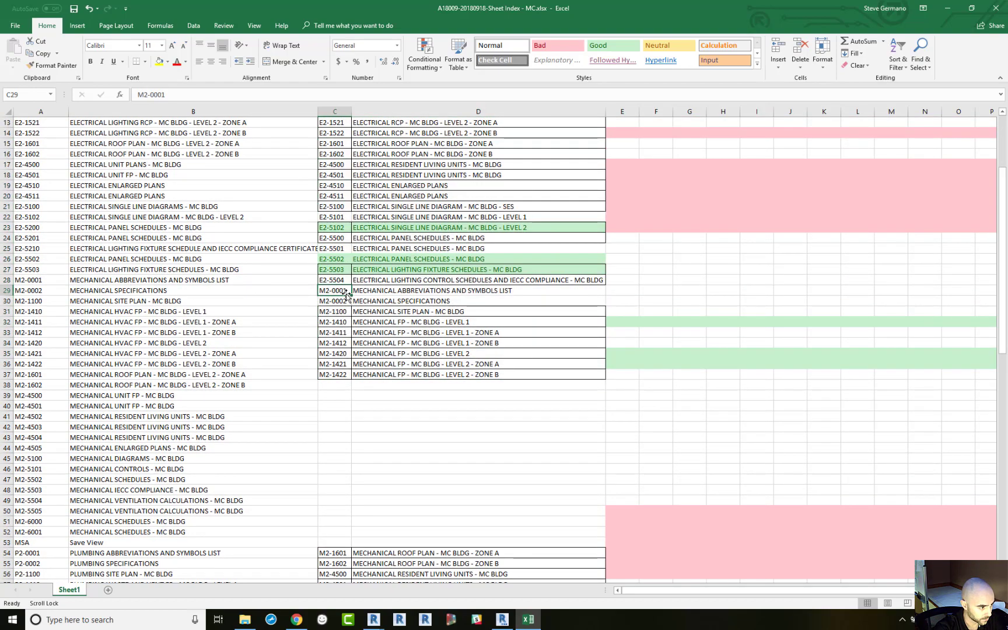
scroll(339, 254, up, 4)
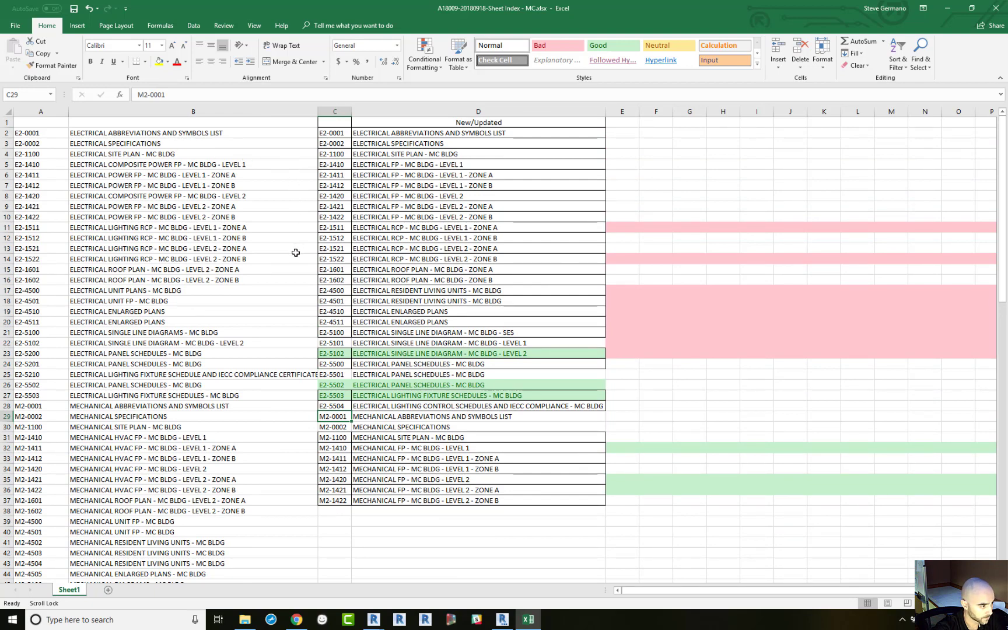
click(333, 260)
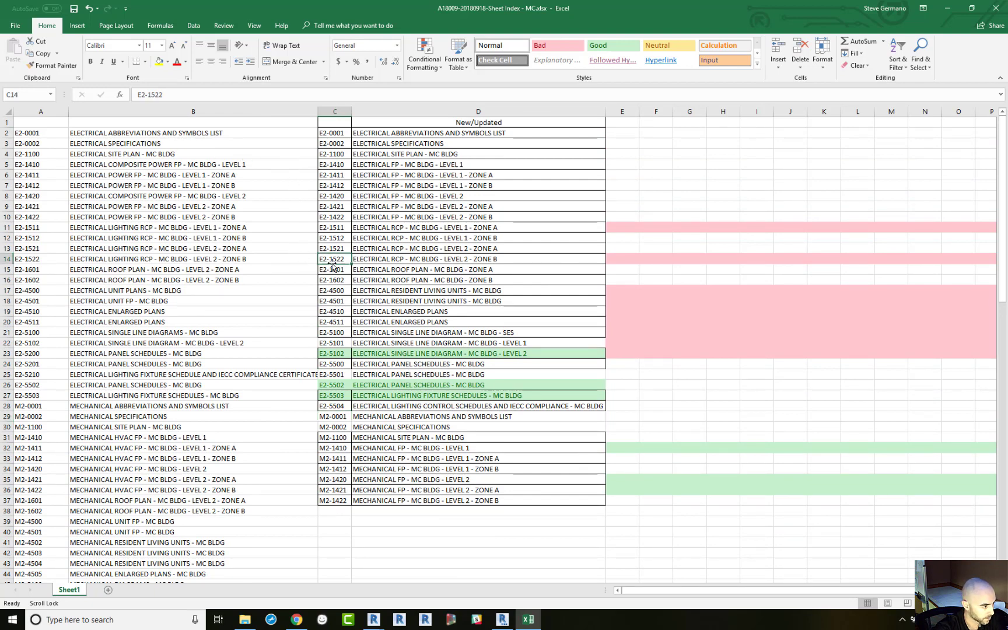
drag(333, 270, 327, 293)
click(326, 291)
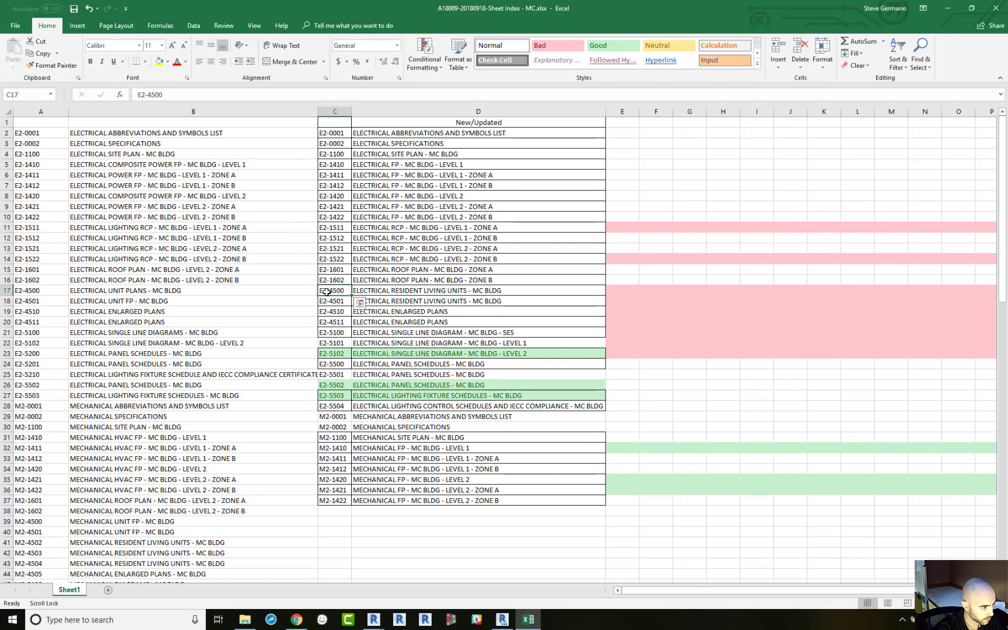
Compare the New/Updated entries E2-4501 through E2-5102 with the exported electrical sheets in rows 18 to 23.
click(326, 302)
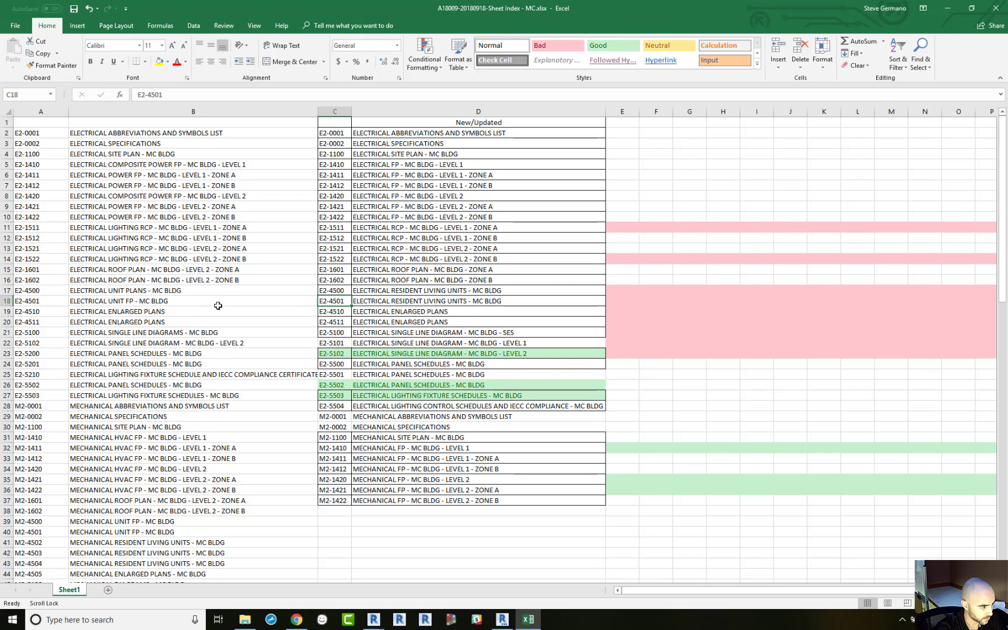
drag(326, 312, 330, 328)
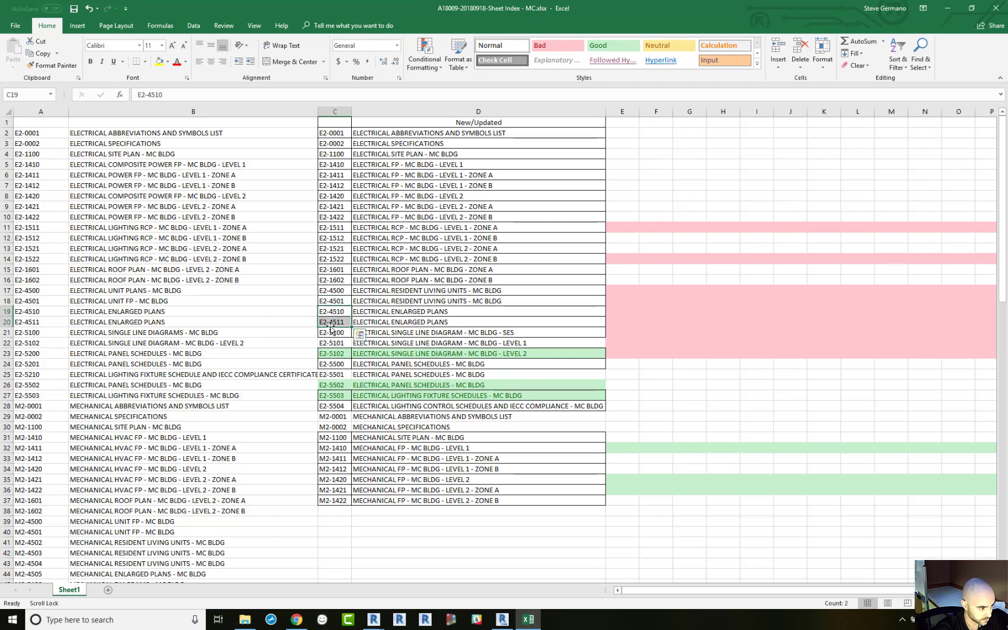
click(330, 334)
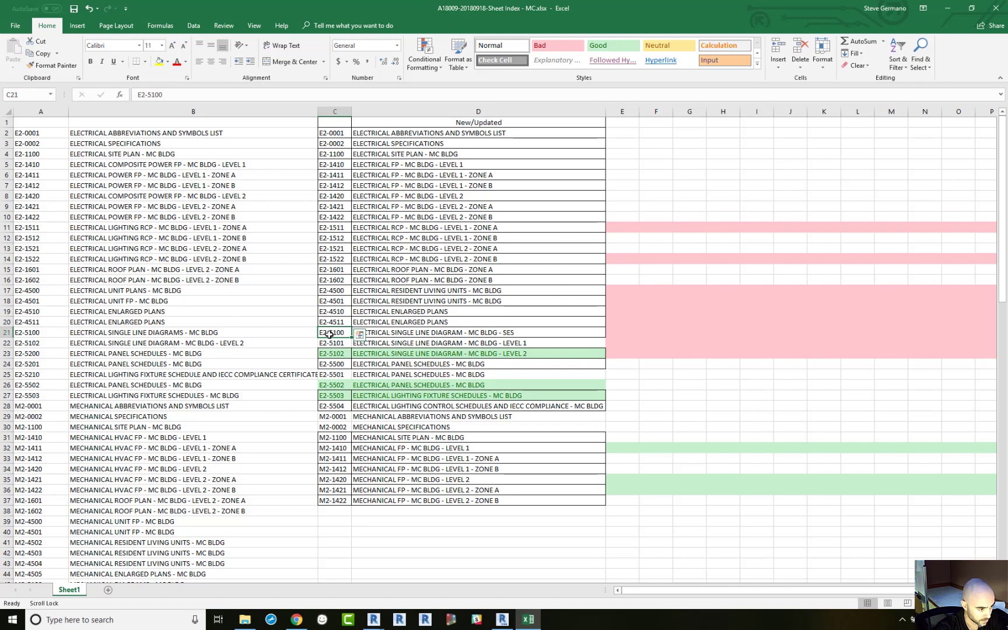
drag(329, 333, 330, 344)
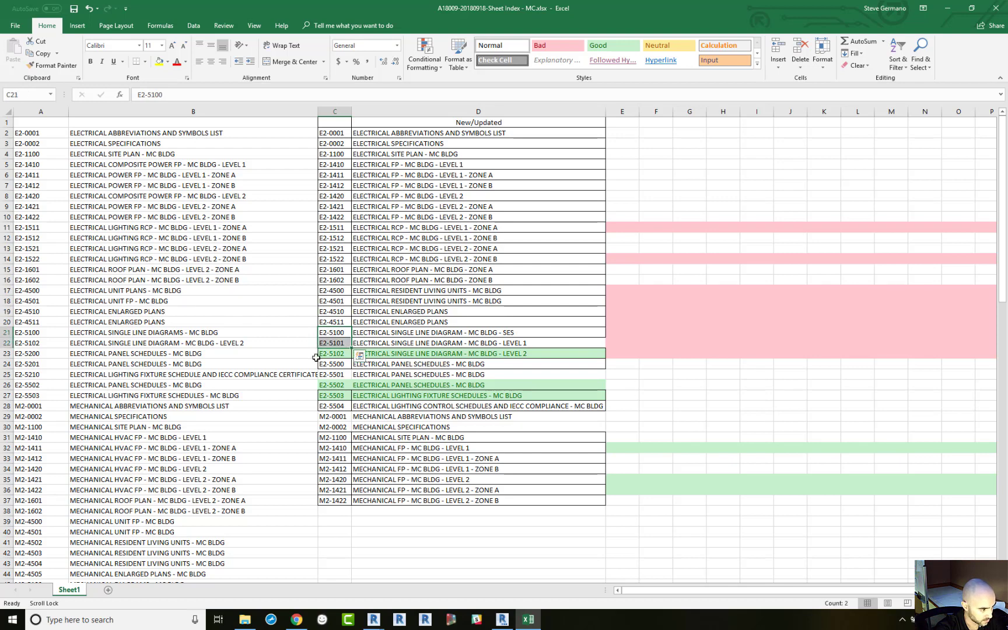
click(330, 354)
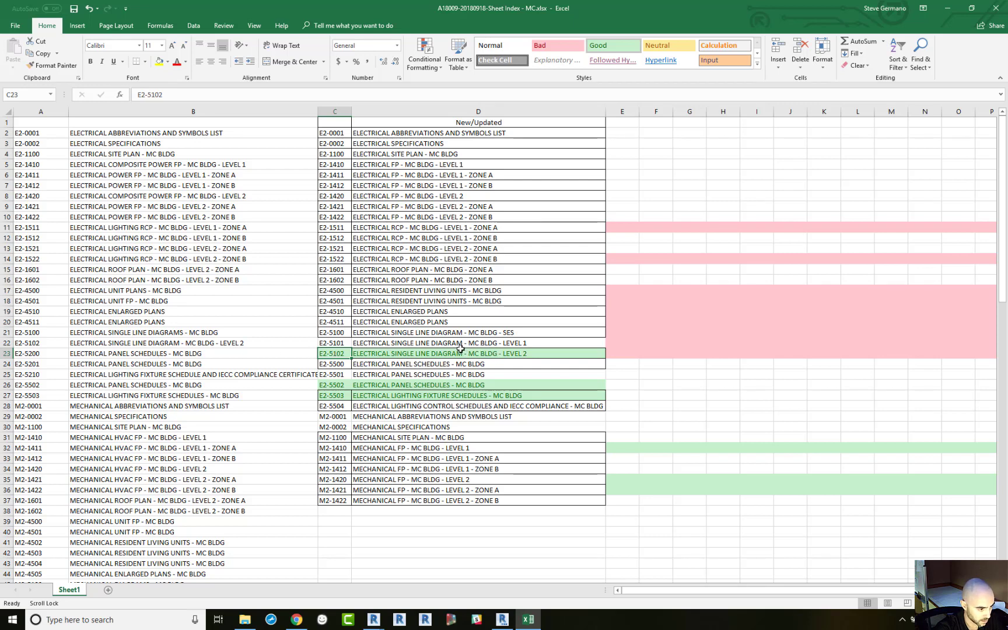
drag(338, 344, 450, 347)
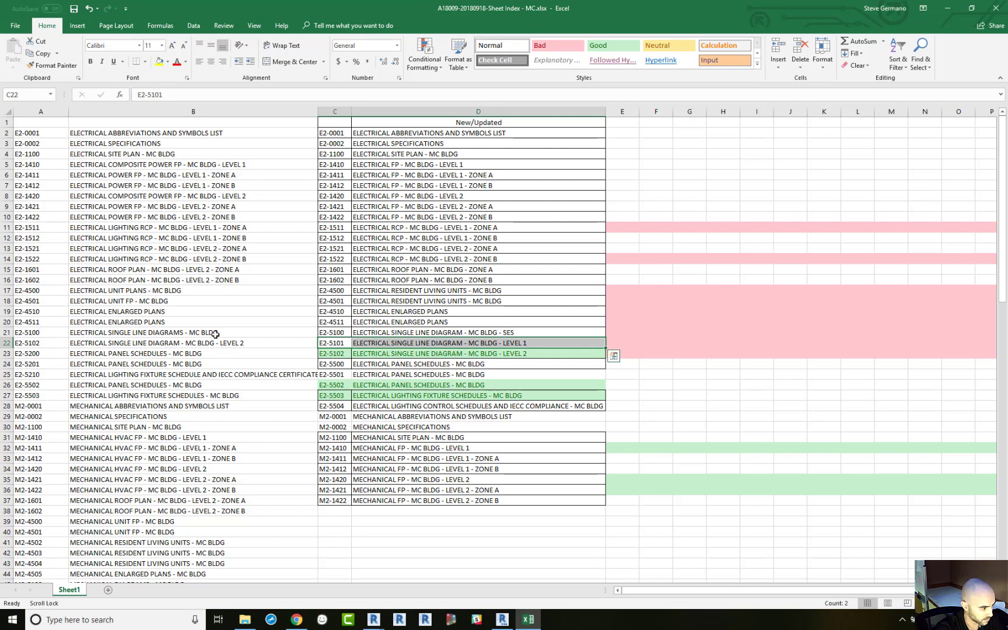
click(397, 334)
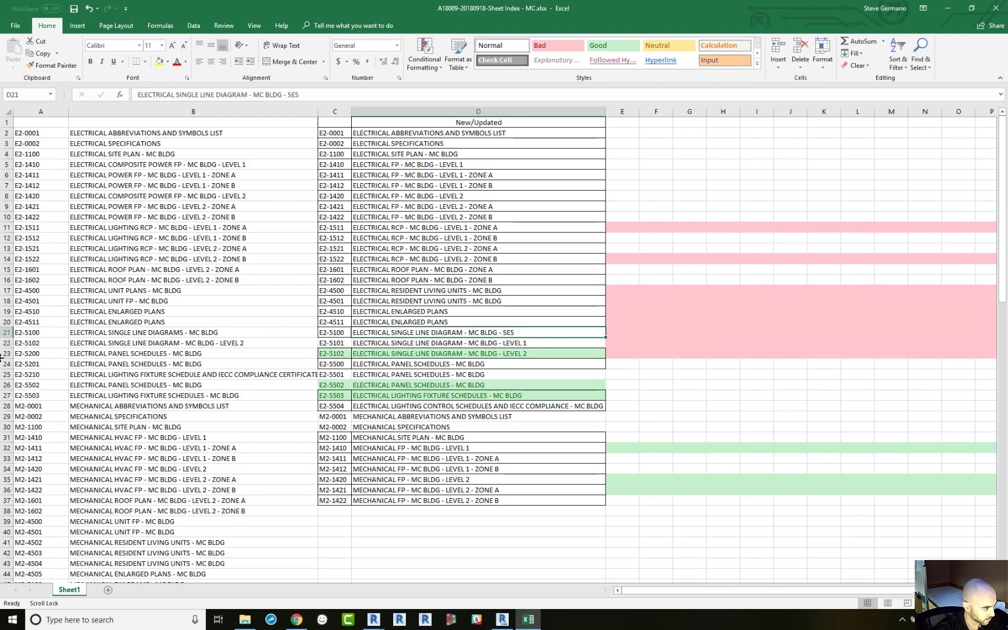
Insert a blank row above row 23 and move the exported E2-5102 entry from A22:B22 down into it.
right_click(3, 352)
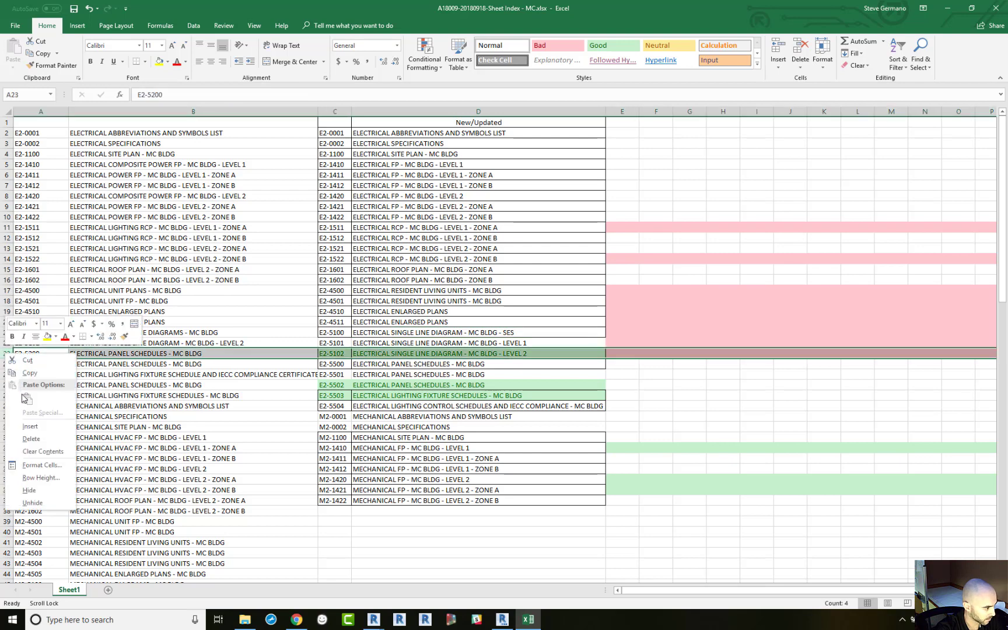
click(30, 429)
click(110, 352)
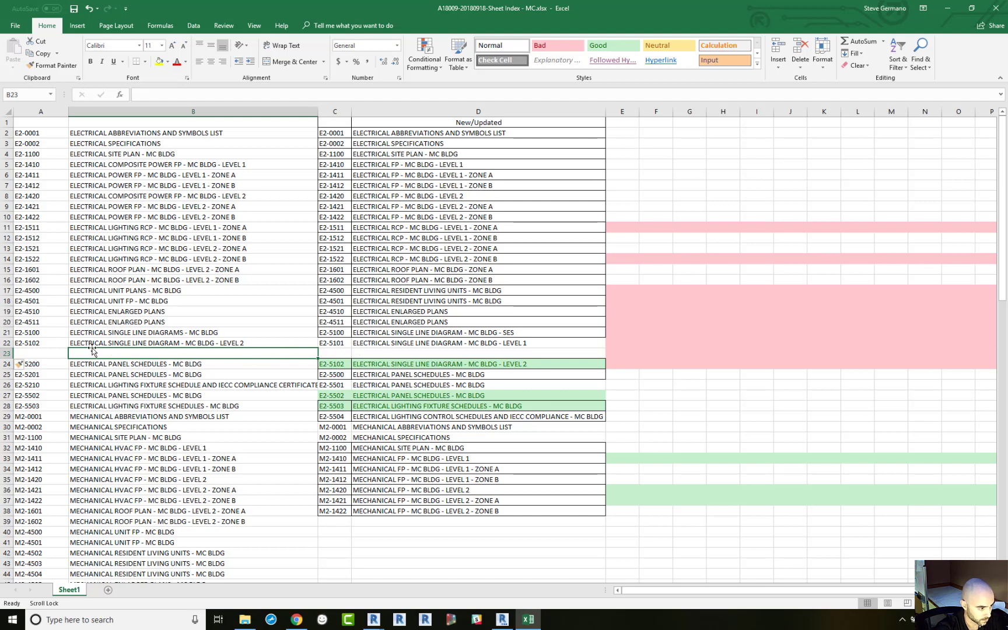
drag(29, 343, 91, 344)
key(ctrl+c)
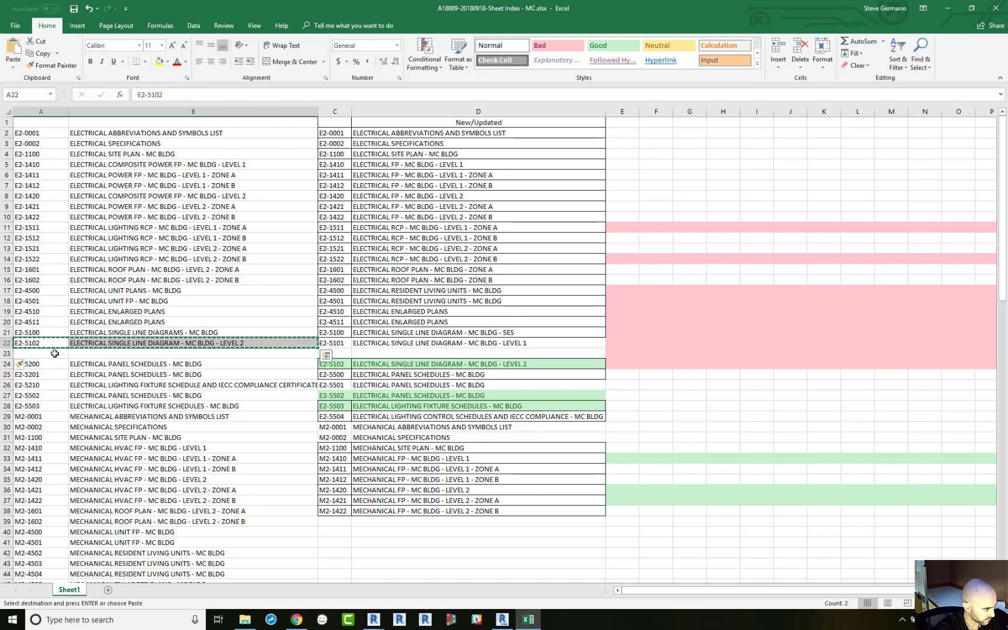
click(54, 354)
key(ctrl+v)
Copy the New/Updated E2-5101 number and name from C22:D22 into the empty exported cells A22:B22.
click(339, 344)
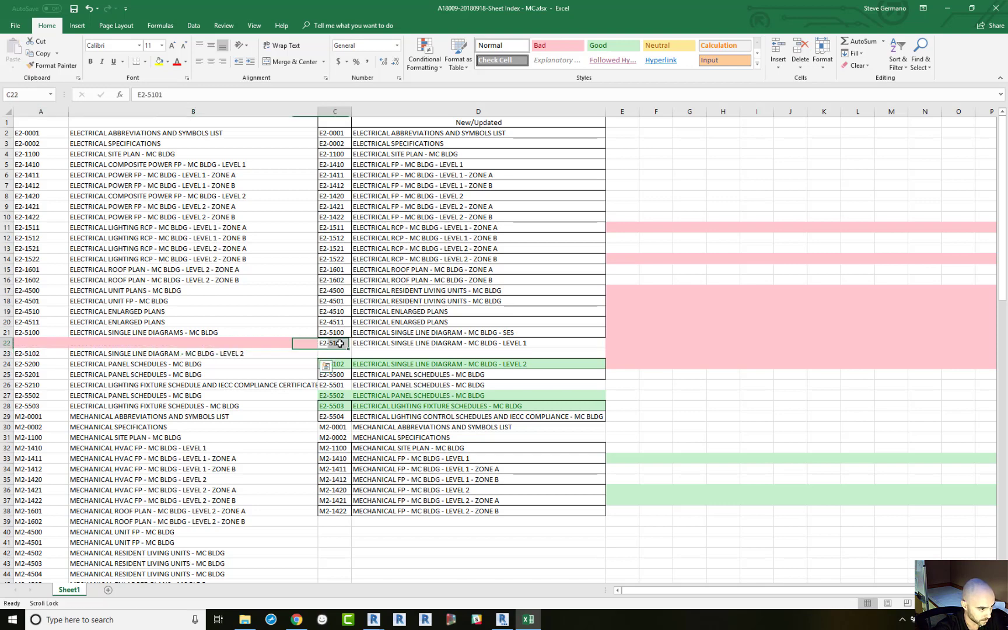
drag(339, 343, 395, 344)
key(ctrl+c)
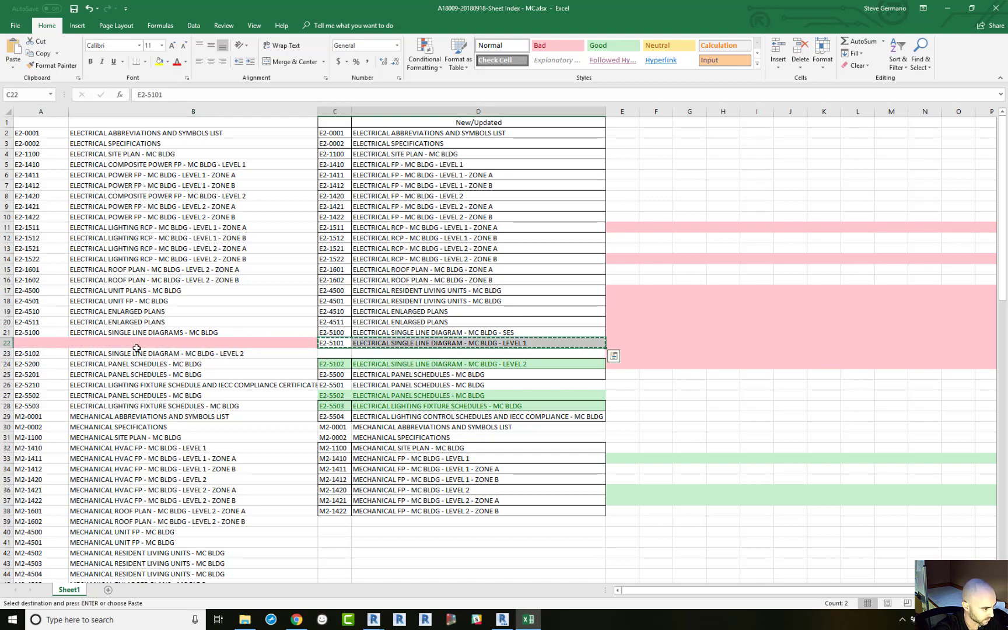
click(39, 344)
key(ctrl+v)
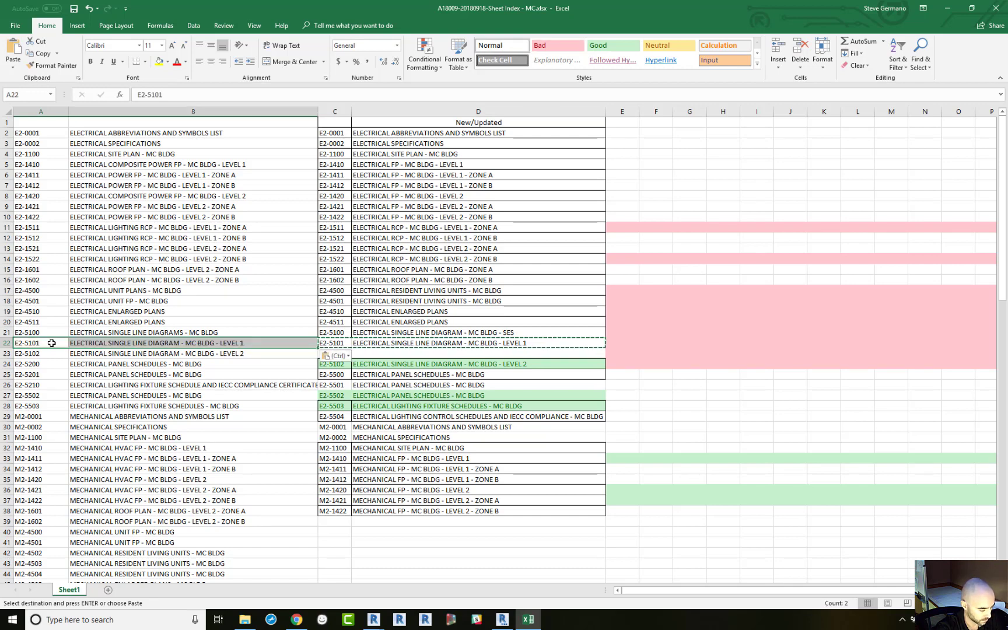
key(ctrl)
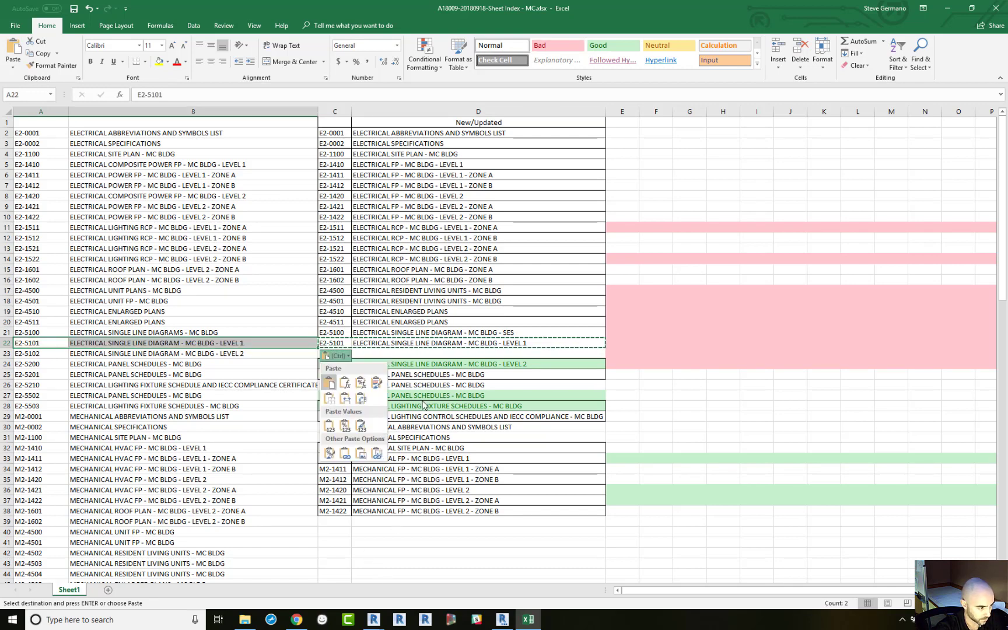
Switch to Revit and create a new sheet with the titleblock A+PP 30x42 CD Title Block : 30x42.
double_click(390, 10)
click(876, 31)
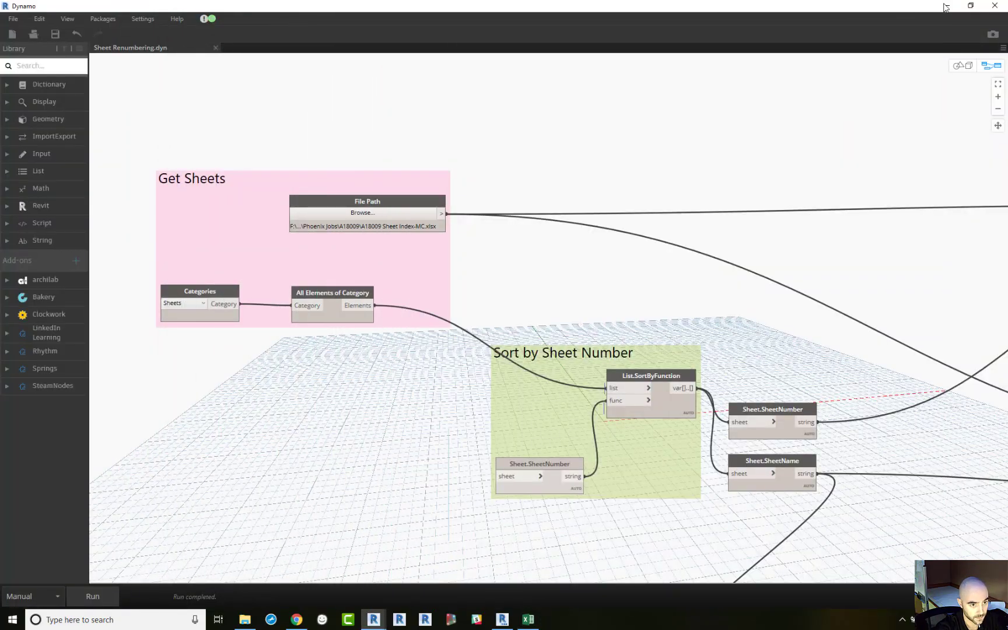
click(946, 6)
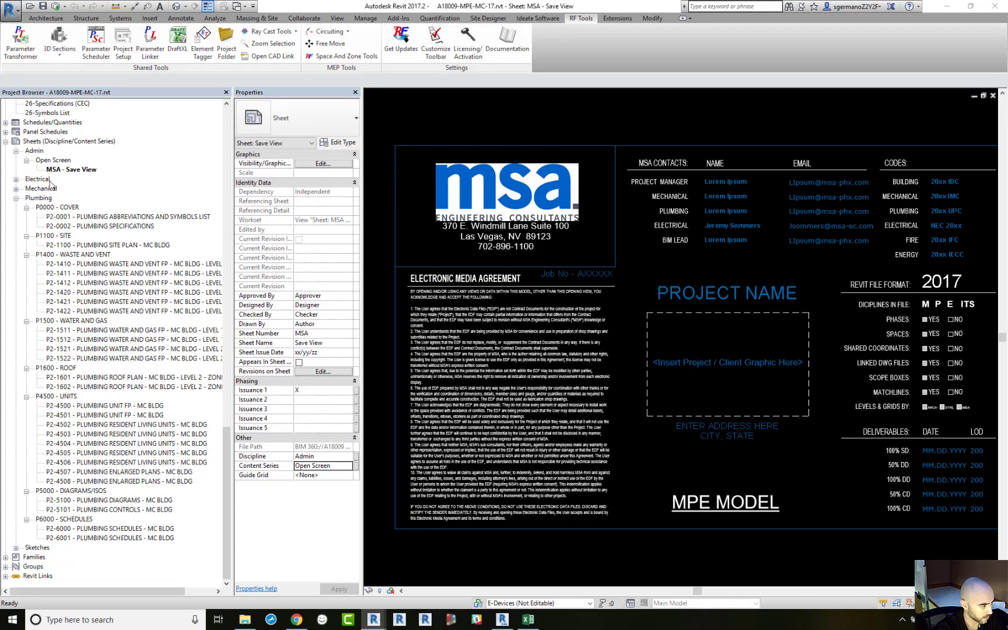
right_click(55, 142)
key(Escape)
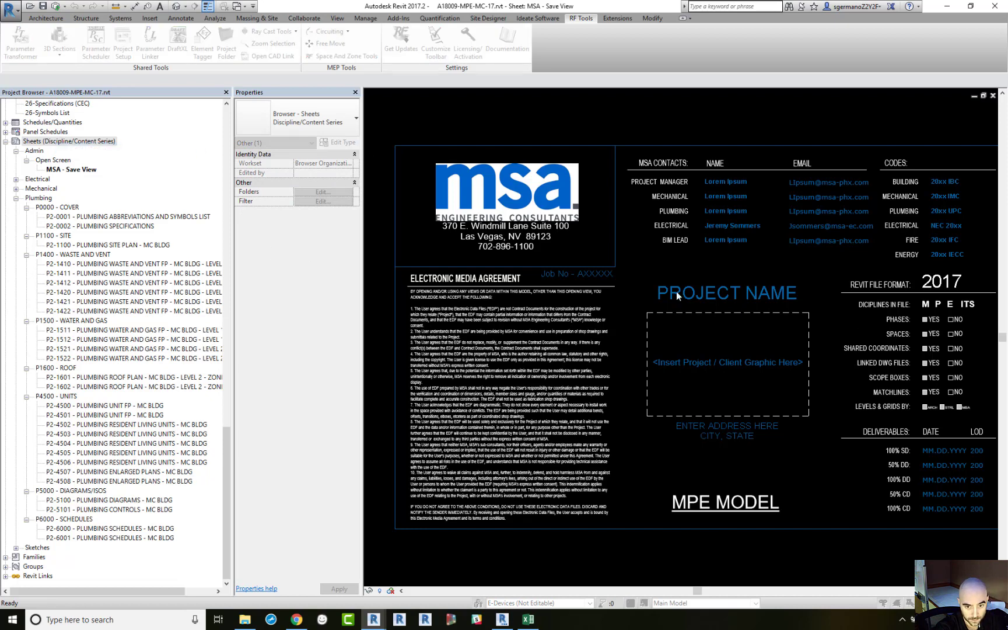
click(219, 196)
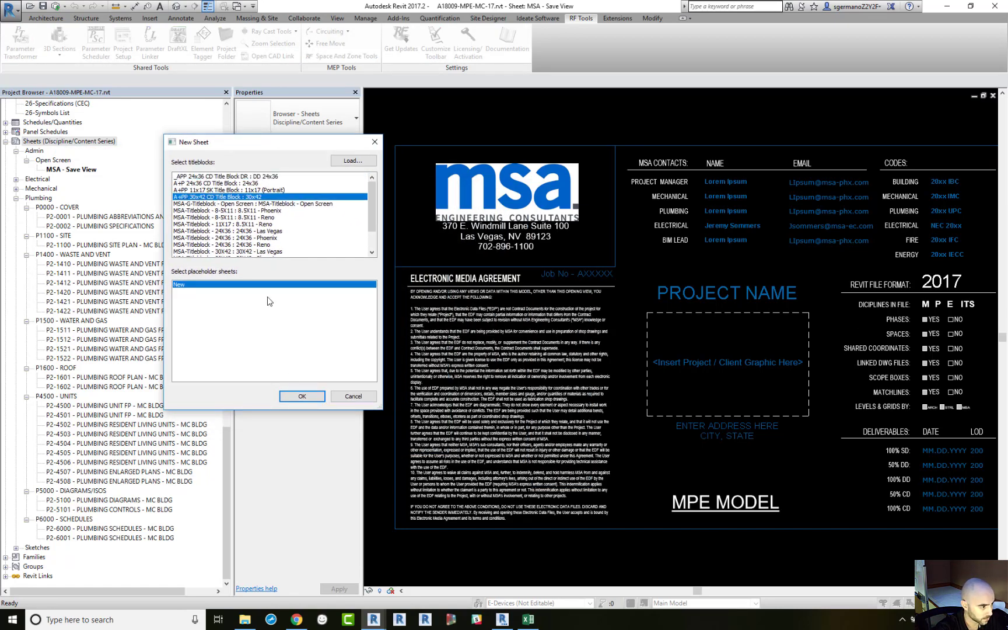
click(301, 397)
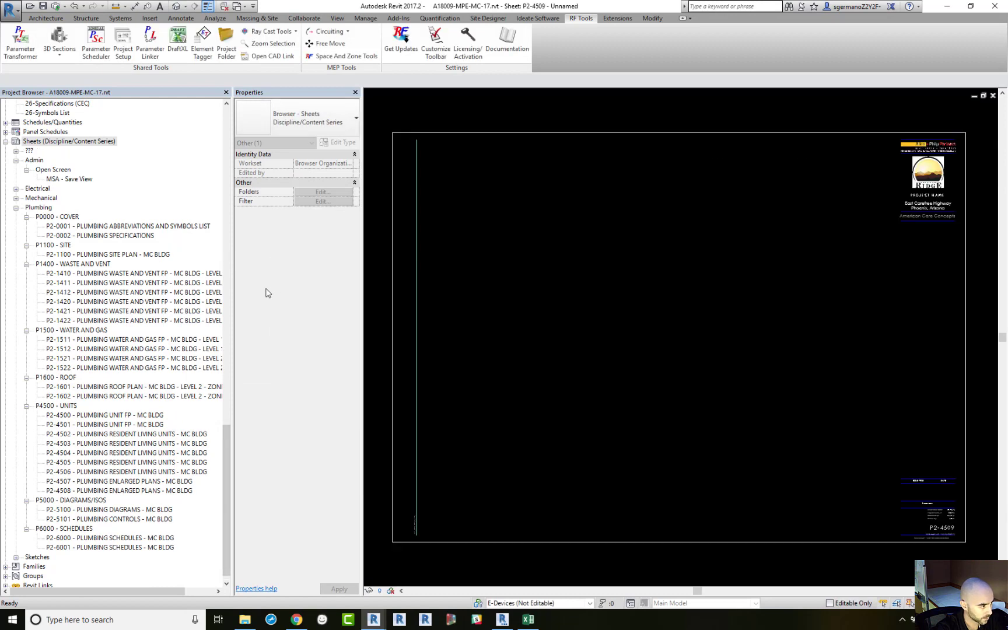
Expand the ??? sheet groups in the project browser and select the new unnamed sheet P2-4509.
click(16, 151)
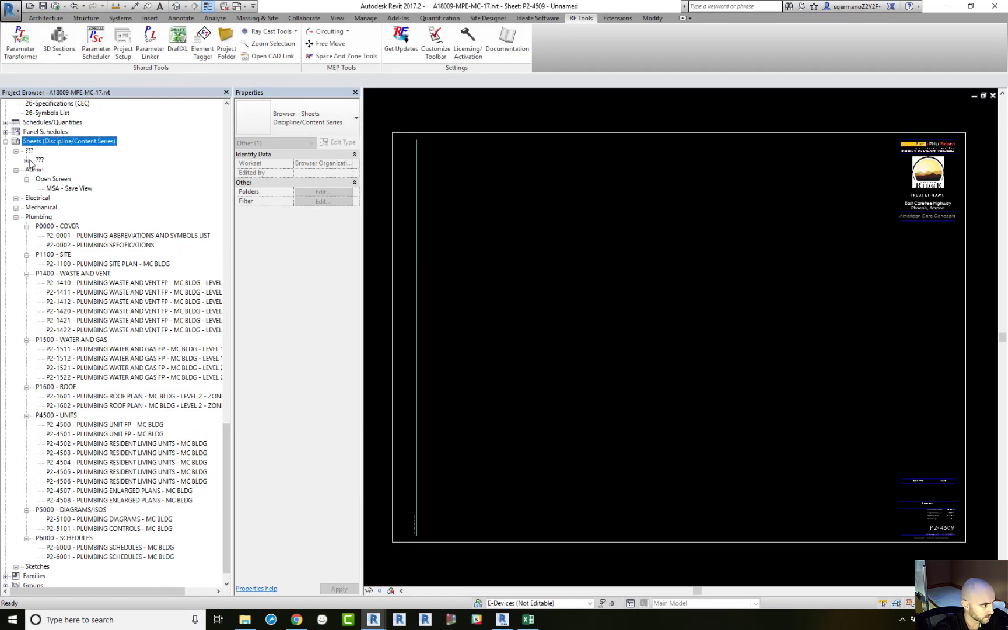
click(27, 160)
click(72, 169)
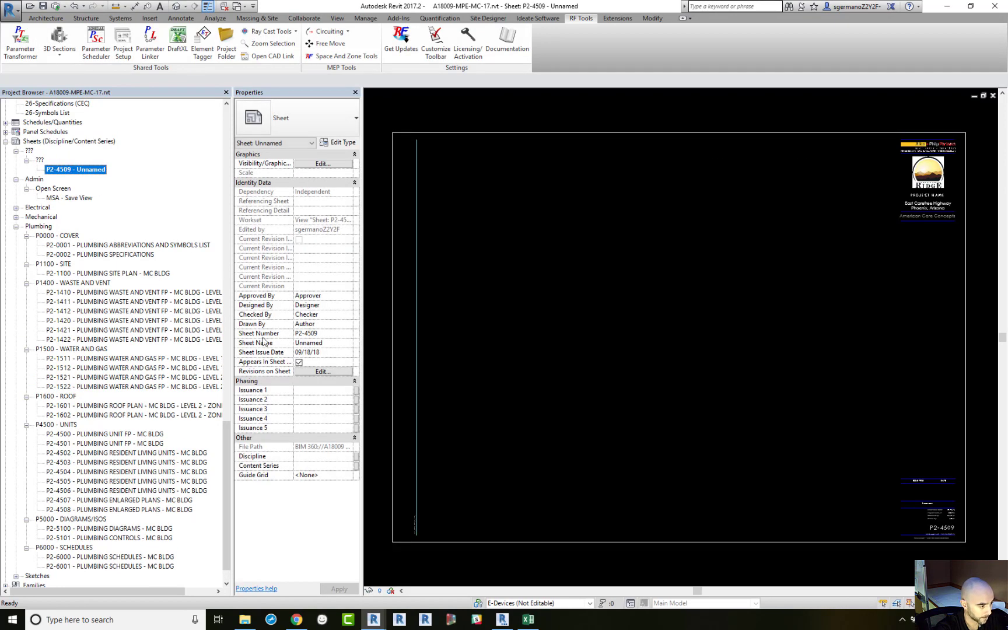
click(324, 456)
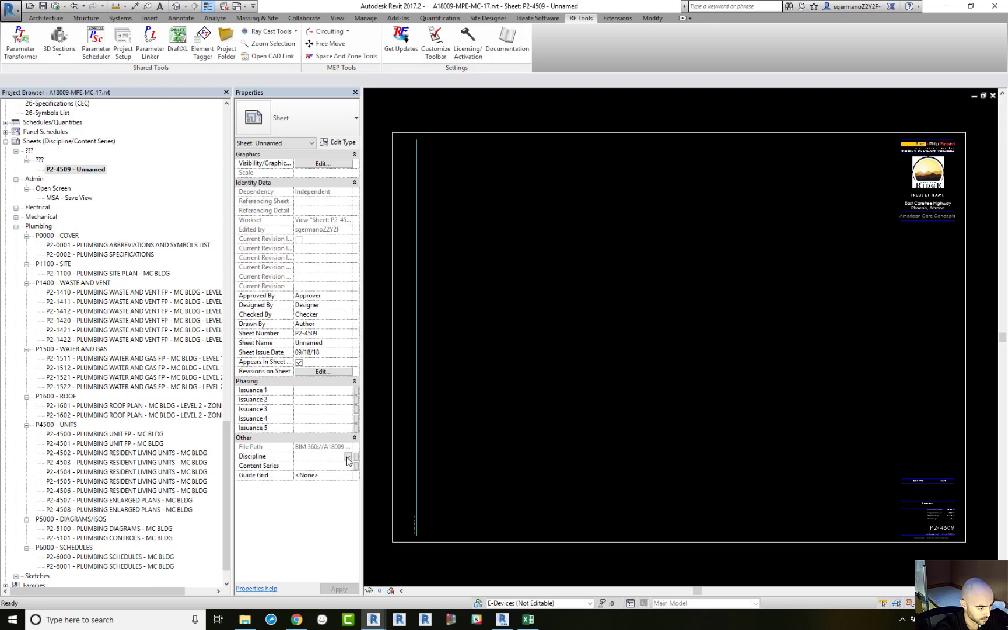
Try to paste E2-5101, copied from cell A22 of the Excel sheet index, as the new sheet's number.
click(528, 619)
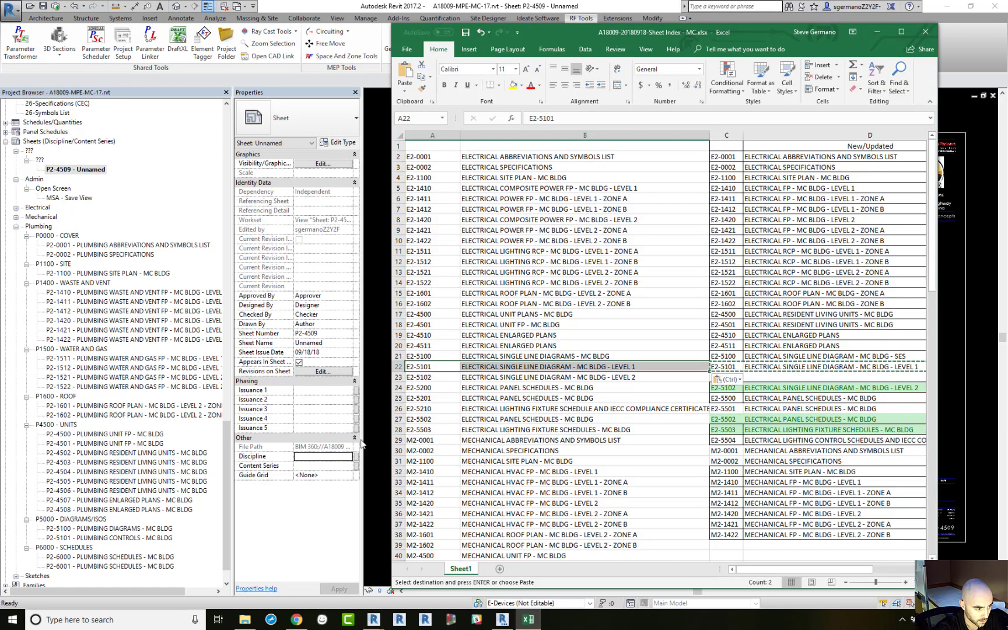
click(430, 368)
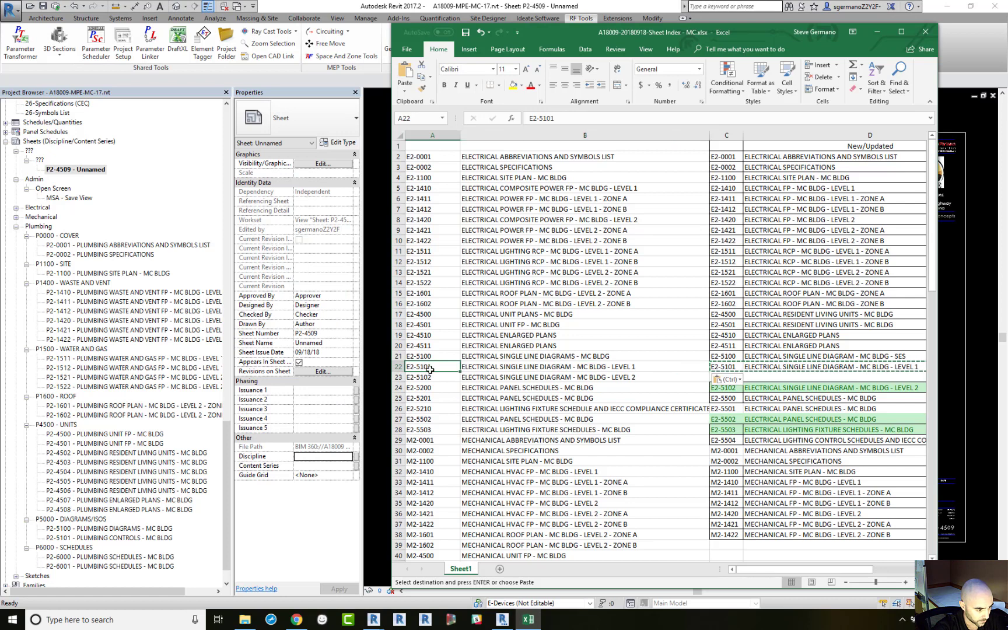
key(ctrl+c)
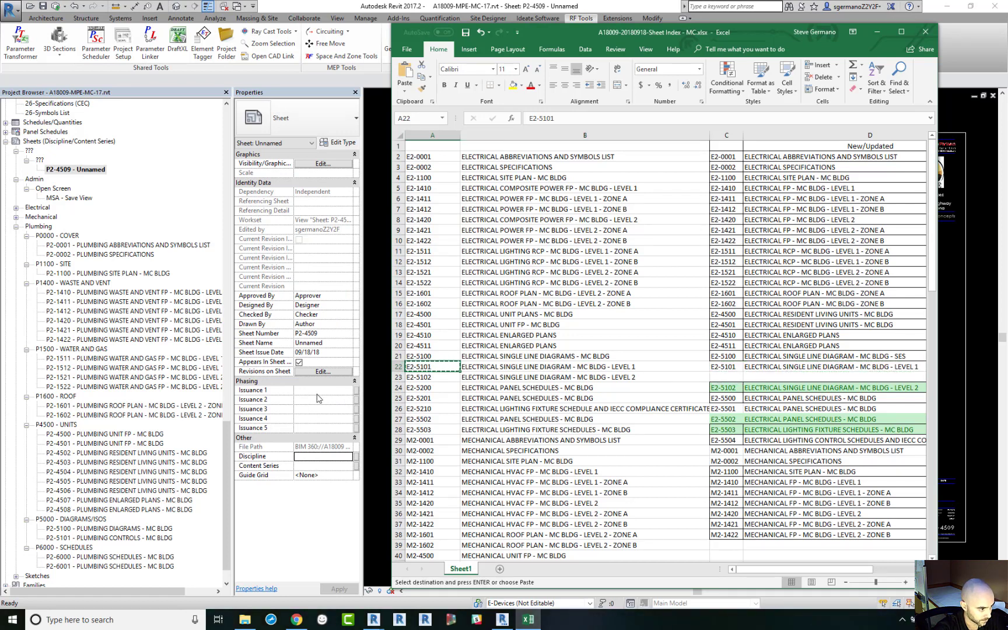
click(331, 334)
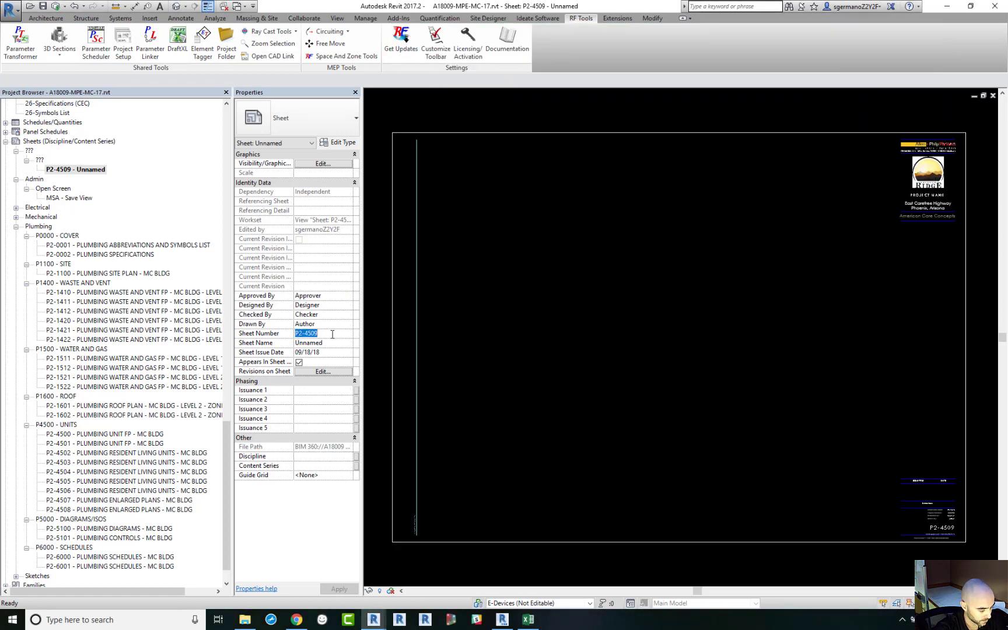
key(BackSpace)
key(ctrl+v)
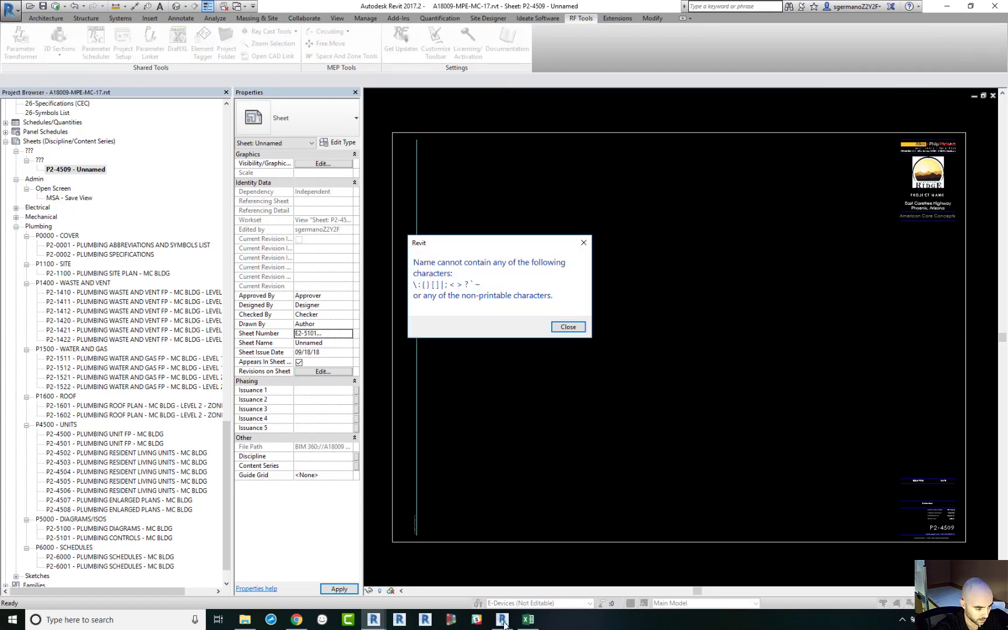
click(566, 330)
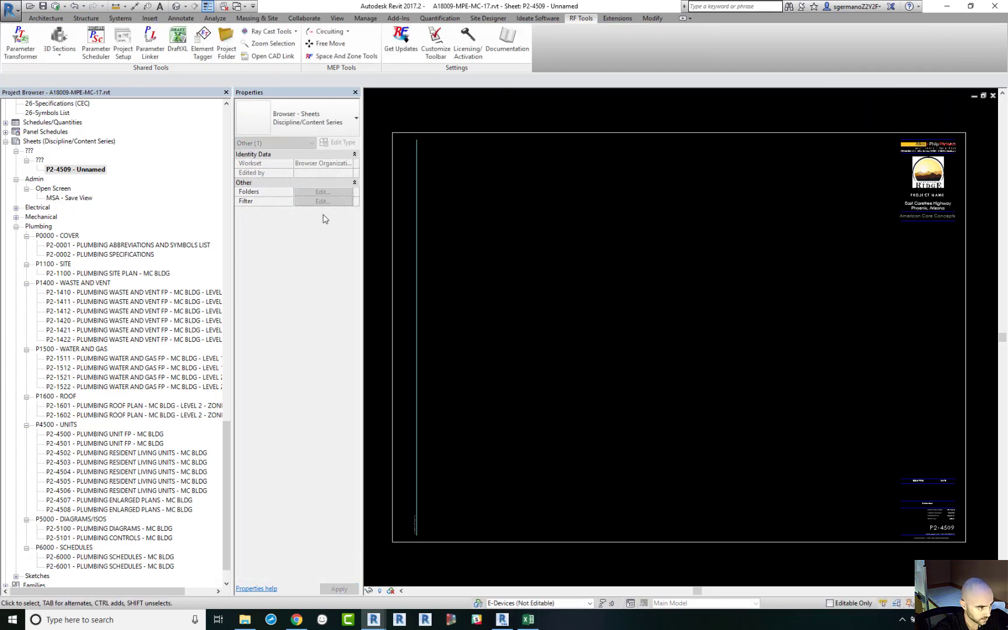
Move the Excel window off the Revit screen and set the unnamed sheet's number to E2-5101.
click(81, 171)
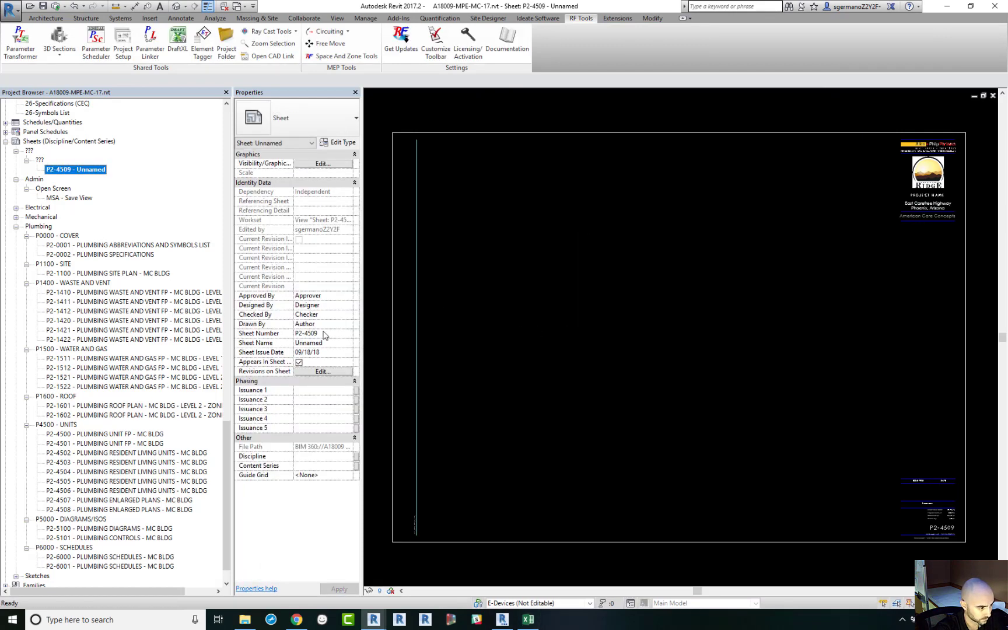
click(528, 620)
drag(561, 37, 1007, 112)
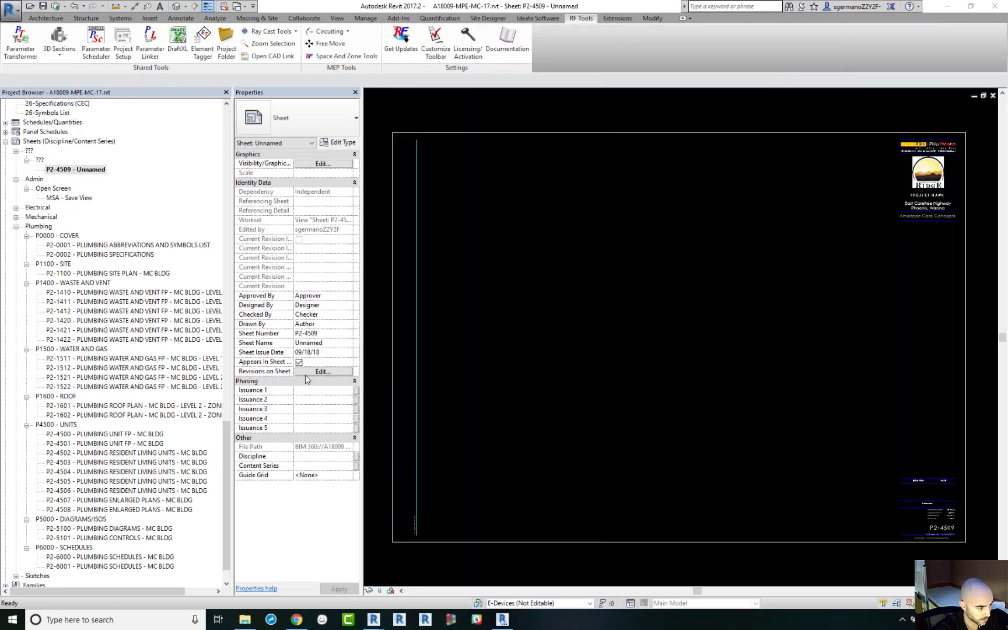
click(331, 333)
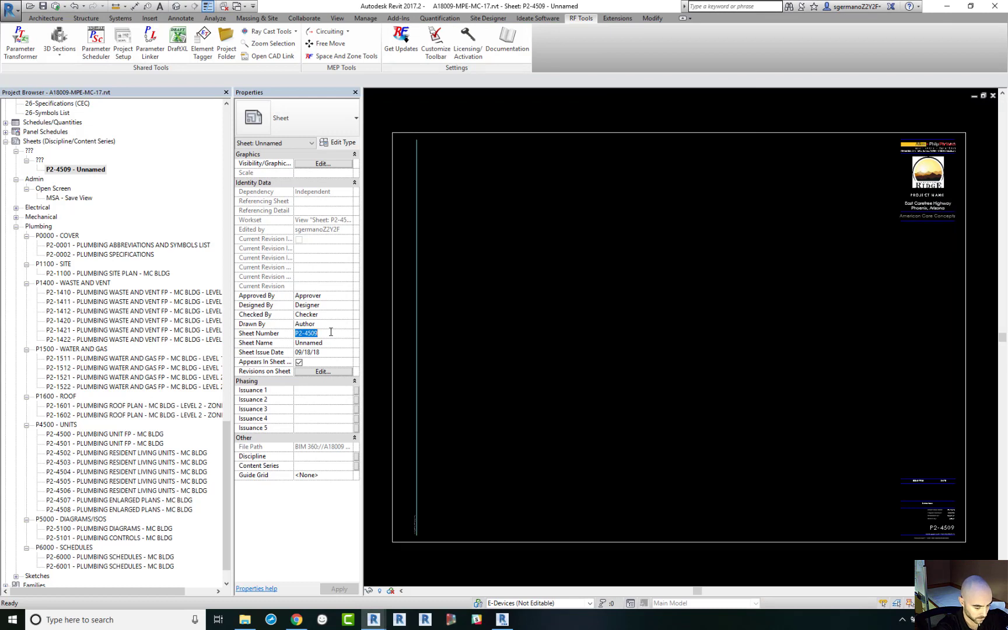
text(E)
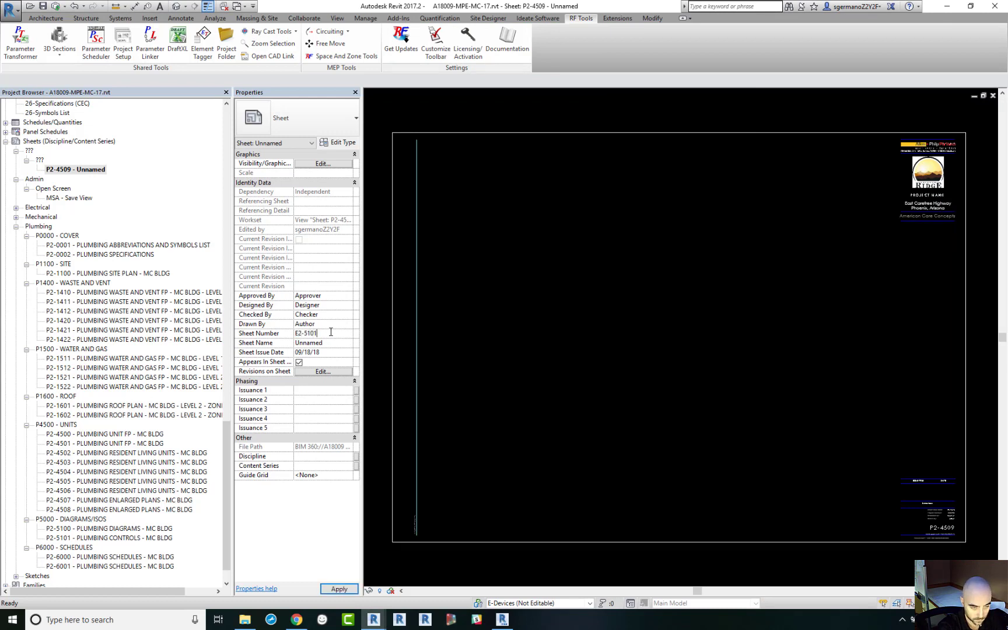
click(331, 343)
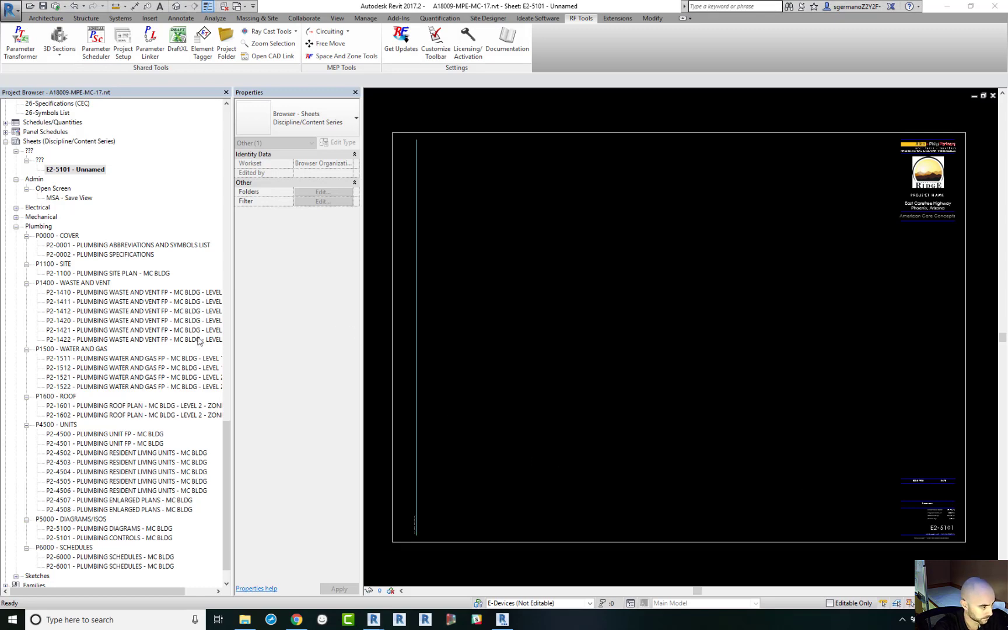
Paste ELECTRICAL SINGLE LINE DIAGRAM - MC BLDG - LEVEL 1 as the name of the unnamed sheet E2-5101.
click(64, 170)
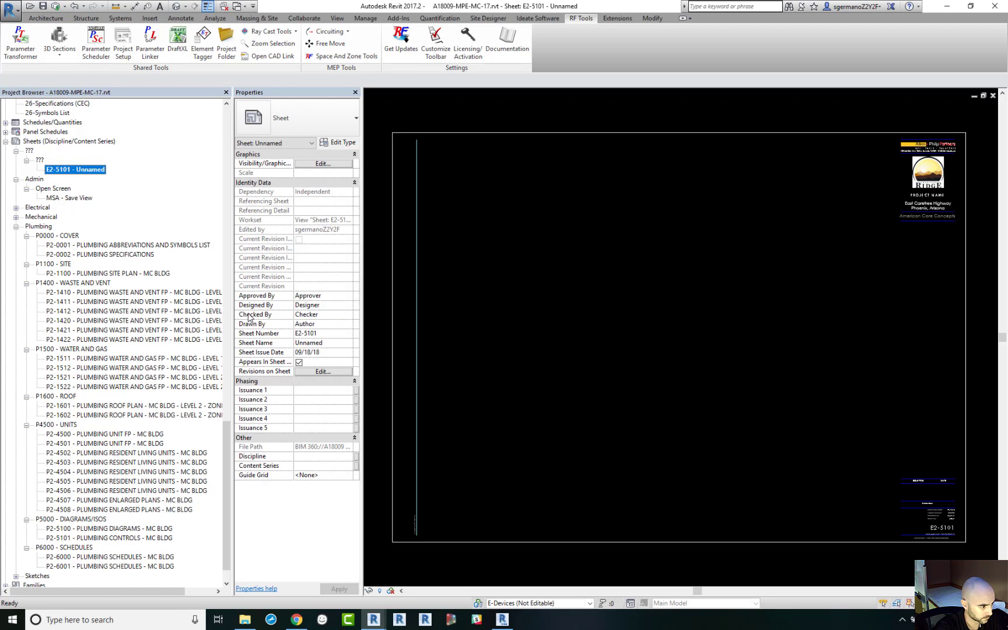
click(339, 344)
key(ctrl+v)
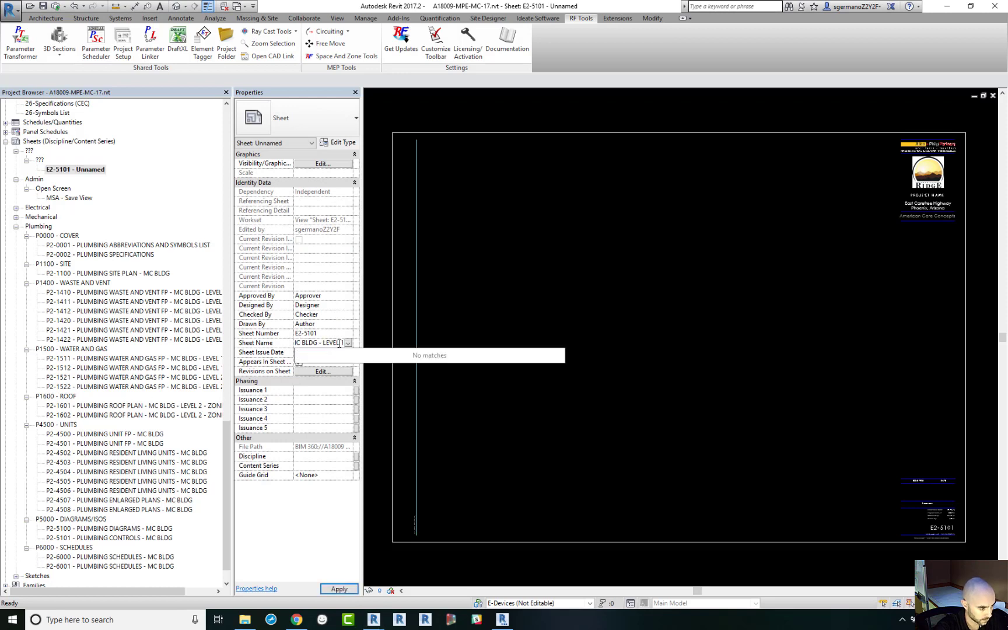
key(Return)
Set sheet E2-5101's discipline to Electrical and its content series to E5100 - DIAGRAMS.
click(339, 457)
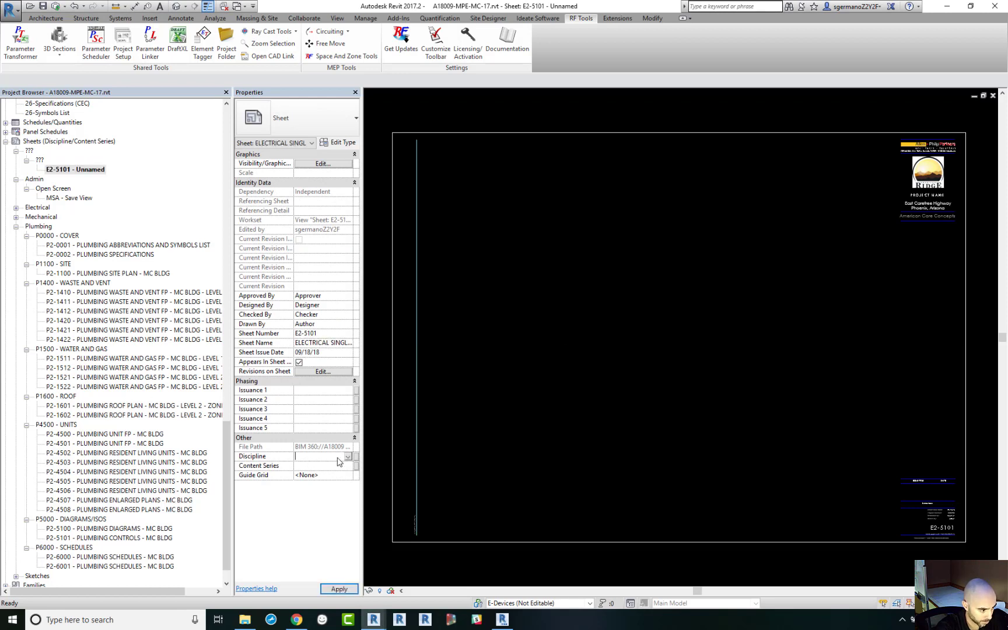
click(348, 457)
click(312, 470)
click(338, 465)
click(348, 466)
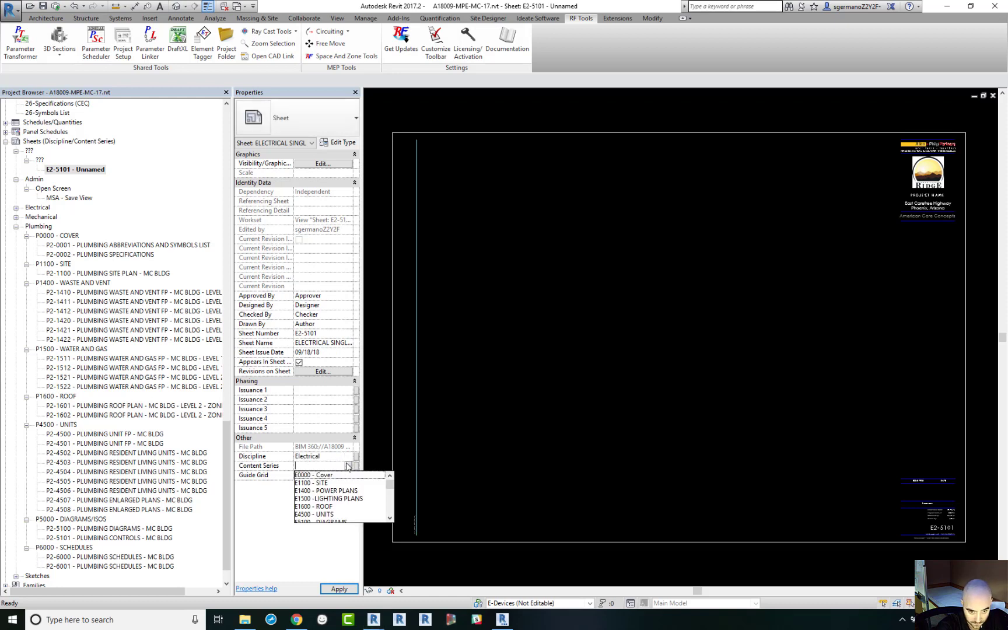
scroll(340, 490, down, 1)
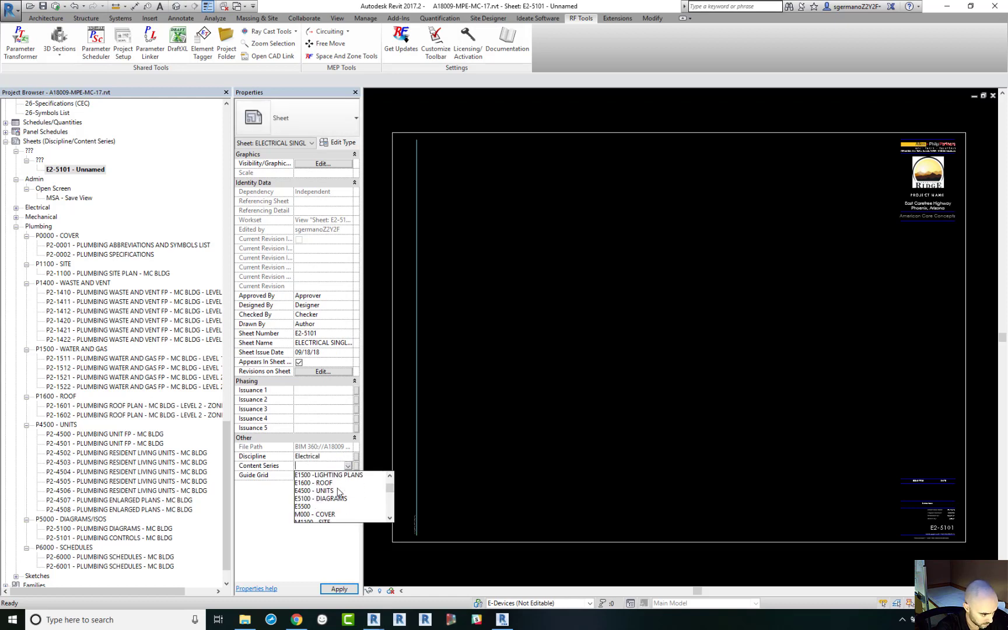
click(324, 499)
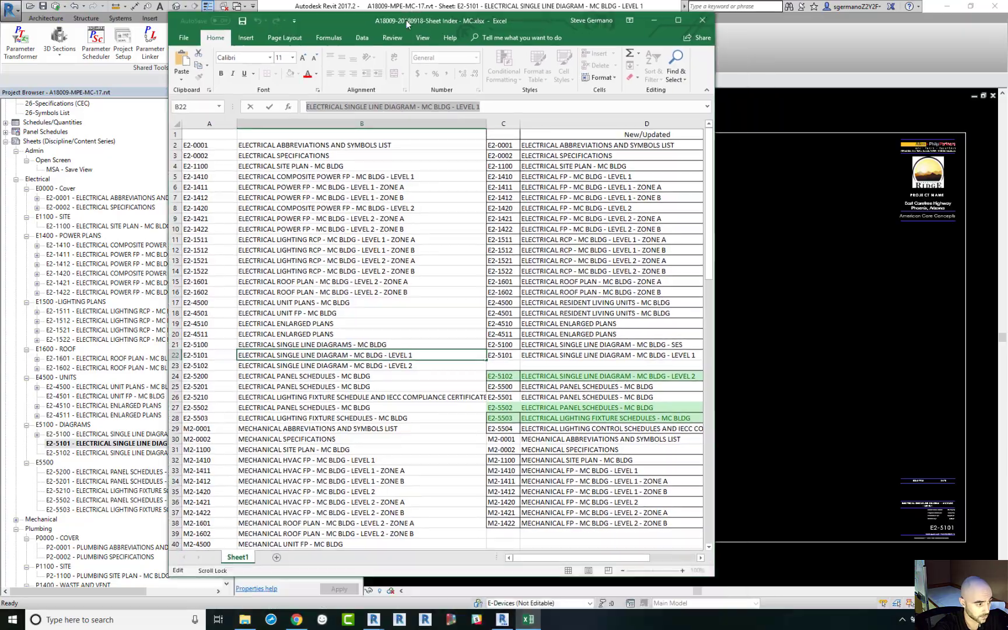
In the maximized Excel sheet index, move the New/Updated block C24:D38 up one row to start at cell C23.
double_click(407, 20)
click(326, 363)
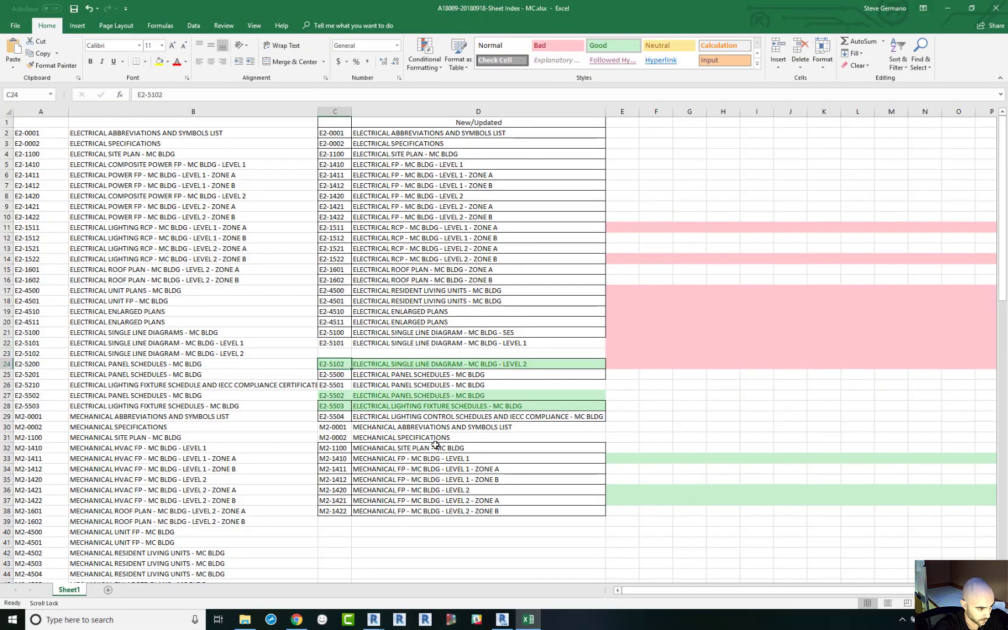
shift+click(469, 507)
key(ctrl+x)
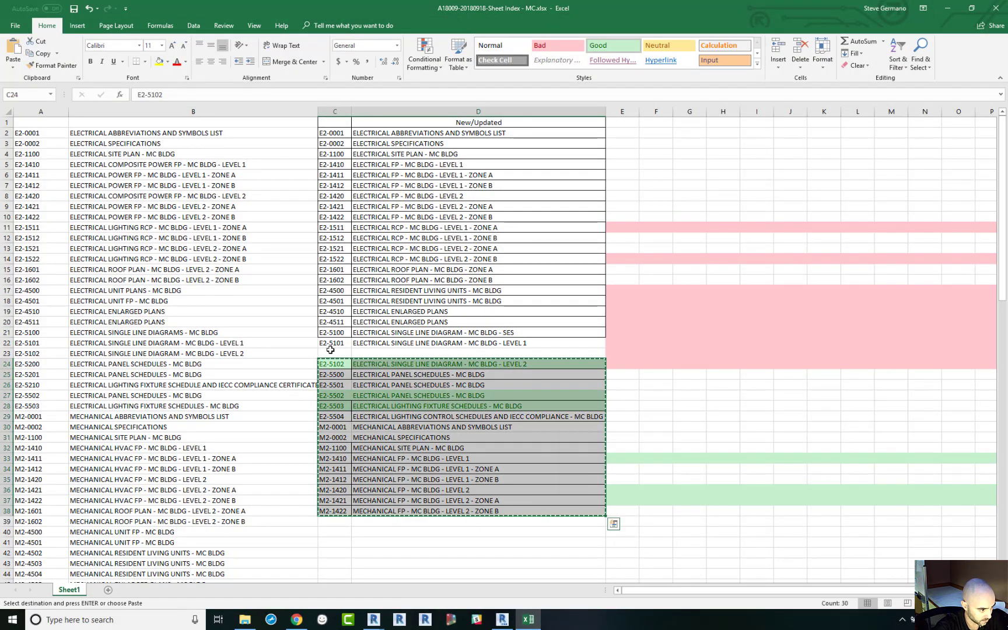
click(332, 354)
key(ctrl+v)
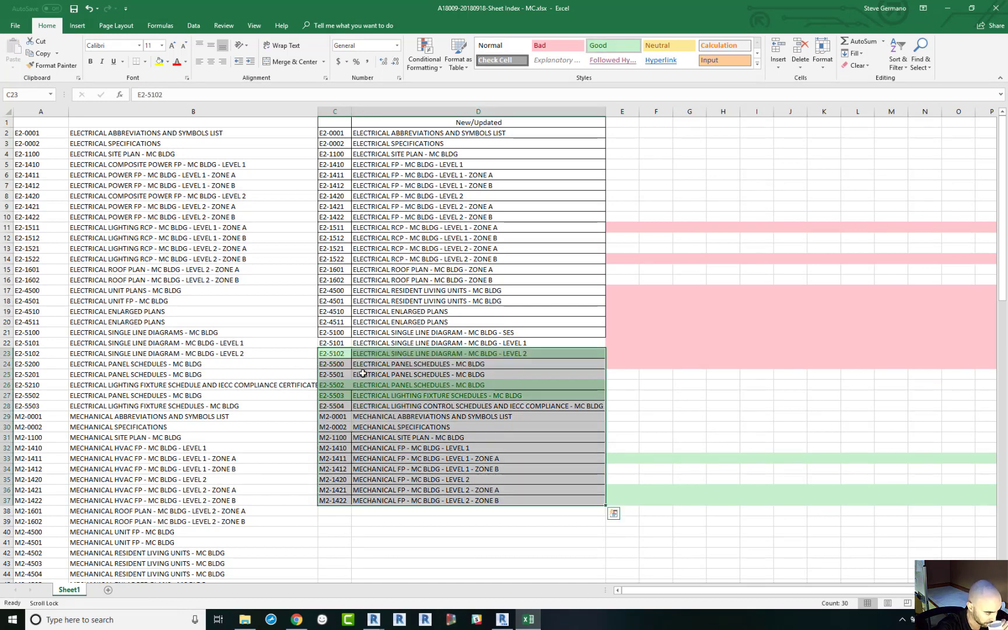
Compare sheet E2-5210 in row 26 with the New/Updated entry in row 28, copying E2-5504 from cell C28.
click(148, 387)
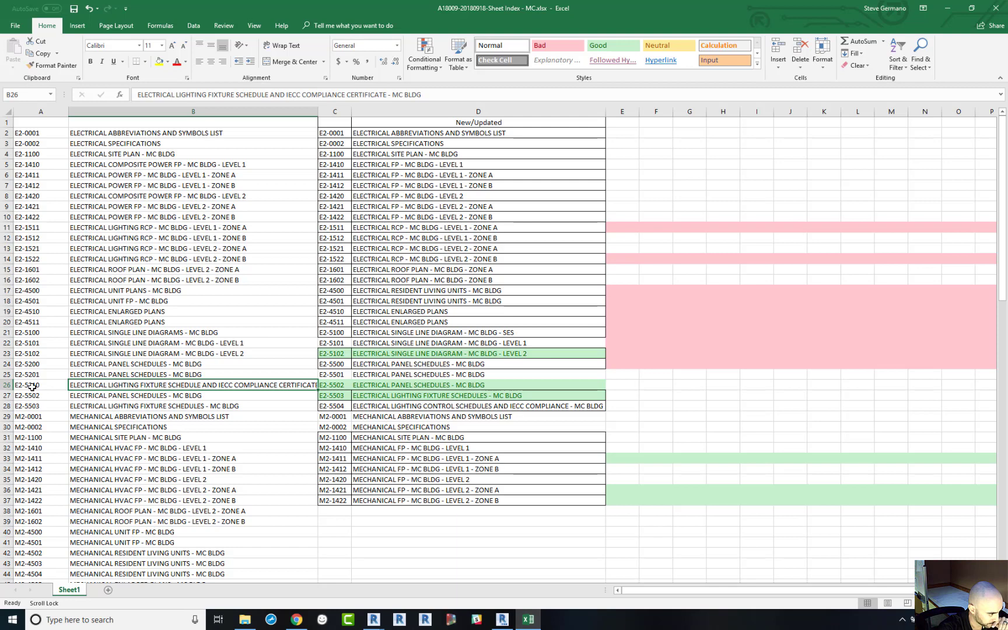
drag(27, 387, 112, 386)
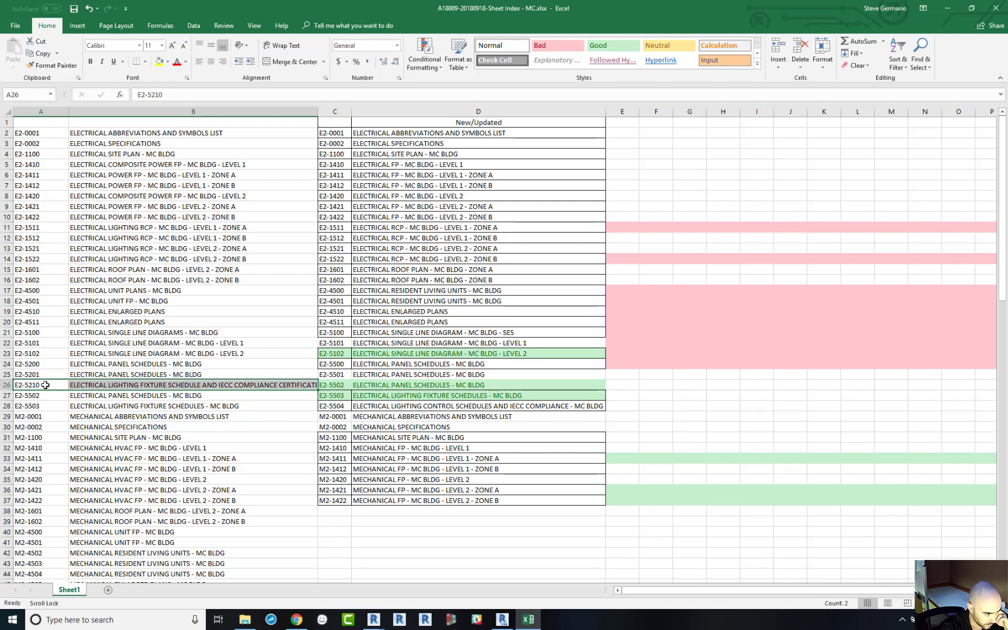
click(339, 406)
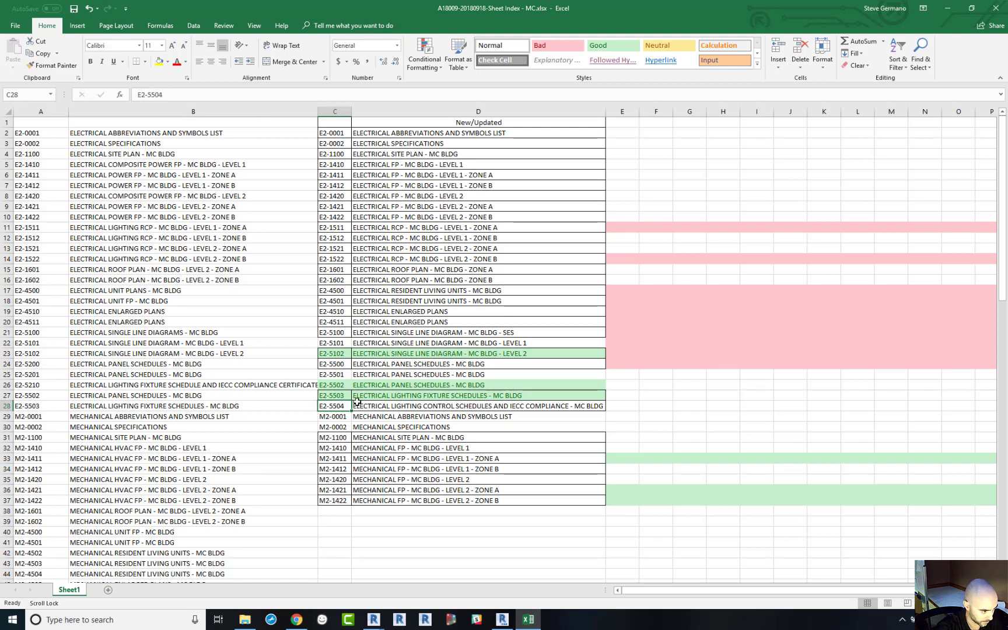
key(ctrl+c)
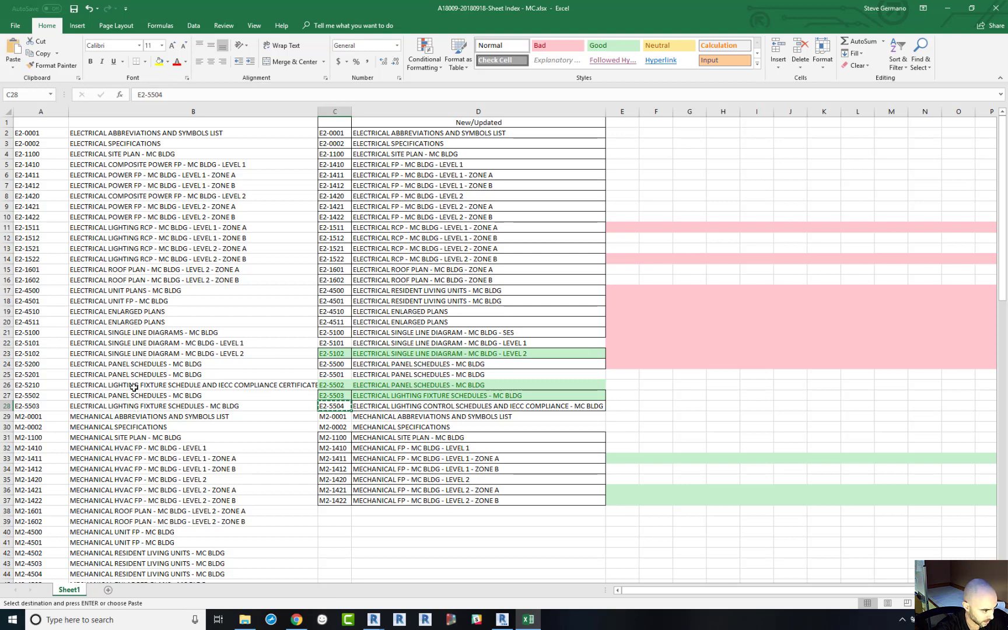
drag(19, 385, 361, 389)
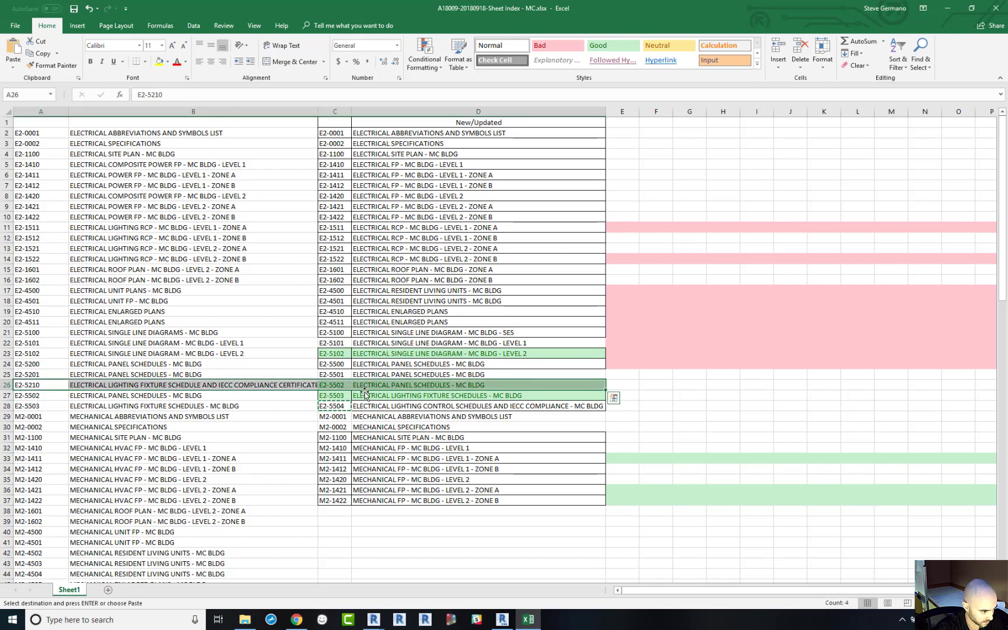
drag(45, 404, 378, 407)
click(187, 386)
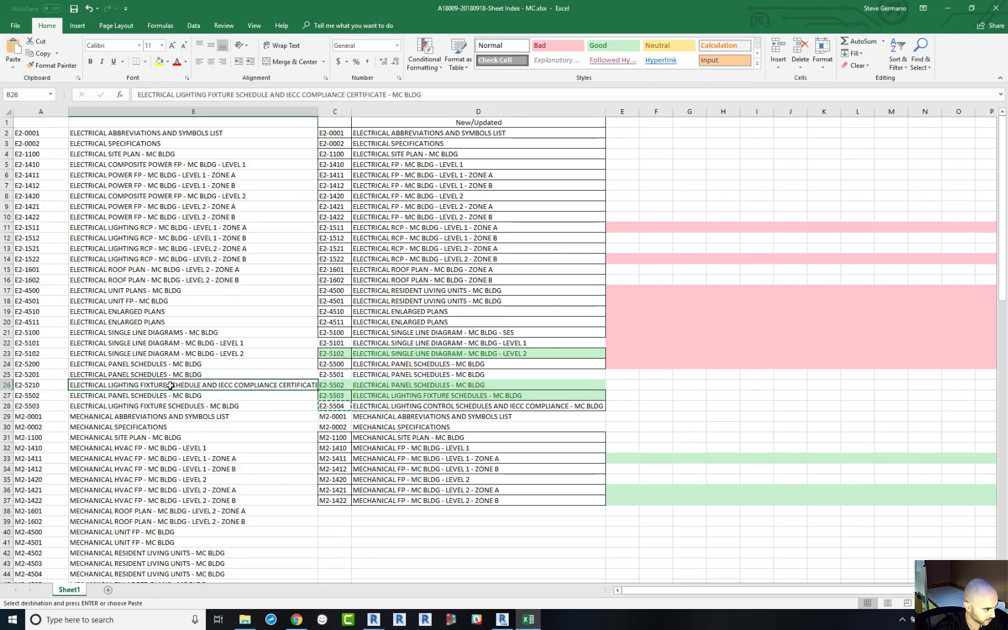
Switch to Revit and replace the number of electrical lighting fixture schedule sheet E2-5210 with E2-5504.
mouse_move(365, 620)
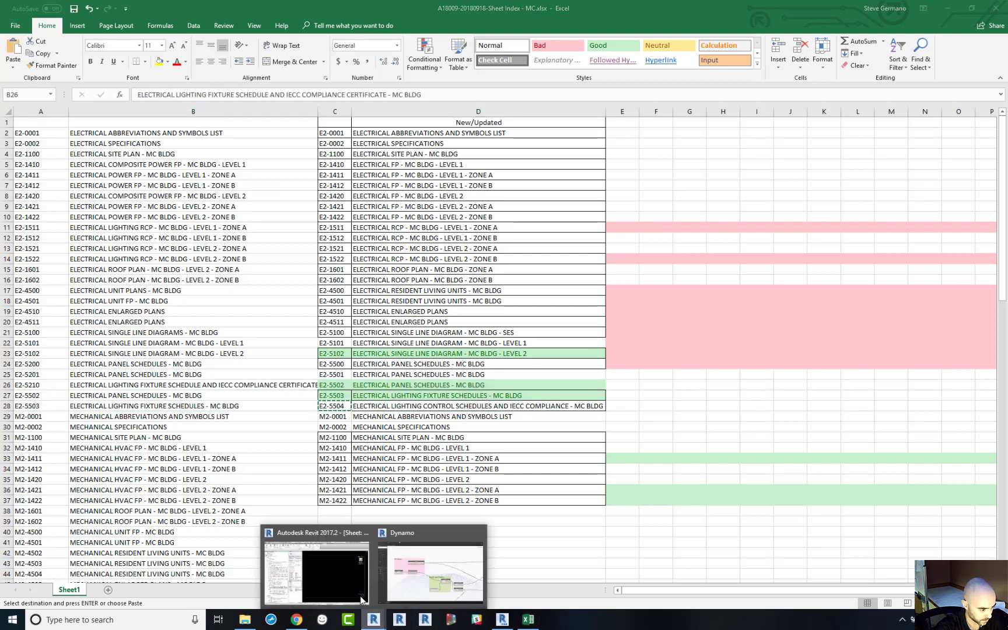
click(343, 580)
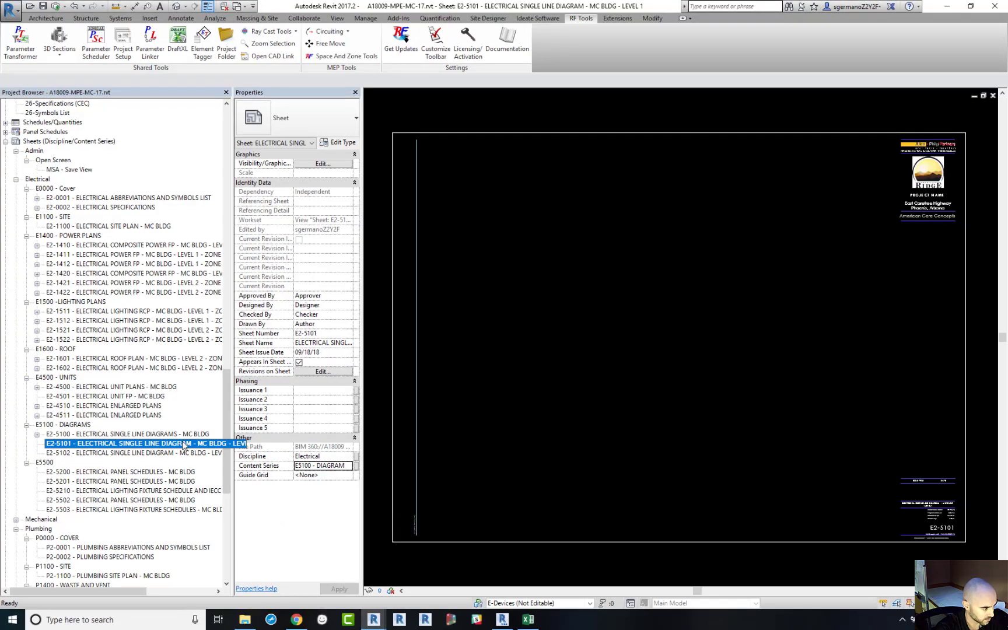
click(121, 490)
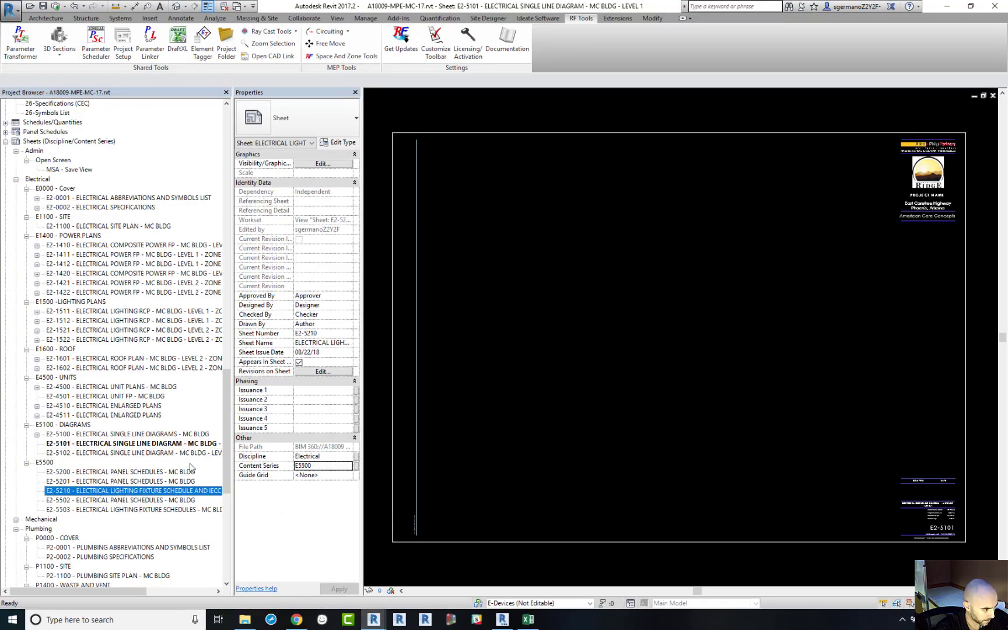
click(329, 333)
key(BackSpace)
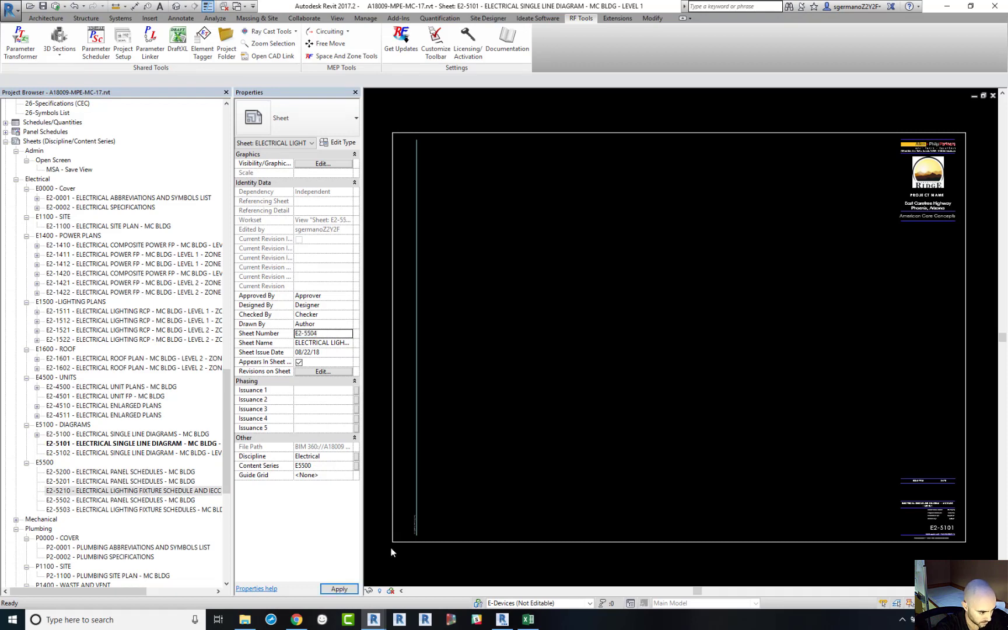
Copy E2-5210 from cell A26 in Excel and restore it as the lighting fixture schedule sheet's number in Revit.
click(528, 619)
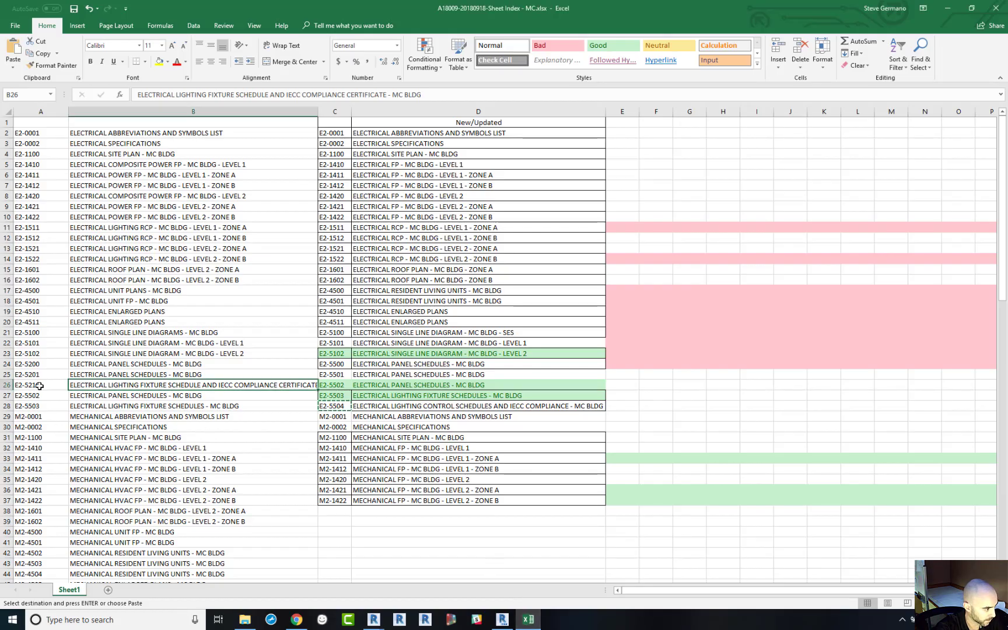
click(58, 386)
drag(175, 94, 120, 98)
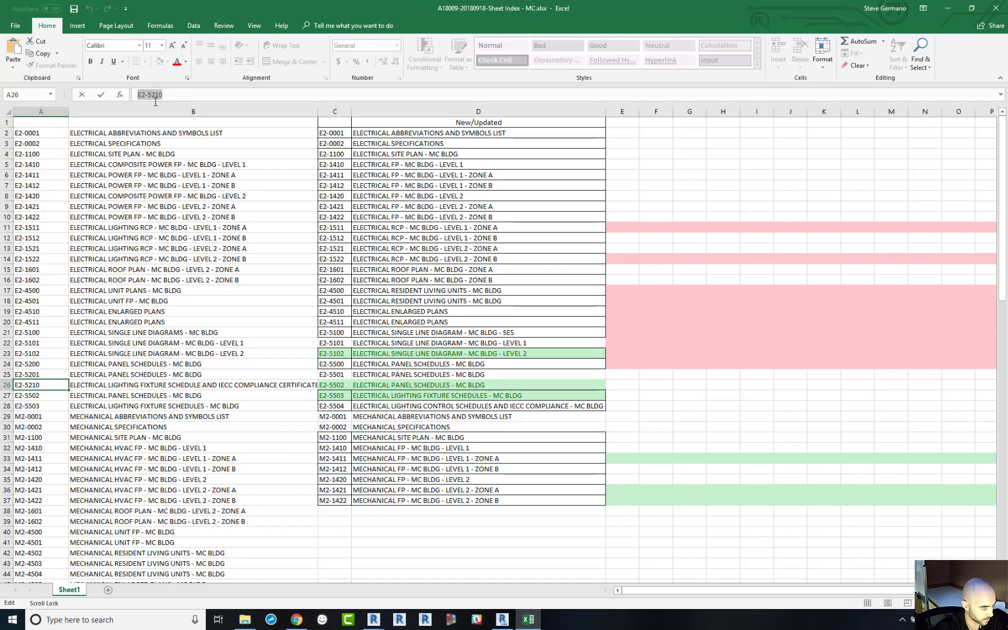
drag(235, 10, 724, 105)
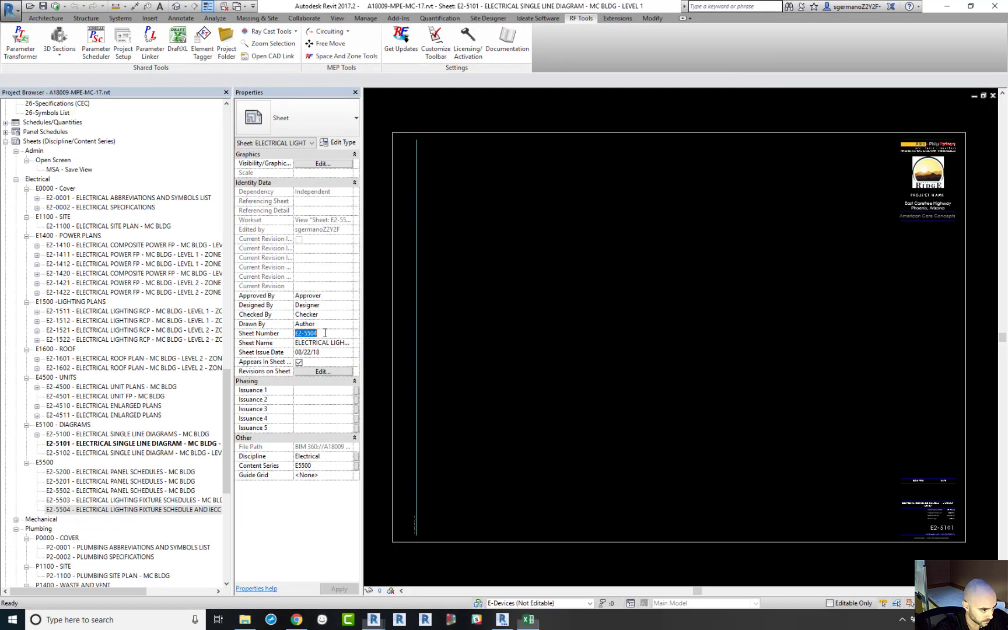
click(325, 333)
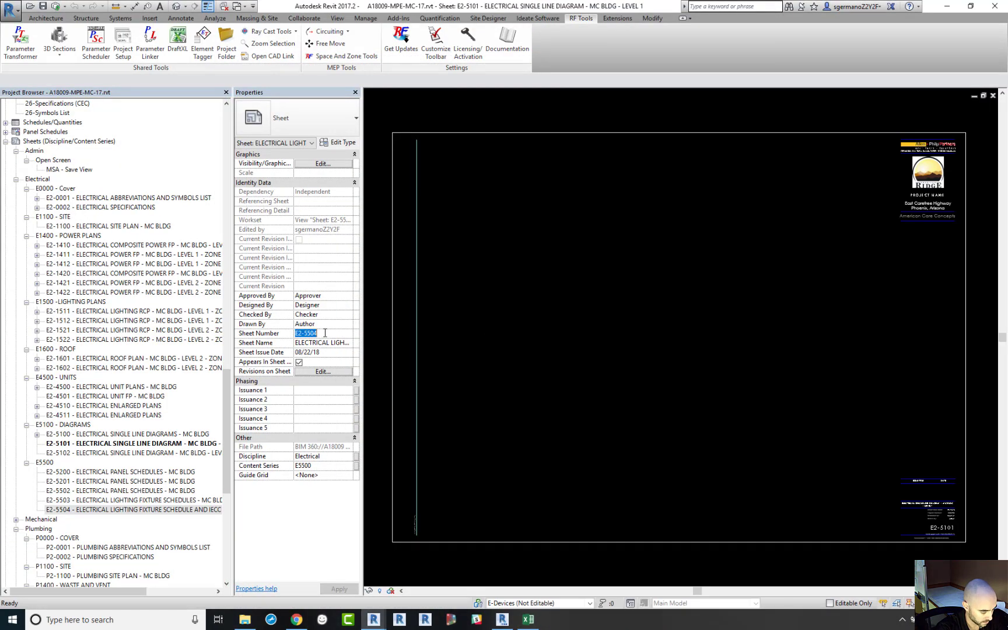
key(ctrl+v)
key(Return)
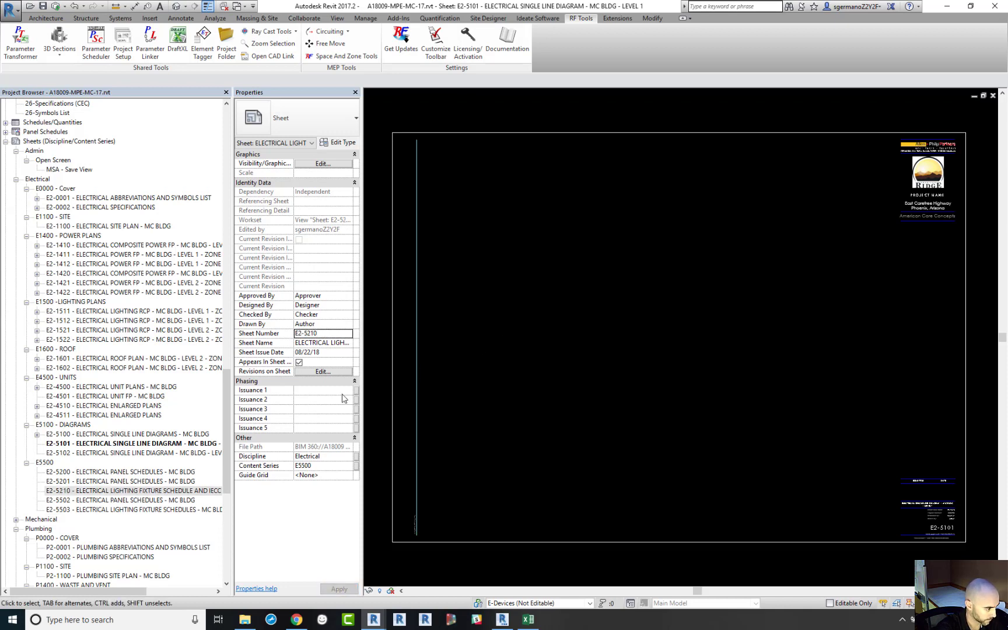
Return to Excel, review the remaining rows of both lists, and select the number E2-5504 in cell C28 for copying.
click(131, 492)
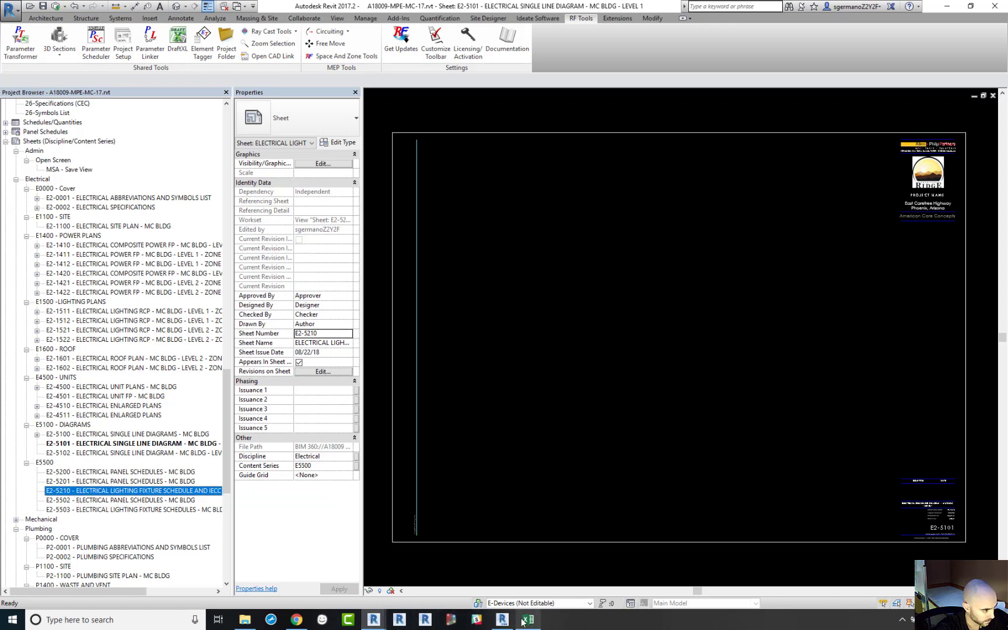
mouse_move(522, 622)
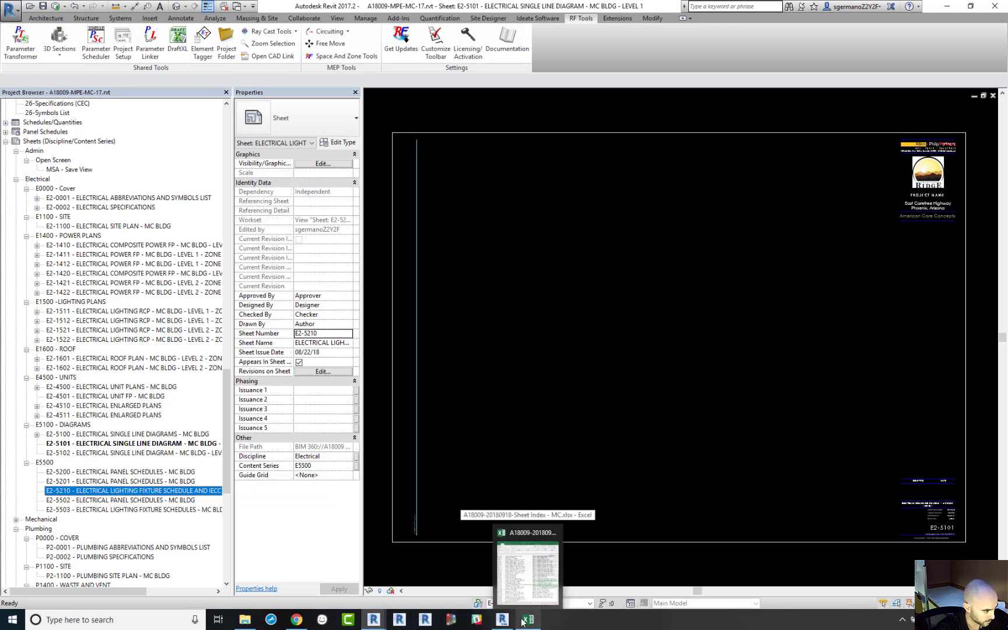
click(522, 620)
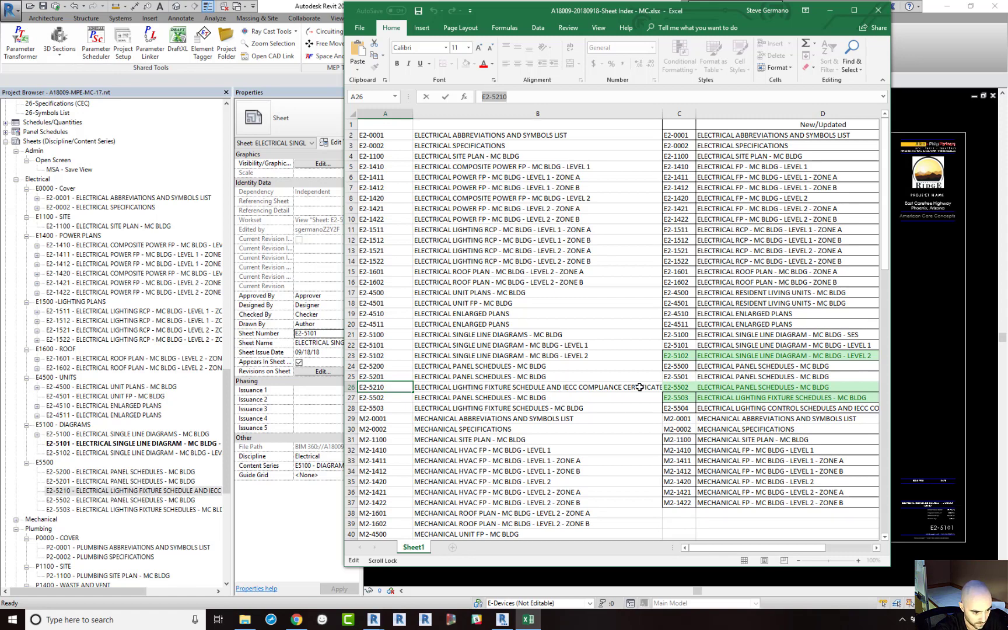
scroll(639, 387, down, 8)
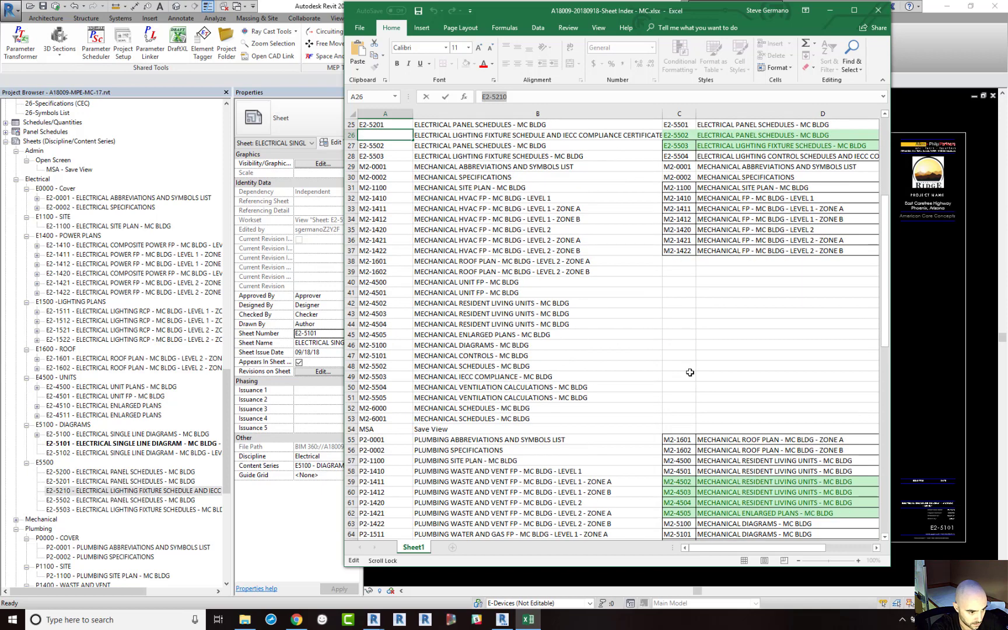
scroll(678, 431, up, 3)
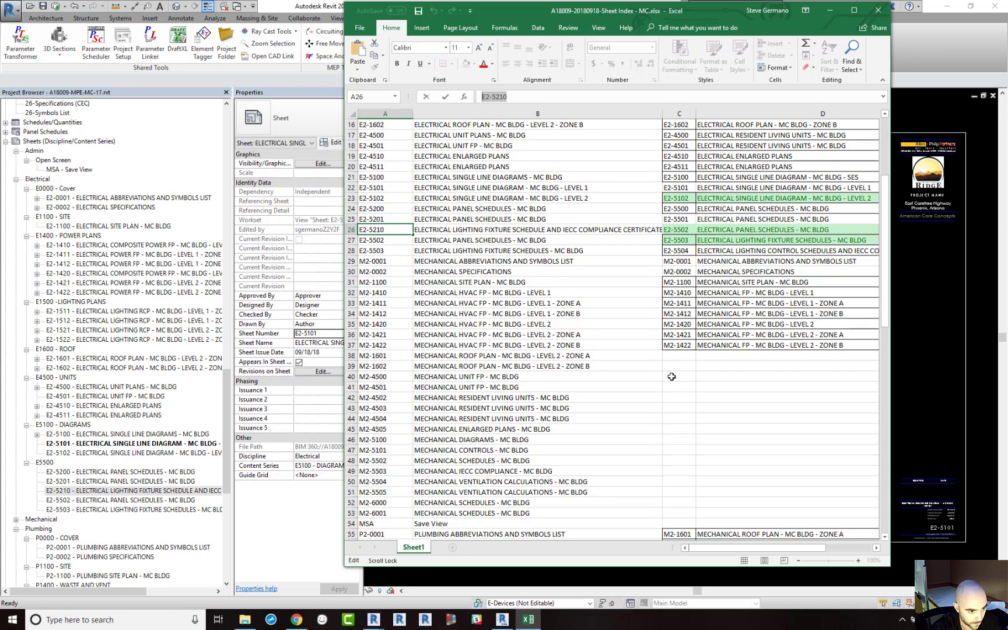
click(679, 233)
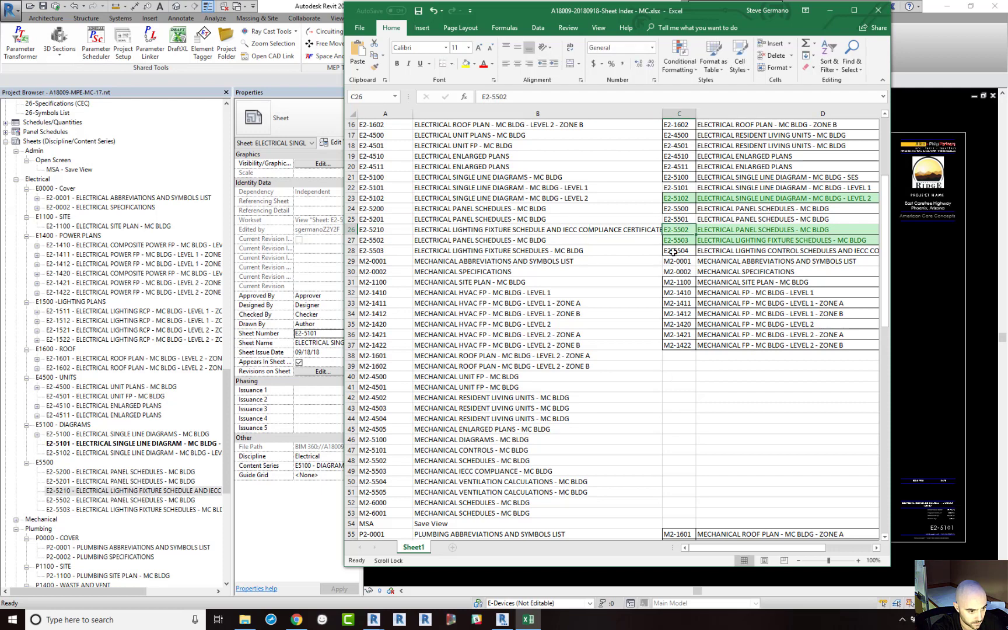
click(675, 251)
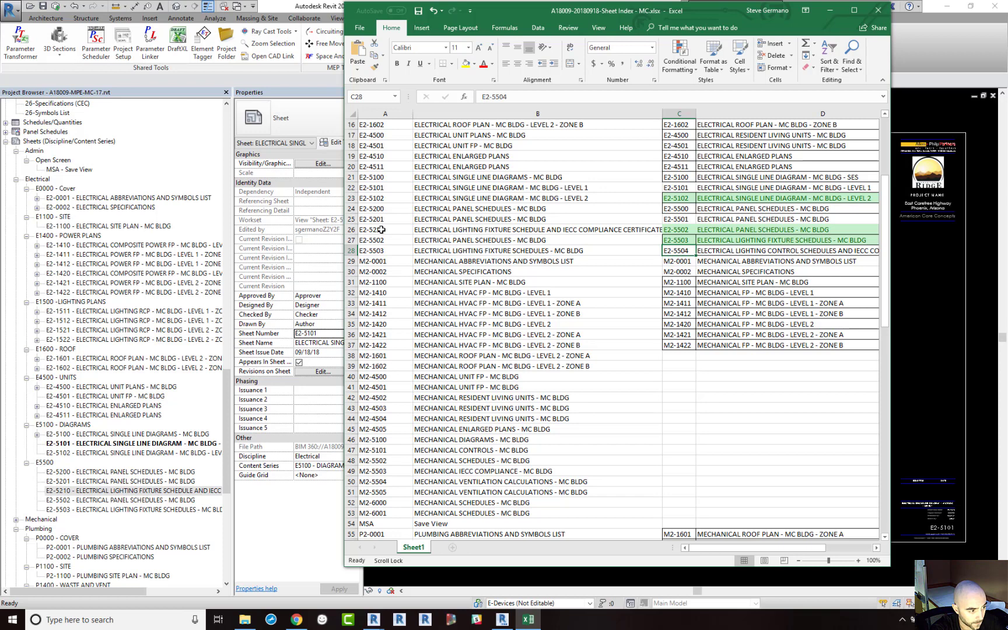
double_click(515, 95)
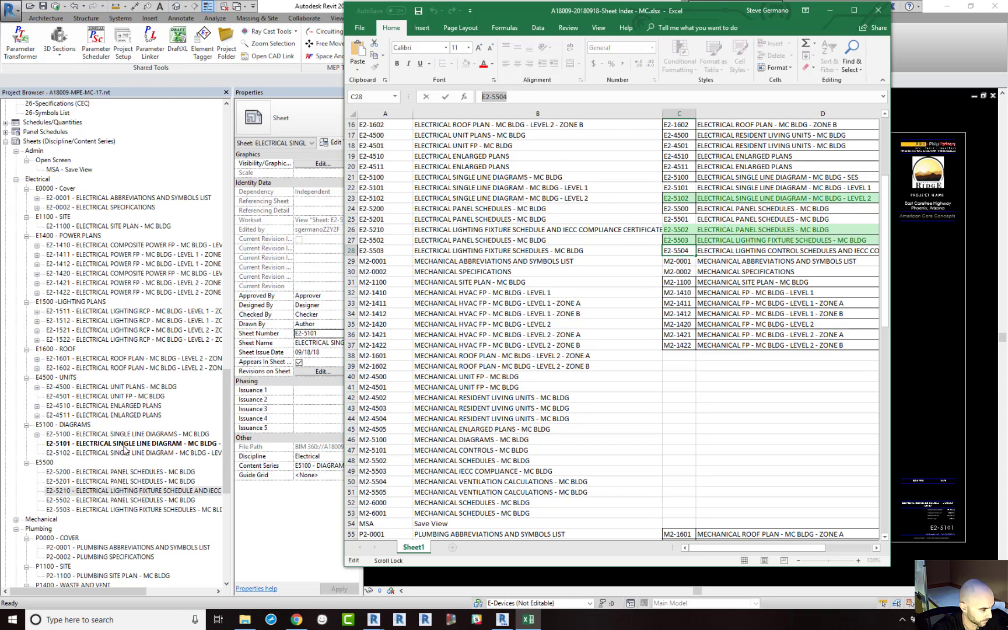
In Revit, open lighting fixture schedule and IECC compliance sheet E2-5210 and set its sheet number to E2-5504.
double_click(121, 491)
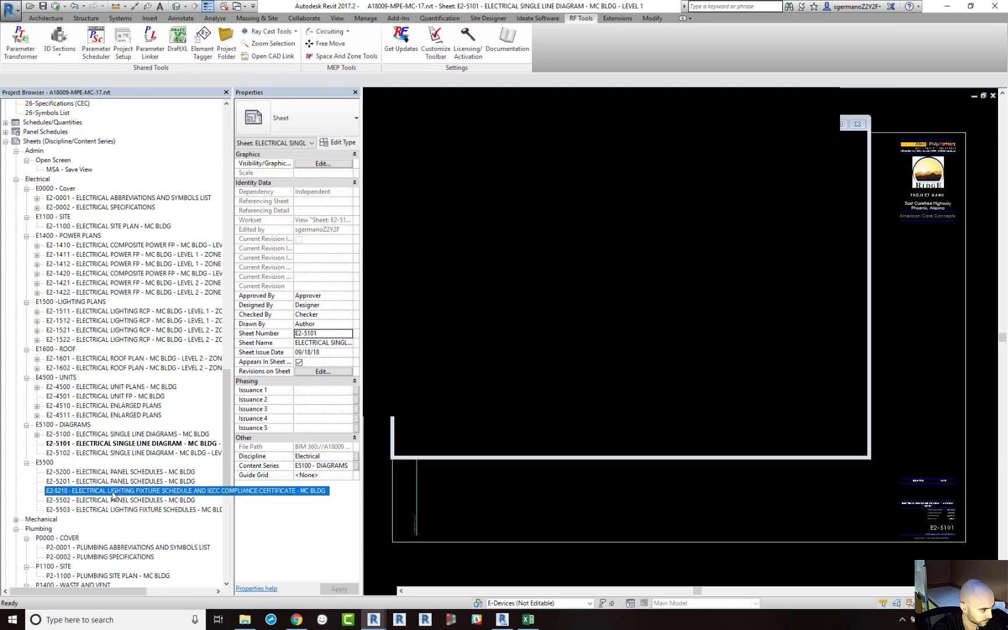
click(322, 336)
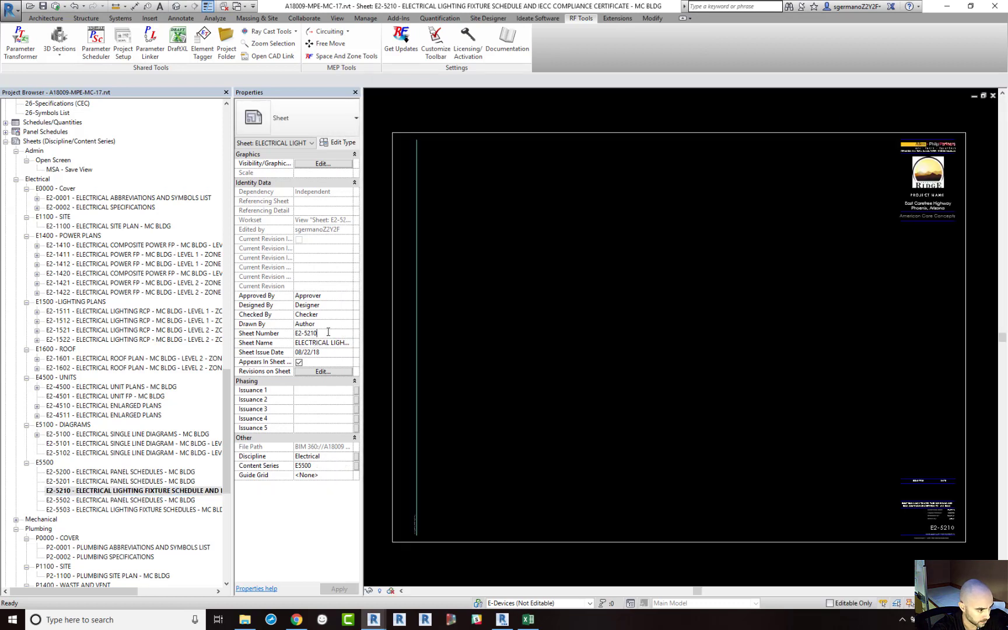
text(5)
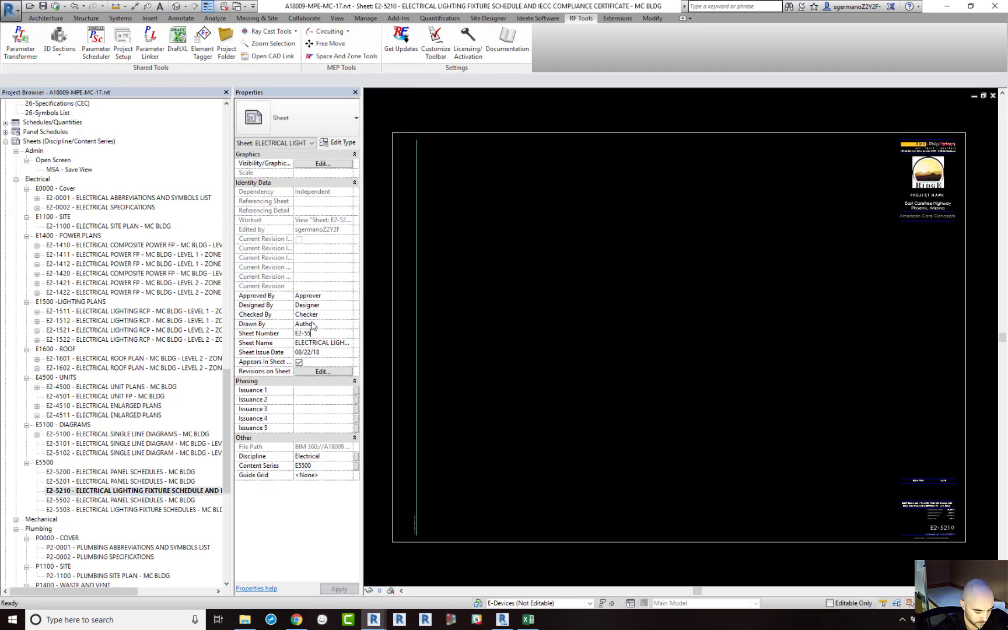
text(504)
key(Return)
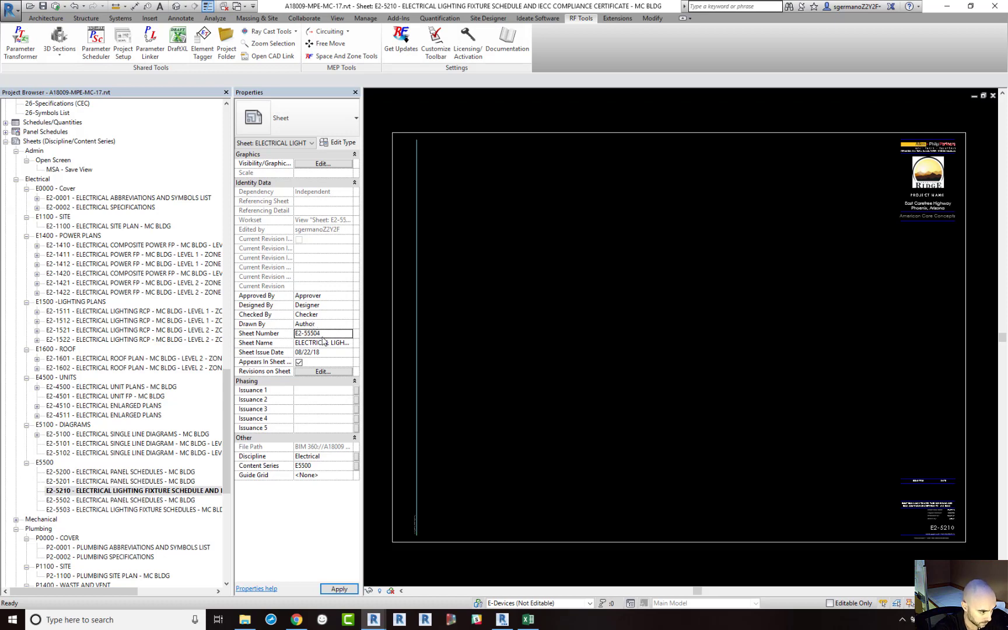
click(315, 333)
key(BackSpace)
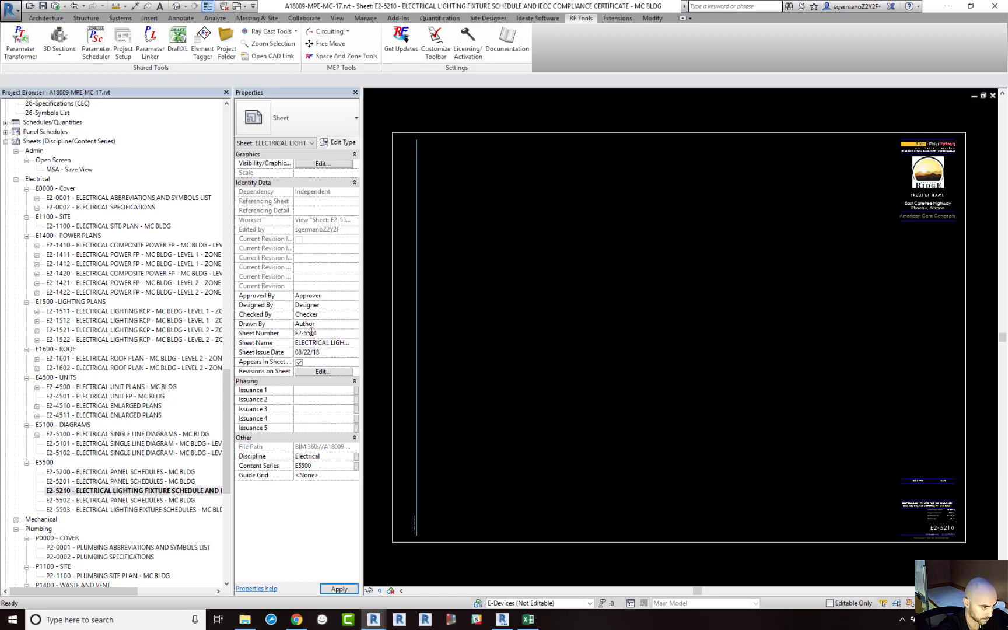
key(Return)
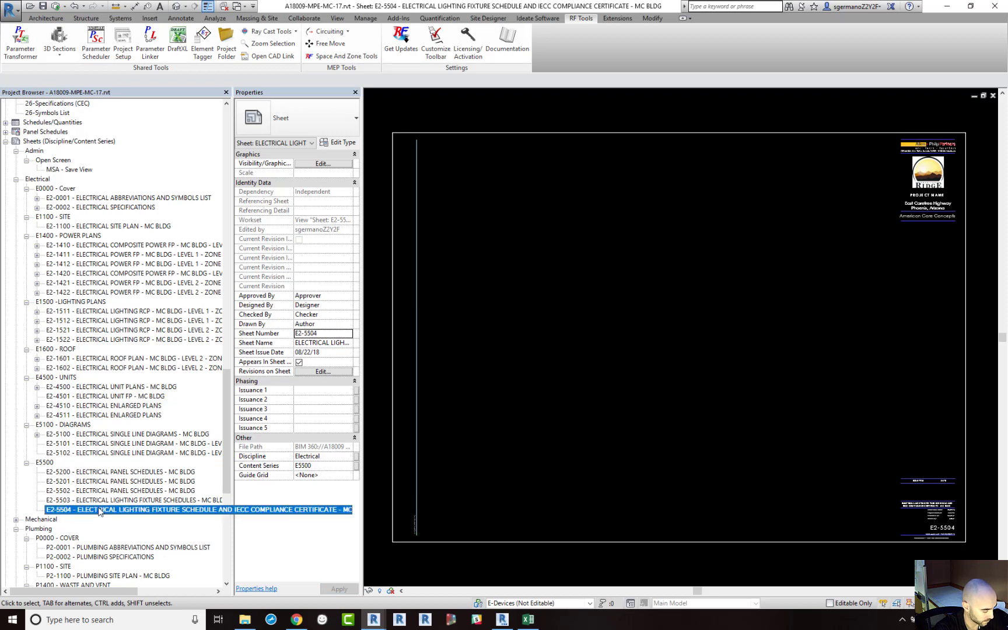
click(111, 510)
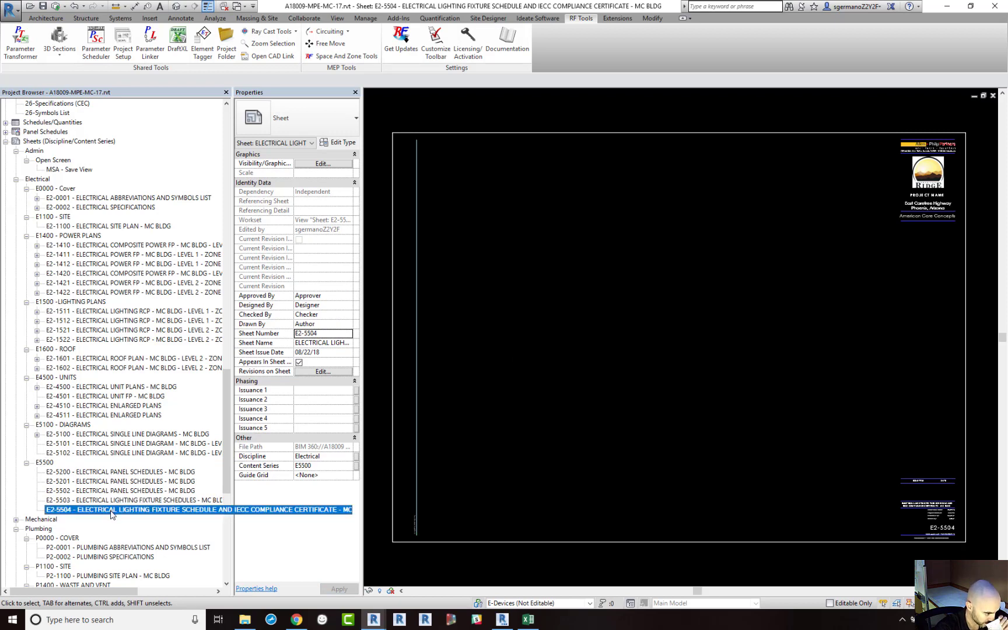
Return to Excel and move the New/Updated block from M2-1601 through P2-1422 up so it starts in cell C38.
click(528, 619)
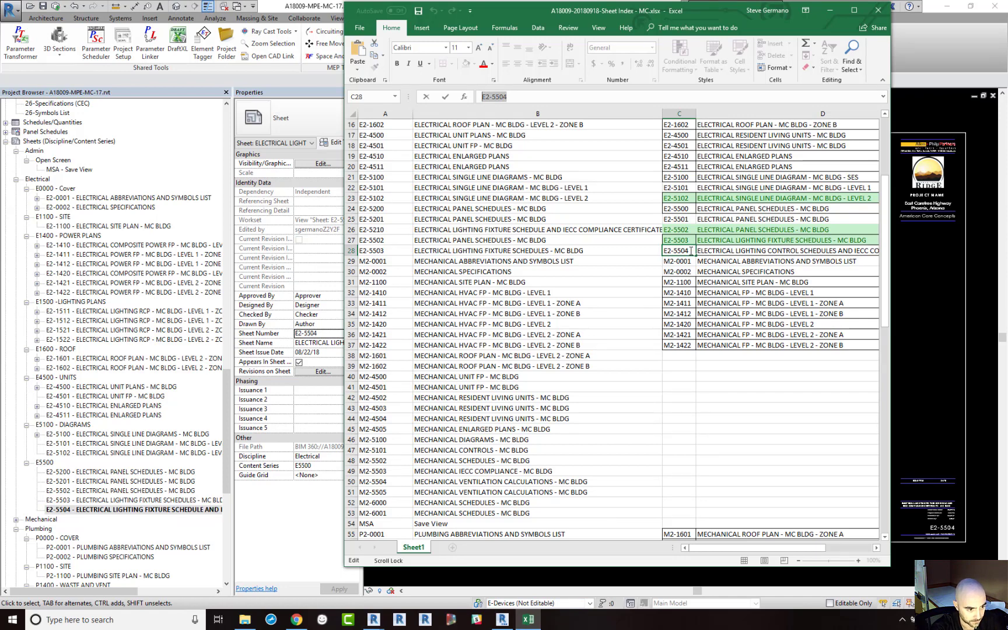
click(685, 365)
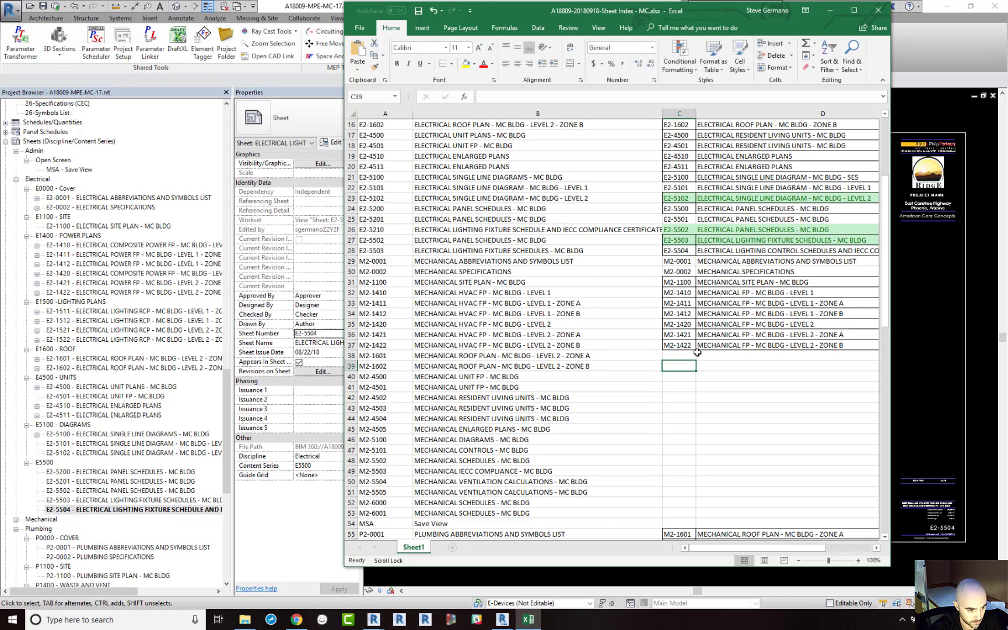
scroll(696, 349, down, 7)
click(682, 316)
scroll(701, 328, down, 5)
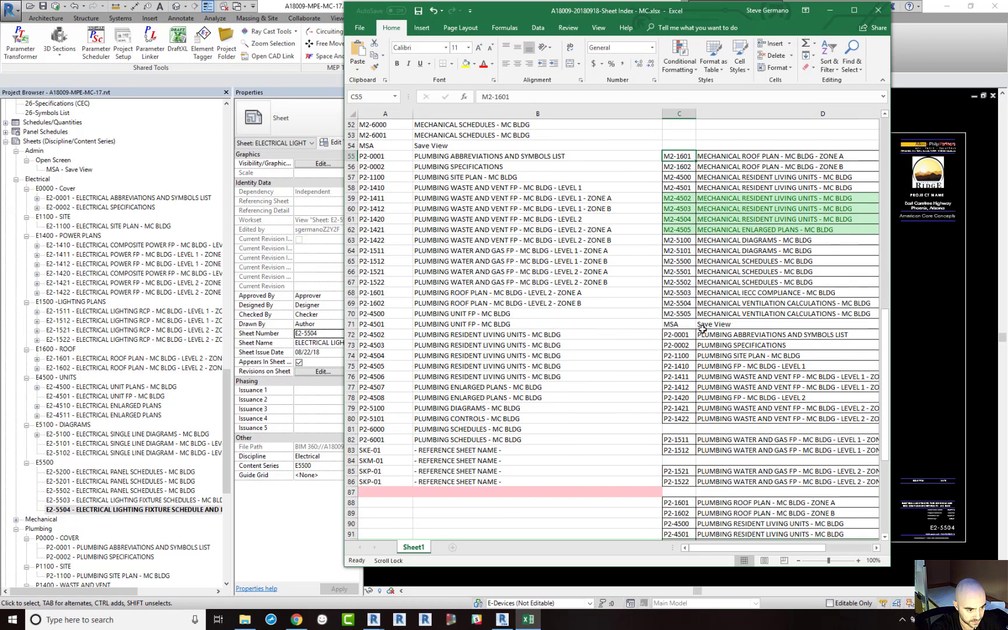
scroll(703, 329, down, 3)
shift+click(768, 324)
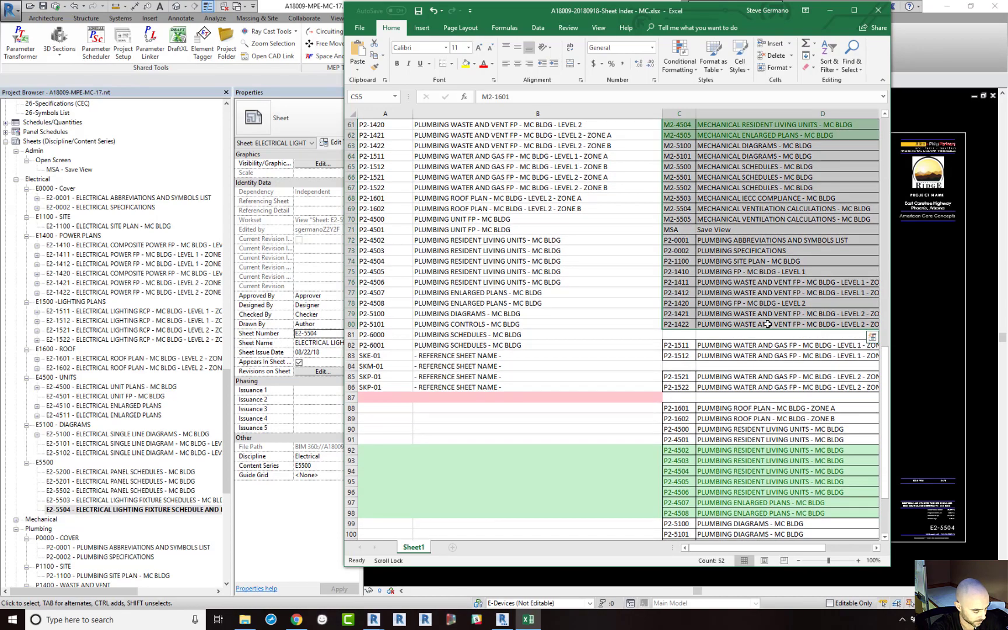
key(ctrl+x)
scroll(767, 324, up, 14)
click(680, 315)
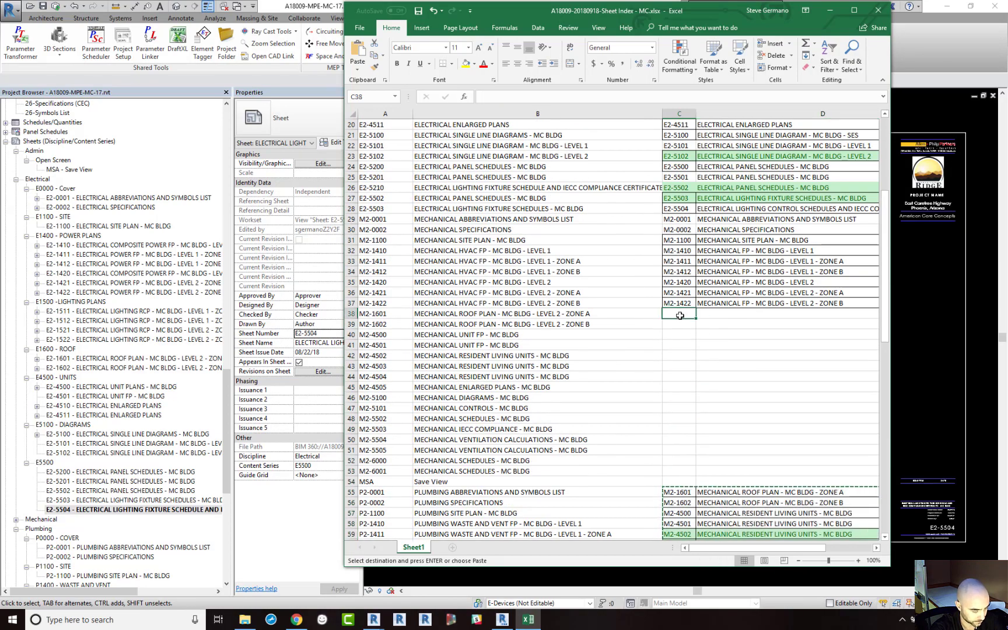
key(ctrl+v)
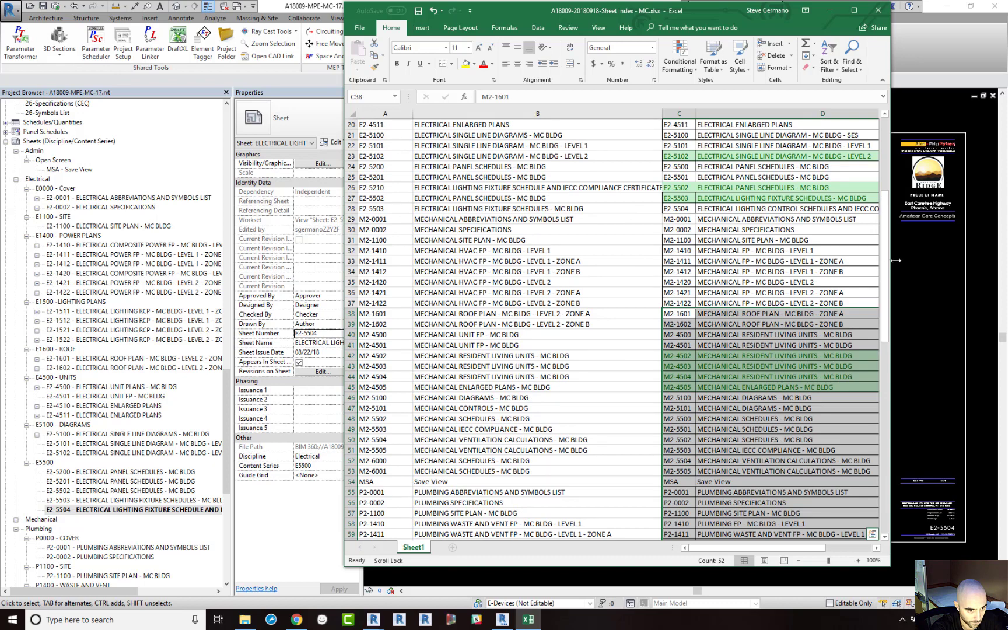
Widen the Excel window and move New/Updated entries P2-1511 and P2-1512 up to start in cell C64.
drag(895, 261, 969, 260)
scroll(723, 326, down, 9)
click(723, 325)
scroll(720, 350, down, 4)
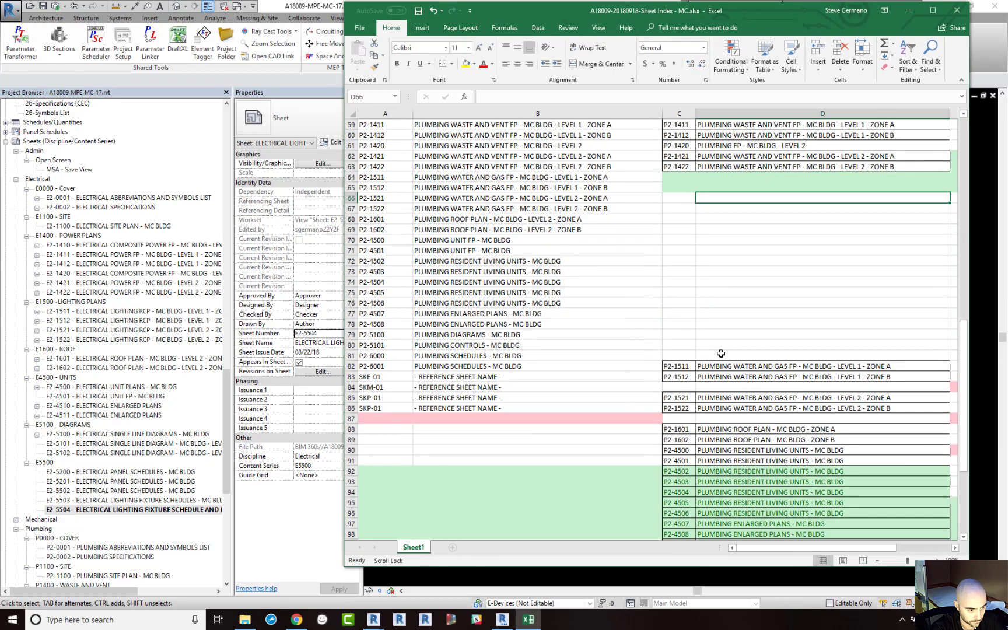
drag(675, 367, 758, 377)
key(ctrl+x)
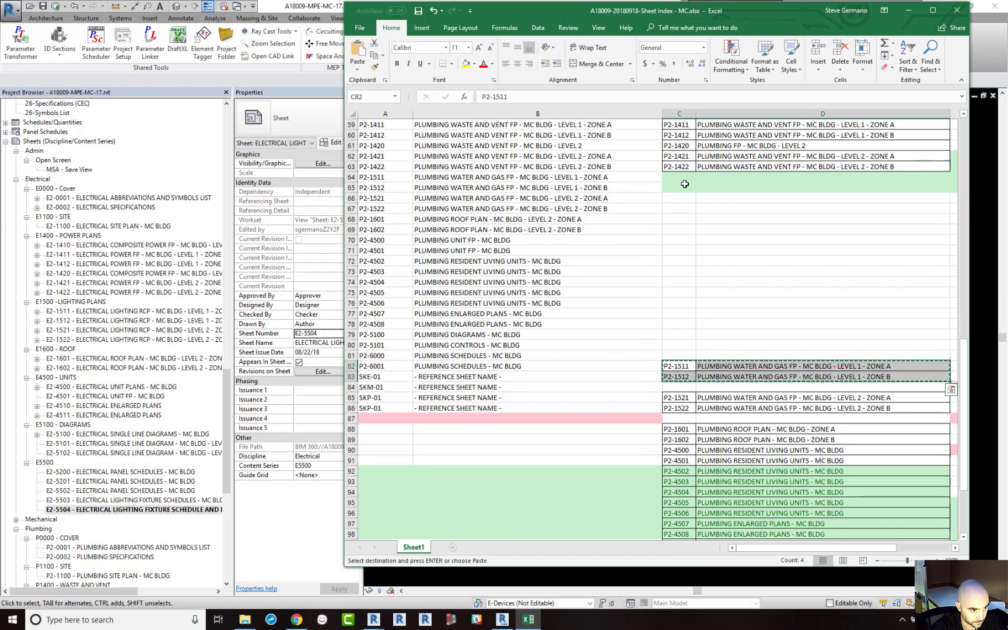
click(684, 184)
key(ctrl+v)
Move New/Updated entries P2-1521 and P2-1522 up to start in cell C66, beside their exported counterparts.
scroll(697, 276, down, 3)
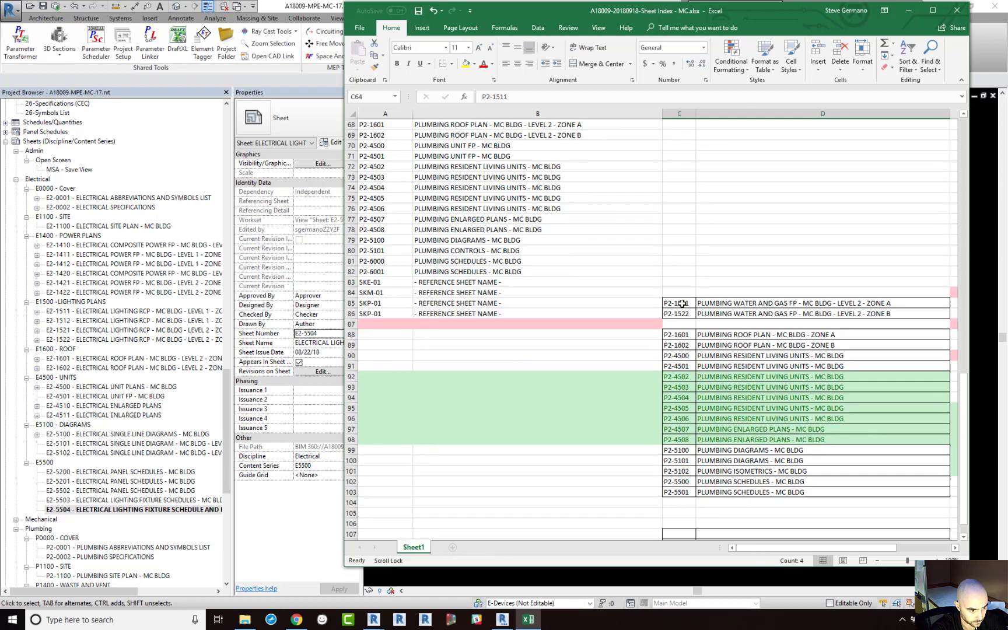
drag(681, 304, 732, 313)
key(ctrl+x)
scroll(732, 315, up, 2)
click(689, 168)
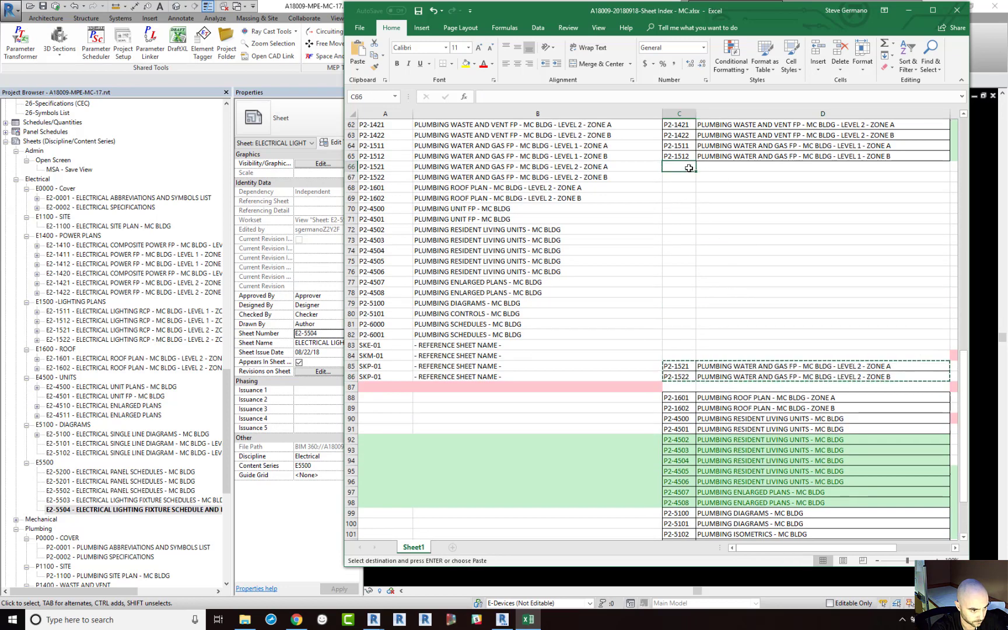
key(ctrl+v)
Move the remaining New/Updated plumbing entries, P2-1601 through P2-5501, up so they start in cell C68.
click(676, 397)
scroll(758, 434, down, 3)
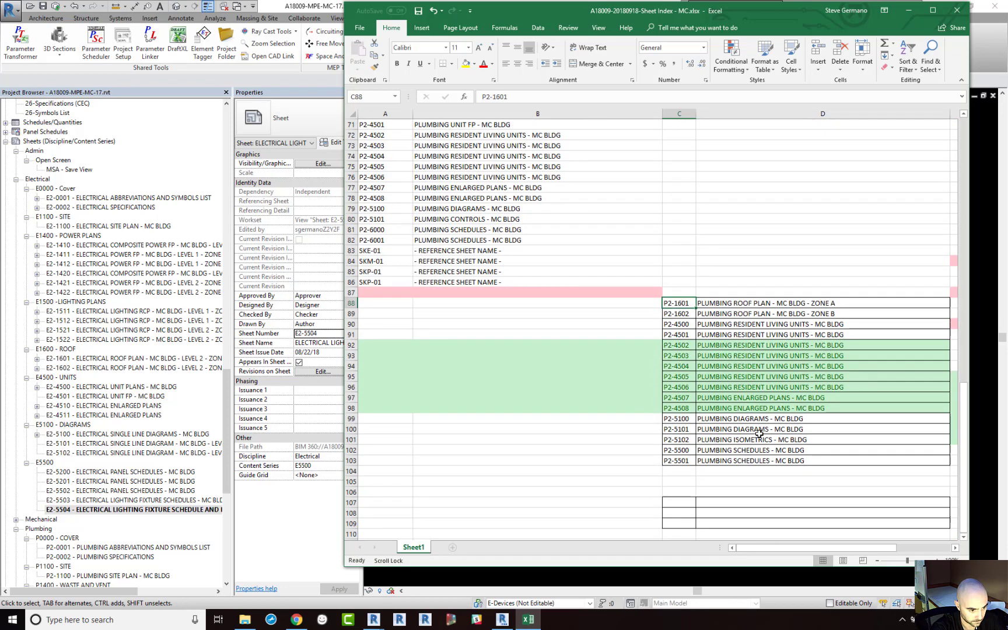
shift+click(775, 464)
key(ctrl+x)
scroll(678, 198, up, 3)
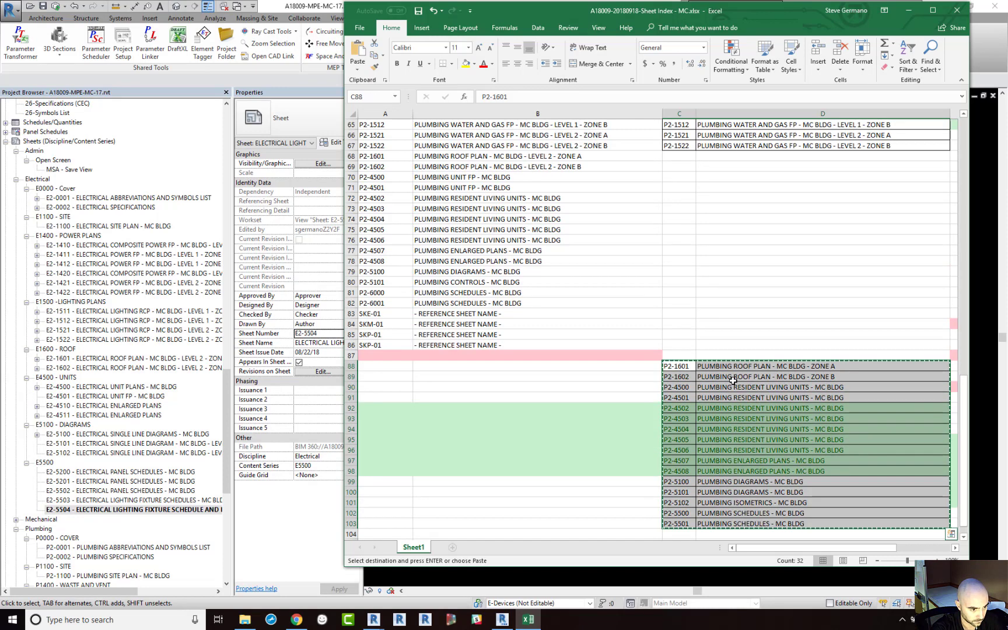
click(679, 188)
key(ctrl+v)
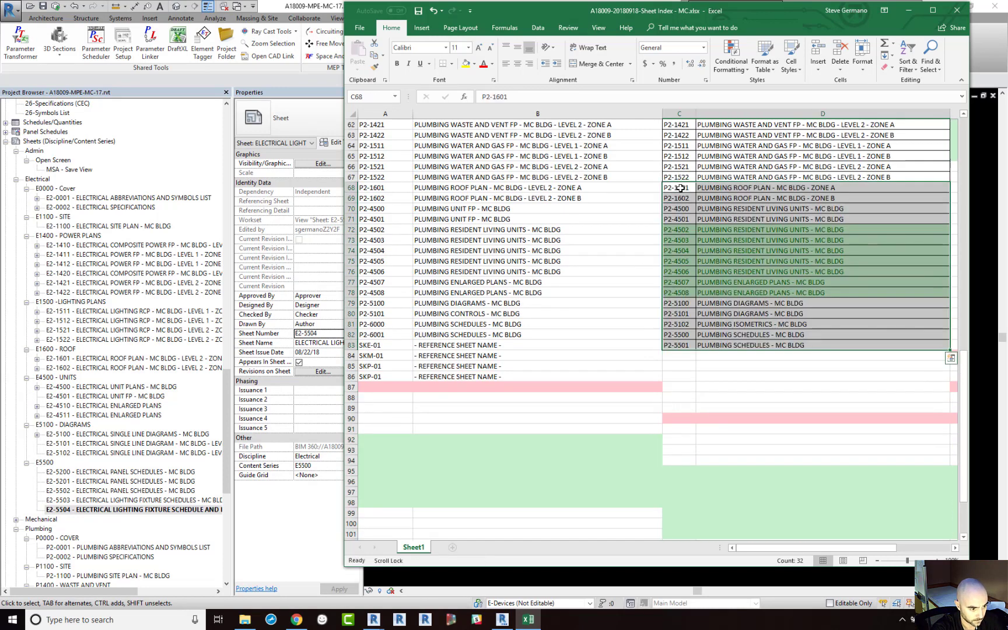
click(677, 355)
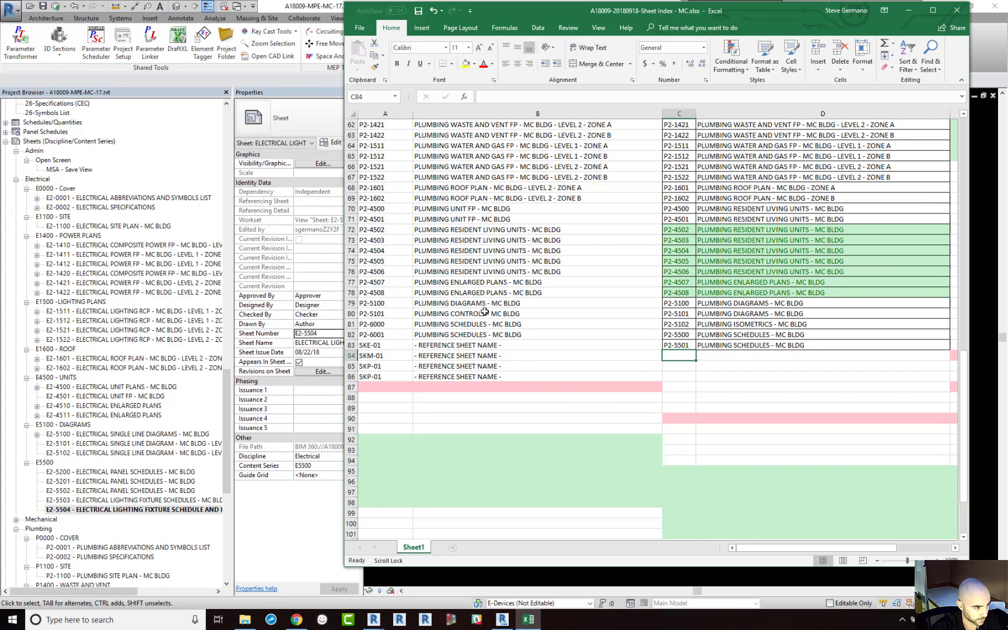
Save the realigned sheet index workbook.
scroll(477, 296, up, 8)
scroll(476, 296, up, 12)
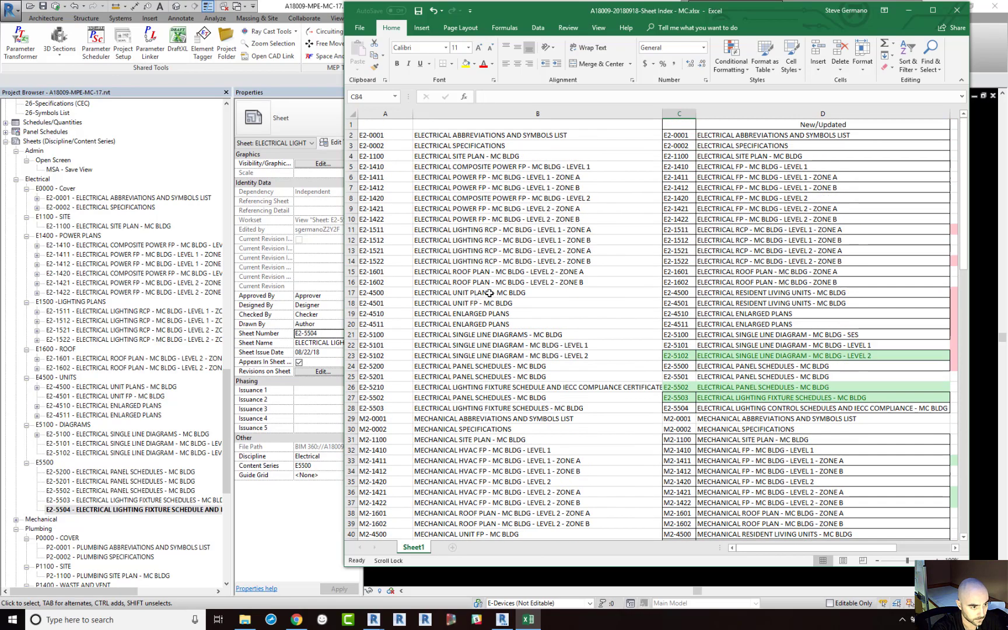
click(418, 11)
Switch to Revit, close the open Dynamo window, then relaunch Dynamo and run the Sheet Renumbering graph.
click(300, 12)
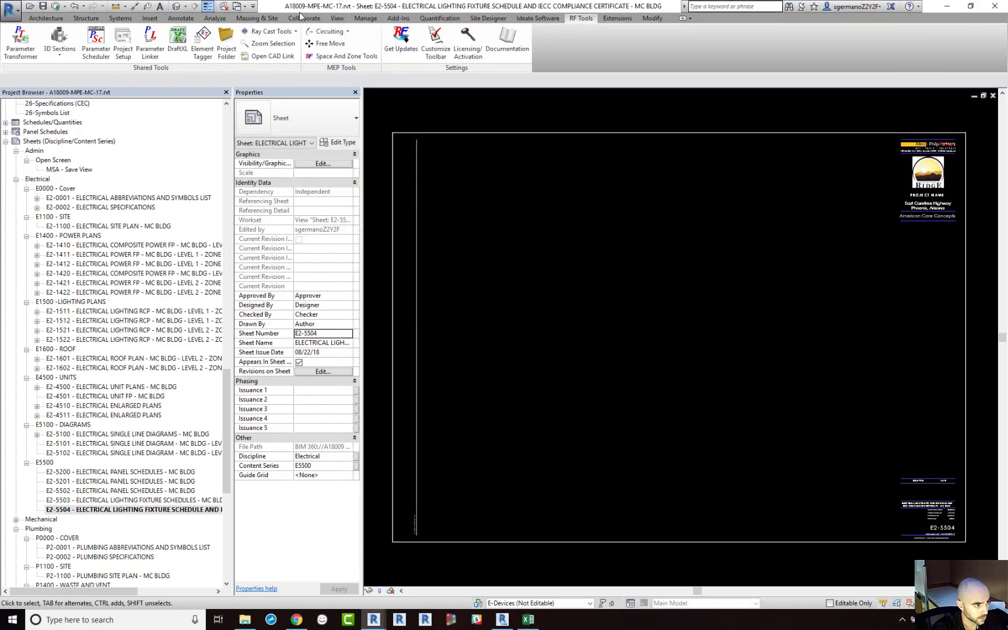
mouse_move(376, 619)
click(411, 583)
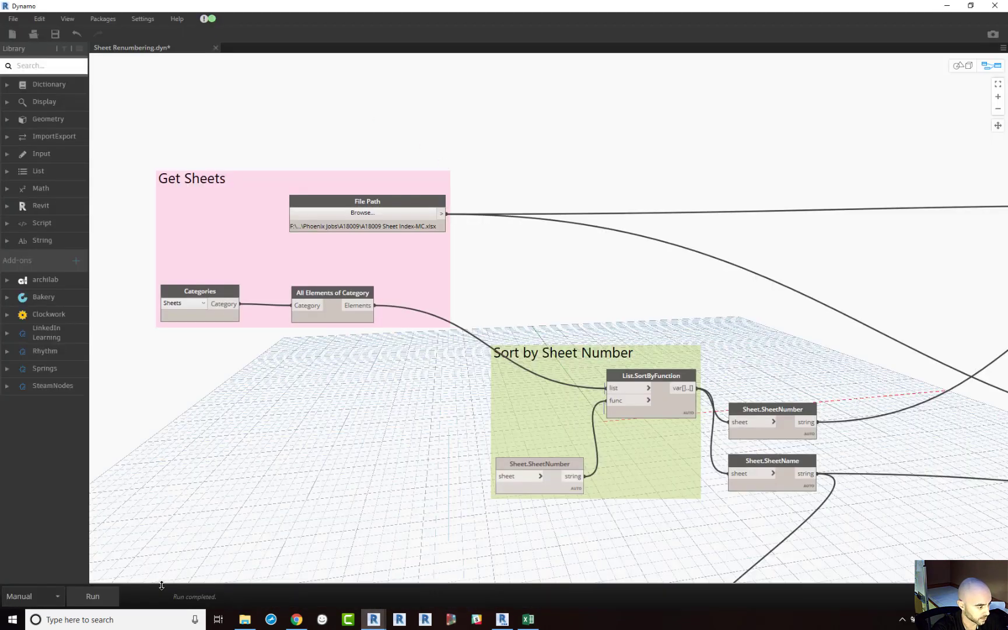
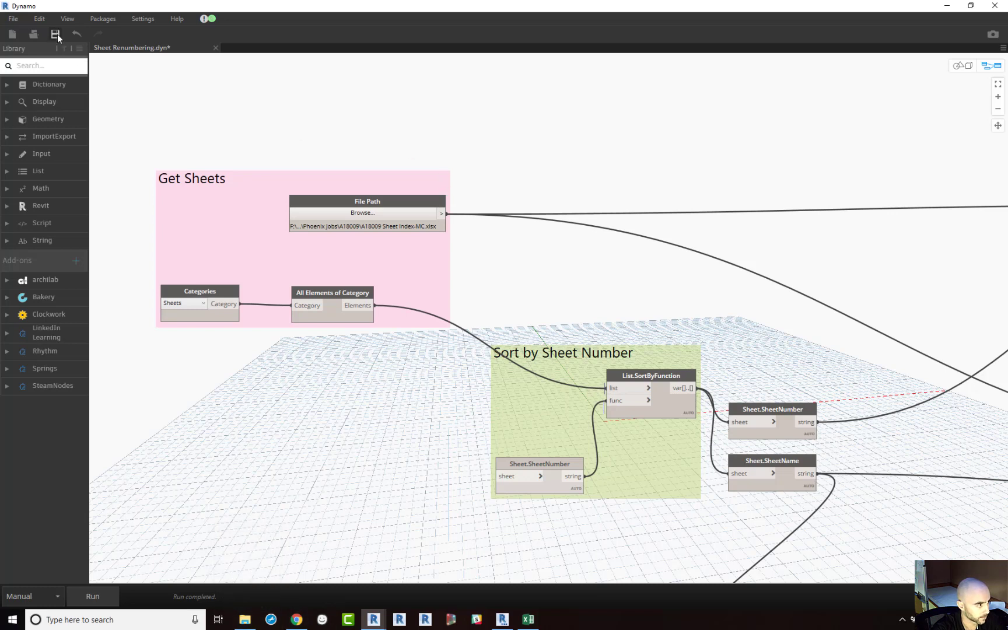
click(994, 5)
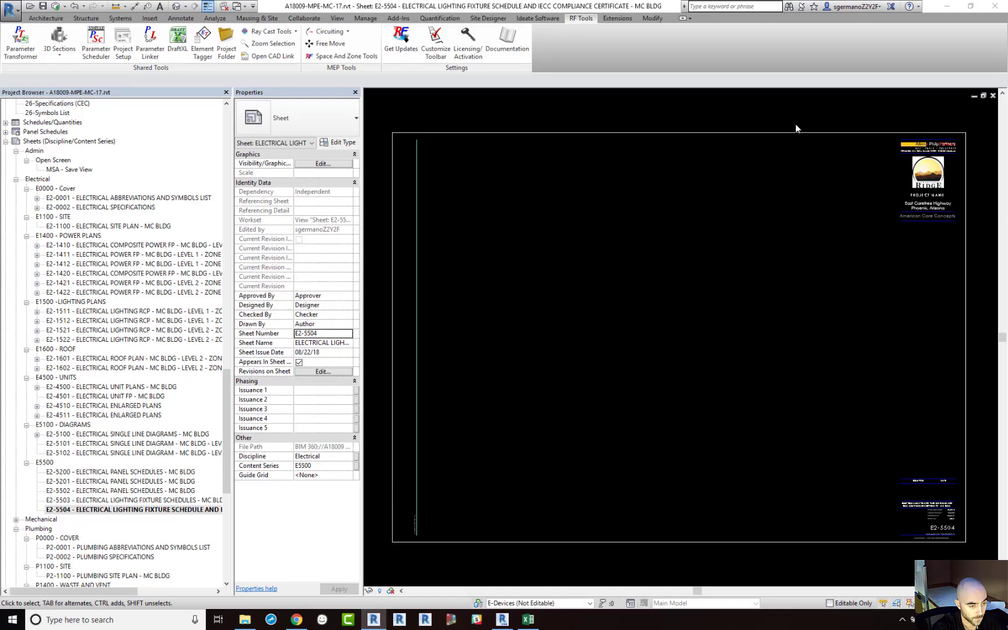
click(366, 18)
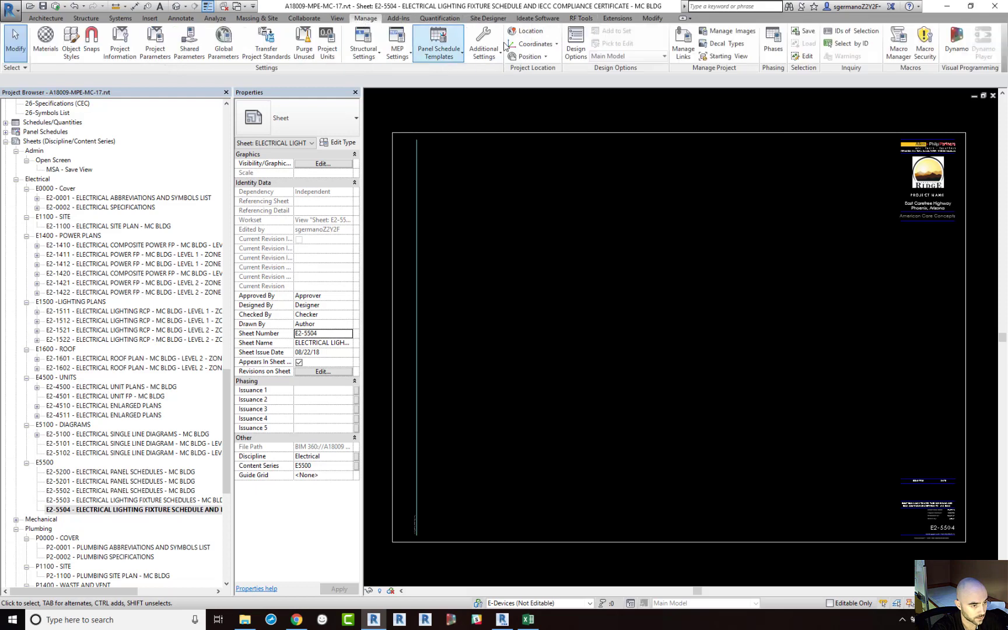
click(958, 54)
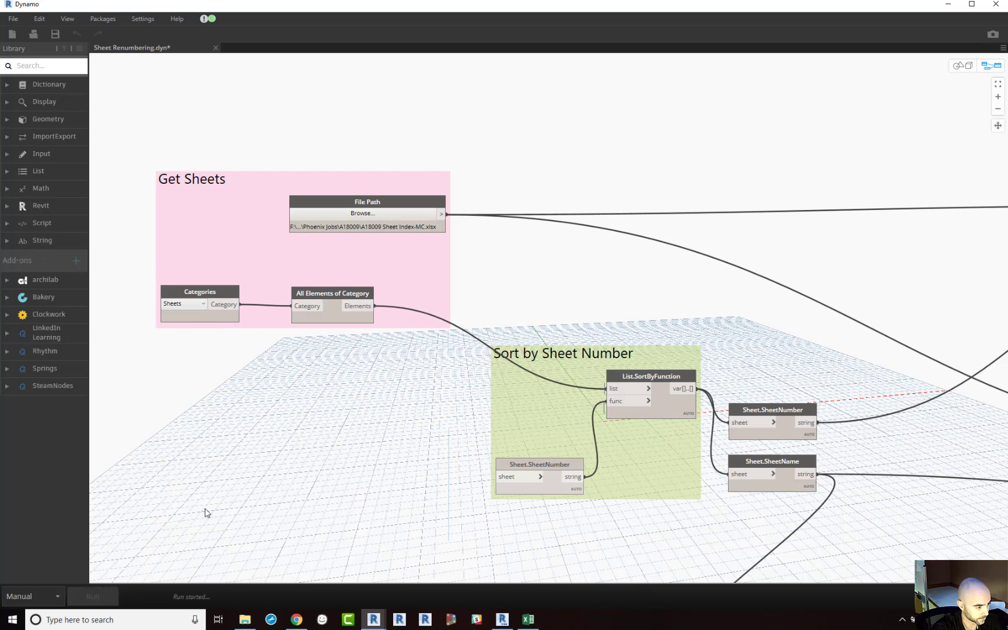
Open A18009 Sheet Index-MC.xlsx from the A18009 project folder and place its window beside the dated sheet index workbook.
click(527, 620)
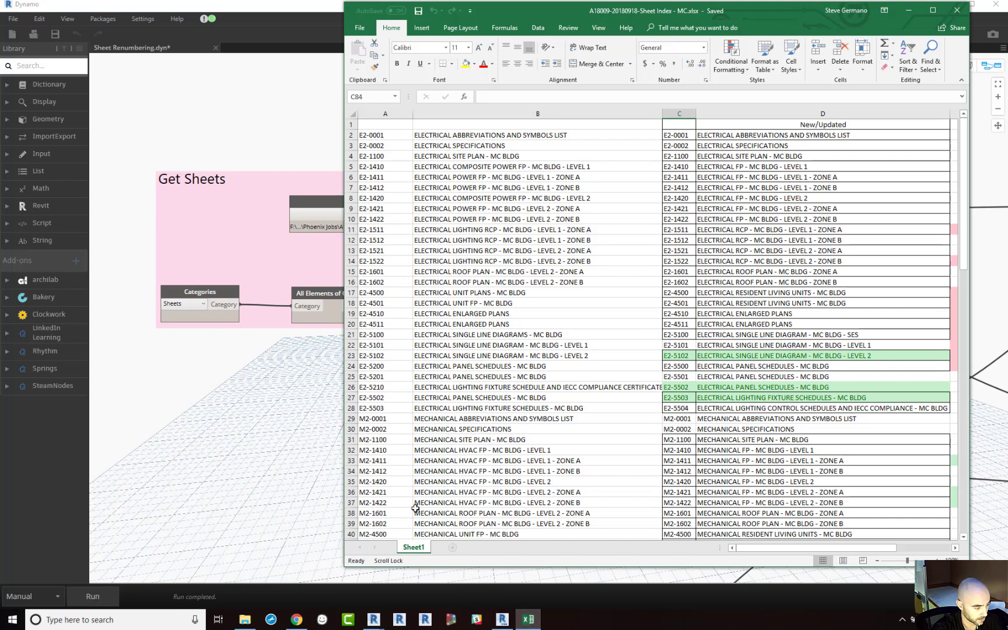
click(245, 618)
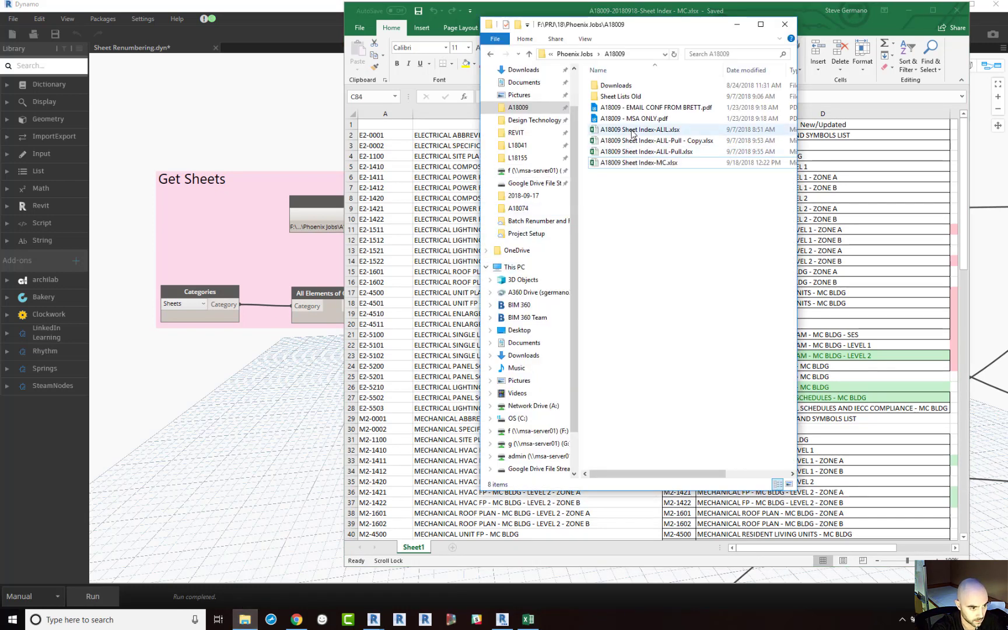
double_click(639, 162)
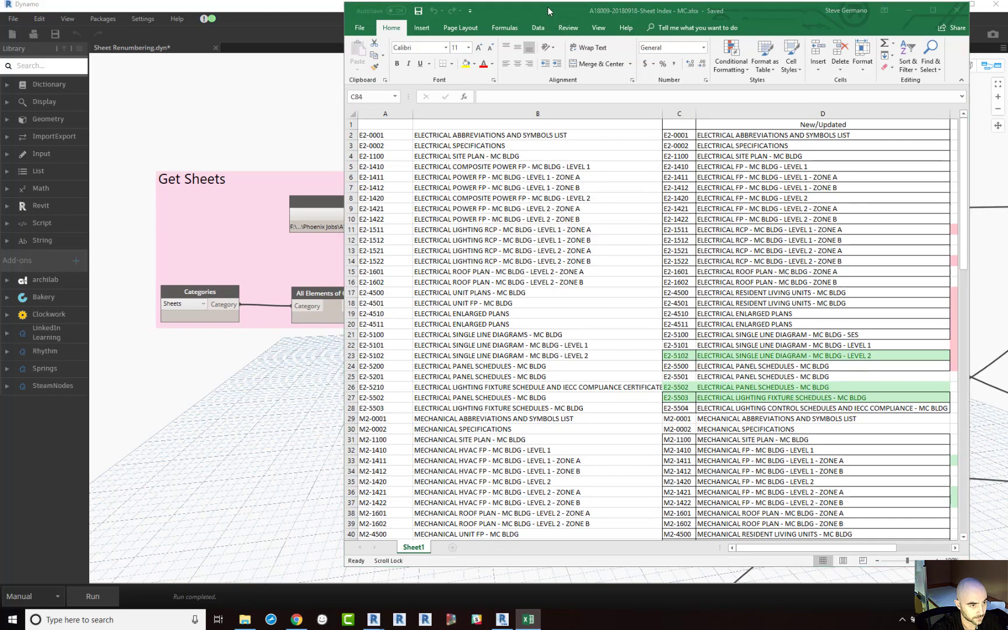
drag(680, 32, 363, 7)
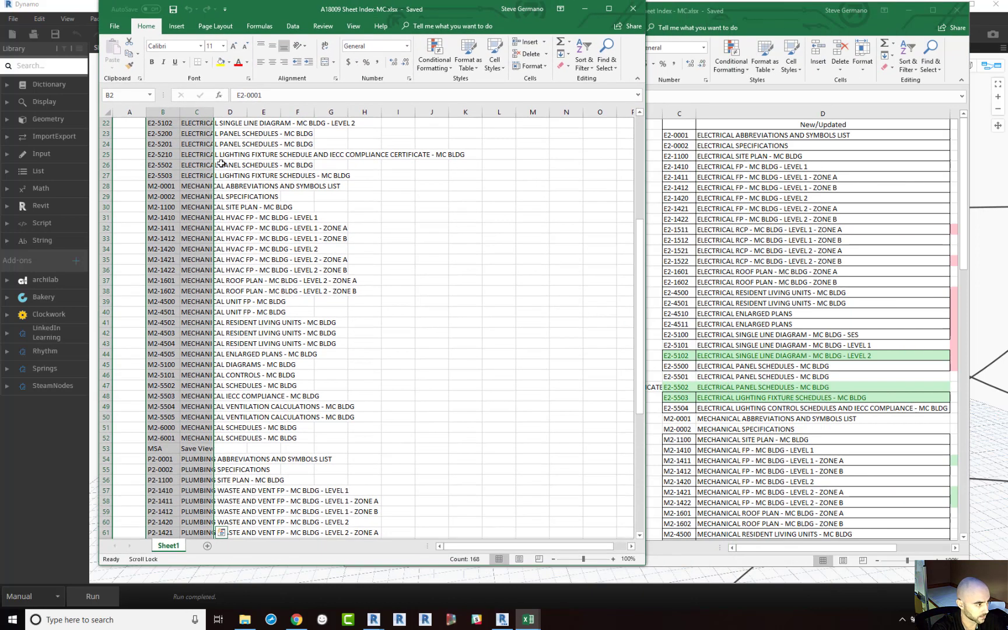
Copy the exported sheet numbers and names in B2:C85, from E2-0001 through SKP-01.
scroll(164, 161, up, 7)
click(153, 134)
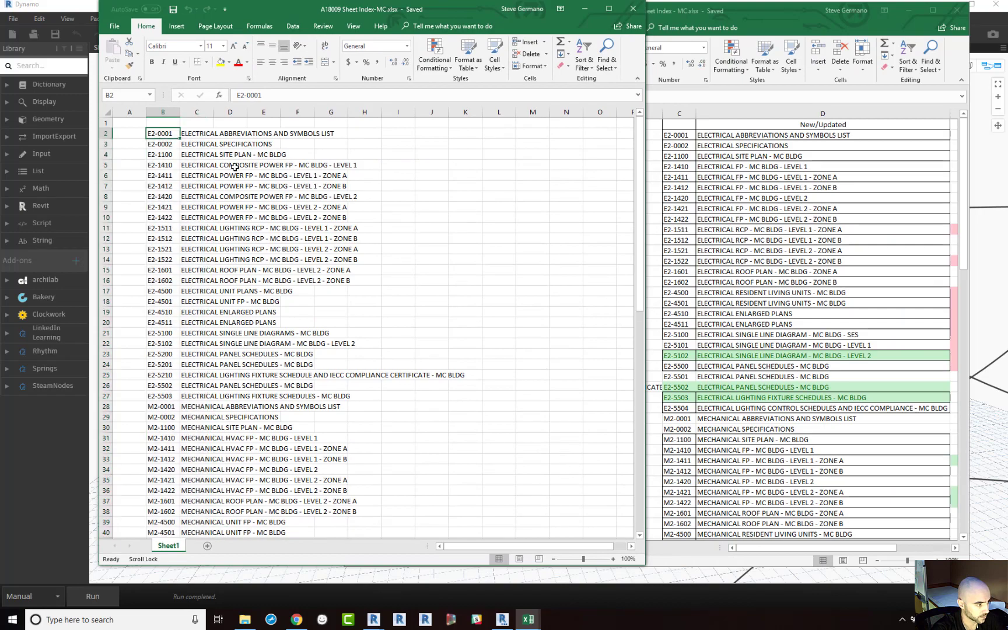
scroll(232, 166, down, 14)
scroll(231, 168, down, 4)
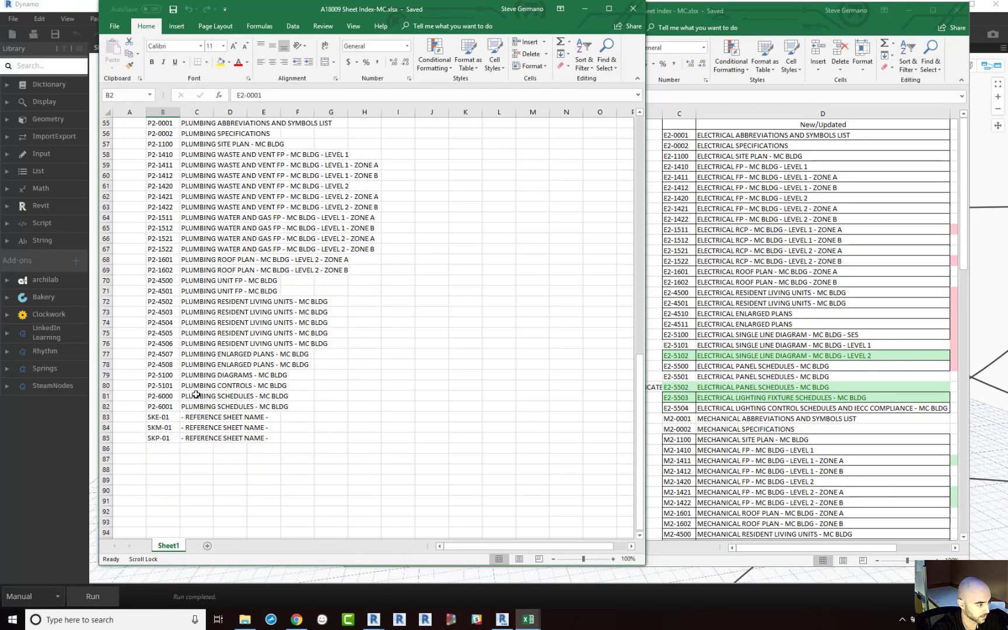
shift+click(197, 437)
key(ctrl+c)
scroll(205, 437, up, 18)
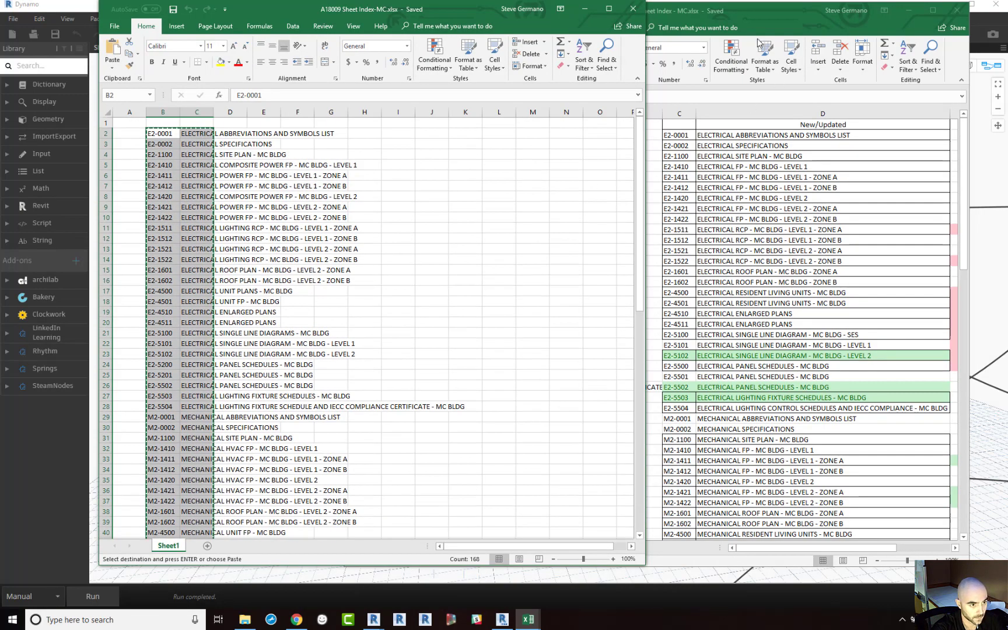
Clear the old exported list in A2:B86 of the dated sheet index workbook and paste the copied sheet numbers and names at A2.
key(alt+Tab)
click(396, 136)
scroll(502, 362, down, 19)
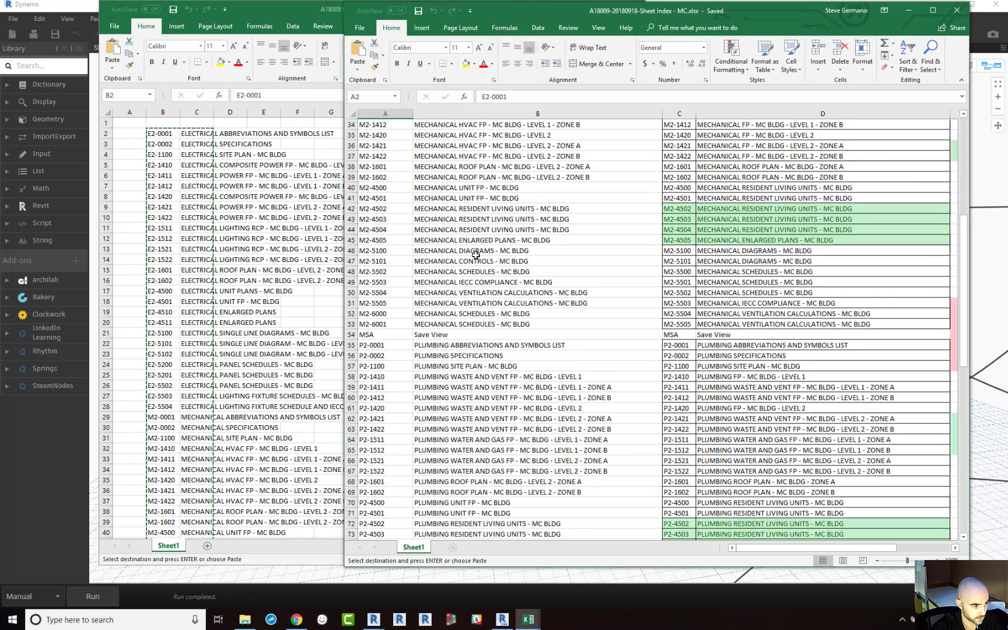
shift+click(511, 418)
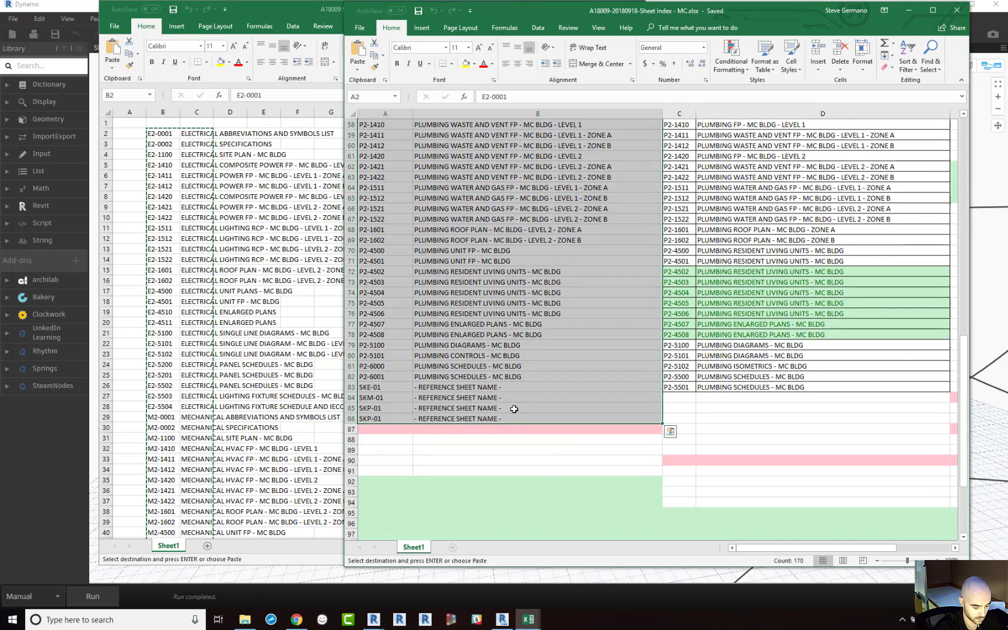
key(Delete)
scroll(512, 409, up, 19)
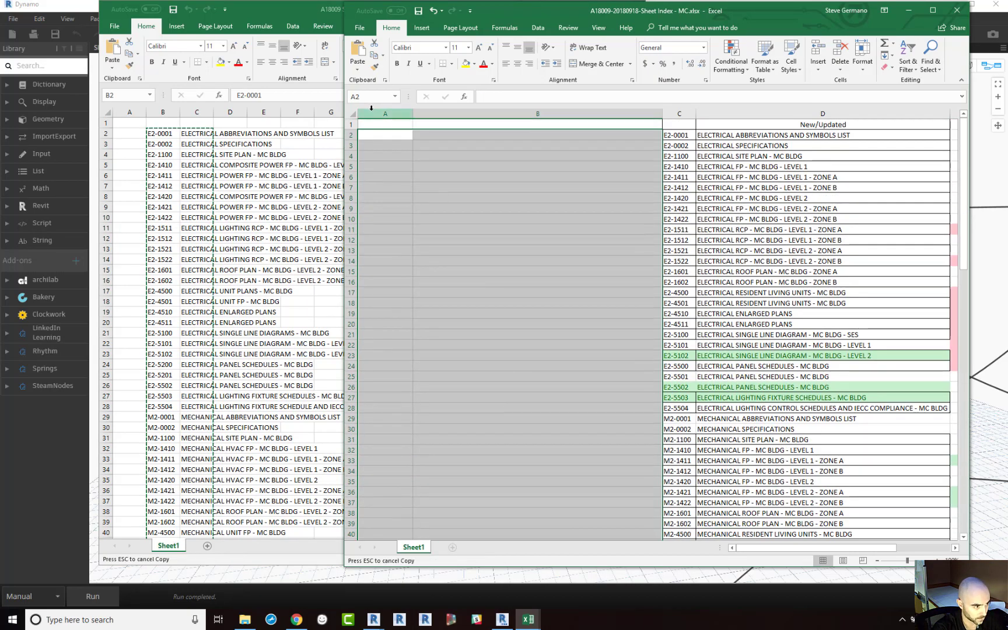
click(381, 136)
key(ctrl+v)
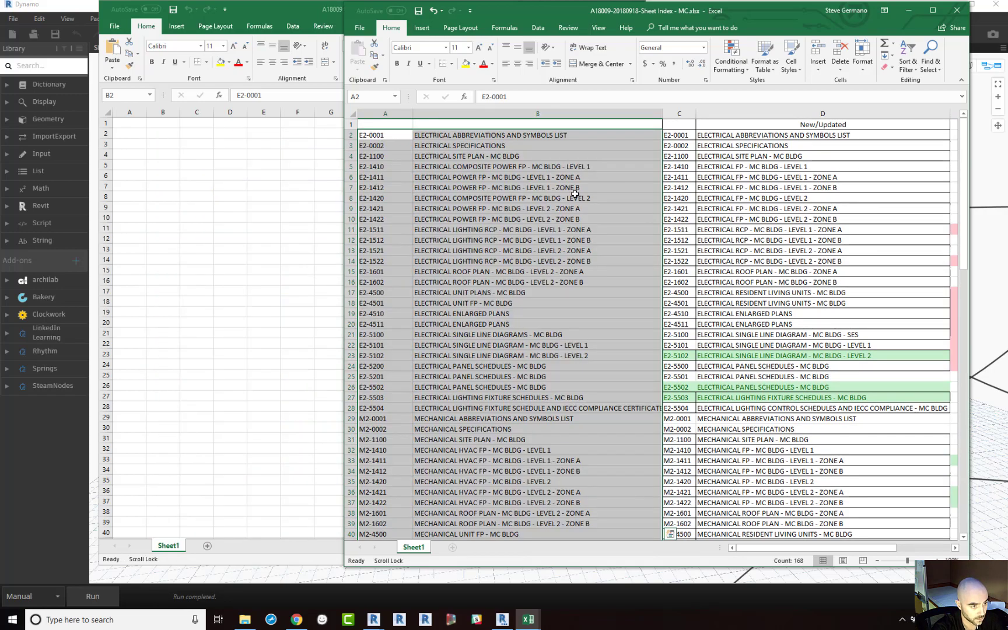
Compare the exported sheets in columns A:B with the New/Updated list row by row, from the electrical through the plumbing sheets.
scroll(606, 187, down, 2)
click(617, 294)
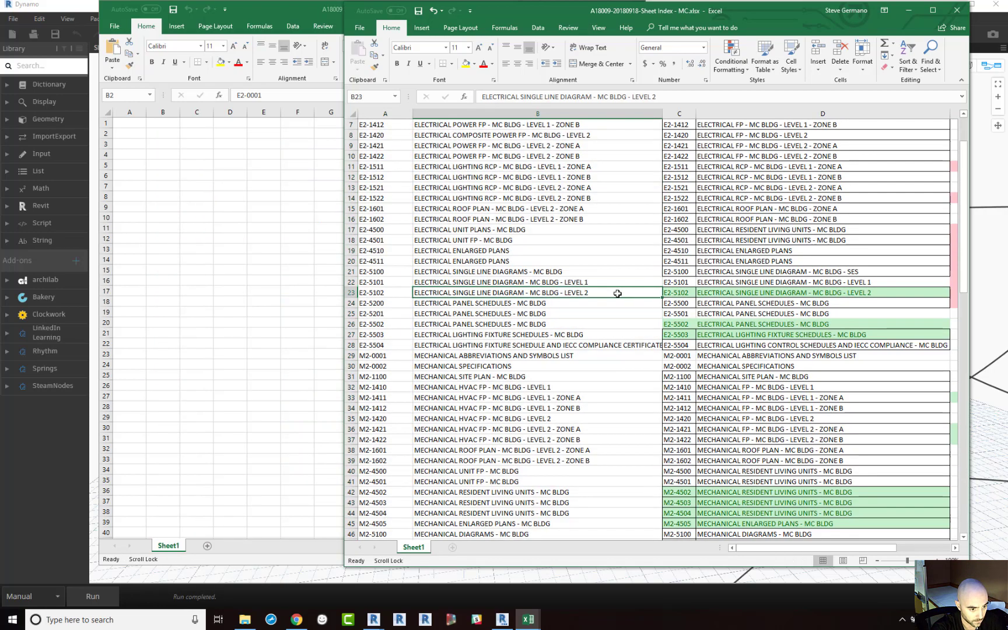
scroll(621, 289, down, 2)
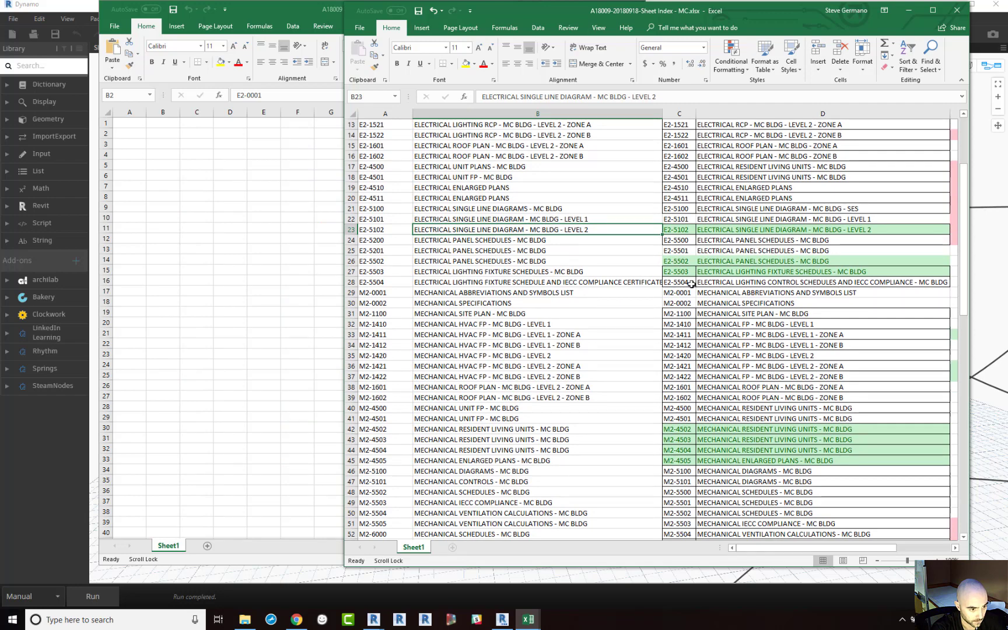
drag(713, 282, 396, 282)
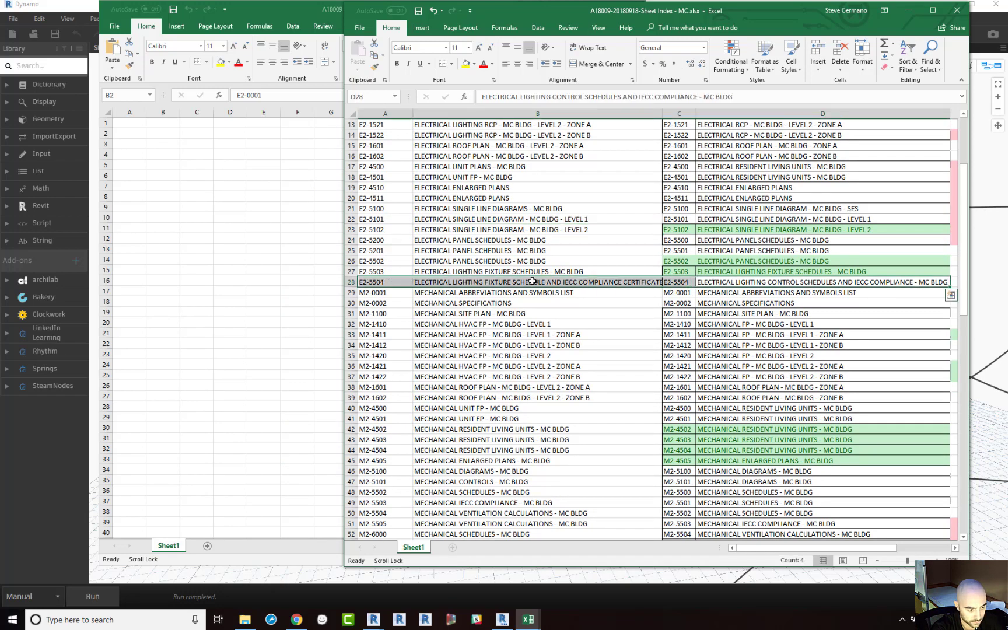
scroll(388, 283, down, 1)
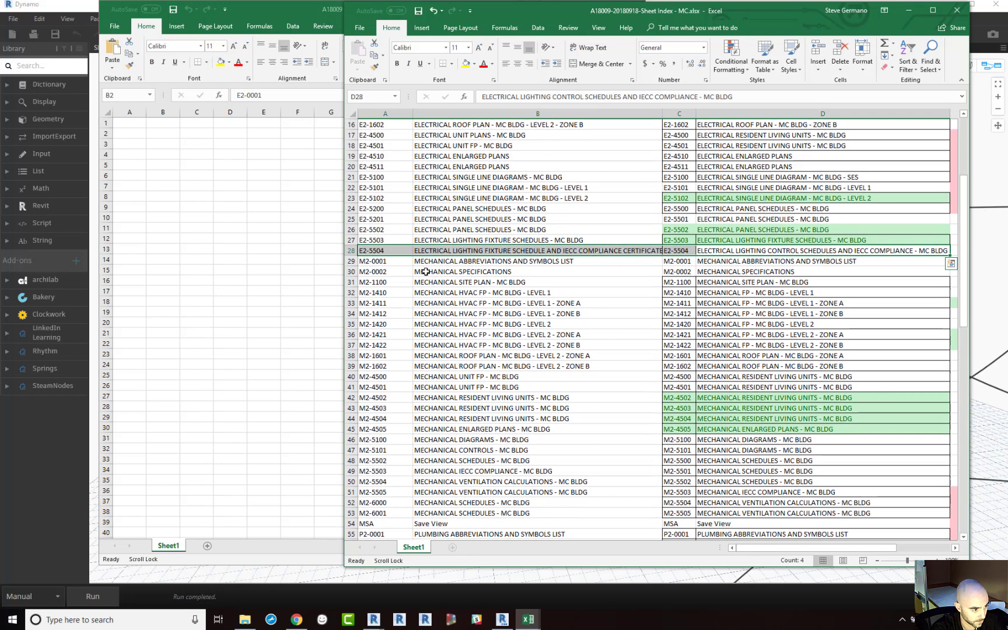
click(384, 261)
scroll(508, 265, down, 5)
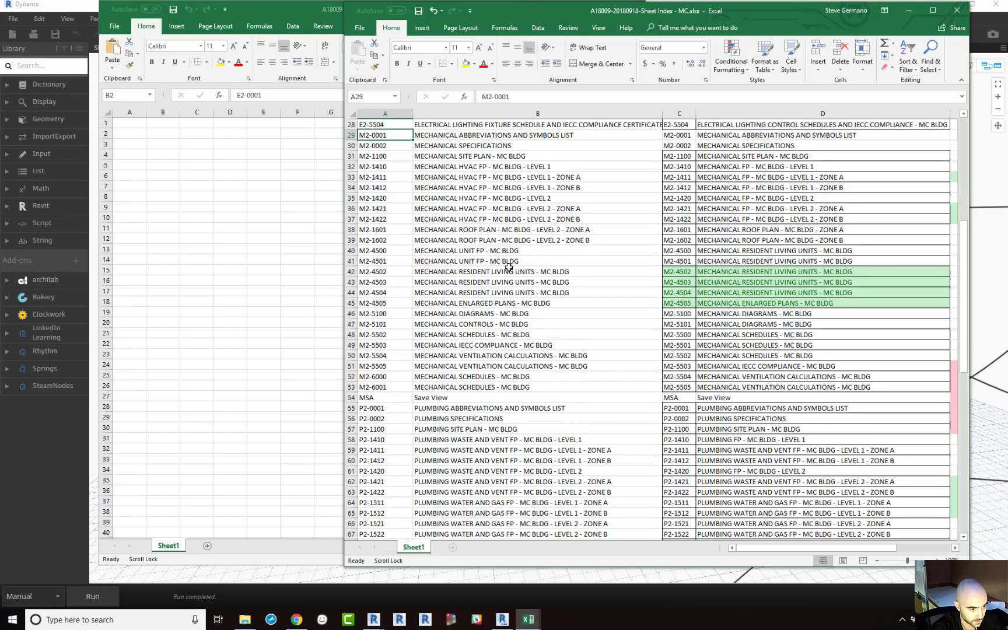
scroll(509, 267, down, 4)
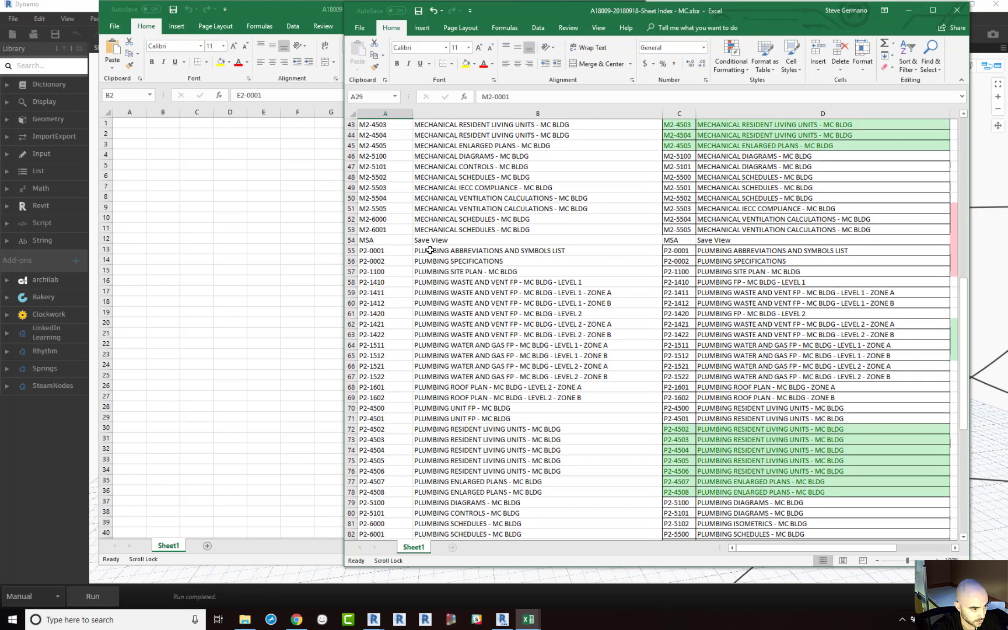
drag(379, 239, 729, 240)
scroll(581, 262, down, 3)
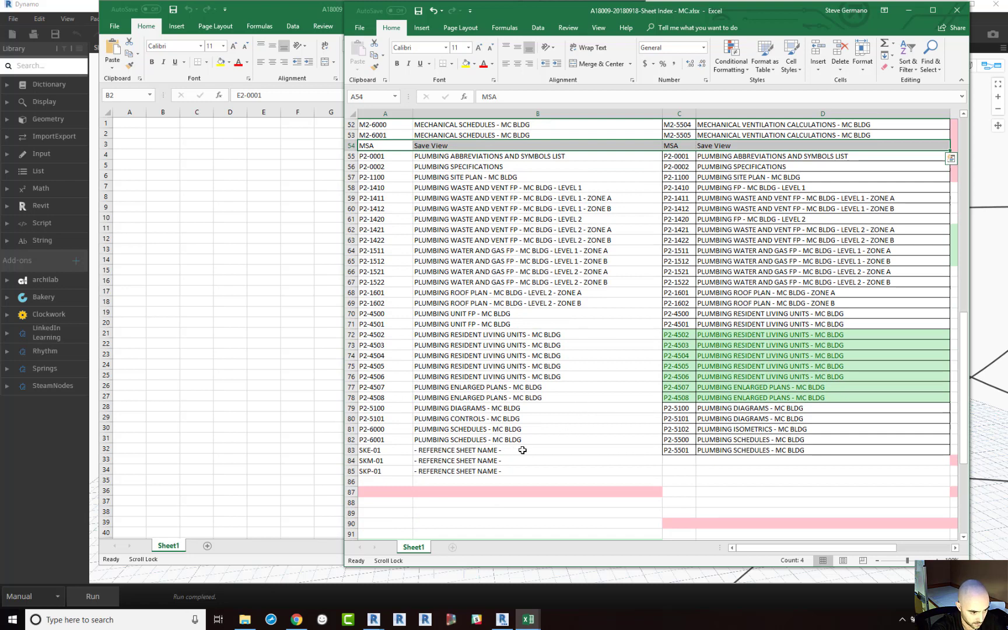
click(531, 408)
drag(531, 409, 530, 418)
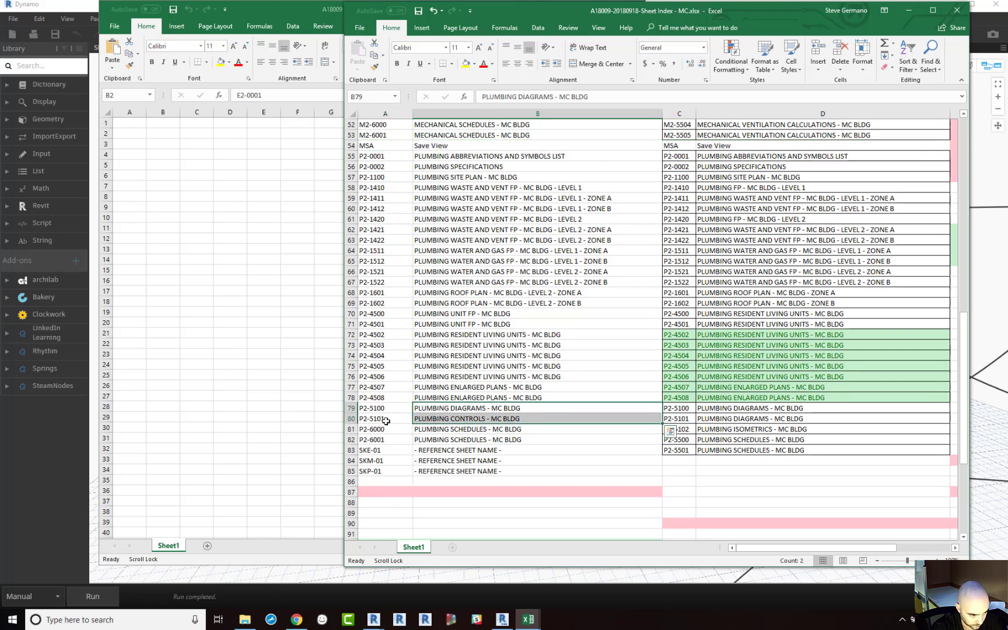
drag(383, 418, 720, 422)
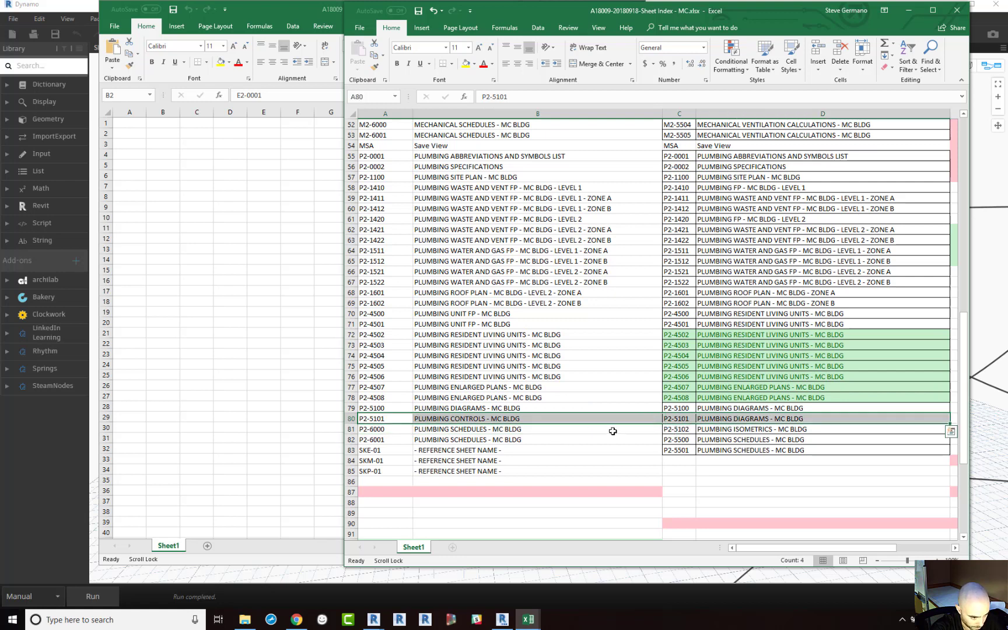
drag(503, 430, 700, 430)
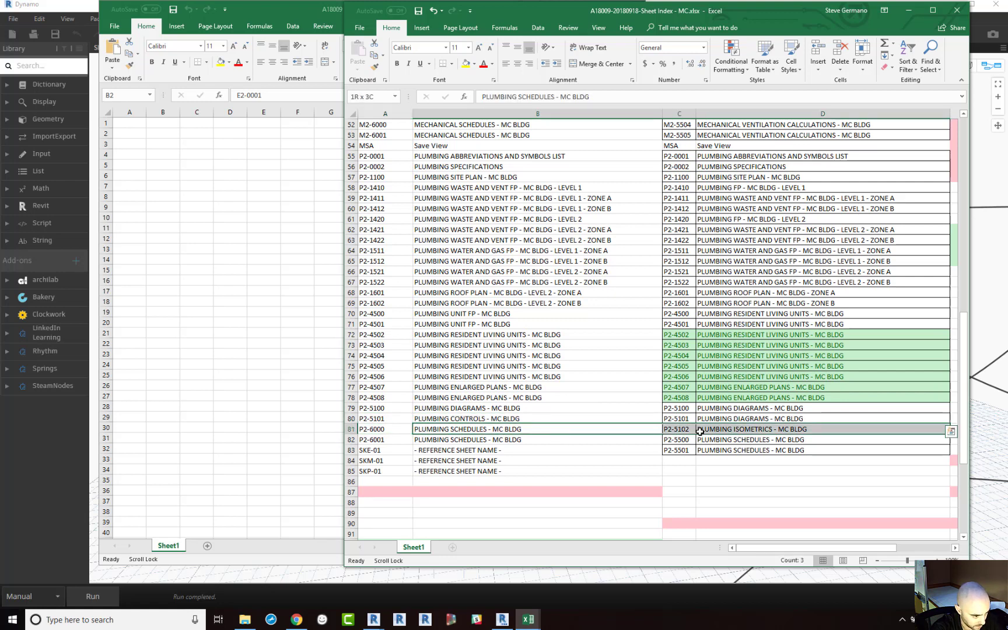
click(682, 432)
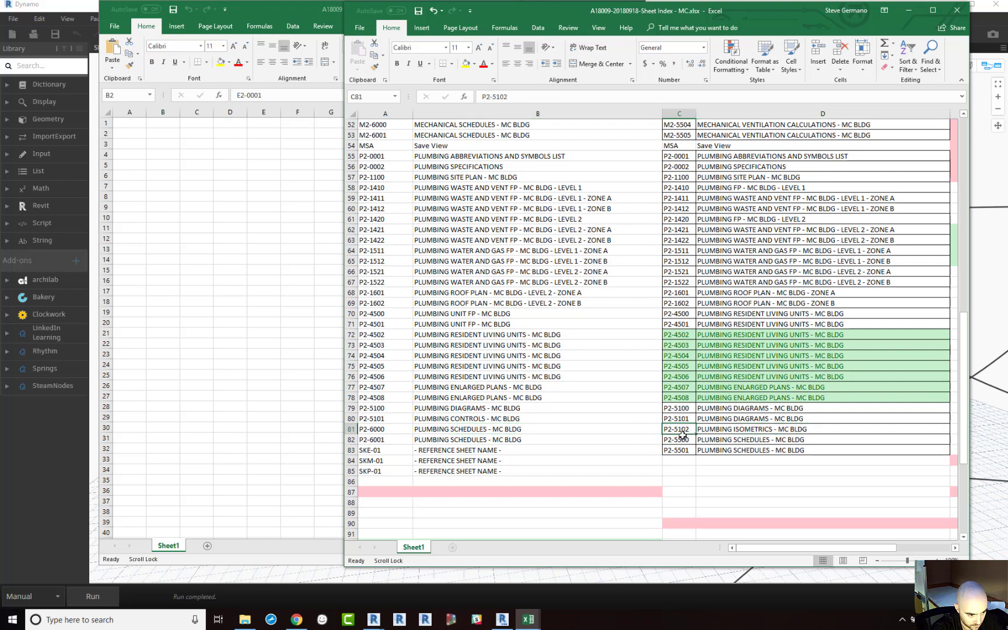
Shift the exported entries from P2-6000 through SKP-01 down one row so they start at A82.
drag(682, 430, 729, 430)
key(ctrl+c)
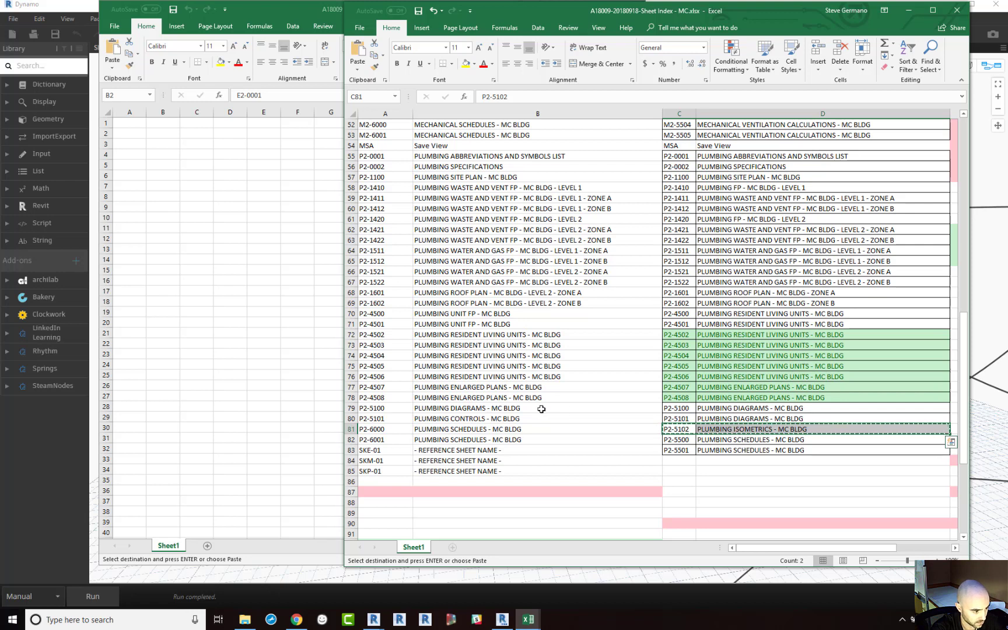
click(551, 440)
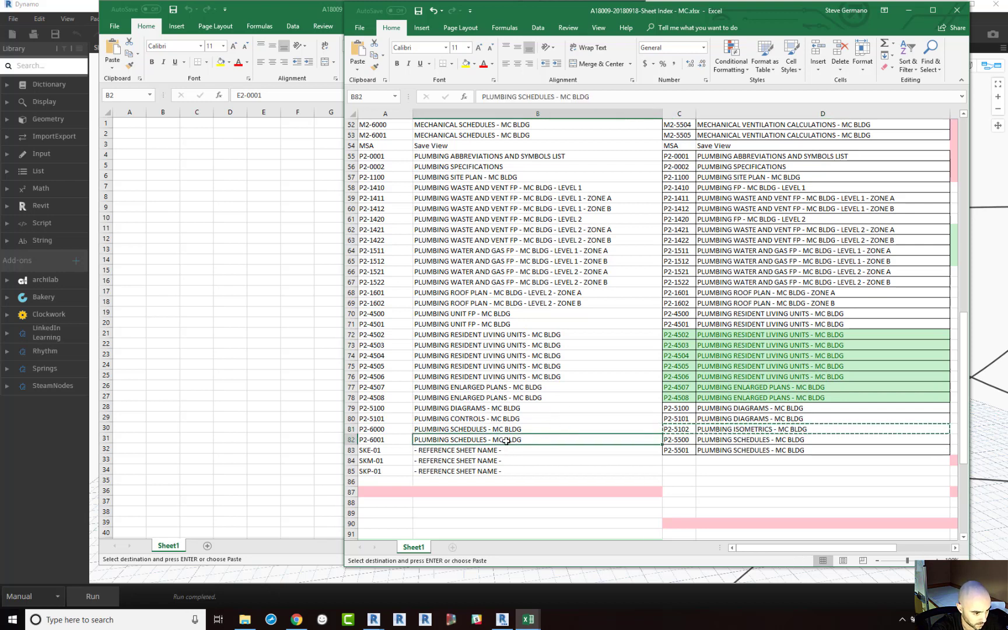
drag(378, 430, 457, 470)
key(ctrl+c)
click(378, 441)
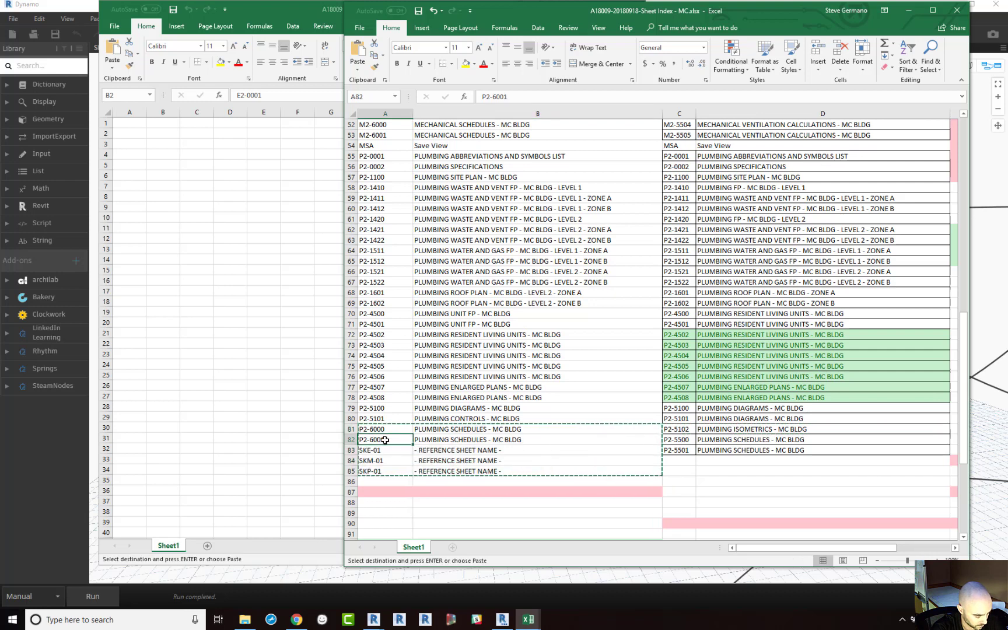
key(Return)
Copy the P2-5102 PLUMBING ISOMETRICS - MC BLDG entry from C81:D81 into A81:B81 of the exported list.
click(559, 430)
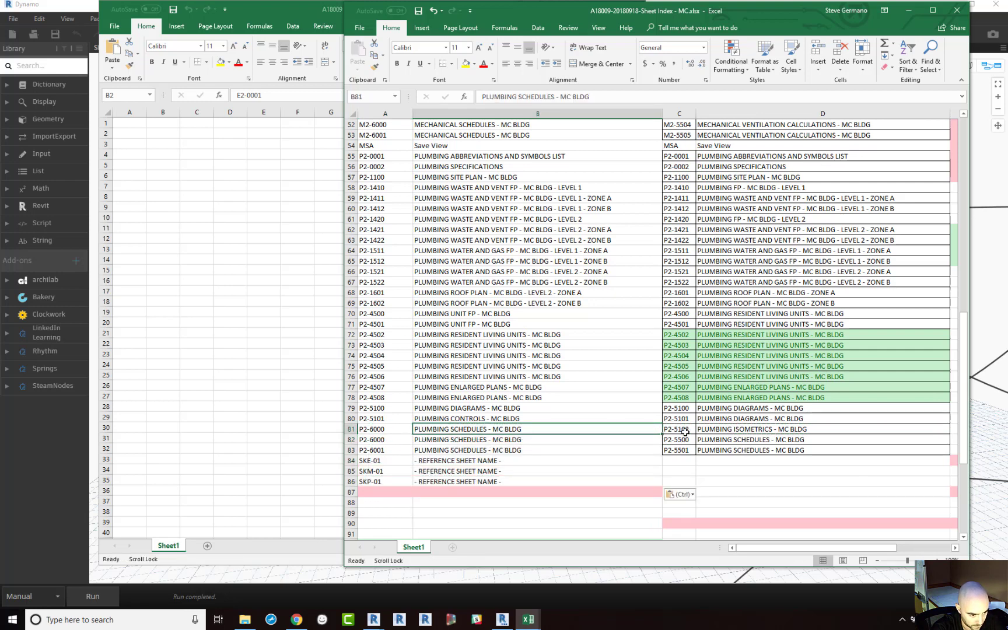
drag(681, 431, 752, 431)
key(ctrl+c)
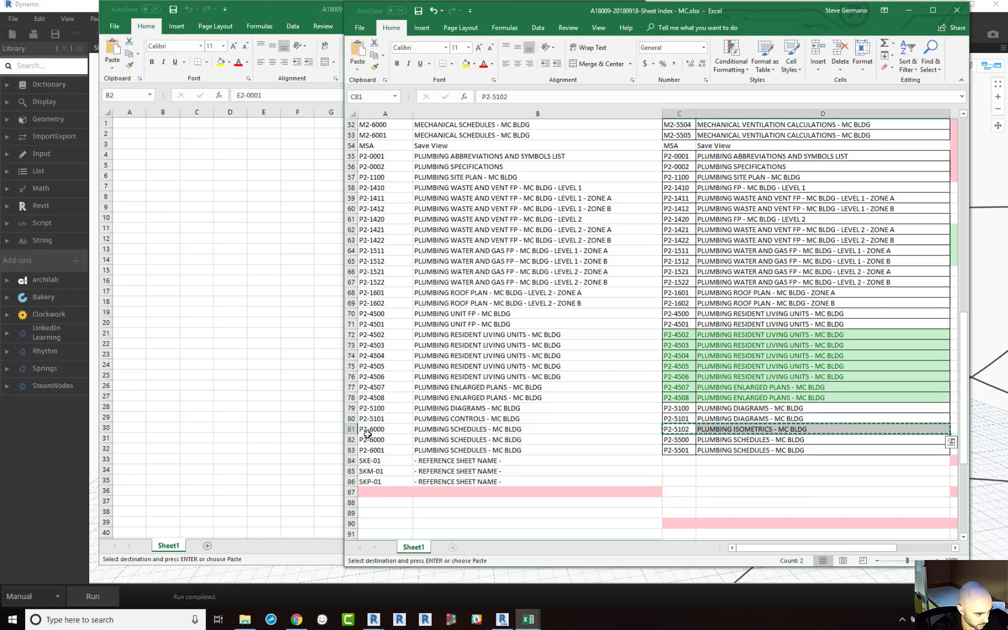
drag(369, 432, 493, 429)
key(ctrl+v)
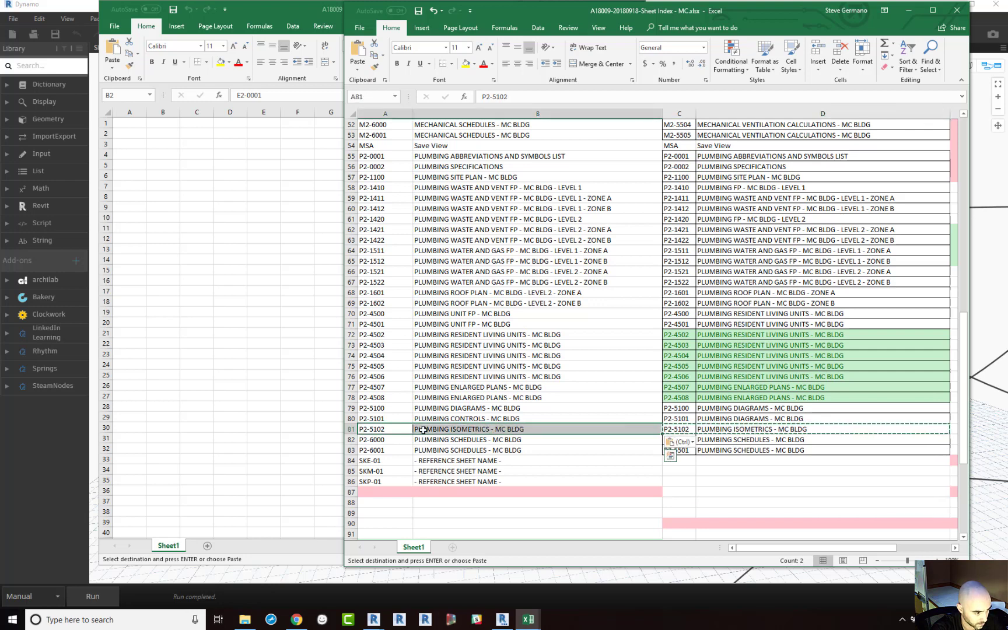
Copy the sheet number P2-5102 from cell A81 and switch to Revit.
click(389, 427)
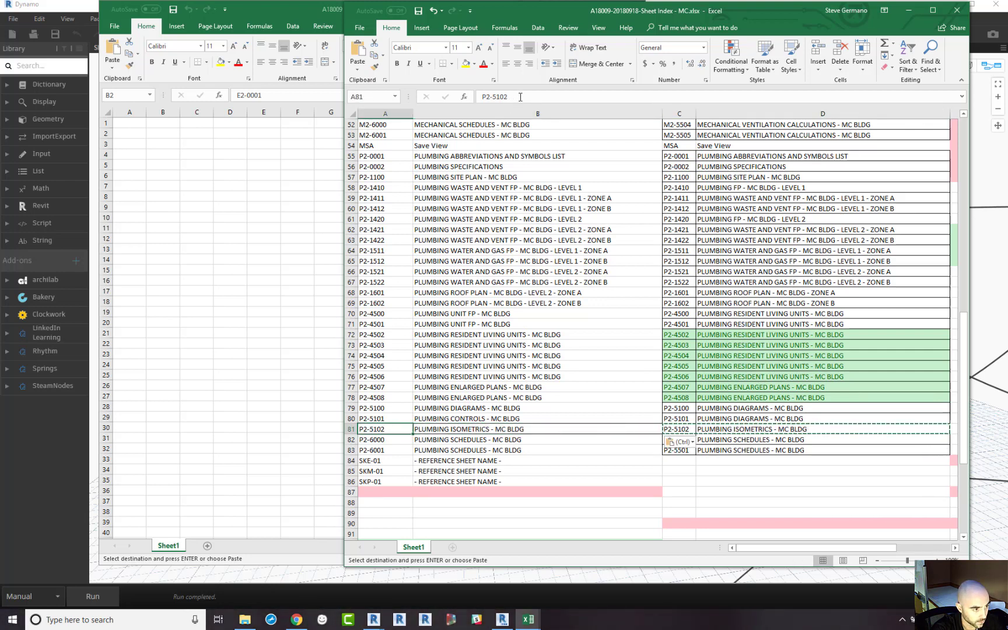
drag(520, 98, 478, 98)
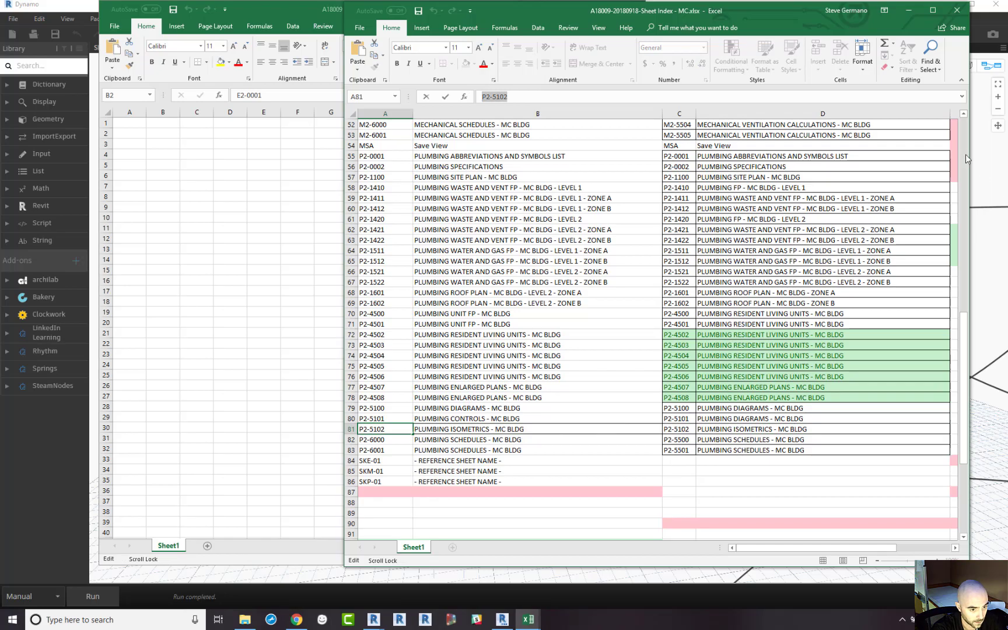
click(982, 21)
click(947, 6)
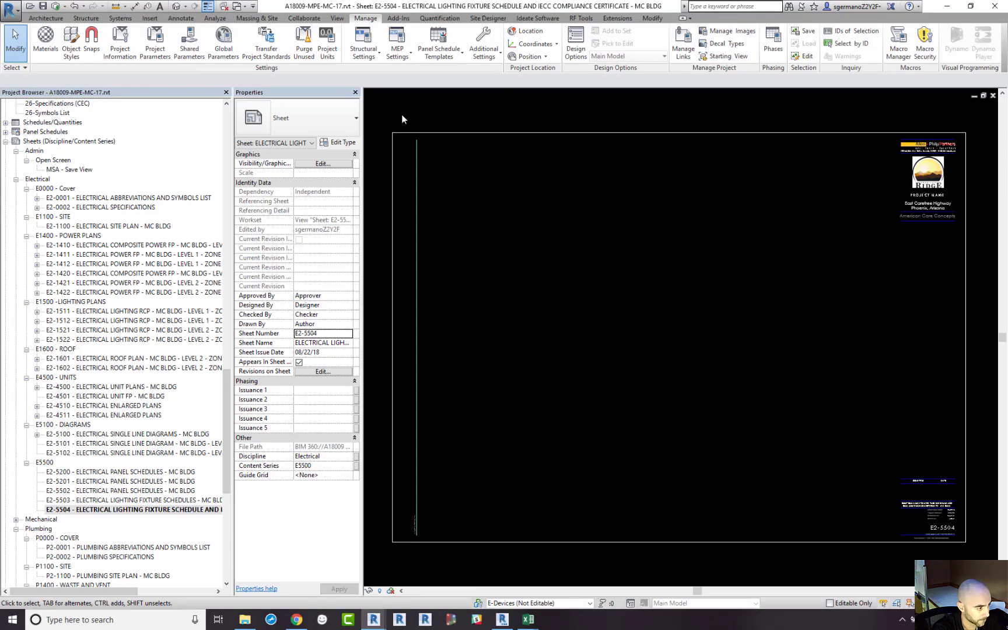
Create a new sheet in the Revit project and set its sheet number to P2-5102.
right_click(129, 141)
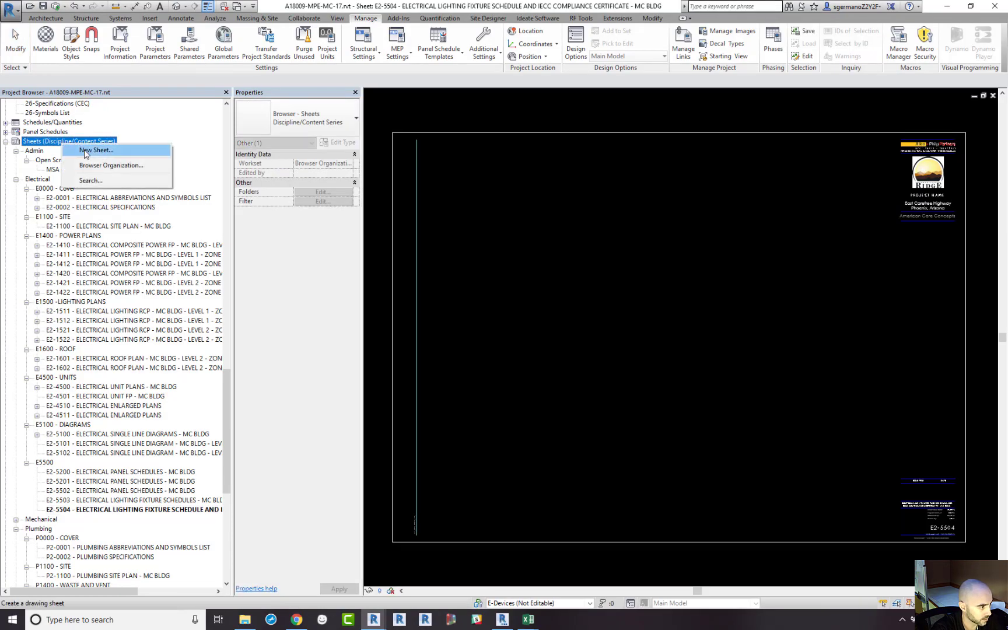
click(148, 147)
click(224, 197)
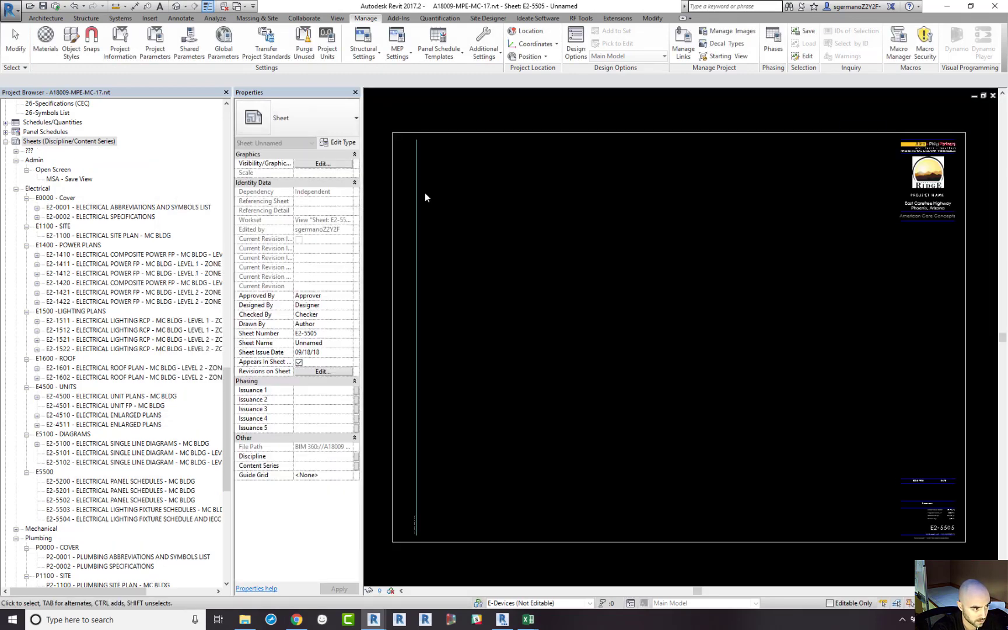
click(16, 152)
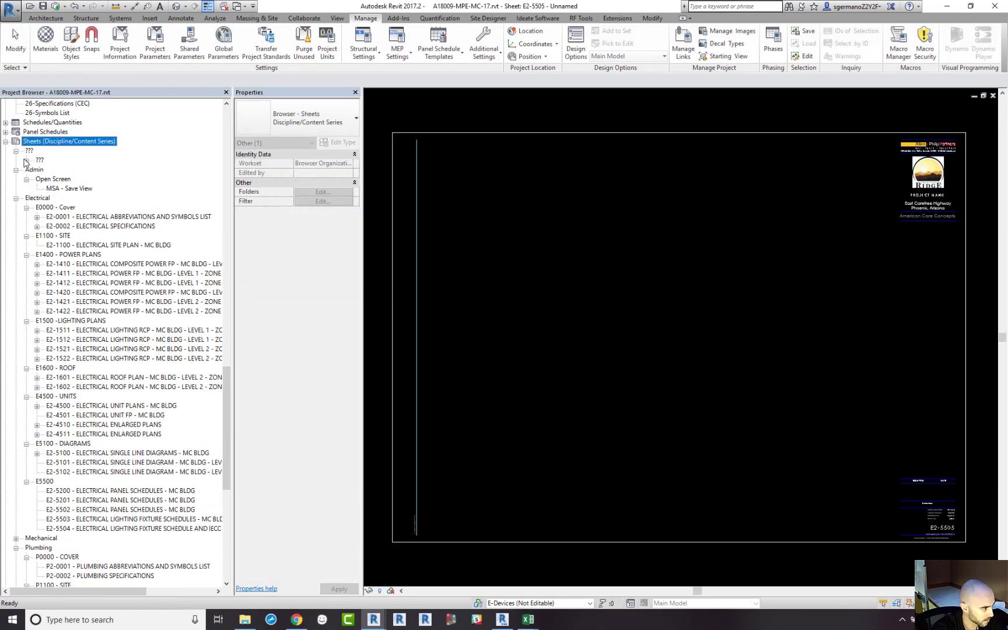
click(26, 160)
click(52, 169)
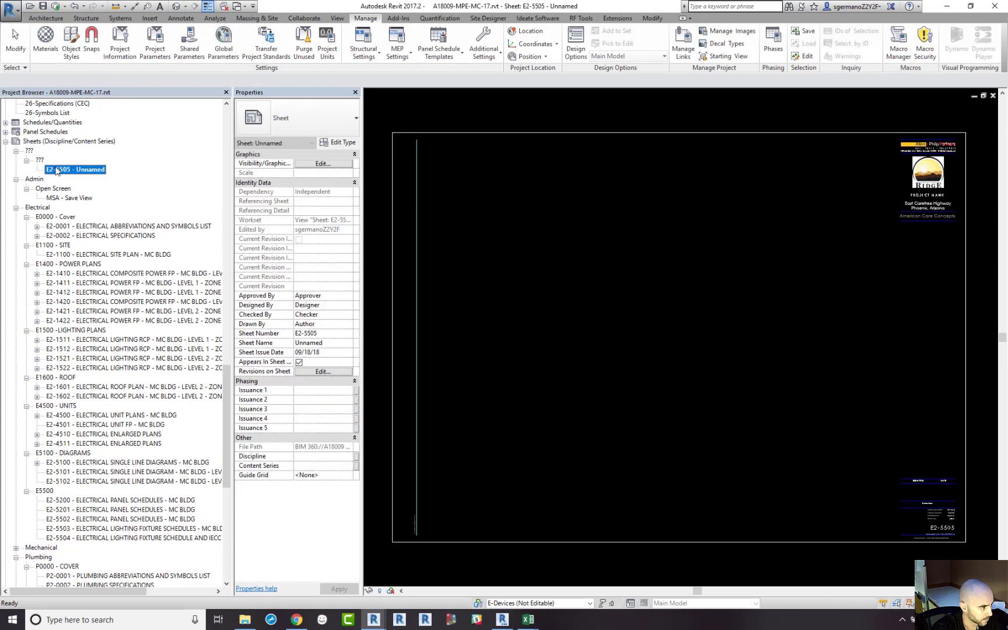
click(325, 333)
text(P2-5102)
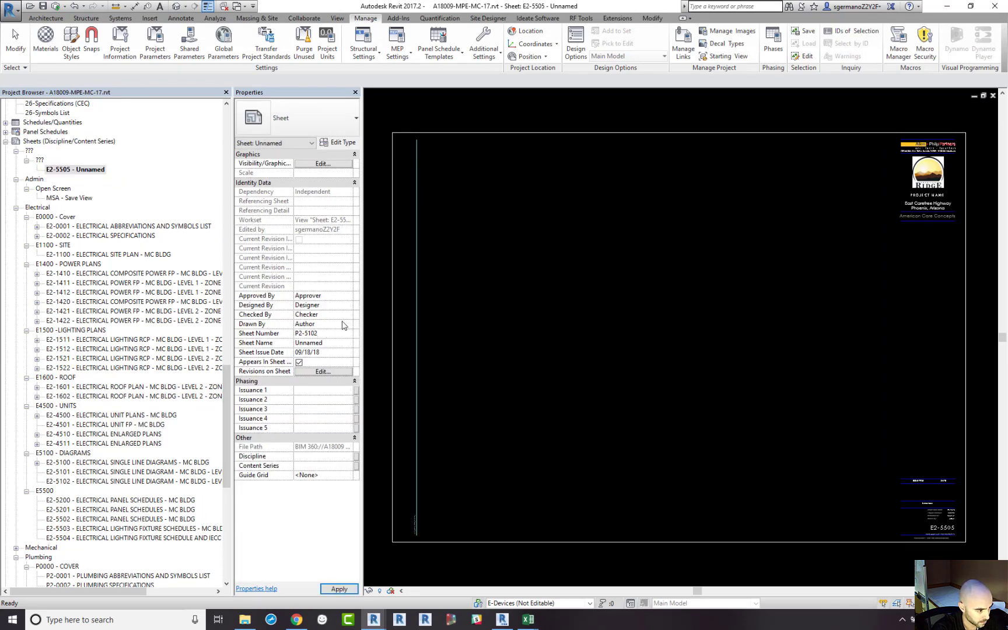
Copy the title in cell B81 of the Excel index and set it as the new Revit sheet's name, PLUMBING ISOMETRICS - MC BLDG.
mouse_move(528, 618)
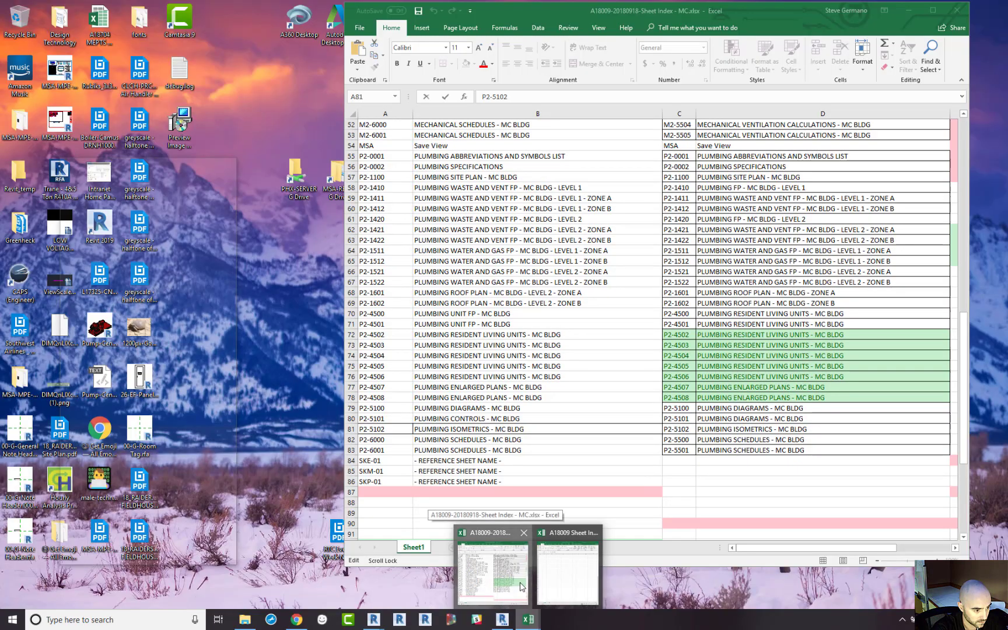
click(521, 583)
click(464, 429)
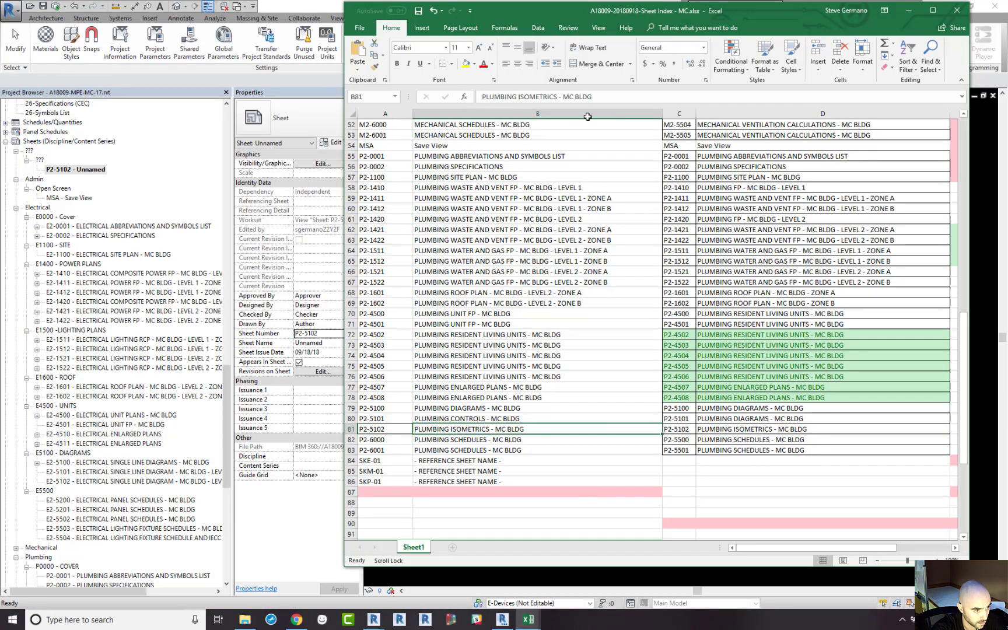
click(311, 13)
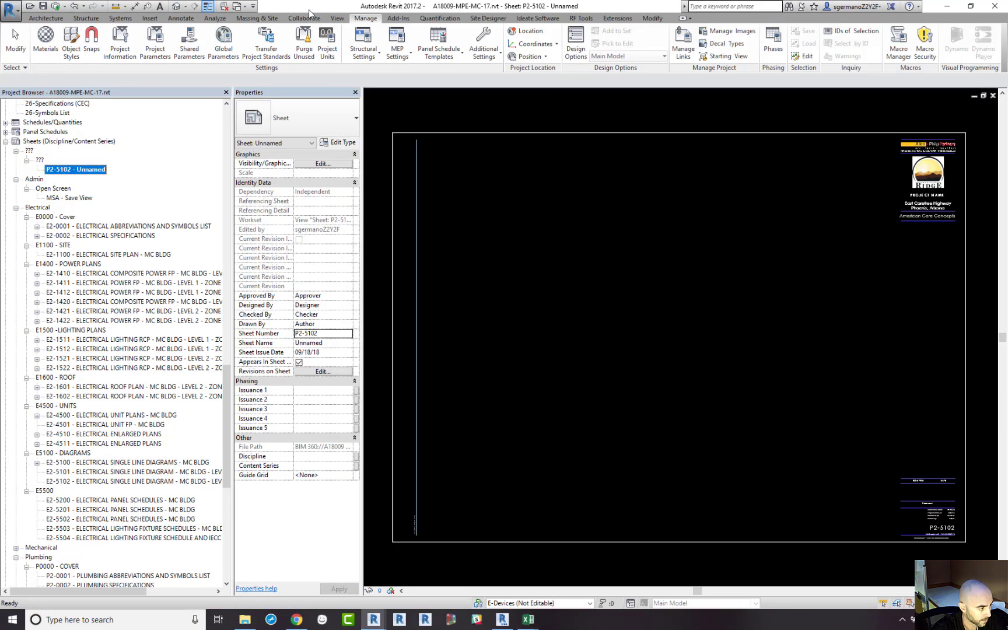
click(332, 342)
key(ctrl+v)
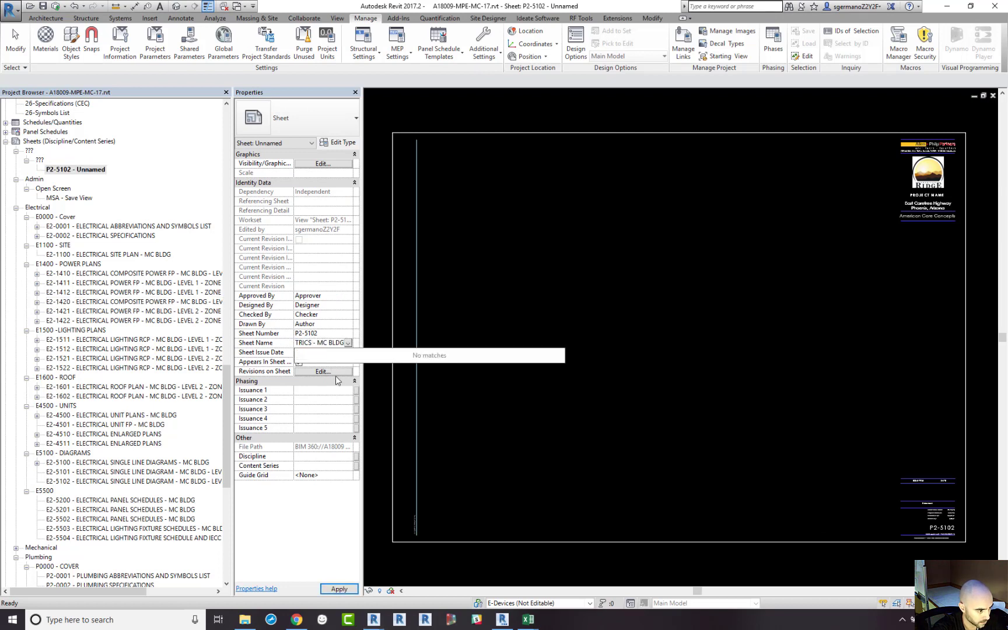
Set the discipline of sheet P2-5102 to Plumbing.
click(345, 458)
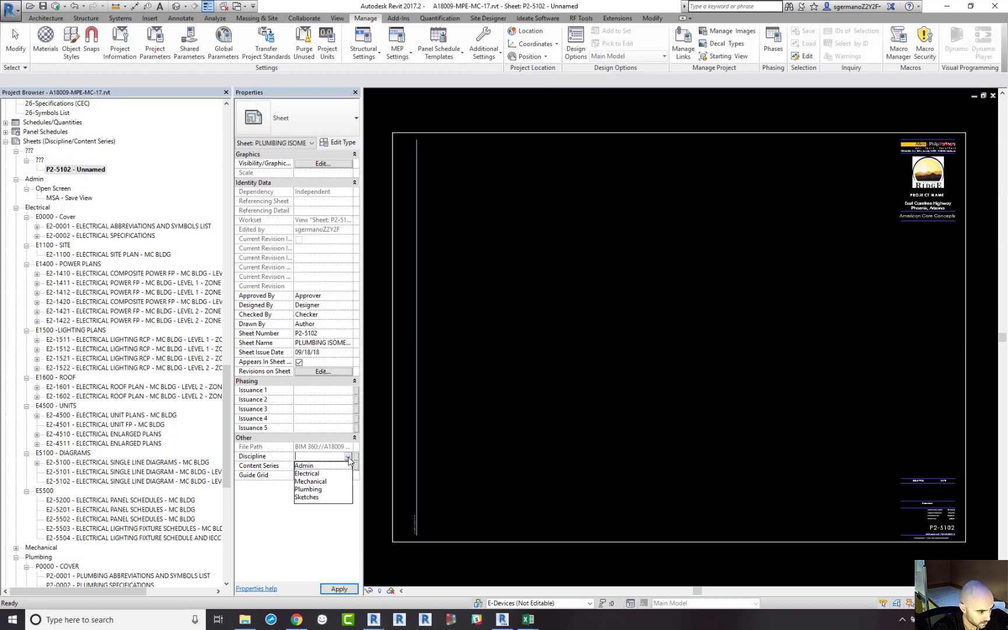
click(346, 458)
click(345, 458)
click(318, 491)
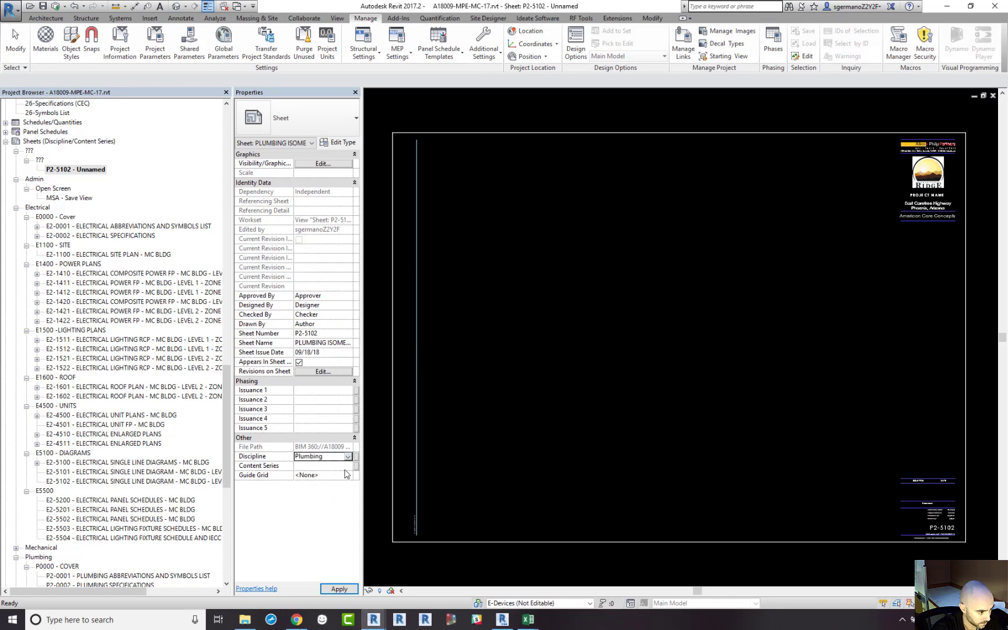
Set the content series of sheet P2-5102 to P5000 - DIAGRAMS/ISOS.
click(348, 466)
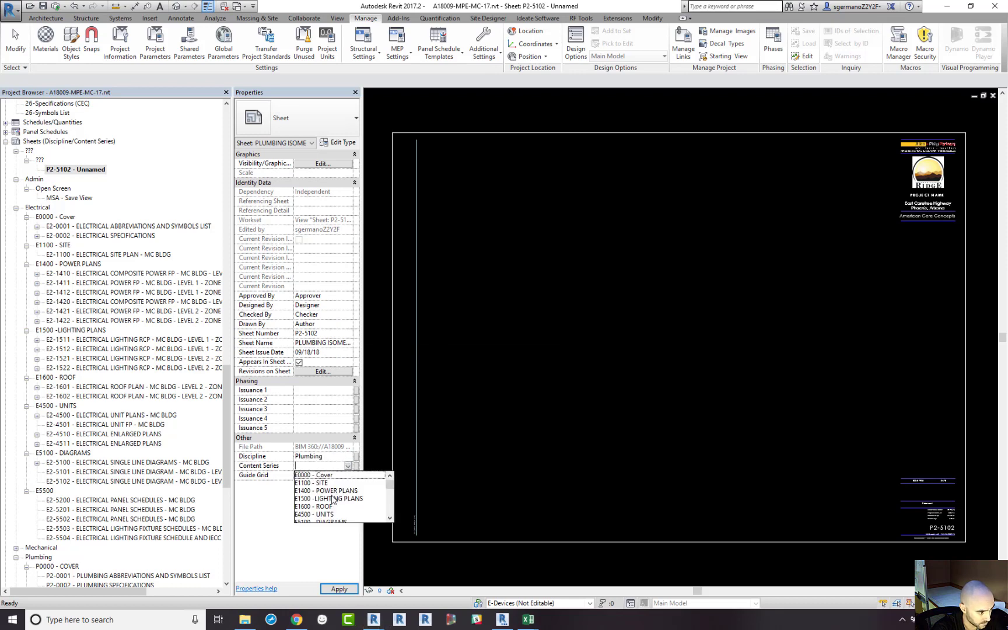
scroll(333, 500, down, 5)
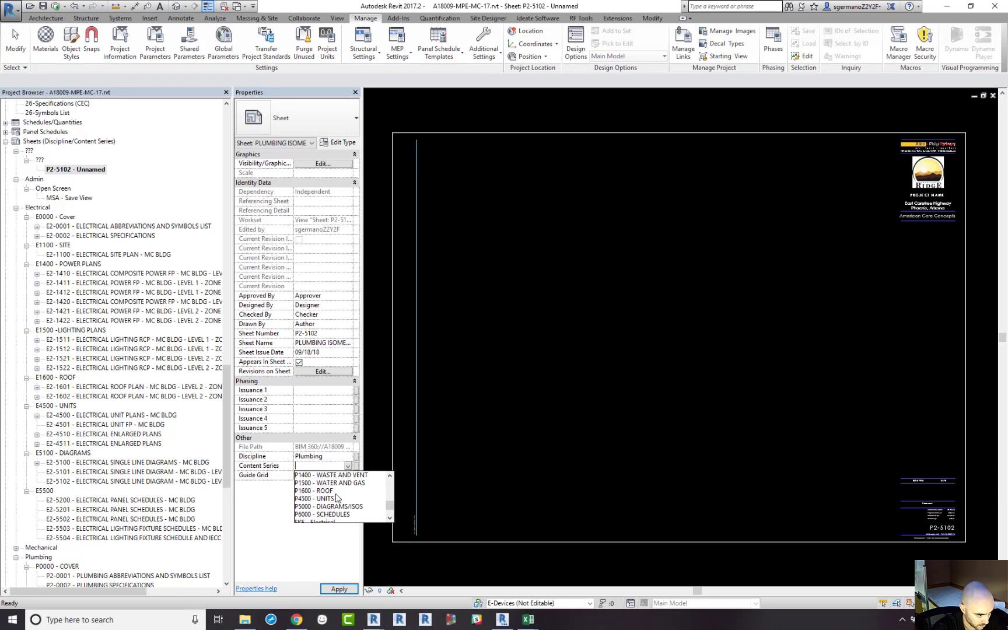
click(334, 506)
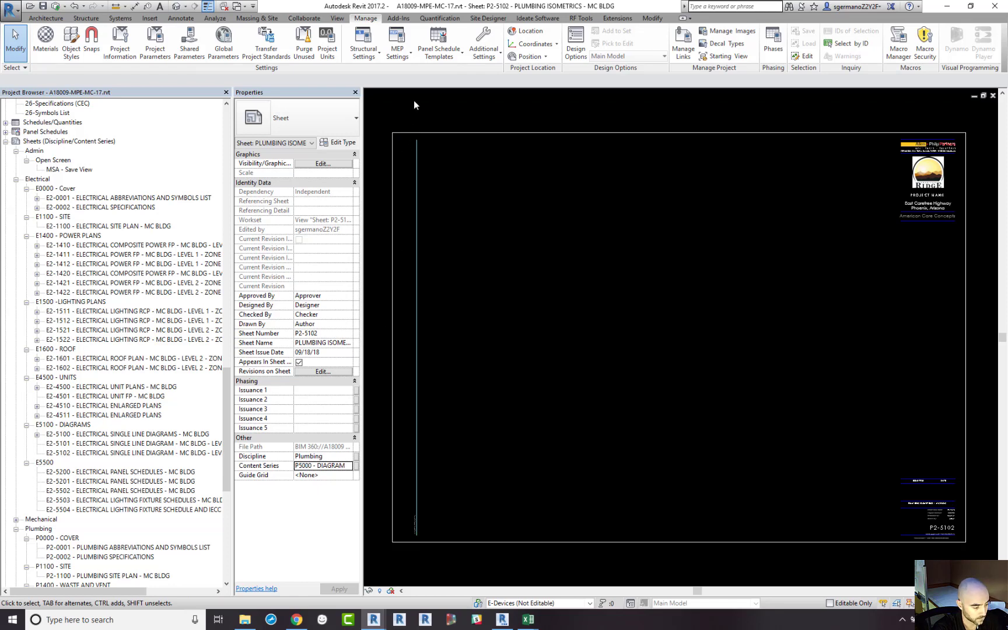
In the Excel sheet index, copy the SKE-01, SKM-01 and SKP-01 rows from A84:B86 to the New/Updated list starting at C84.
mouse_move(524, 620)
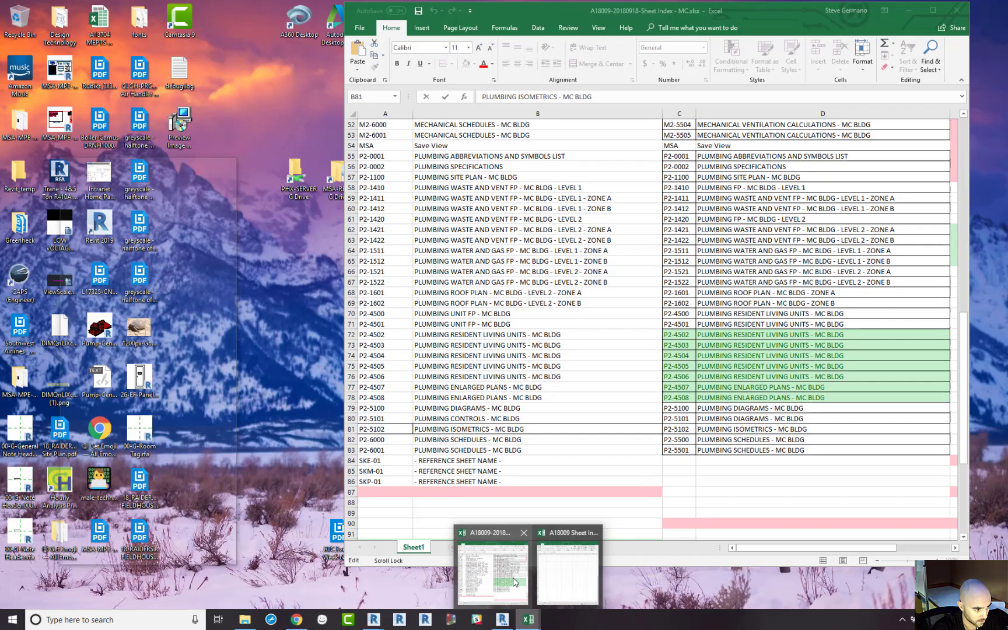
click(513, 580)
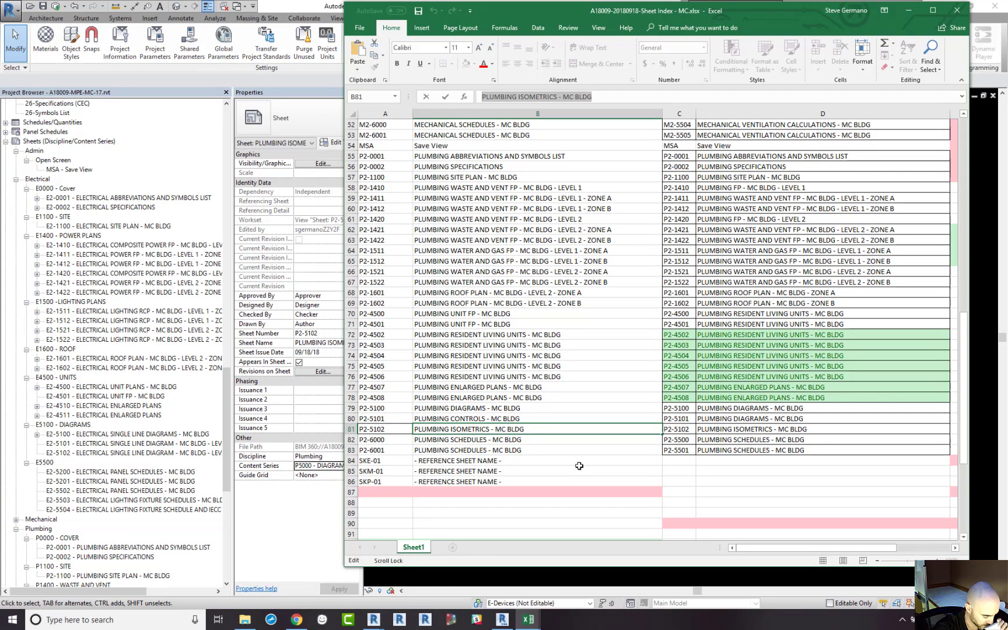
click(536, 459)
drag(373, 460, 447, 483)
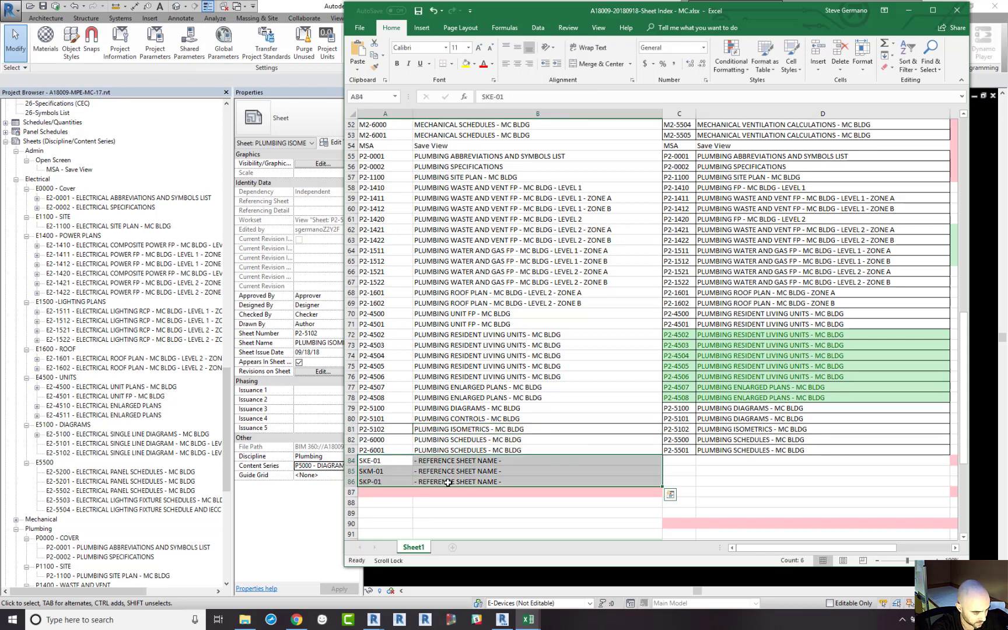
key(ctrl+c)
click(681, 461)
key(ctrl+v)
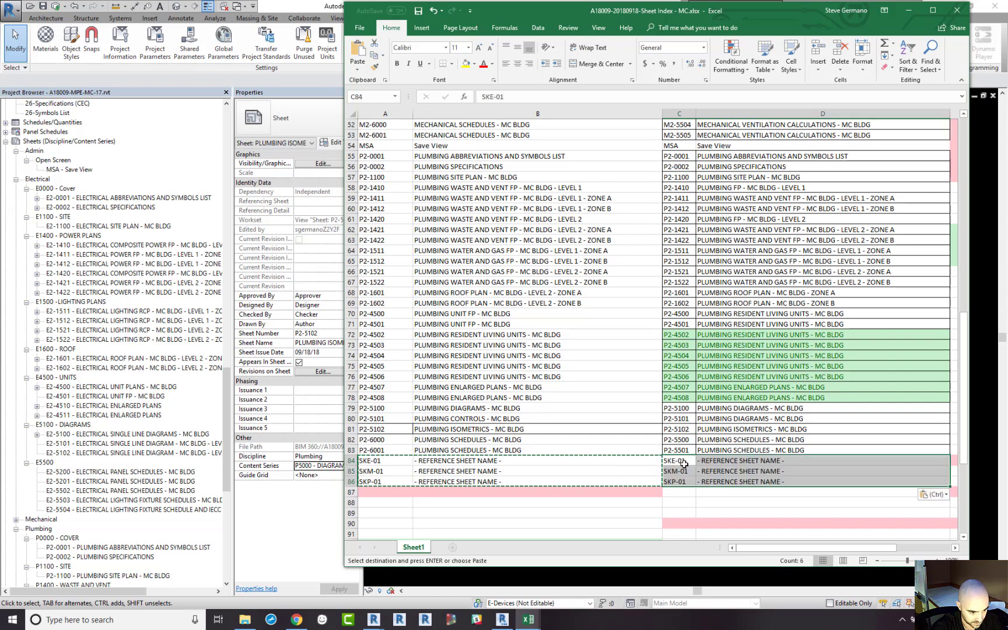
click(700, 491)
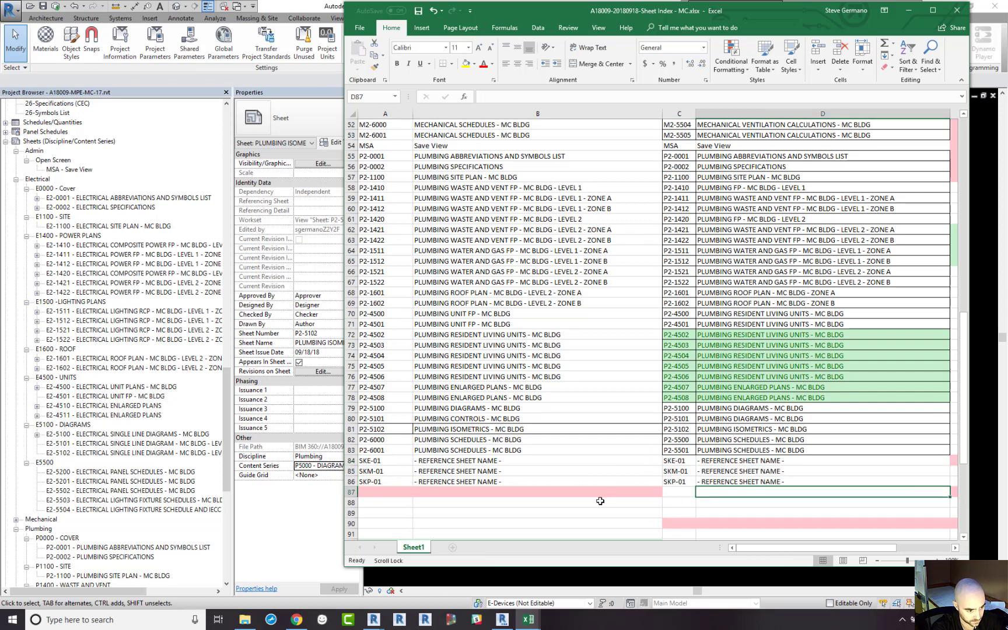
Delete columns A and B holding the exported sheet list, keeping only the New/Updated list.
scroll(600, 501, down, 7)
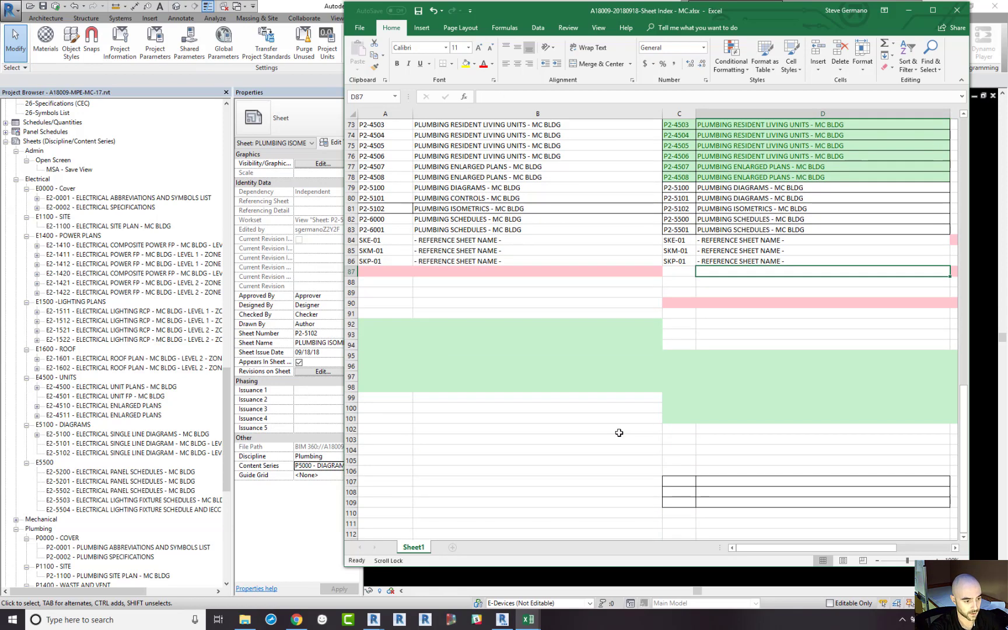
scroll(618, 432, down, 6)
scroll(618, 432, up, 20)
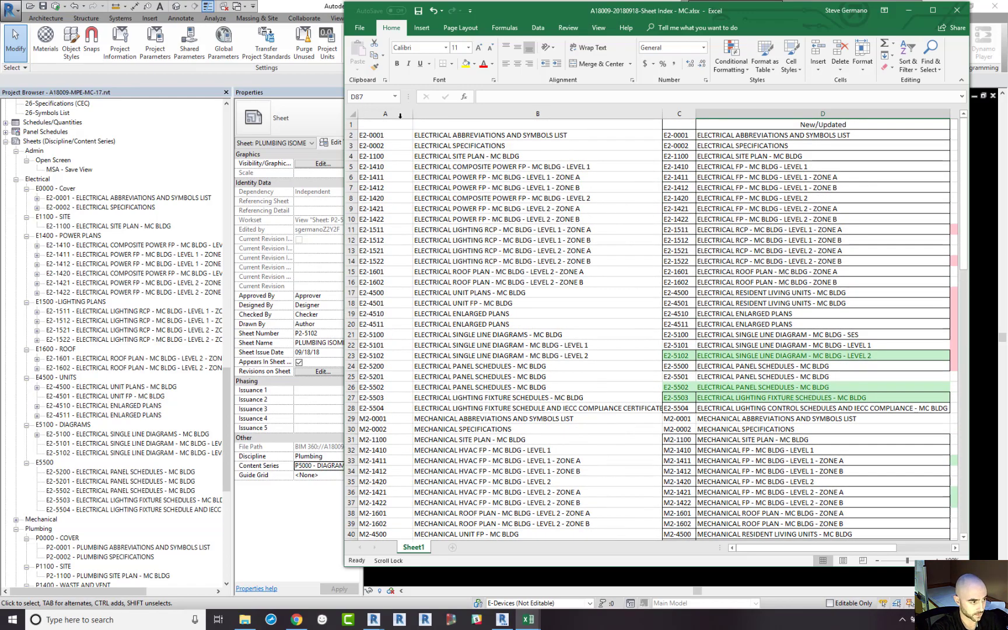
drag(400, 115, 479, 116)
right_click(479, 117)
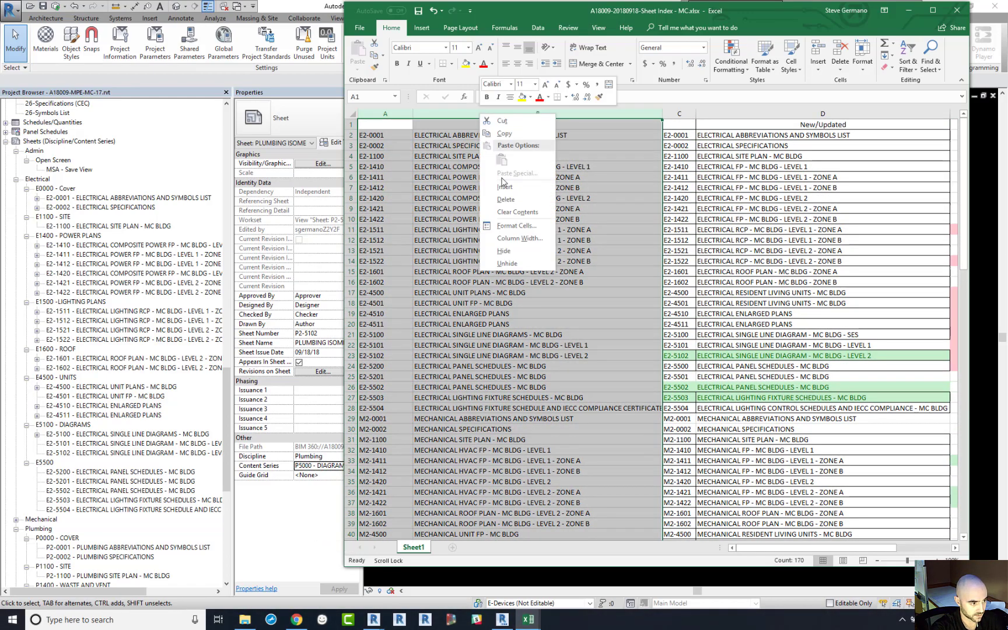
click(505, 199)
click(584, 145)
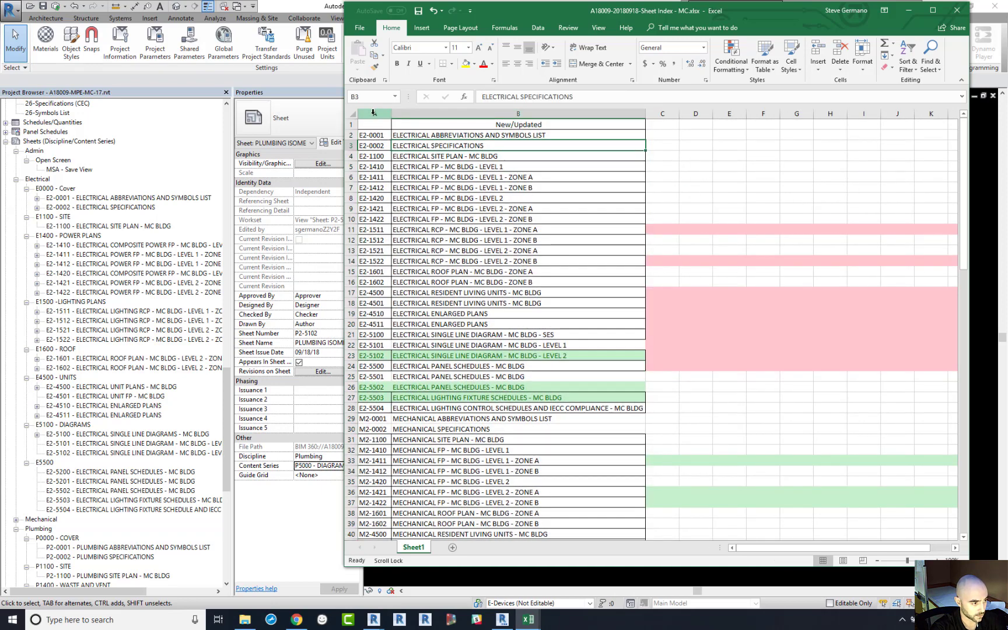
Insert an empty column before the sheet numbers and save the workbook.
right_click(373, 112)
click(394, 188)
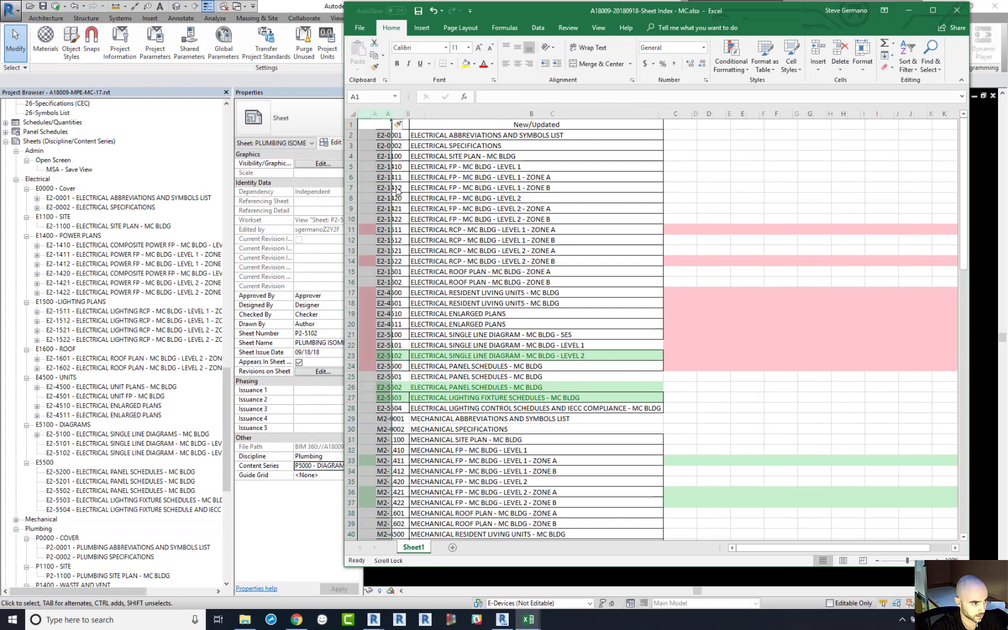
drag(410, 138, 583, 252)
click(695, 136)
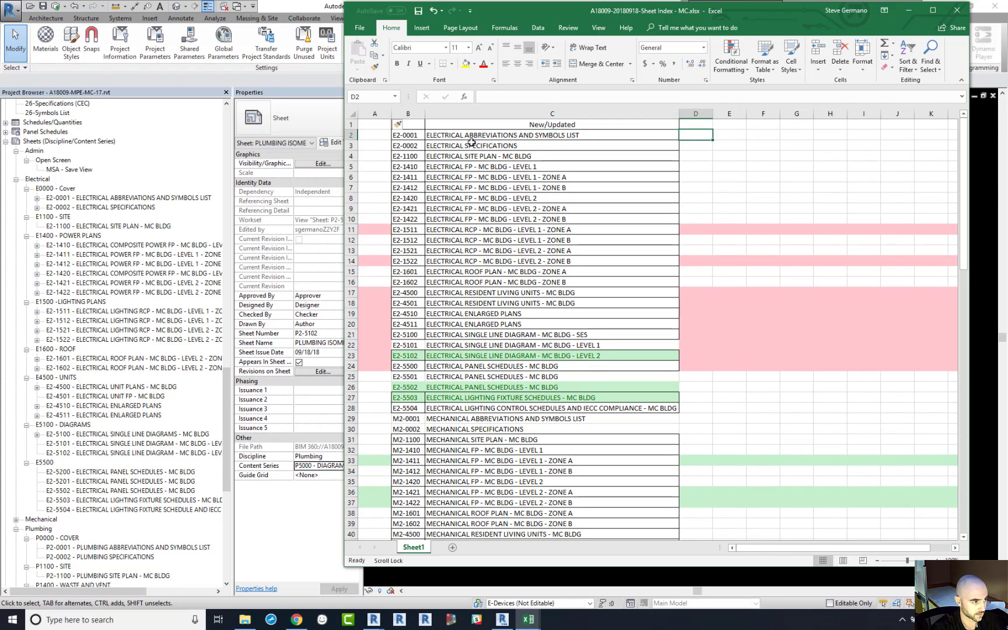
click(418, 10)
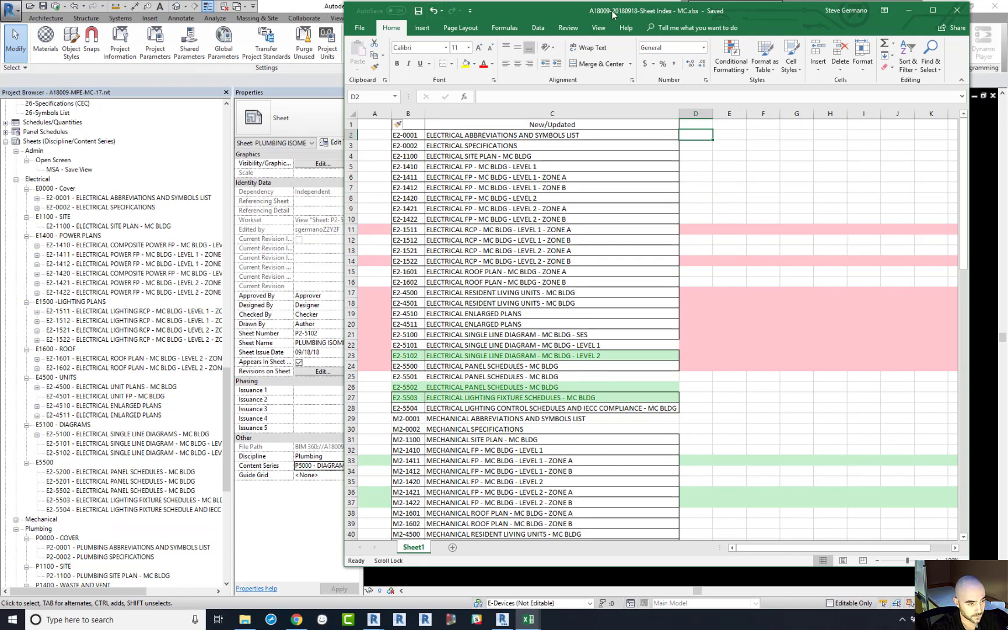
Start saving the workbook under a new location and browse to the PRJ folder on the F: drive.
click(359, 27)
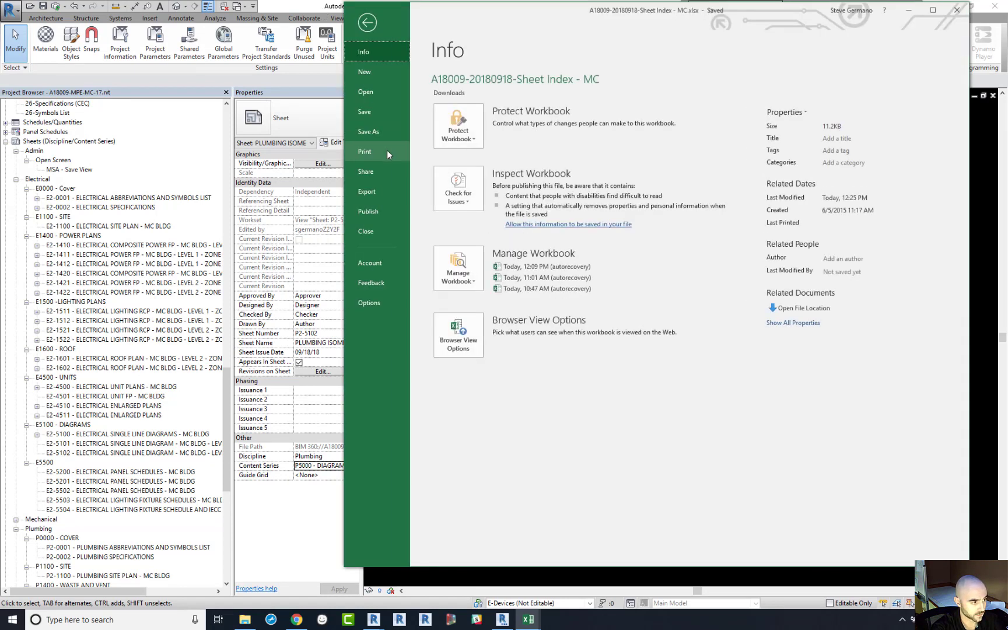
click(383, 136)
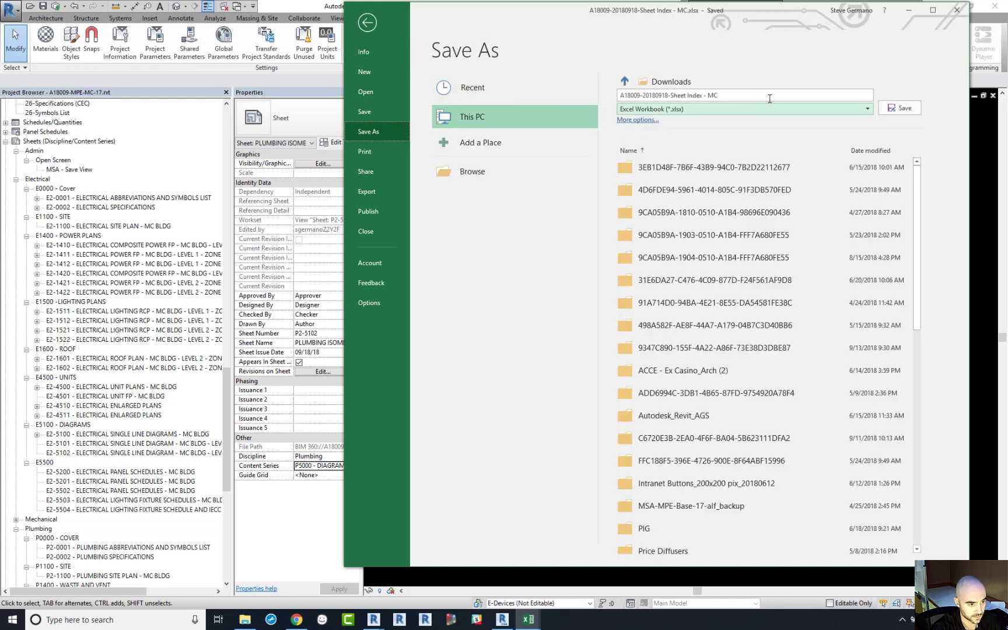
click(865, 95)
click(629, 81)
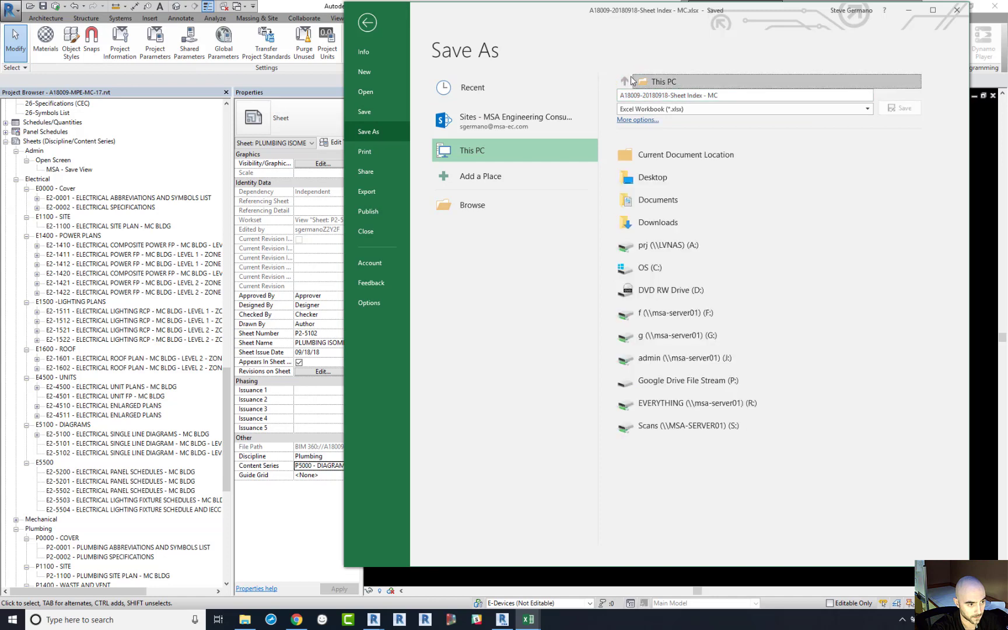
click(644, 320)
click(648, 212)
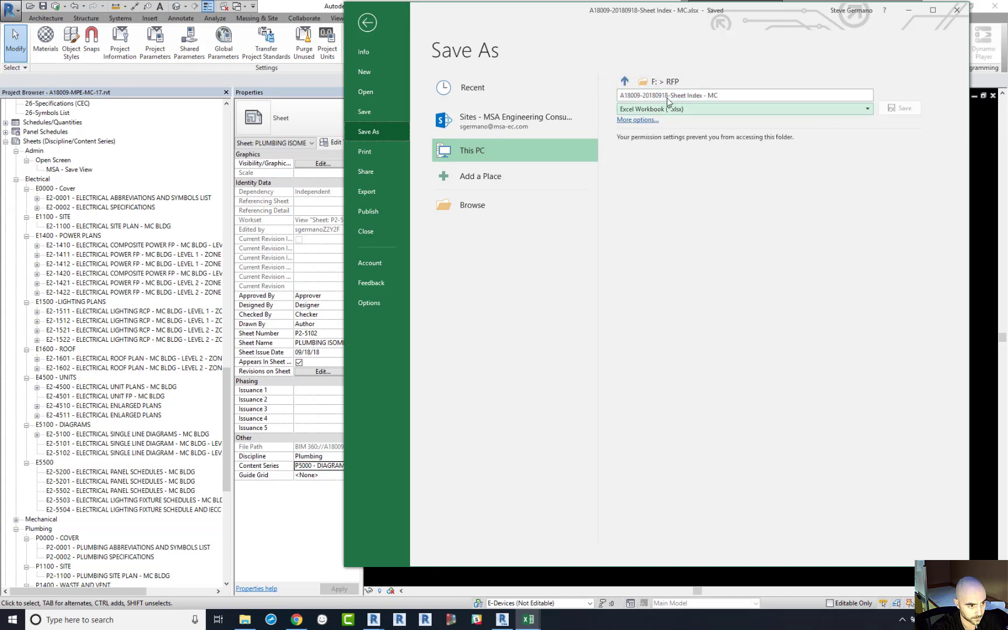
click(625, 83)
click(658, 192)
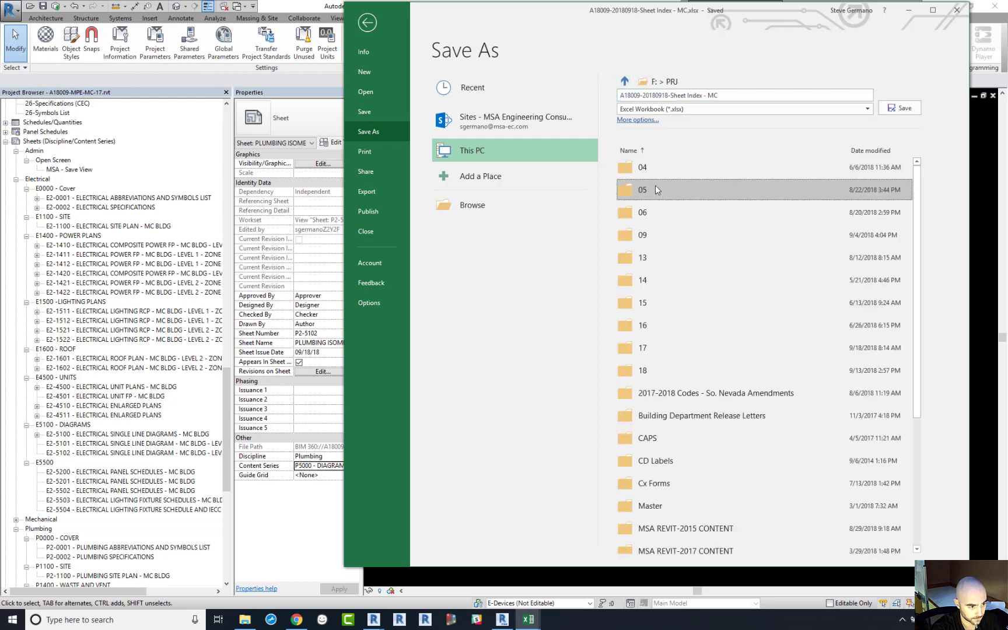
scroll(655, 186, down, 3)
click(645, 275)
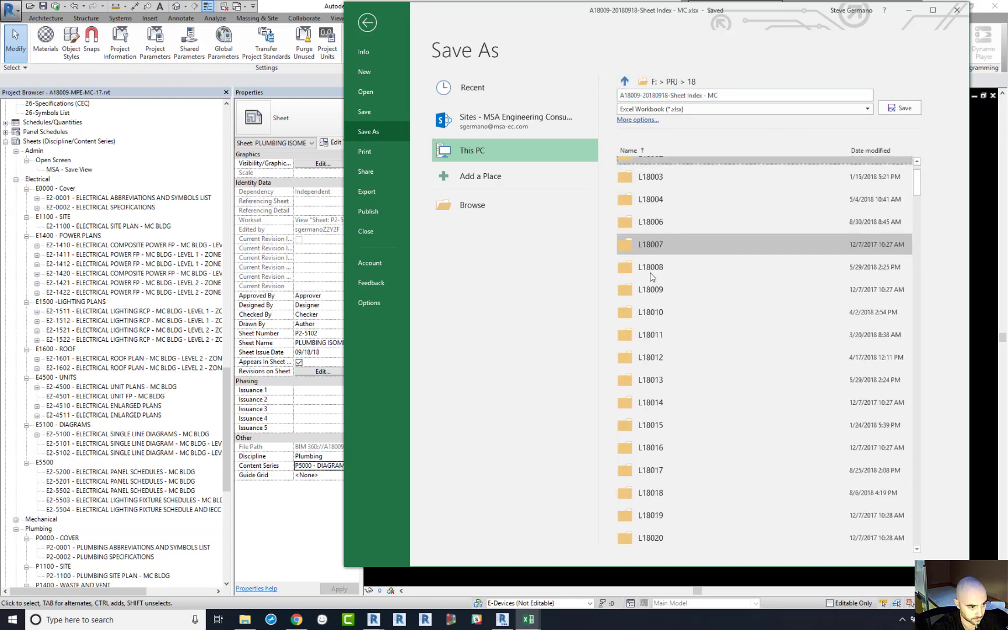
scroll(906, 227, down, 15)
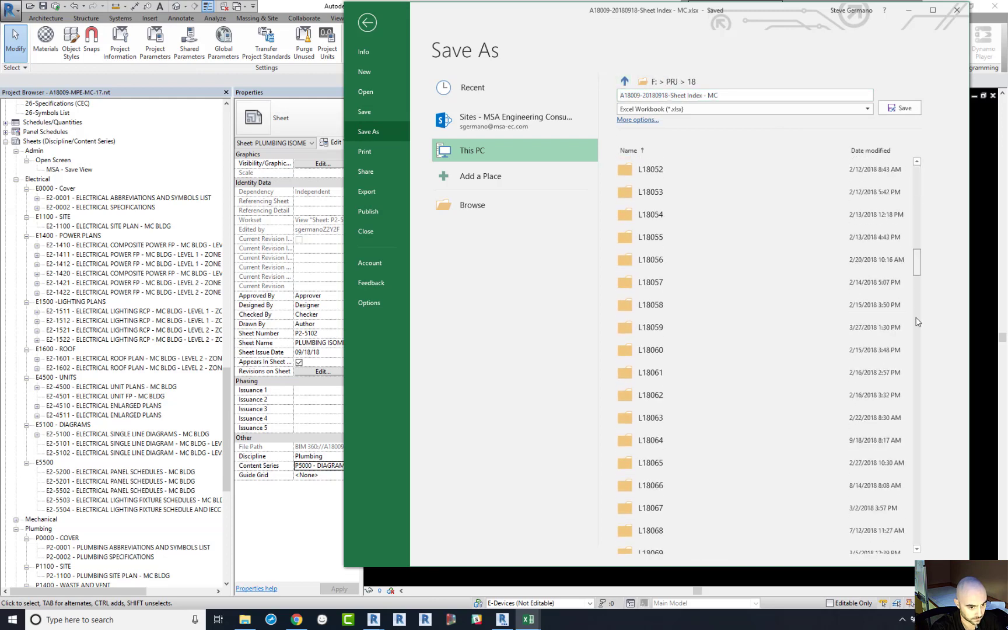
scroll(918, 408, down, 10)
click(698, 464)
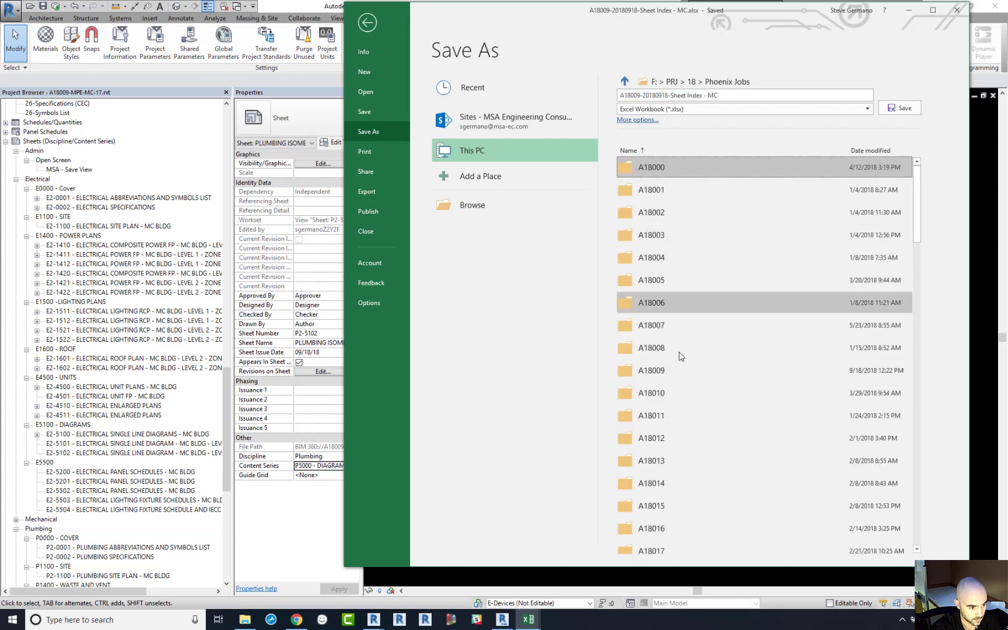
double_click(675, 375)
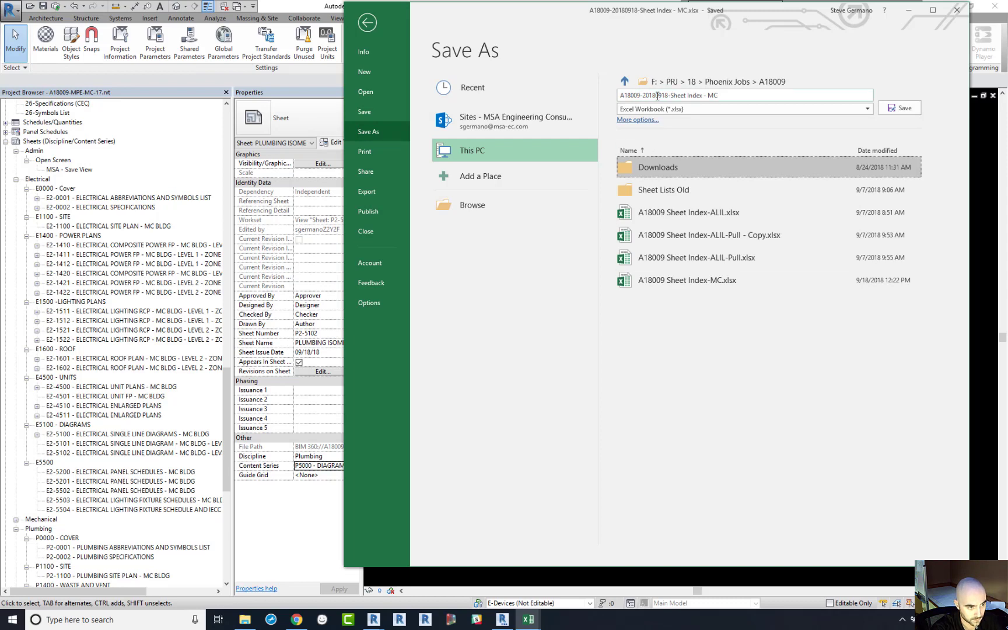
click(897, 108)
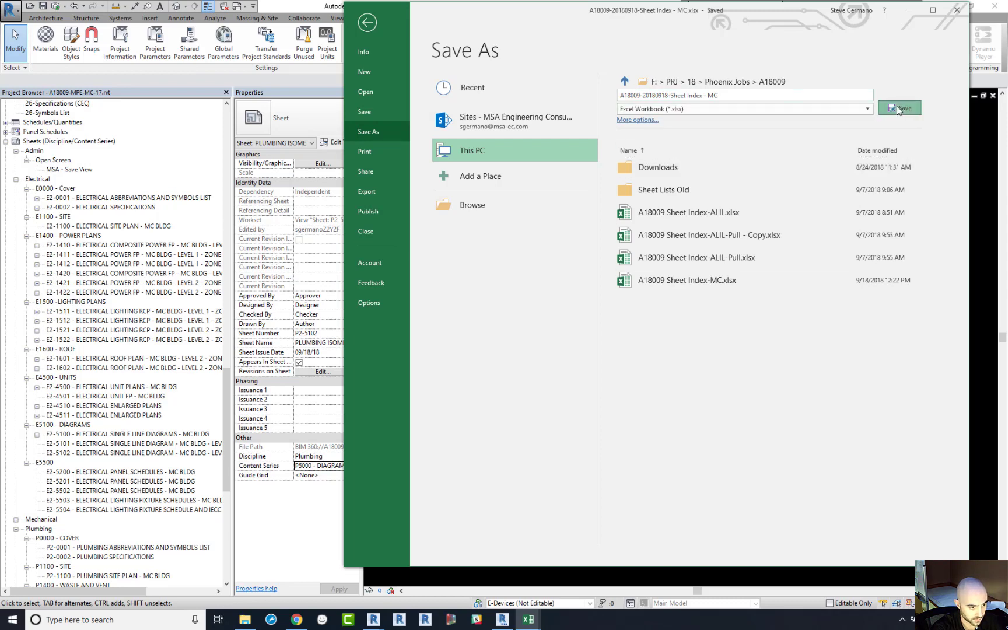
click(956, 10)
click(631, 11)
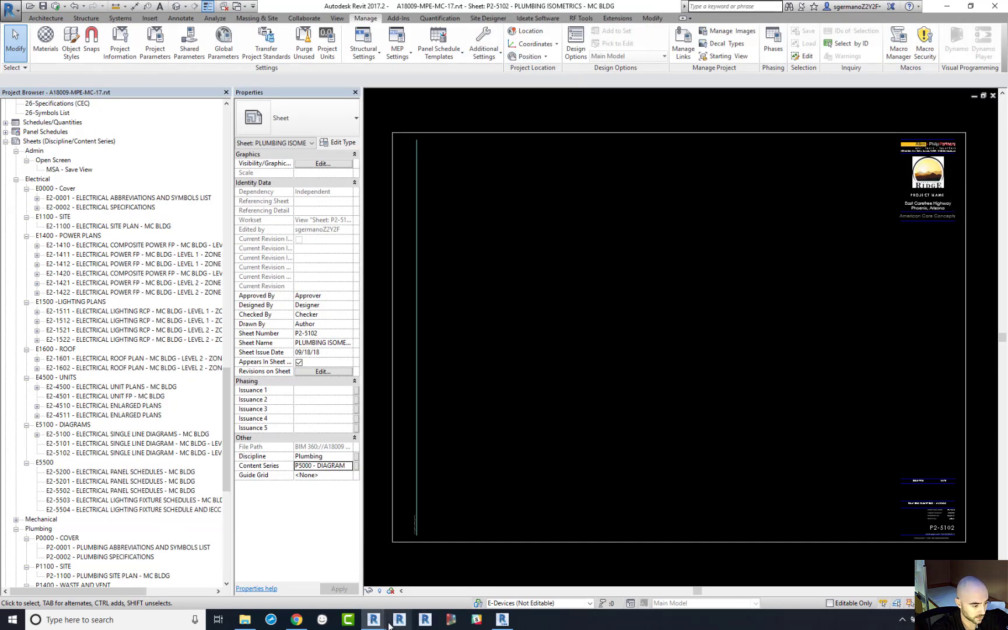
Switch to Dynamo and close the Sheet Renumbering graph.
mouse_move(374, 619)
click(414, 580)
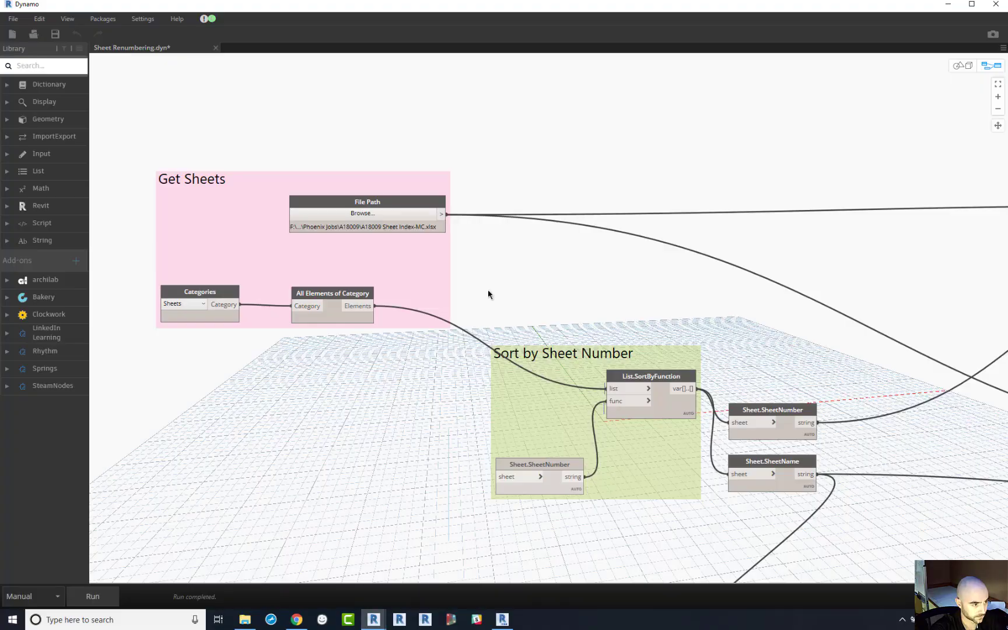
click(216, 47)
click(495, 334)
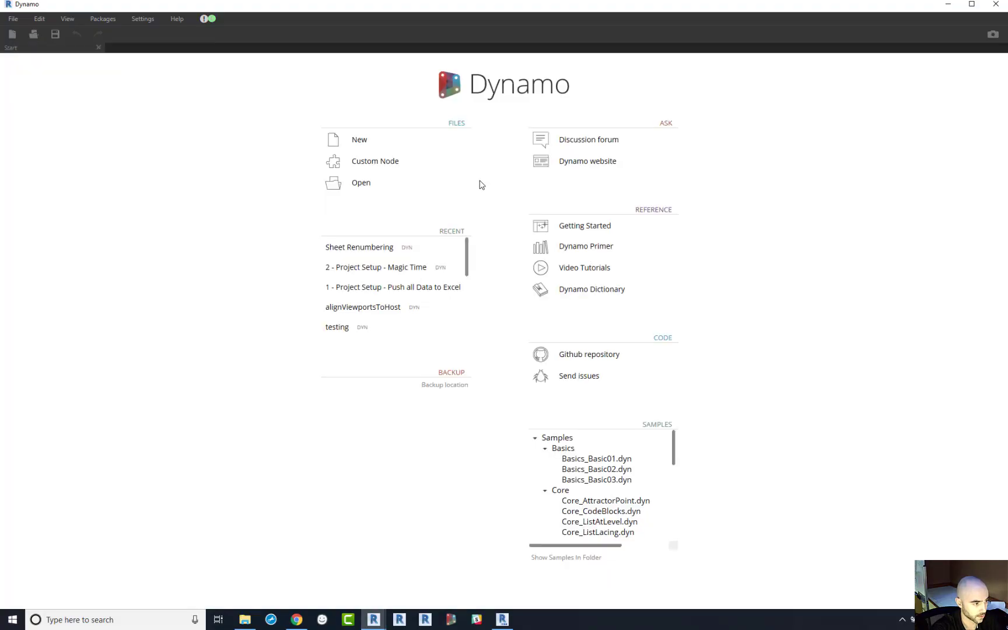
Open Sheet Renumbering - from Excel.dyn from Google Drive's Team Drives > MSA DTG > Alpha > Dynamo > Batch Renumber and Rename Sheets.
click(365, 185)
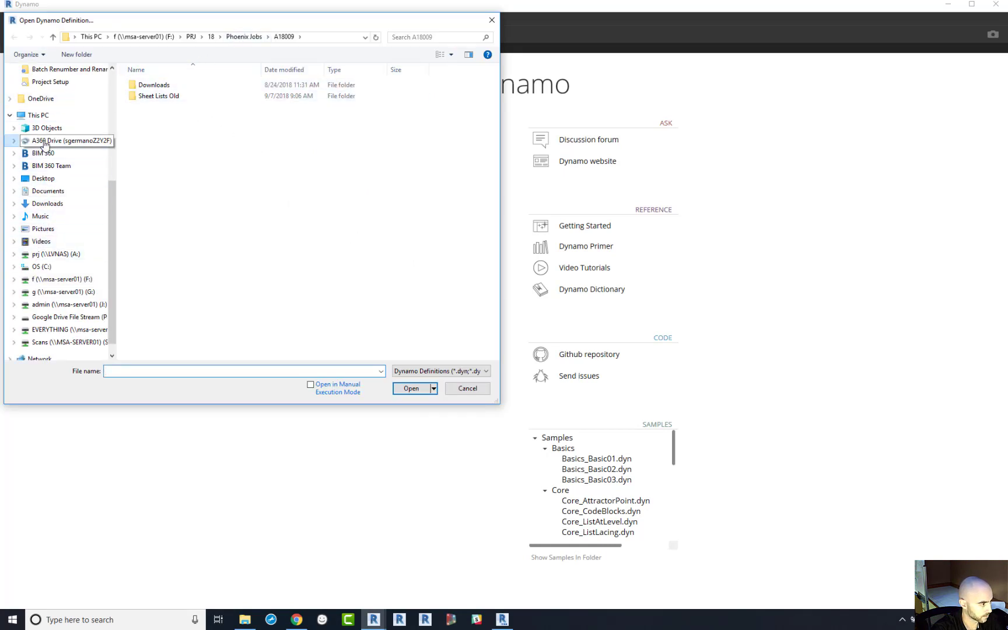
scroll(44, 134, up, 3)
click(49, 117)
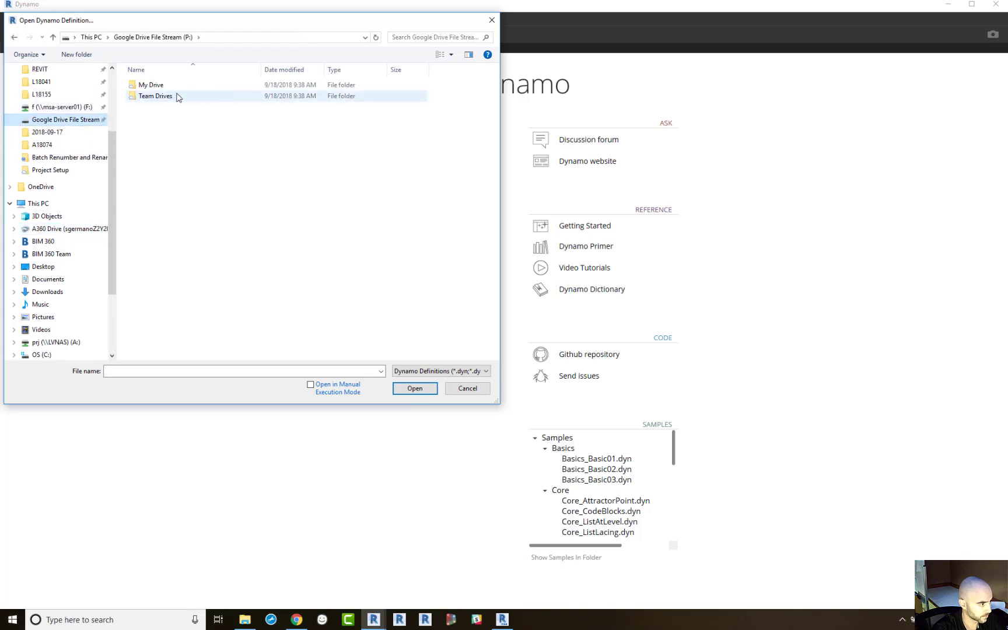
double_click(175, 96)
double_click(153, 107)
double_click(169, 98)
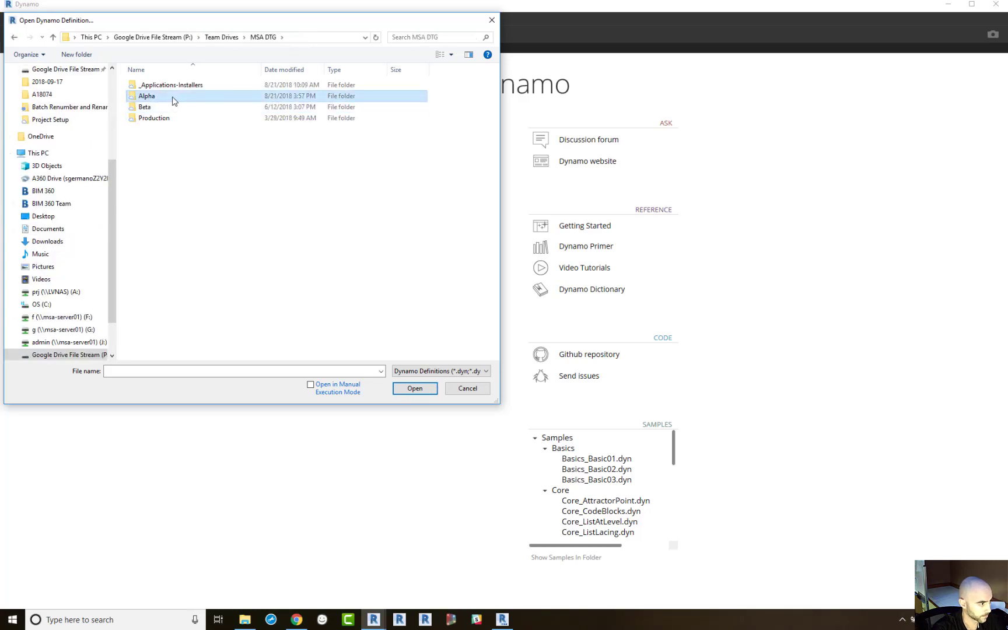
double_click(162, 109)
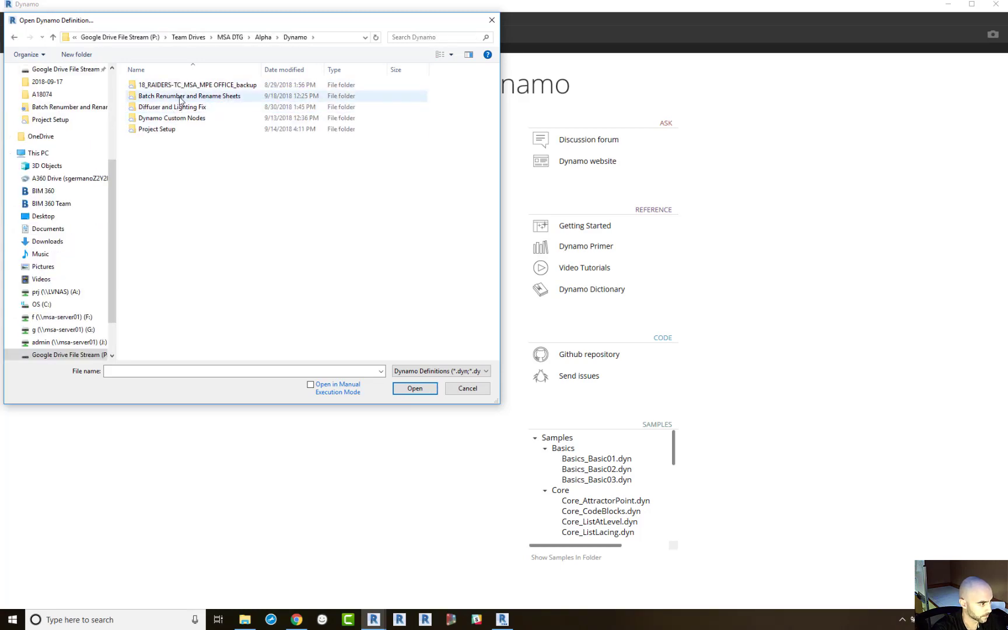
double_click(192, 97)
click(148, 86)
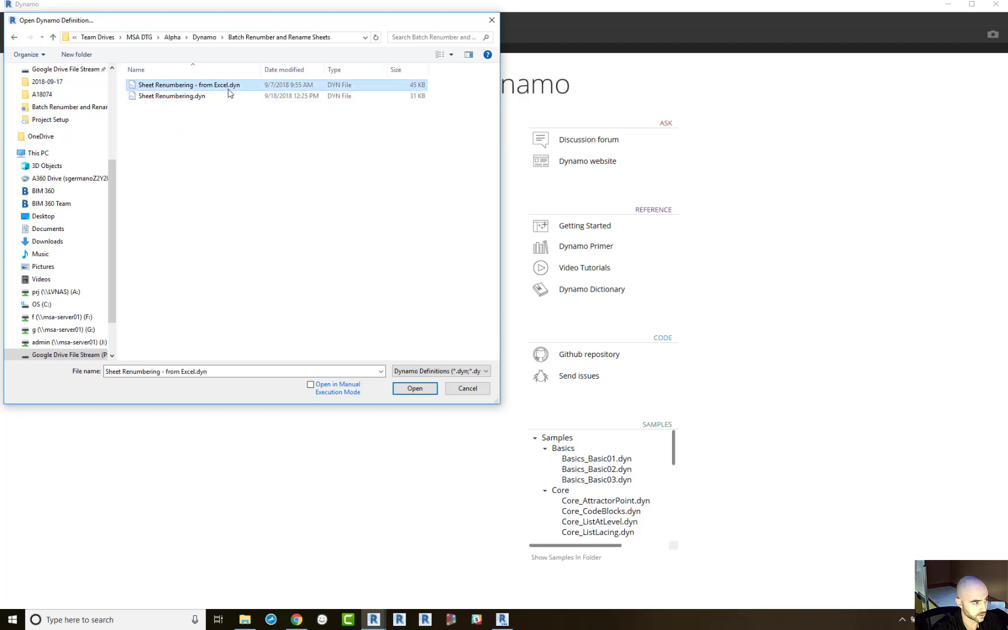
click(417, 389)
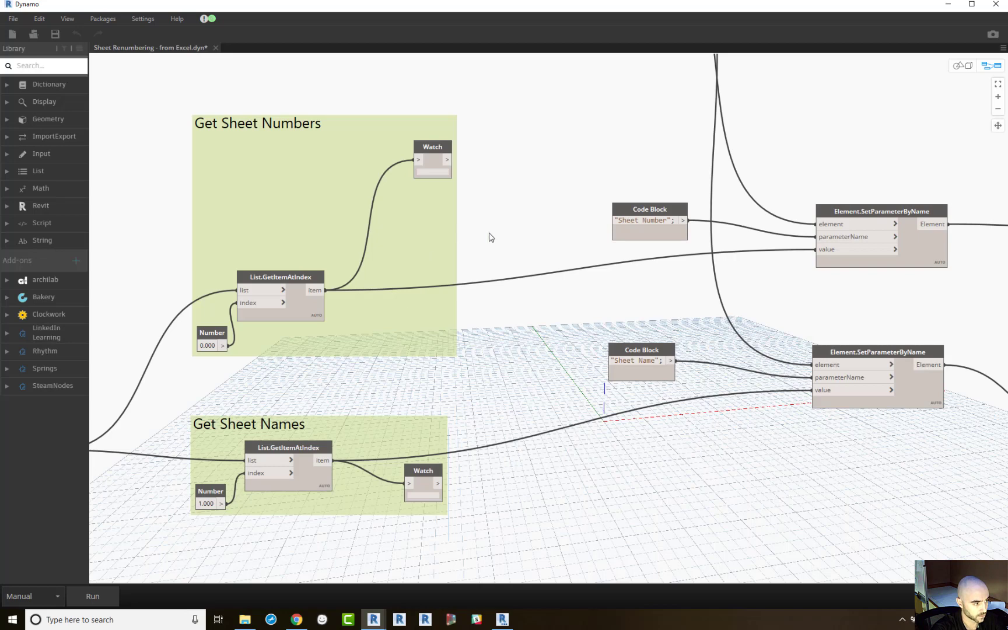
scroll(501, 236, down, 3)
drag(223, 260, 470, 269)
scroll(388, 257, down, 3)
scroll(245, 344, up, 6)
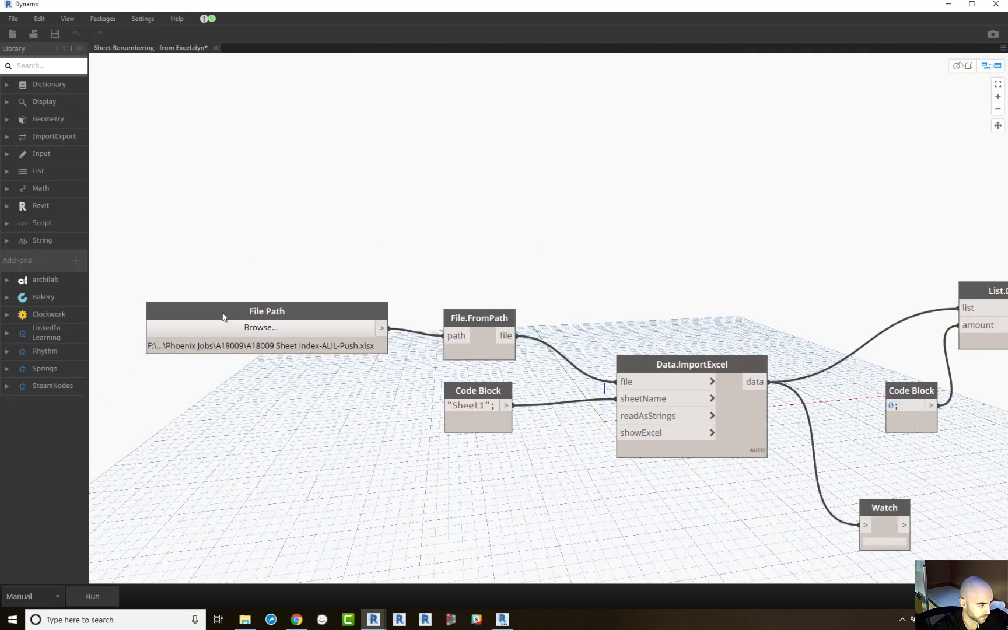
click(231, 335)
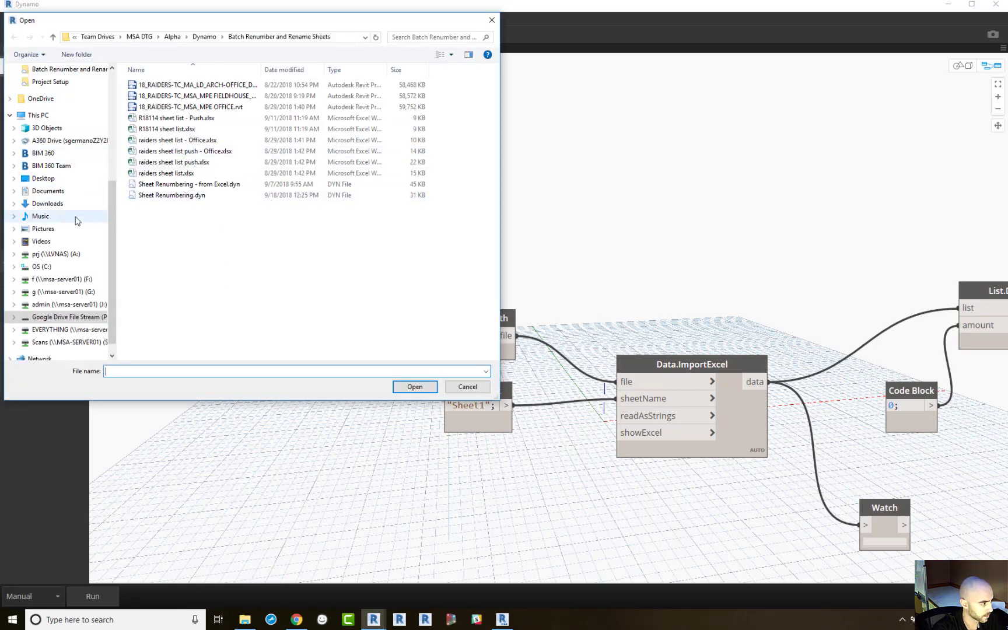
click(63, 279)
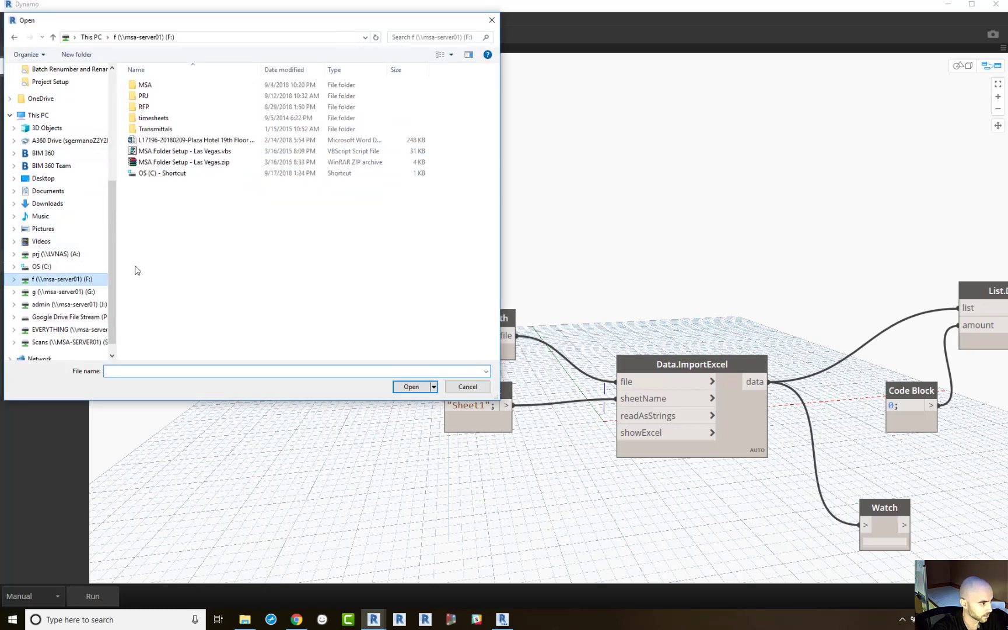
double_click(143, 95)
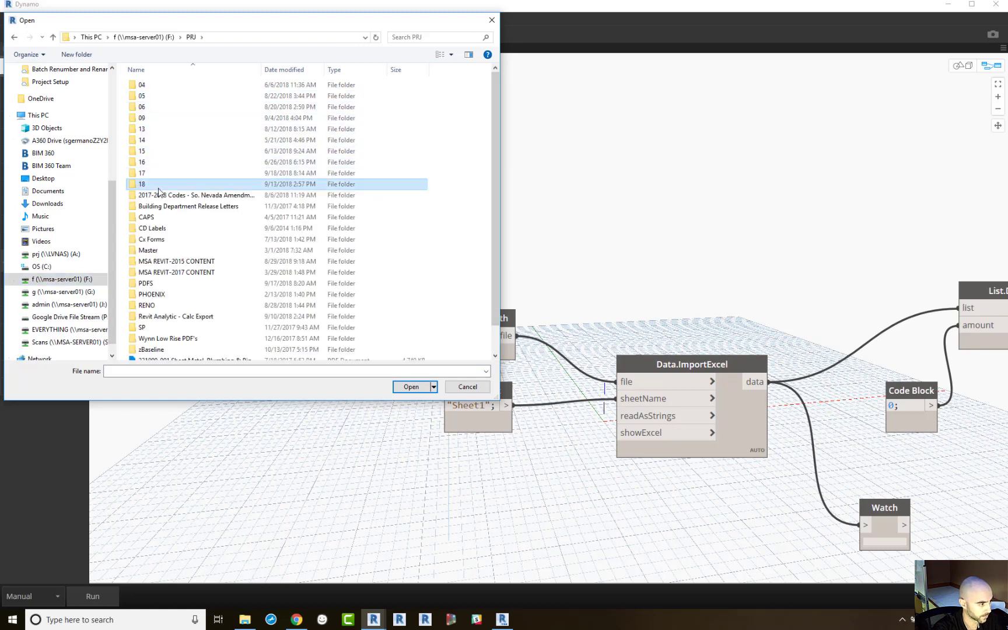
double_click(192, 183)
drag(499, 88, 493, 344)
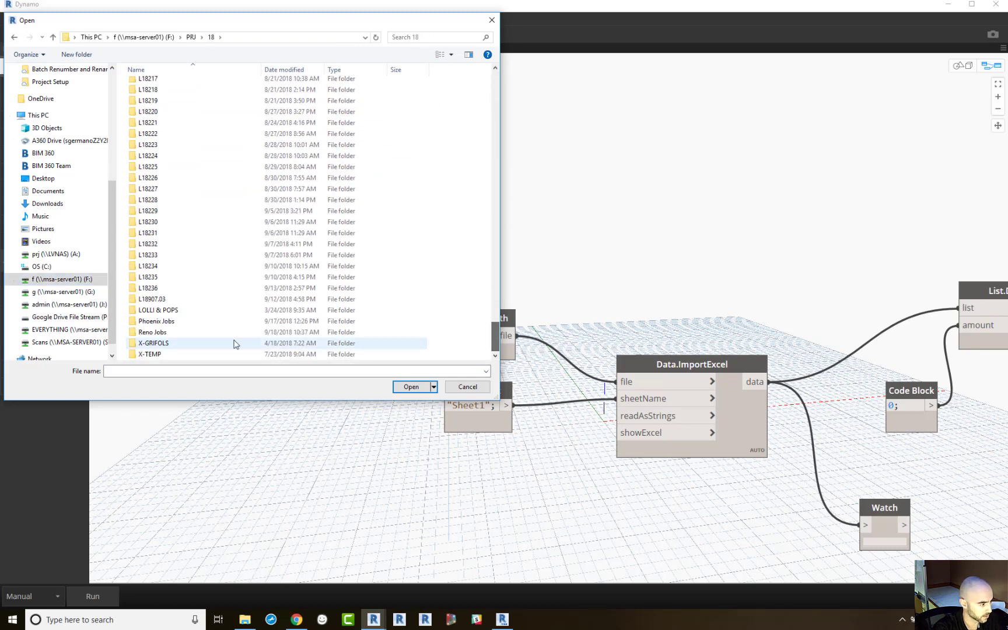
double_click(154, 322)
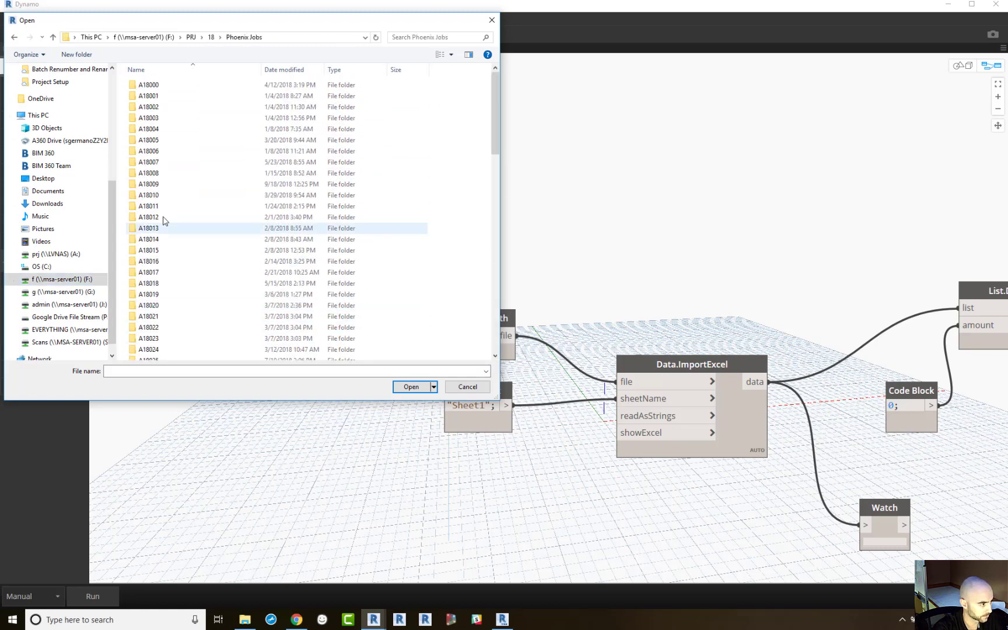
double_click(160, 183)
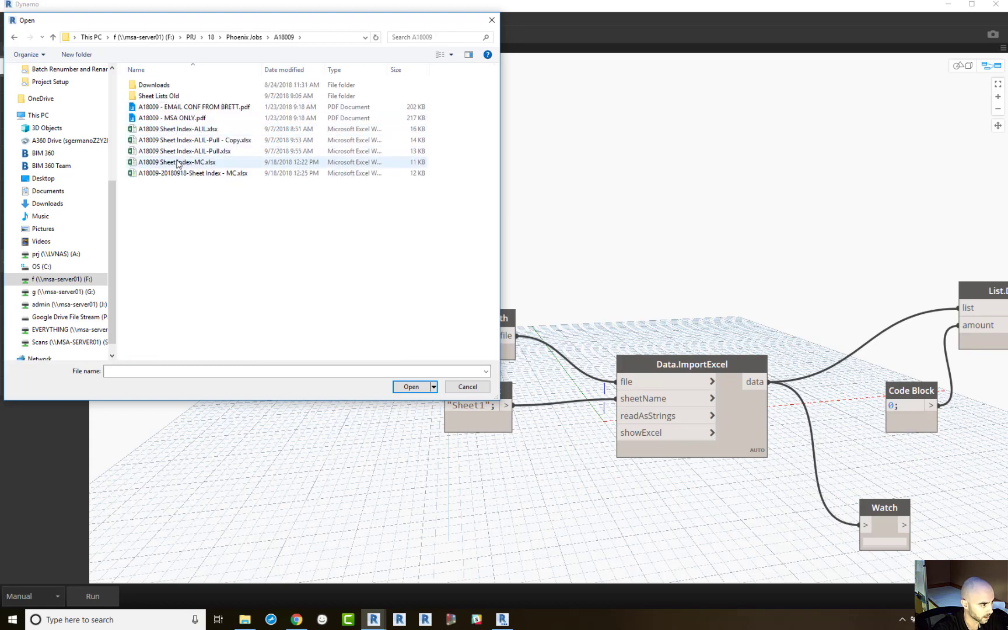
click(166, 174)
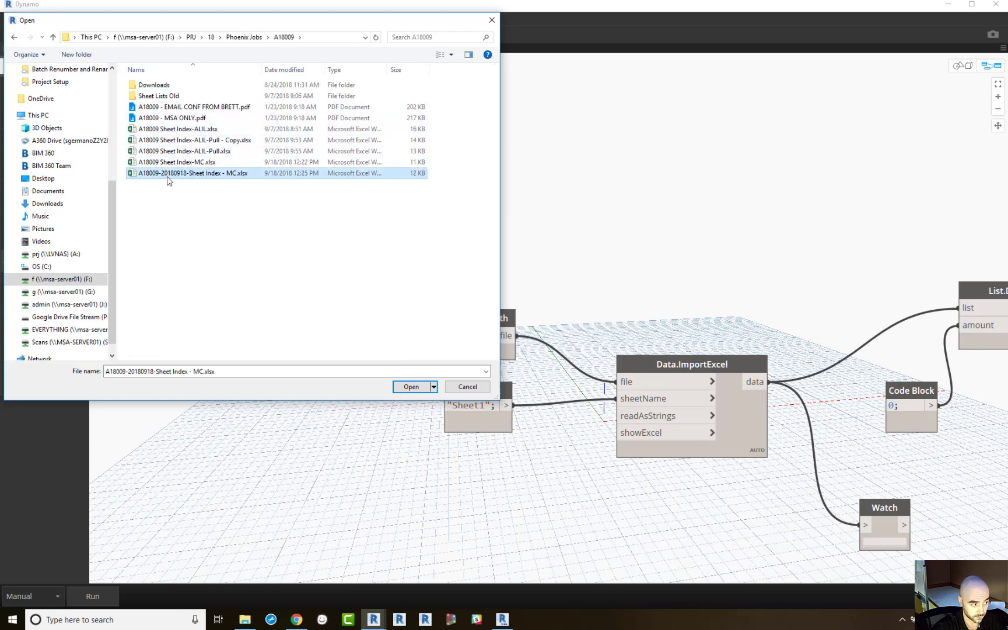
click(405, 387)
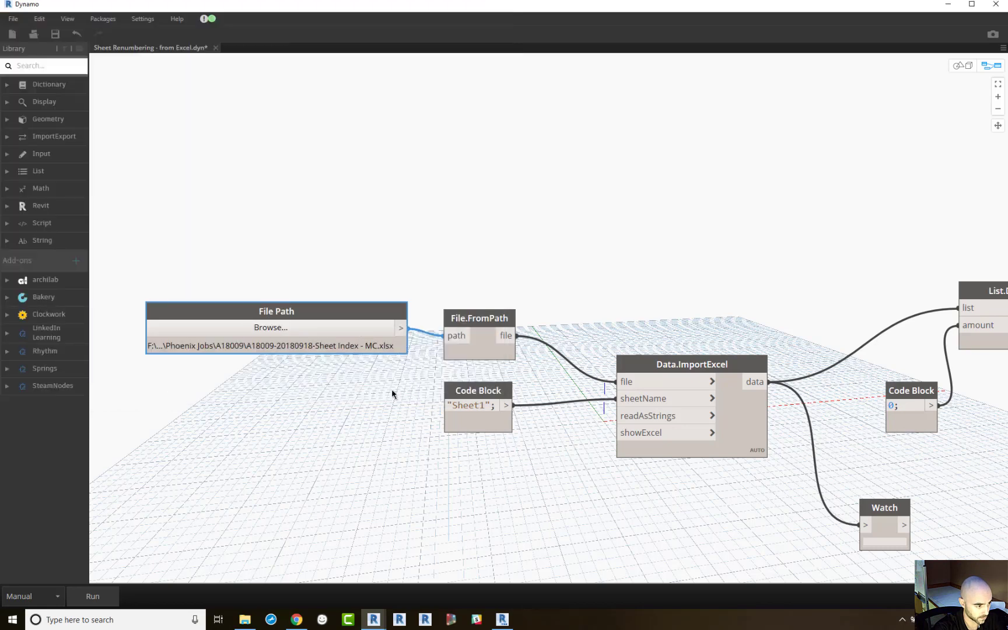
Save the Sheet Renumbering - from Excel graph and restore the Dynamo window so the Revit Project Browser stays visible beside it.
click(56, 35)
drag(277, 5, 411, 36)
double_click(411, 36)
double_click(416, 7)
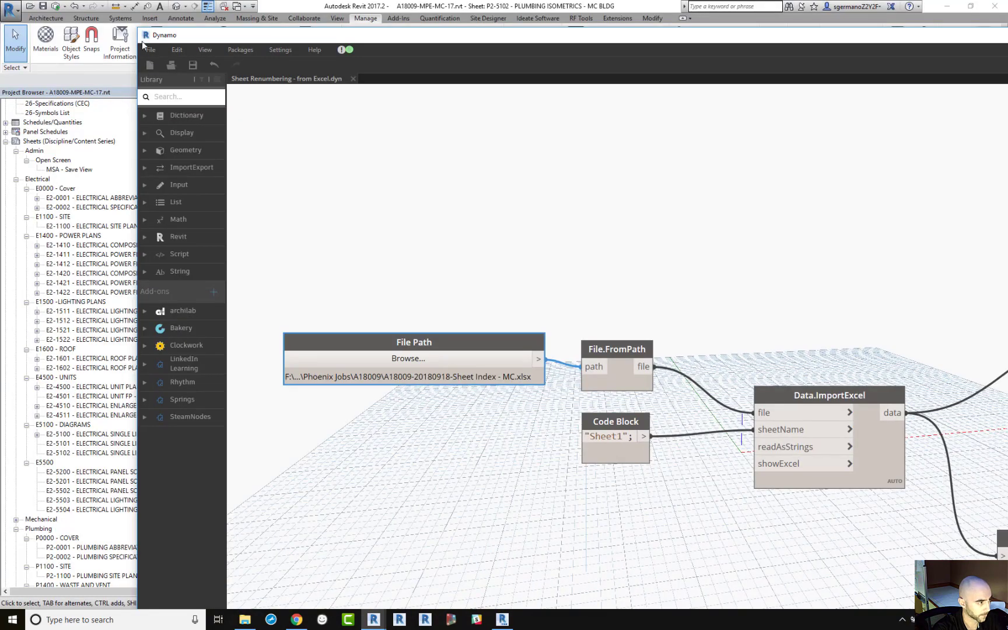
drag(136, 27, 574, 107)
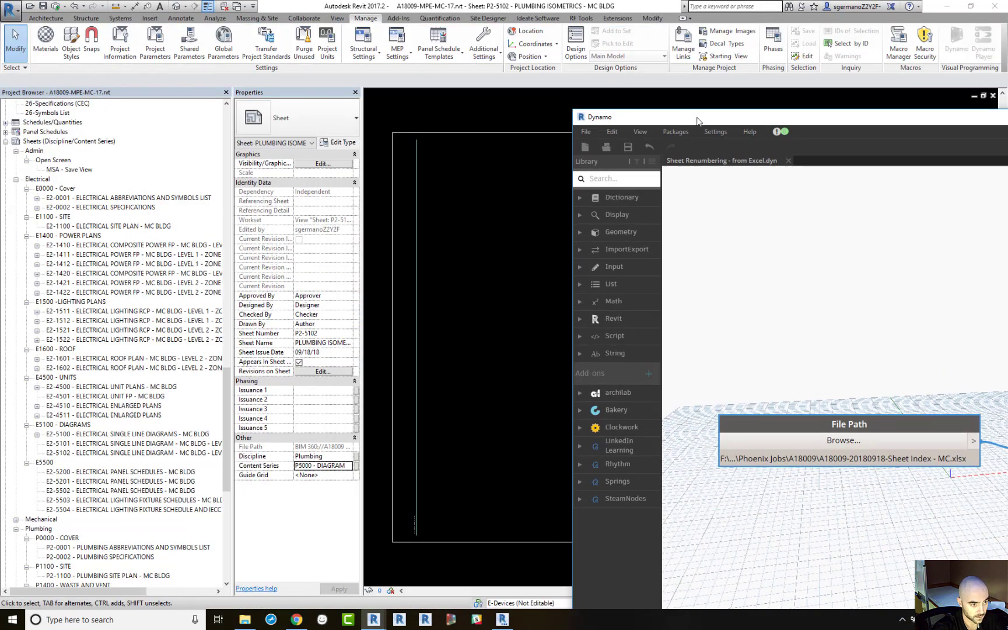
drag(720, 114, 549, 80)
Save the Revit model and synchronize it with central using the comment PRE-UPDATED SHEET RENUMBERING.
click(459, 8)
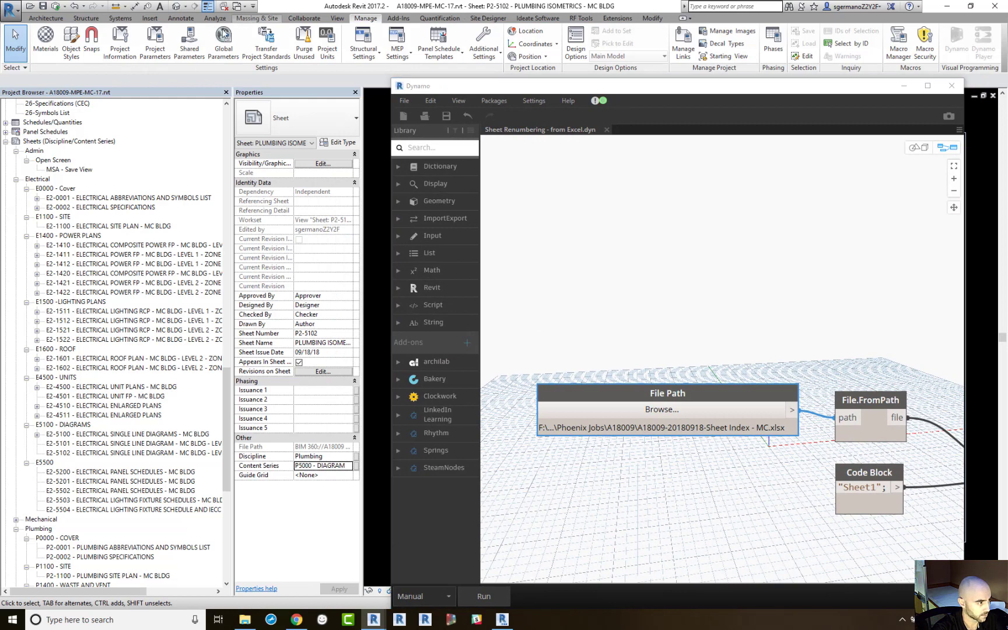
click(41, 9)
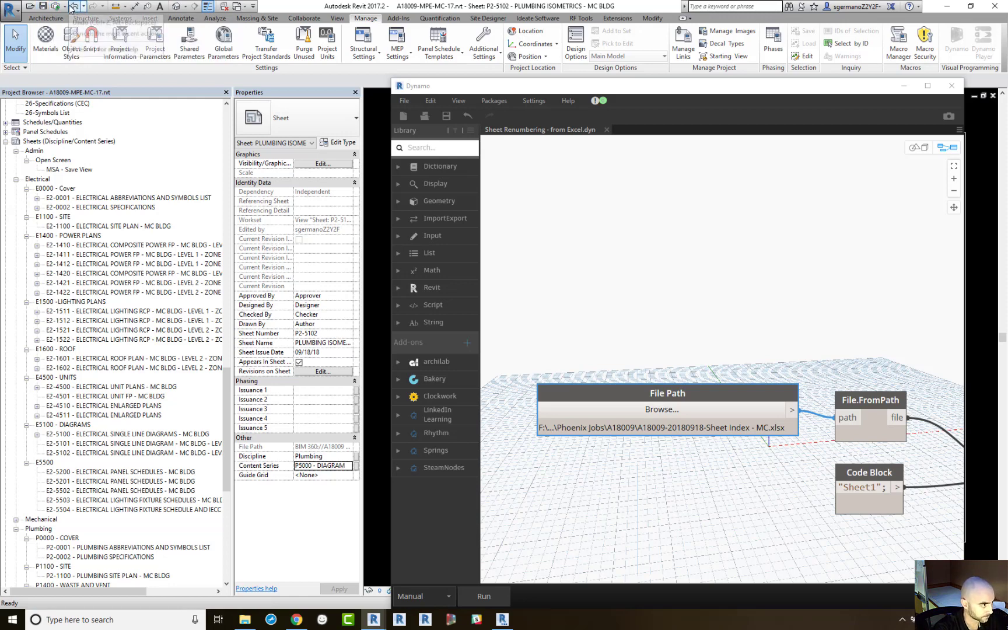
click(83, 6)
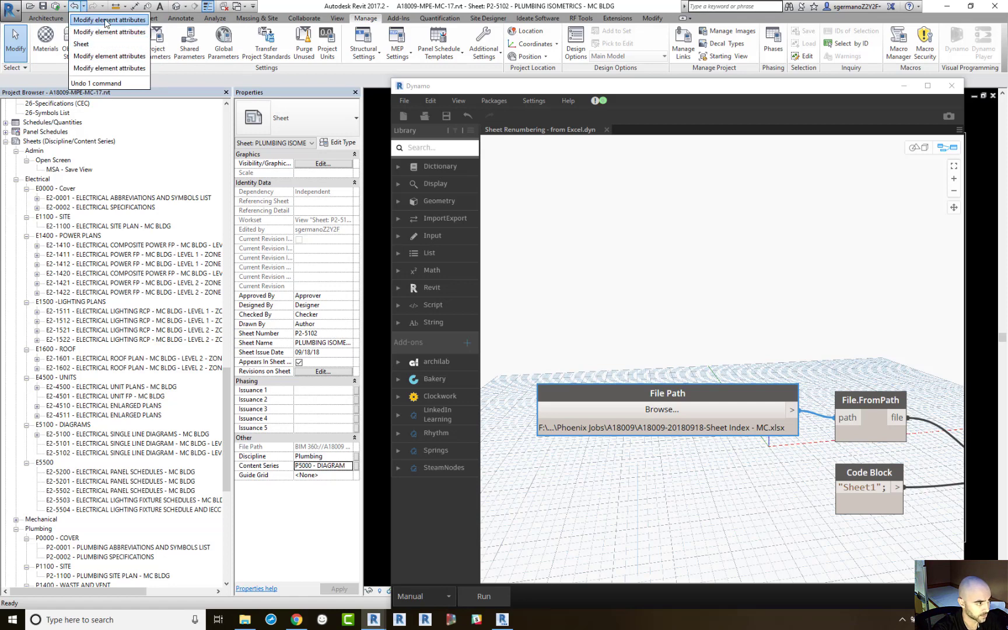
click(279, 9)
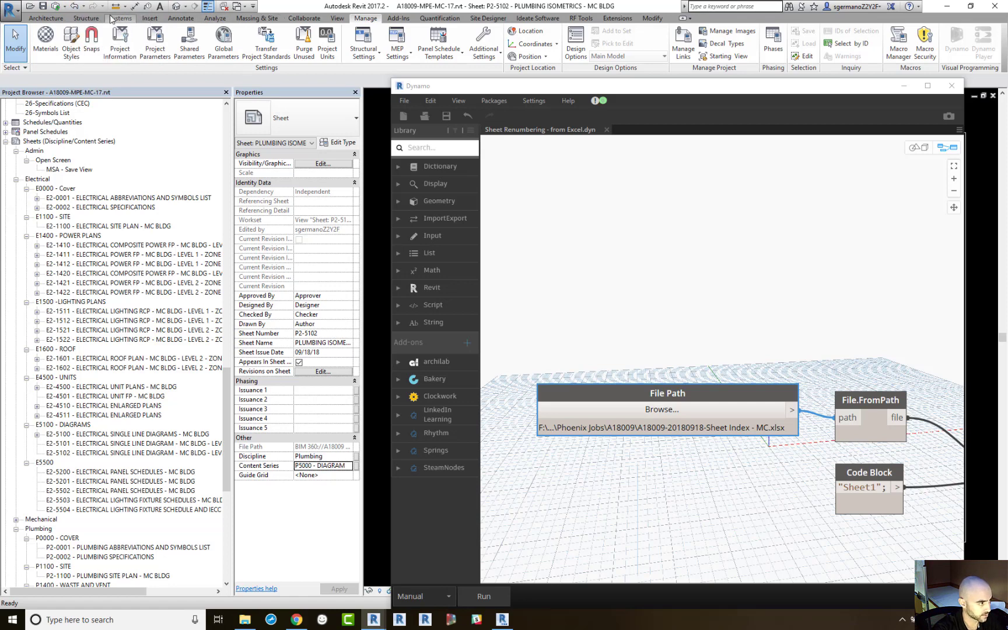
click(56, 7)
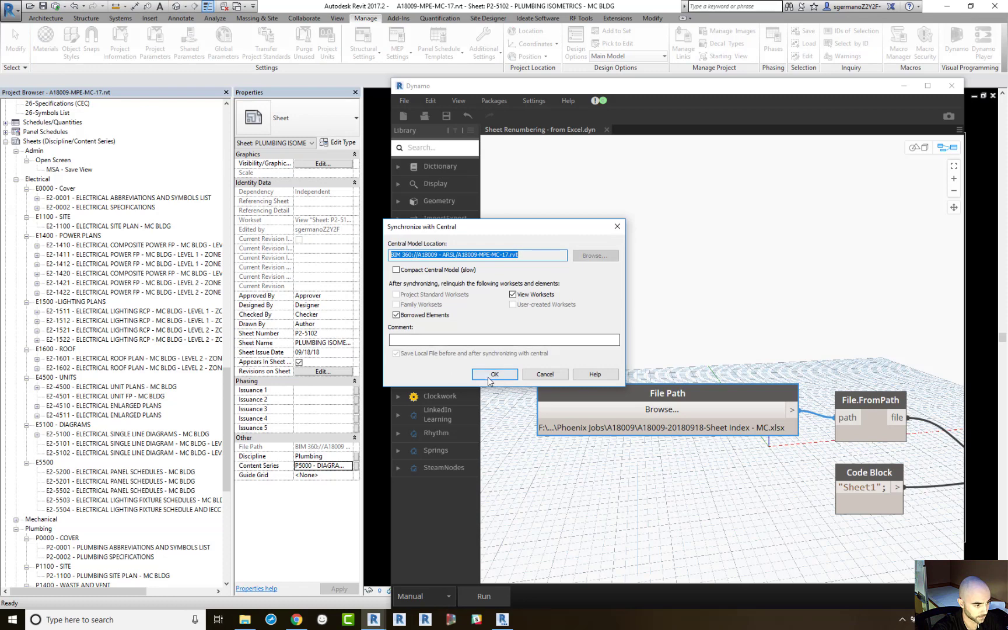
click(458, 340)
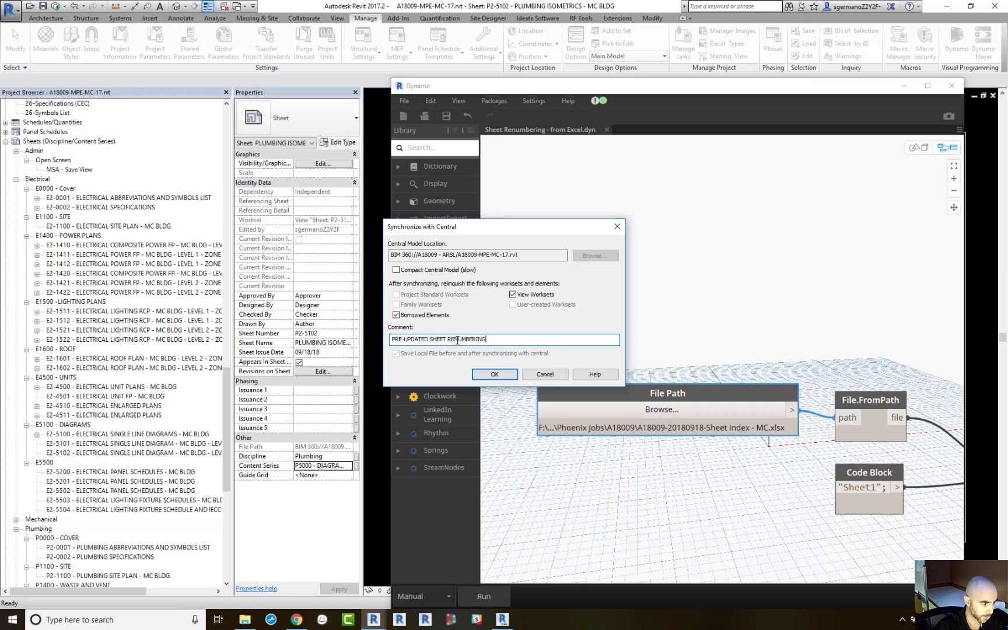
click(494, 373)
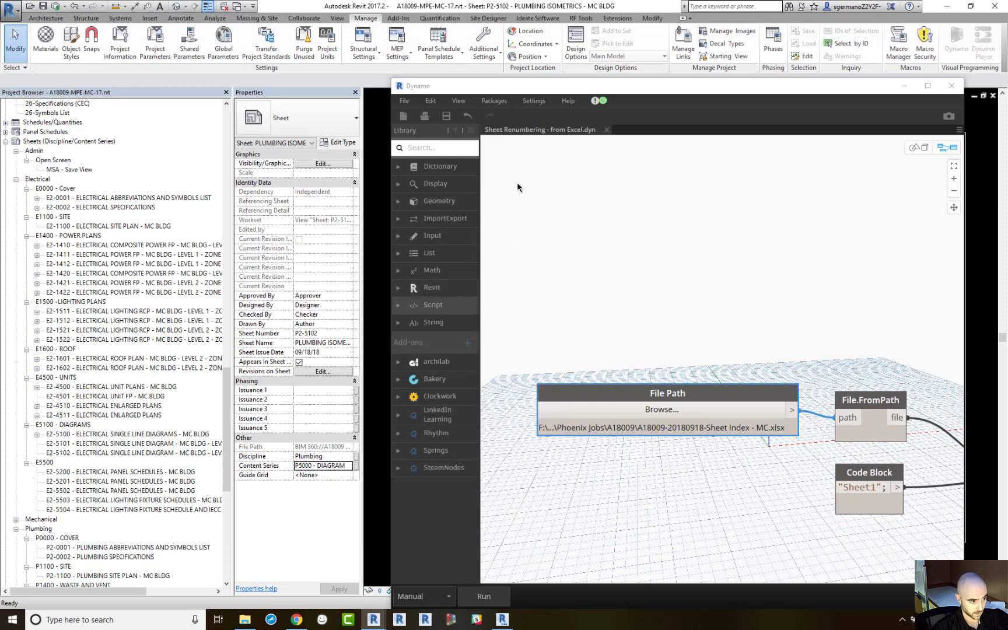
Examine the Dynamo graph from the Excel import through to the index numbers in the Get Sheet Numbers and Get Sheet Names groups.
drag(553, 94, 486, 35)
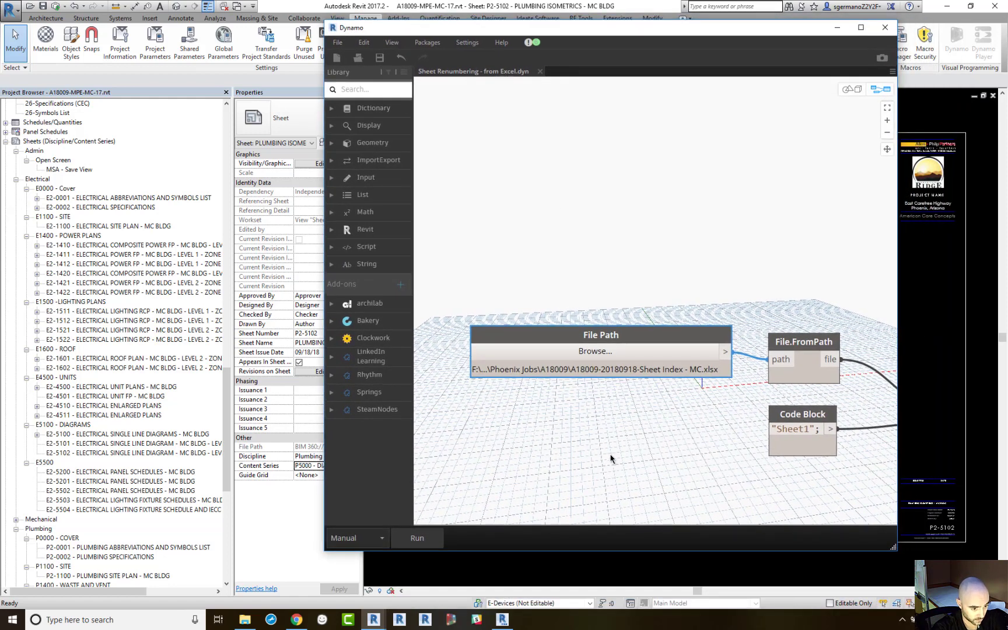
drag(847, 487, 659, 350)
drag(791, 369, 614, 384)
drag(684, 395, 516, 366)
drag(732, 345, 620, 402)
scroll(666, 343, down, 2)
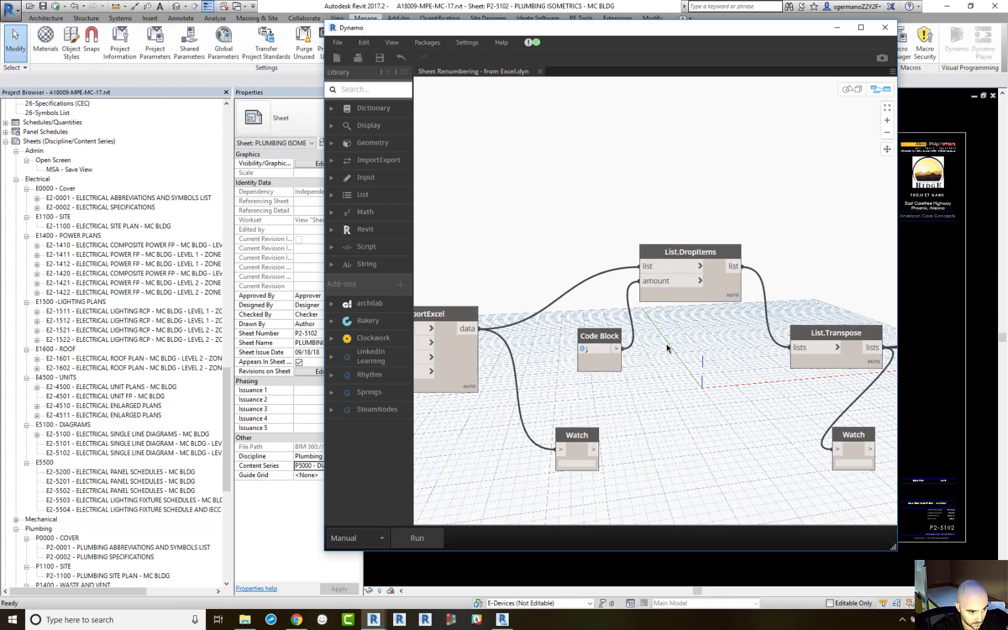
scroll(670, 342, down, 2)
scroll(674, 379, down, 5)
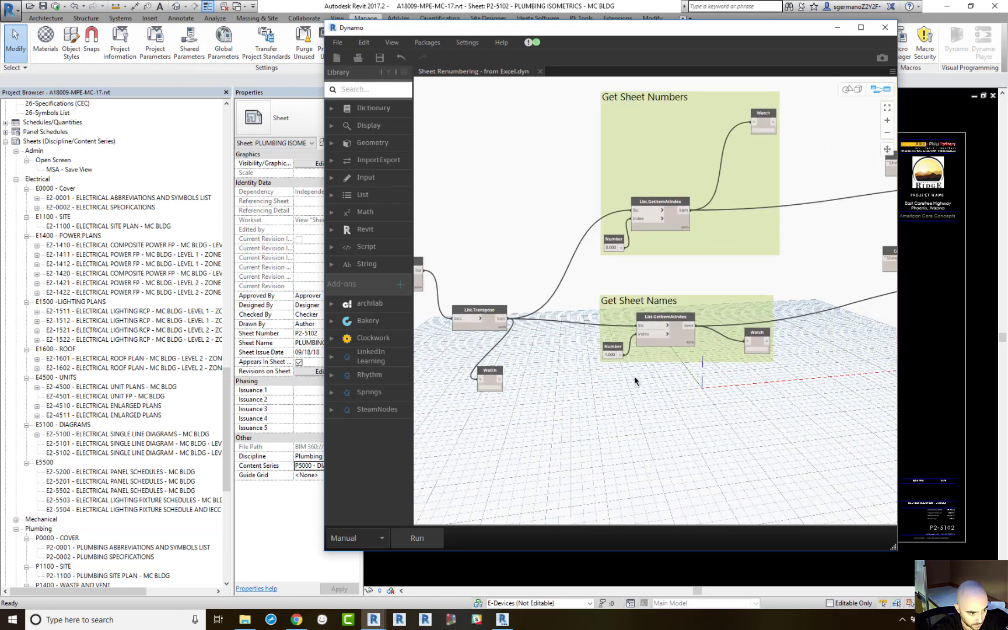
scroll(634, 380, up, 3)
drag(638, 237, 613, 333)
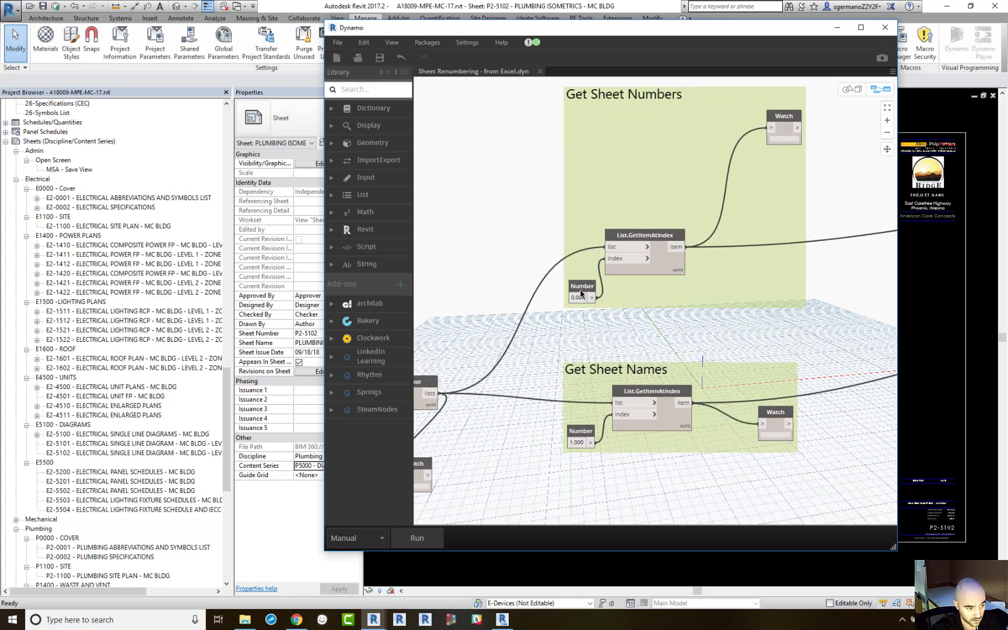
Check the column layout in A18009 Sheet Index-ALIL.xlsx and A18009 Sheet Index-ALIL-Pull - Copy.xlsx, closing each workbook.
click(244, 619)
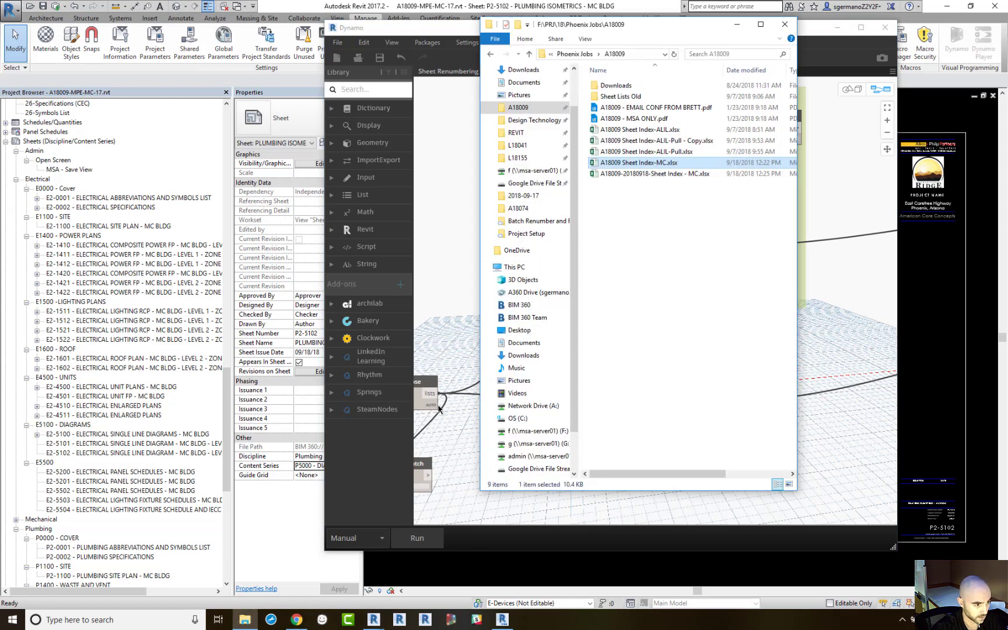
click(634, 130)
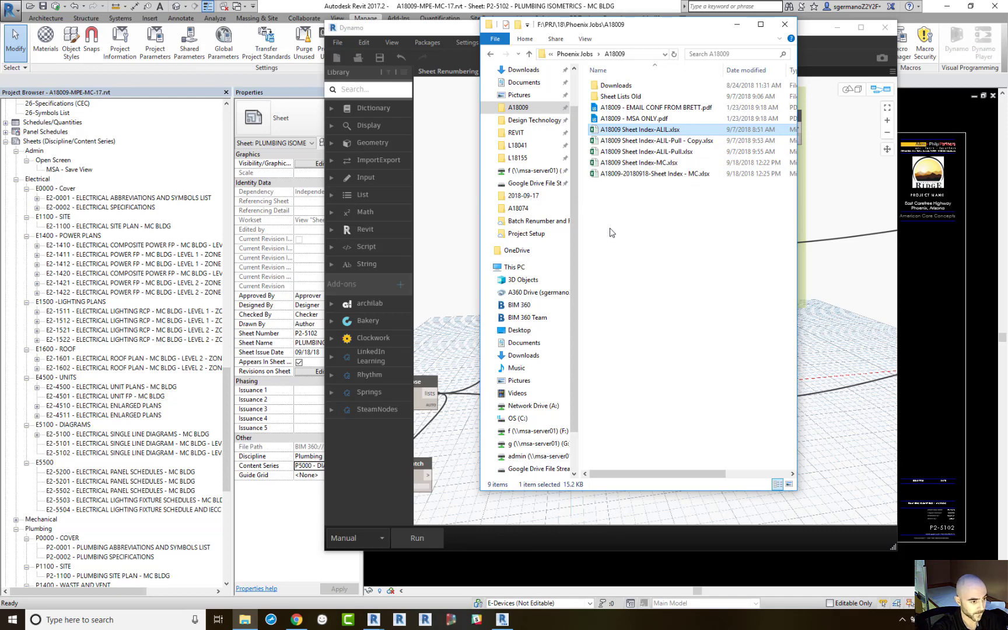
double_click(621, 131)
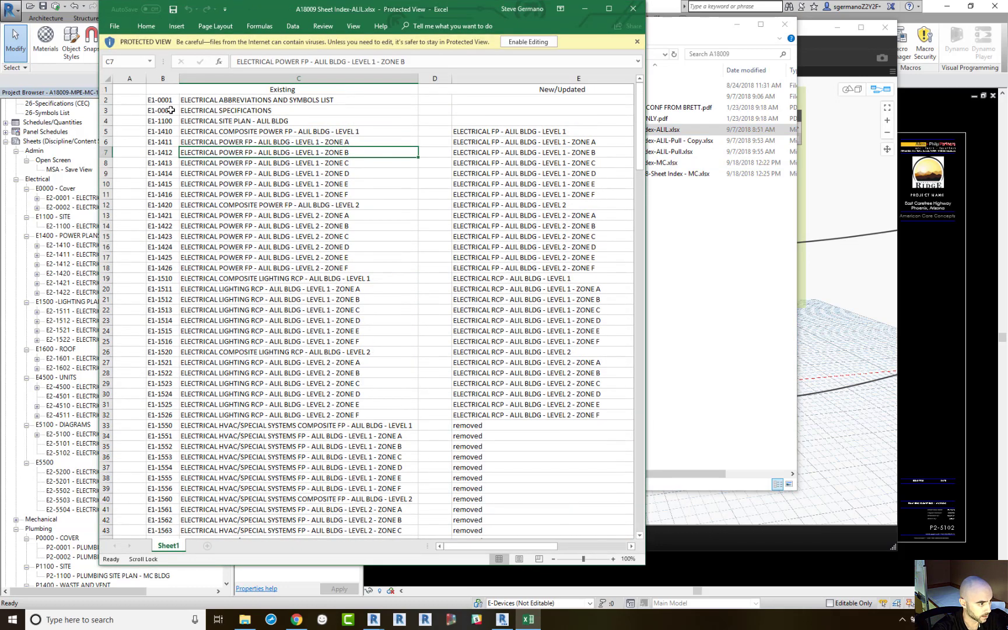
click(150, 101)
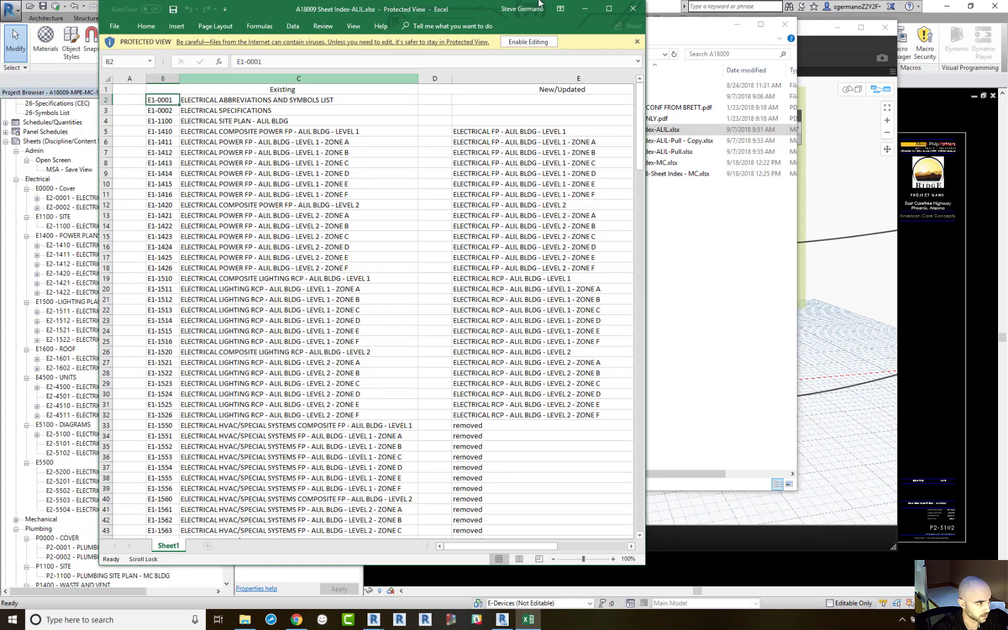
click(634, 9)
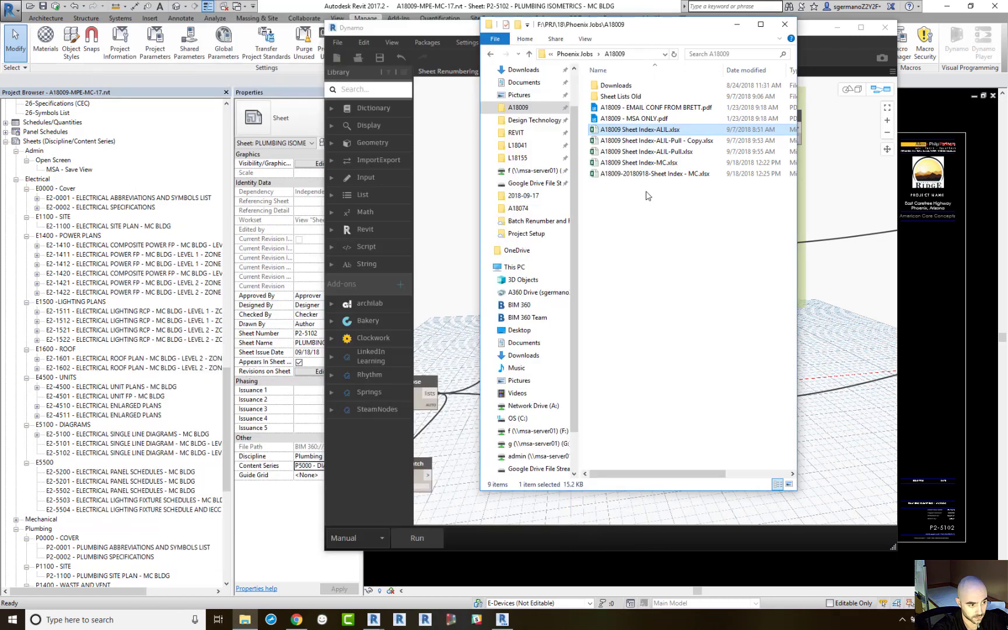
click(635, 140)
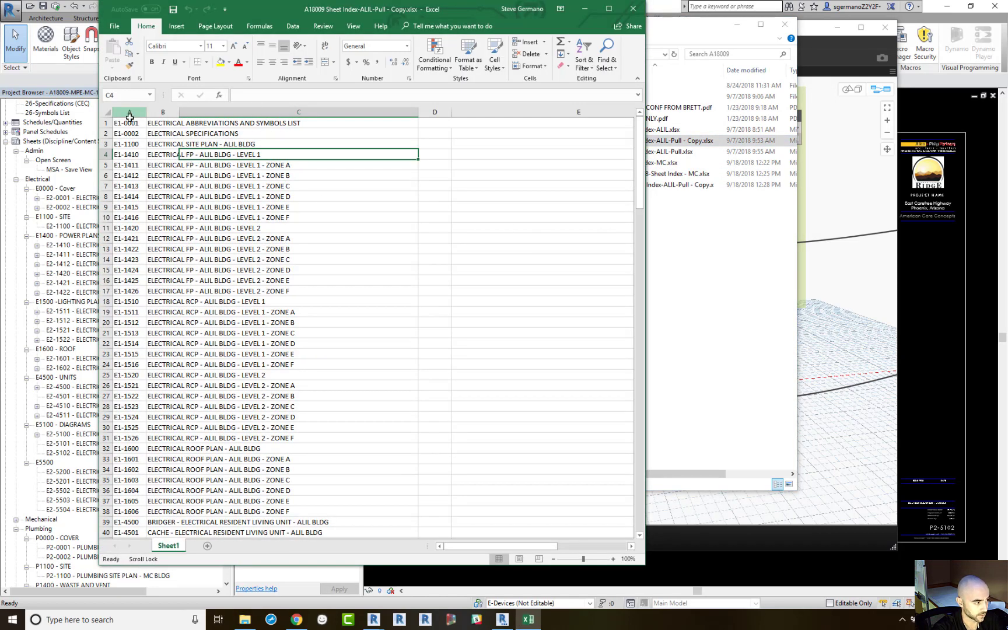
click(632, 9)
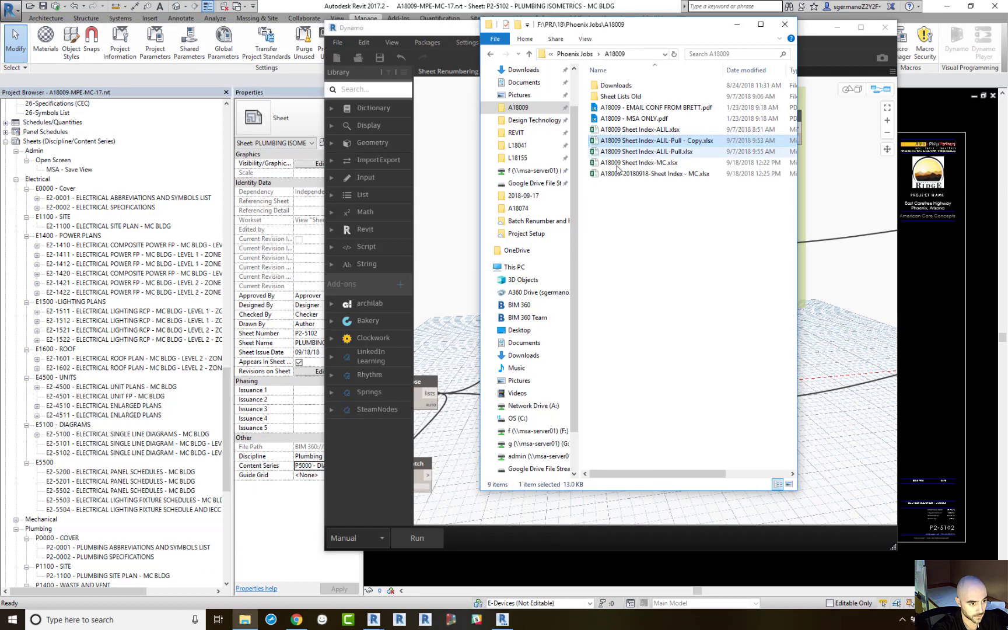
click(627, 174)
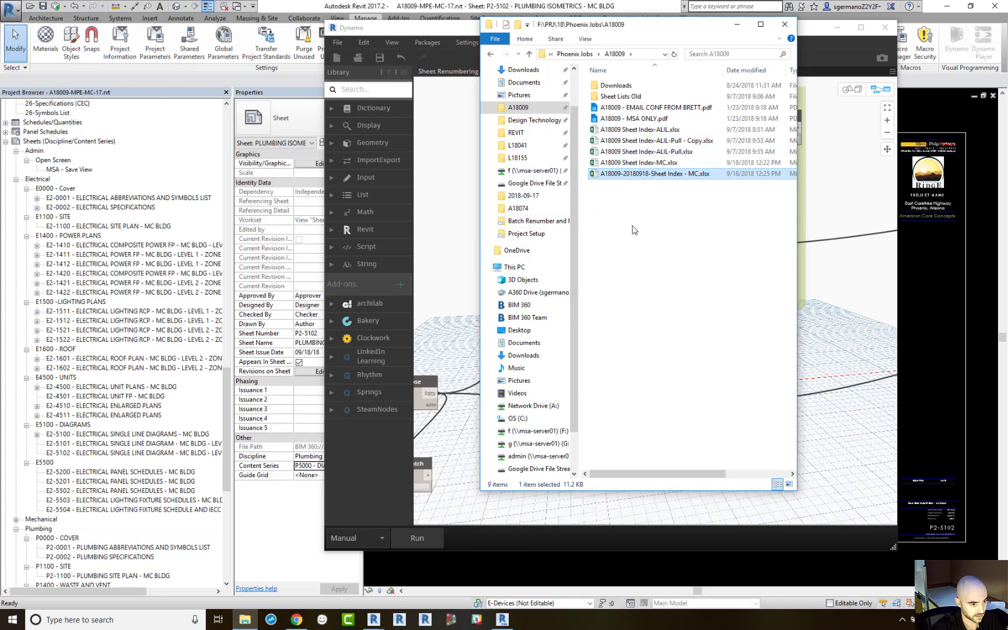
double_click(620, 175)
click(130, 112)
right_click(133, 113)
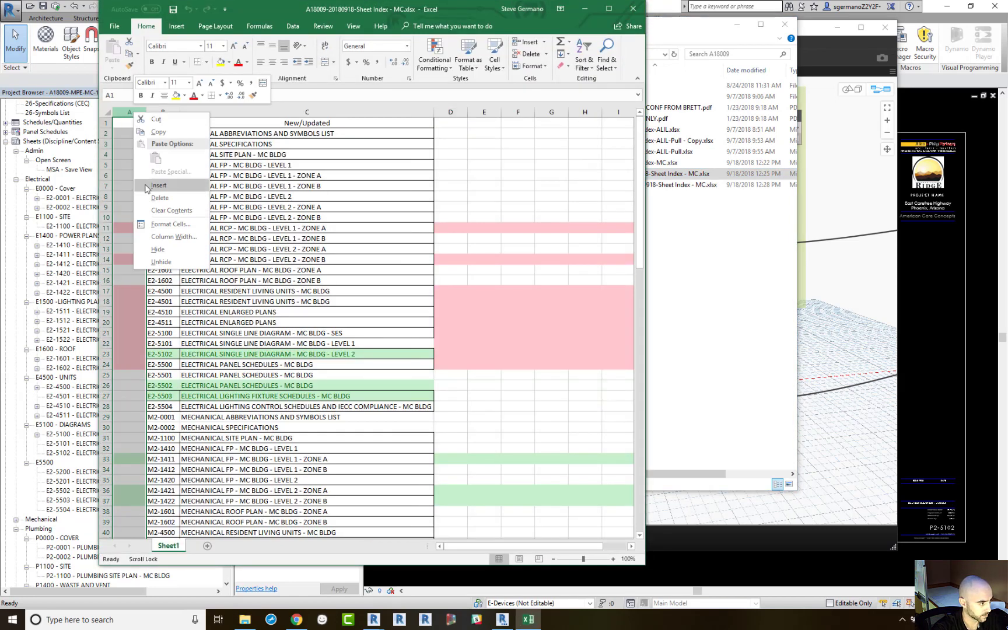
click(153, 201)
click(517, 175)
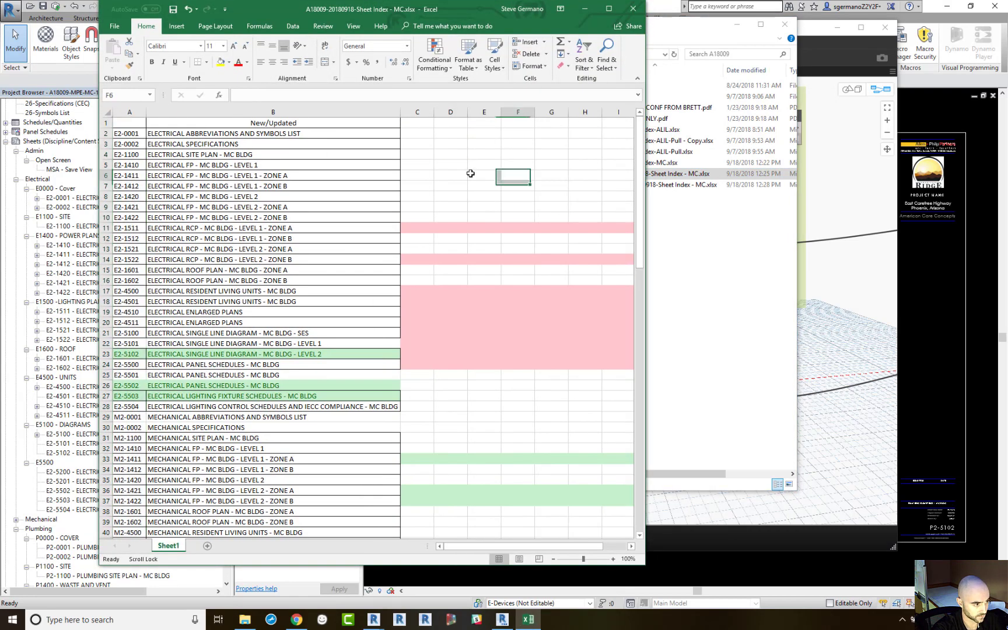
click(632, 10)
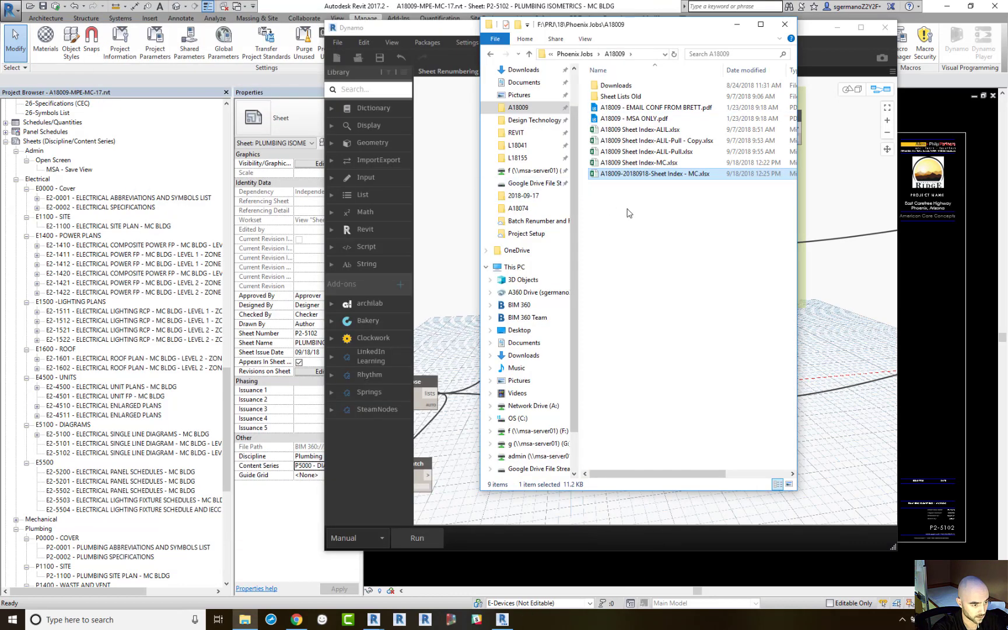
Try to run the Sheet Renumbering - from Excel graph, stepping through the duplicate sheet number errors and cancelling the error dialog.
click(463, 33)
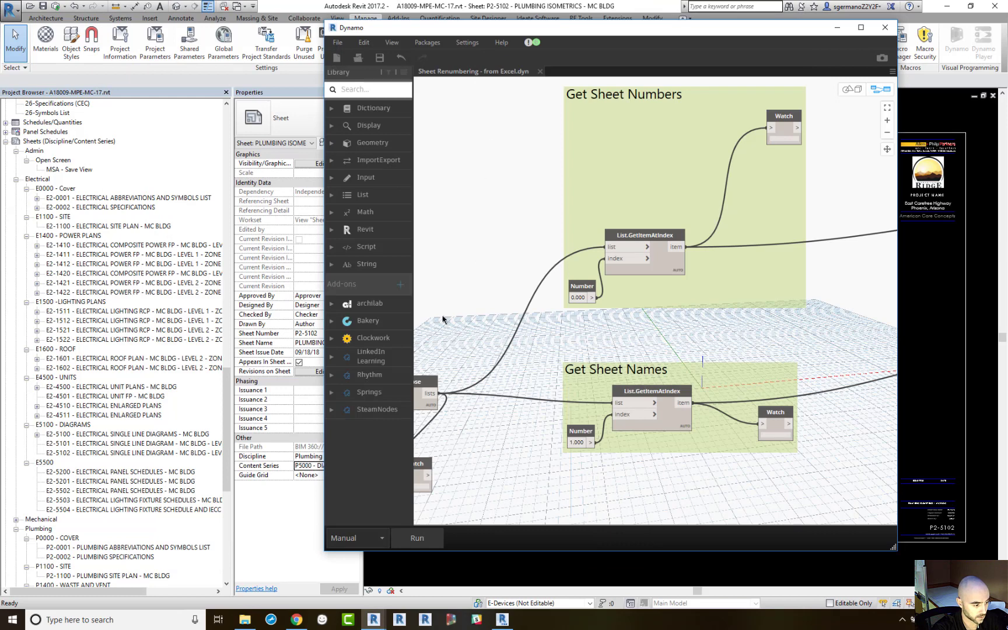
click(419, 538)
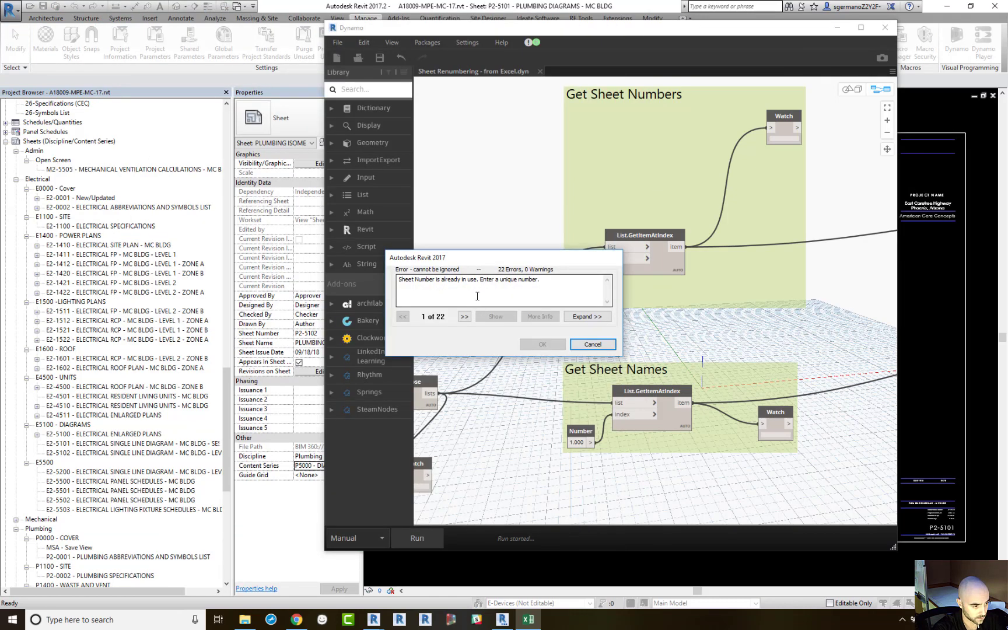
click(464, 317)
click(464, 316)
click(464, 317)
click(464, 317)
click(464, 317)
click(464, 317)
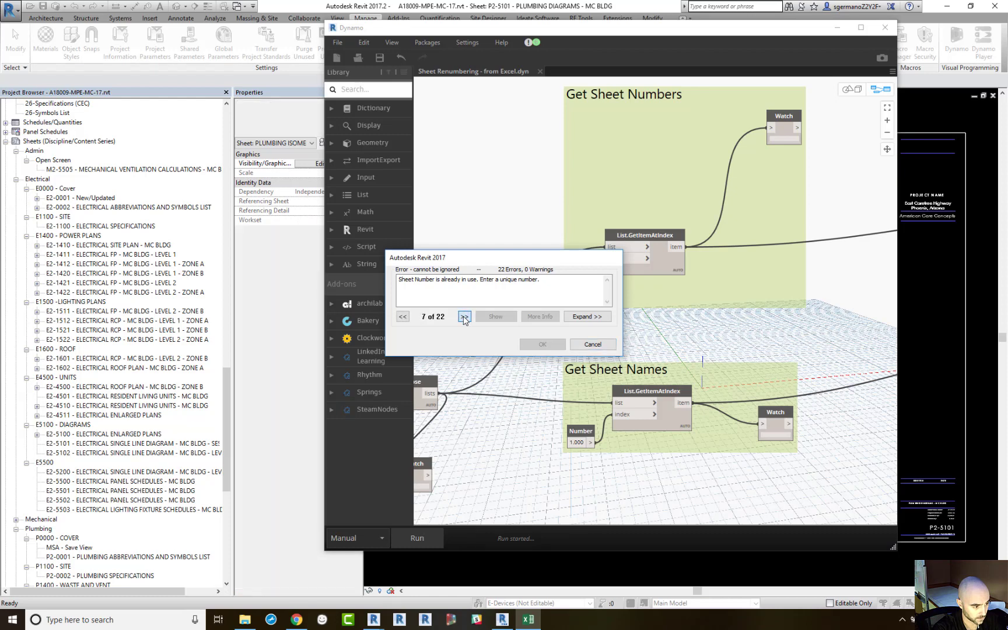
click(465, 317)
click(464, 316)
click(464, 317)
click(464, 316)
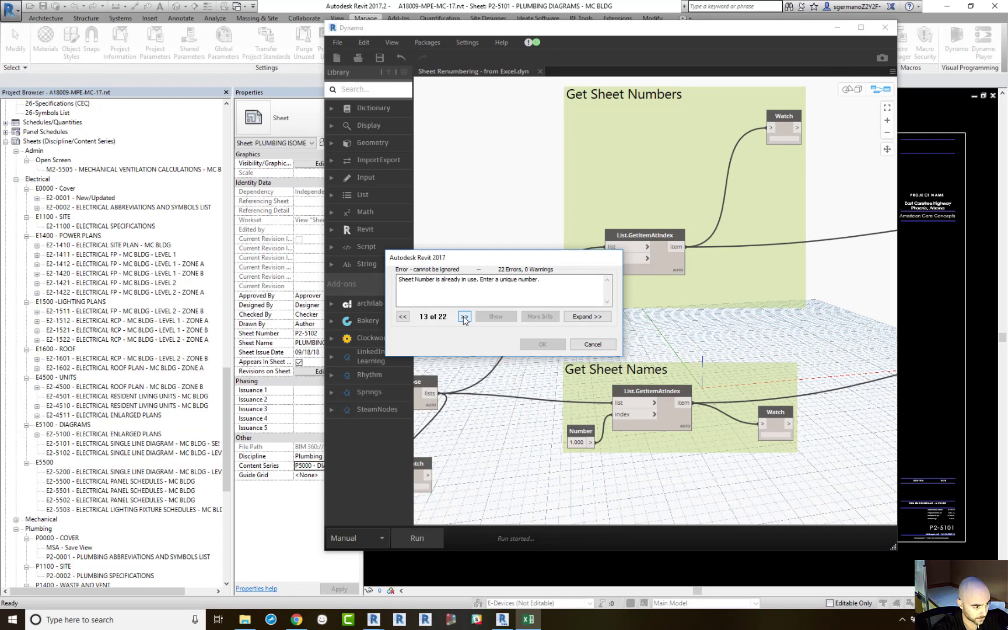
click(465, 316)
click(464, 317)
click(592, 345)
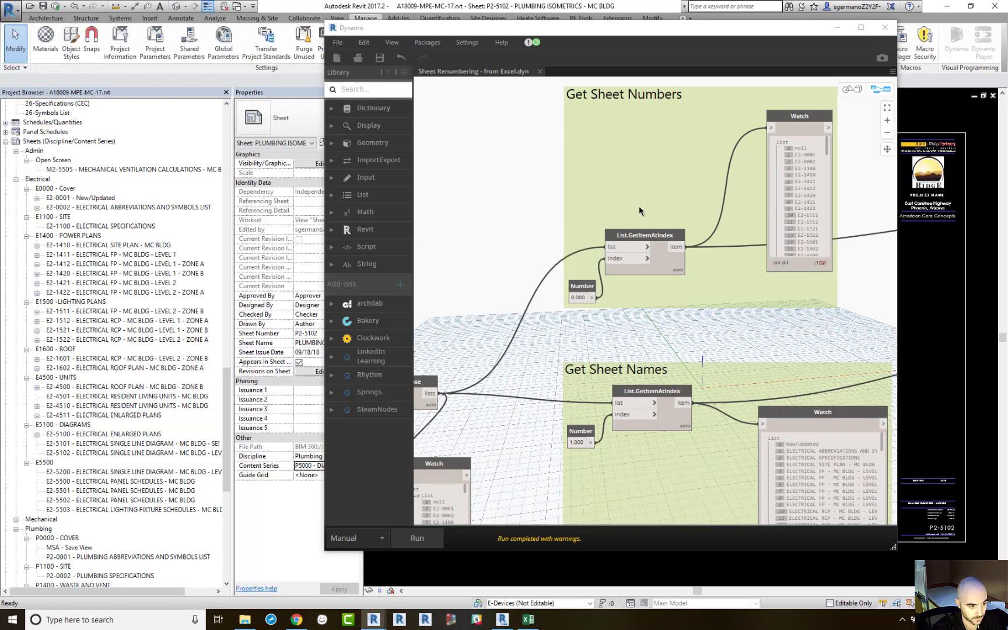
Examine the lists in the Watch nodes of the Get Sheet Numbers and Get Sheet Names groups from beginning to end.
scroll(638, 206, down, 3)
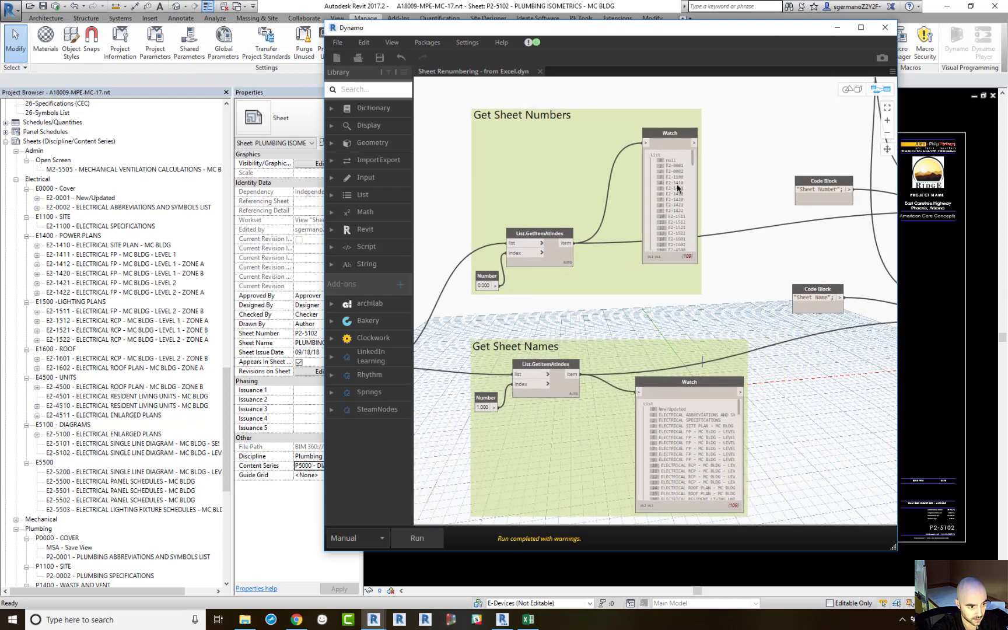
drag(691, 159, 693, 247)
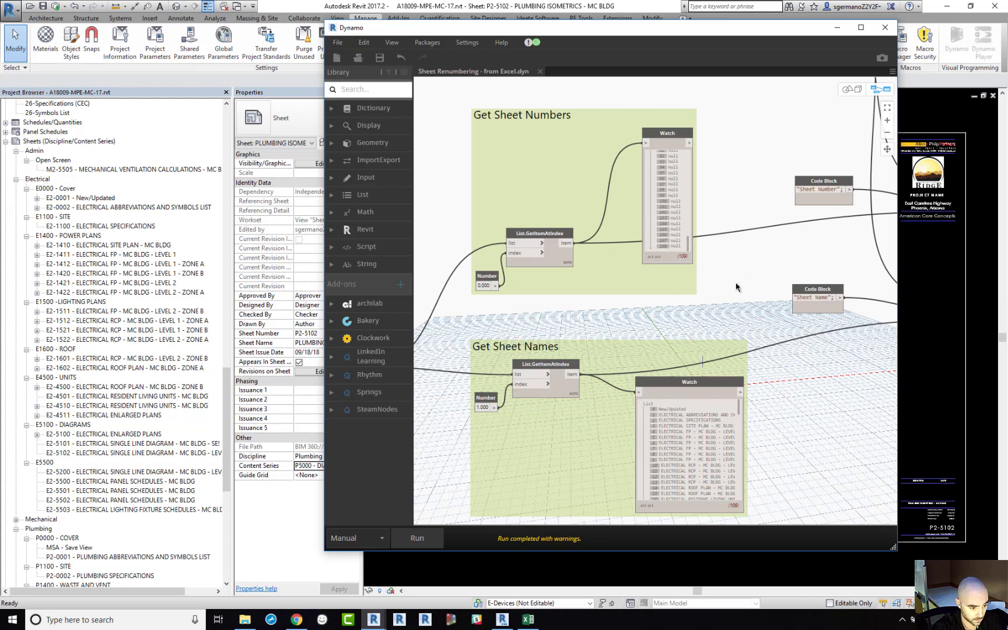
drag(745, 288, 709, 179)
scroll(668, 324, down, 18)
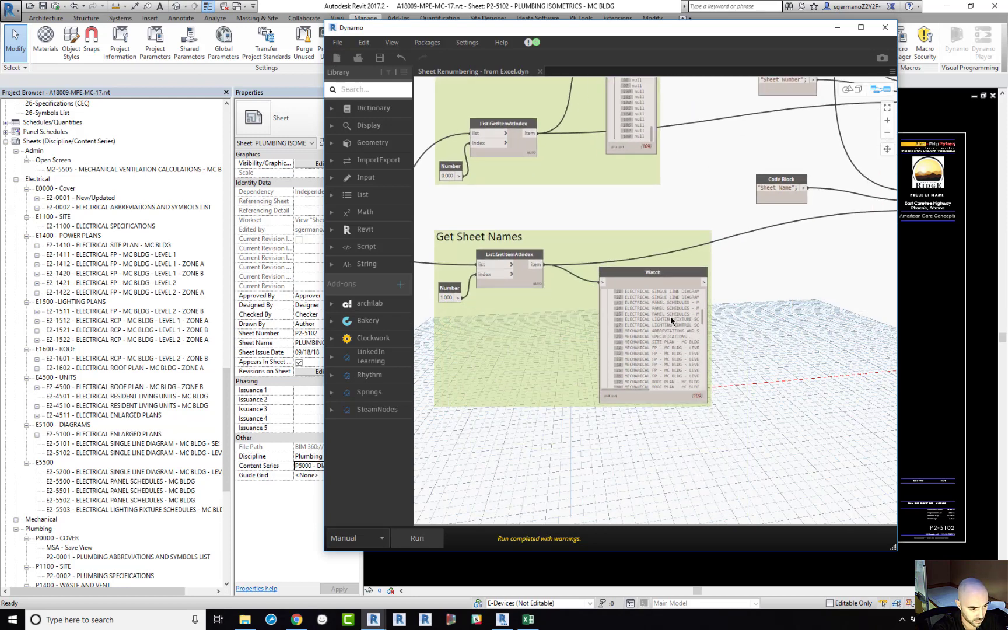
scroll(671, 320, down, 5)
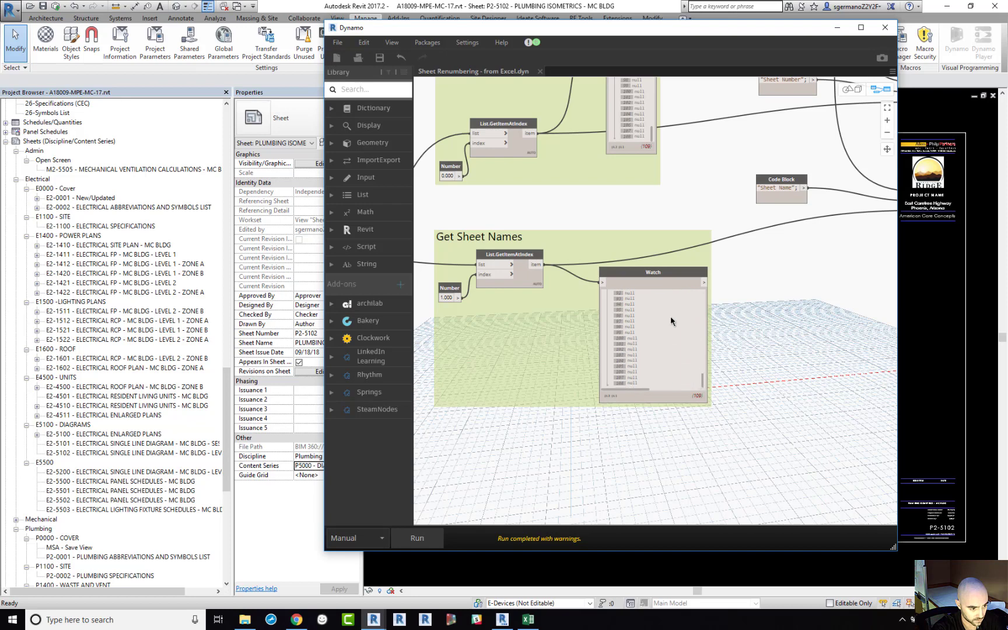
scroll(670, 317, up, 20)
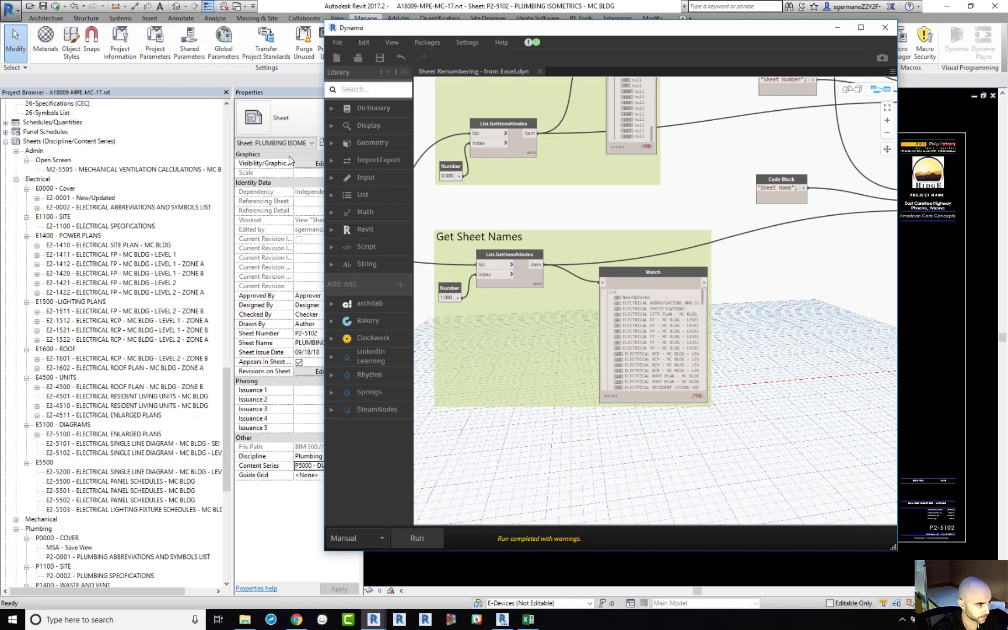
Close the Sheet Renumbering - from Excel graph, then open the recent Sheet Renumbering graph and run it.
drag(409, 29, 453, 61)
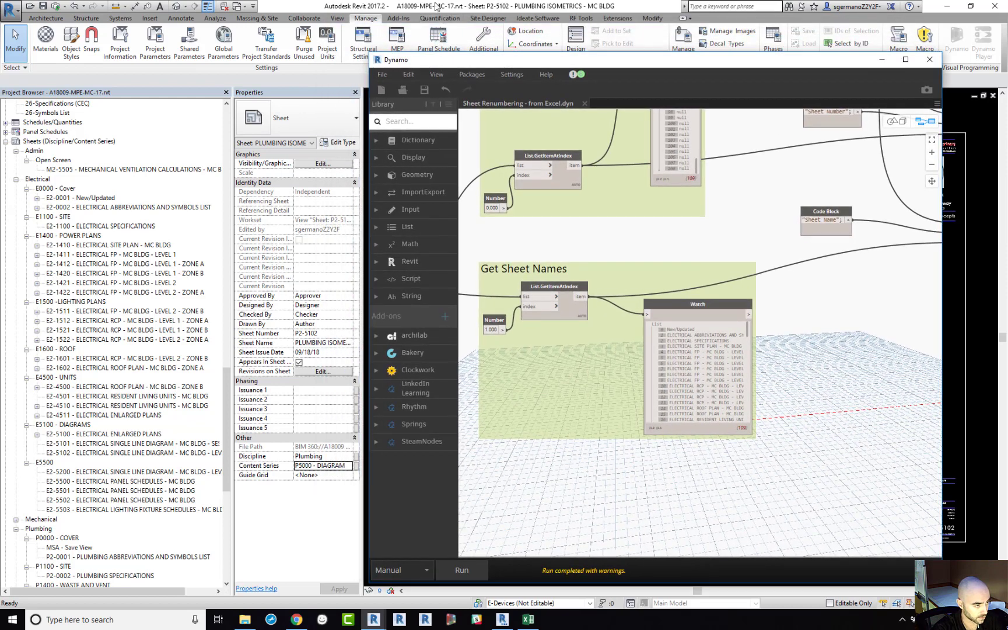
click(436, 6)
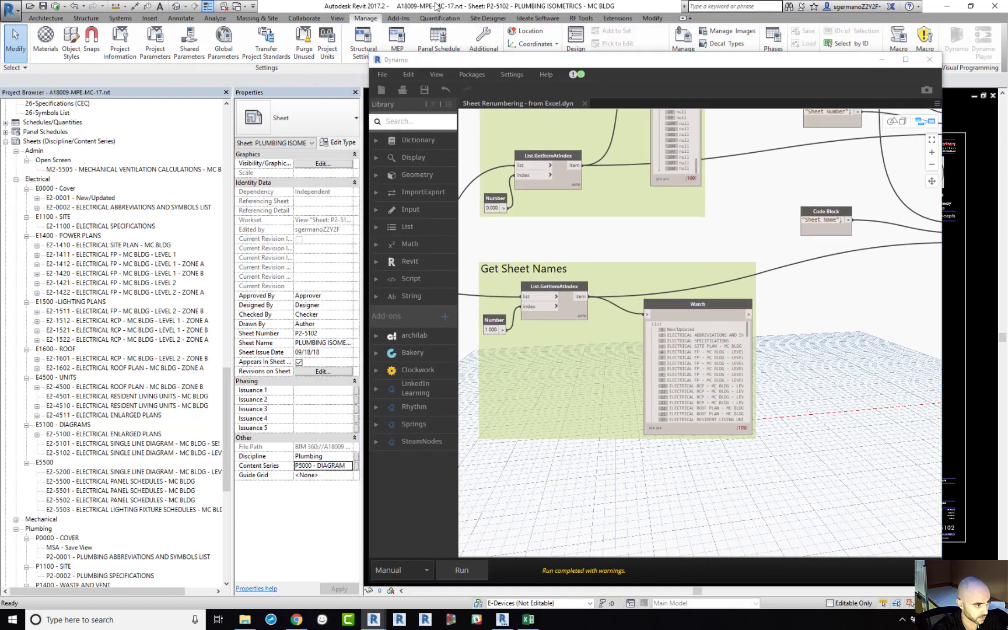
click(584, 104)
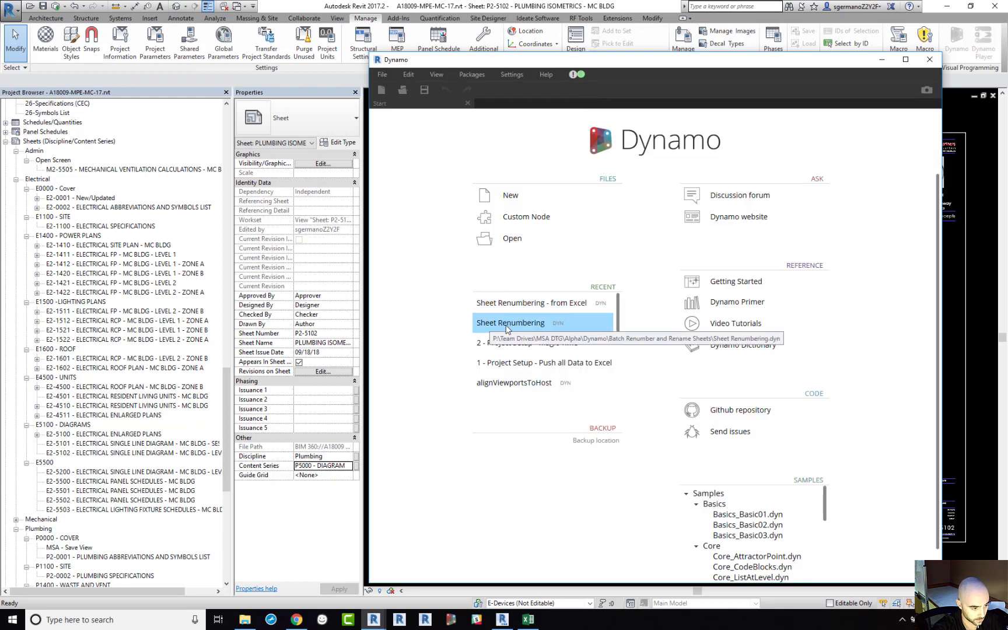
click(506, 327)
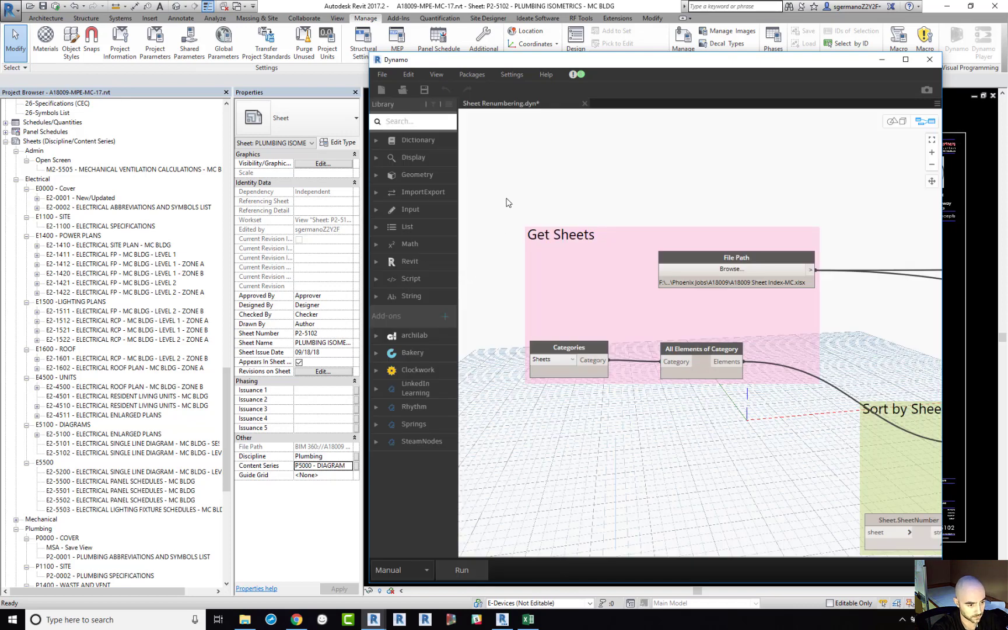
click(460, 574)
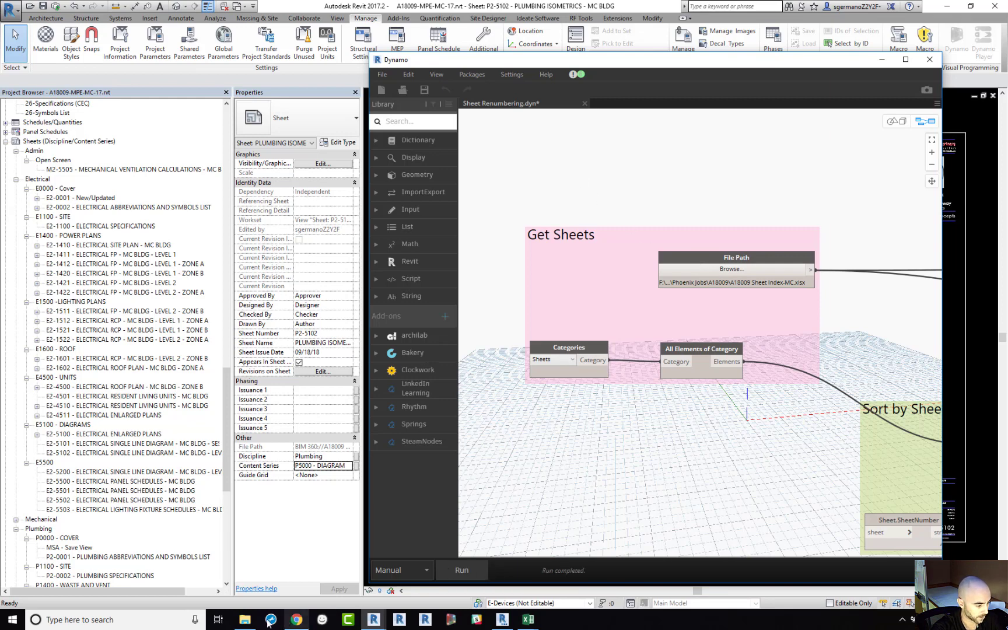
click(245, 619)
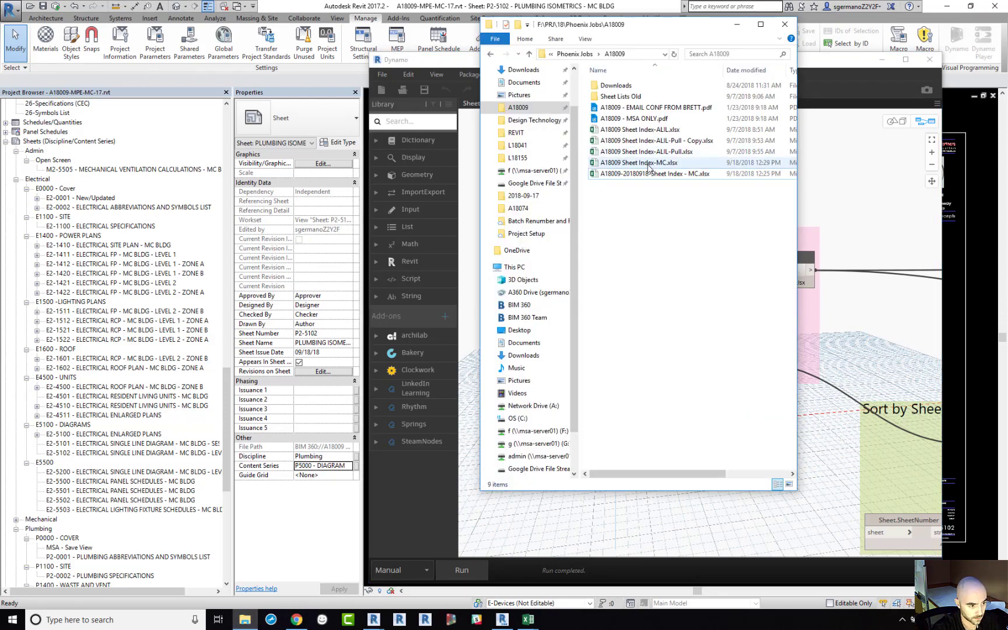
double_click(653, 173)
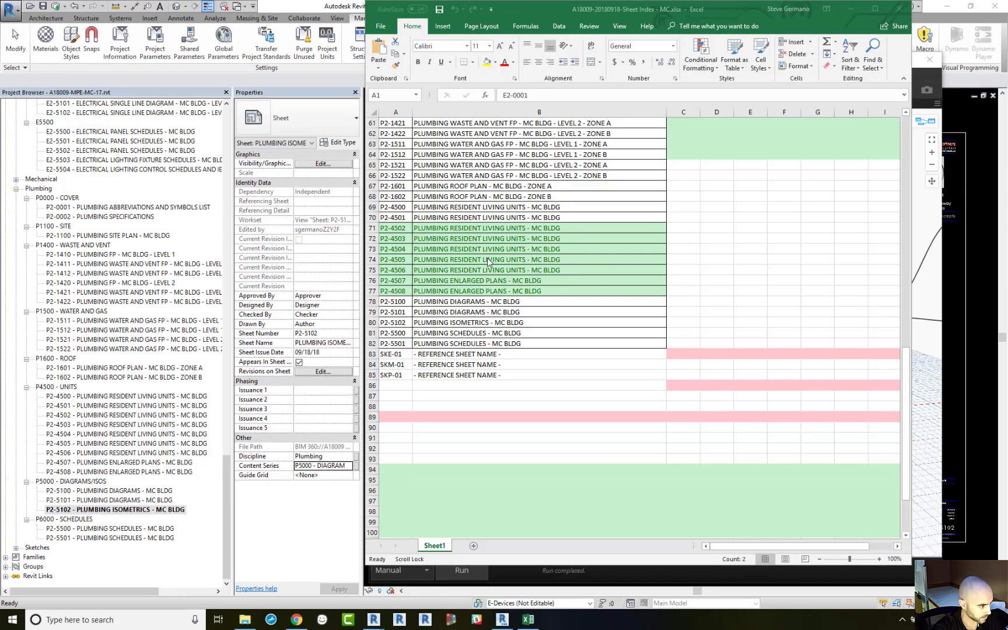
scroll(489, 263, up, 12)
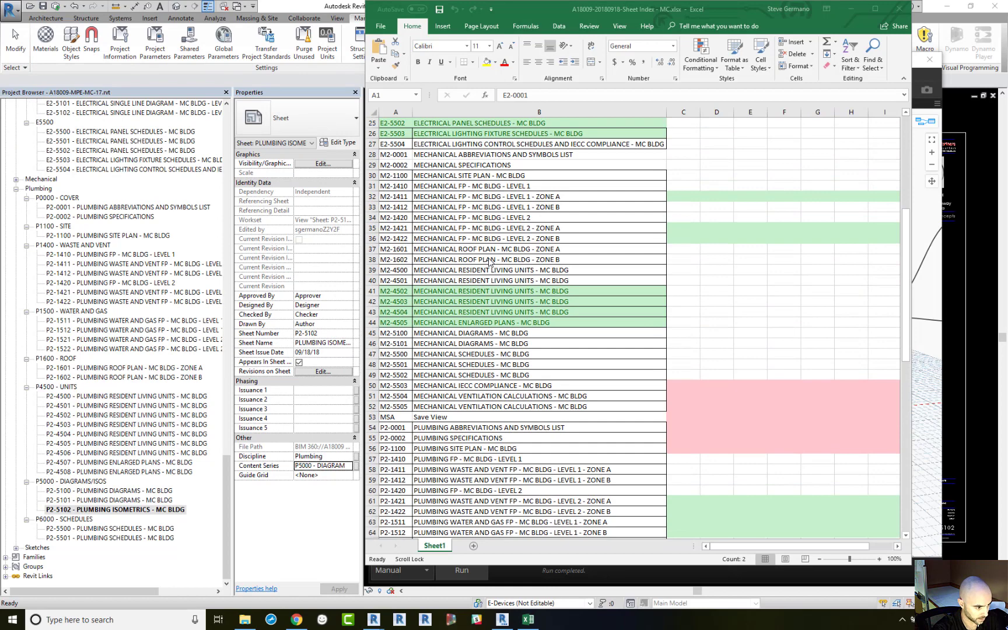
scroll(488, 262, up, 1)
scroll(488, 263, down, 9)
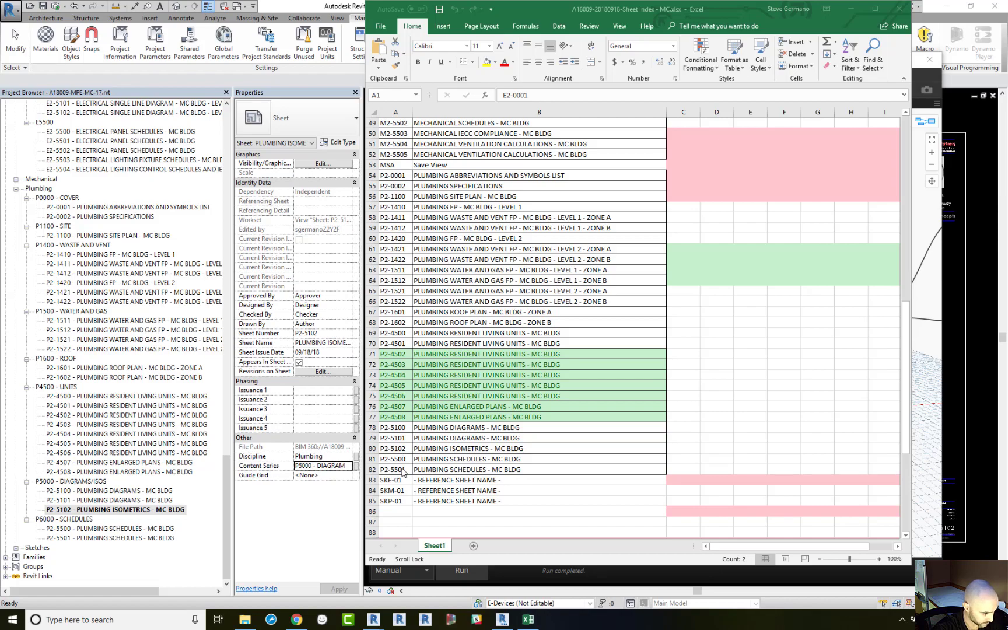
scroll(519, 385, up, 10)
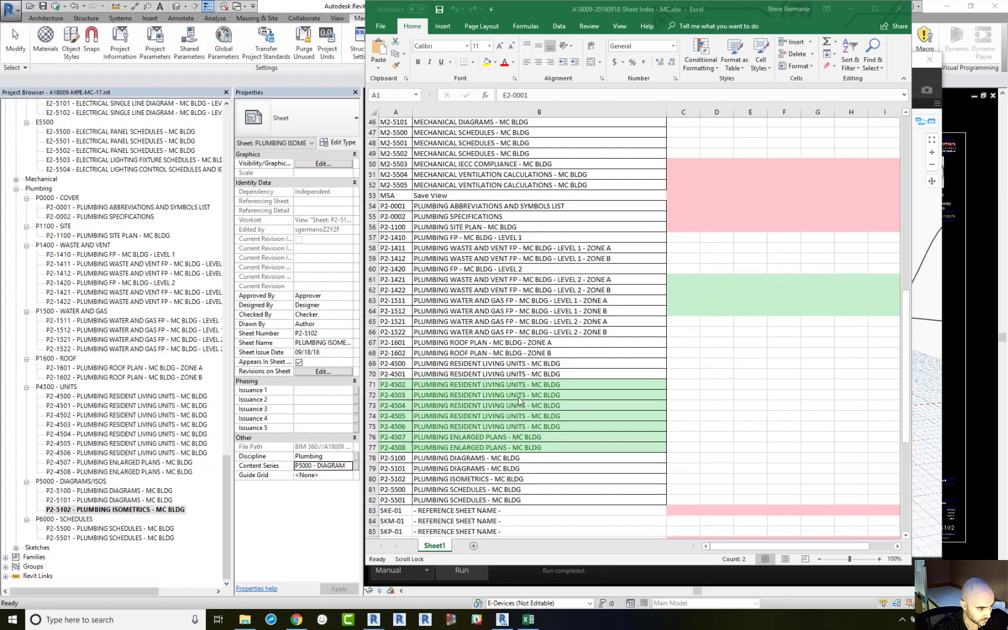
scroll(519, 400, up, 6)
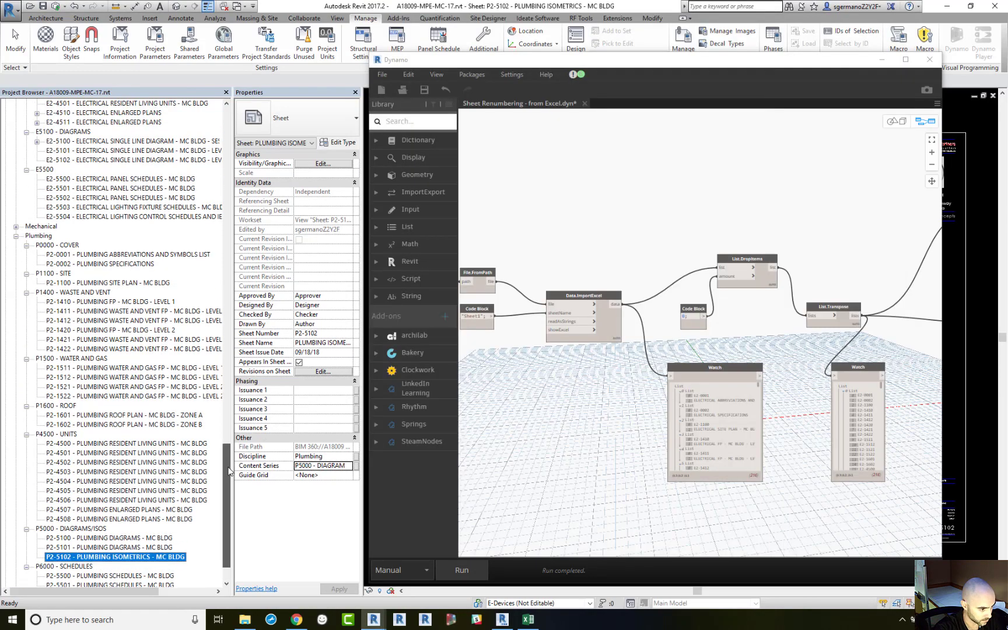
drag(228, 484, 236, 379)
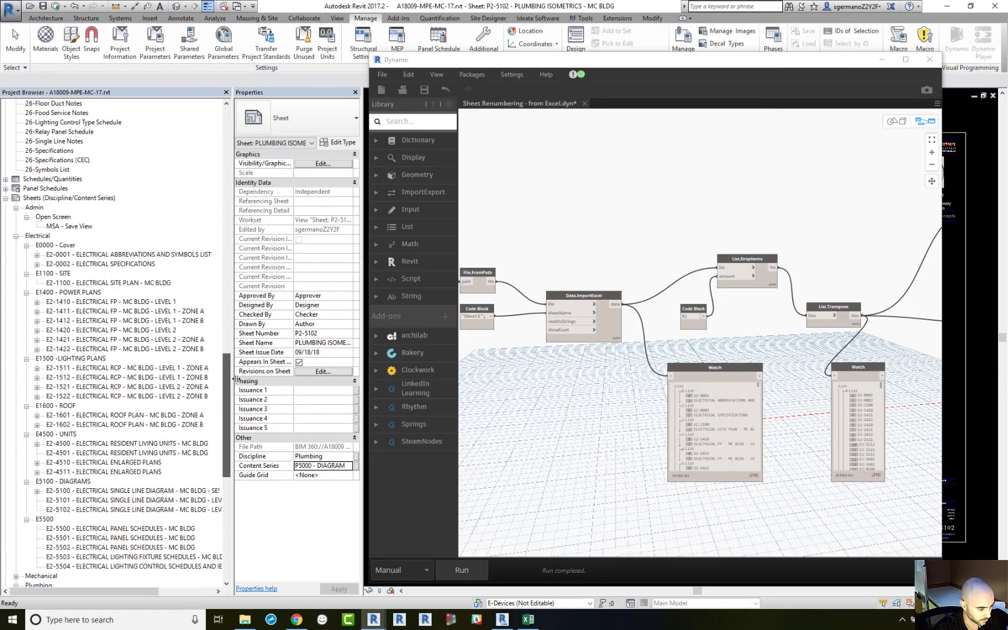
key(alt+Tab)
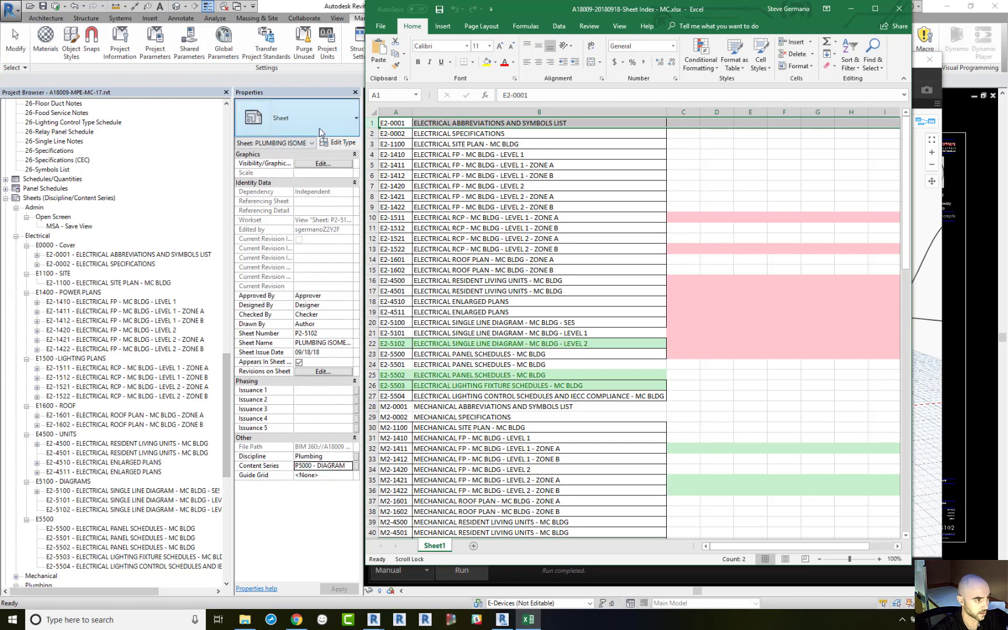
click(851, 16)
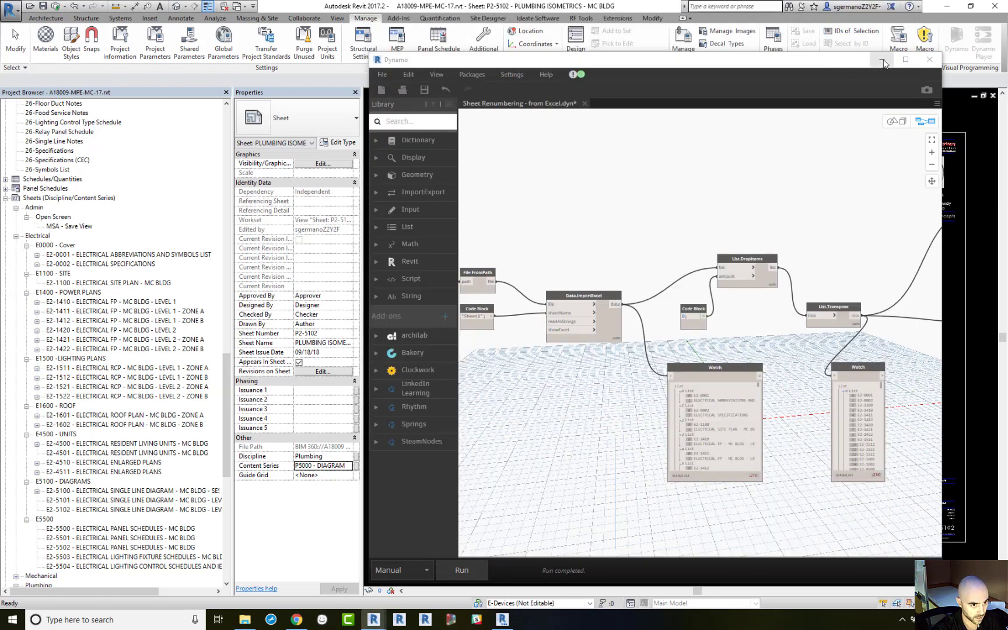
Minimize Dynamo and synchronize the Revit model with central.
click(882, 61)
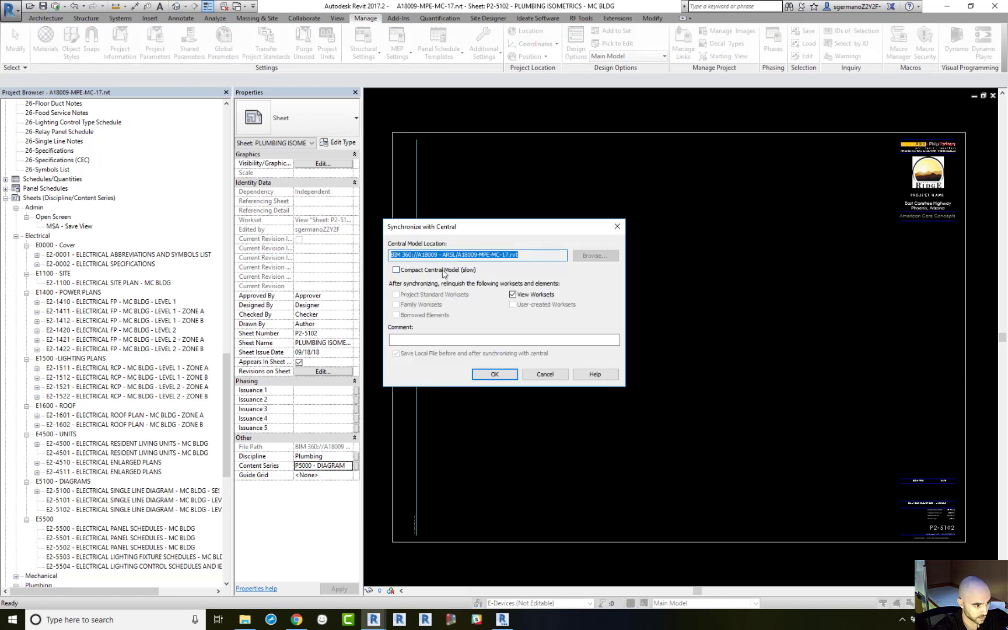
click(494, 343)
click(495, 374)
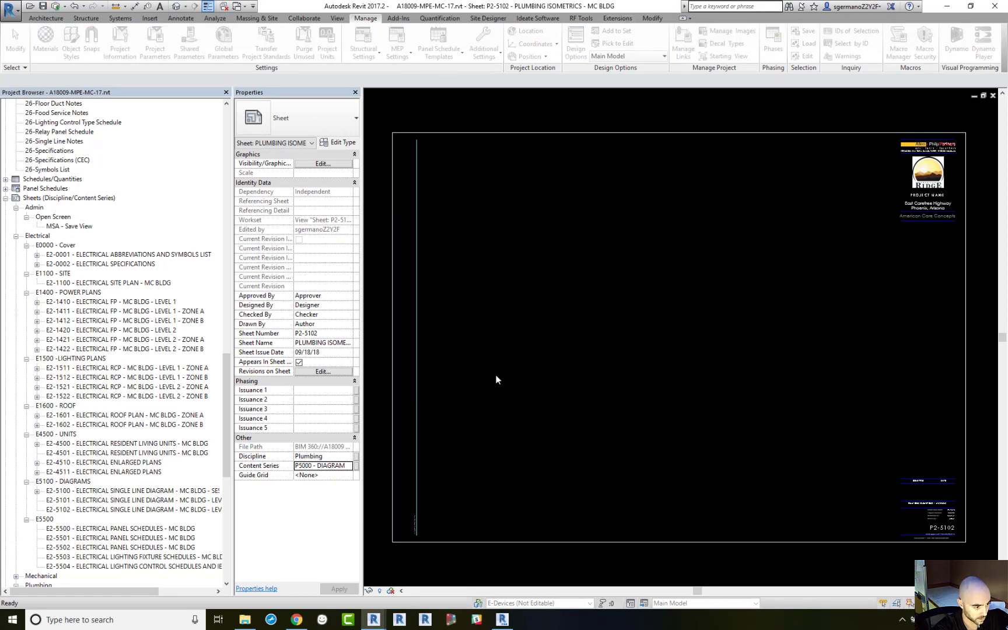